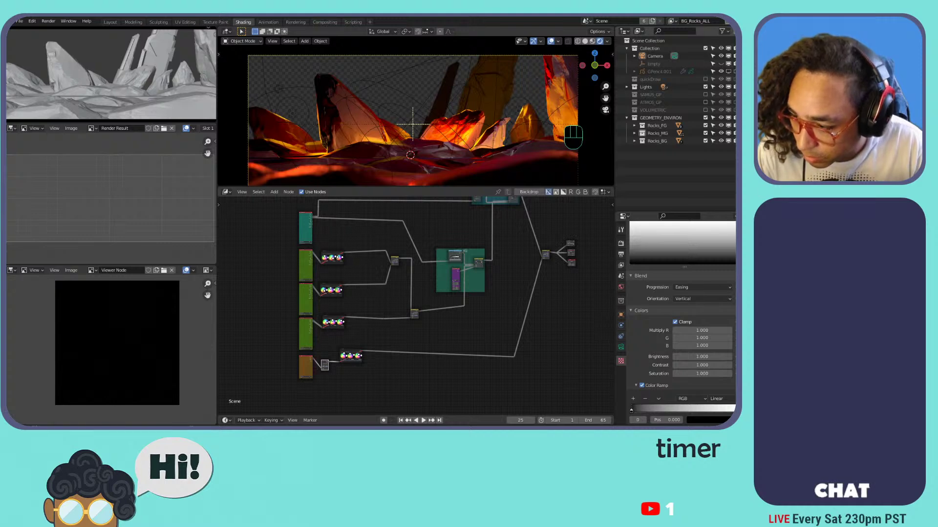
pyautogui.hotkey('alt', 'Tab')
pyautogui.doubleClick(389, 24)
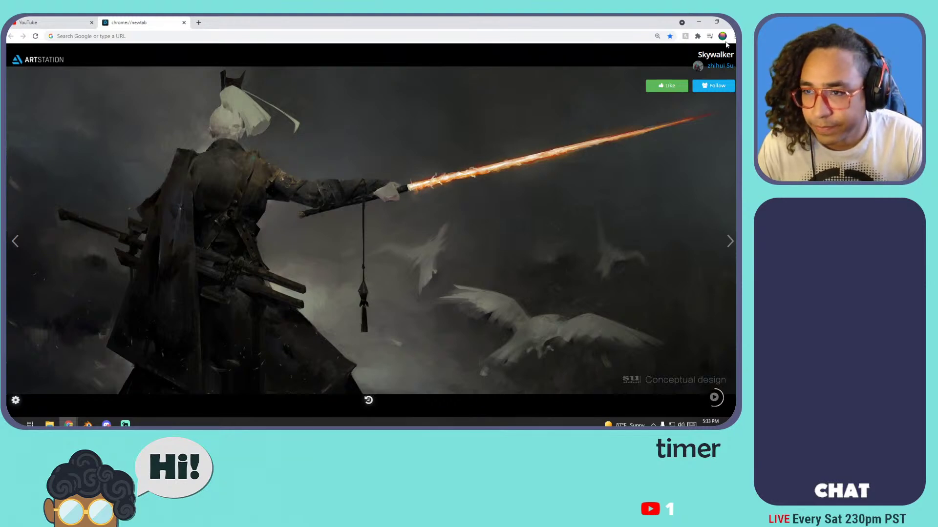
pyautogui.click(700, 24)
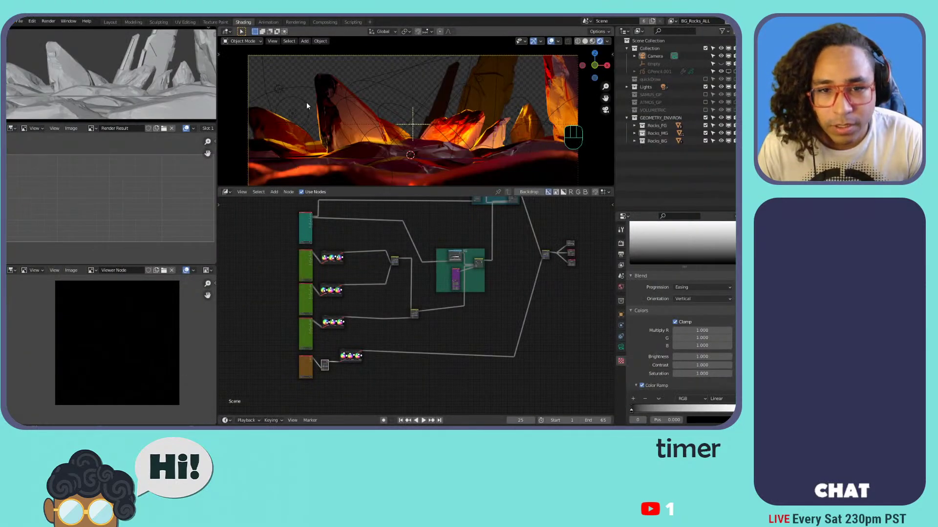
# - Examine the compositor node tree from the render layer nodes through the mist and camera frames to the output nodes
pyautogui.scroll(-2, 308, 101)
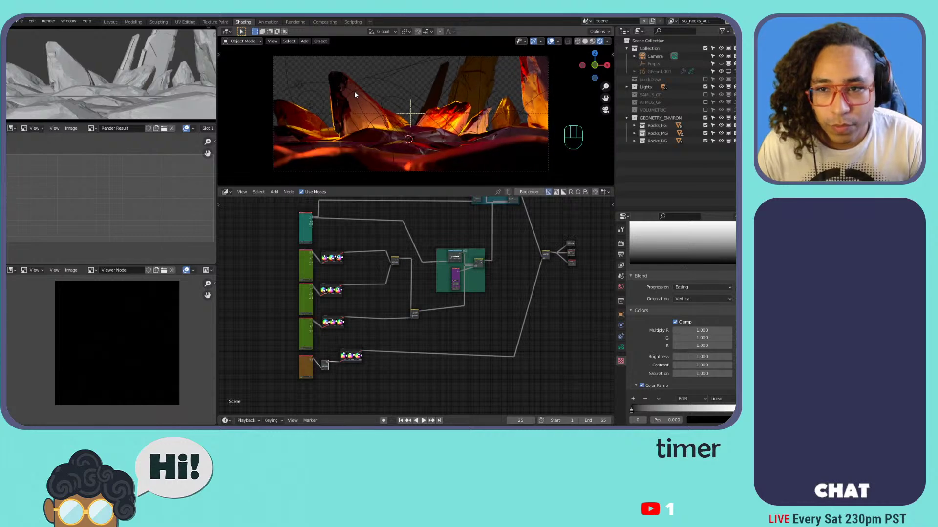
pyautogui.scroll(1, 364, 95)
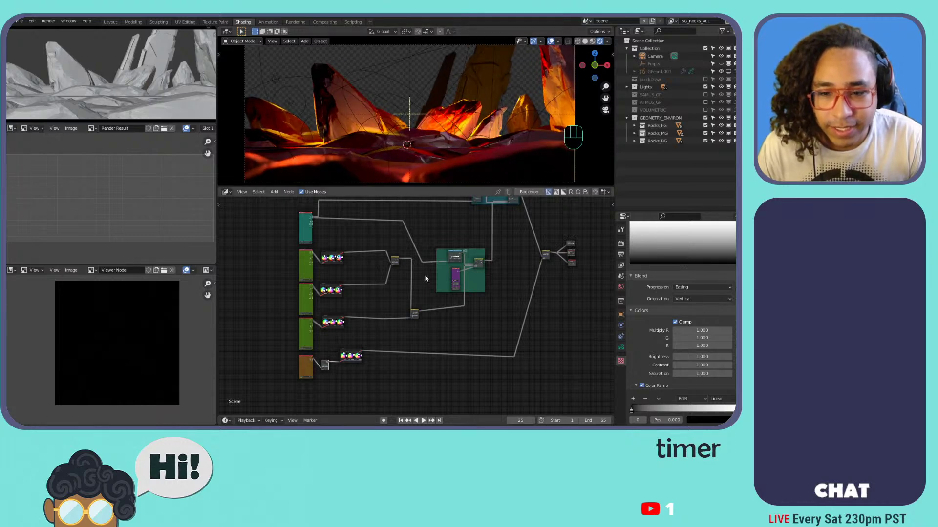
pyautogui.scroll(2, 421, 300)
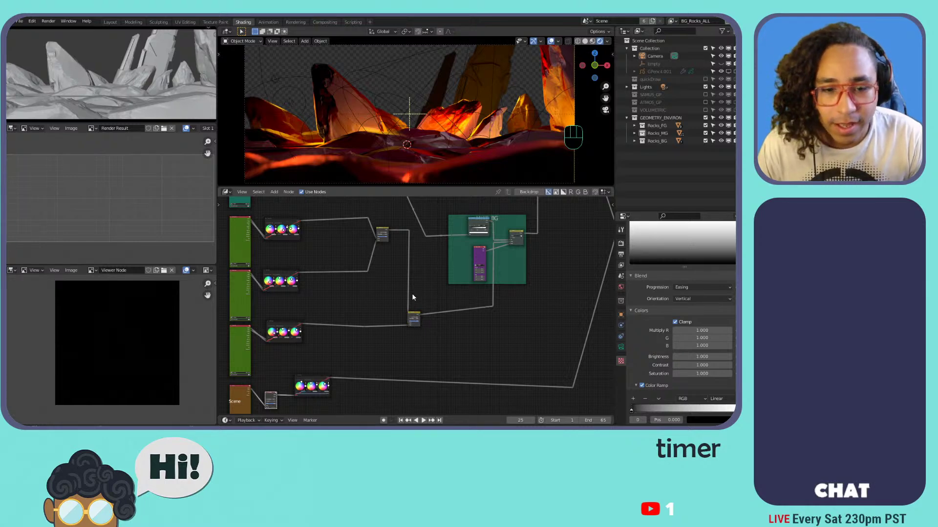
pyautogui.scroll(3, 412, 293)
pyautogui.scroll(-5, 392, 307)
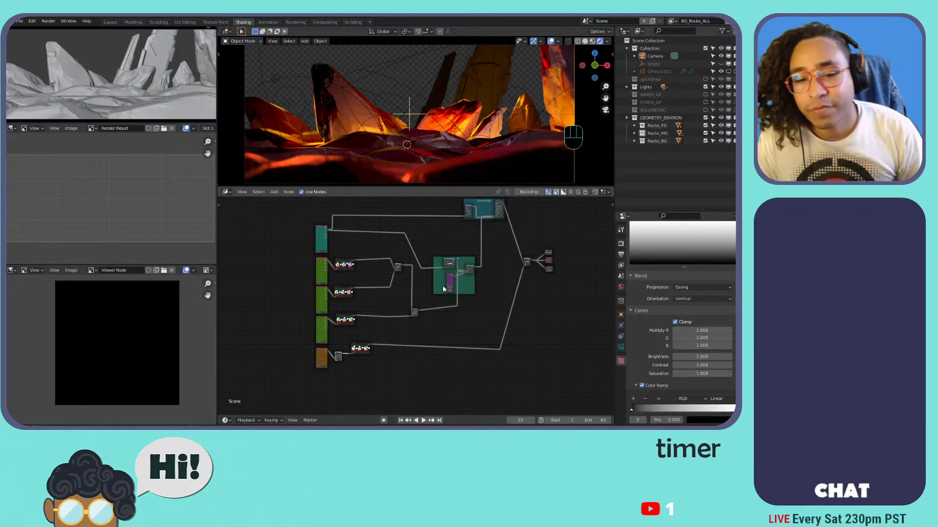
pyautogui.scroll(3, 404, 294)
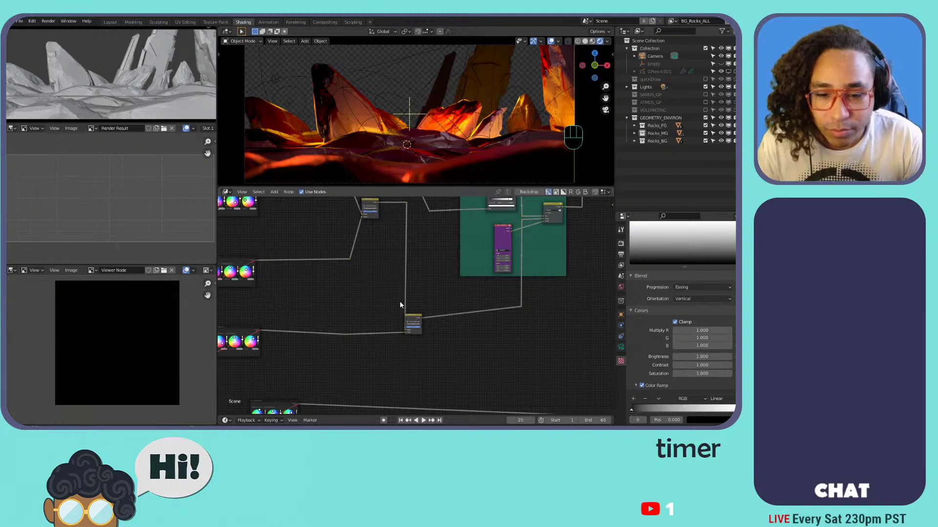
pyautogui.scroll(-3, 400, 304)
pyautogui.moveTo(416, 229); pyautogui.dragTo(419, 291, button='middle')
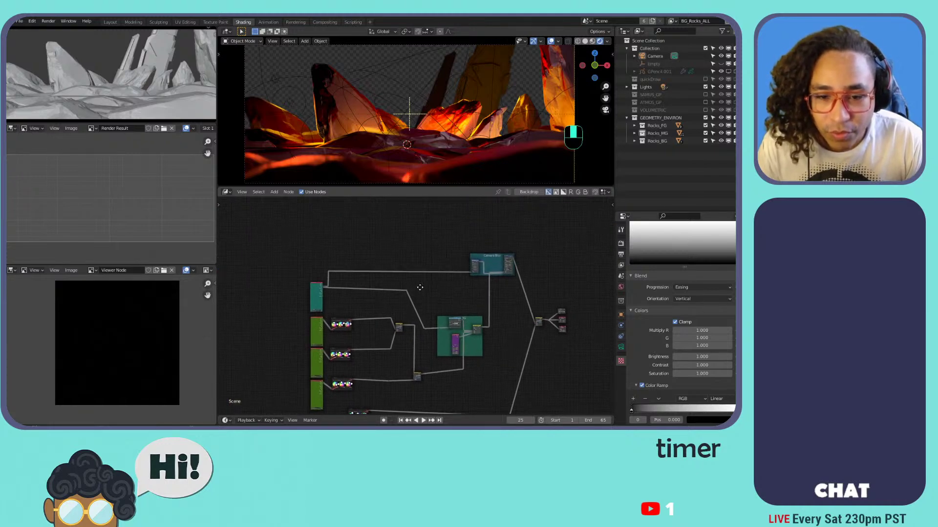
pyautogui.scroll(2, 362, 281)
pyautogui.scroll(4, 362, 280)
pyautogui.scroll(-4, 361, 277)
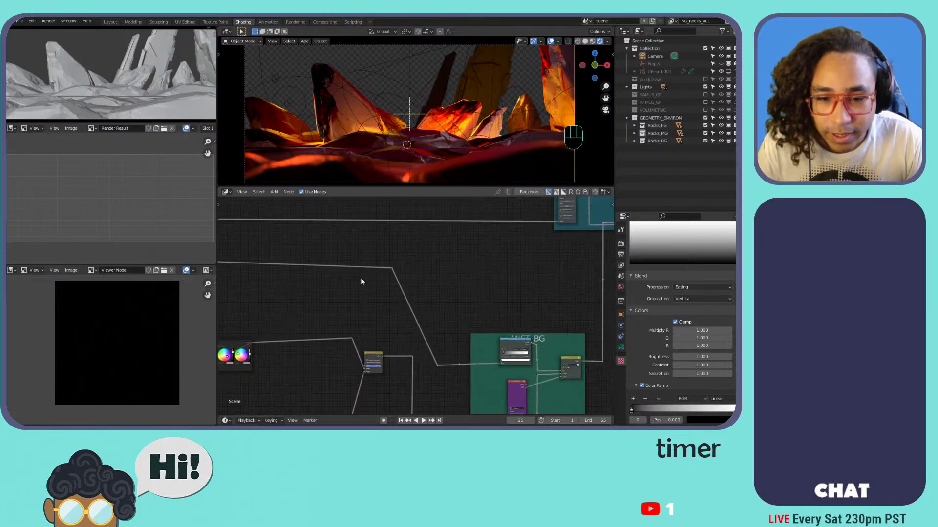
pyautogui.moveTo(345, 269); pyautogui.dragTo(444, 257, button='middle')
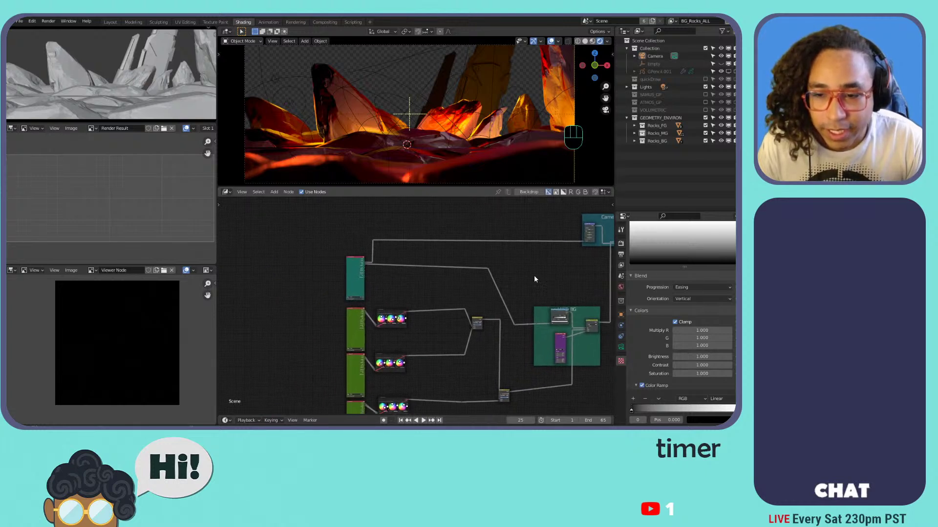
pyautogui.moveTo(534, 274); pyautogui.dragTo(374, 251, button='middle')
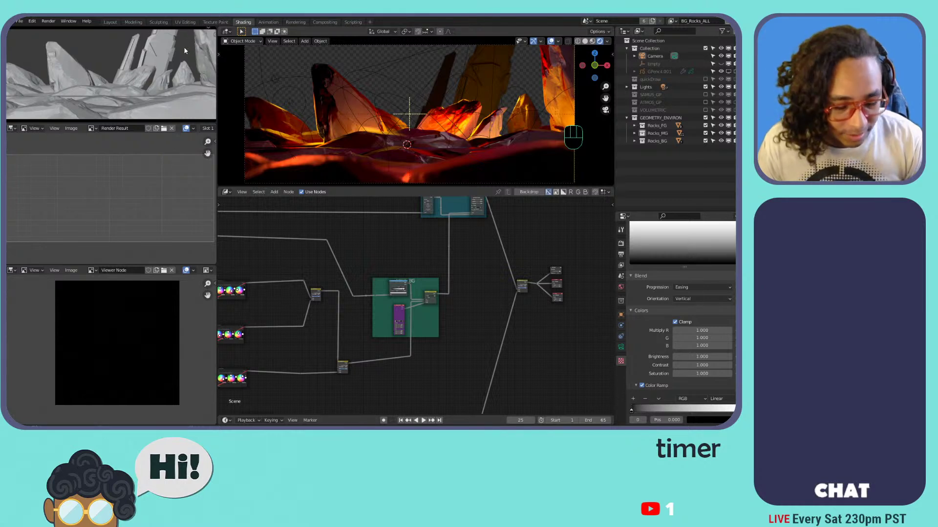
# - Switch the small camera viewport to Rendered shading
pyautogui.press('z')
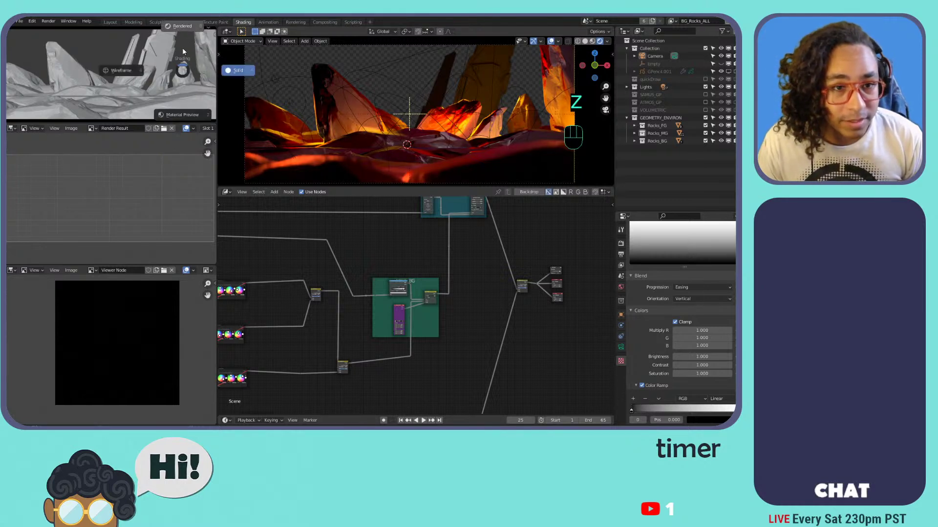
pyautogui.click(171, 27)
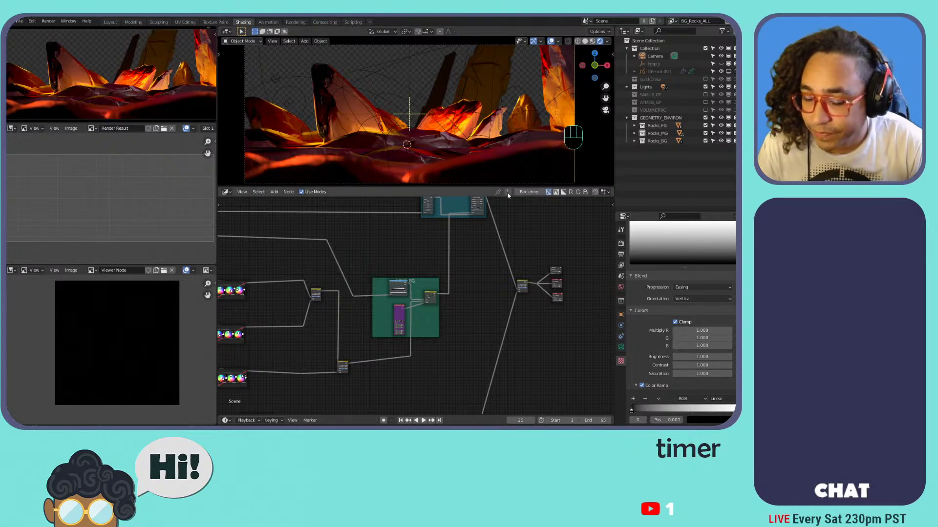
# - Examine the teal and green render layer nodes and the Color Balance nodes connected to them
pyautogui.scroll(-4, 423, 265)
pyautogui.scroll(10, 423, 263)
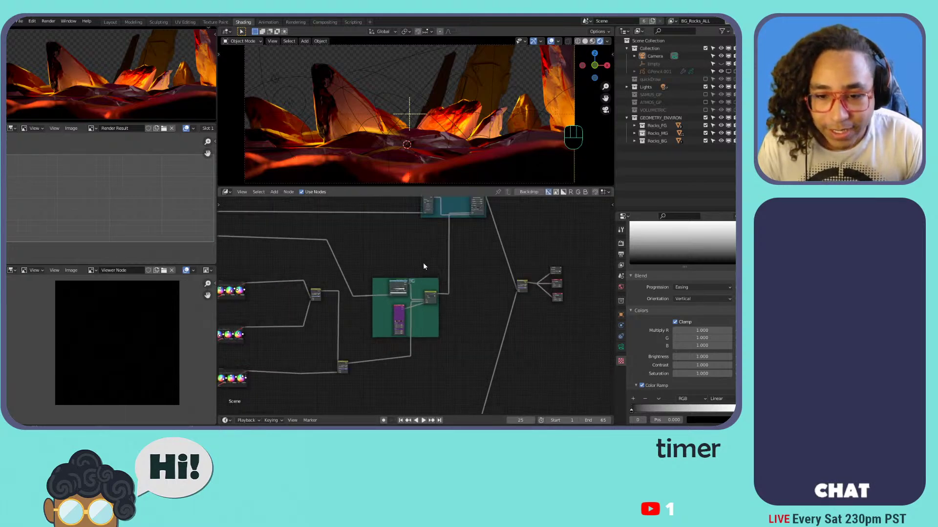
pyautogui.moveTo(307, 326); pyautogui.dragTo(517, 265, button='middle')
pyautogui.scroll(13, 396, 264)
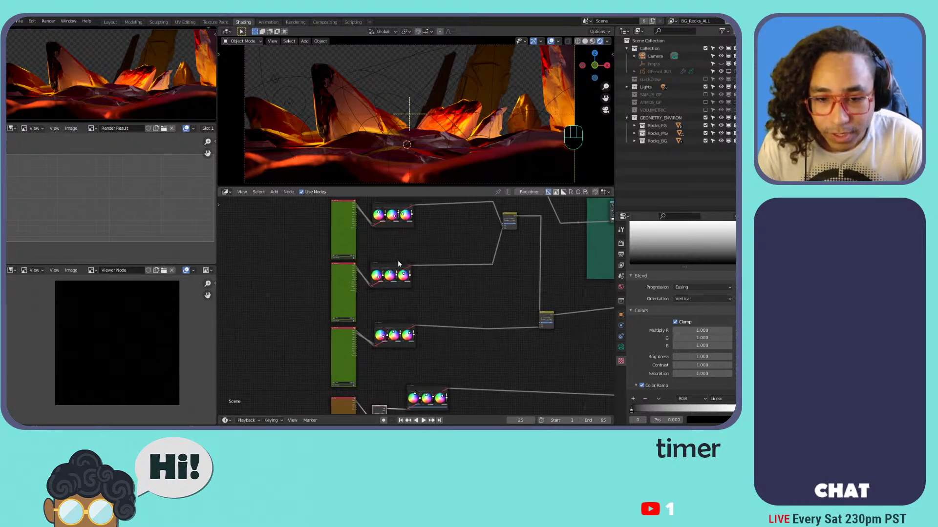
pyautogui.scroll(-7, 455, 254)
pyautogui.scroll(-3, 416, 249)
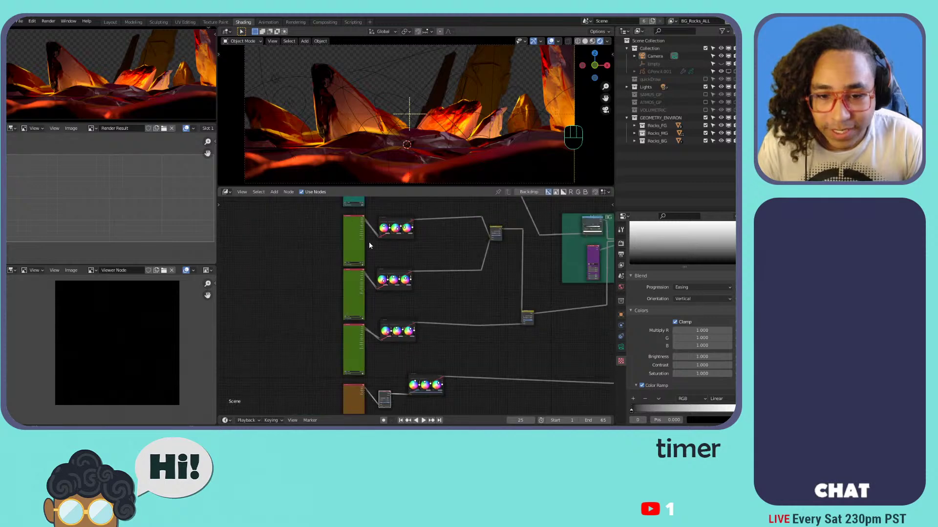
pyautogui.moveTo(368, 242); pyautogui.dragTo(374, 327, button='middle')
pyautogui.scroll(2, 343, 271)
pyautogui.scroll(-1, 380, 275)
pyautogui.moveTo(380, 276); pyautogui.dragTo(477, 316, button='middle')
pyautogui.scroll(8, 479, 317)
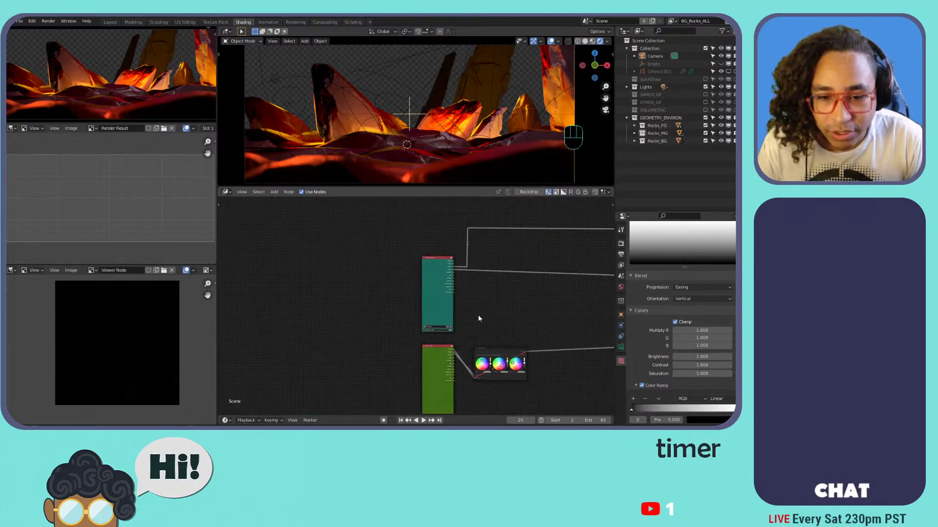
pyautogui.moveTo(501, 401); pyautogui.dragTo(451, 269, button='middle')
pyautogui.scroll(-16, 450, 272)
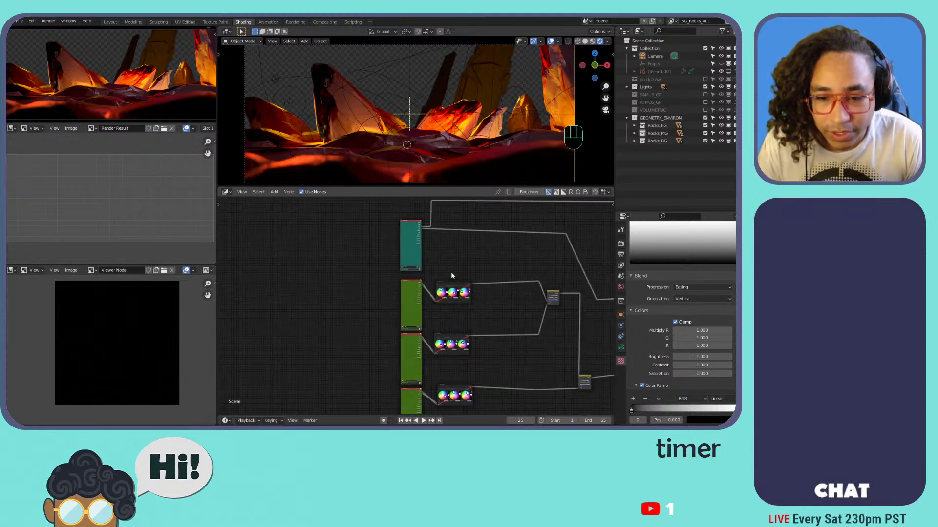
# - Examine the brown render layer node and its connection through the Chroma Key node into Color Balance
pyautogui.moveTo(445, 366); pyautogui.dragTo(417, 235, button='middle')
pyautogui.scroll(8, 396, 264)
pyautogui.scroll(11, 390, 271)
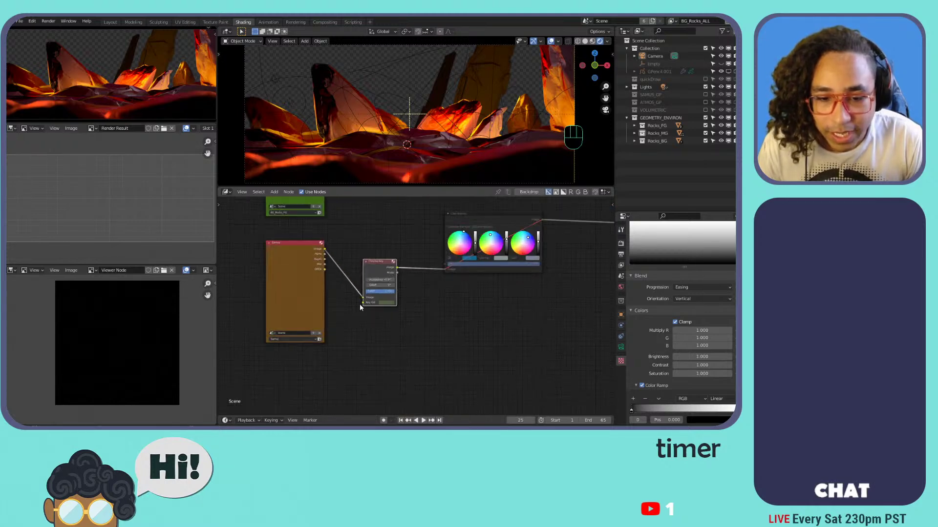
pyautogui.moveTo(326, 333); pyautogui.dragTo(425, 338, button='middle')
pyautogui.scroll(5, 425, 338)
pyautogui.scroll(-7, 424, 339)
pyautogui.scroll(1, 424, 334)
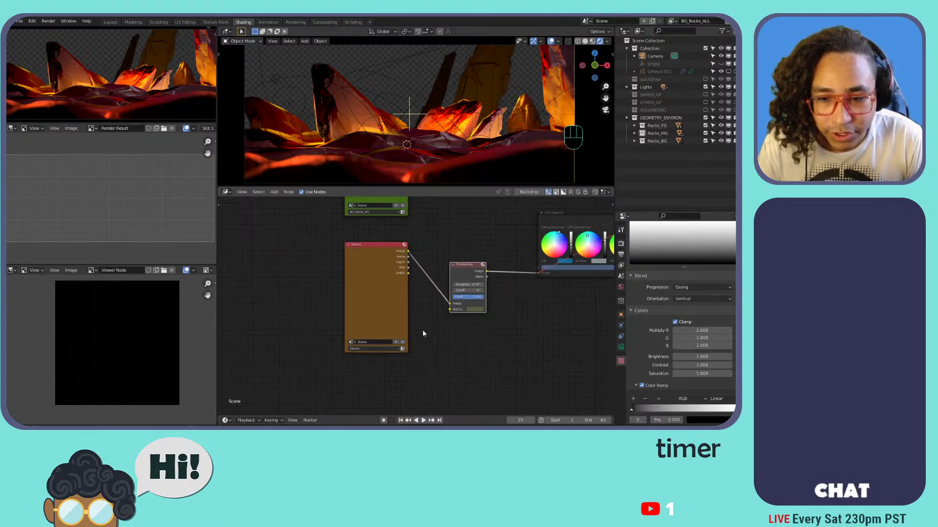
# - Inspect the Rocks_FG render layer node and its BG_Rocks_FG layer assignment, and check the scene's view layer list
pyautogui.scroll(-9, 421, 329)
pyautogui.moveTo(417, 236); pyautogui.dragTo(405, 326, button='middle')
pyautogui.scroll(5, 405, 325)
pyautogui.scroll(2, 407, 322)
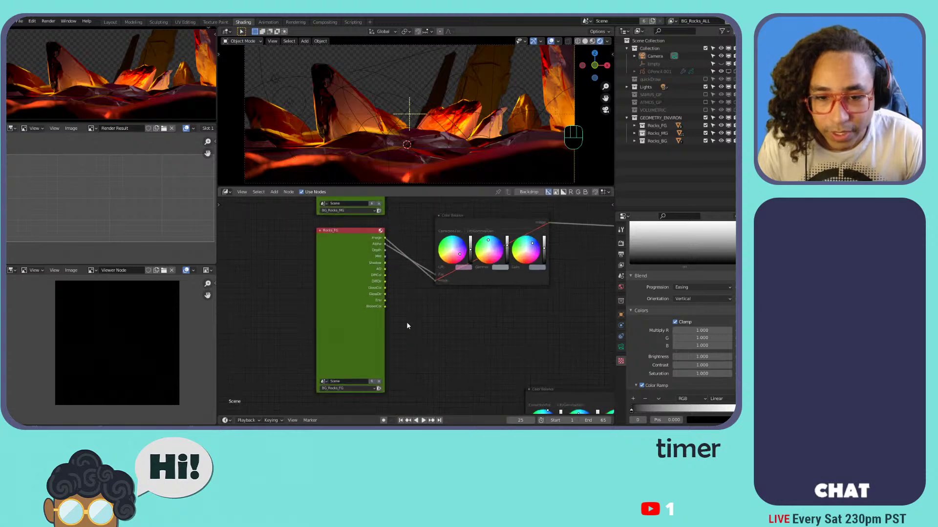
pyautogui.scroll(-1, 406, 321)
pyautogui.scroll(2, 406, 322)
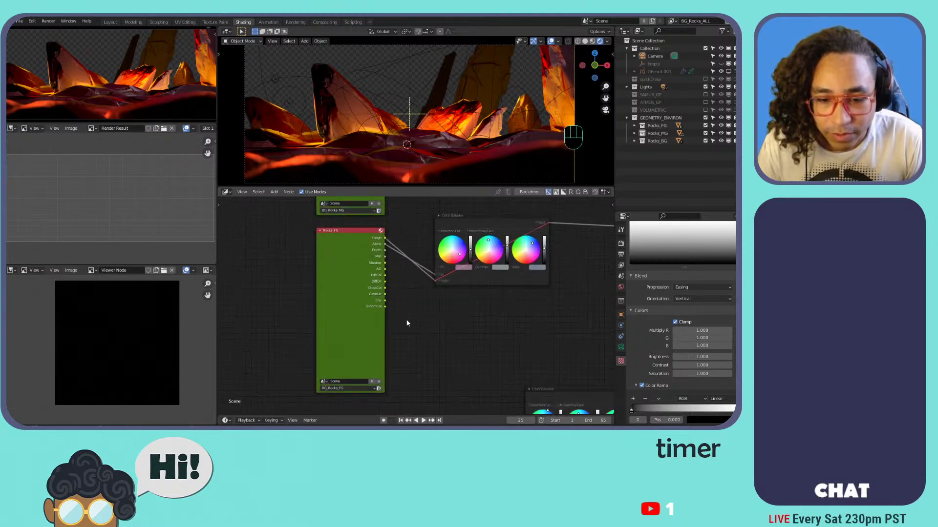
pyautogui.moveTo(354, 376); pyautogui.dragTo(388, 334, button='middle')
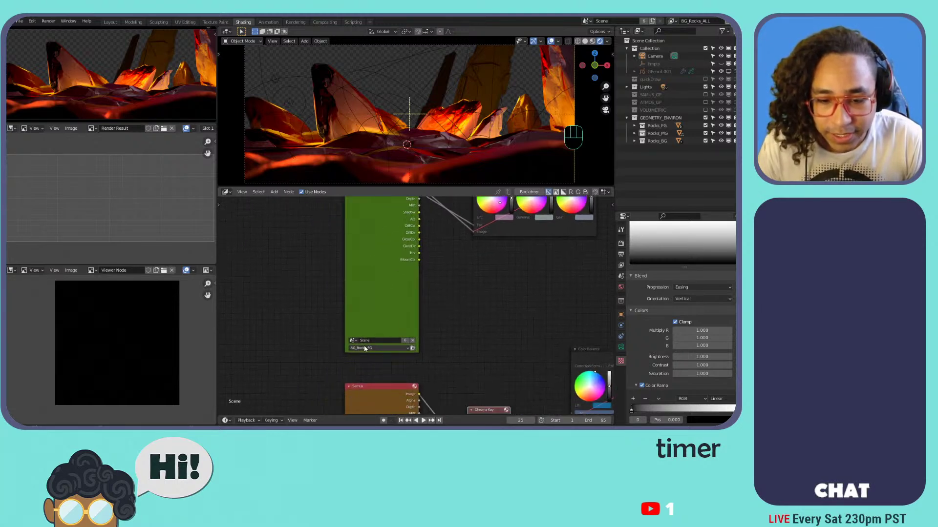
pyautogui.click(672, 21)
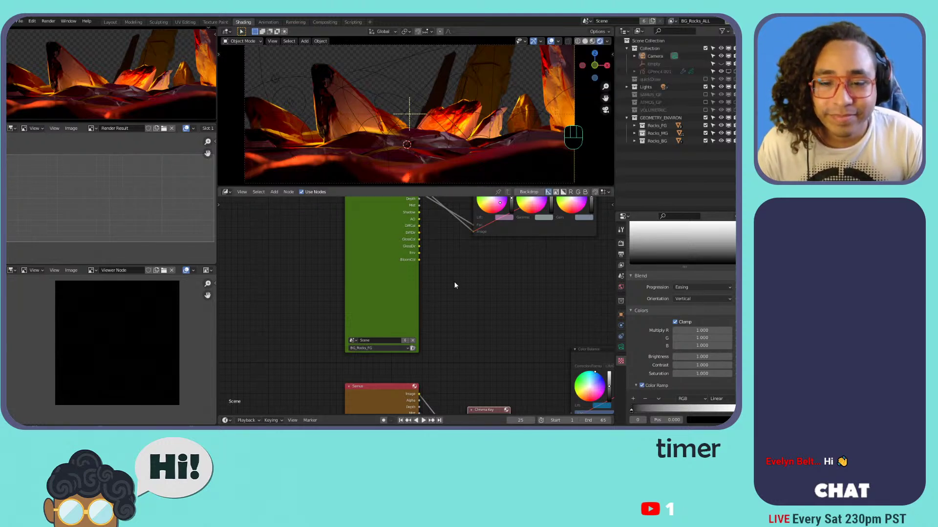
# - Inspect the passes and view layer assignments of the background, middle-ground and foreground rock render layer nodes
pyautogui.scroll(-3, 455, 280)
pyautogui.scroll(3, 455, 279)
pyautogui.moveTo(424, 233); pyautogui.dragTo(436, 336, button='middle')
pyautogui.scroll(1, 446, 266)
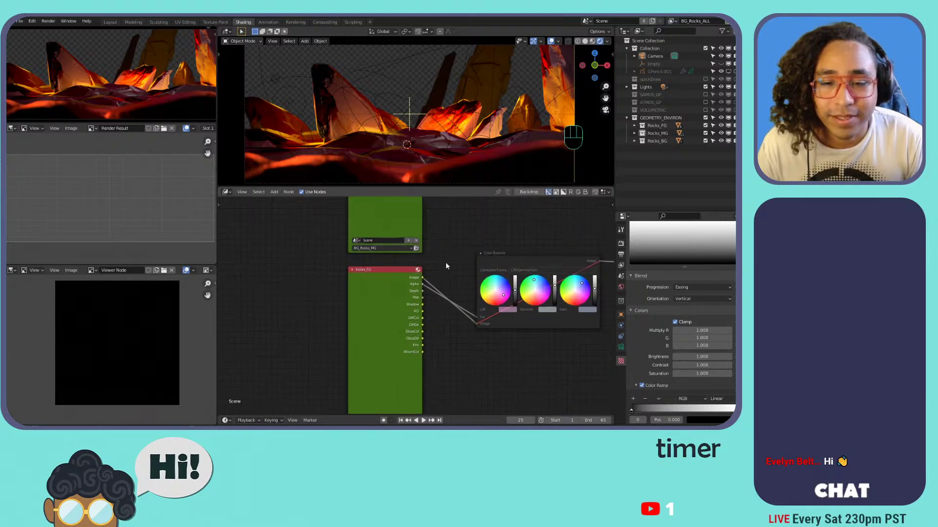
pyautogui.scroll(-6, 434, 228)
pyautogui.moveTo(434, 228); pyautogui.dragTo(438, 323, button='middle')
pyautogui.scroll(-2, 448, 281)
pyautogui.scroll(6, 451, 278)
pyautogui.scroll(-2, 452, 277)
pyautogui.scroll(3, 439, 323)
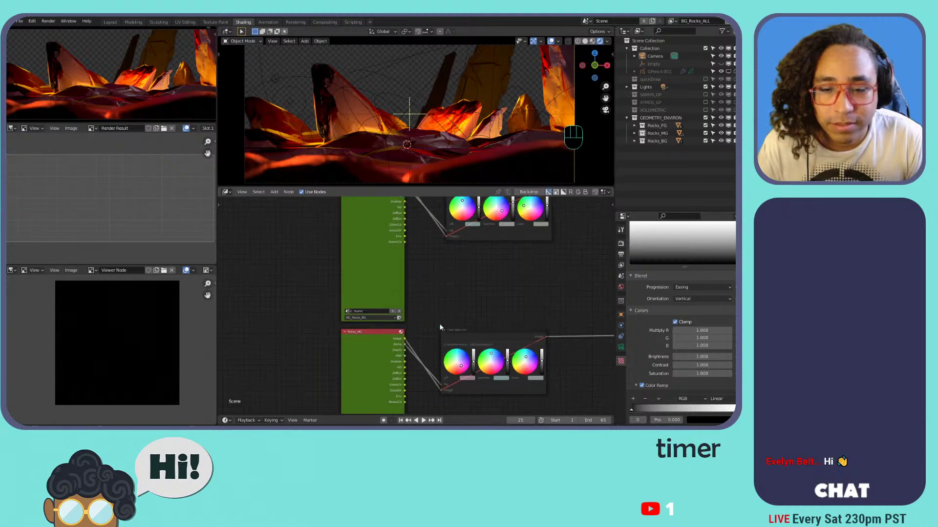
pyautogui.scroll(1, 439, 326)
pyautogui.scroll(2, 440, 326)
pyautogui.moveTo(420, 365); pyautogui.dragTo(412, 298, button='middle')
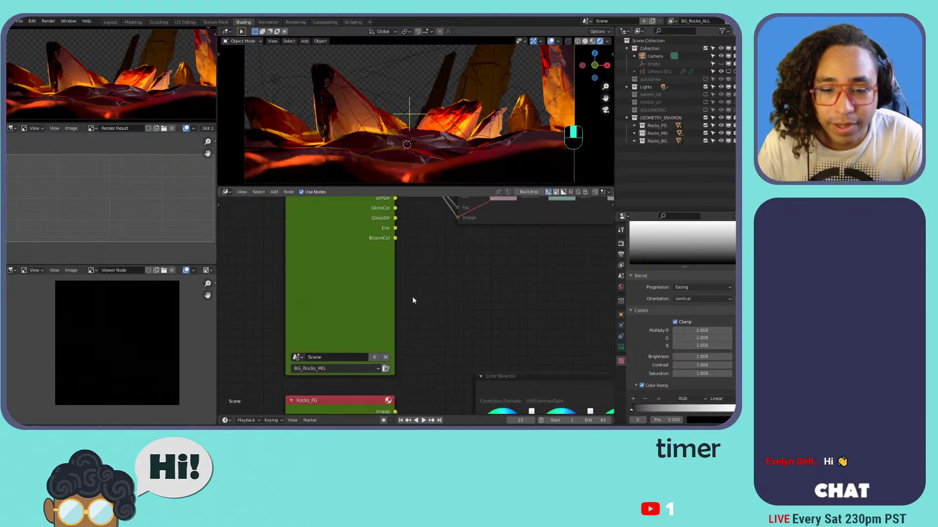
pyautogui.moveTo(414, 367); pyautogui.dragTo(425, 209, button='middle')
pyautogui.moveTo(424, 404); pyautogui.dragTo(411, 234, button='middle')
pyautogui.moveTo(416, 367); pyautogui.dragTo(415, 230, button='middle')
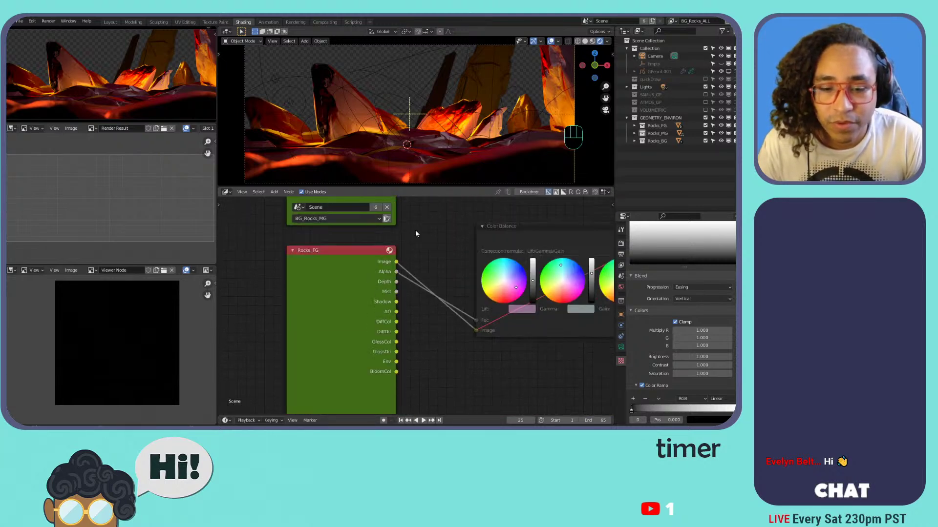
# - Review the view layer assignment and Chroma Key connection of the brown render layer node
pyautogui.scroll(-5, 426, 306)
pyautogui.moveTo(412, 339); pyautogui.dragTo(404, 222, button='middle')
pyautogui.scroll(4, 379, 337)
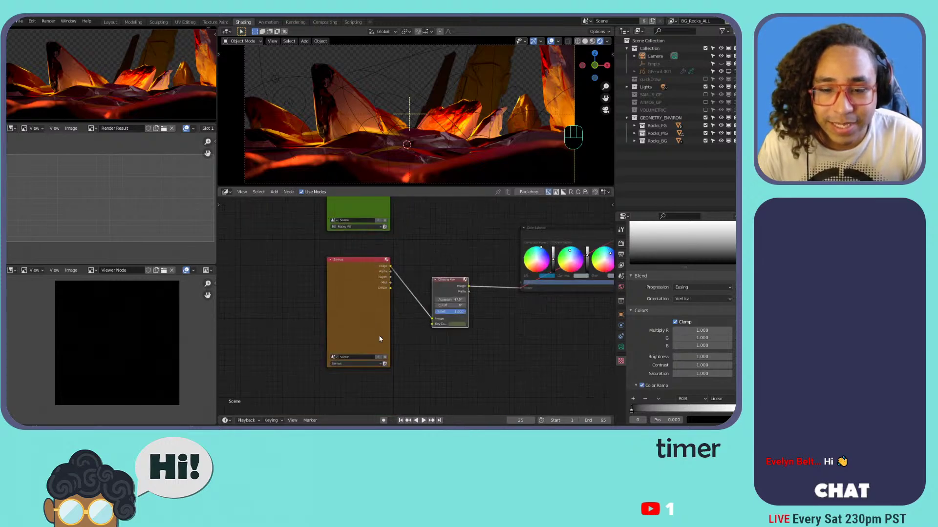
pyautogui.scroll(-3, 376, 332)
pyautogui.scroll(-8, 374, 275)
# - Inspect the teal Render Layers node's BG_Rocks_ALL assignment and its outgoing Depth and Mist connections
pyautogui.moveTo(400, 278); pyautogui.dragTo(407, 374, button='middle')
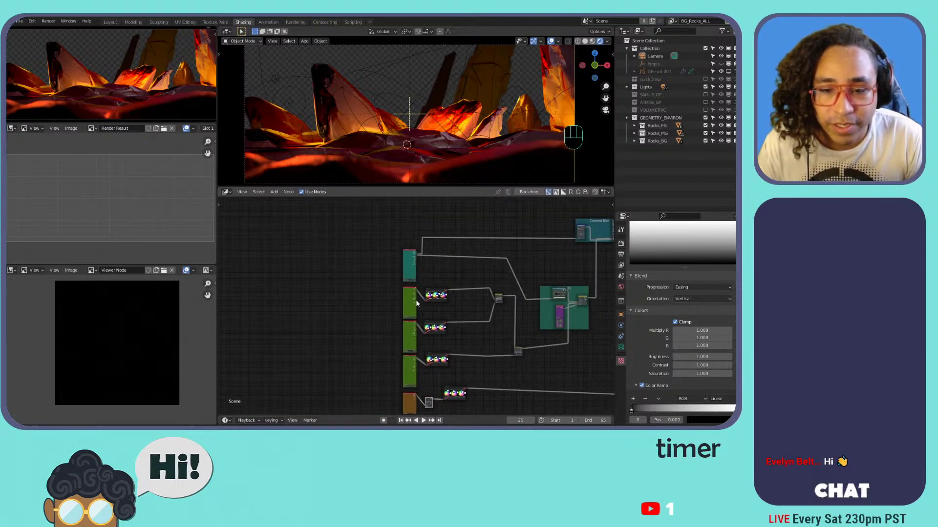
pyautogui.scroll(10, 417, 303)
pyautogui.scroll(5, 427, 223)
pyautogui.moveTo(428, 223); pyautogui.dragTo(391, 332, button='middle')
pyautogui.scroll(5, 392, 332)
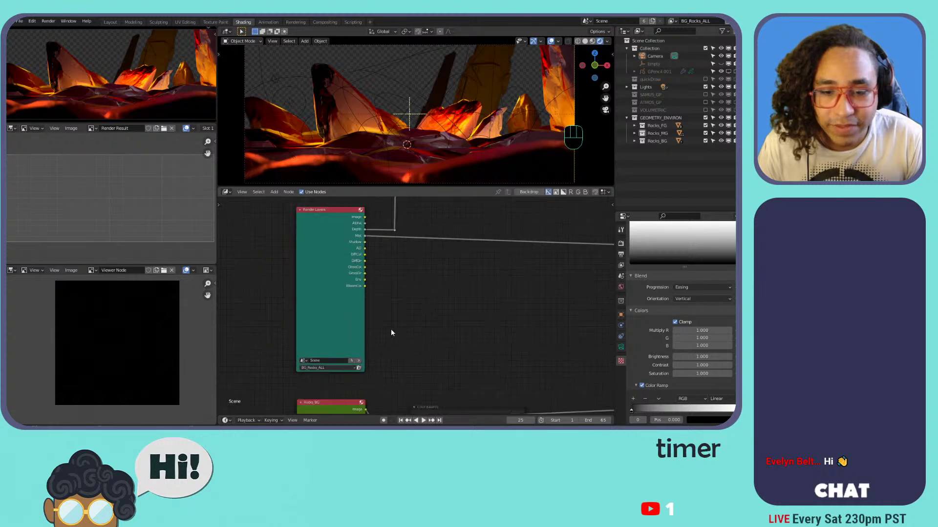
pyautogui.scroll(-2, 392, 332)
pyautogui.scroll(2, 392, 333)
pyautogui.scroll(-7, 391, 333)
pyautogui.scroll(-3, 391, 333)
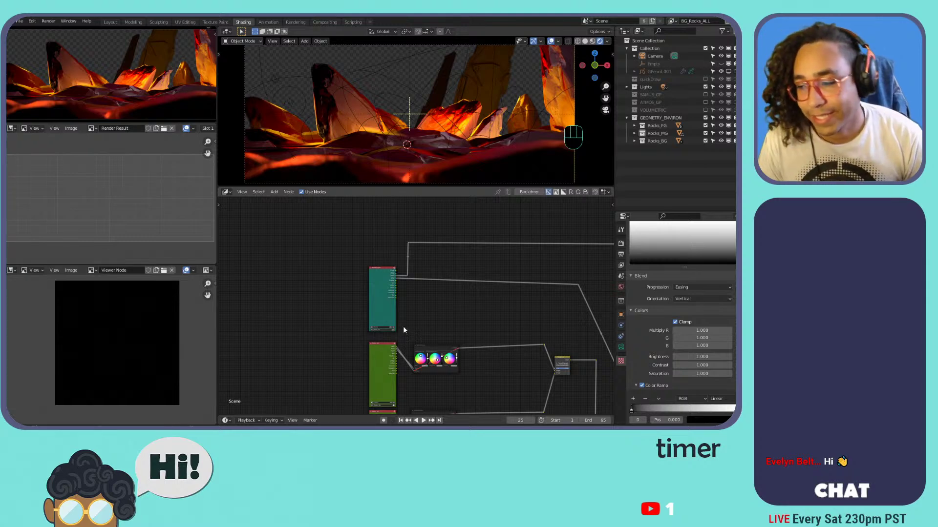
pyautogui.scroll(-5, 405, 326)
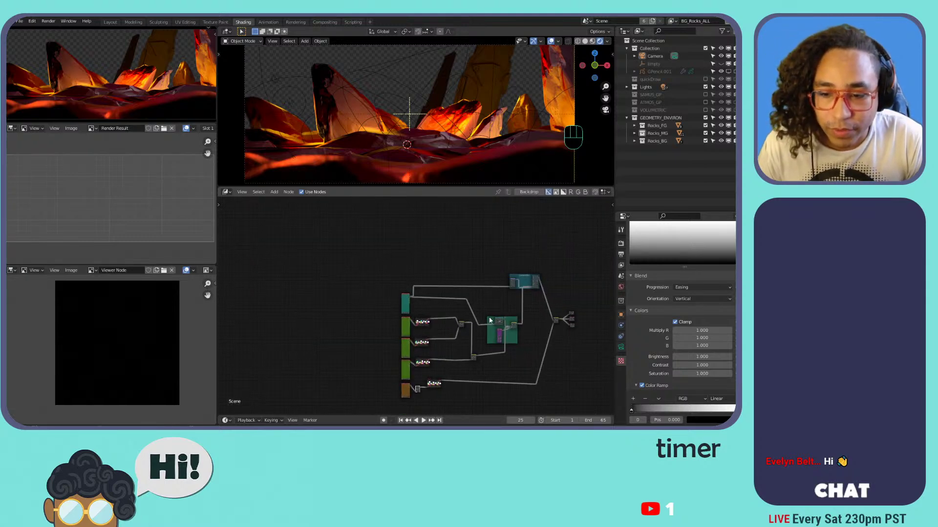
# - Examine the nodes in the MIST_BG frame and trace their input link back to the teal Render Layers node
pyautogui.scroll(6, 385, 300)
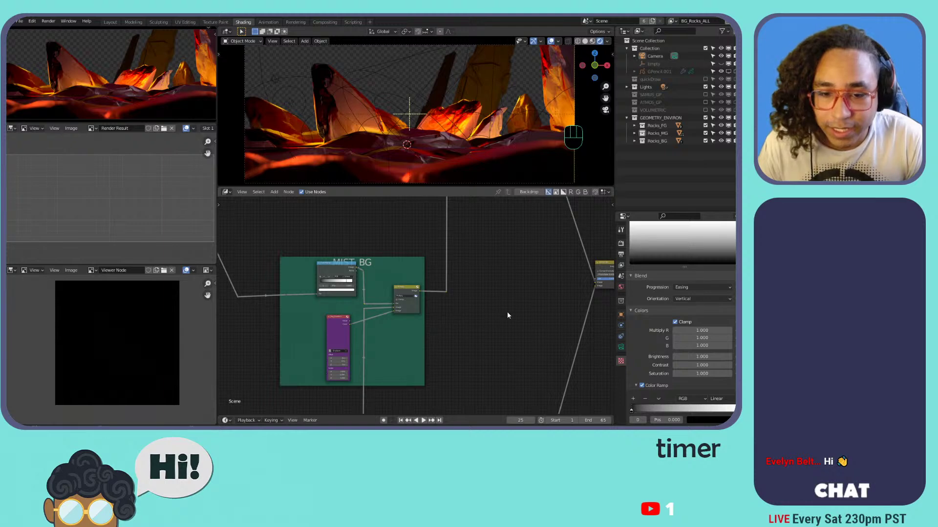
pyautogui.scroll(-2, 458, 308)
pyautogui.scroll(2, 458, 309)
pyautogui.scroll(-2, 459, 309)
pyautogui.moveTo(339, 239); pyautogui.dragTo(534, 327, button='middle')
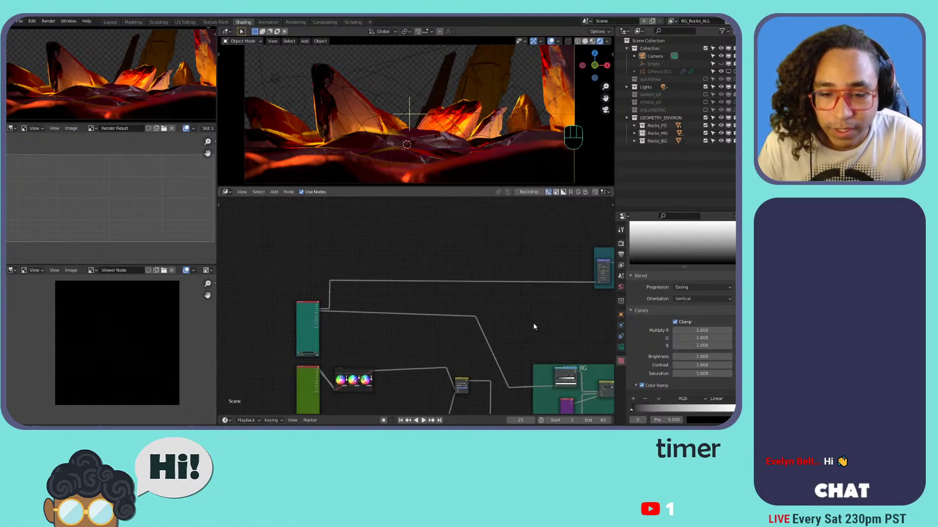
# - Examine the Map Value and Defocus nodes inside the Camera Blur frame and their connections
pyautogui.moveTo(455, 313); pyautogui.dragTo(365, 296, button='middle')
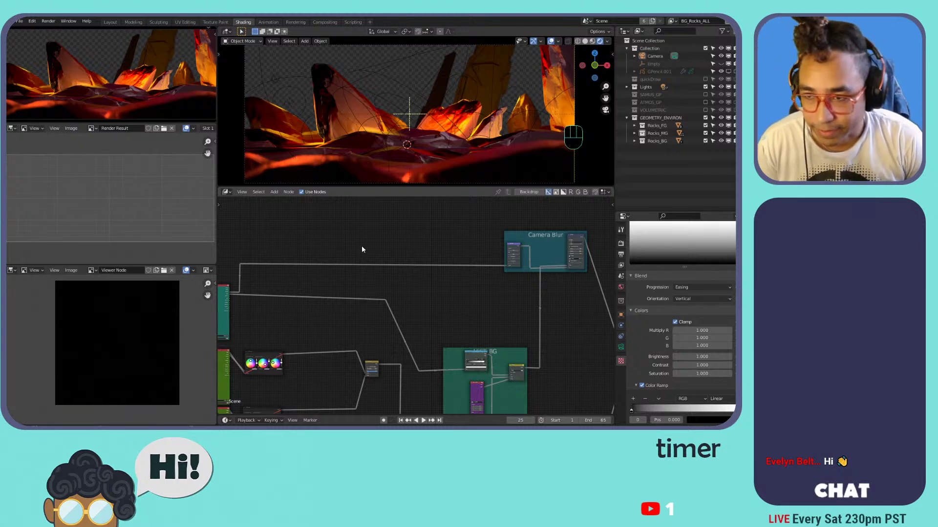
pyautogui.scroll(-2, 360, 249)
pyautogui.scroll(3, 406, 324)
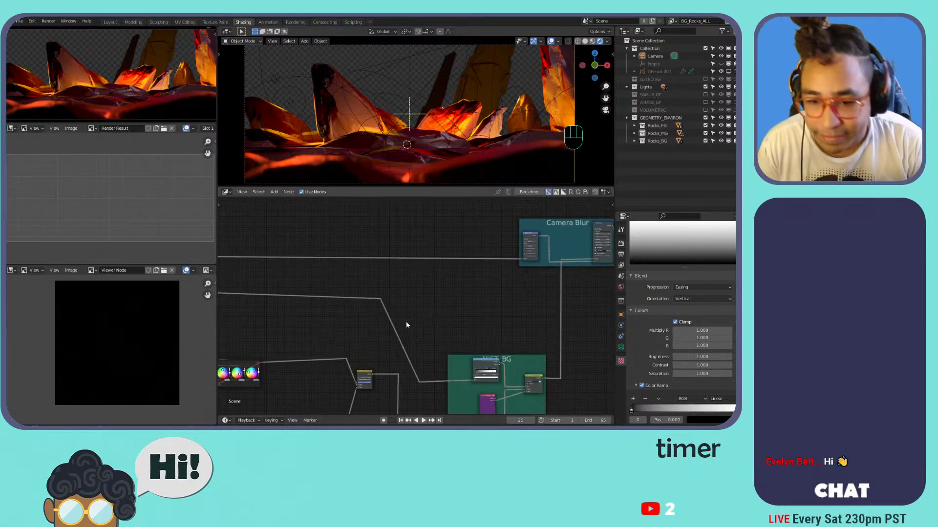
pyautogui.moveTo(548, 259); pyautogui.dragTo(408, 360, button='middle')
pyautogui.scroll(4, 264, 307)
pyautogui.scroll(-5, 309, 331)
pyautogui.scroll(7, 409, 360)
pyautogui.scroll(3, 433, 327)
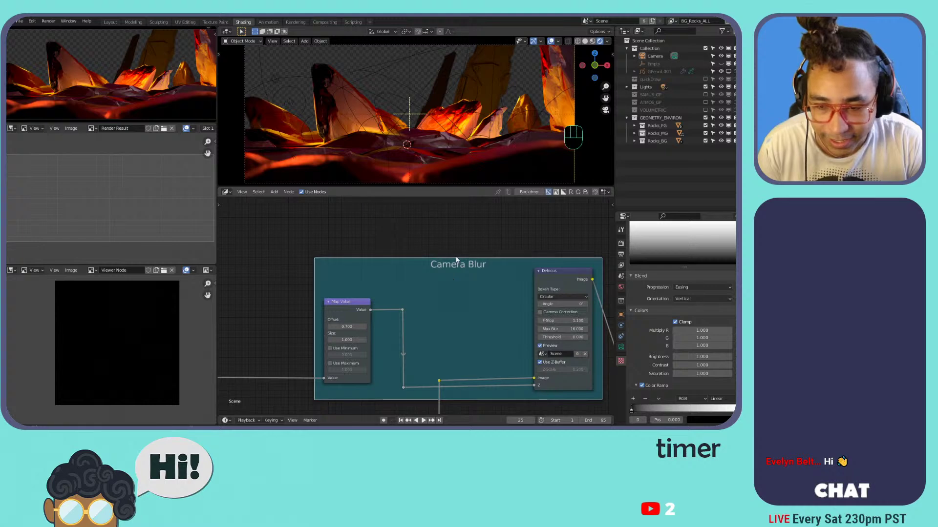
pyautogui.scroll(-1, 449, 273)
pyautogui.moveTo(449, 273); pyautogui.dragTo(485, 260)
pyautogui.hotkey('ctrl', 'z')
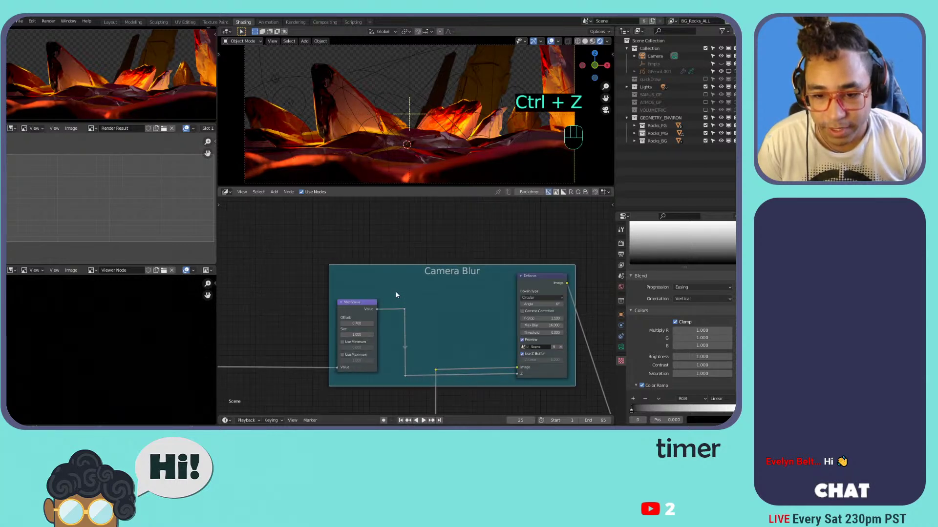
# - Trace the links running into the Camera Blur frame, including the one coming from the MIST_BG frame
pyautogui.scroll(3, 397, 313)
pyautogui.scroll(-2, 400, 319)
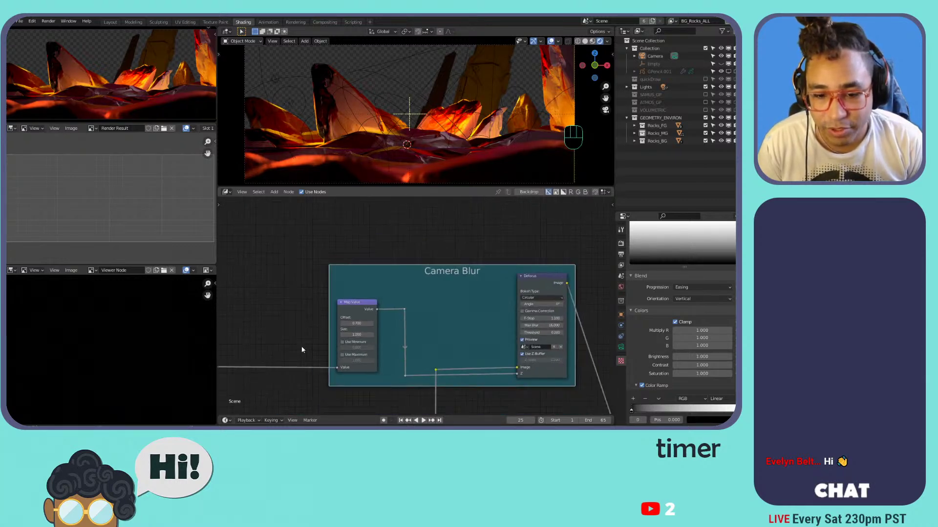
pyautogui.scroll(-2, 302, 331)
pyautogui.scroll(-2, 303, 329)
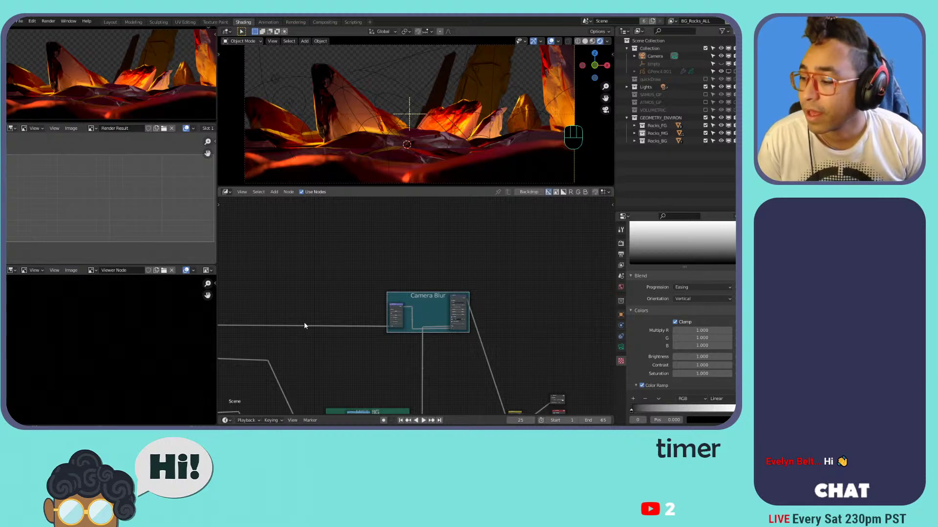
pyautogui.scroll(-2, 304, 323)
pyautogui.scroll(4, 400, 317)
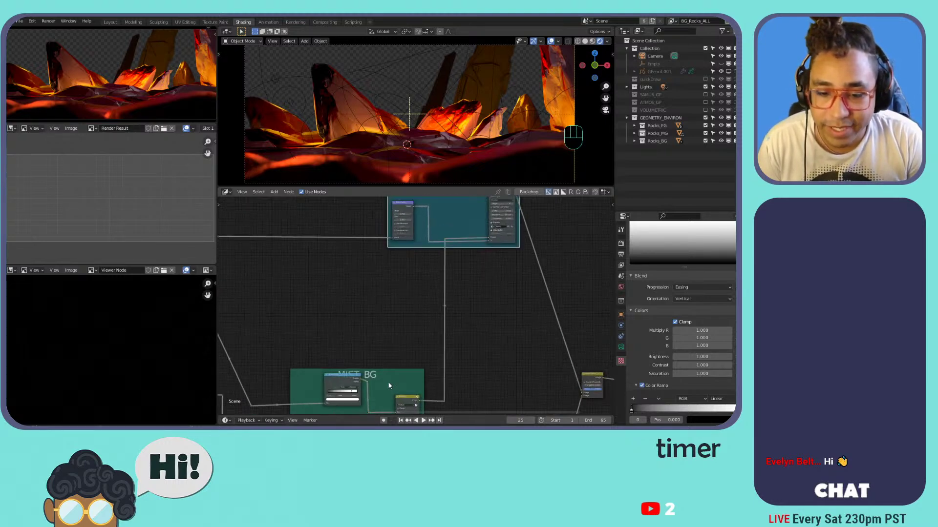
# - Inspect the color ramp, gradient texture and Multiply nodes in the MIST_BG frame and how they connect
pyautogui.moveTo(388, 382); pyautogui.dragTo(399, 262, button='middle')
pyautogui.scroll(1, 395, 273)
pyautogui.scroll(-2, 388, 280)
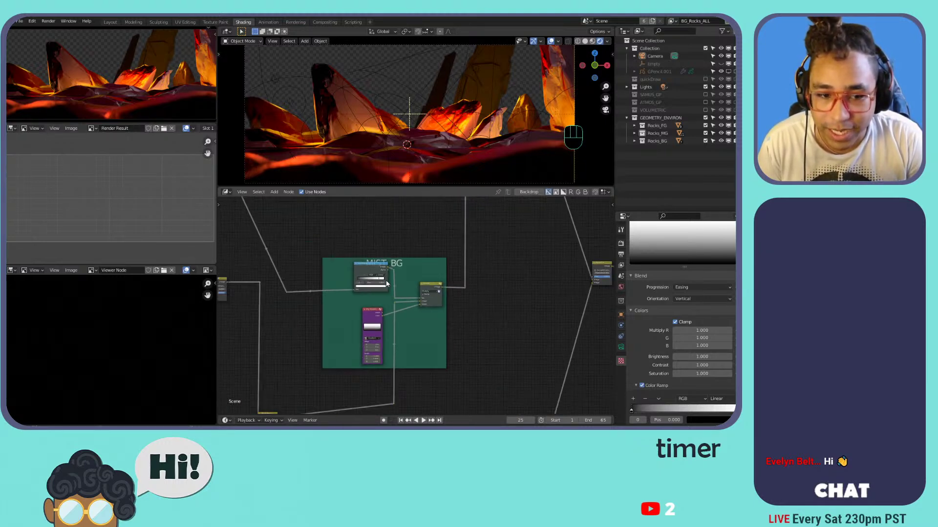
pyautogui.scroll(2, 387, 283)
pyautogui.scroll(-3, 386, 284)
pyautogui.scroll(4, 386, 286)
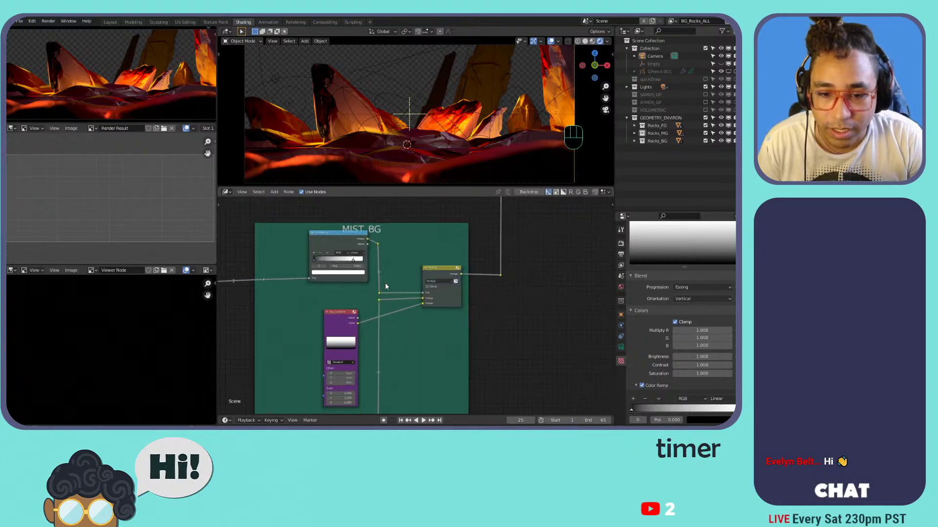
pyautogui.scroll(4, 385, 282)
pyautogui.scroll(-4, 385, 283)
pyautogui.scroll(1, 385, 283)
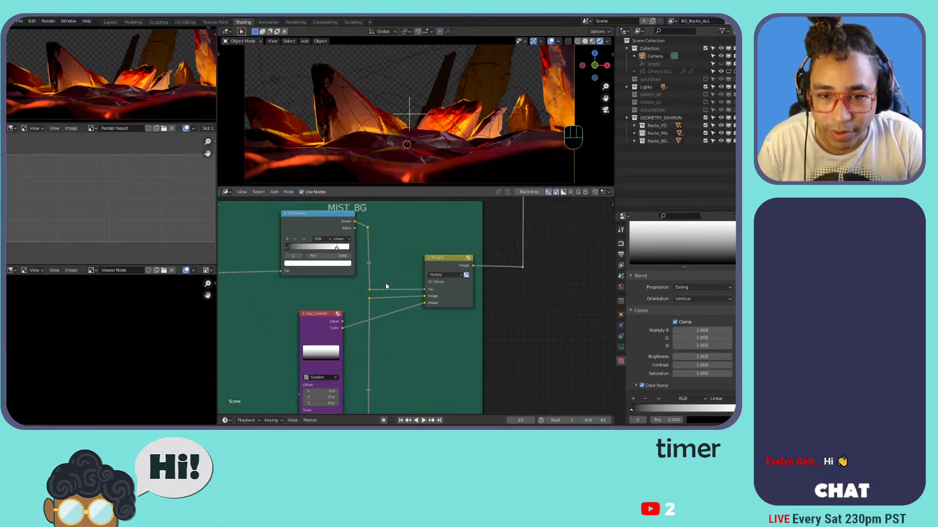
pyautogui.scroll(-2, 385, 283)
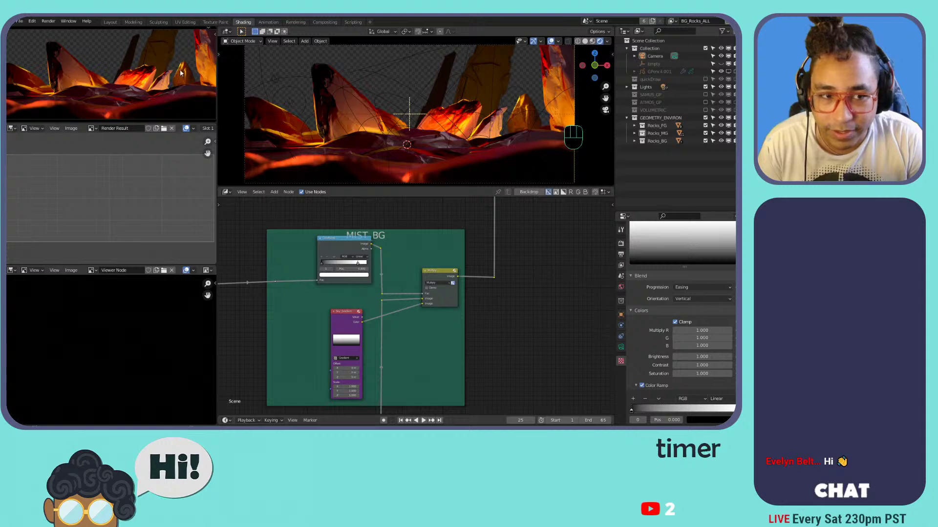
# - Review the whole compositor tree from the render layers through the mist and camera blur frames to the output nodes
pyautogui.scroll(-8, 360, 269)
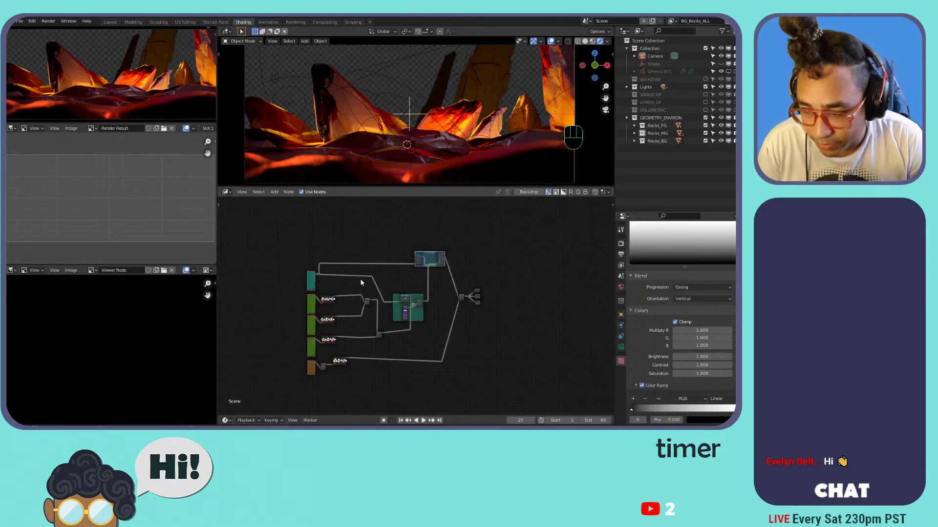
pyautogui.scroll(5, 363, 281)
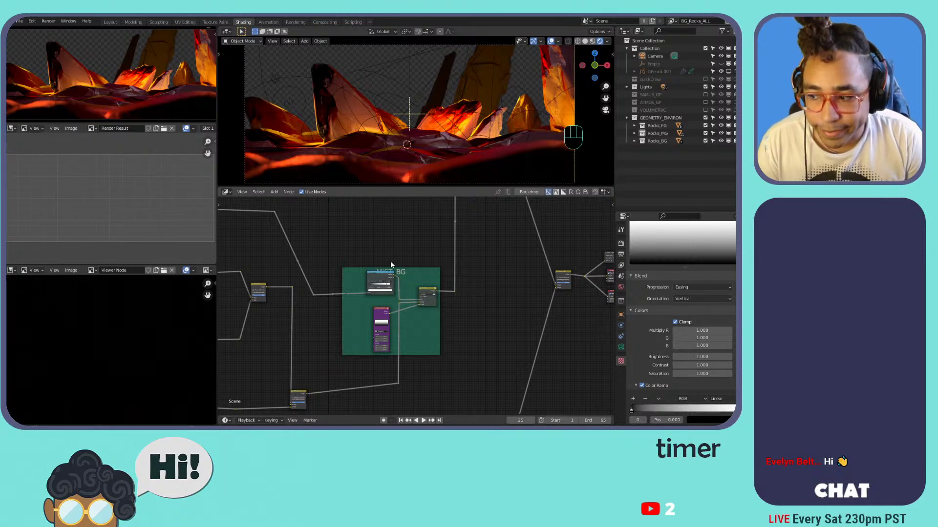
pyautogui.scroll(-5, 438, 276)
pyautogui.scroll(1, 400, 296)
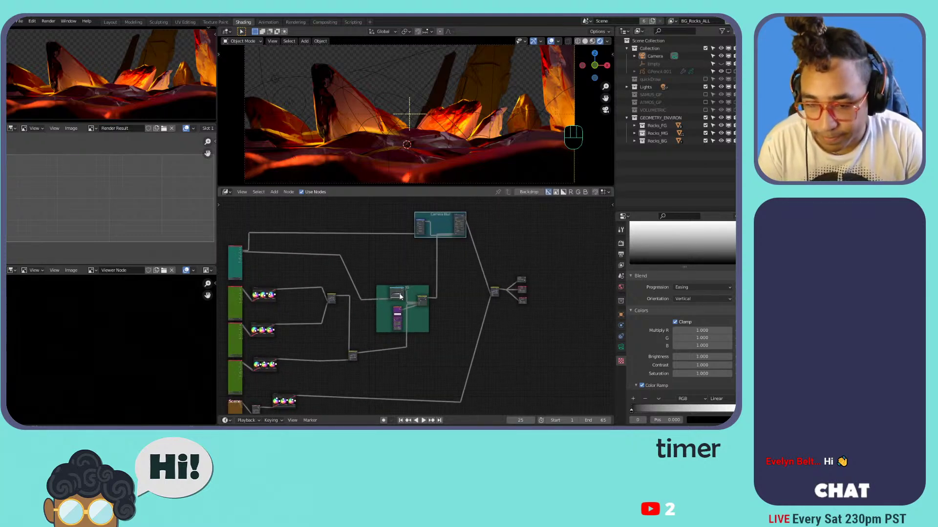
# - Render frame 25 and view the complete composited image in the Render Result
pyautogui.press('F12')
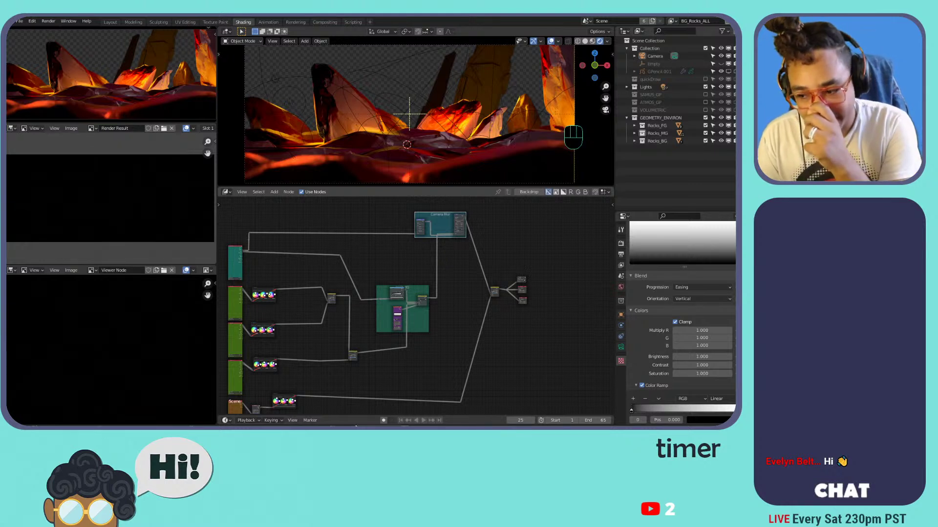
pyautogui.press('F12')
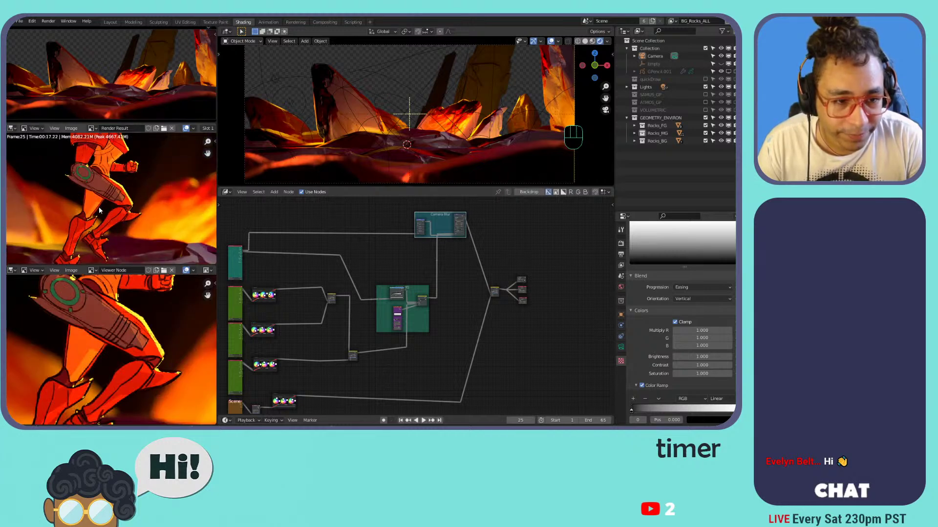
pyautogui.scroll(-3, 100, 210)
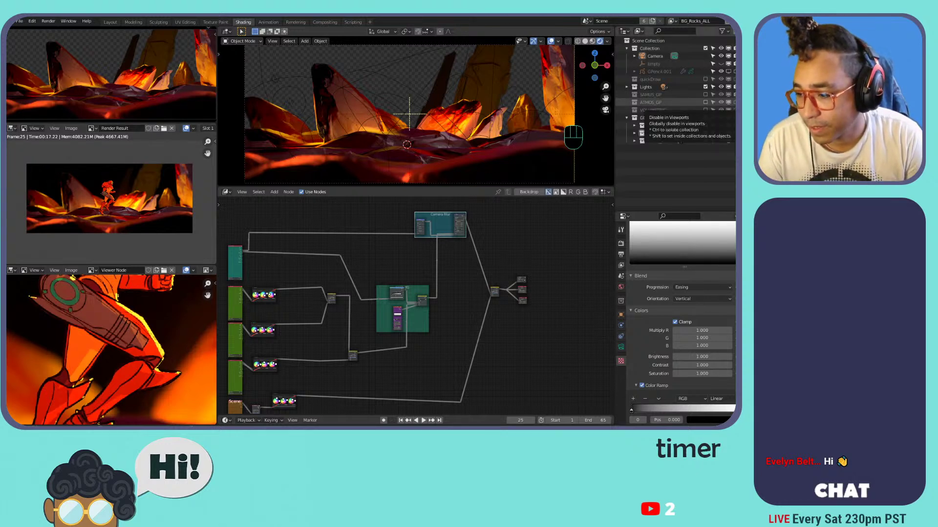
# - Switch to Calculator and bring its window over the node editor
pyautogui.moveTo(762, 26); pyautogui.dragTo(314, 121)
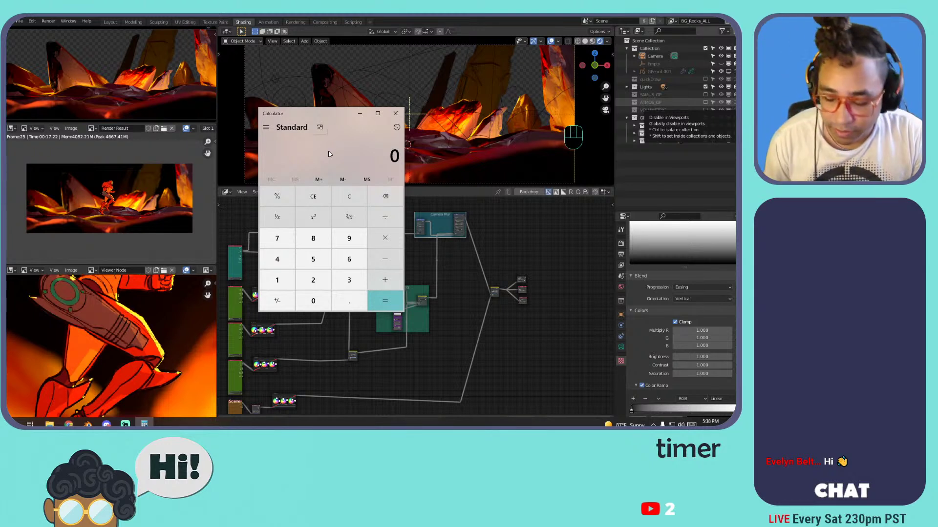
pyautogui.write('17')
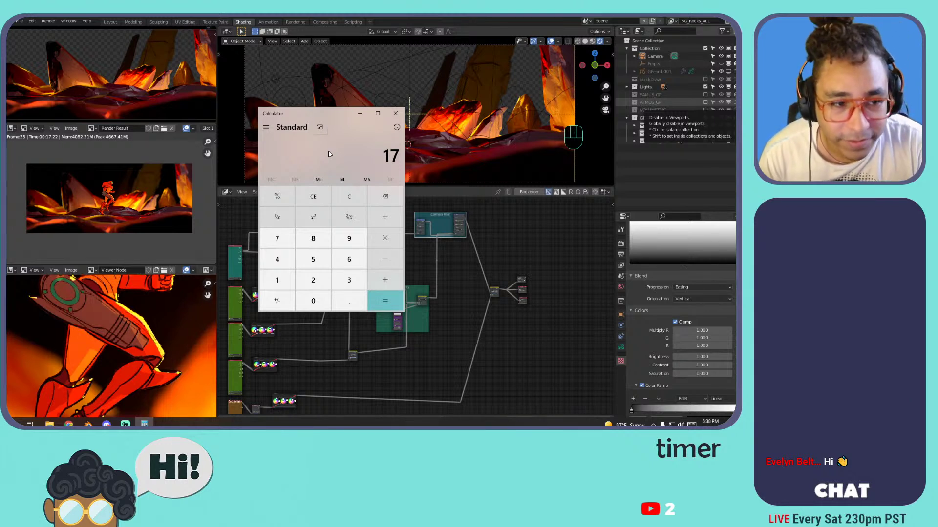
pyautogui.press('BackSpace')
pyautogui.press('BackSpace')
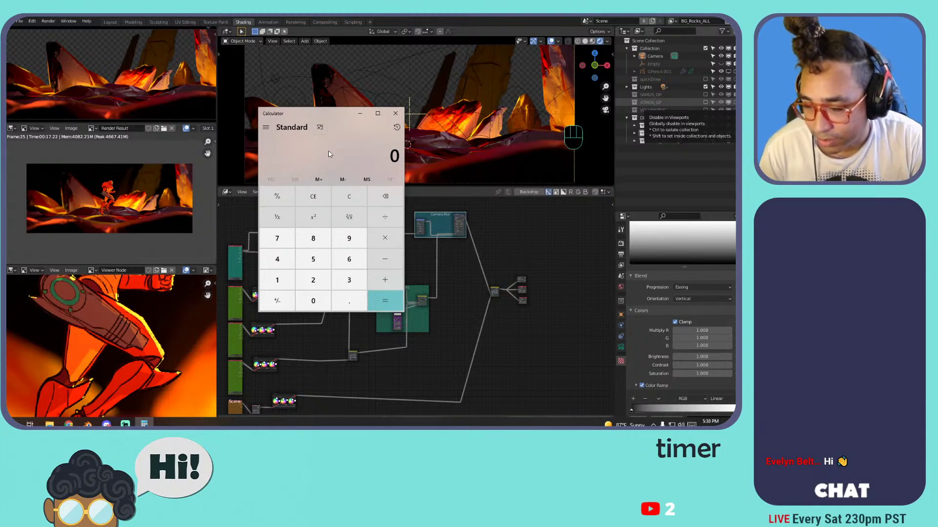
pyautogui.write('30')
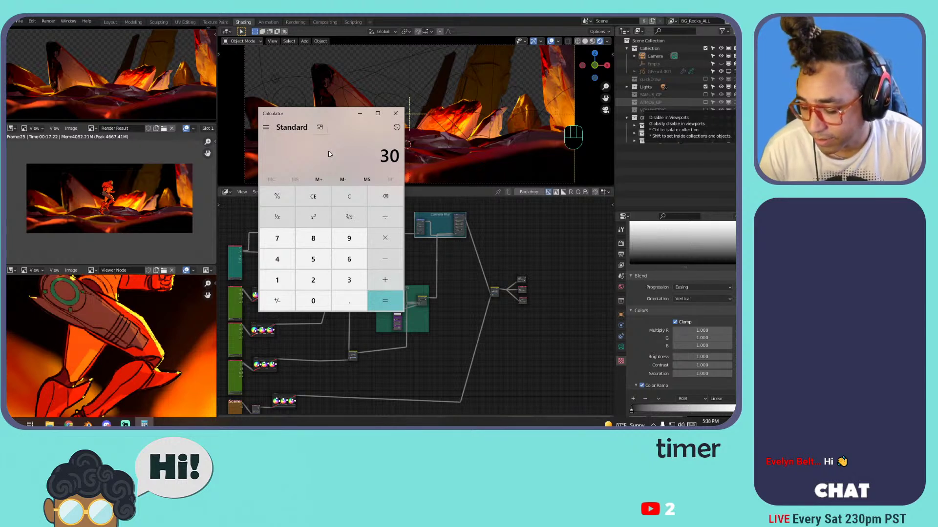
pyautogui.click(313, 197)
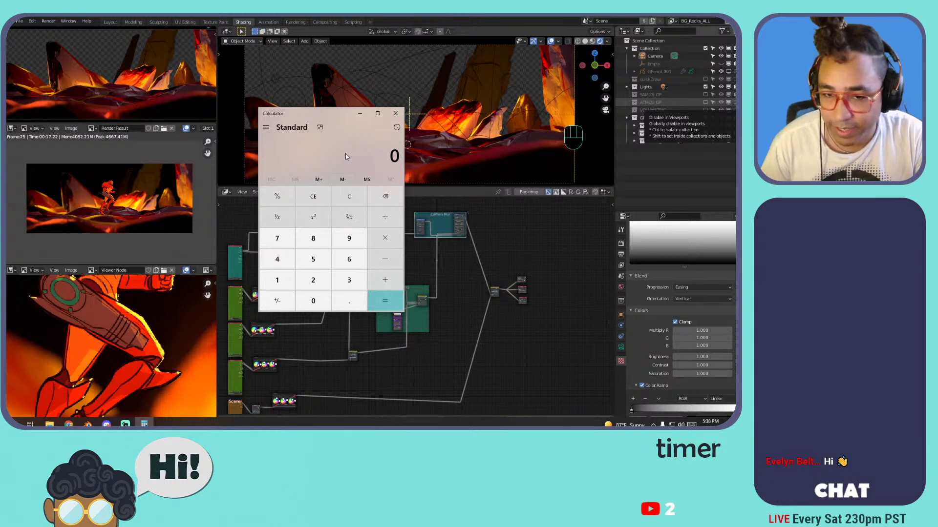
# - Calculate the frame count of a ten-minute animation as 10 × 60 × 30
pyautogui.write('10 × ')
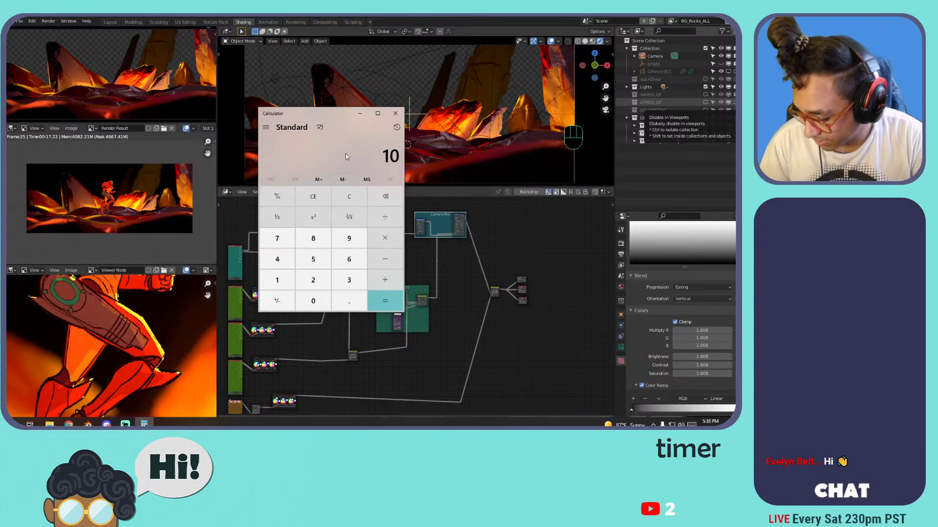
pyautogui.write('60')
pyautogui.press('Return')
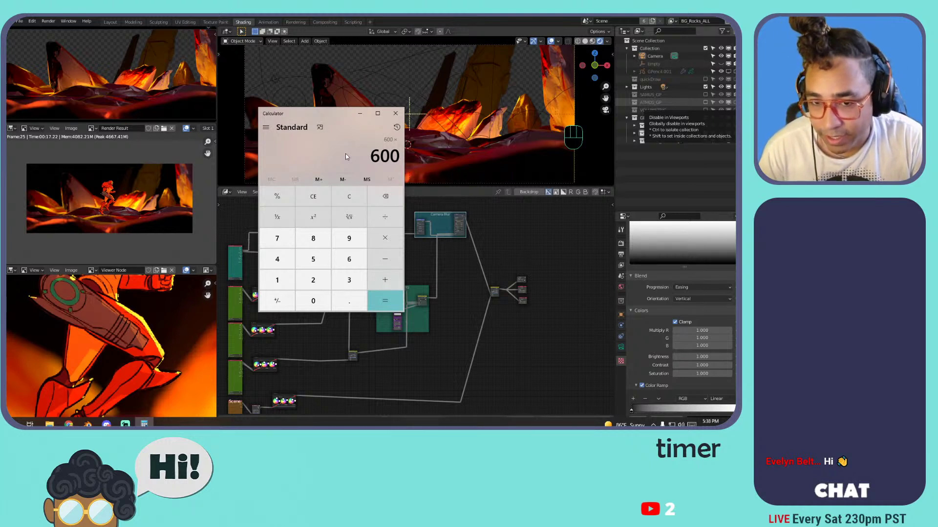
pyautogui.write('30')
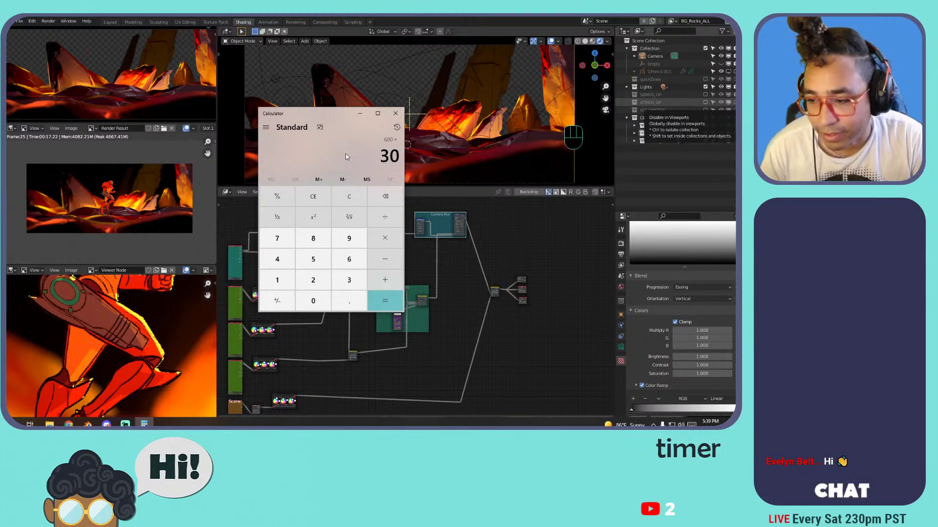
pyautogui.press('Return')
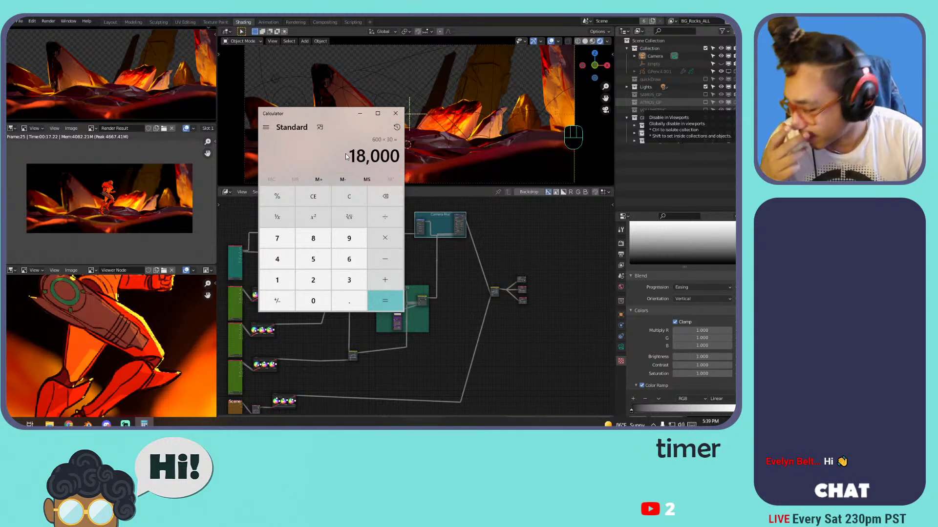
# - Multiply the frame count by 17 seconds per frame and divide the product by 60 to get the render time in minutes
pyautogui.press('*')
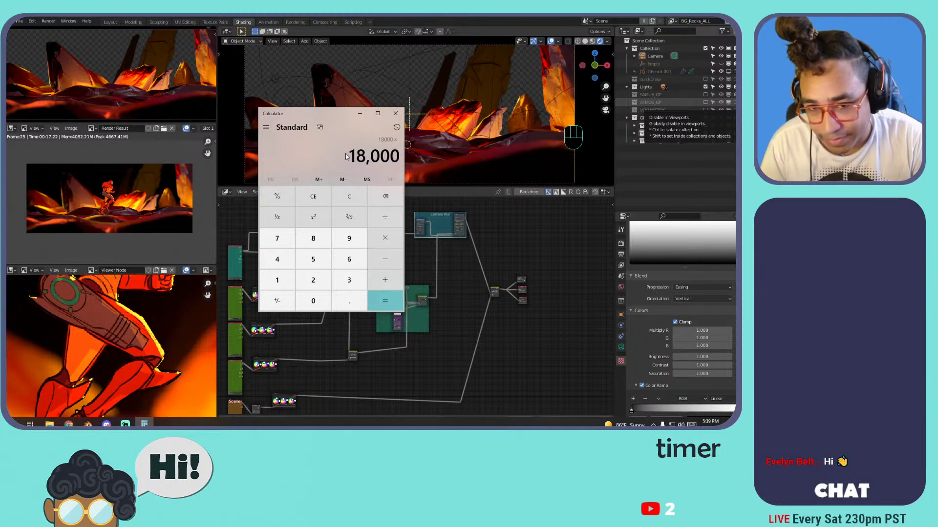
pyautogui.write('1')
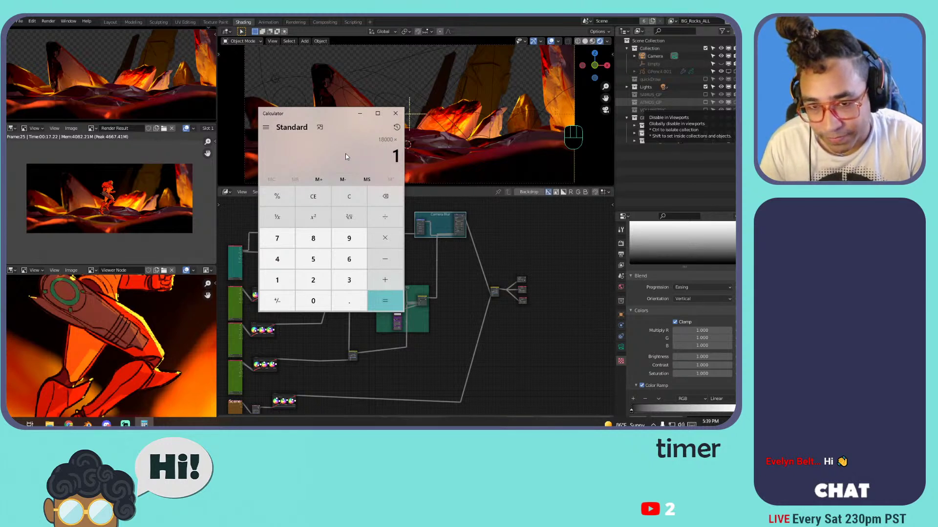
pyautogui.write('7')
pyautogui.press('Return')
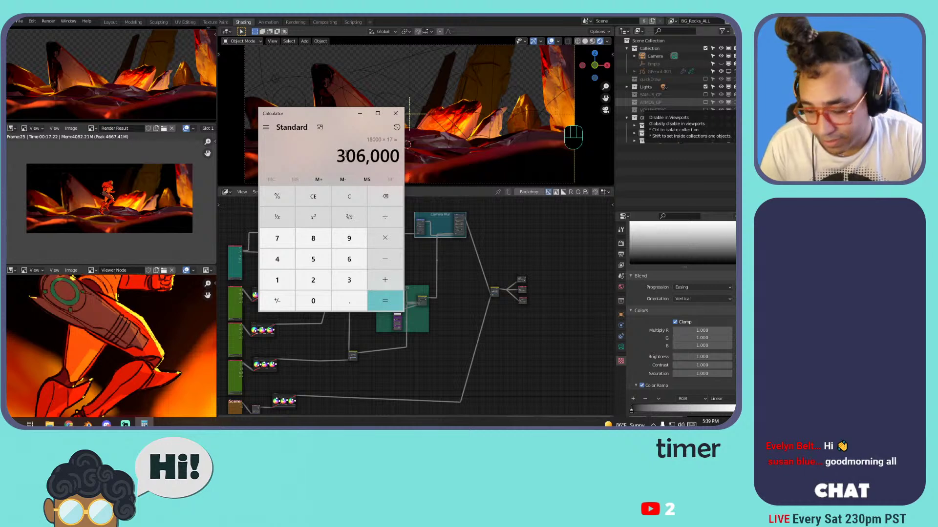
pyautogui.press('*')
pyautogui.press('/')
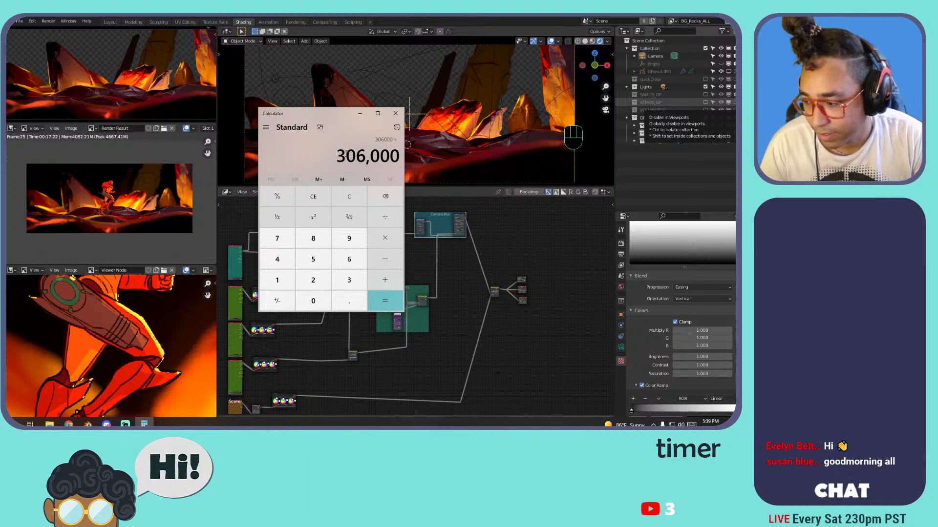
pyautogui.write('60')
pyautogui.press('Return')
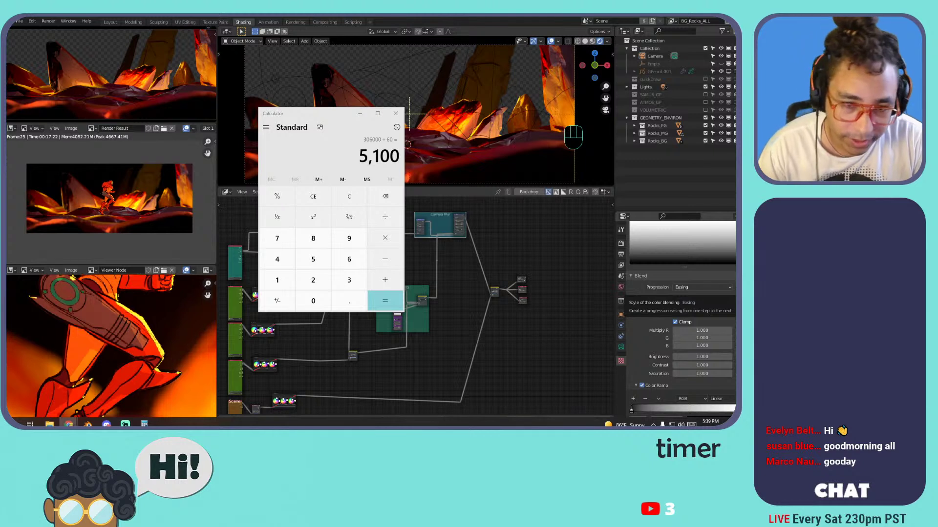
# - Clear the Calculator entry and multiply 17 seconds per frame by 30 frames, then by 600 seconds
pyautogui.click(304, 162)
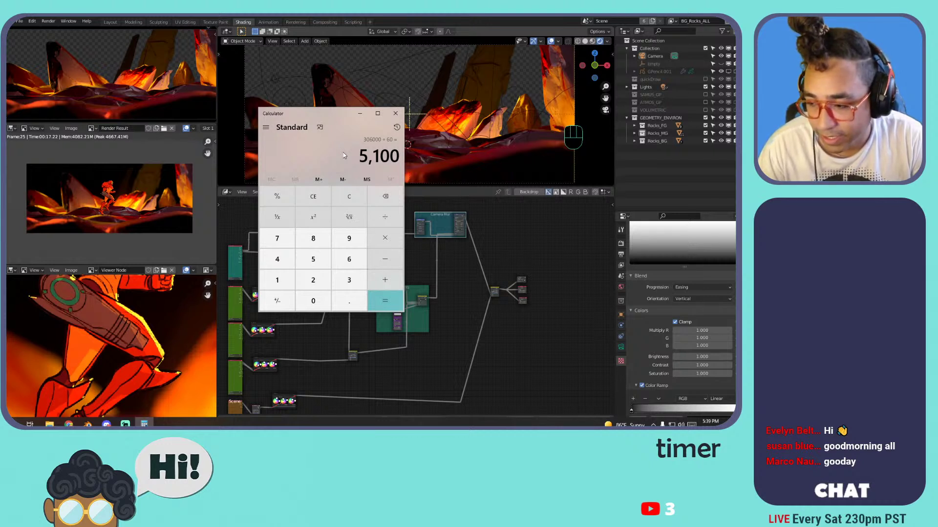
pyautogui.click(314, 196)
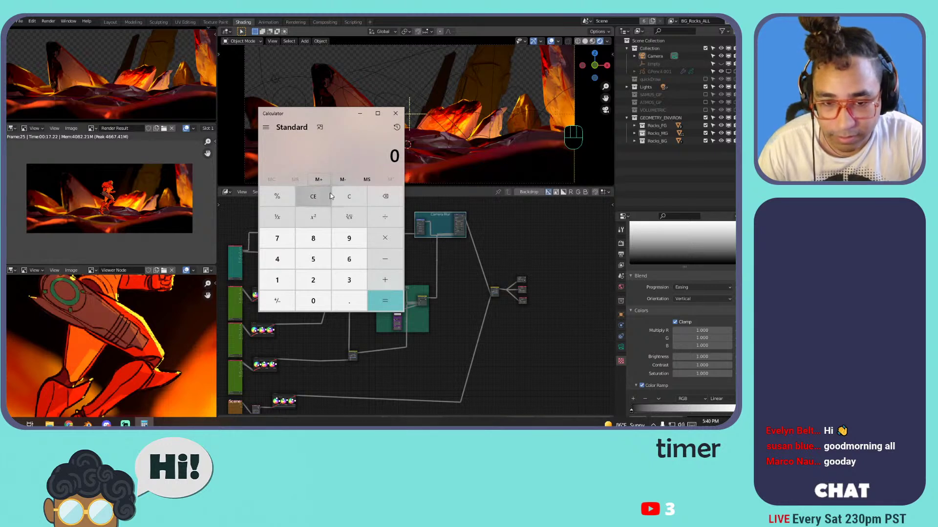
pyautogui.write('17')
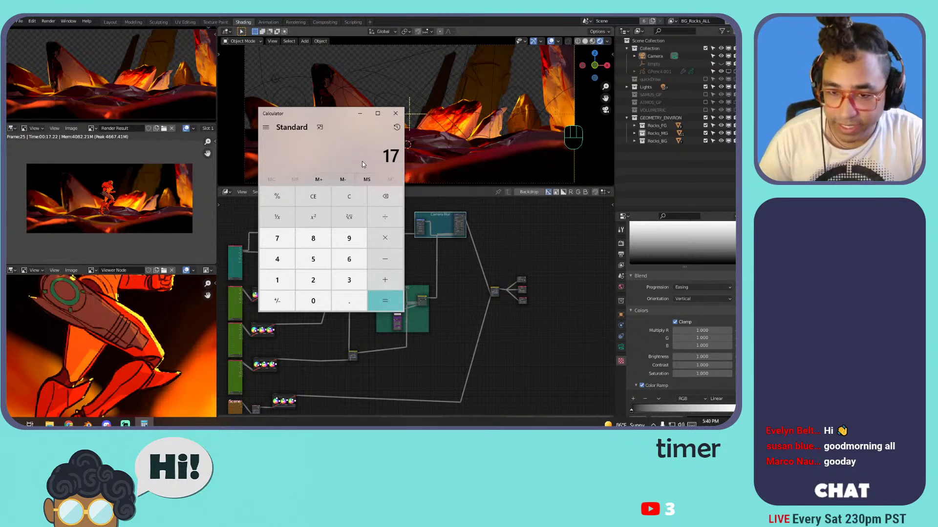
pyautogui.write('*30')
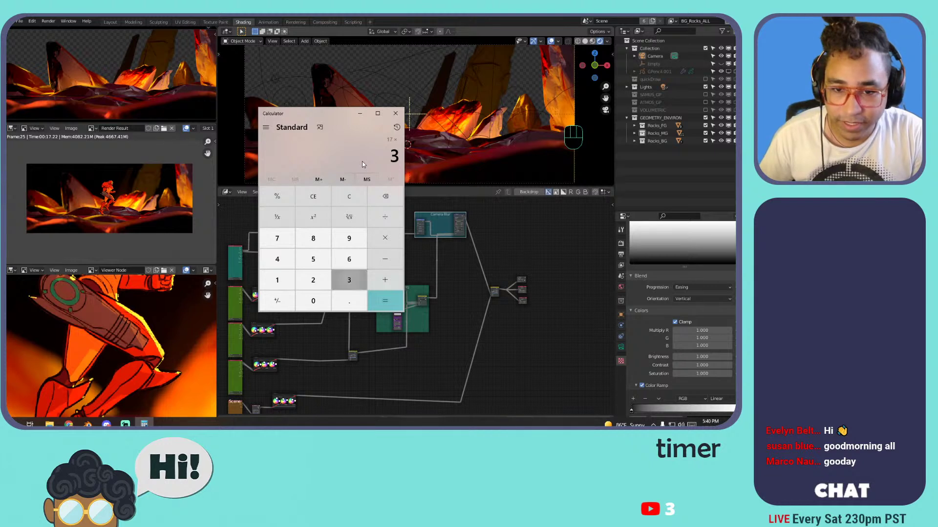
pyautogui.press('Return')
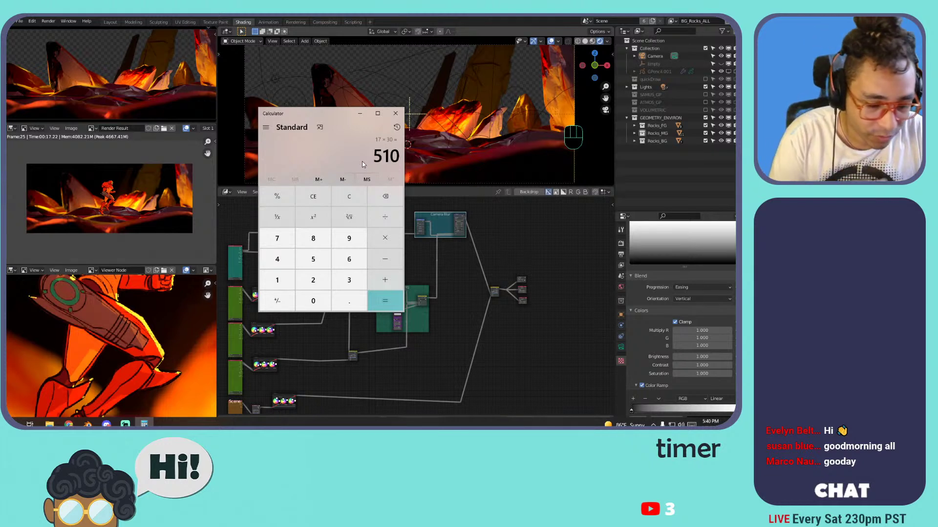
pyautogui.write('*600')
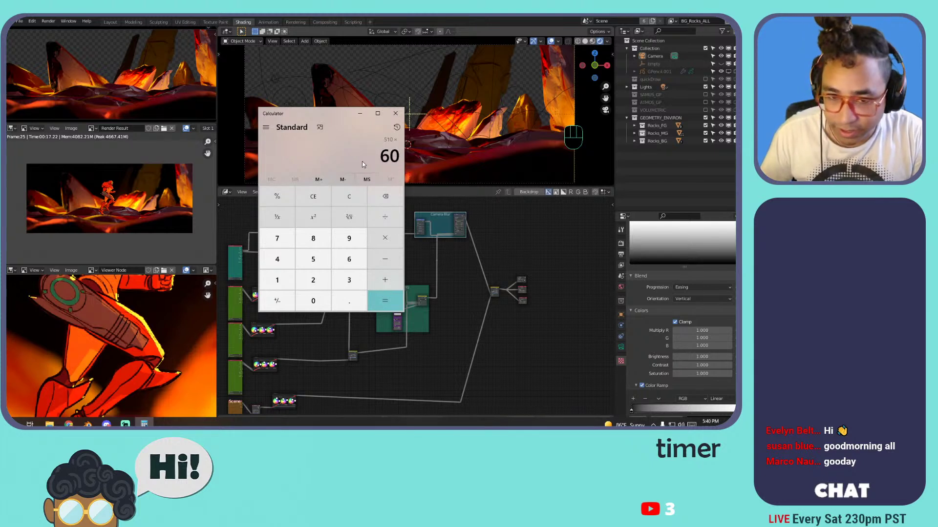
pyautogui.press('Return')
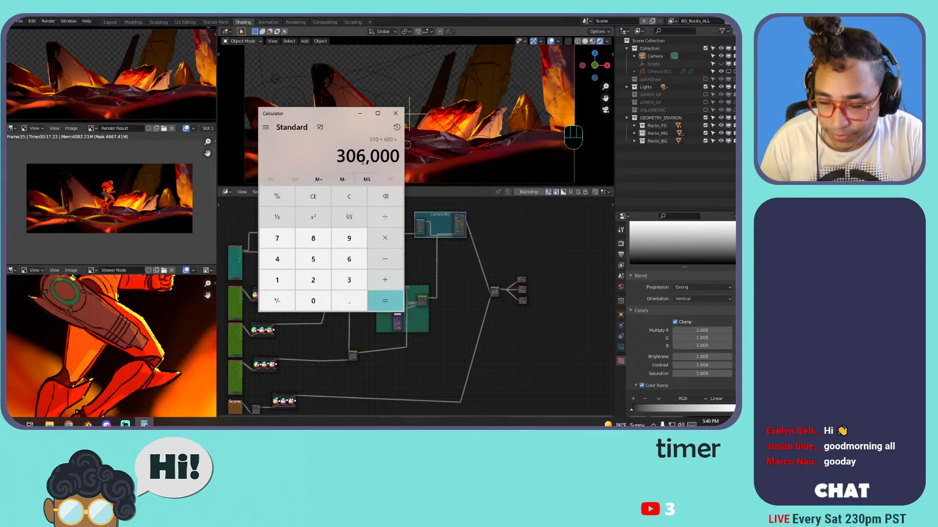
# - Divide the total render seconds by 60, and divide that quotient by 24
pyautogui.write('6000 ÷')
pyautogui.press('Return')
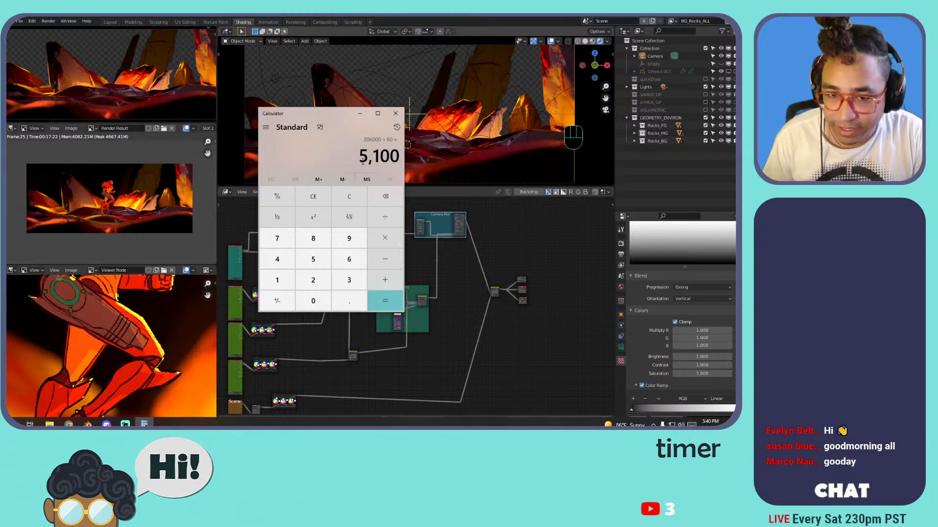
pyautogui.write('/24')
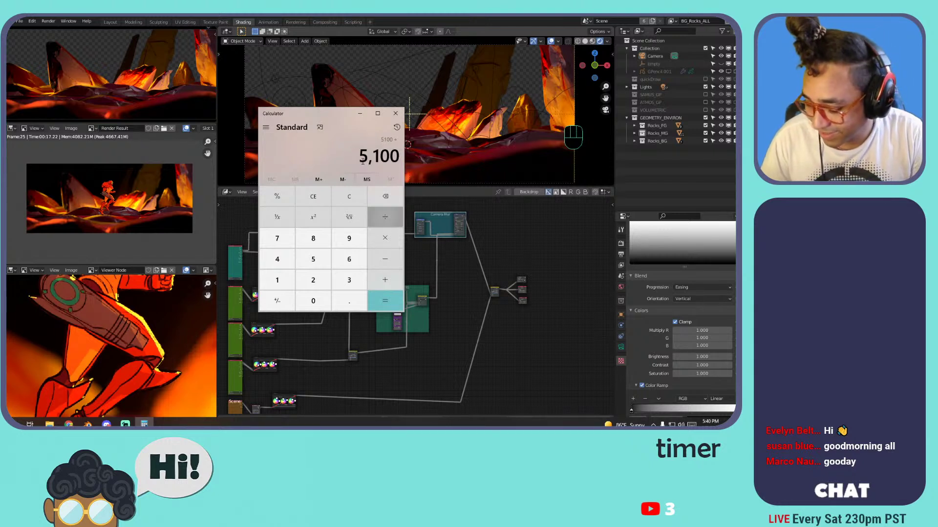
pyautogui.press('Return')
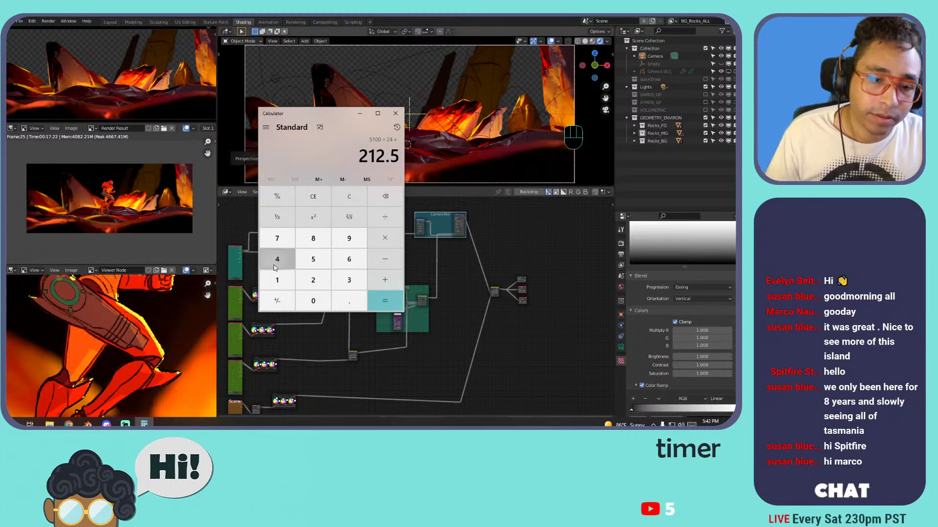
# - Switch back to Blender and show the scene's output settings with the frame range and frame rate
pyautogui.click(277, 280)
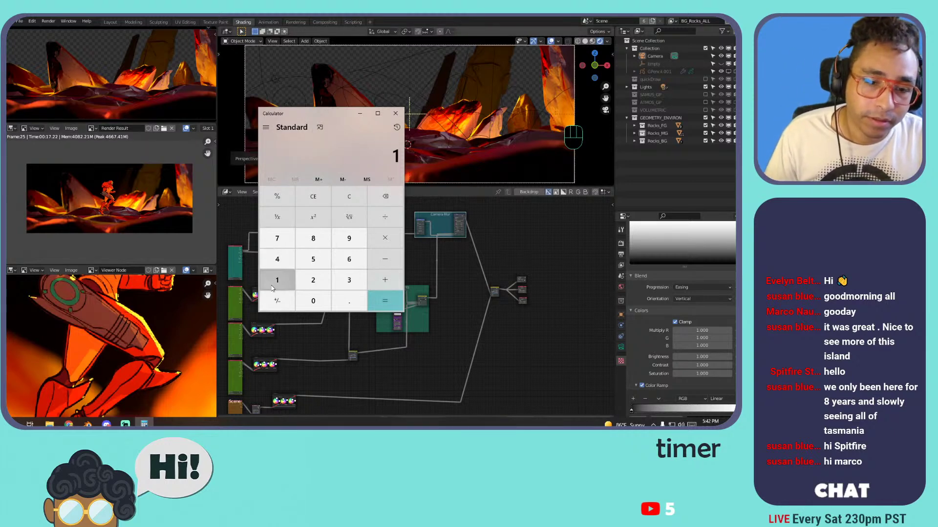
pyautogui.click(621, 250)
pyautogui.click(621, 255)
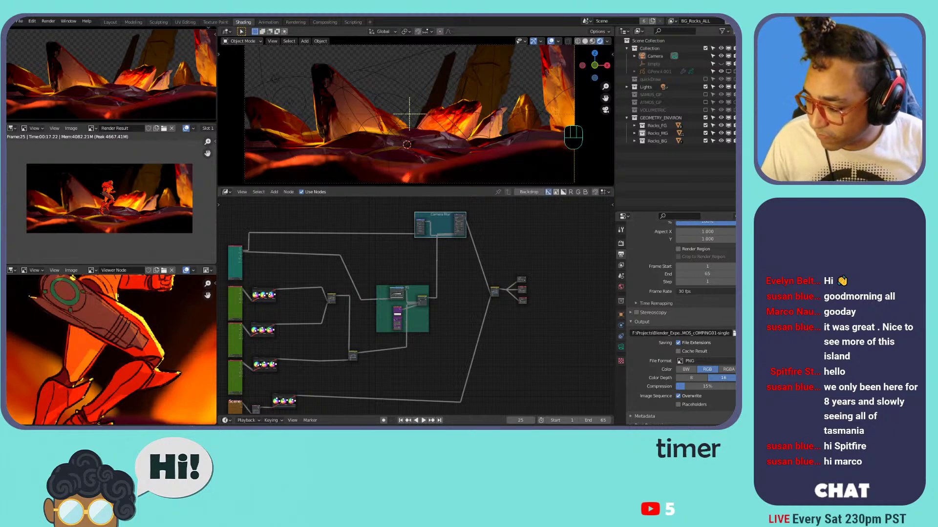
# - Switch to Calculator, compute the render minutes for one second of animation as 17 × 30 ÷ 60, and close Calculator
pyautogui.hotkey('alt', 'Tab')
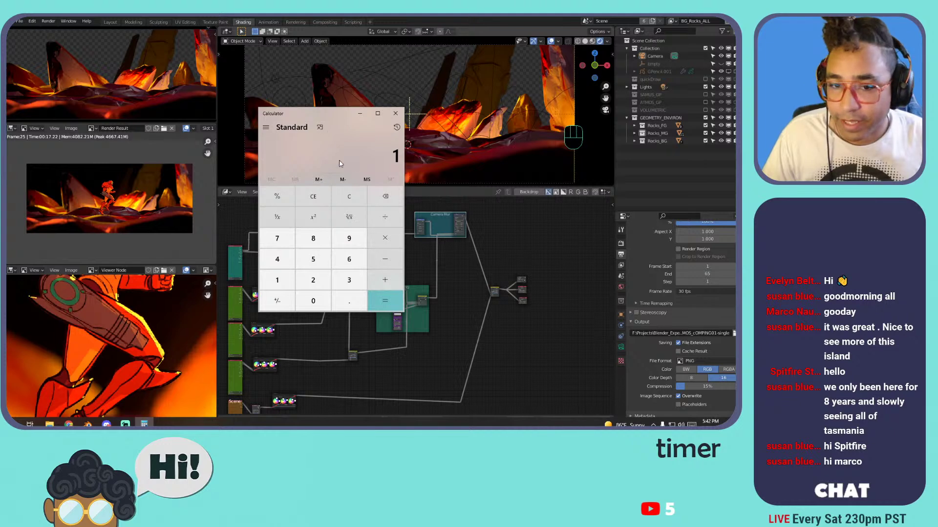
pyautogui.click(311, 197)
pyautogui.write('17')
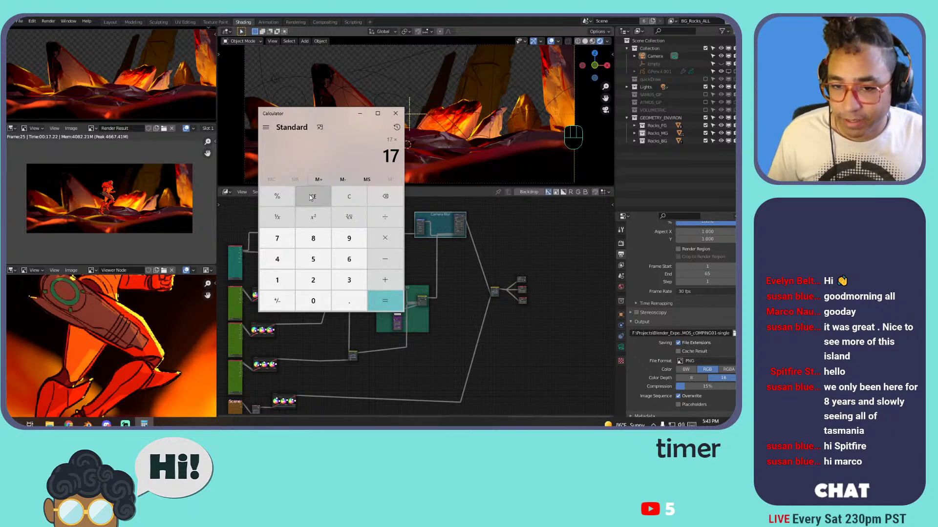
pyautogui.write('30')
pyautogui.press('Return')
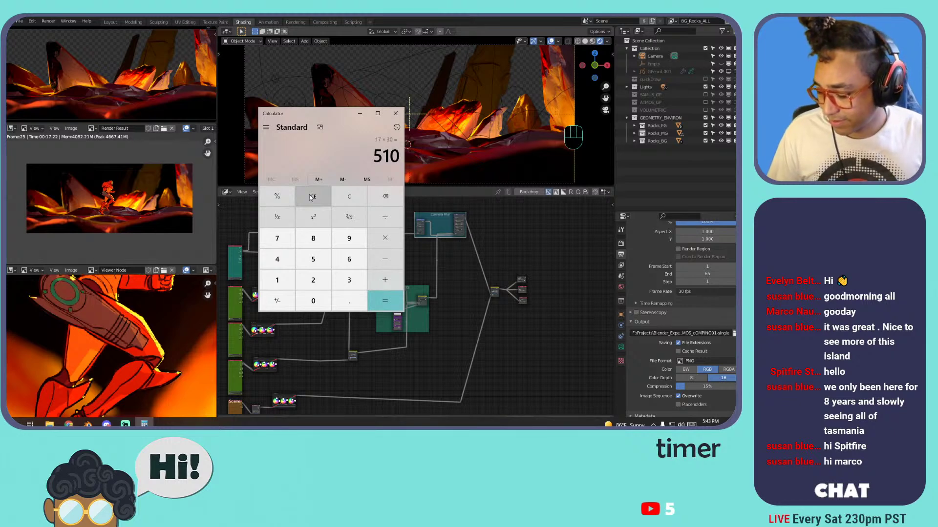
pyautogui.write('60')
pyautogui.press('Return')
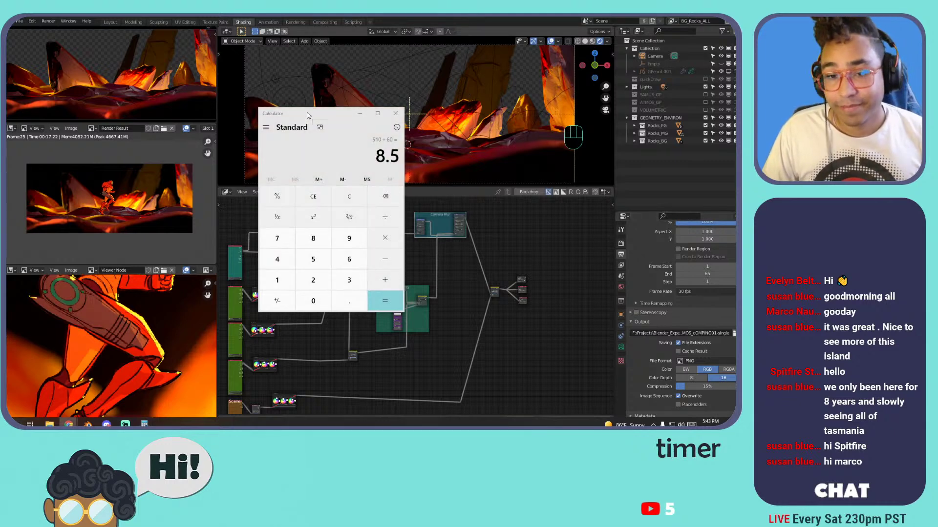
pyautogui.click(396, 114)
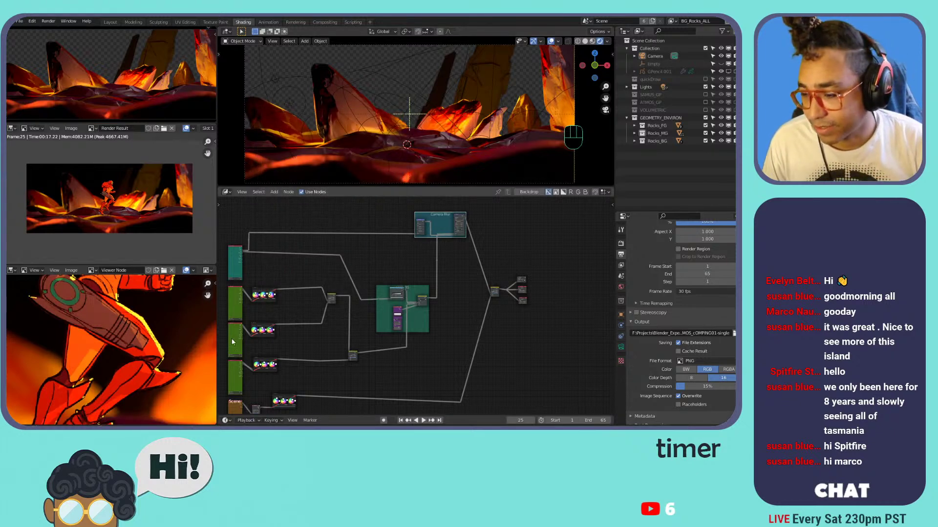
# - Examine the column of Render Layers nodes and their Color Balance nodes in the compositor
pyautogui.scroll(-2, 285, 286)
pyautogui.scroll(4, 303, 294)
pyautogui.moveTo(245, 333); pyautogui.dragTo(380, 200, button='middle')
pyautogui.moveTo(344, 245); pyautogui.dragTo(433, 316, button='middle')
pyautogui.scroll(-2, 429, 313)
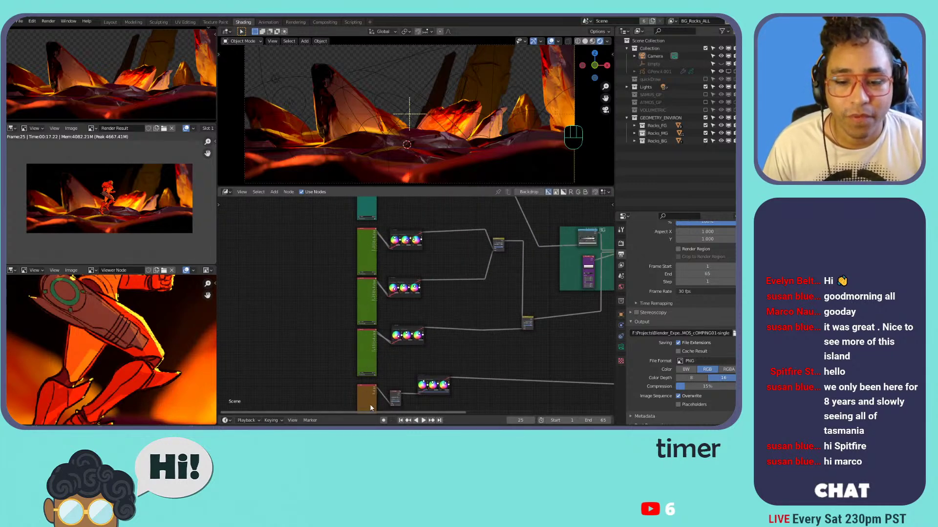
pyautogui.scroll(3, 344, 271)
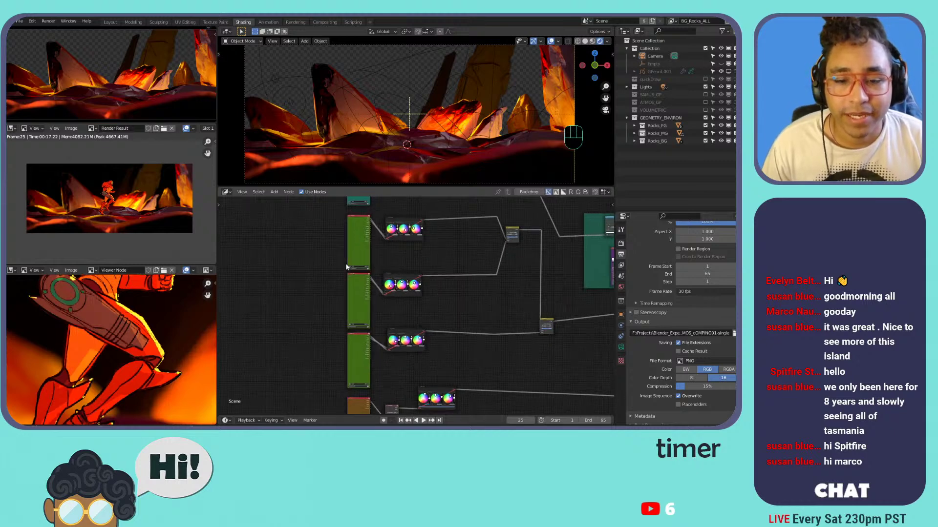
pyautogui.scroll(-2, 315, 286)
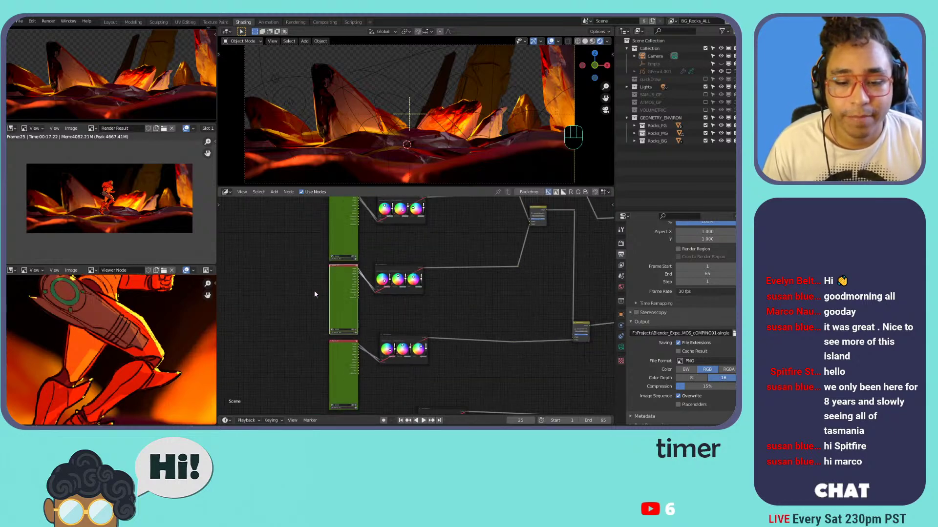
pyautogui.click(342, 356)
pyautogui.scroll(-3, 391, 361)
pyautogui.moveTo(395, 362); pyautogui.dragTo(402, 320, button='middle')
pyautogui.moveTo(379, 259); pyautogui.dragTo(337, 414, button='middle')
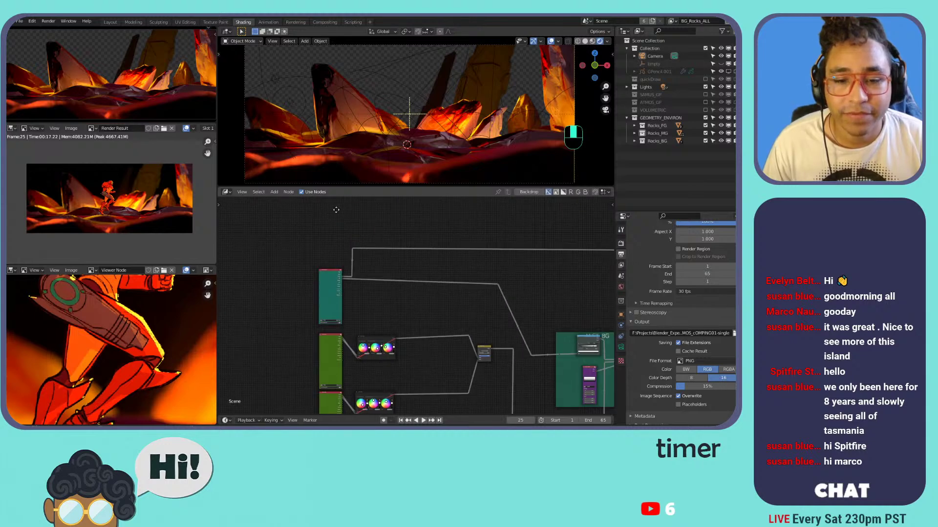
# - Select the teal BG_Rocks_ALL Render Layers node and examine its pass outputs, including the Depth and Mist connections
pyautogui.click(332, 272)
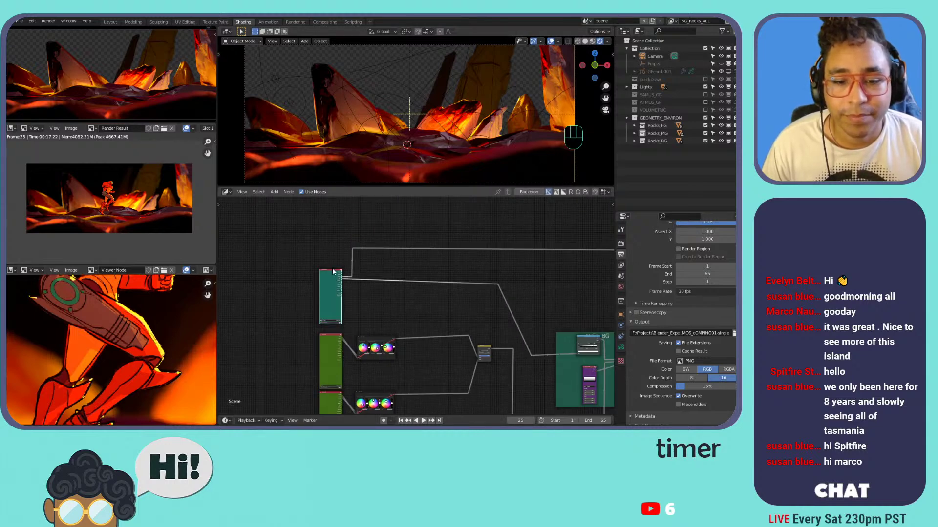
pyautogui.scroll(4, 298, 276)
pyautogui.moveTo(503, 301); pyautogui.dragTo(590, 314, button='middle')
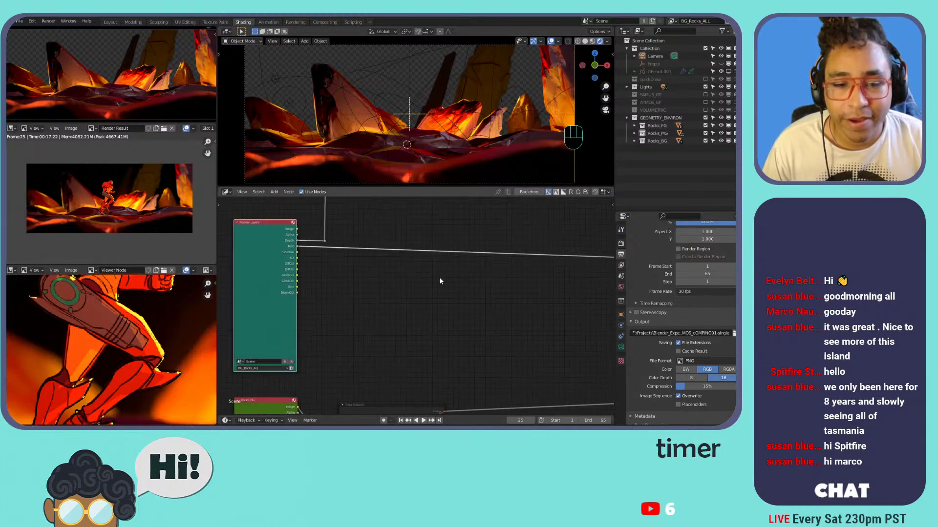
pyautogui.moveTo(325, 258); pyautogui.dragTo(415, 280, button='middle')
pyautogui.scroll(6, 397, 277)
pyautogui.scroll(-1, 394, 275)
pyautogui.scroll(3, 348, 266)
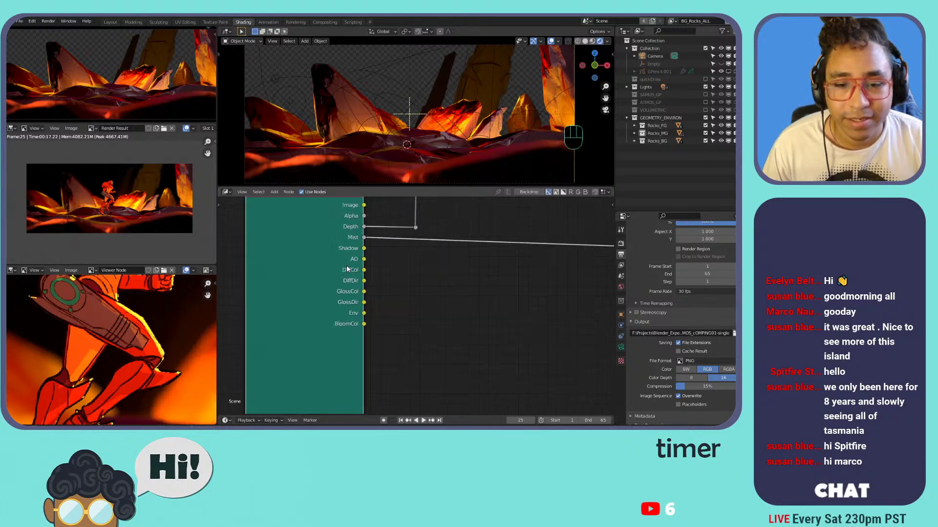
pyautogui.scroll(-2, 349, 223)
pyautogui.scroll(4, 349, 222)
pyautogui.scroll(-2, 349, 224)
pyautogui.scroll(1, 349, 225)
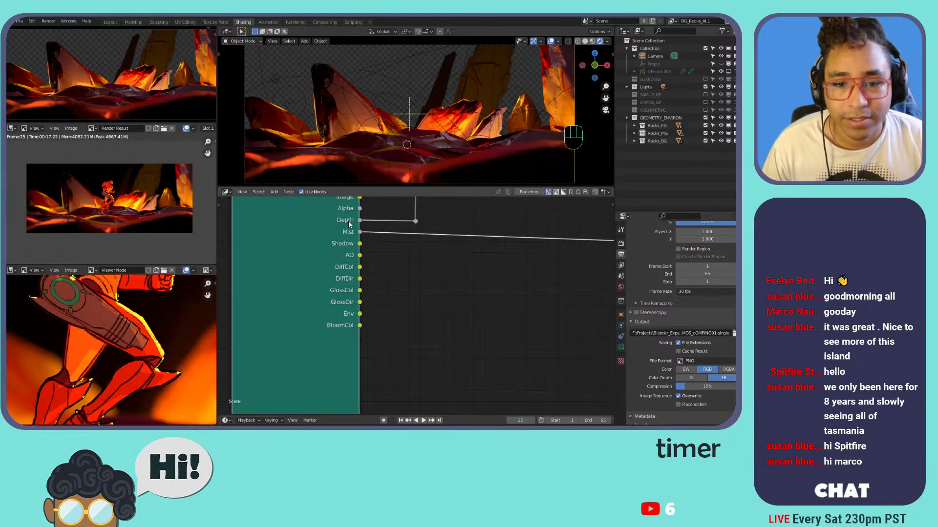
pyautogui.scroll(-1, 349, 224)
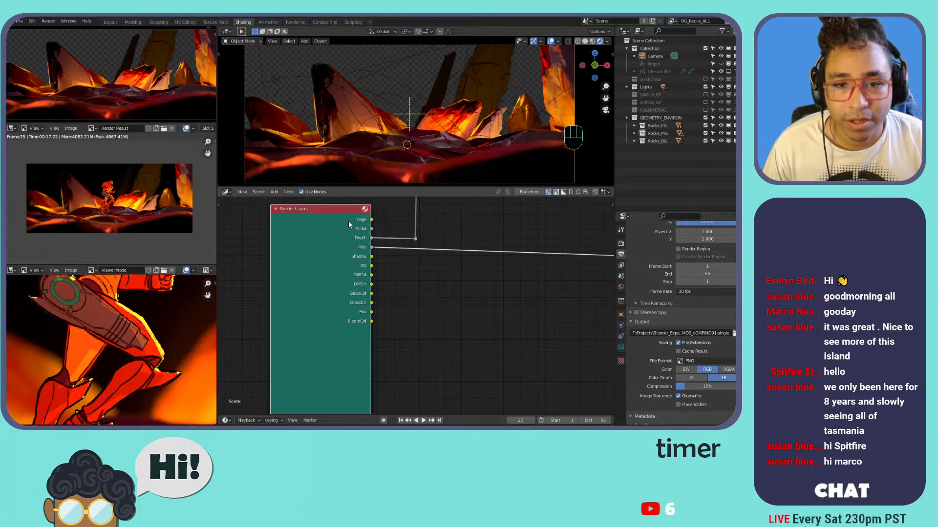
pyautogui.scroll(-2, 349, 225)
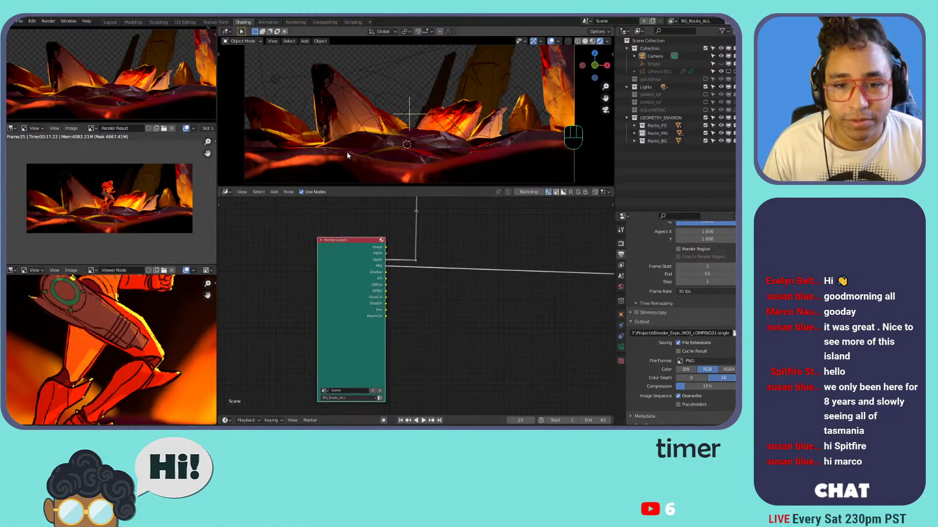
pyautogui.scroll(-2, 425, 313)
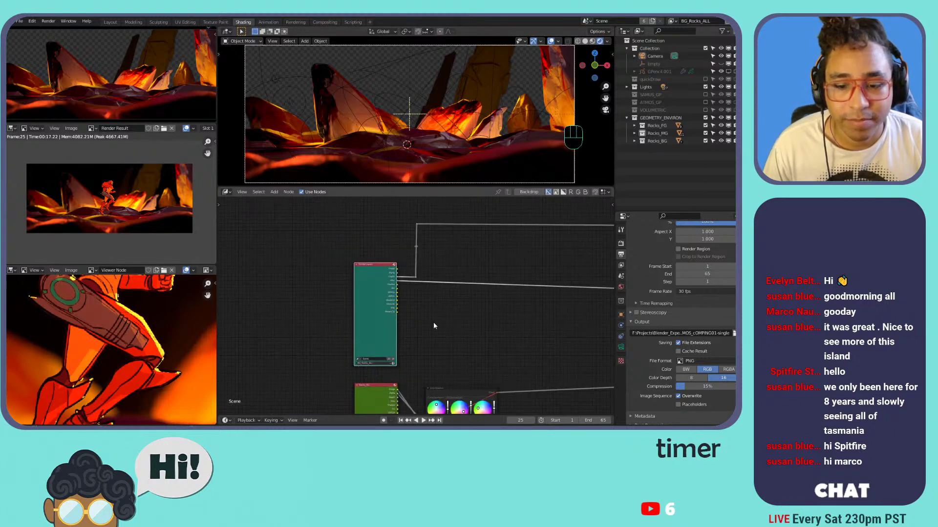
# - Inspect the green BG_Rocks_BG and Rocks_MG Render Layers nodes, checking their assigned view layers and Color Balance connections
pyautogui.keyDown('shift'); pyautogui.scroll(-5, 433, 321); pyautogui.keyUp('shift')
pyautogui.scroll(3, 393, 271)
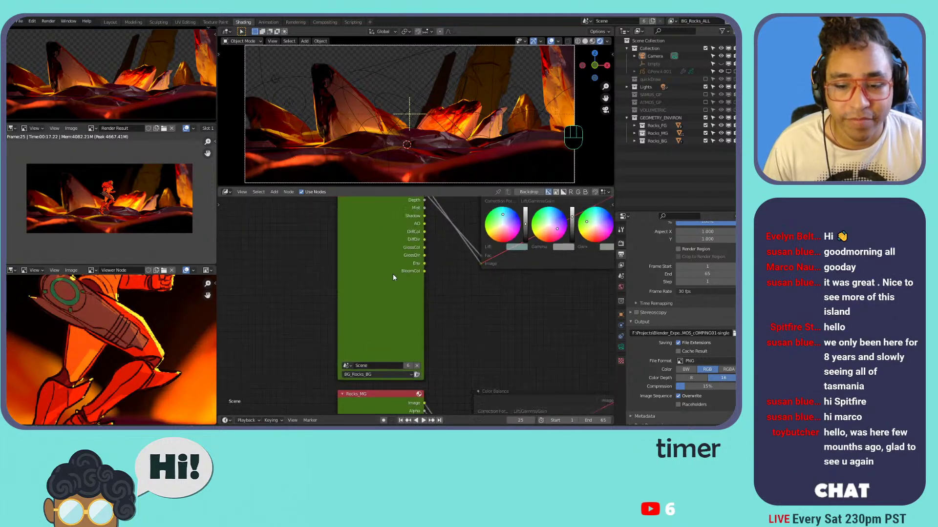
pyautogui.scroll(-3, 393, 275)
pyautogui.scroll(10, 392, 275)
pyautogui.scroll(-3, 391, 275)
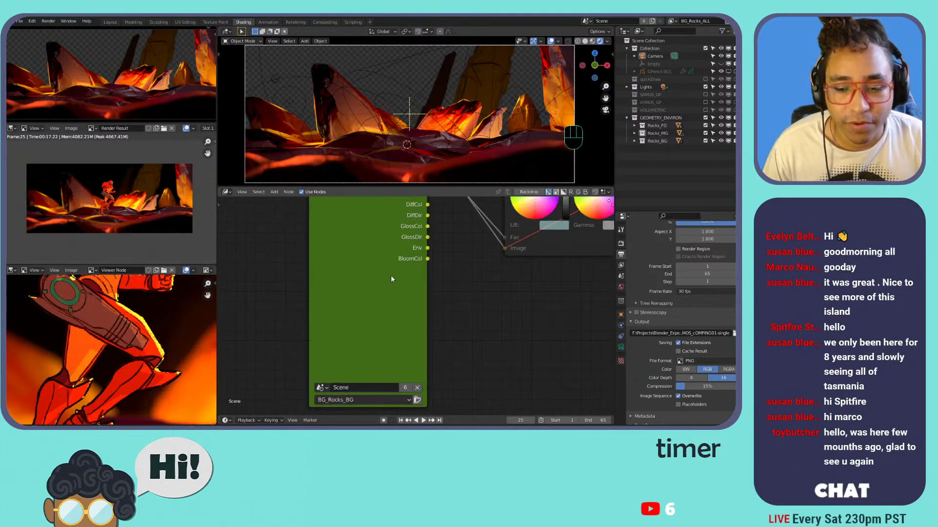
pyautogui.scroll(-3, 392, 277)
pyautogui.moveTo(424, 346); pyautogui.dragTo(404, 270, button='middle')
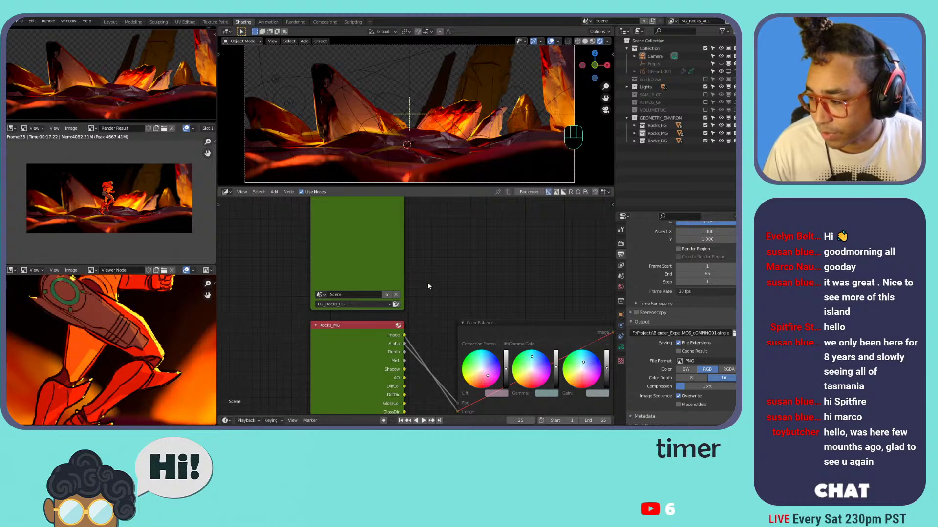
pyautogui.scroll(-5, 428, 286)
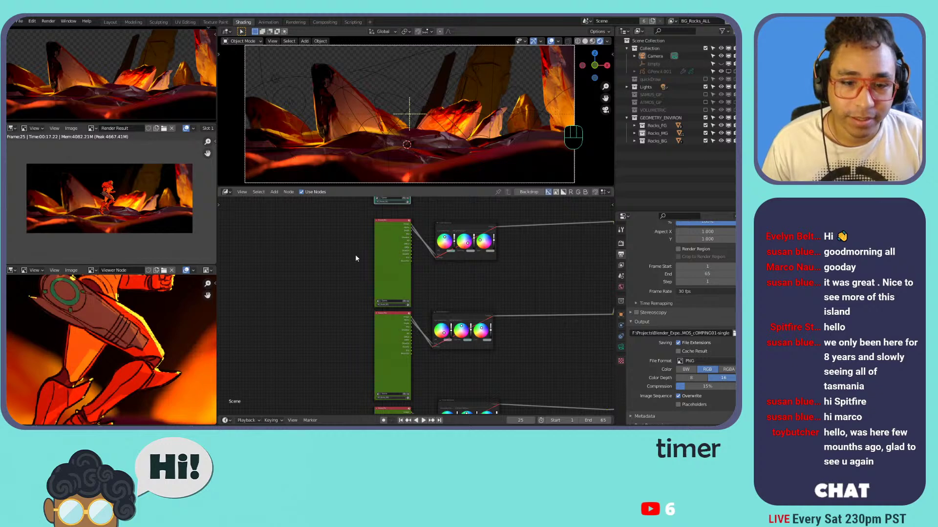
pyautogui.scroll(-1, 355, 253)
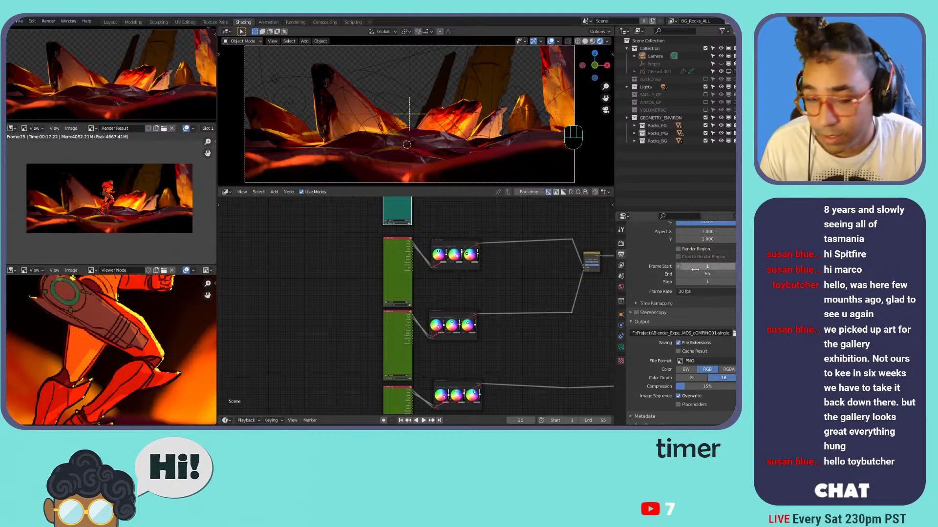
# - Follow the color-balanced rock layers through their combining nodes to the MIST BG frame and examine its nodes
pyautogui.click(289, 241)
pyautogui.scroll(-8, 291, 244)
pyautogui.scroll(6, 479, 286)
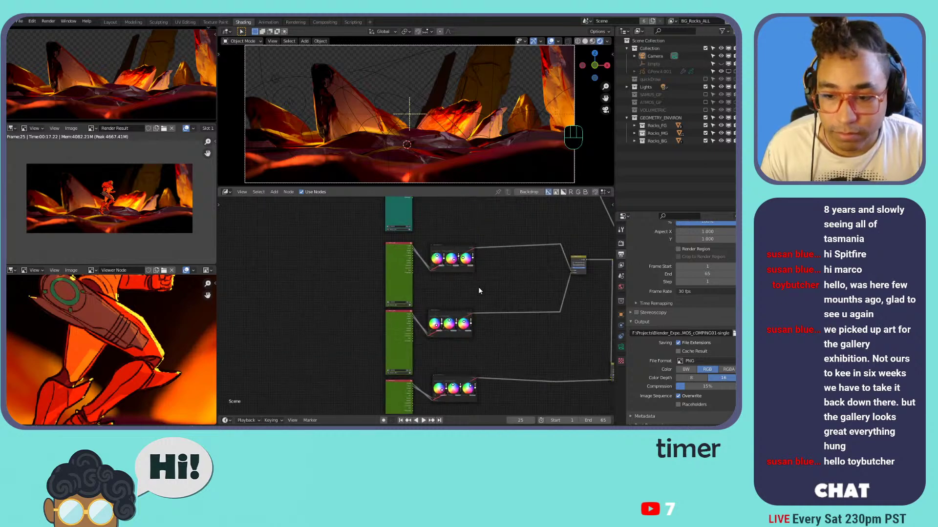
pyautogui.scroll(-7, 479, 286)
pyautogui.moveTo(525, 287); pyautogui.dragTo(365, 288, button='middle')
pyautogui.scroll(13, 365, 289)
pyautogui.scroll(5, 420, 300)
pyautogui.scroll(-7, 471, 303)
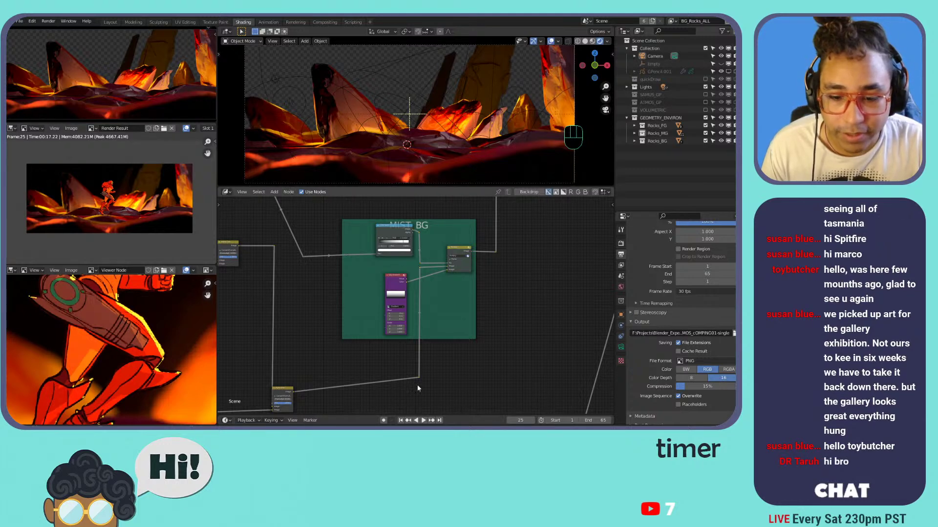
# - Enlarge the timeline and render the image at frame 41
pyautogui.moveTo(391, 415)
pyautogui.mouseDown()
pyautogui.moveTo(389, 391)
pyautogui.moveTo(402, 405)
pyautogui.mouseUp()
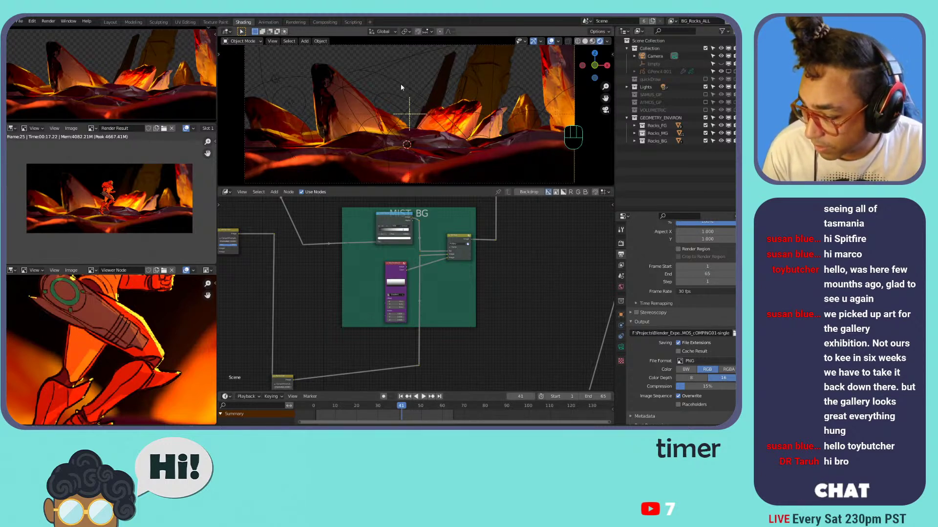
pyautogui.press('F12')
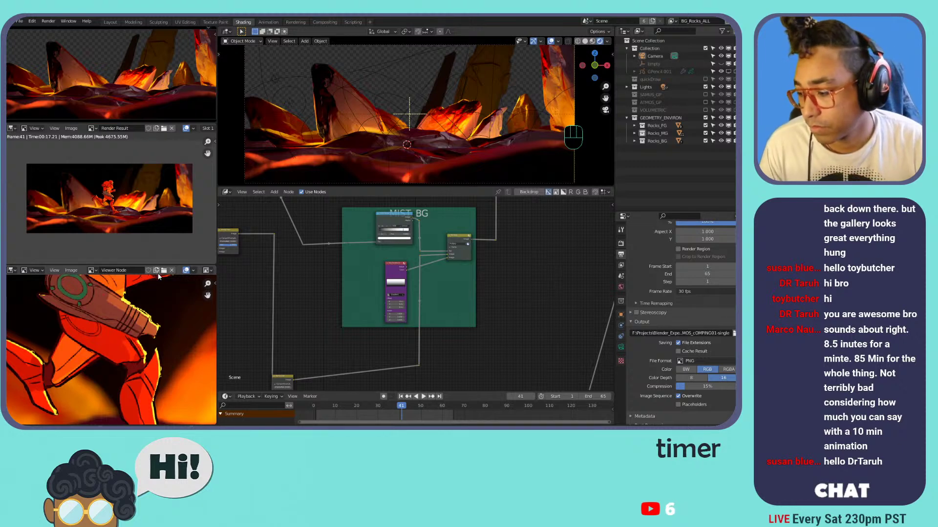
# - Look over the compositor tree and examine the pass outputs of the teal BG_Rocks_ALL Render Layers node
pyautogui.scroll(-2, 240, 290)
pyautogui.scroll(-4, 242, 284)
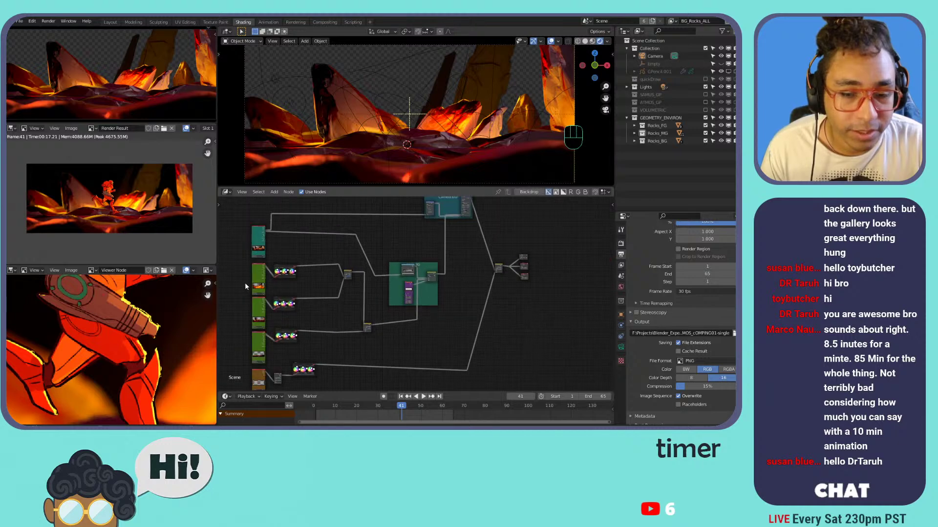
pyautogui.scroll(2, 264, 281)
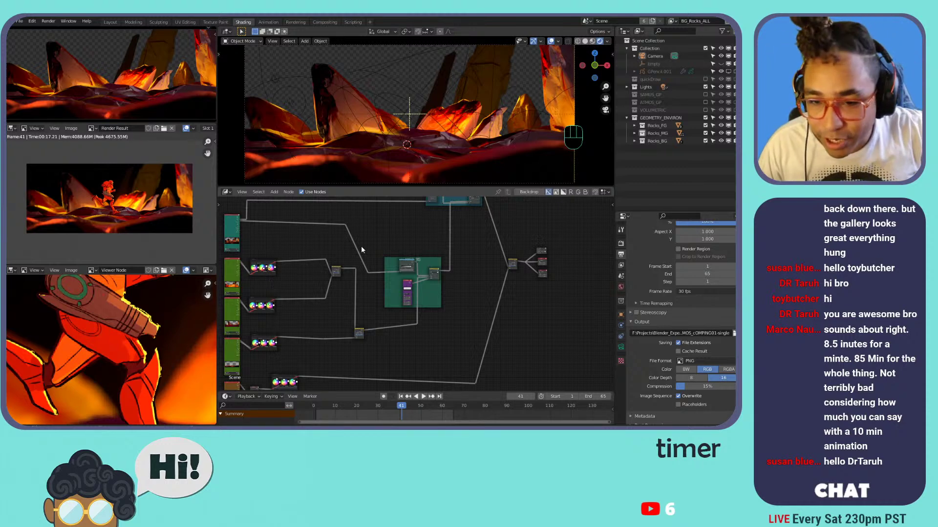
pyautogui.scroll(3, 334, 301)
pyautogui.scroll(1, 334, 301)
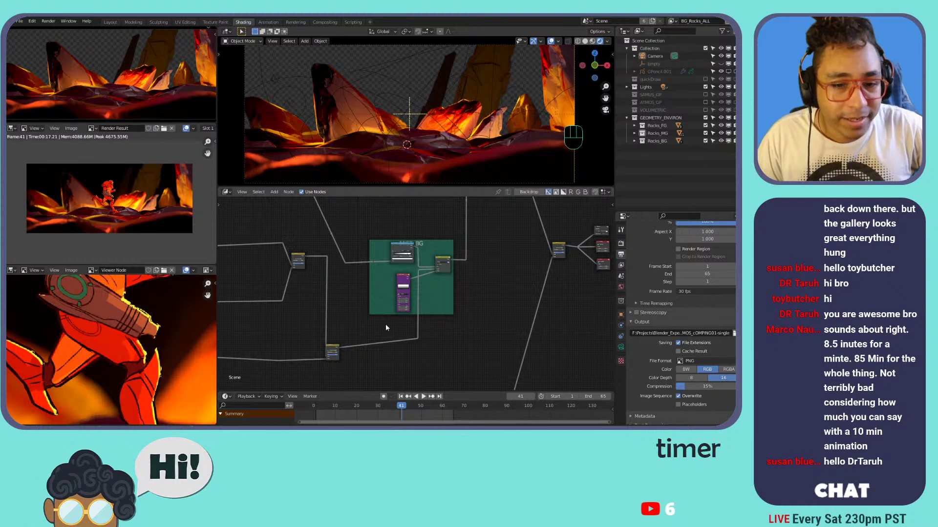
pyautogui.moveTo(339, 258); pyautogui.dragTo(492, 346, button='middle')
pyautogui.scroll(11, 310, 280)
pyautogui.moveTo(310, 280); pyautogui.dragTo(505, 301, button='middle')
pyautogui.scroll(-4, 391, 299)
pyautogui.scroll(8, 391, 300)
pyautogui.scroll(2, 391, 298)
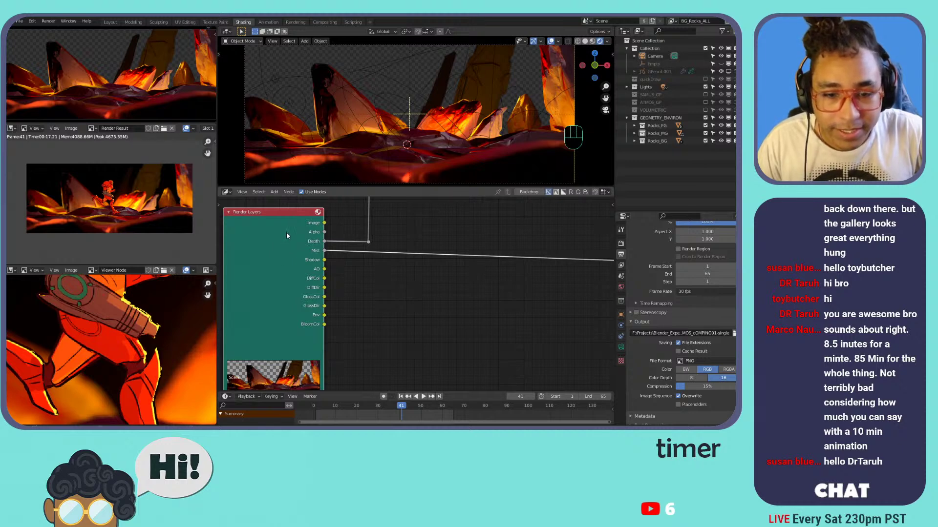
pyautogui.scroll(-4, 391, 271)
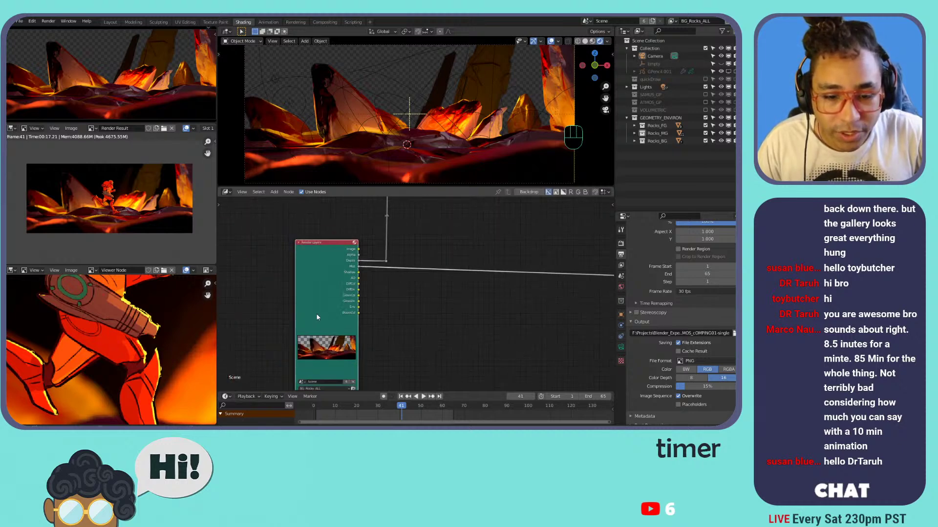
# - Select the upper two green Render Layers nodes in turn and review the column of rock layers
pyautogui.moveTo(381, 354); pyautogui.dragTo(350, 259, button='middle')
pyautogui.scroll(-4, 378, 278)
pyautogui.click(358, 261)
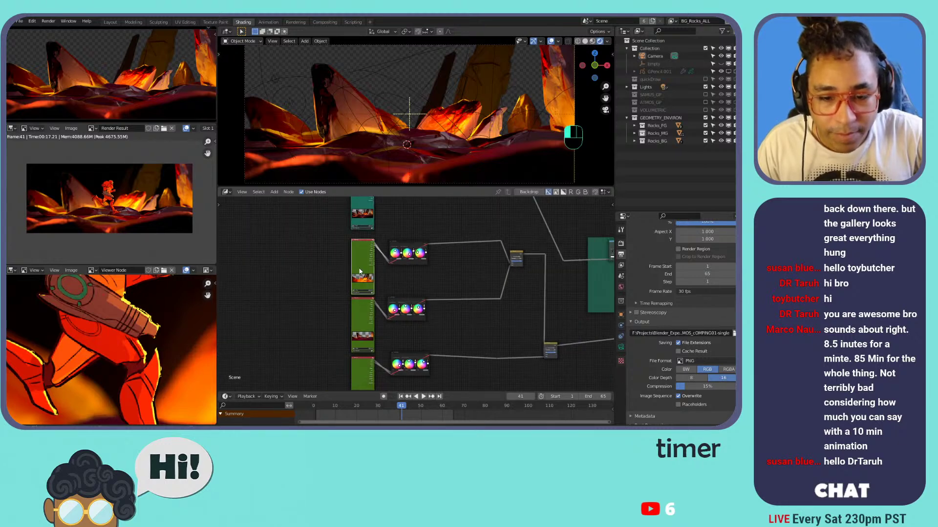
pyautogui.click(356, 308)
pyautogui.moveTo(357, 376); pyautogui.dragTo(345, 325, button='middle')
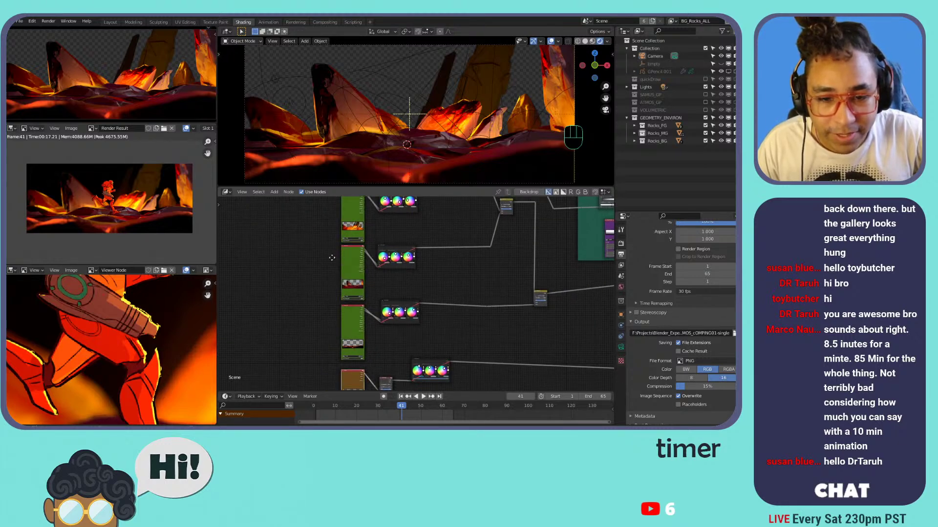
pyautogui.moveTo(345, 274); pyautogui.dragTo(329, 368, button='middle')
pyautogui.moveTo(396, 229); pyautogui.dragTo(356, 287, button='middle')
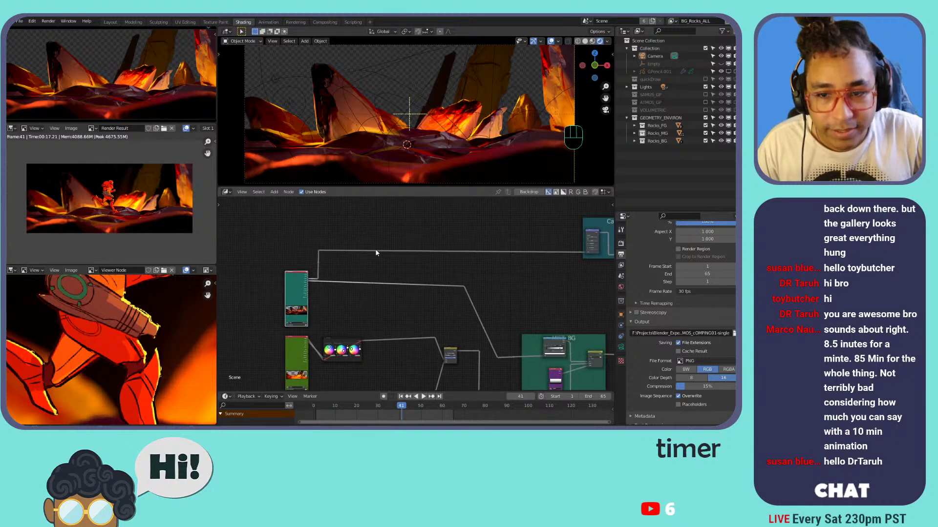
# - Follow the teal layer's mist connection into the MIST_BG frame and examine its color ramp, gradient texture and Multiply nodes
pyautogui.scroll(-6, 416, 287)
pyautogui.moveTo(559, 285); pyautogui.dragTo(420, 241, button='middle')
pyautogui.scroll(4, 391, 336)
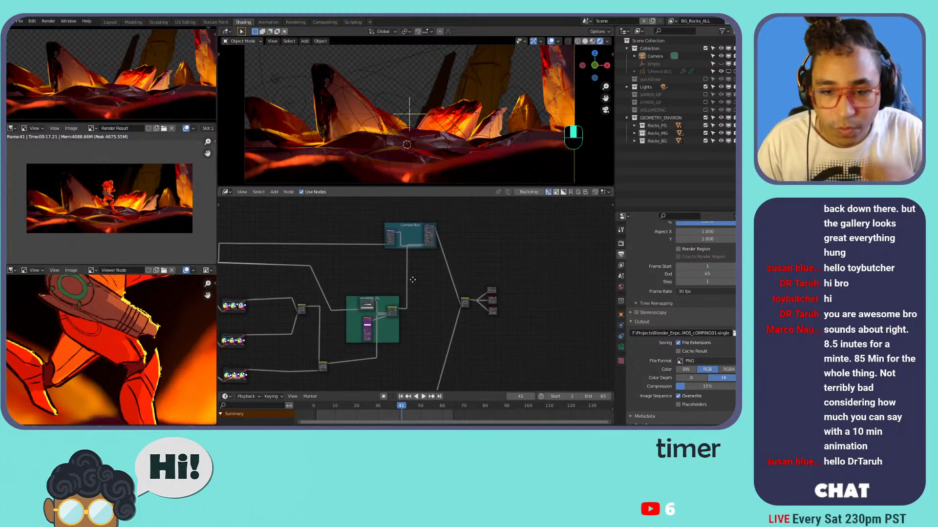
pyautogui.moveTo(391, 337); pyautogui.dragTo(440, 276, button='middle')
pyautogui.scroll(6, 434, 284)
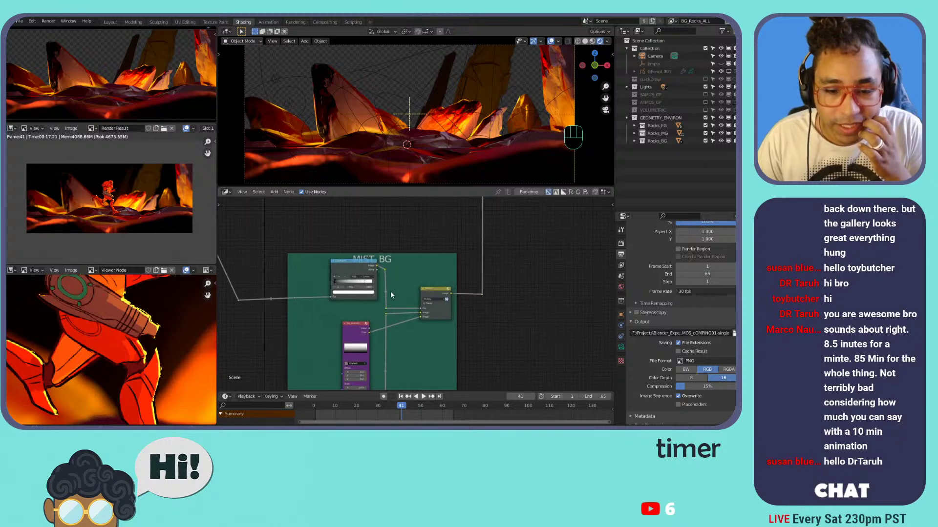
pyautogui.moveTo(390, 292); pyautogui.dragTo(468, 236, button='middle')
pyautogui.scroll(1, 468, 237)
pyautogui.scroll(2, 468, 237)
# - Trace the Multiply node's output up to the Camera Blur frame and examine that frame
pyautogui.moveTo(556, 246); pyautogui.dragTo(381, 355, button='middle')
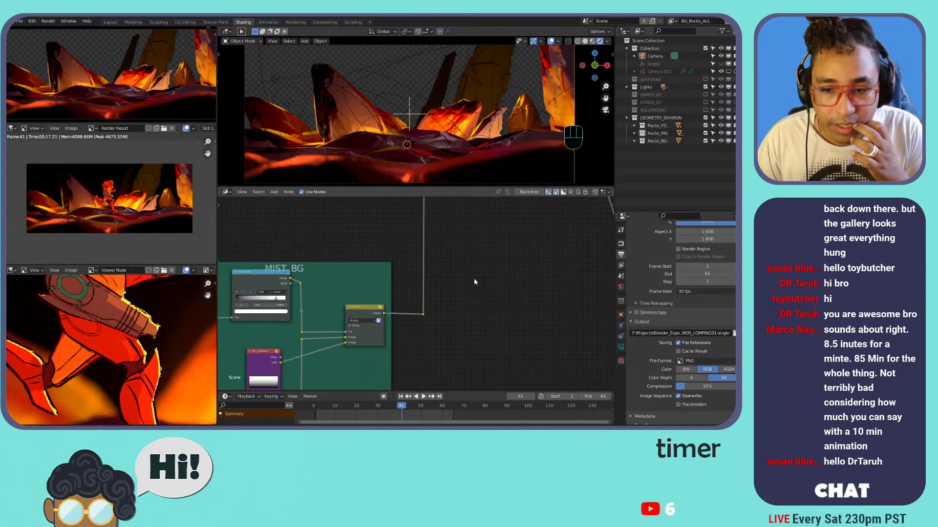
pyautogui.scroll(-9, 472, 274)
pyautogui.moveTo(467, 269); pyautogui.dragTo(398, 312, button='middle')
pyautogui.moveTo(395, 256); pyautogui.dragTo(394, 308, button='middle')
pyautogui.scroll(8, 393, 302)
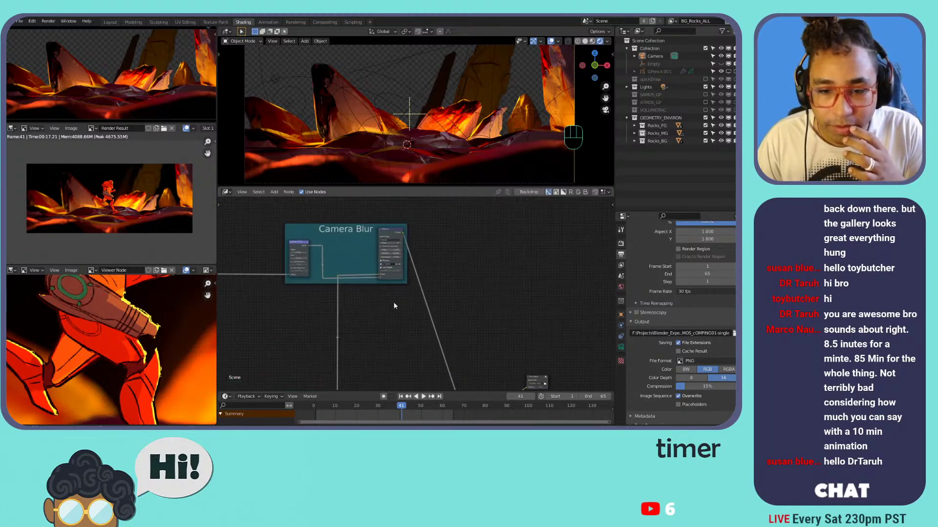
# - Toggle the alpha option on the Multiply node in the MIST_BG frame
pyautogui.moveTo(344, 341); pyautogui.dragTo(439, 225, button='middle')
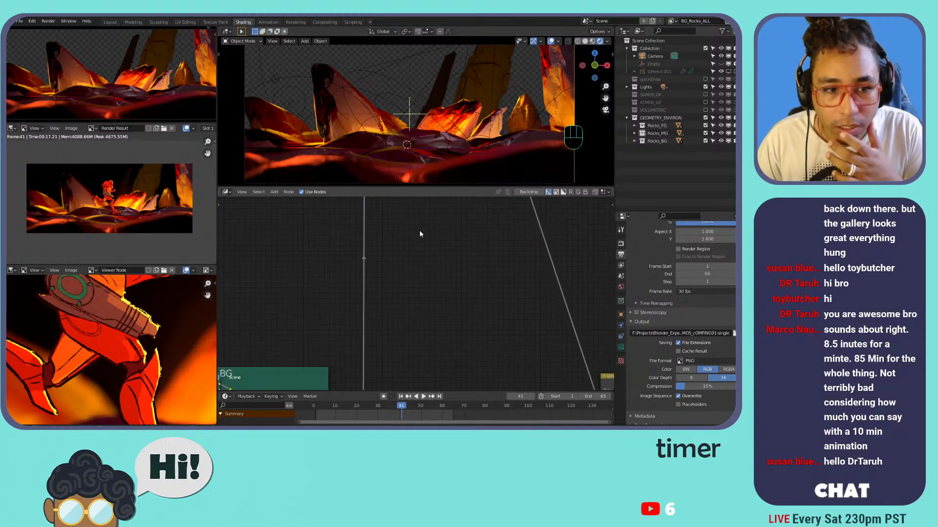
pyautogui.moveTo(412, 296); pyautogui.dragTo(505, 139, button='middle')
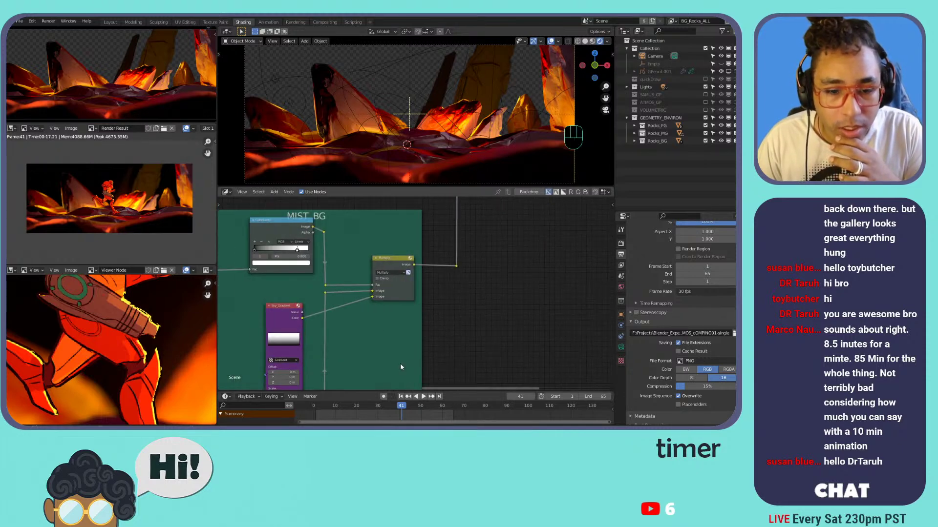
pyautogui.moveTo(320, 326); pyautogui.dragTo(400, 285, button='middle')
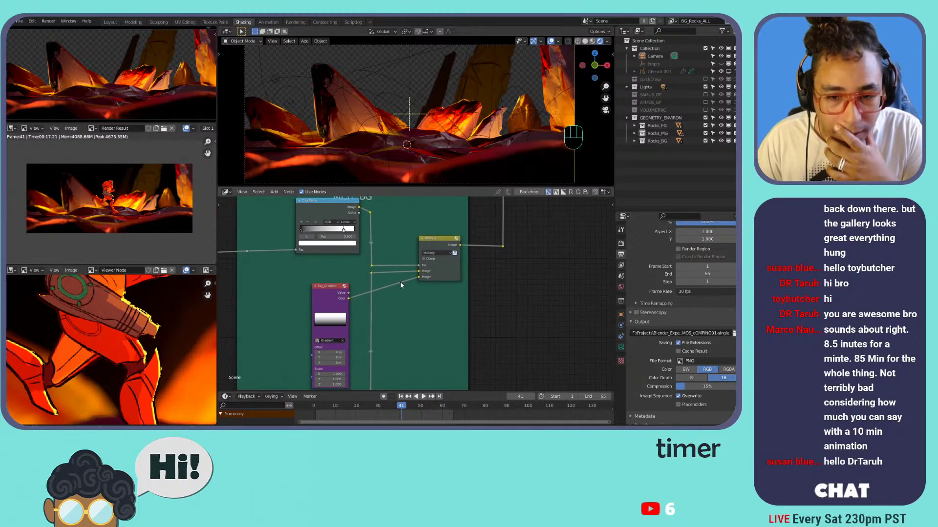
pyautogui.click(455, 252)
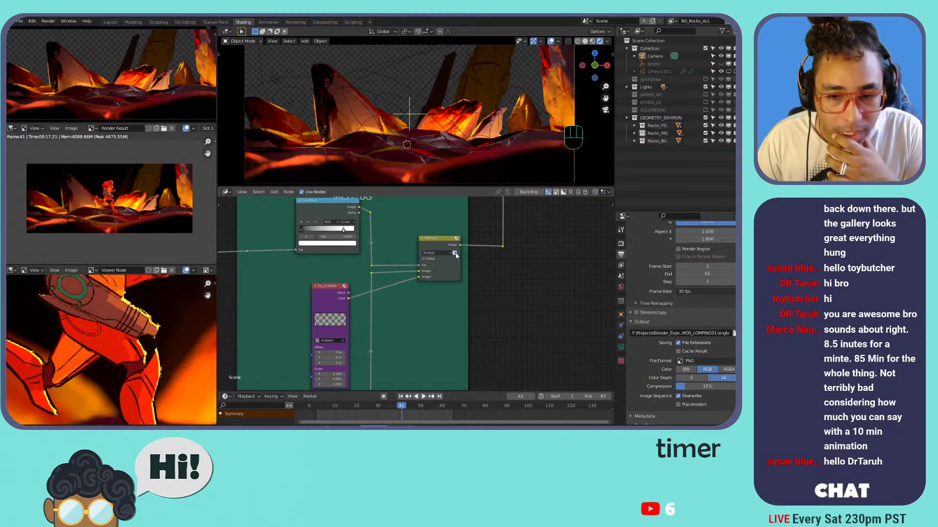
pyautogui.moveTo(405, 315); pyautogui.dragTo(417, 274, button='middle')
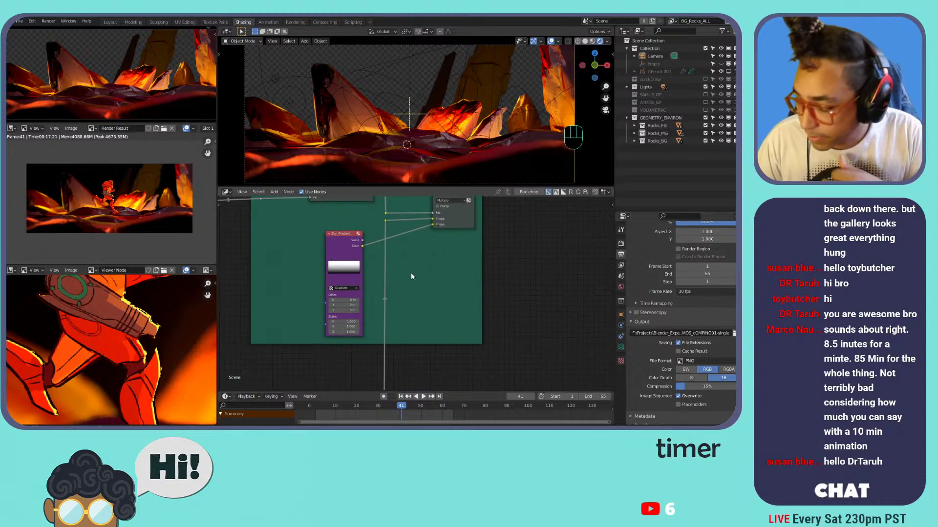
# - Examine the Color Balance nodes attached to the green rock Render Layers nodes and their combining node
pyautogui.scroll(-3, 342, 274)
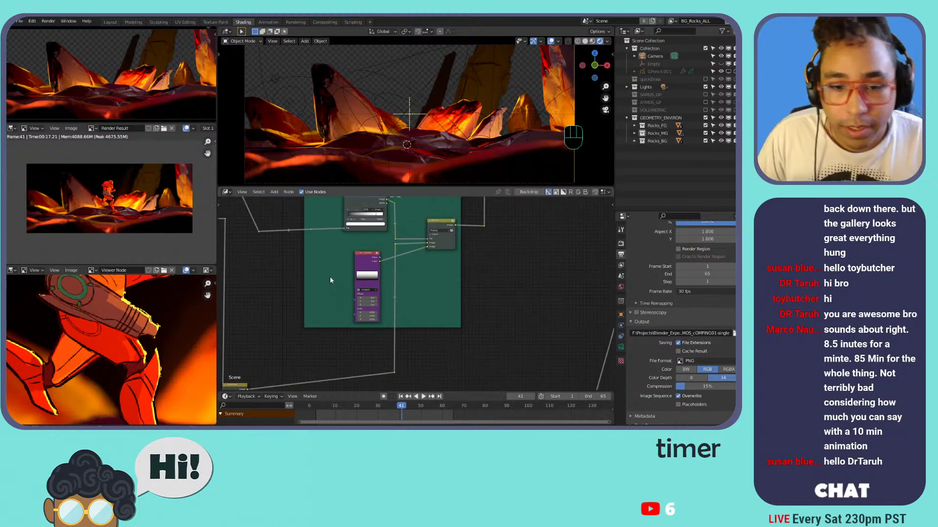
pyautogui.scroll(1, 328, 275)
pyautogui.moveTo(253, 262); pyautogui.dragTo(413, 272, button='middle')
pyautogui.scroll(-5, 342, 285)
pyautogui.moveTo(306, 299); pyautogui.dragTo(353, 295, button='middle')
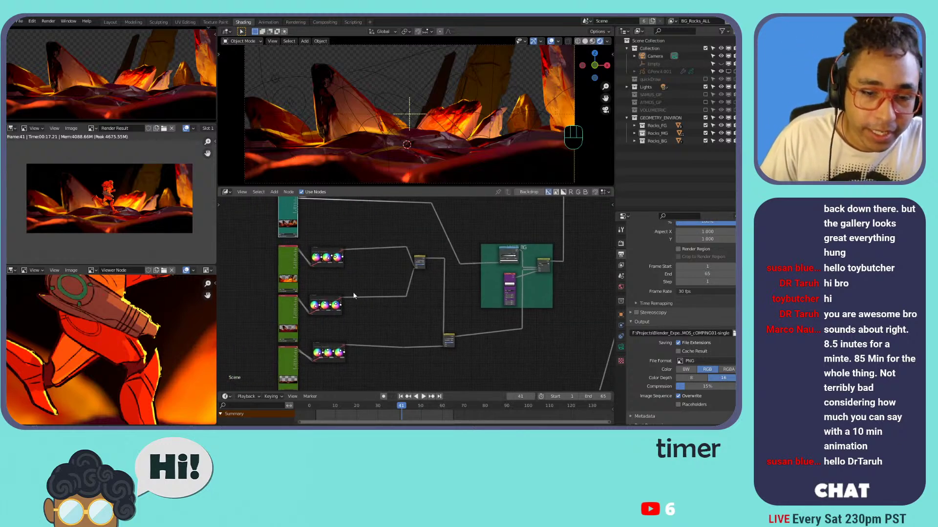
pyautogui.scroll(8, 293, 299)
pyautogui.scroll(-4, 286, 292)
pyautogui.moveTo(286, 285); pyautogui.dragTo(346, 271, button='middle')
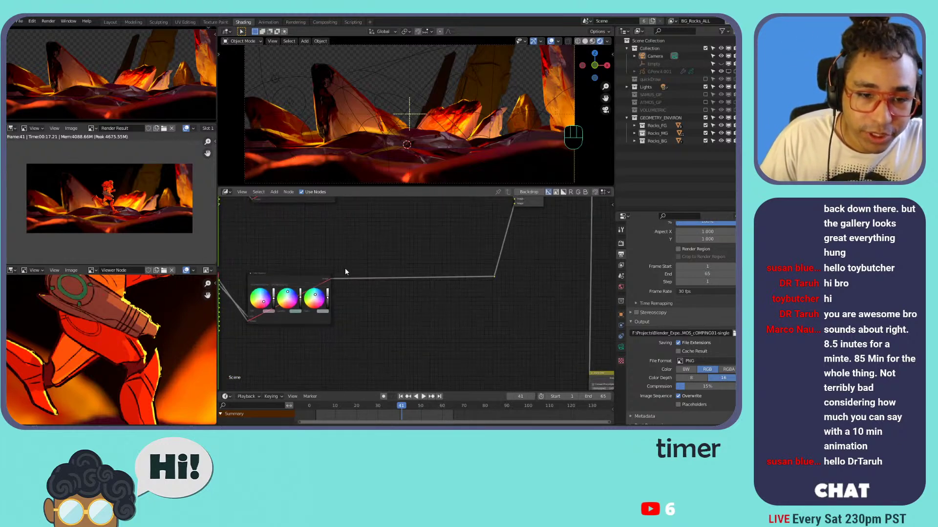
pyautogui.scroll(1, 324, 238)
pyautogui.moveTo(324, 238); pyautogui.dragTo(387, 299, button='middle')
pyautogui.scroll(2, 354, 253)
pyautogui.scroll(-2, 360, 266)
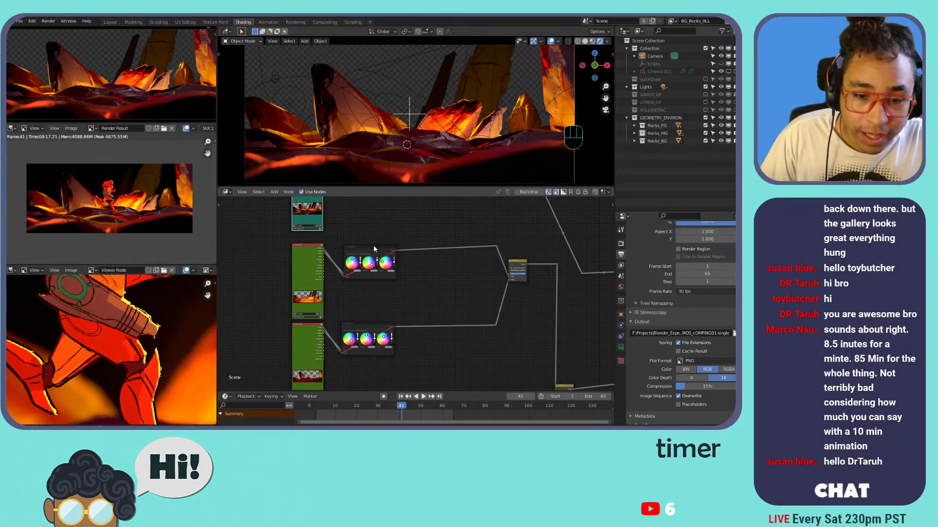
# - Trace the combined rock layers across the whole node tree back to the MIST_BG frame
pyautogui.scroll(-5, 425, 269)
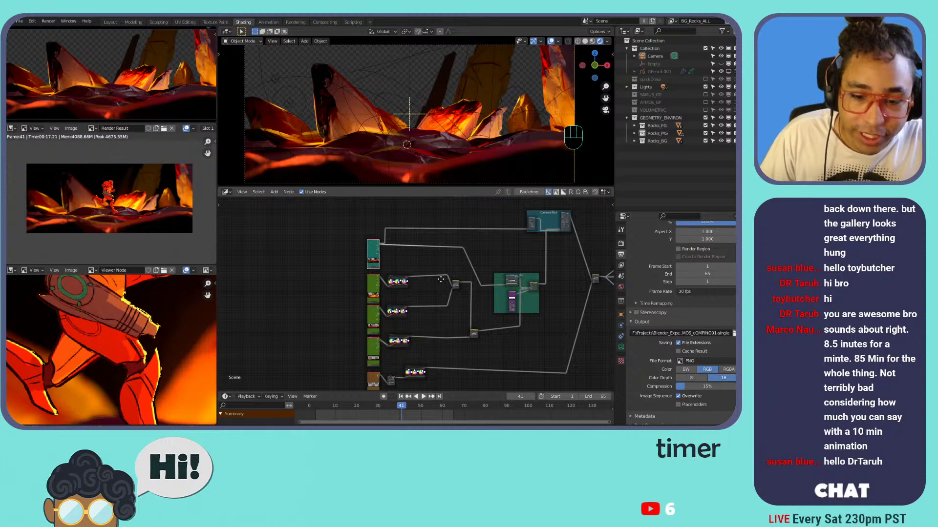
pyautogui.moveTo(440, 279); pyautogui.dragTo(418, 249, button='middle')
pyautogui.scroll(2, 419, 254)
pyautogui.scroll(3, 422, 289)
pyautogui.moveTo(492, 256); pyautogui.dragTo(304, 315, button='middle')
pyautogui.scroll(3, 376, 348)
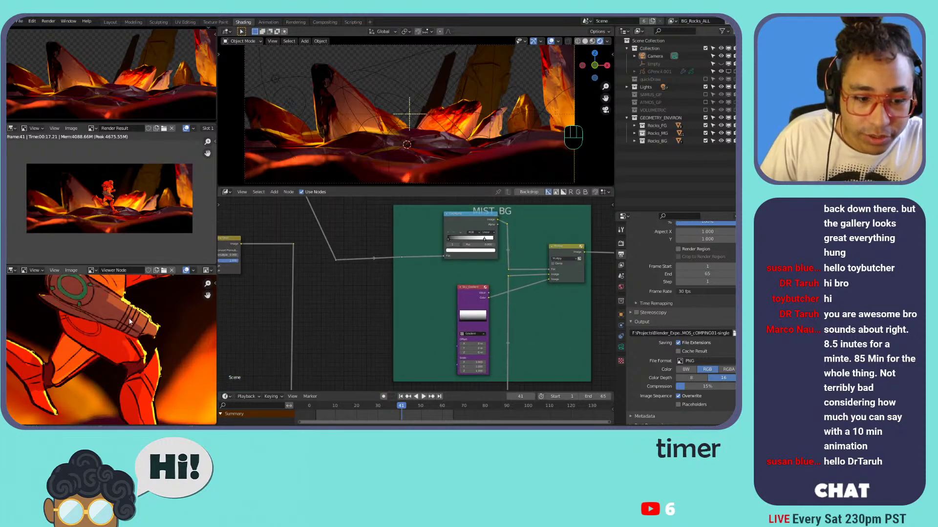
# - Show the full Viewer Node image and turn off the transparent film in the render settings
pyautogui.scroll(-5, 129, 318)
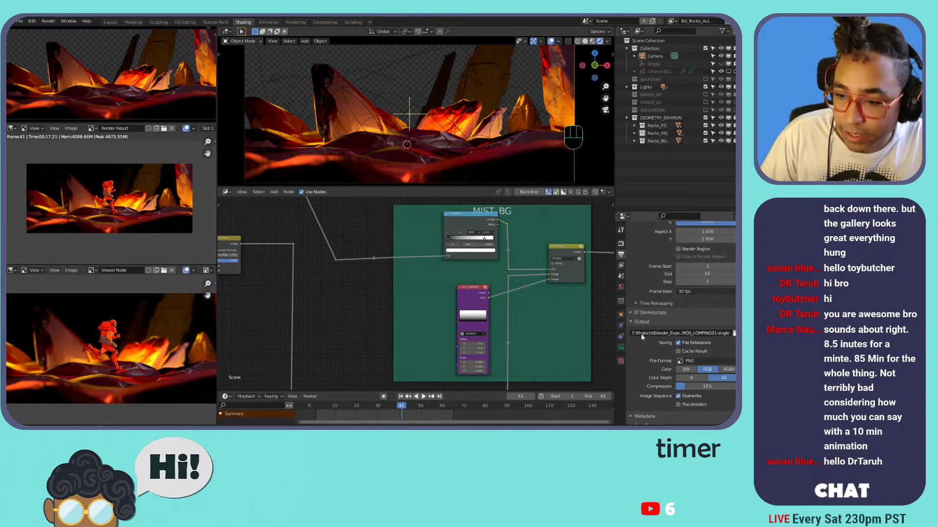
pyautogui.click(621, 245)
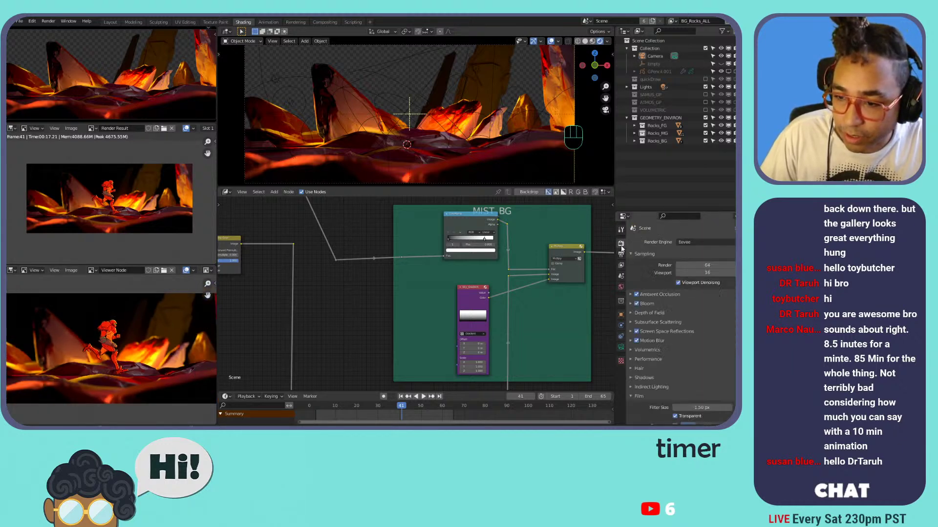
pyautogui.scroll(-3, 675, 356)
pyautogui.click(676, 372)
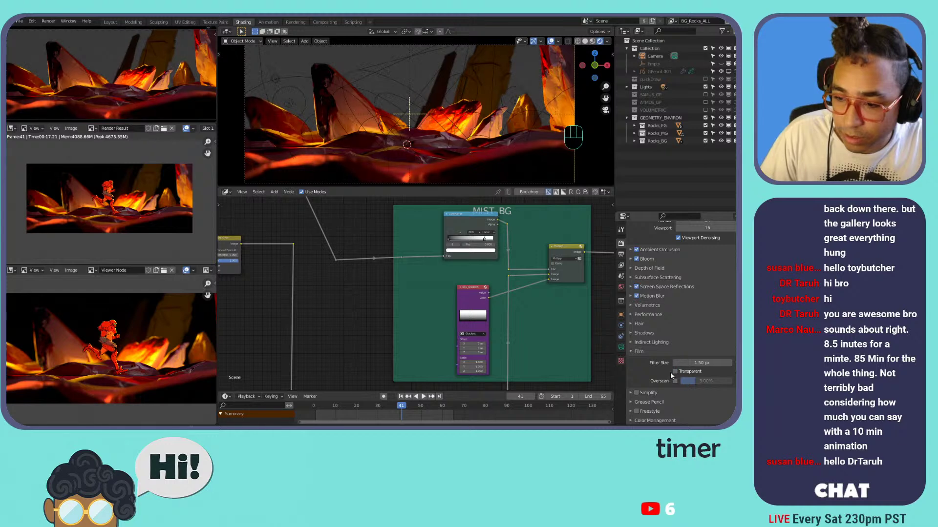
# - Select the purple Sky_Gradient texture node in the MIST_BG frame
pyautogui.scroll(-3, 509, 292)
pyautogui.scroll(5, 509, 290)
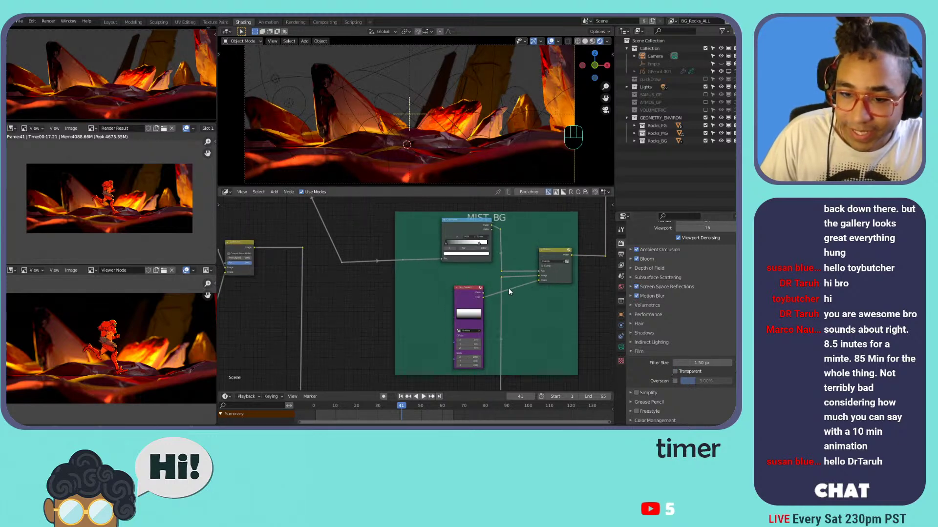
pyautogui.moveTo(567, 289); pyautogui.dragTo(481, 254, button='middle')
pyautogui.click(409, 284)
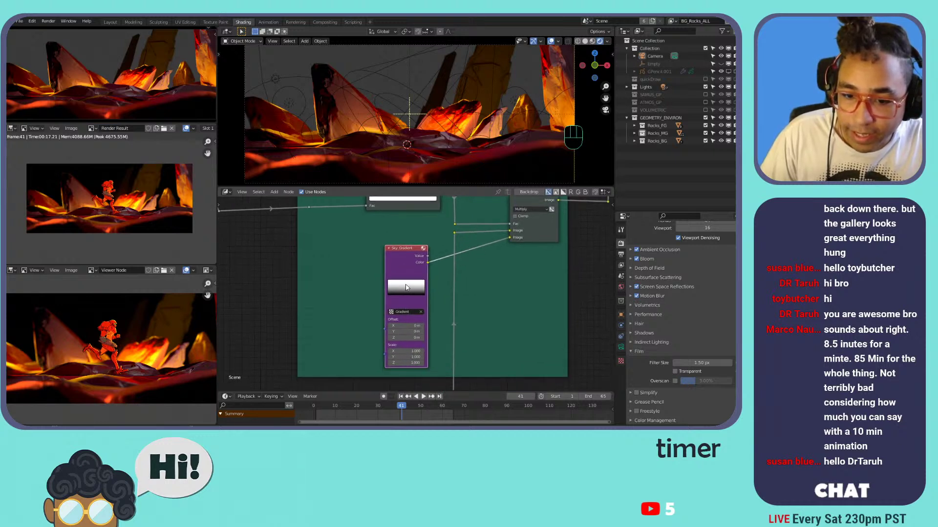
# - Follow the mist output to the Camera Blur frame and examine its Map Value and Defocus node settings
pyautogui.scroll(-4, 462, 273)
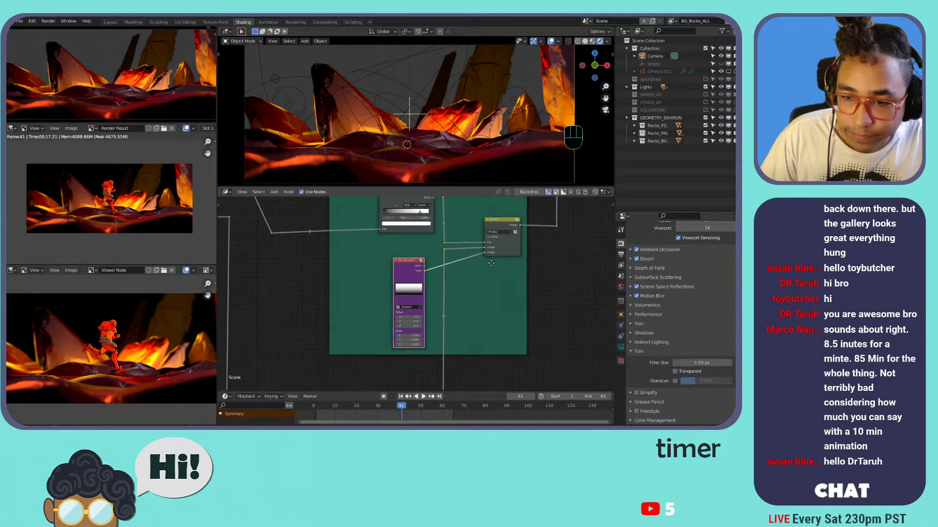
pyautogui.moveTo(503, 229); pyautogui.dragTo(393, 378, button='middle')
pyautogui.moveTo(464, 202); pyautogui.dragTo(462, 344, button='middle')
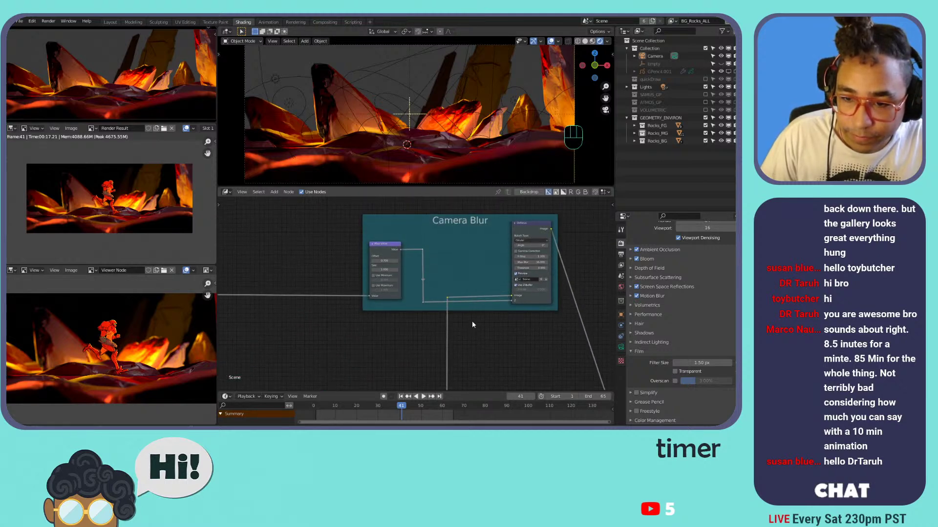
pyautogui.moveTo(496, 311); pyautogui.dragTo(438, 308, button='middle')
pyautogui.scroll(4, 458, 309)
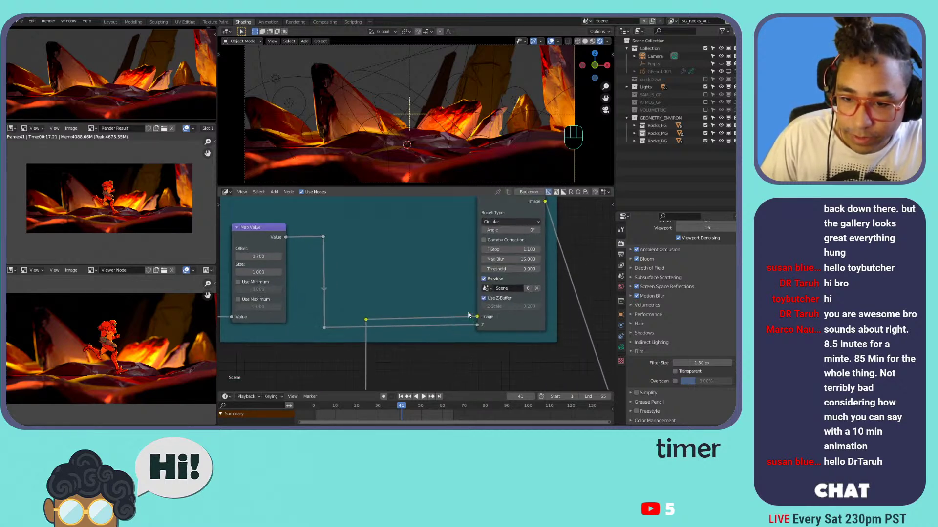
# - Move the selected Sky_Gradient texture node to the lower right of the Multiply node in the MIST_BG frame
pyautogui.scroll(-5, 468, 315)
pyautogui.moveTo(455, 339); pyautogui.dragTo(465, 260, button='middle')
pyautogui.scroll(2, 452, 326)
pyautogui.moveTo(452, 325); pyautogui.dragTo(436, 271, button='middle')
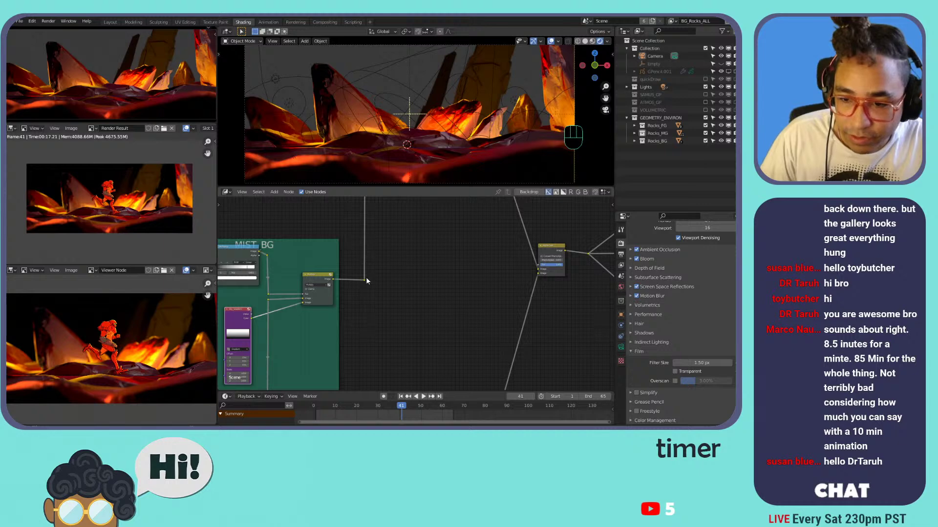
pyautogui.press('g')
pyautogui.click(478, 277)
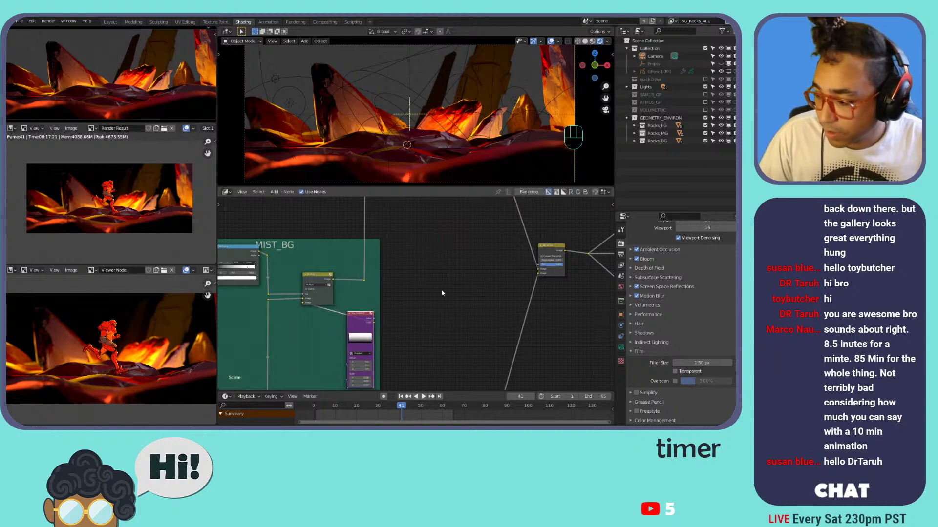
# - Undo the Sky_Gradient node move and link the MIST_BG Multiply output's reroute to the Alpha Over node's upper Image input
pyautogui.hotkey('ctrl', 'z')
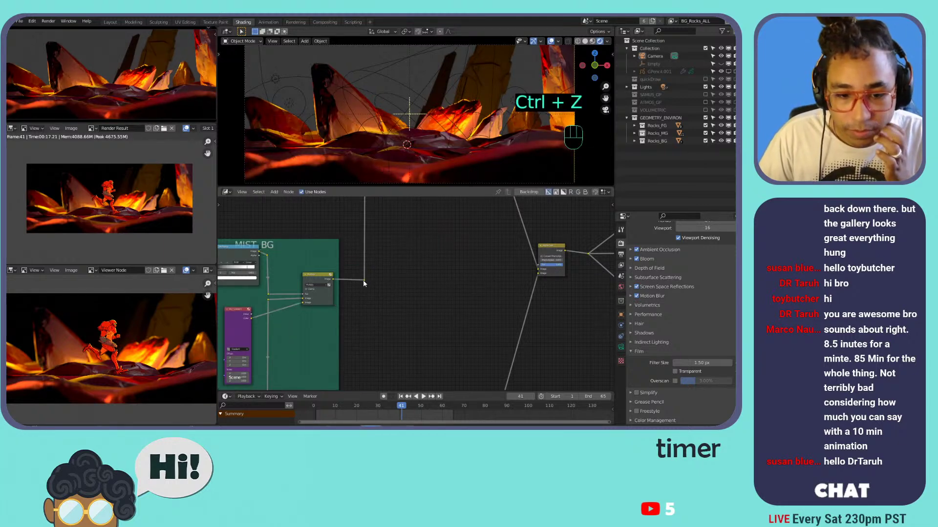
pyautogui.moveTo(364, 280); pyautogui.dragTo(543, 271)
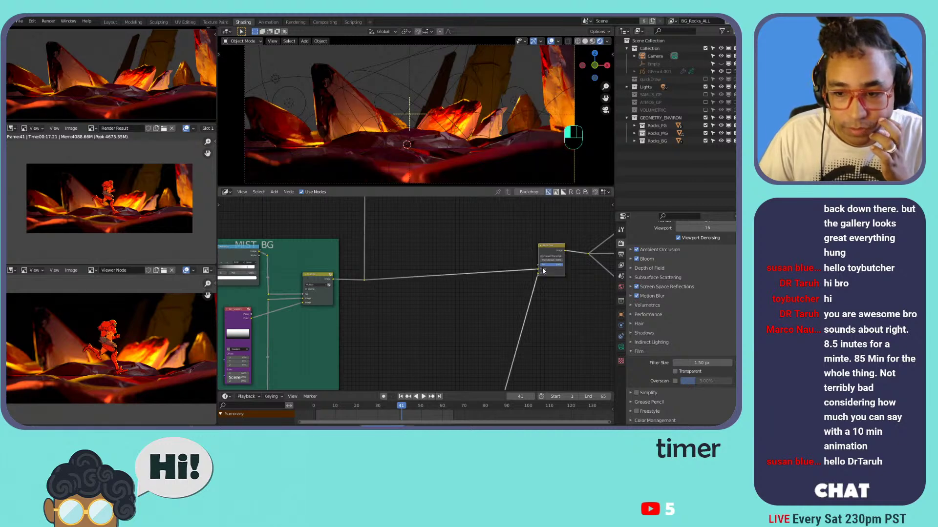
pyautogui.scroll(-2, 425, 271)
pyautogui.moveTo(374, 298); pyautogui.dragTo(484, 283, button='middle')
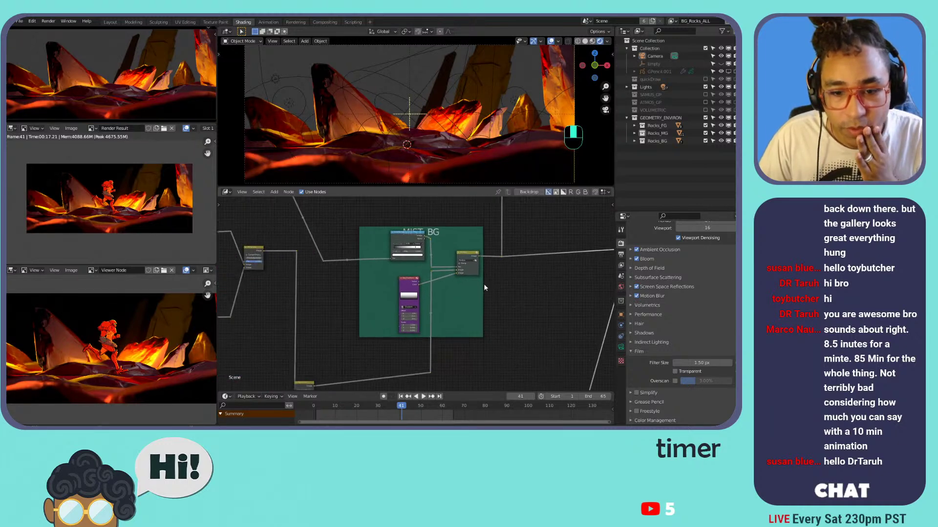
pyautogui.scroll(2, 484, 288)
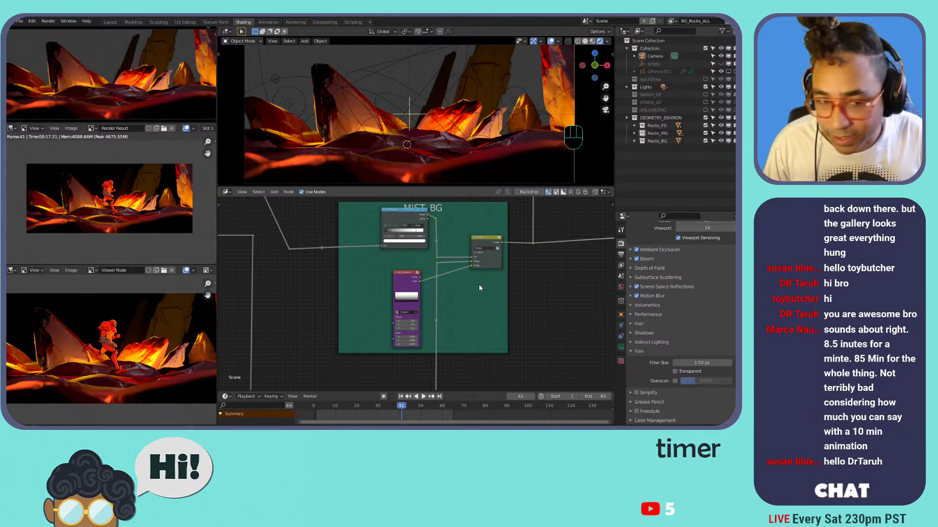
# - Render frame 41 with the new mist link and inspect the Render Result against the node tree
pyautogui.press('F12')
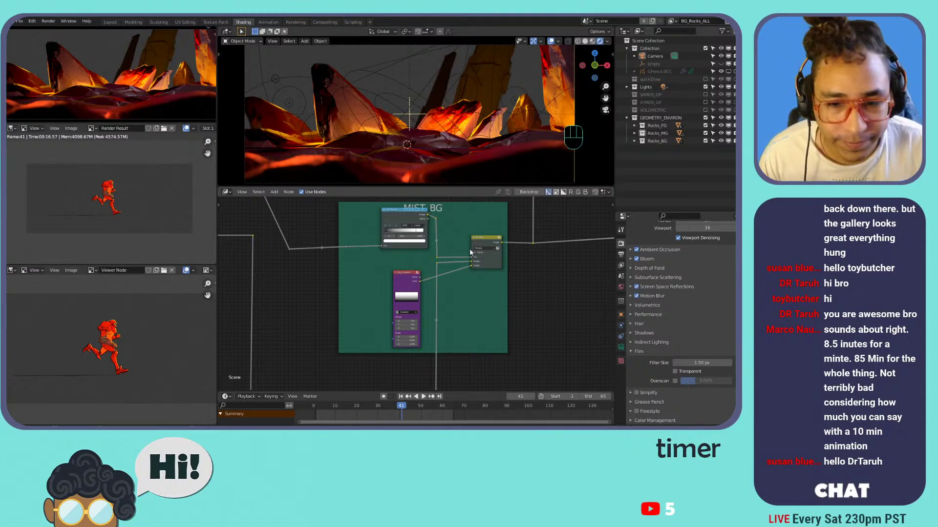
pyautogui.scroll(-2, 470, 253)
pyautogui.scroll(3, 451, 317)
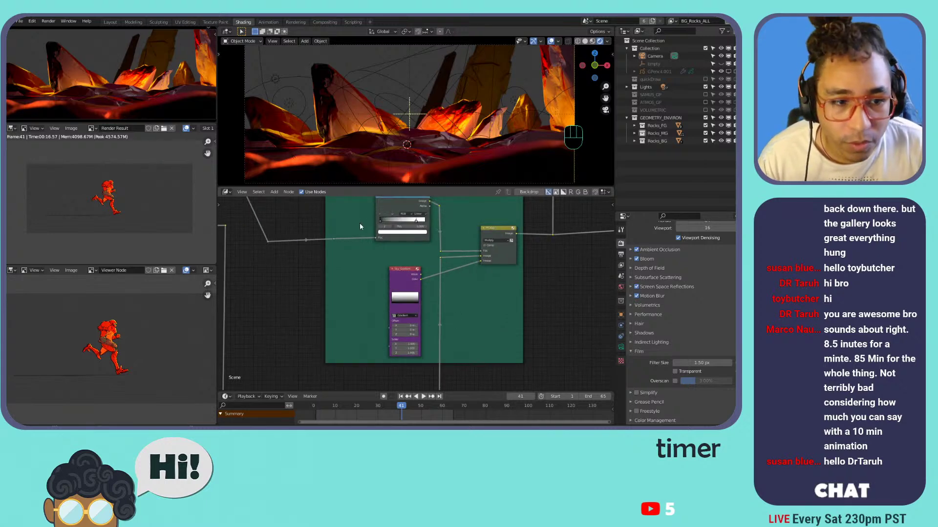
pyautogui.scroll(-3, 541, 280)
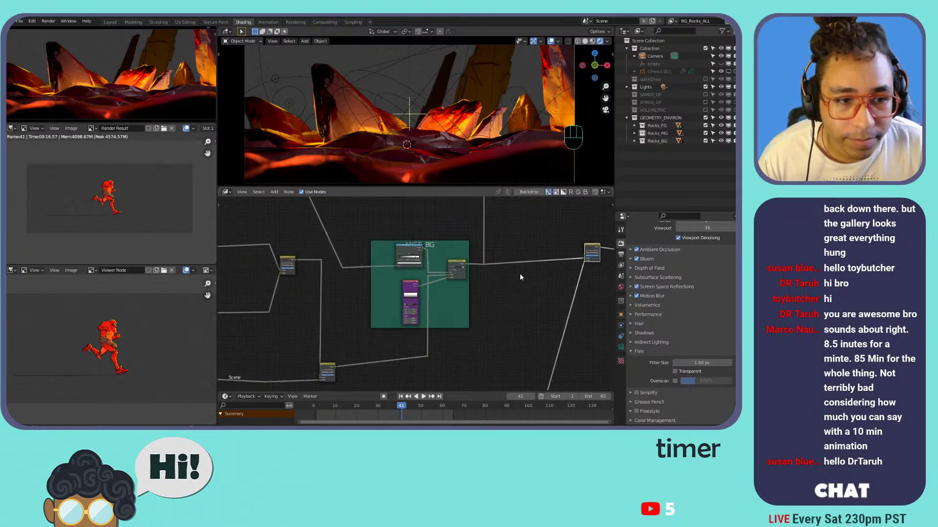
pyautogui.scroll(-2, 109, 181)
pyautogui.scroll(4, 109, 181)
pyautogui.scroll(-3, 109, 181)
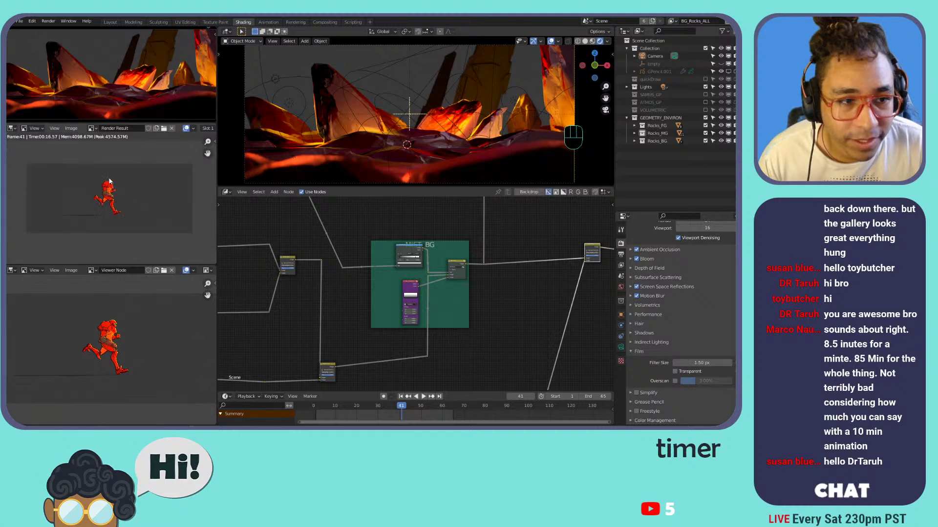
pyautogui.scroll(2, 109, 181)
pyautogui.scroll(-2, 109, 181)
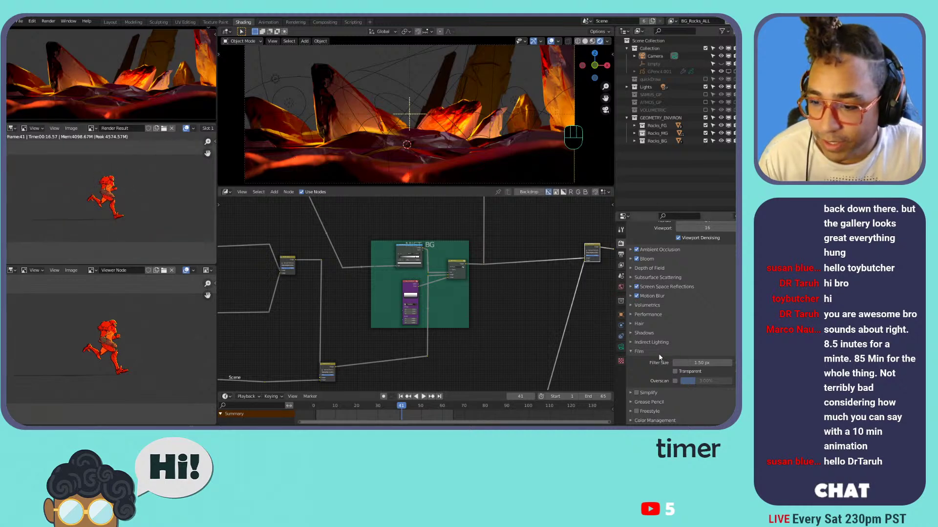
# - Turn the Transparent film option back on and render frame 41 again
pyautogui.click(675, 372)
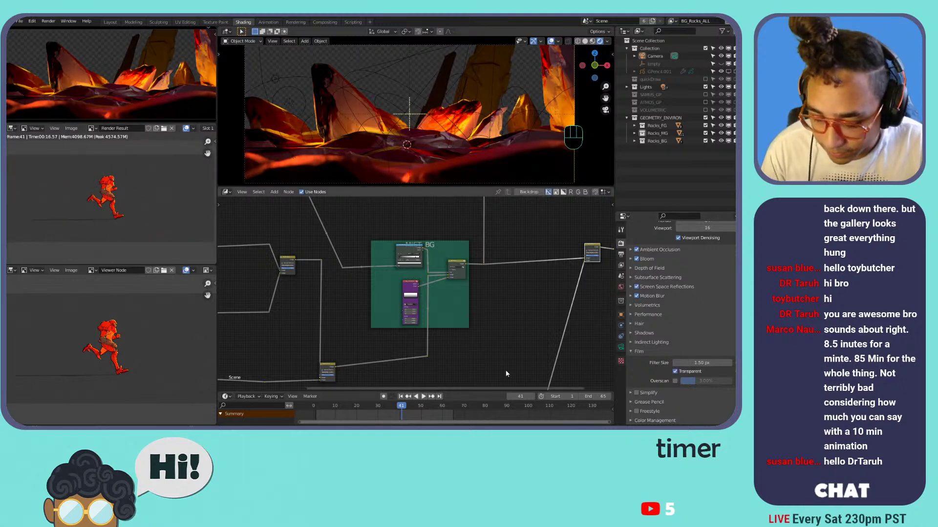
pyautogui.press('F12')
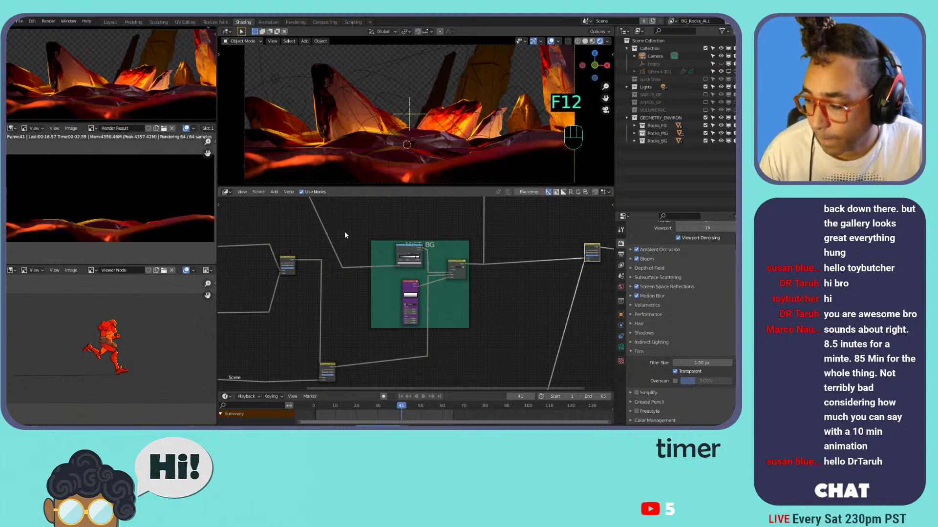
pyautogui.scroll(-1, 348, 231)
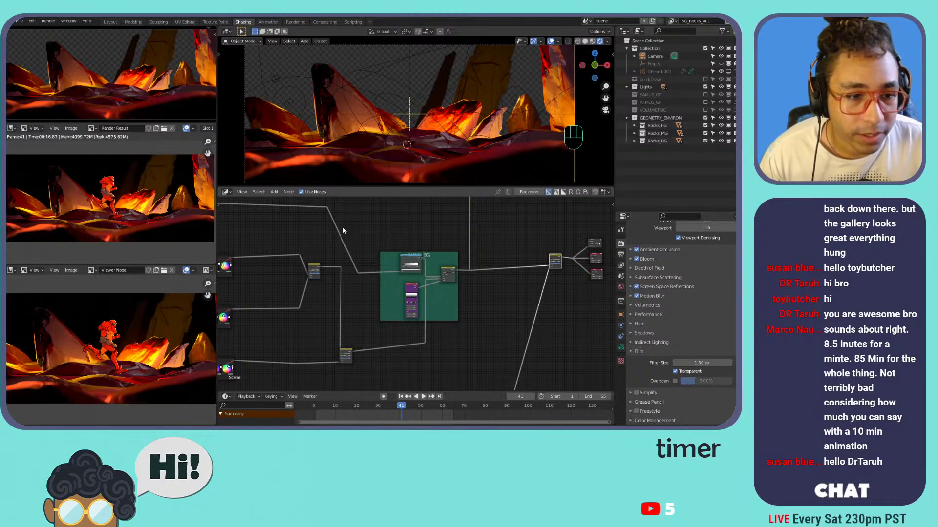
# - Inspect the new render and follow the mist link from the teal render layer node to the MIST_BG frame
pyautogui.scroll(-4, 343, 228)
pyautogui.scroll(4, 126, 184)
pyautogui.scroll(-2, 126, 184)
pyautogui.scroll(2, 436, 265)
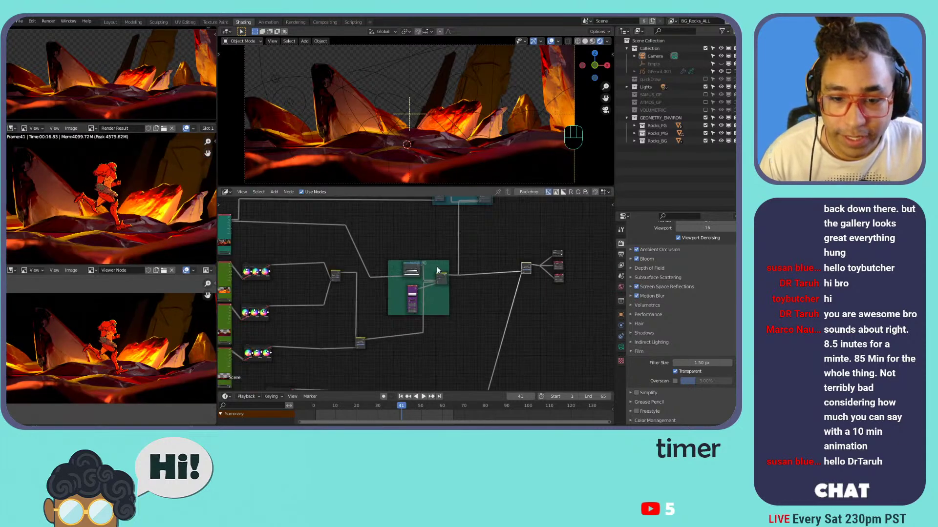
pyautogui.moveTo(304, 242); pyautogui.dragTo(418, 288, button='middle')
pyautogui.scroll(12, 304, 247)
pyautogui.moveTo(303, 246); pyautogui.dragTo(423, 280, button='middle')
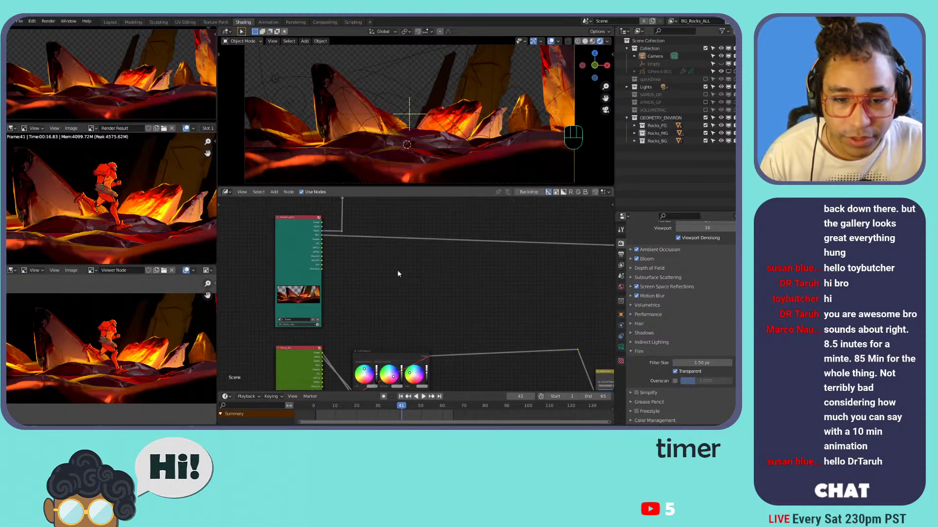
pyautogui.scroll(3, 361, 253)
pyautogui.scroll(-5, 351, 249)
pyautogui.moveTo(528, 281); pyautogui.dragTo(408, 265, button='middle')
pyautogui.scroll(-3, 408, 266)
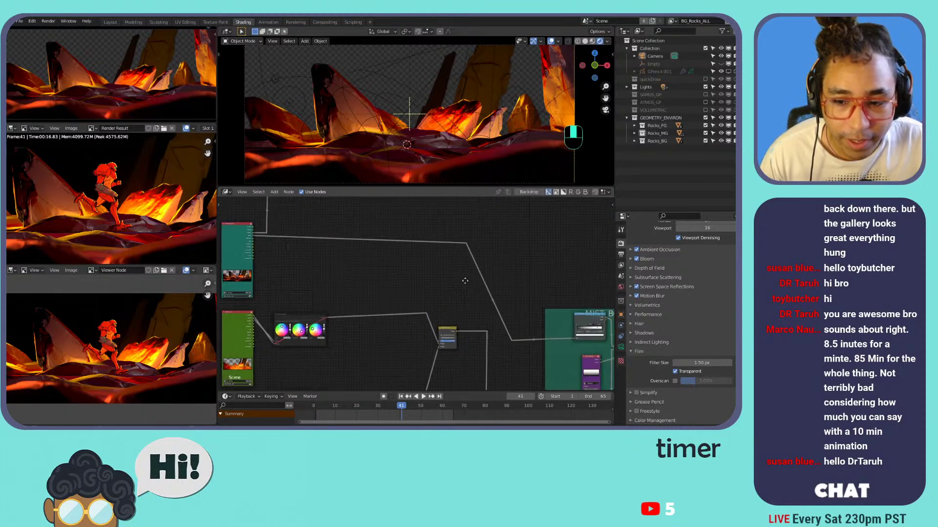
pyautogui.moveTo(464, 280); pyautogui.dragTo(351, 236, button='middle')
pyautogui.scroll(14, 459, 292)
# - Change the white stop of the MIST_BG ColorRamp to a pinkish red
pyautogui.moveTo(503, 285); pyautogui.dragTo(364, 294, button='middle')
pyautogui.scroll(1, 365, 293)
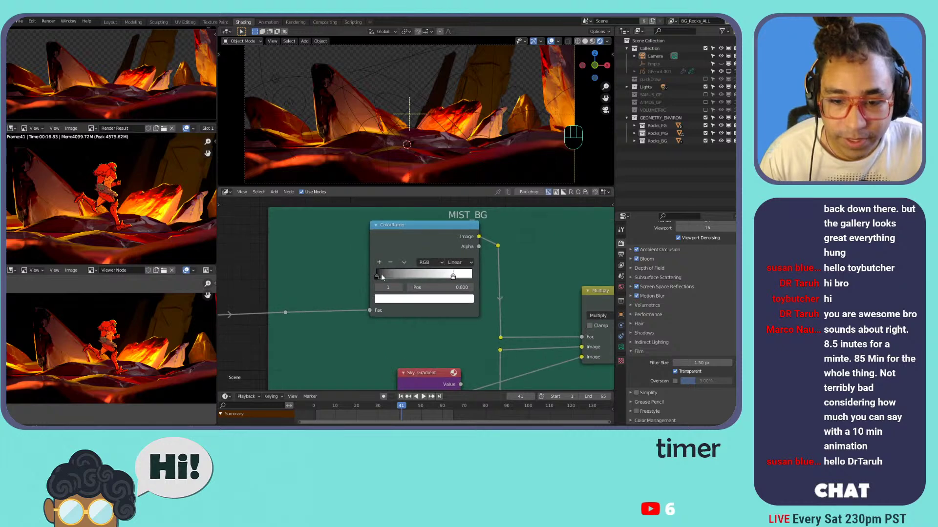
pyautogui.click(444, 300)
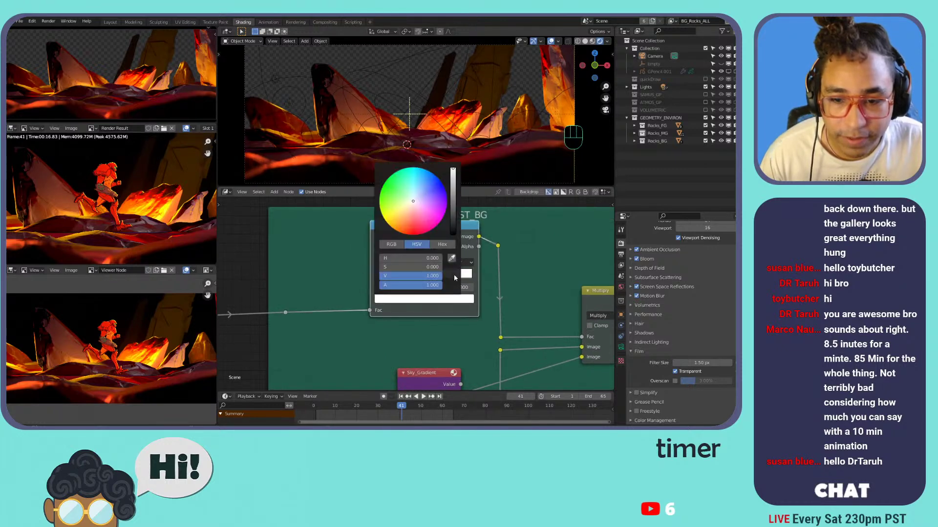
pyautogui.moveTo(441, 223); pyautogui.dragTo(418, 228)
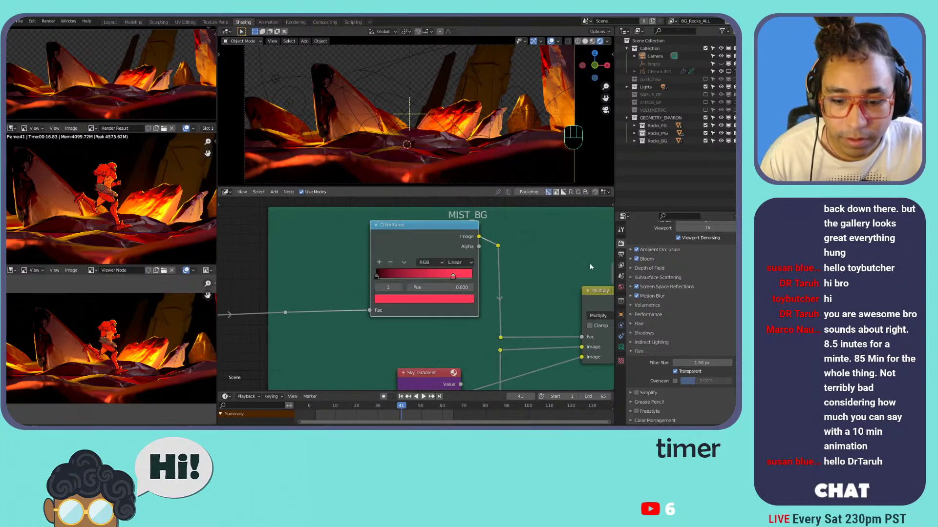
pyautogui.click(395, 262)
pyautogui.click(402, 261)
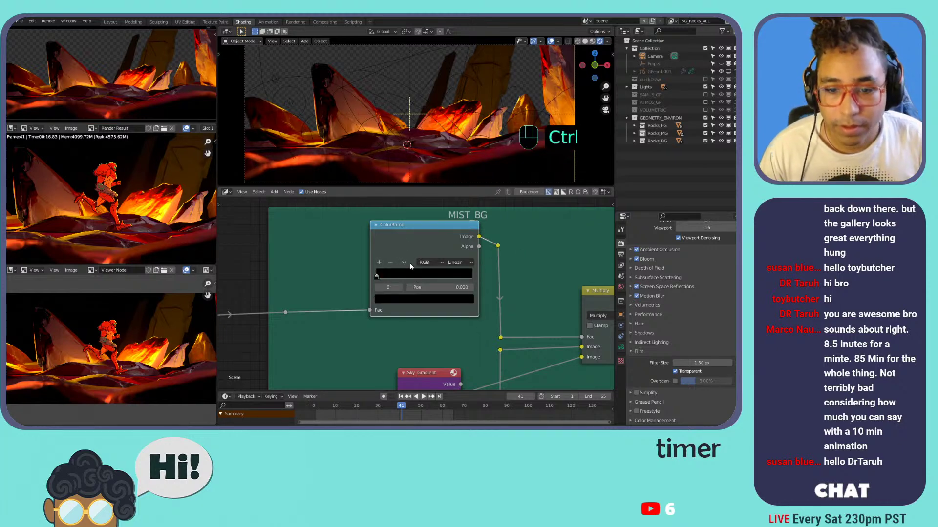
pyautogui.hotkey('ctrl', 'z')
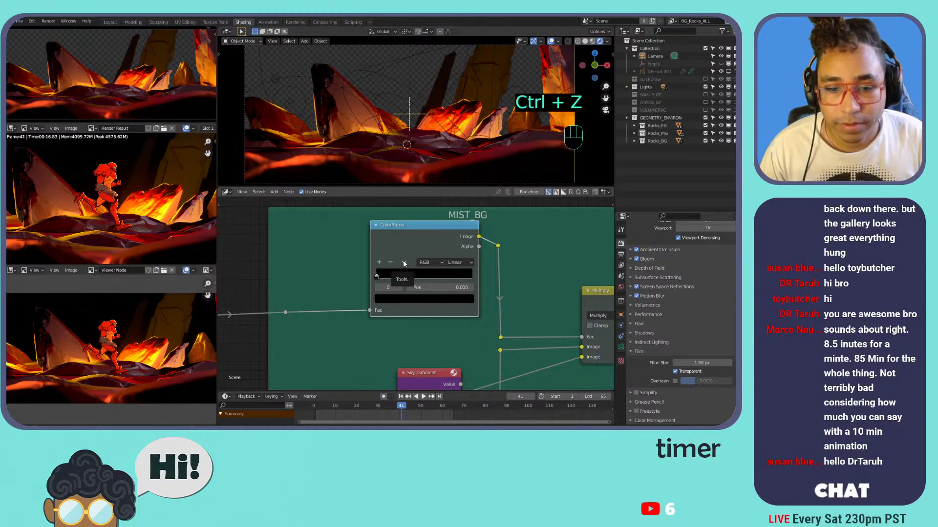
pyautogui.hotkey('ctrl', 'z')
# - Flip the MIST_BG ColorRamp and select its black stop
pyautogui.click(404, 263)
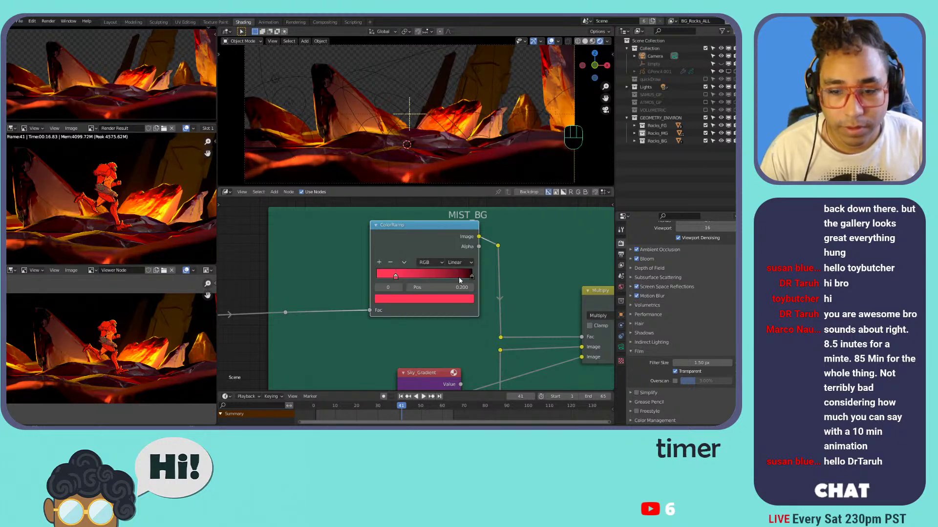
pyautogui.moveTo(458, 276); pyautogui.dragTo(424, 279)
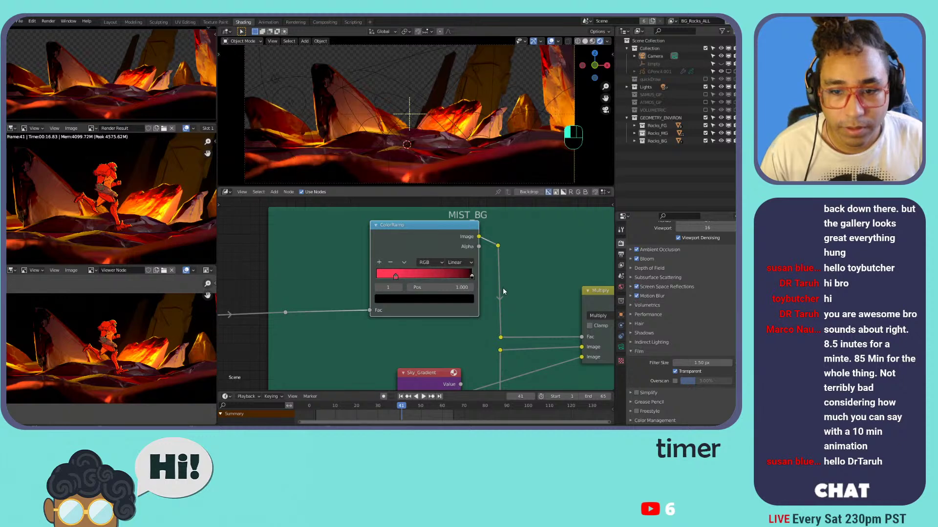
# - Link the ColorRamp's Image output directly to the reroute feeding the output nodes to preview the mist mask
pyautogui.scroll(-5, 503, 283)
pyautogui.scroll(-5, 503, 280)
pyautogui.moveTo(528, 280); pyautogui.dragTo(387, 280, button='middle')
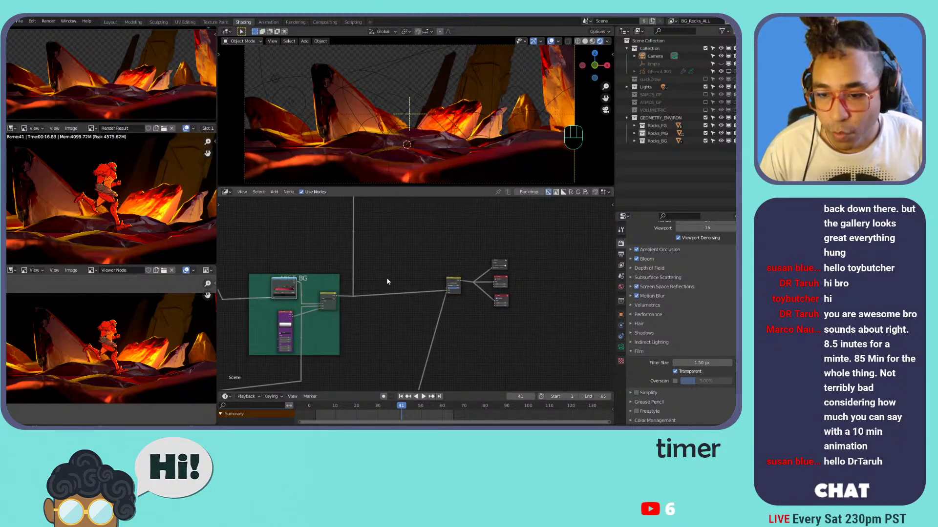
pyautogui.scroll(5, 386, 280)
pyautogui.scroll(1, 385, 280)
pyautogui.moveTo(293, 278); pyautogui.dragTo(323, 282, button='middle')
pyautogui.scroll(-2, 385, 276)
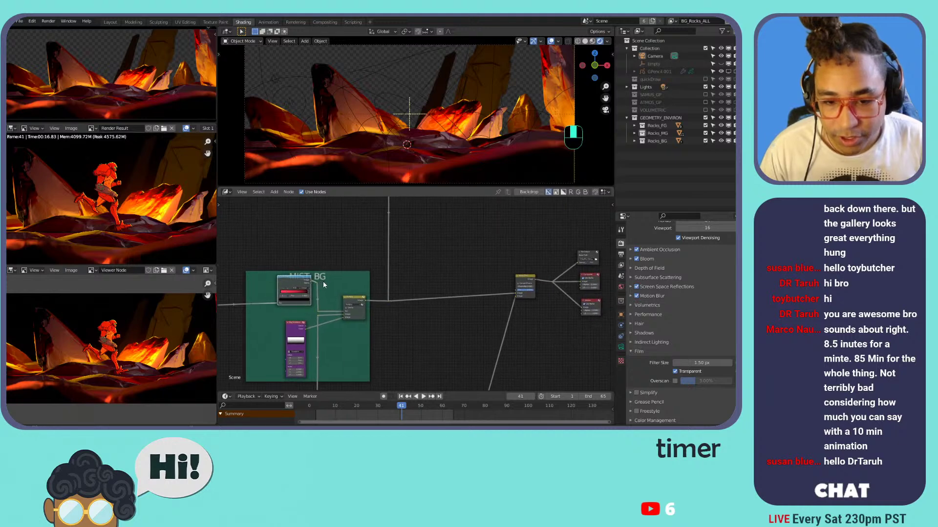
pyautogui.moveTo(316, 284); pyautogui.dragTo(554, 283)
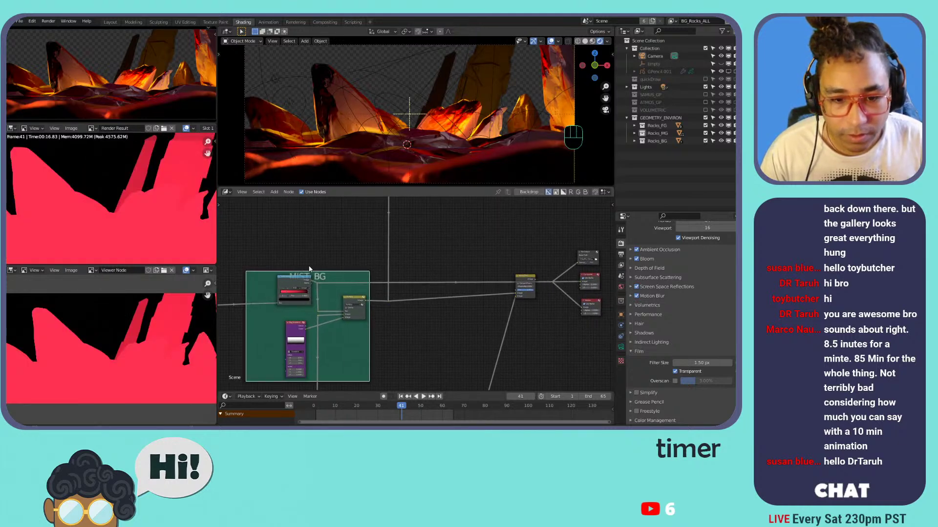
# - Move the ColorRamp's pinkish-red stop to 0.000 and slide the black stop closer to it
pyautogui.scroll(8, 284, 278)
pyautogui.moveTo(291, 272); pyautogui.dragTo(544, 269, button='middle')
pyautogui.moveTo(383, 289); pyautogui.dragTo(344, 286)
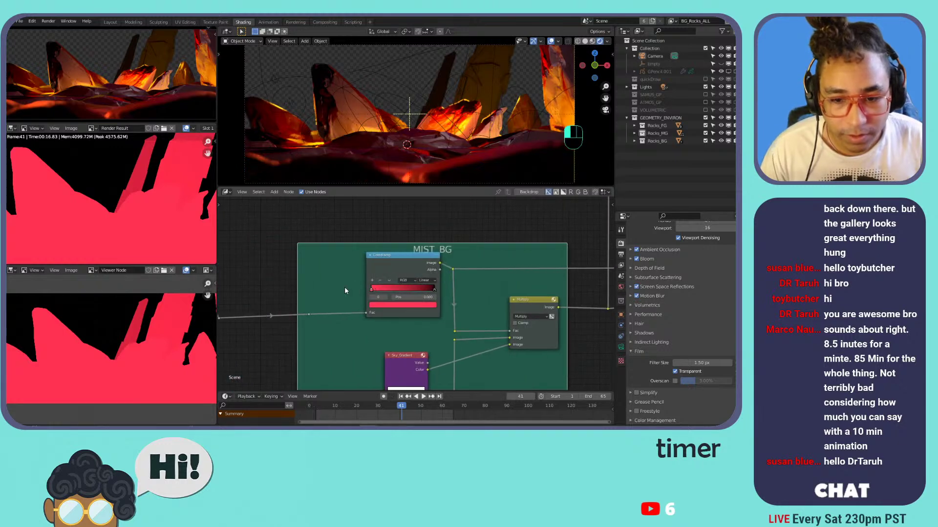
pyautogui.moveTo(434, 289)
pyautogui.mouseDown()
pyautogui.moveTo(380, 289)
pyautogui.moveTo(427, 292)
pyautogui.mouseUp()
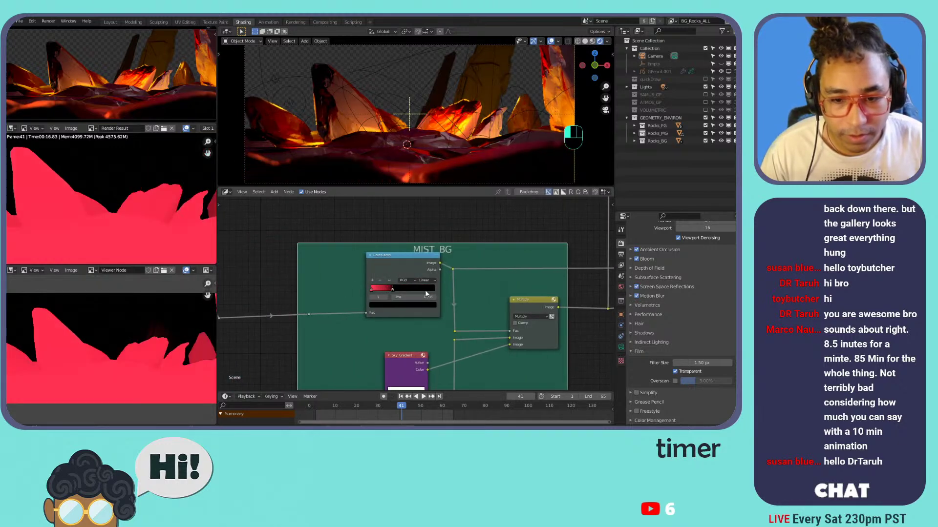
# - Flip the ColorRamp again and move its black stop to 0.000
pyautogui.click(389, 281)
pyautogui.click(394, 289)
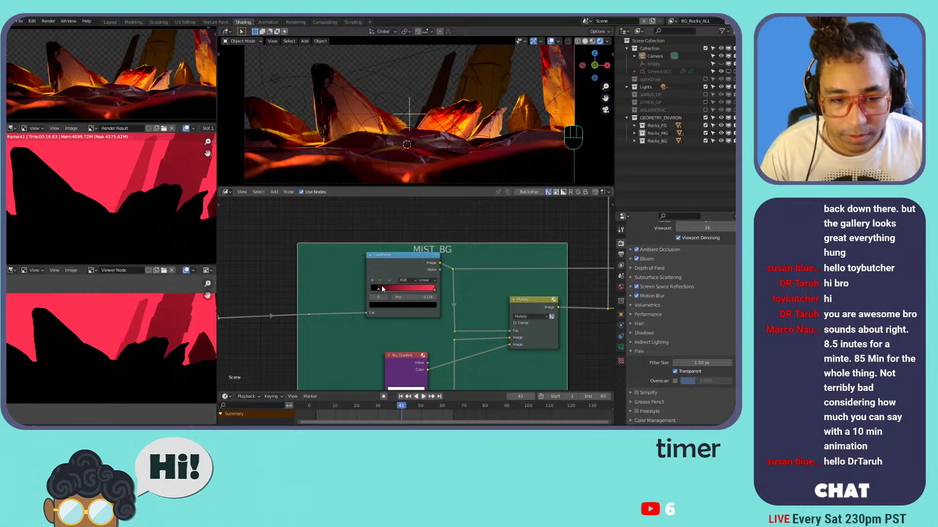
pyautogui.moveTo(375, 289); pyautogui.dragTo(344, 285)
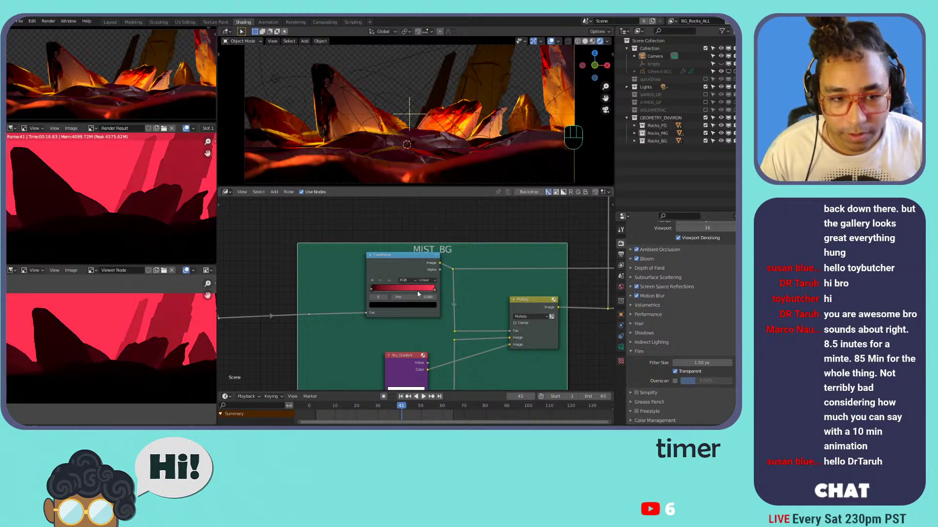
# - Check the mist mask in the Render Result, then reconnect the Alpha Over output to the reroute feeding the output nodes
pyautogui.scroll(-4, 120, 217)
pyautogui.scroll(4, 120, 217)
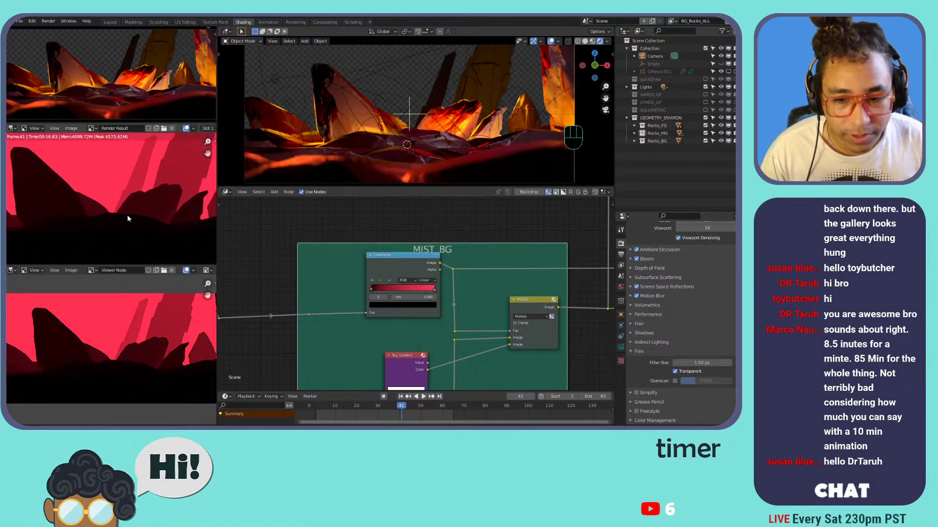
pyautogui.scroll(-2, 133, 215)
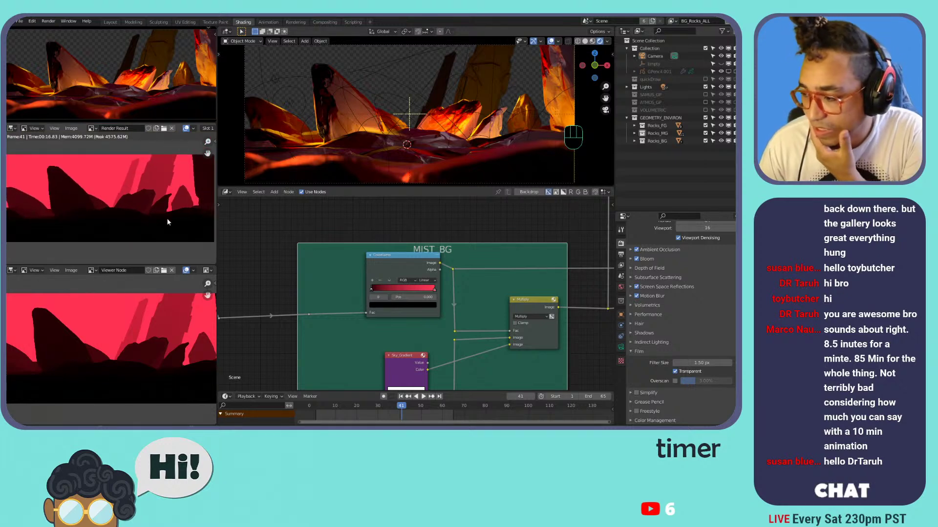
pyautogui.scroll(-6, 406, 263)
pyautogui.moveTo(536, 285); pyautogui.dragTo(385, 269, button='middle')
pyautogui.moveTo(571, 272); pyautogui.dragTo(445, 270, button='middle')
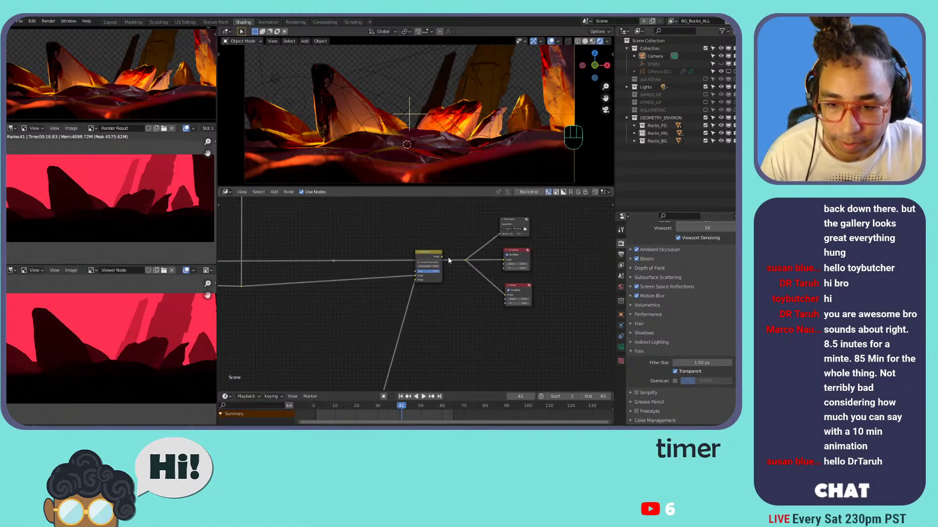
pyautogui.moveTo(467, 262); pyautogui.dragTo(466, 261)
# - Change the blending mode of the MIST_BG mix node from Multiply to Add
pyautogui.moveTo(273, 257); pyautogui.dragTo(477, 256, button='middle')
pyautogui.scroll(3, 371, 277)
pyautogui.click(367, 288)
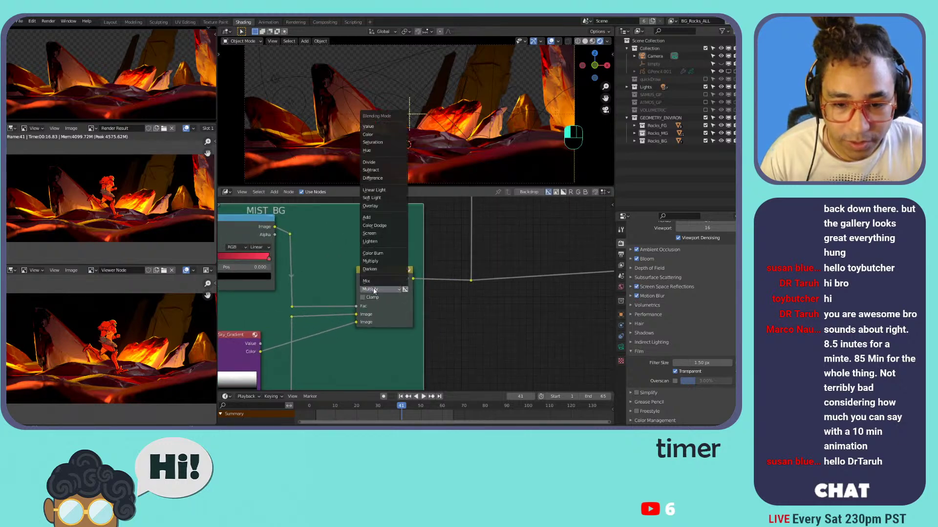
pyautogui.click(382, 218)
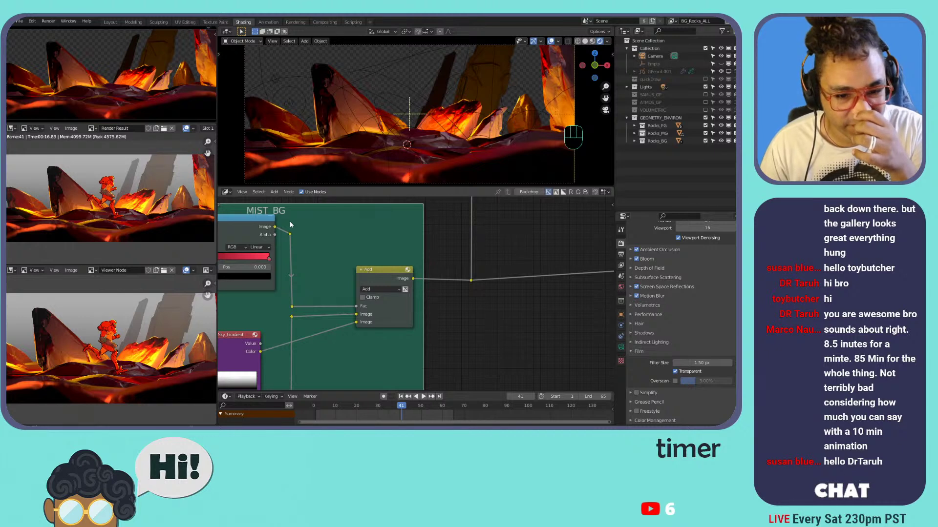
pyautogui.moveTo(300, 225); pyautogui.dragTo(395, 208, button='middle')
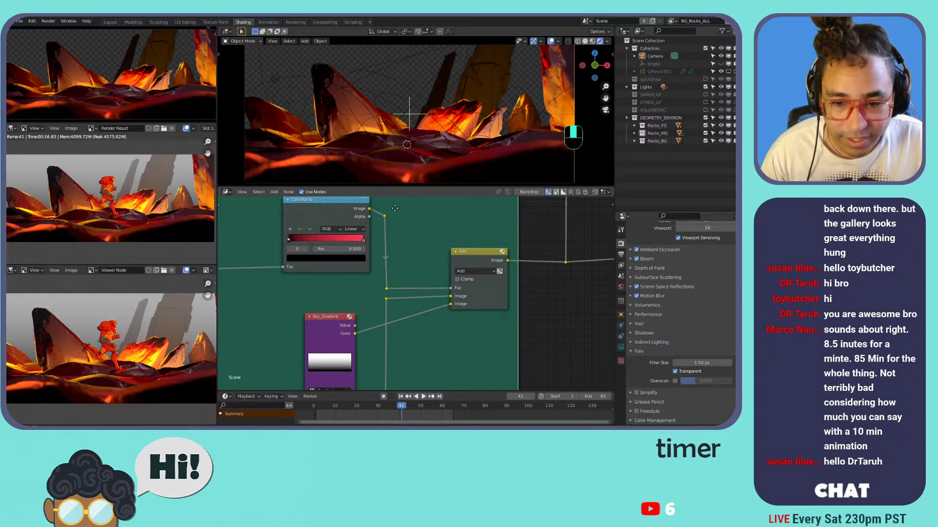
# - Display the Sky_Gradient node's texture settings and open the color of the ColorRamp's pinkish-red stop
pyautogui.click(340, 346)
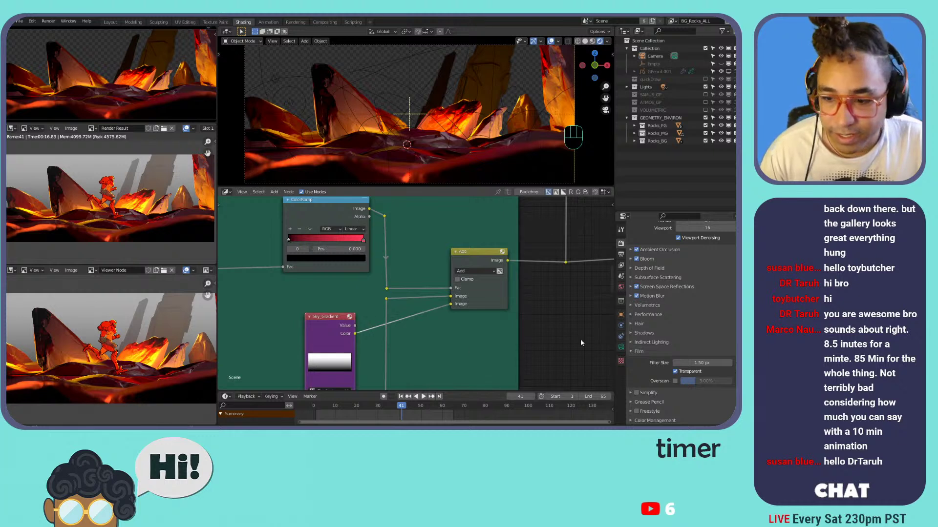
pyautogui.click(621, 360)
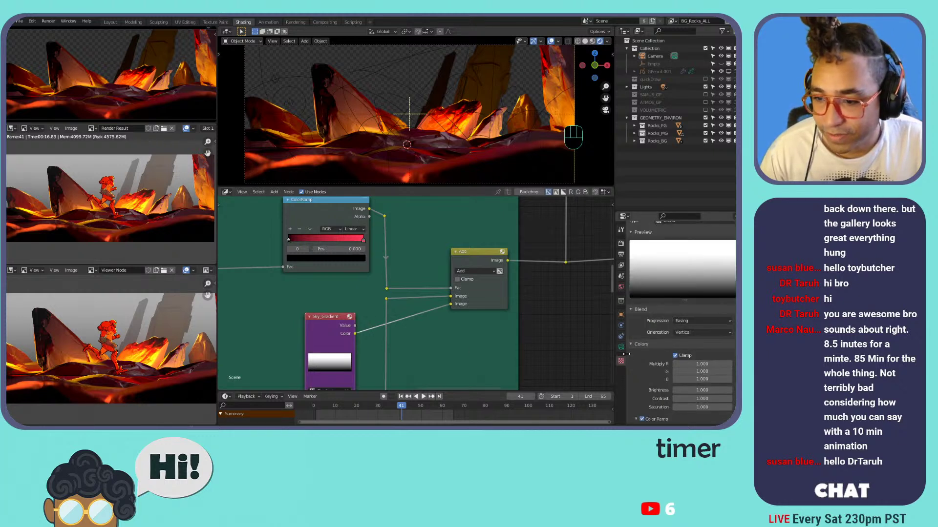
pyautogui.click(352, 238)
pyautogui.click(342, 258)
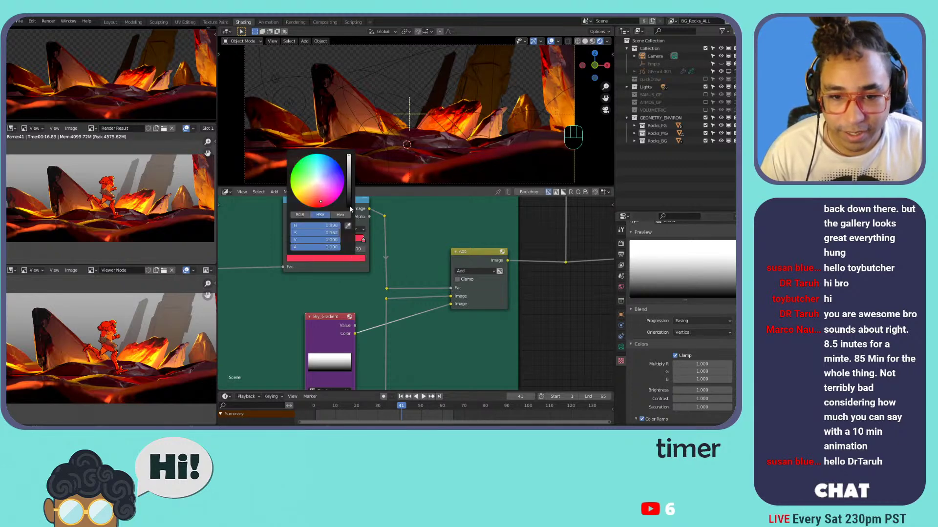
pyautogui.moveTo(350, 205); pyautogui.dragTo(348, 157)
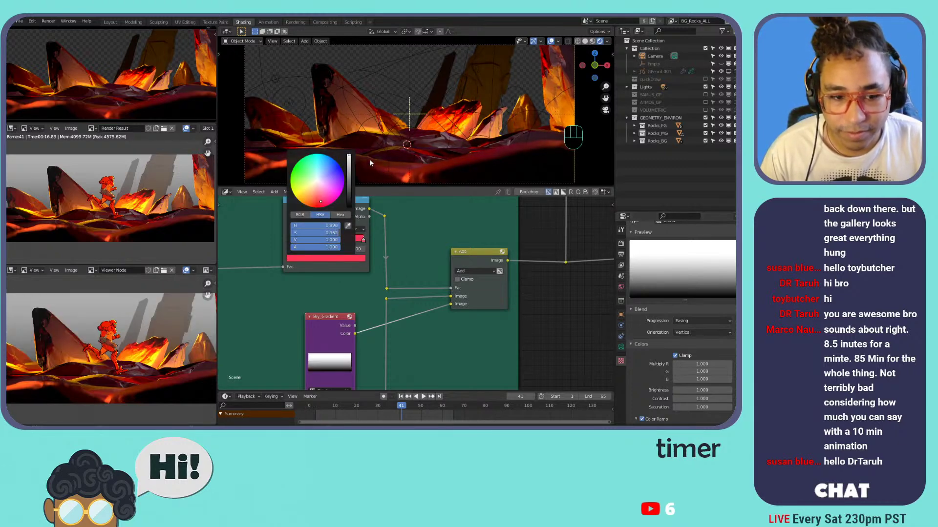
# - Set the white stop of the Sky_Gradient texture's color ramp to light blue
pyautogui.scroll(-3, 692, 277)
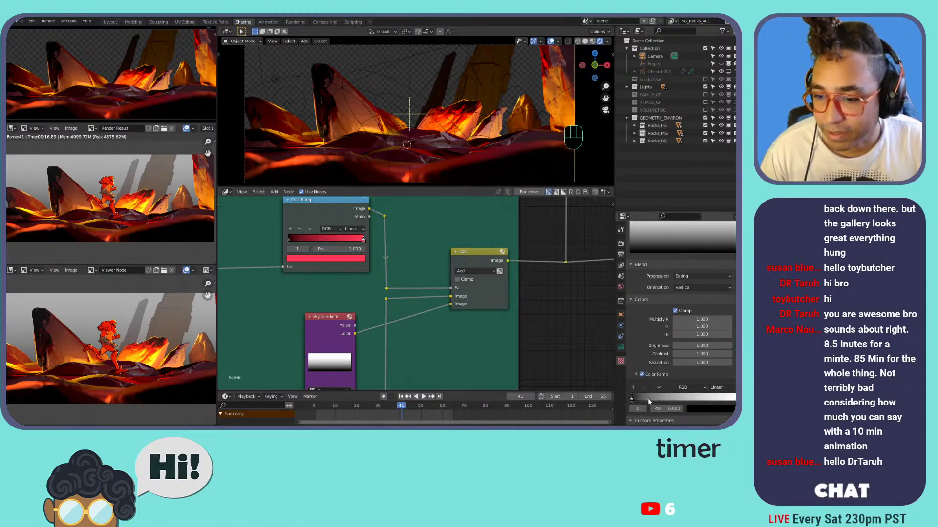
pyautogui.click(731, 400)
pyautogui.click(715, 408)
pyautogui.click(713, 347)
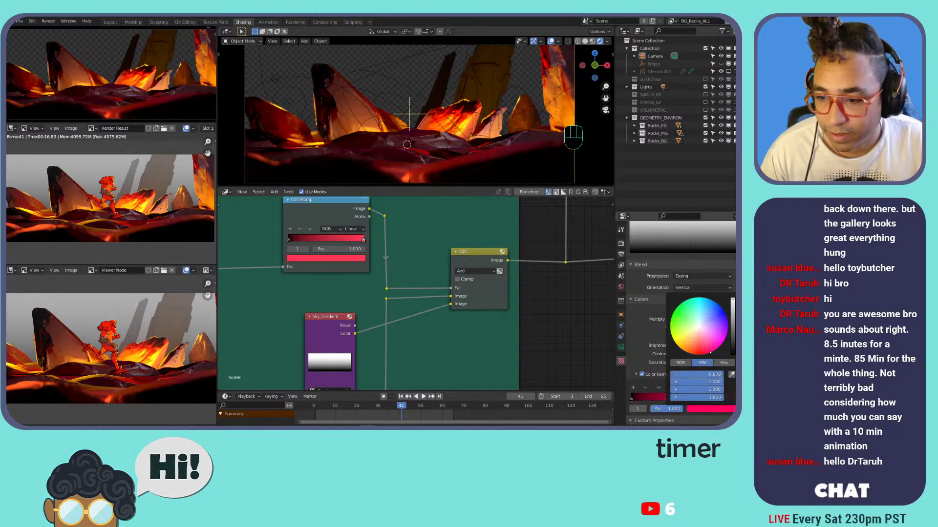
pyautogui.moveTo(713, 344); pyautogui.dragTo(707, 311)
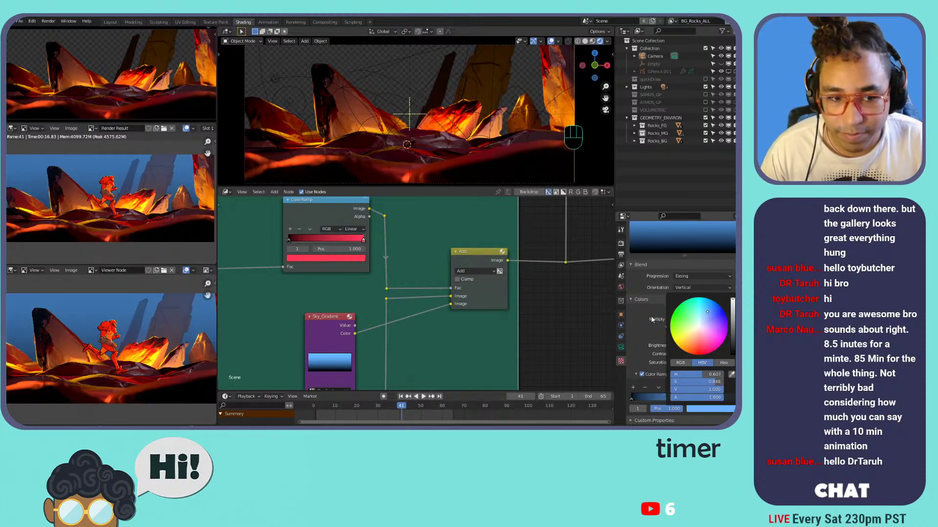
# - Set the black stop of the Sky_Gradient color ramp to bright red and flip the ramp
pyautogui.click(631, 399)
pyautogui.click(717, 409)
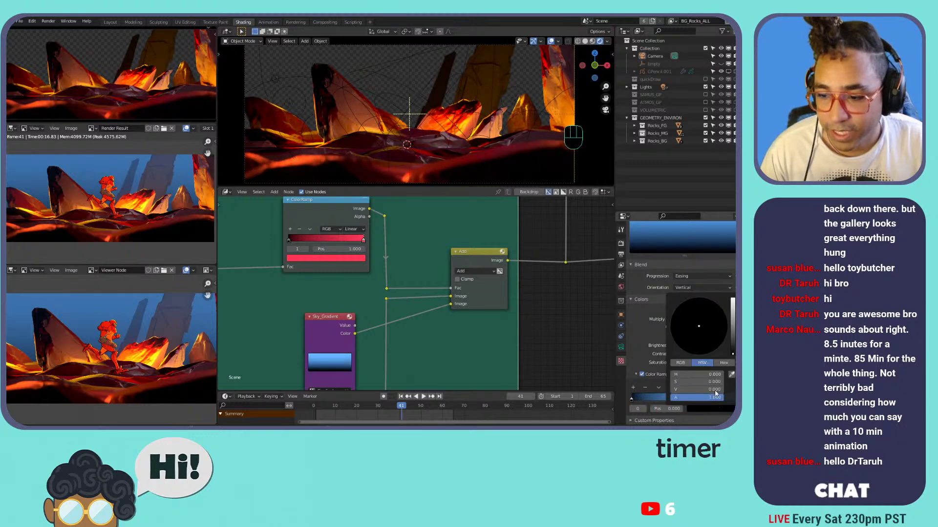
pyautogui.click(701, 354)
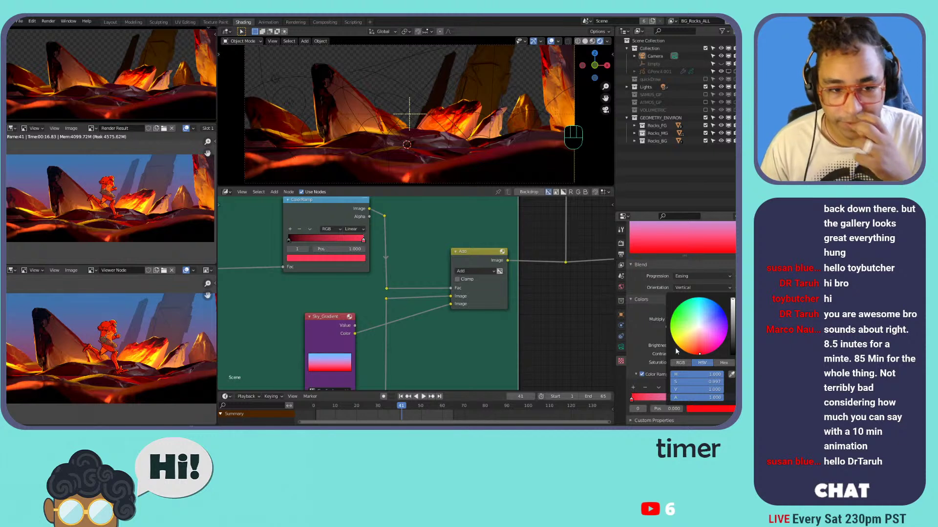
pyautogui.click(659, 386)
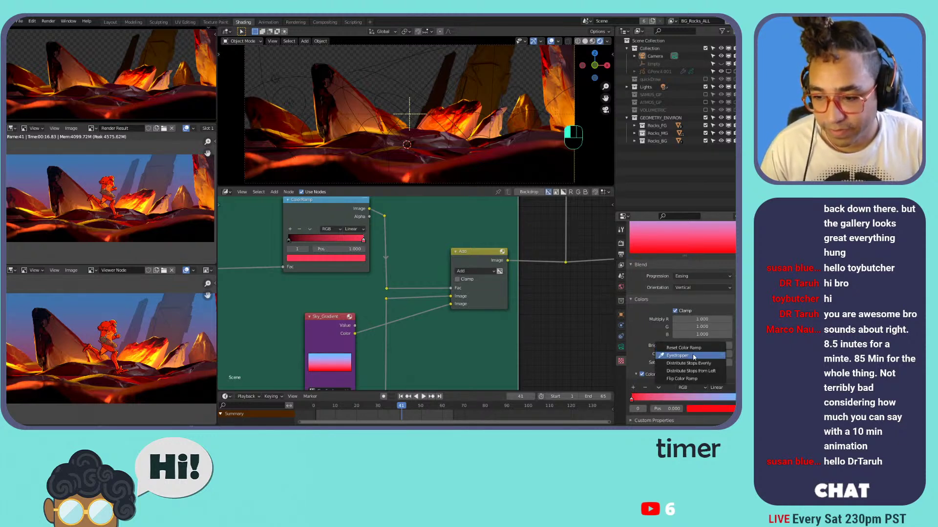
pyautogui.click(691, 378)
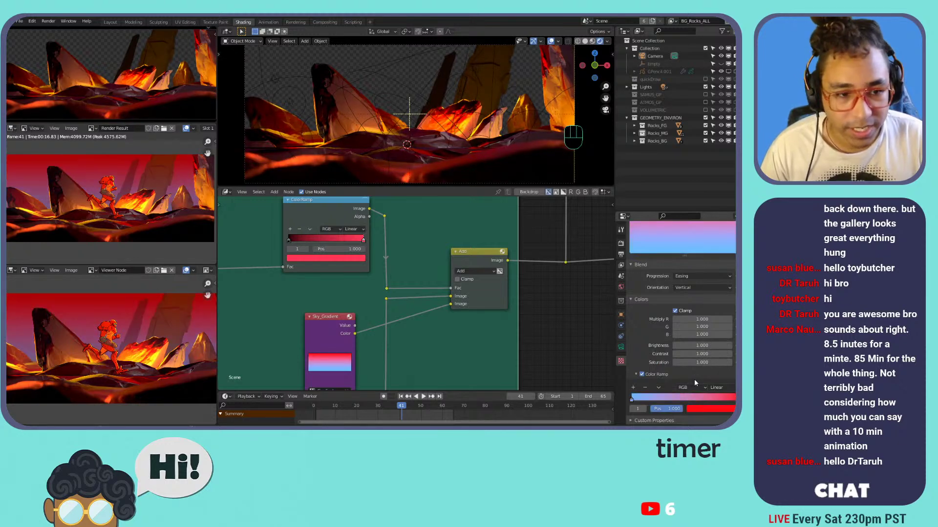
# - Darken the Sky_Gradient ramp's red stop to a value of 0.702 and soften its saturation
pyautogui.click(713, 409)
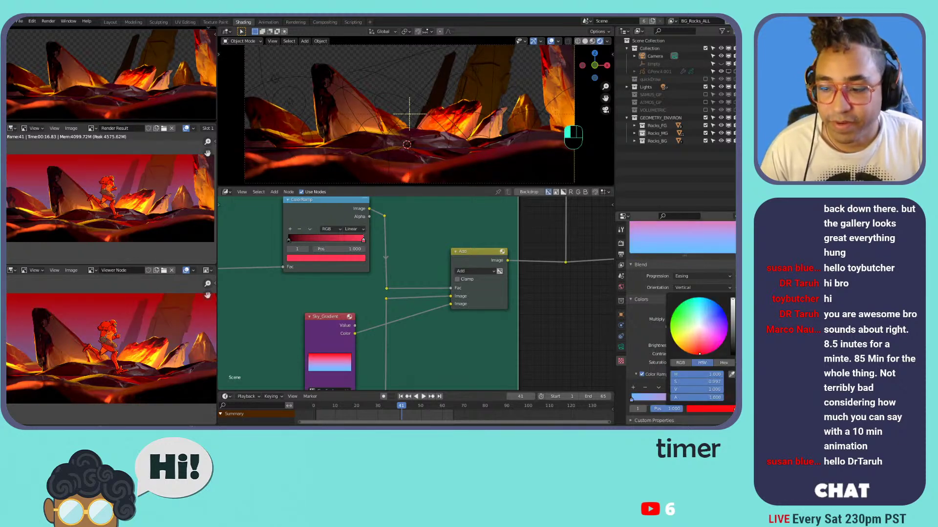
pyautogui.click(731, 375)
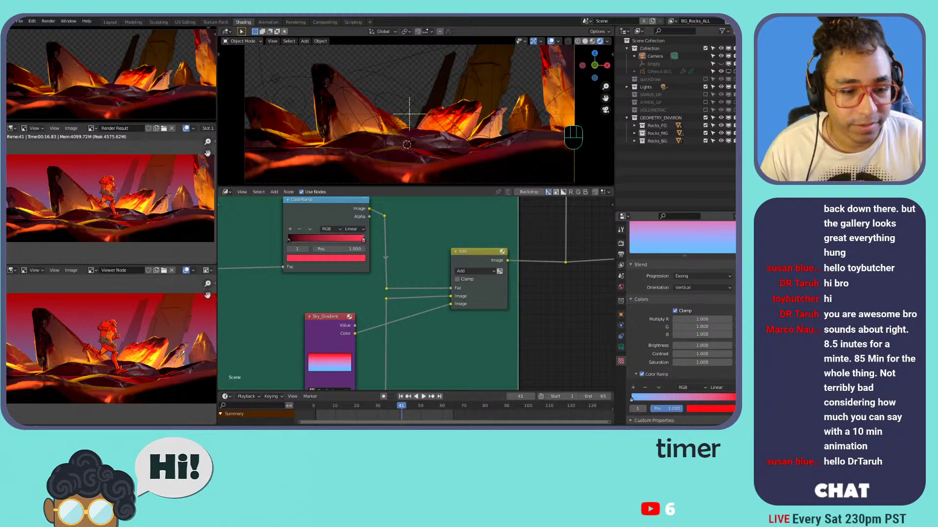
pyautogui.click(150, 344)
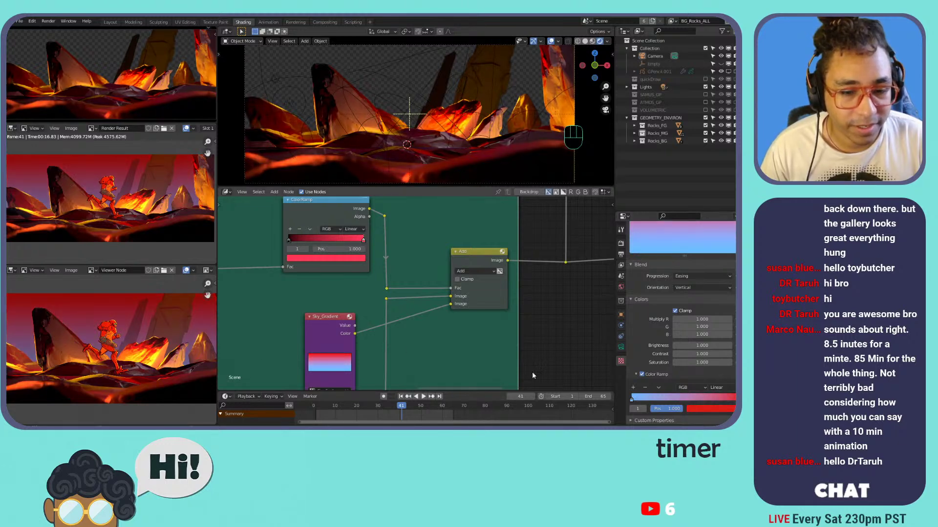
pyautogui.click(704, 409)
pyautogui.click(697, 344)
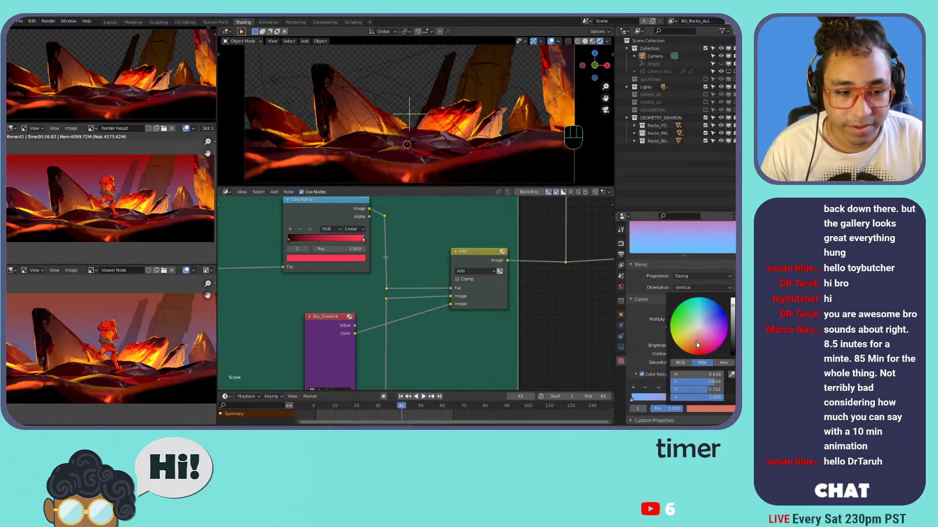
pyautogui.click(700, 348)
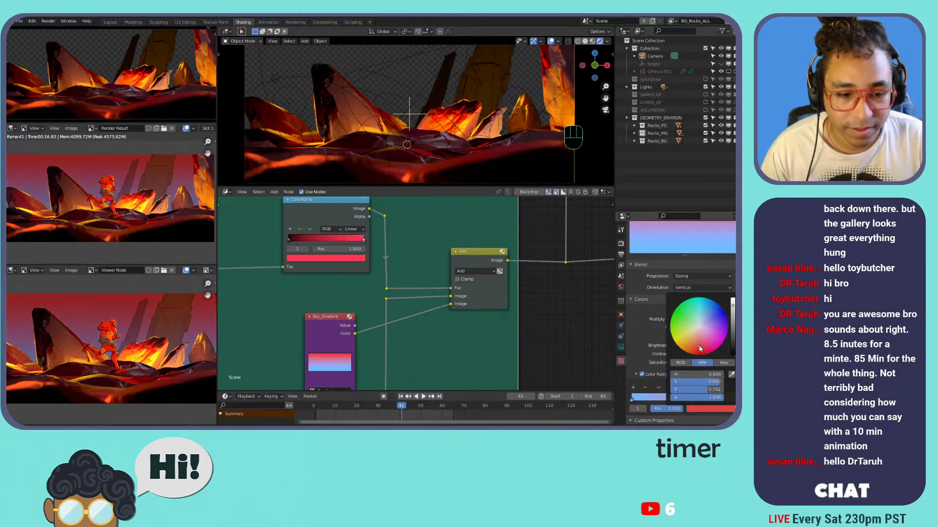
# - Reset the Sky_Gradient color ramp, undo the reset, and flip the ramp
pyautogui.click(659, 388)
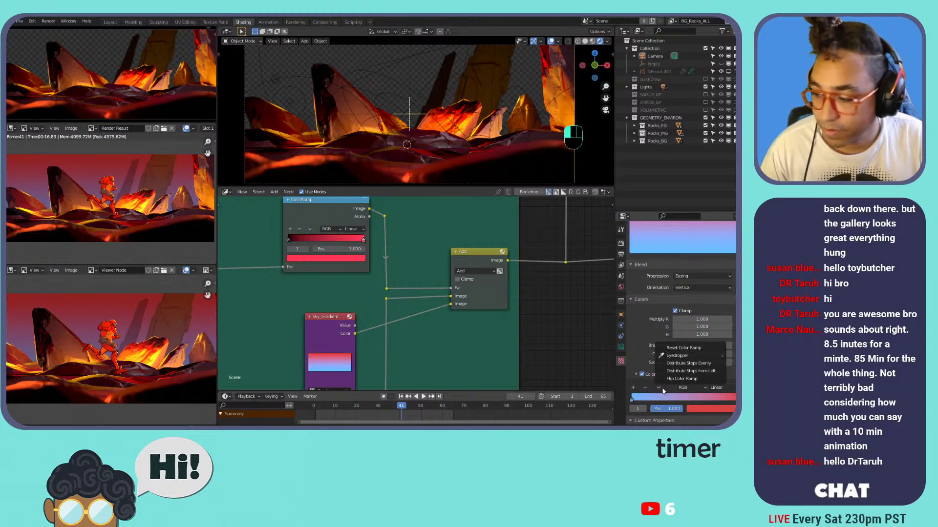
pyautogui.click(683, 348)
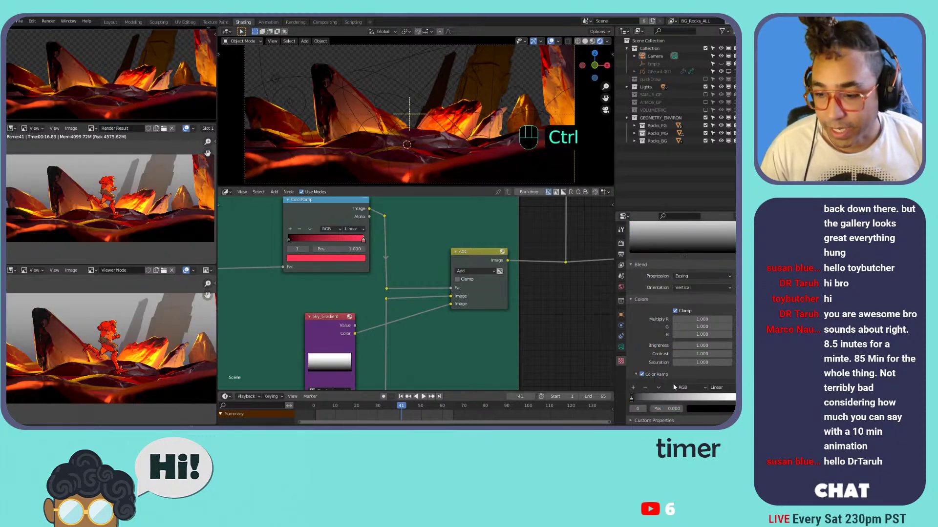
pyautogui.hotkey('ctrl', 'z')
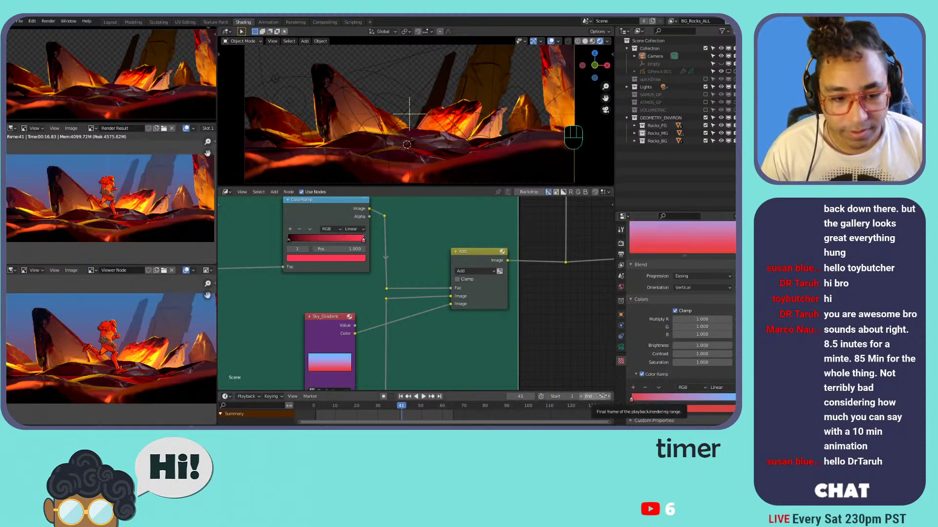
# - Change the light blue stop of the Sky_Gradient color ramp to a soft orange
pyautogui.click(733, 399)
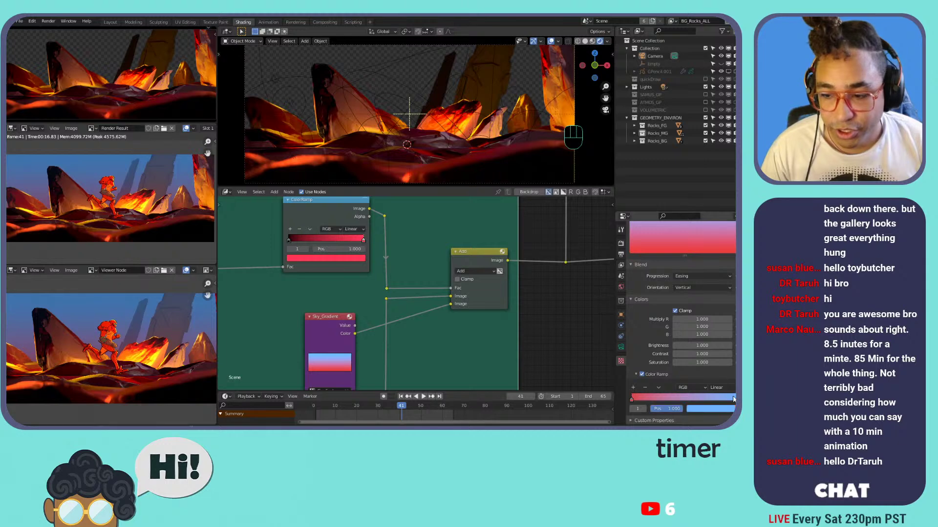
pyautogui.click(709, 409)
pyautogui.click(688, 343)
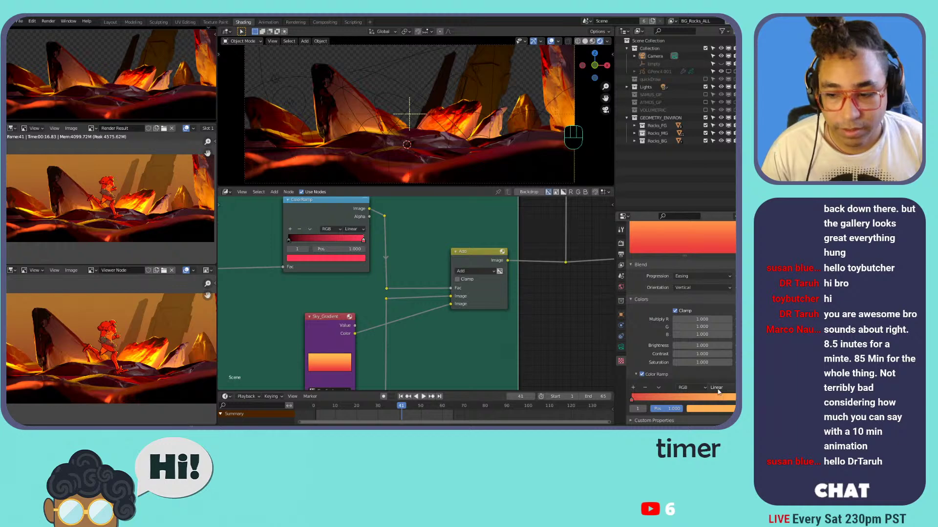
pyautogui.click(710, 409)
pyautogui.moveTo(691, 344)
pyautogui.mouseDown()
pyautogui.moveTo(683, 341)
pyautogui.moveTo(691, 343)
pyautogui.mouseUp()
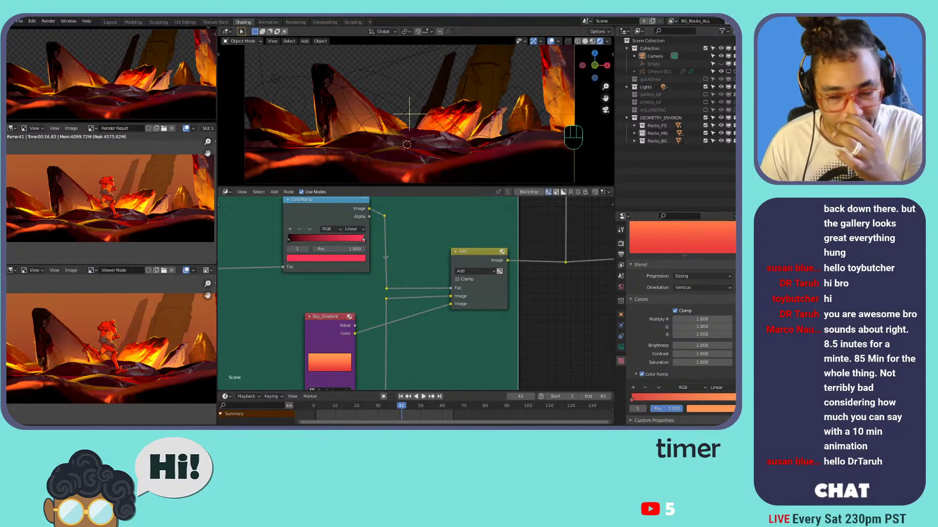
# - Flip the orange-to-red Sky_Gradient color ramp and select its red stop
pyautogui.click(658, 387)
pyautogui.click(669, 382)
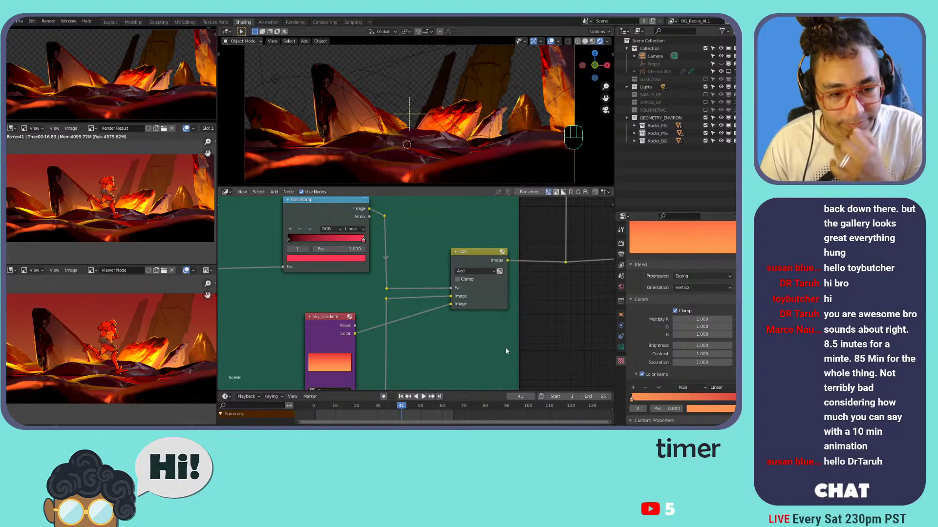
pyautogui.click(734, 399)
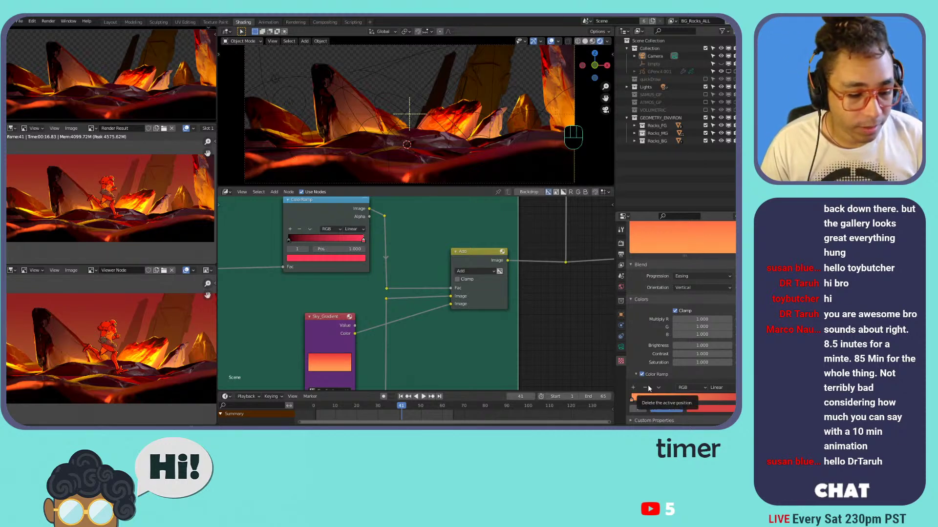
# - Unmute the Color Balance node of the Rocks_BG render layer and shift it slightly away from the layer node
pyautogui.press('Tab')
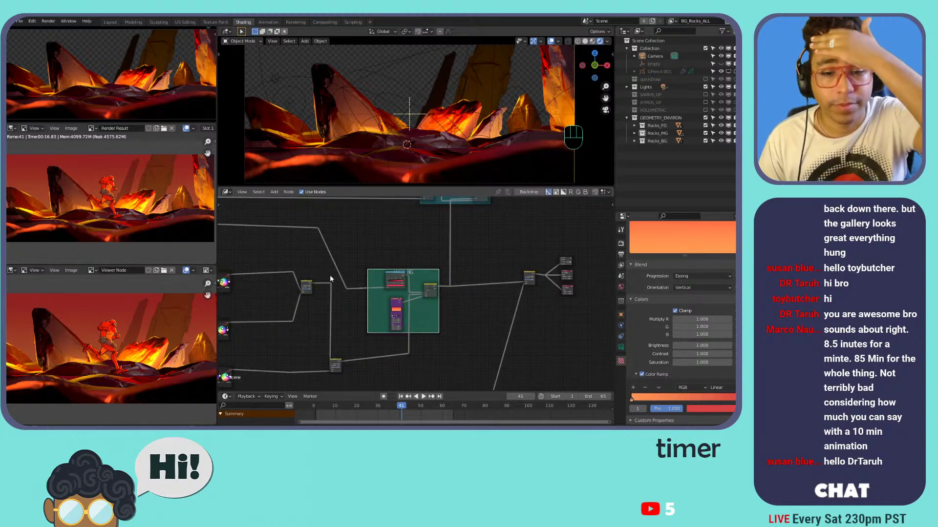
pyautogui.scroll(3, 377, 280)
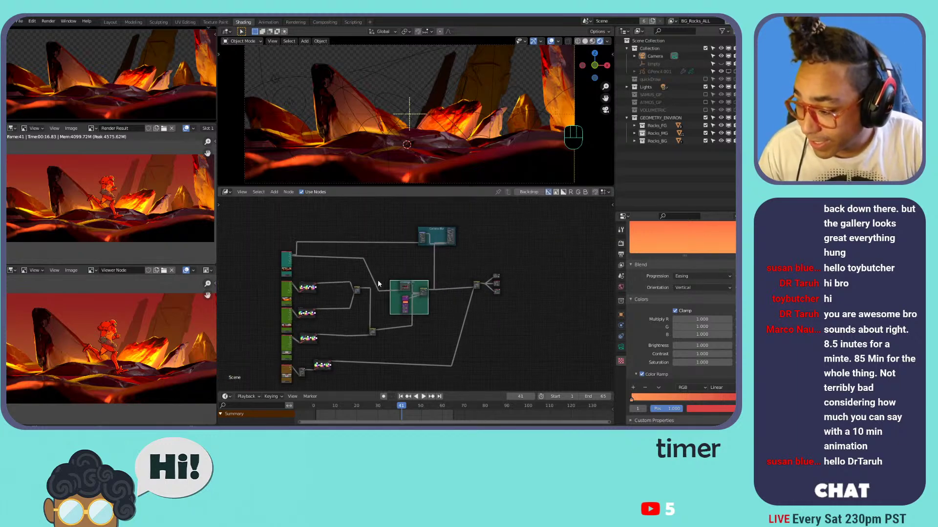
pyautogui.scroll(1, 400, 312)
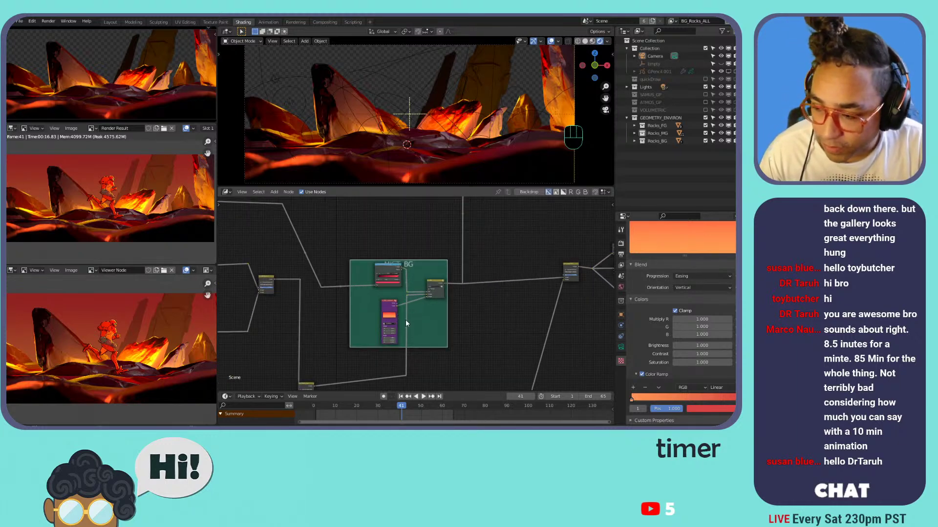
pyautogui.scroll(-3, 352, 302)
pyautogui.moveTo(324, 298); pyautogui.dragTo(464, 272, button='middle')
pyautogui.scroll(6, 323, 260)
pyautogui.scroll(2, 327, 265)
pyautogui.moveTo(326, 265); pyautogui.dragTo(414, 317, button='middle')
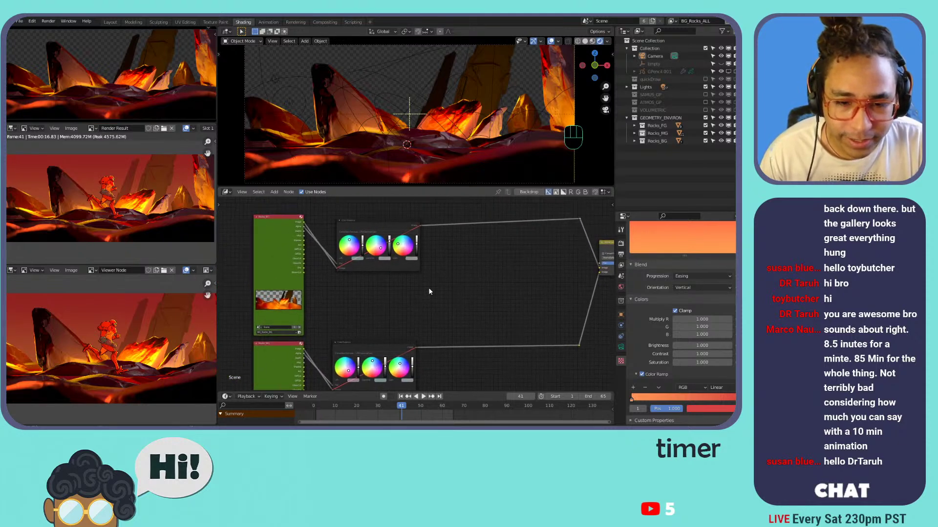
pyautogui.scroll(-2, 405, 283)
pyautogui.scroll(5, 378, 266)
pyautogui.moveTo(381, 326); pyautogui.dragTo(378, 344, button='middle')
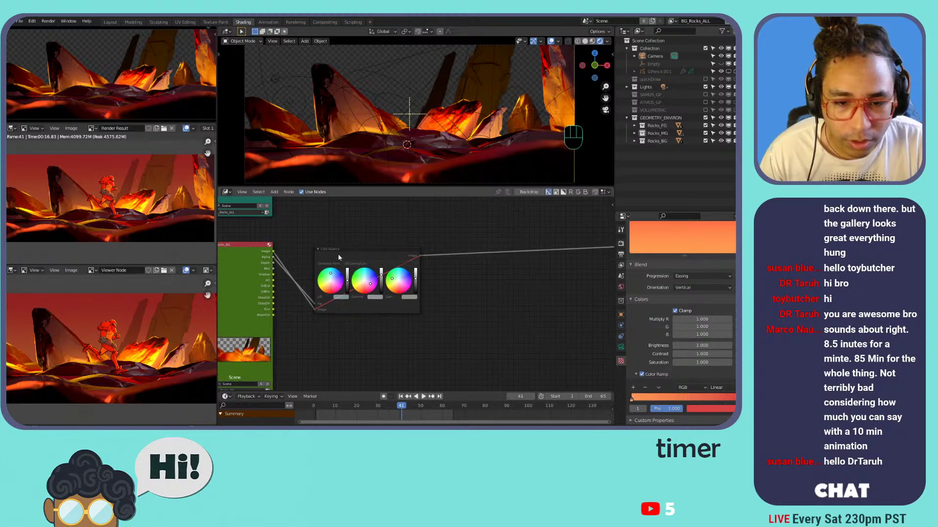
pyautogui.moveTo(339, 253)
pyautogui.mouseDown()
pyautogui.moveTo(360, 228)
pyautogui.moveTo(349, 250)
pyautogui.mouseUp()
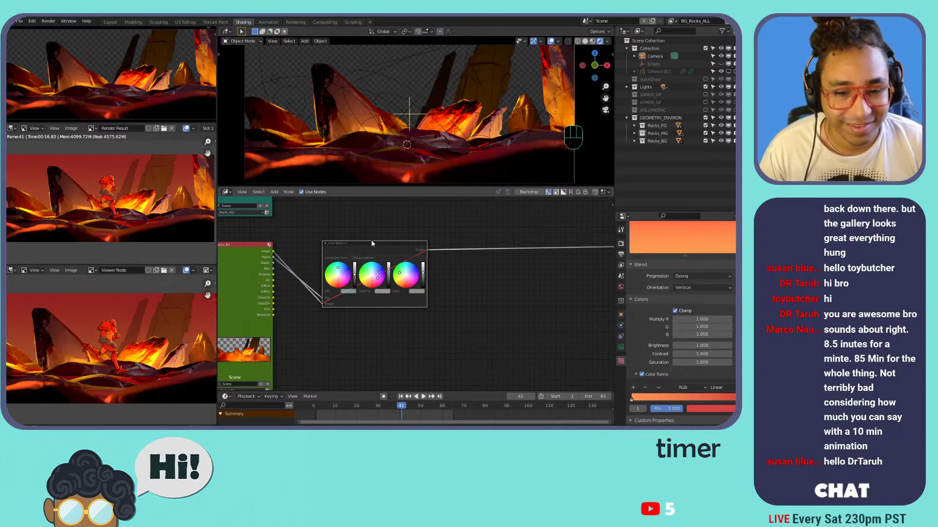
pyautogui.press('m')
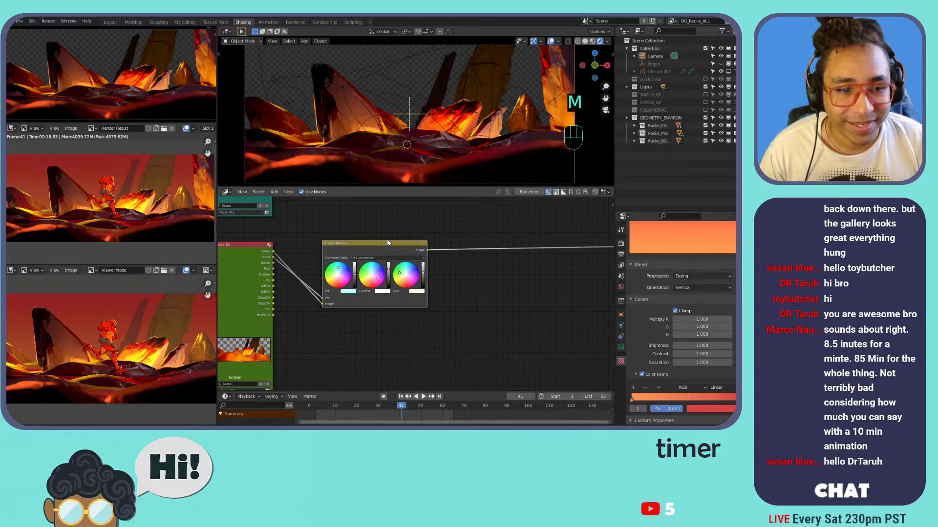
# - Unmute the Color Balance nodes of the midground and foreground rock layers, moving the midground node down near the foreground one
pyautogui.scroll(-3, 388, 239)
pyautogui.press('m')
pyautogui.scroll(1, 415, 267)
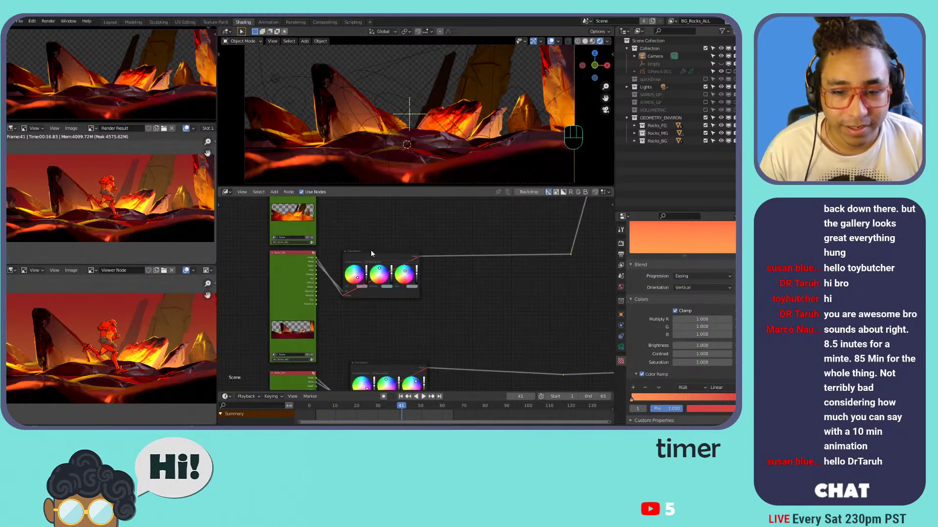
pyautogui.click(372, 253)
pyautogui.press('m')
pyautogui.moveTo(397, 258); pyautogui.dragTo(413, 315)
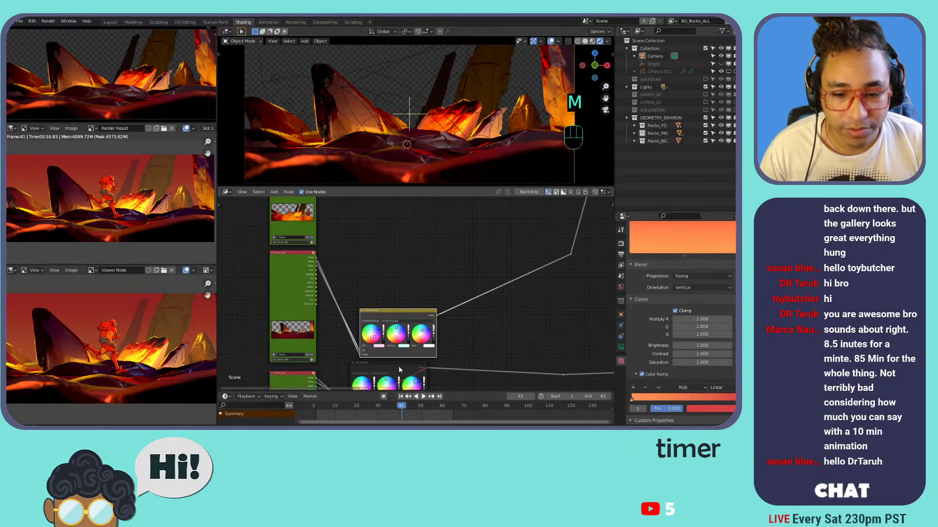
pyautogui.click(398, 365)
pyautogui.press('m')
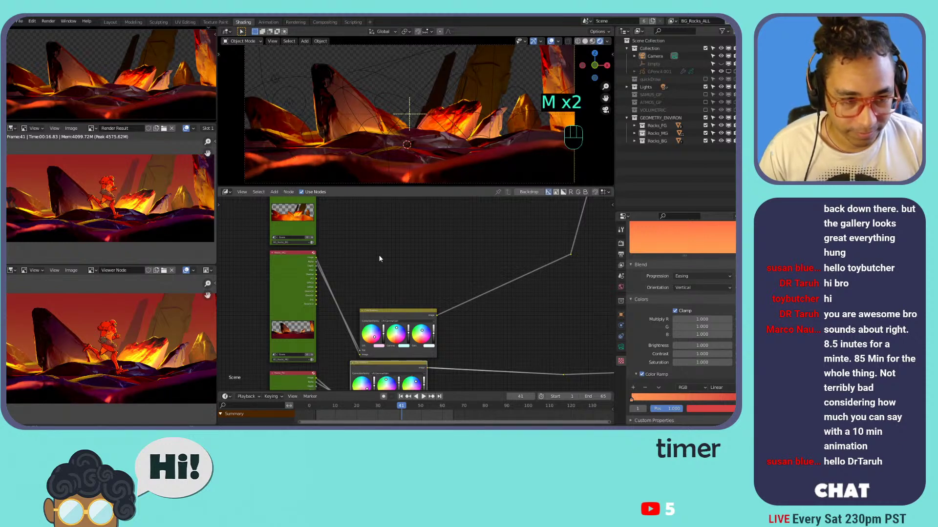
pyautogui.moveTo(378, 258); pyautogui.dragTo(375, 253, button='middle')
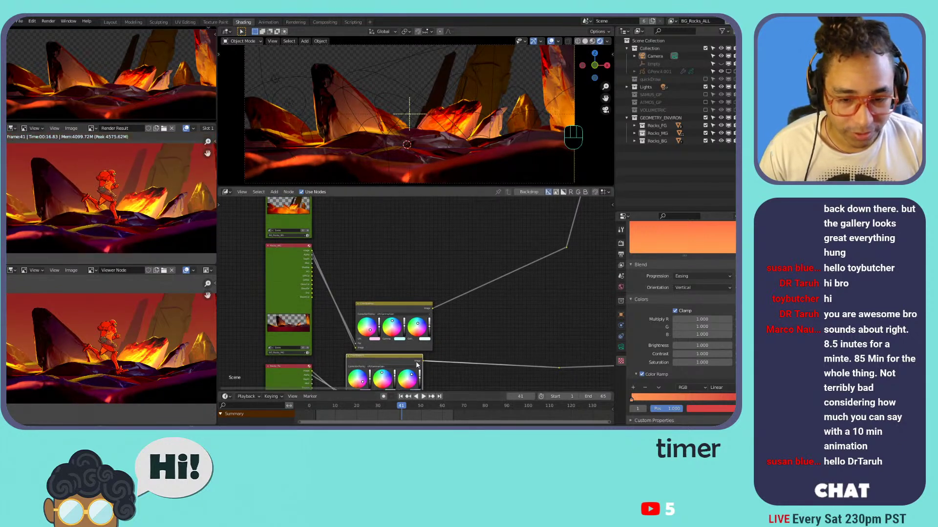
# - Spread out the Color Balance nodes of the foreground, midground and background rock layers so each sits beside its own render layer node
pyautogui.moveTo(412, 372); pyautogui.dragTo(433, 387)
pyautogui.moveTo(384, 304); pyautogui.dragTo(381, 286)
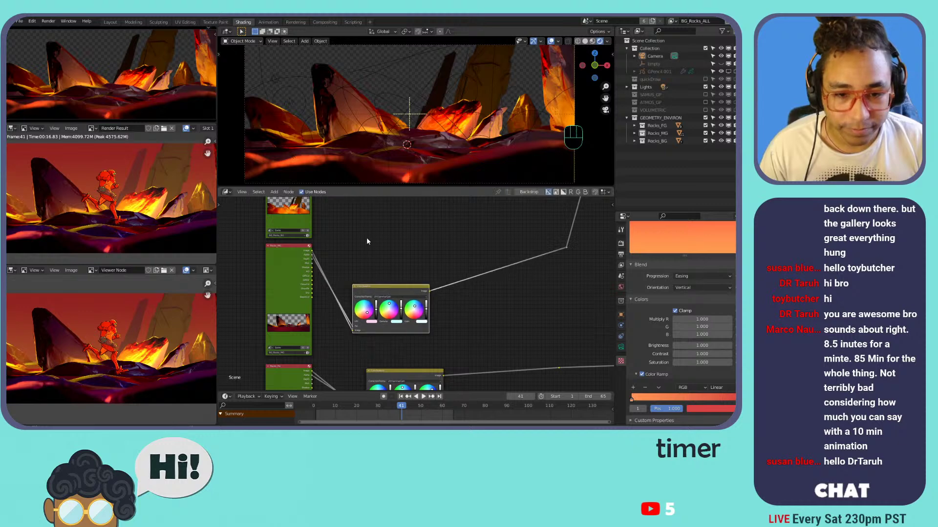
pyautogui.moveTo(368, 241); pyautogui.dragTo(363, 330, button='middle')
pyautogui.moveTo(379, 220); pyautogui.dragTo(378, 233)
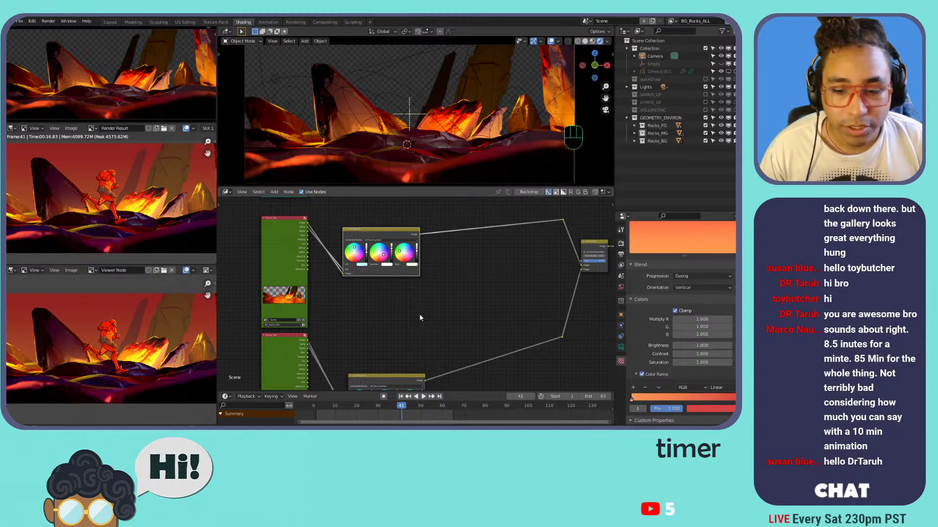
# - Mute the Color Balance nodes of the background, midground and foreground rock layers
pyautogui.press('m')
pyautogui.scroll(-3, 408, 300)
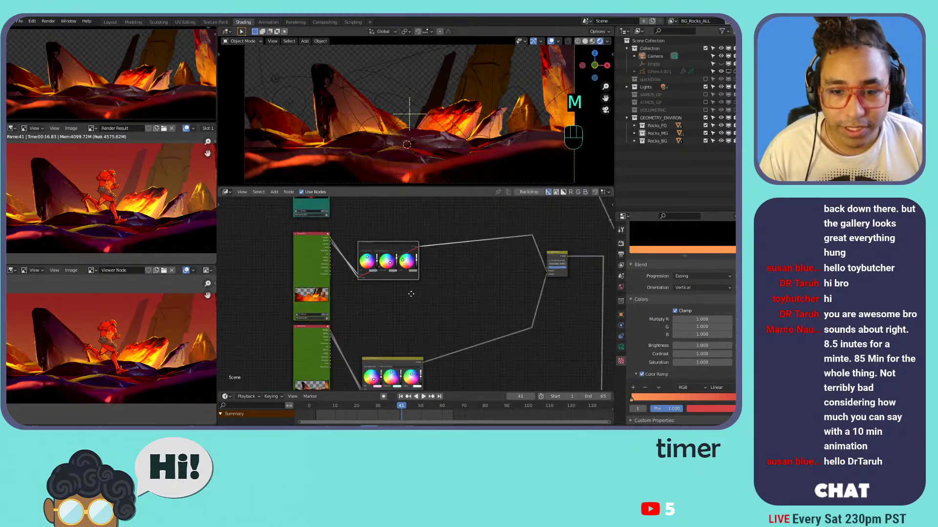
pyautogui.moveTo(410, 293); pyautogui.dragTo(394, 205, button='middle')
pyautogui.press('m')
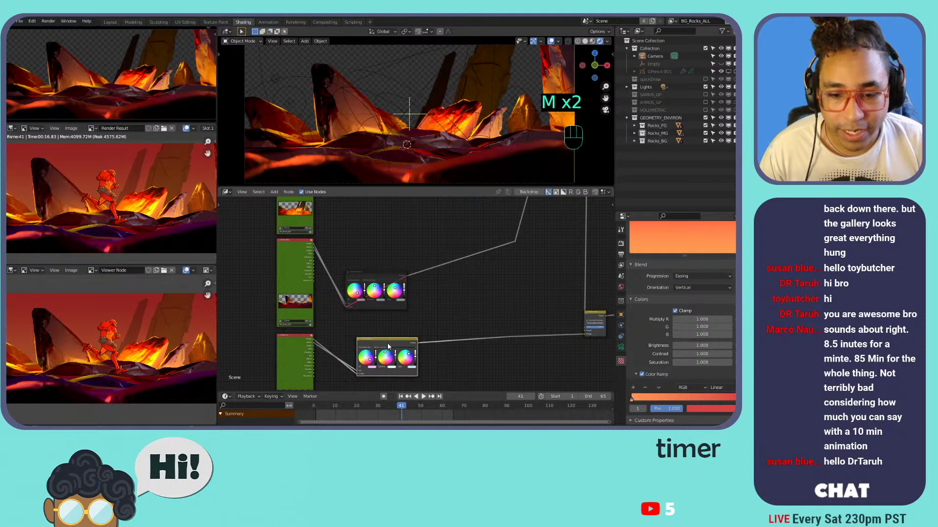
pyautogui.press('m')
# - Go to frame 3 and make Samus the active view layer
pyautogui.click(349, 414)
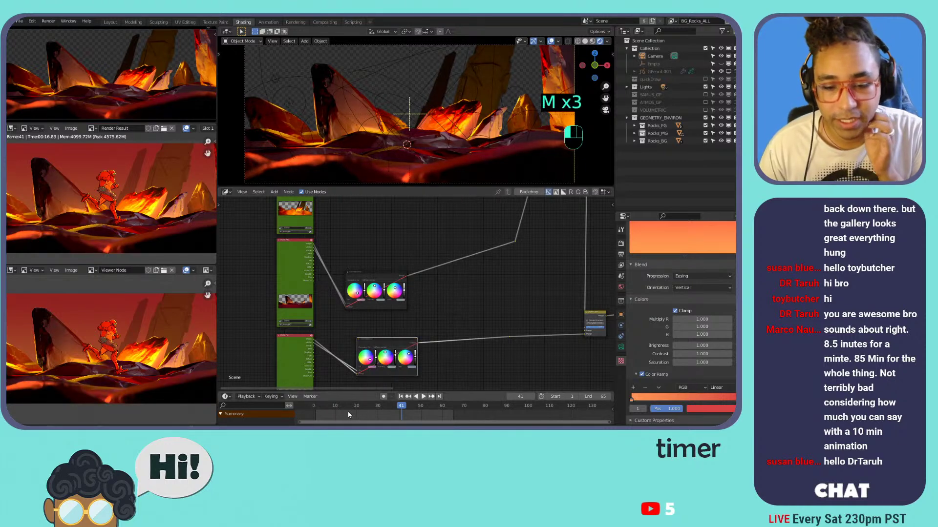
pyautogui.moveTo(337, 410); pyautogui.dragTo(323, 407)
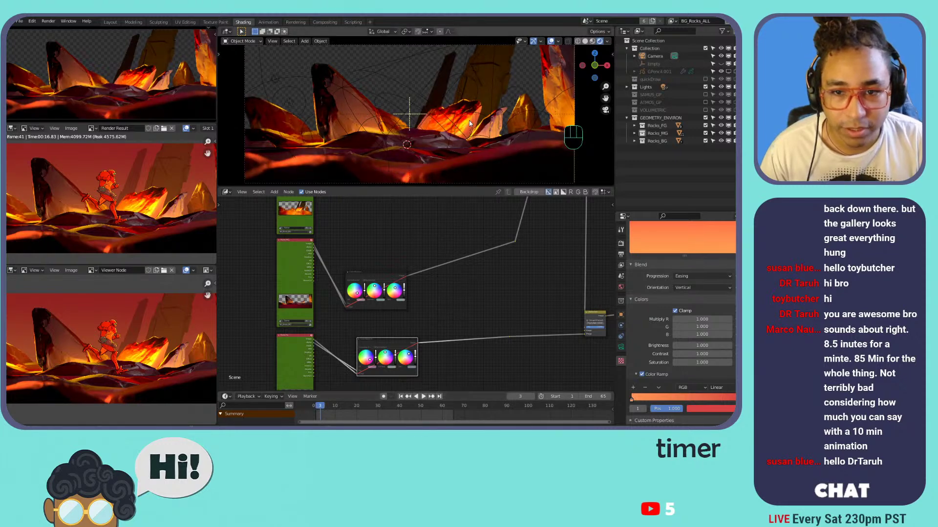
pyautogui.click(674, 22)
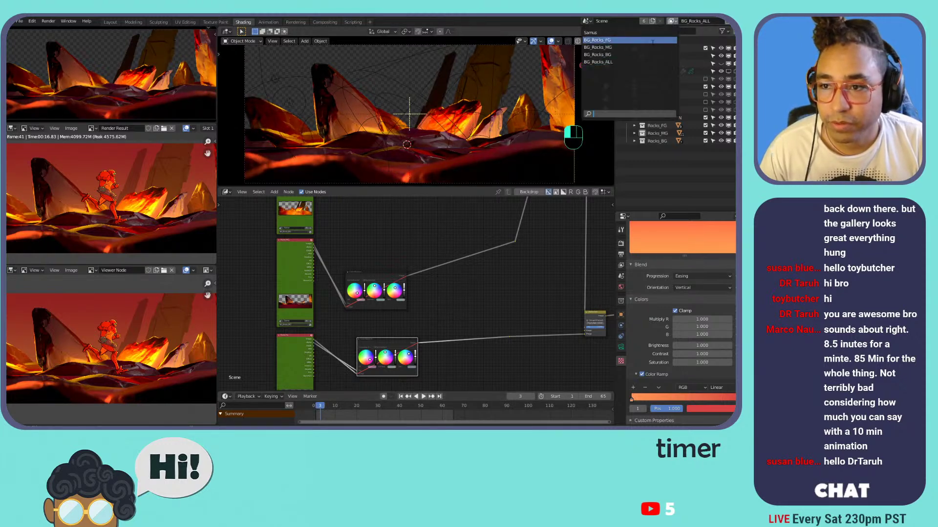
pyautogui.click(617, 33)
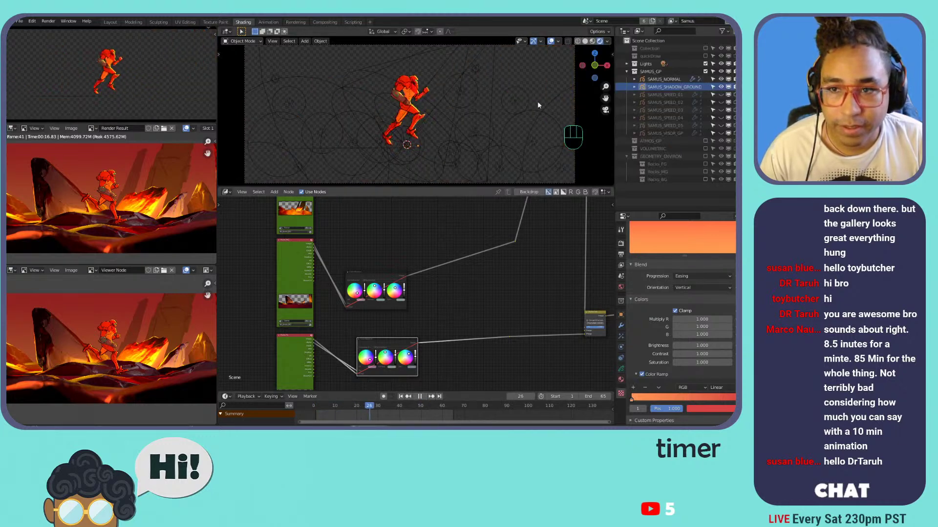
# - Enable the Text Info overlay in the main 3D viewport and set the small camera viewport to Wireframe shading
pyautogui.click(557, 41)
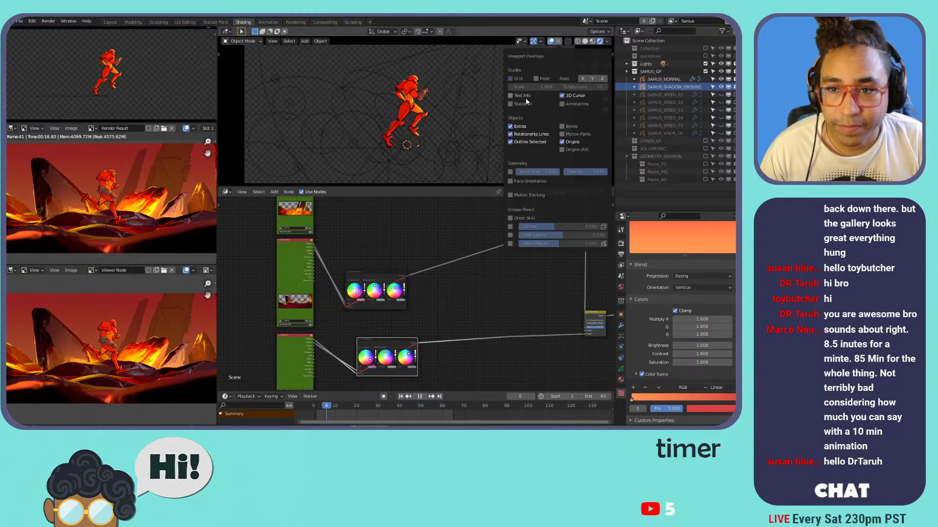
pyautogui.click(523, 97)
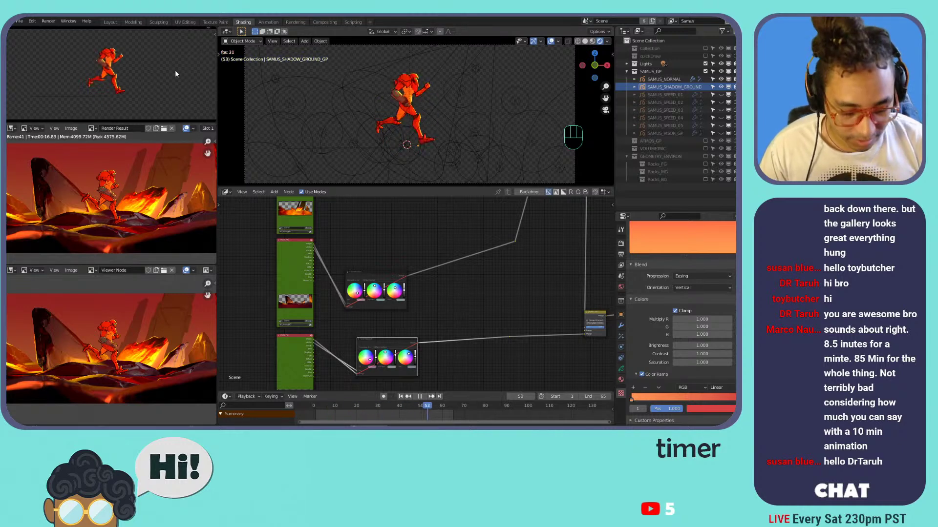
pyautogui.press('z')
pyautogui.press('z')
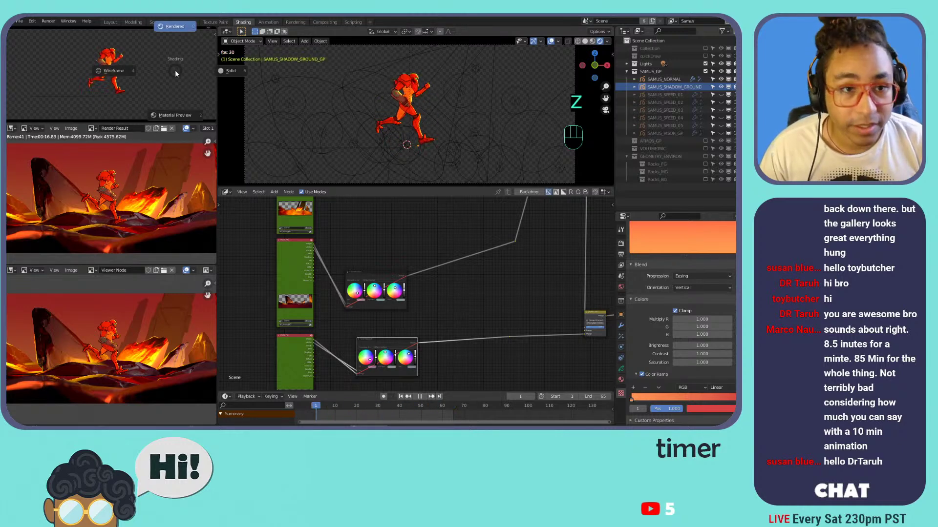
pyautogui.click(110, 71)
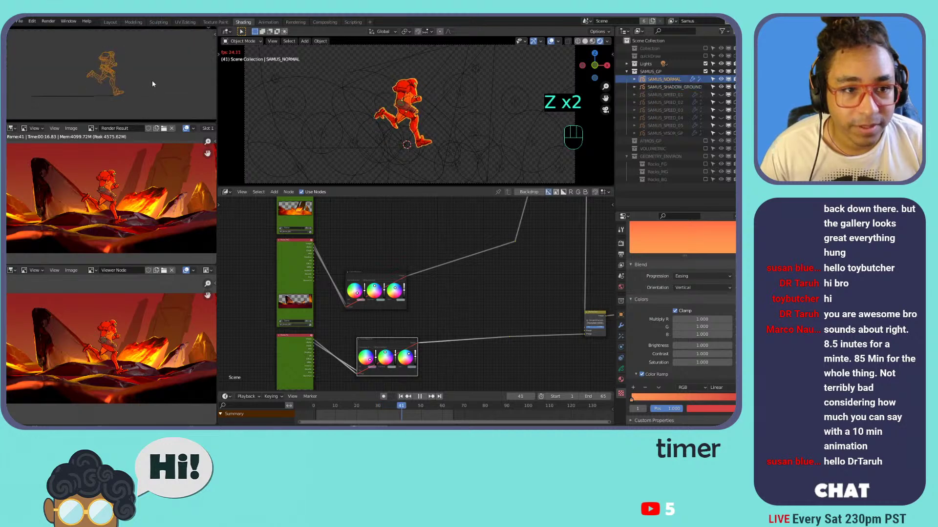
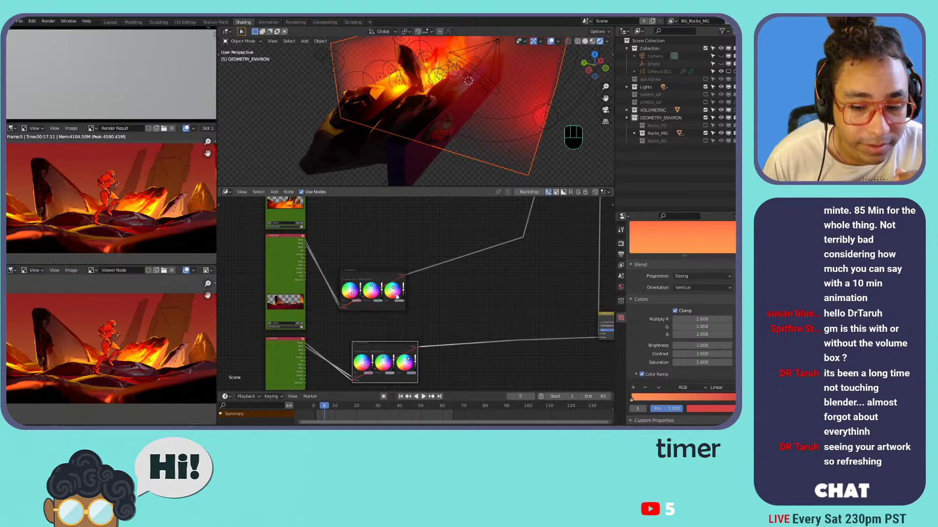
# - Examine the render result up close and the midground rock layer's Color Balance node
pyautogui.scroll(4, 96, 178)
pyautogui.scroll(-6, 97, 178)
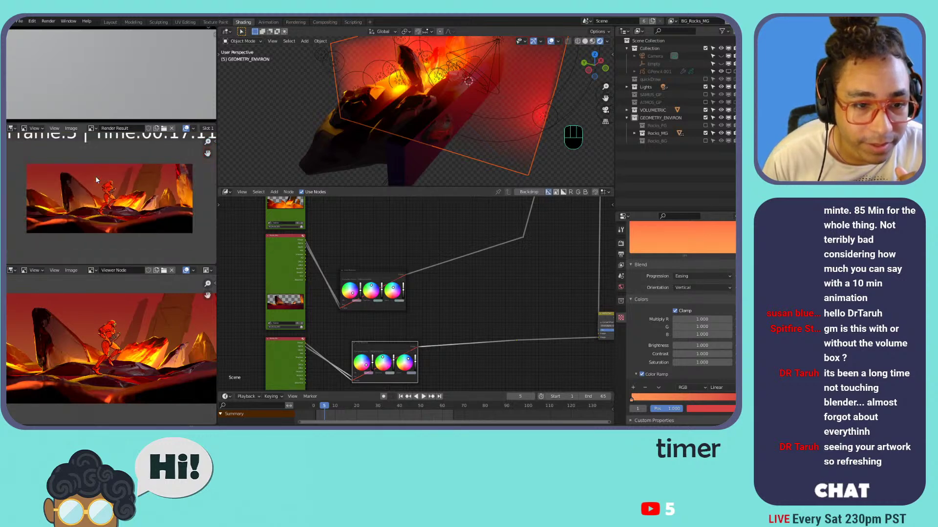
pyautogui.scroll(2, 96, 178)
pyautogui.scroll(1, 96, 179)
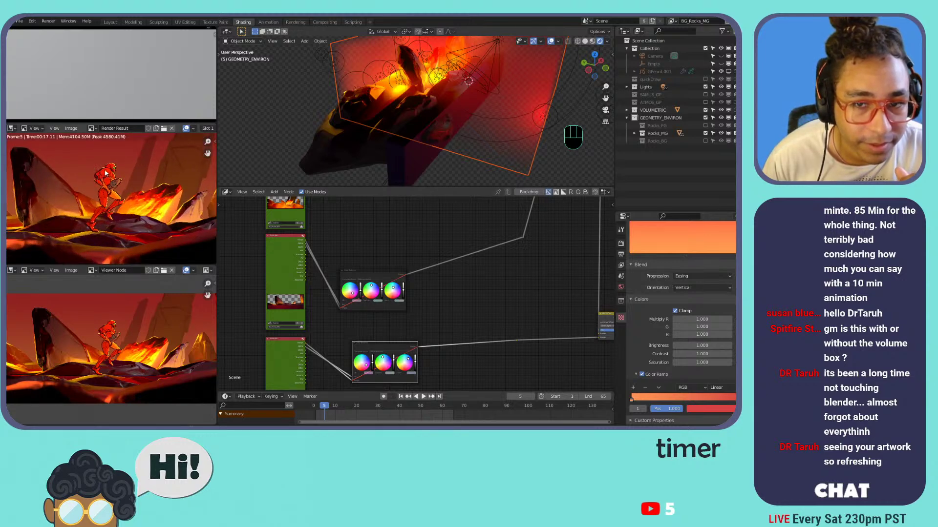
pyautogui.scroll(3, 318, 239)
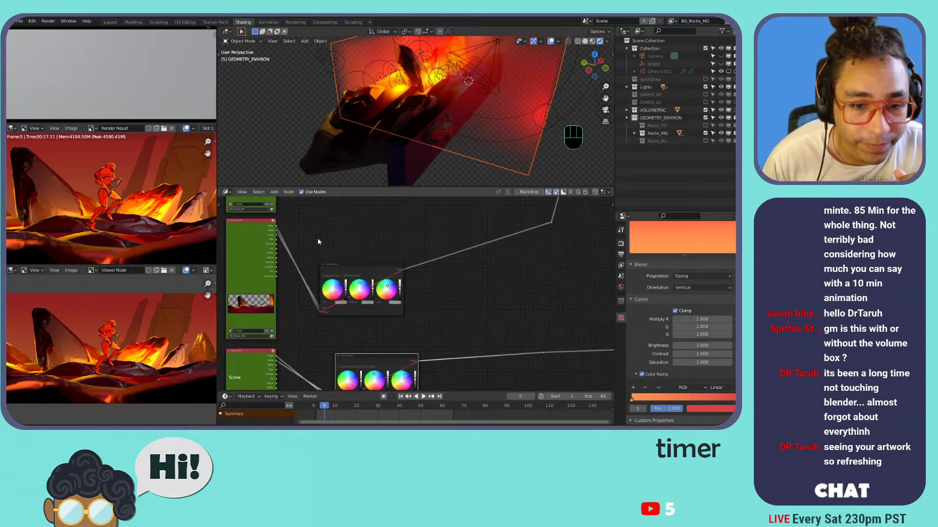
pyautogui.scroll(2, 281, 236)
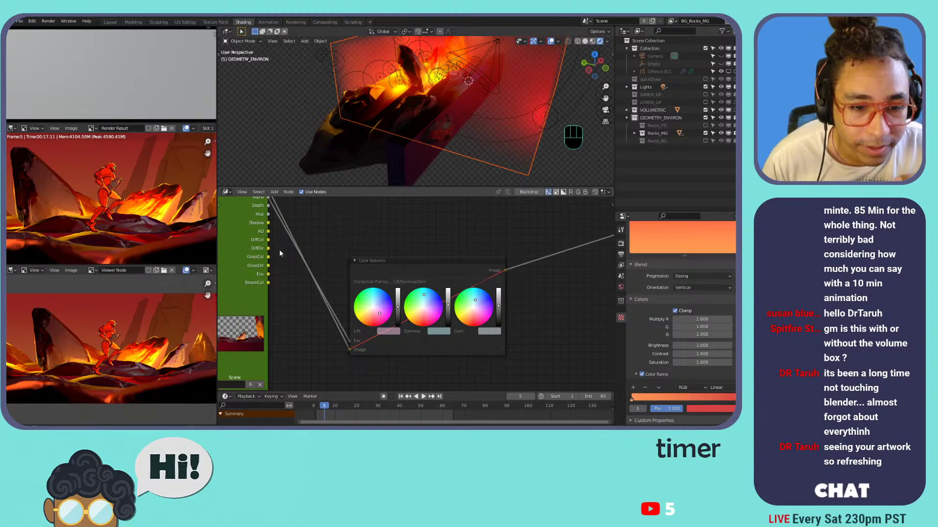
# - Review the render passes of the BG_Rocks_MG view layer and compare them with the outputs of the Rocks_MG node
pyautogui.click(620, 265)
pyautogui.click(620, 265)
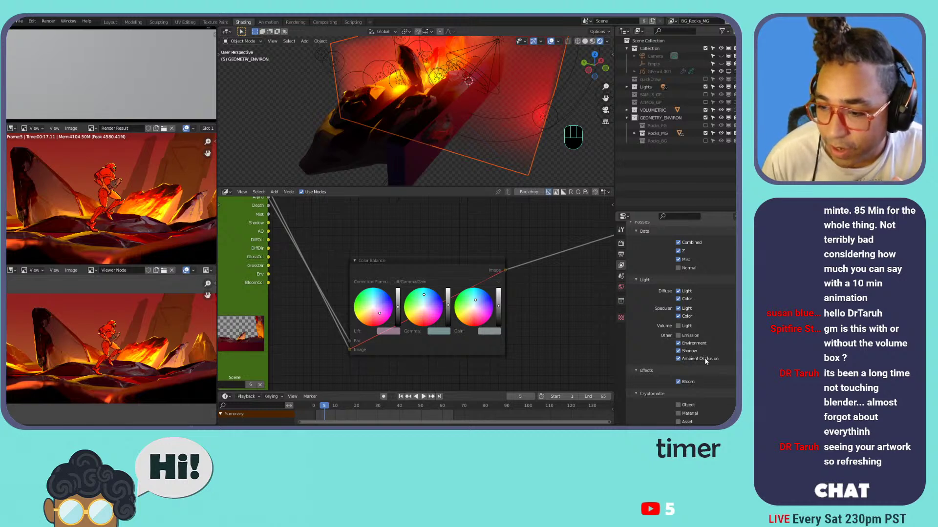
pyautogui.scroll(-3, 696, 324)
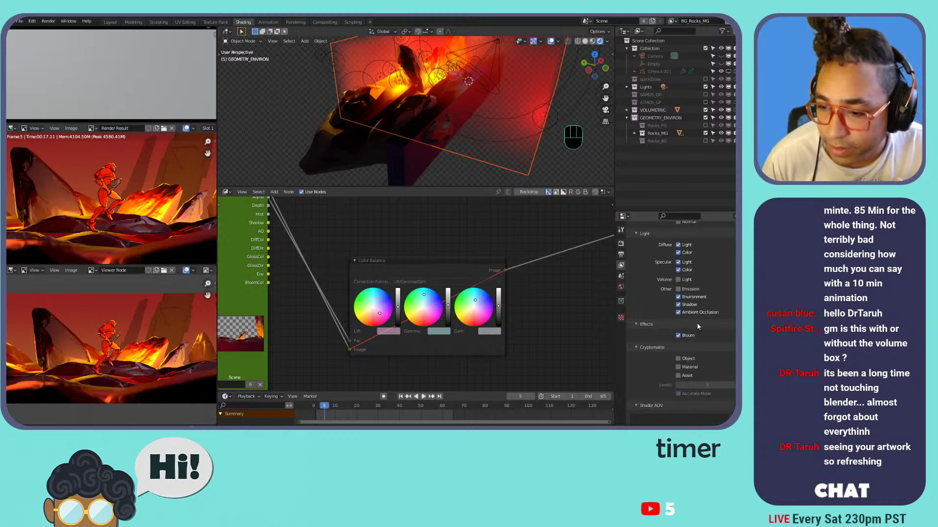
pyautogui.scroll(4, 696, 321)
pyautogui.scroll(-3, 312, 250)
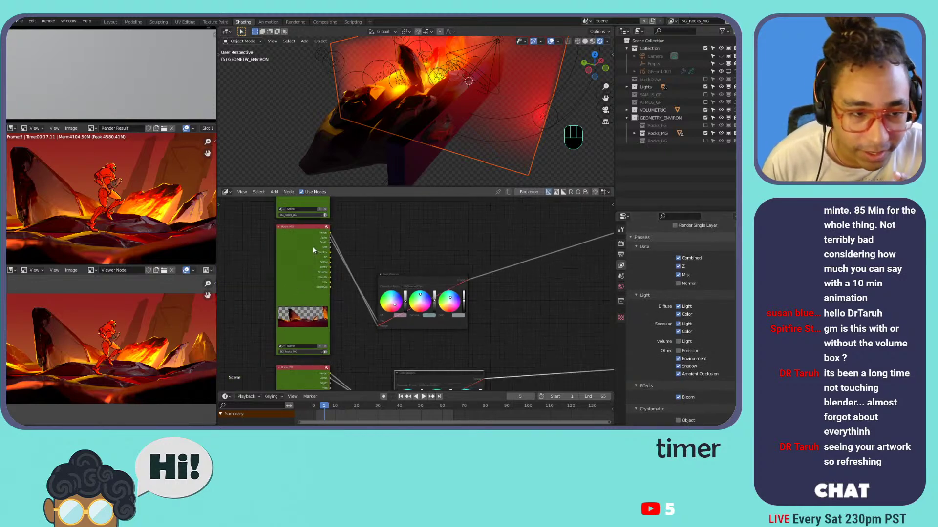
pyautogui.scroll(-2, 314, 249)
pyautogui.scroll(6, 315, 238)
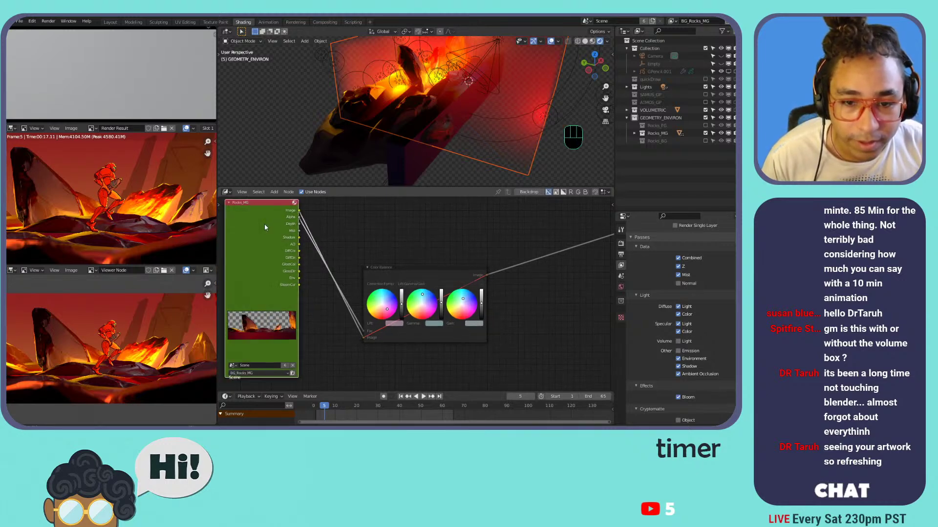
pyautogui.scroll(-7, 482, 259)
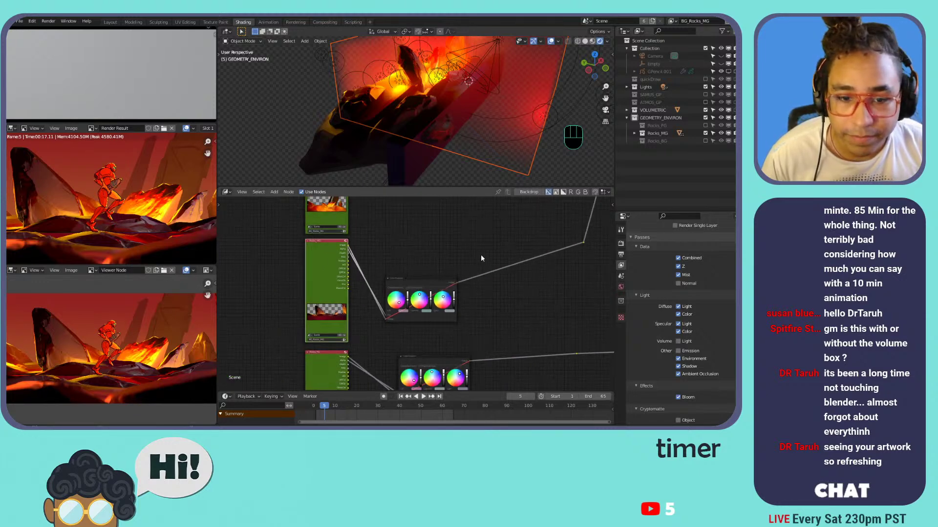
# - Add a Reroute point above the midground Color Balance node and link the Rocks_MG node's Env output to it
pyautogui.scroll(-10, 482, 258)
pyautogui.moveTo(479, 260); pyautogui.dragTo(341, 257, button='middle')
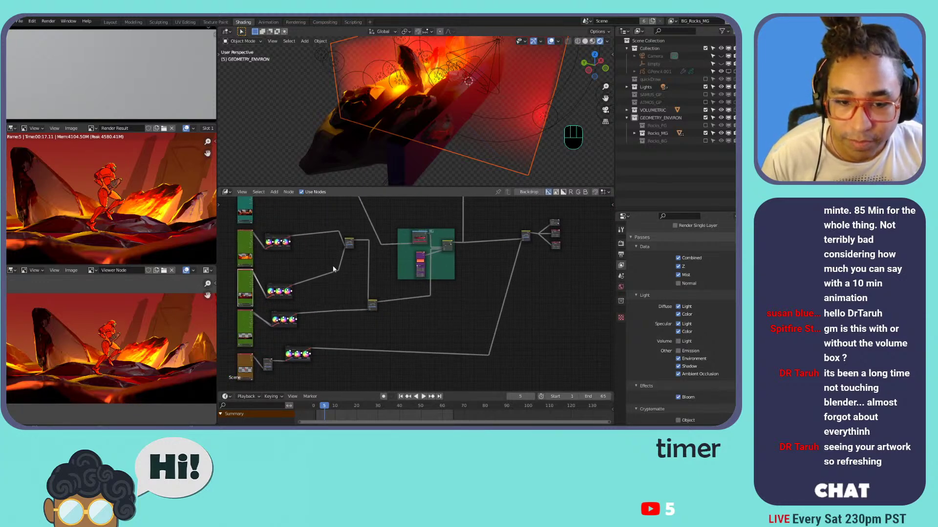
pyautogui.scroll(8, 337, 279)
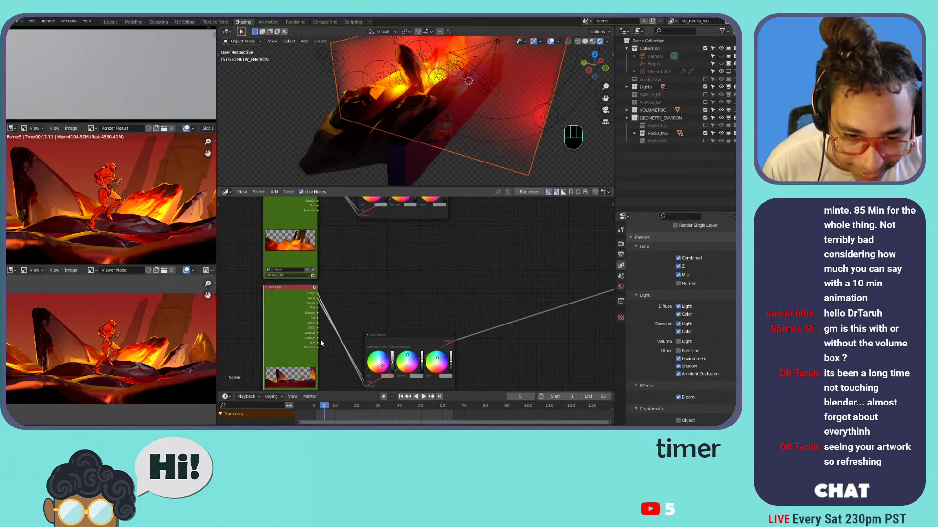
pyautogui.moveTo(318, 344); pyautogui.dragTo(516, 261)
pyautogui.hotkey('shift', 'a')
pyautogui.moveTo(425, 357)
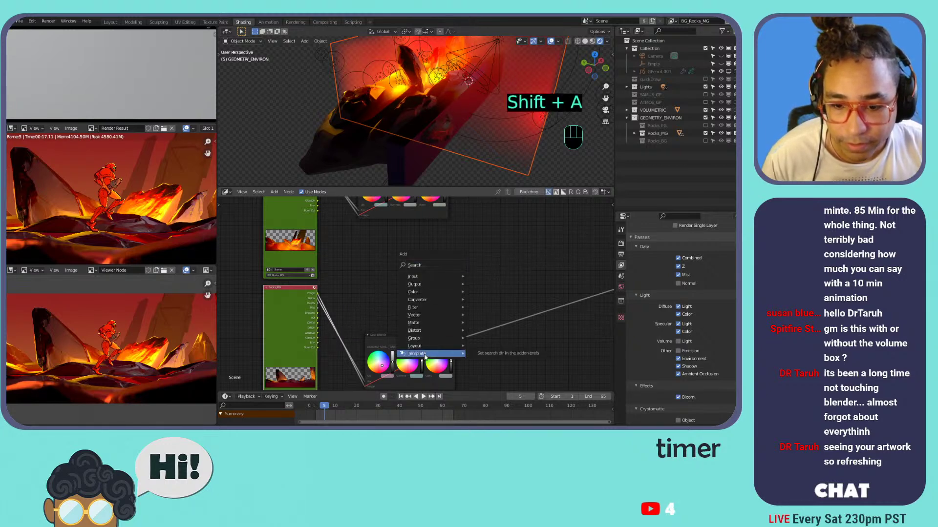
pyautogui.click(496, 356)
pyautogui.click(470, 283)
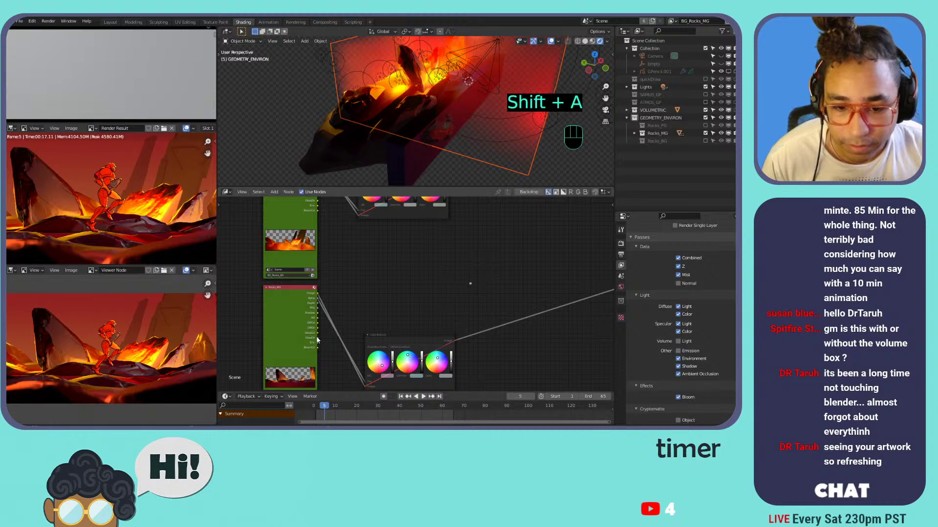
pyautogui.moveTo(319, 340); pyautogui.dragTo(470, 283)
# - Move the new Reroute near the final Alpha Over node and link it to the reroute feeding the output nodes
pyautogui.scroll(-3, 518, 277)
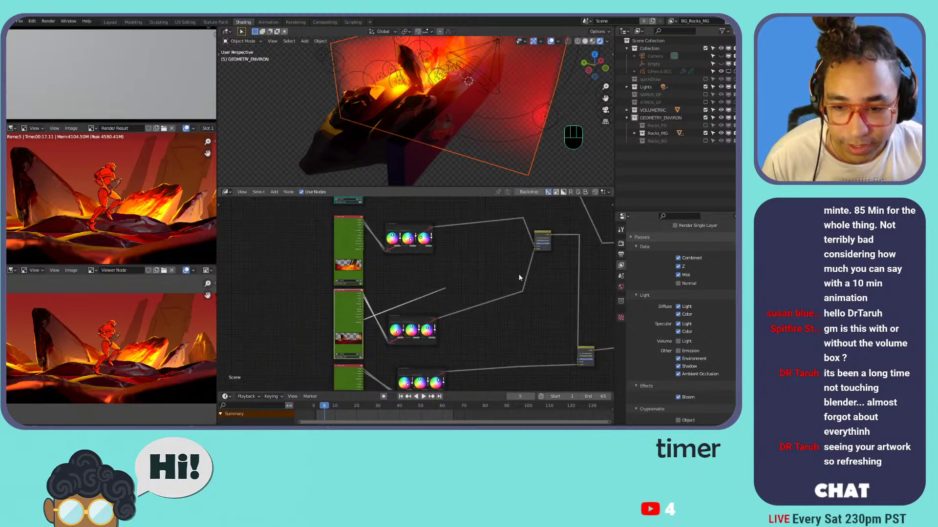
pyautogui.moveTo(519, 278); pyautogui.dragTo(311, 267, button='middle')
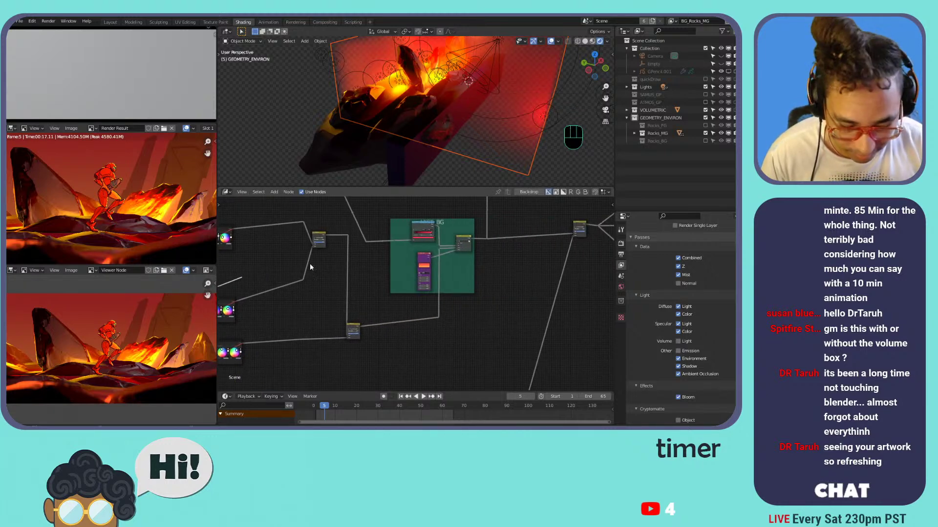
pyautogui.press('g')
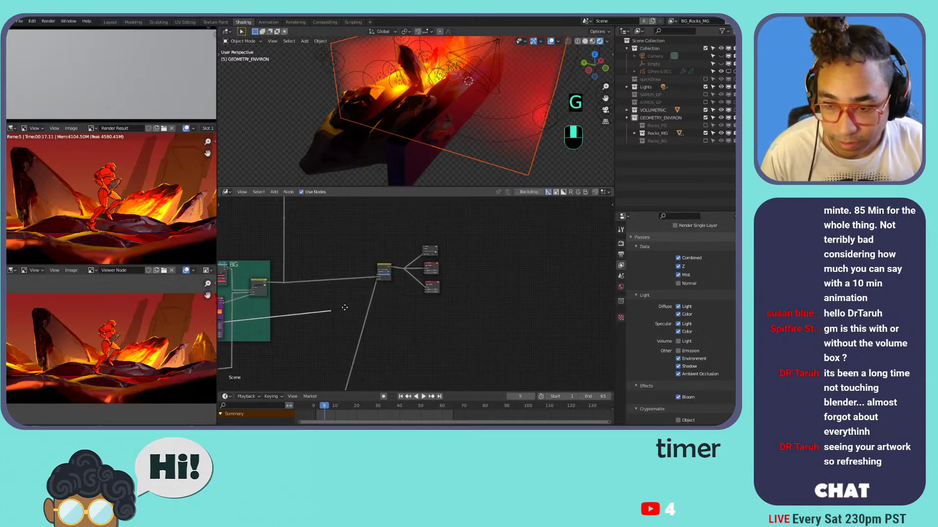
pyautogui.scroll(8, 349, 311)
pyautogui.moveTo(380, 297); pyautogui.dragTo(536, 299, button='middle')
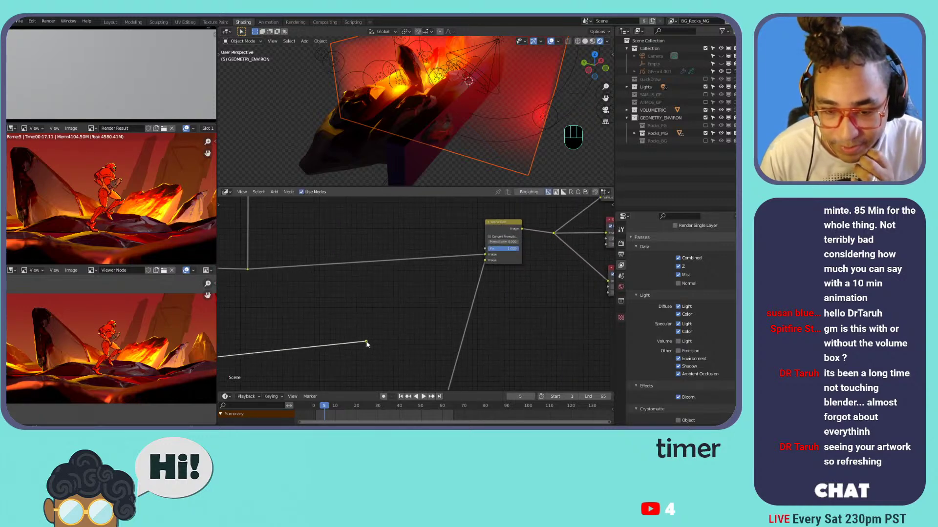
pyautogui.moveTo(368, 345); pyautogui.dragTo(554, 234)
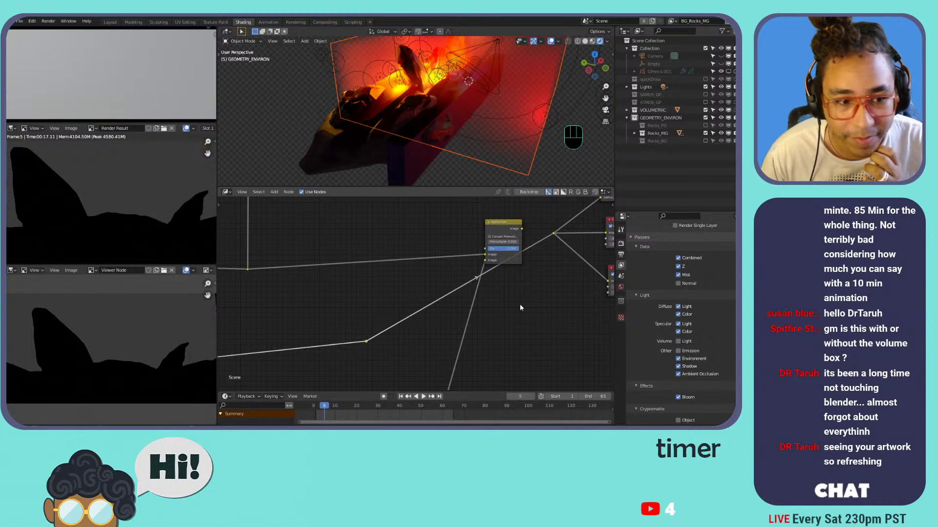
# - Add a Normalize node and insert it into the Env link leaving the Rocks_MG node
pyautogui.scroll(-6, 373, 279)
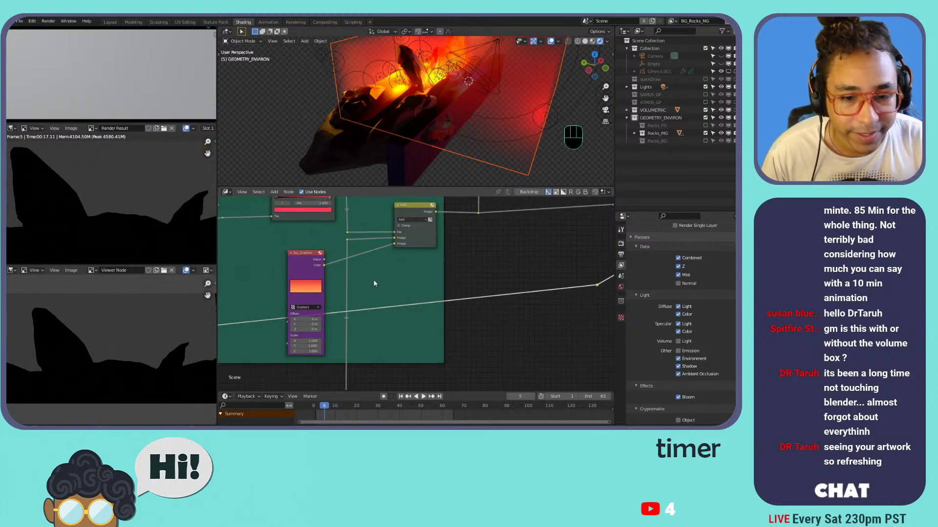
pyautogui.scroll(5, 288, 271)
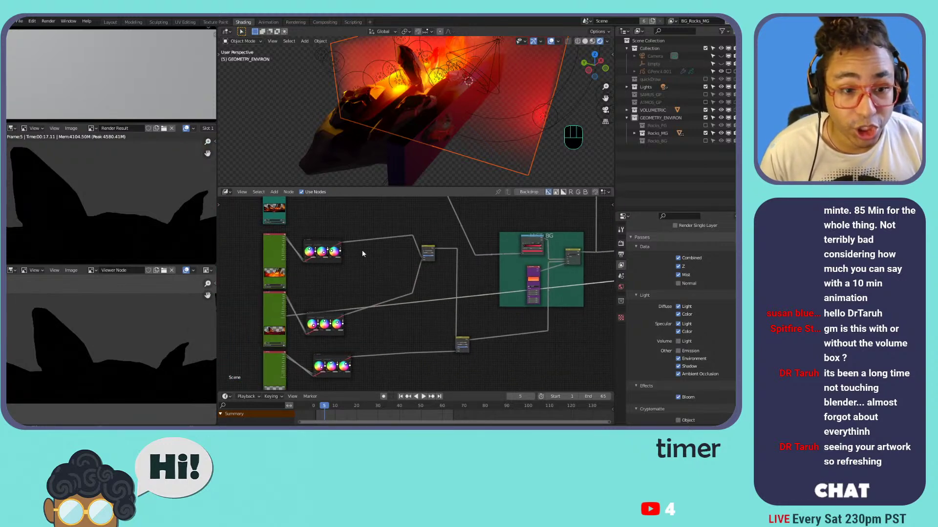
pyautogui.scroll(3, 357, 271)
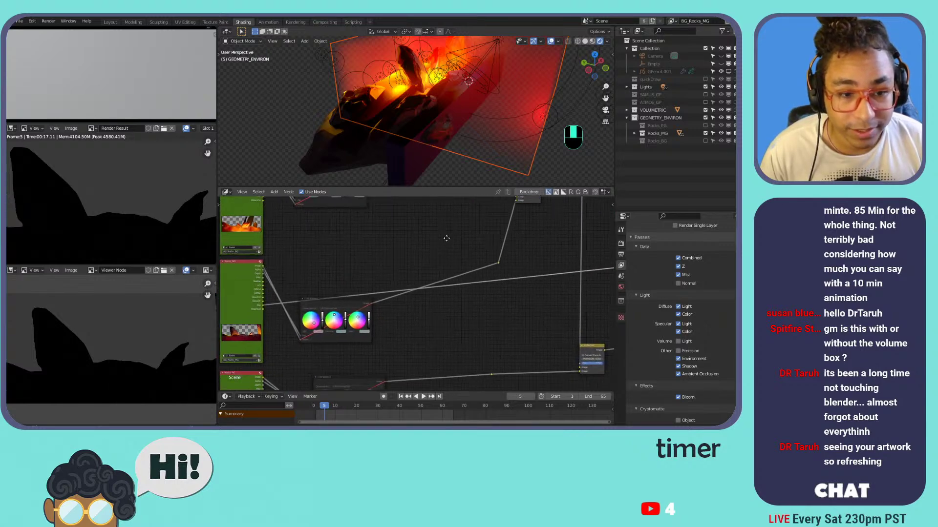
pyautogui.scroll(1, 405, 241)
pyautogui.hotkey('shift', 'a')
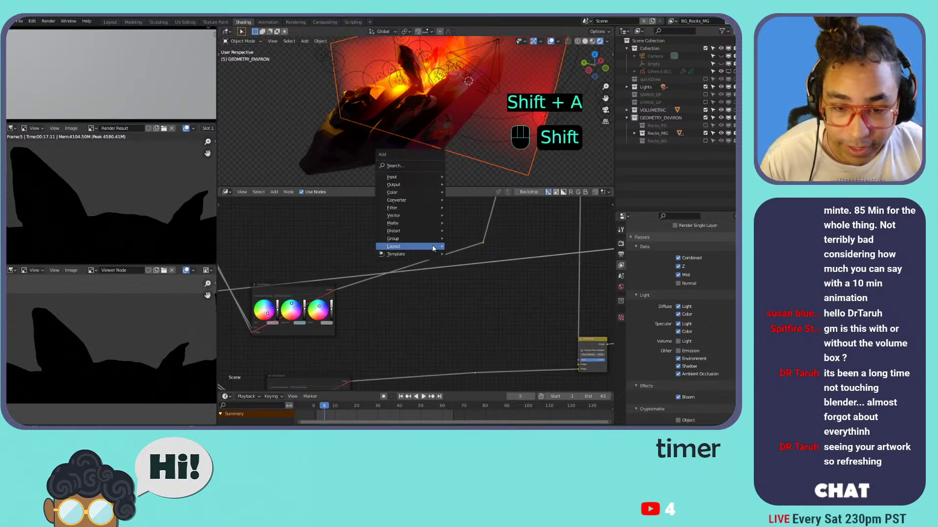
pyautogui.moveTo(418, 200)
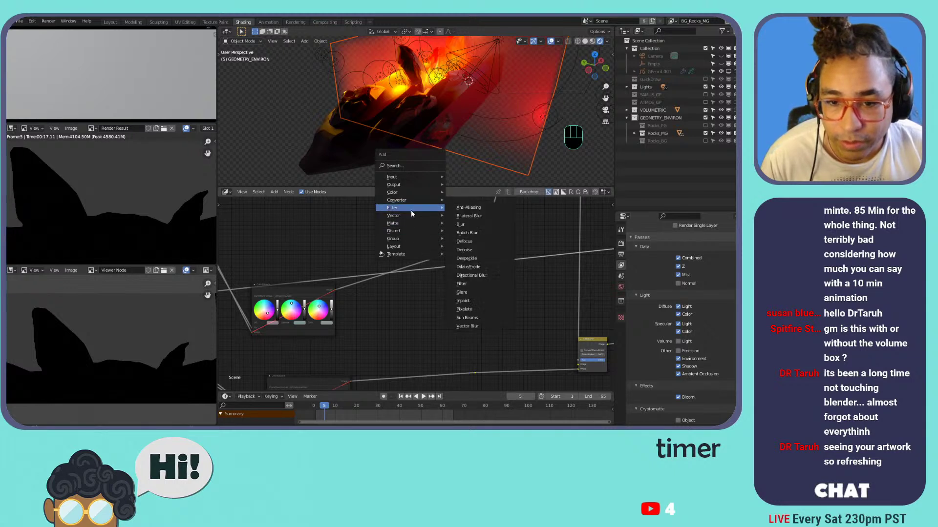
pyautogui.moveTo(441, 216)
pyautogui.click(466, 241)
pyautogui.click(470, 265)
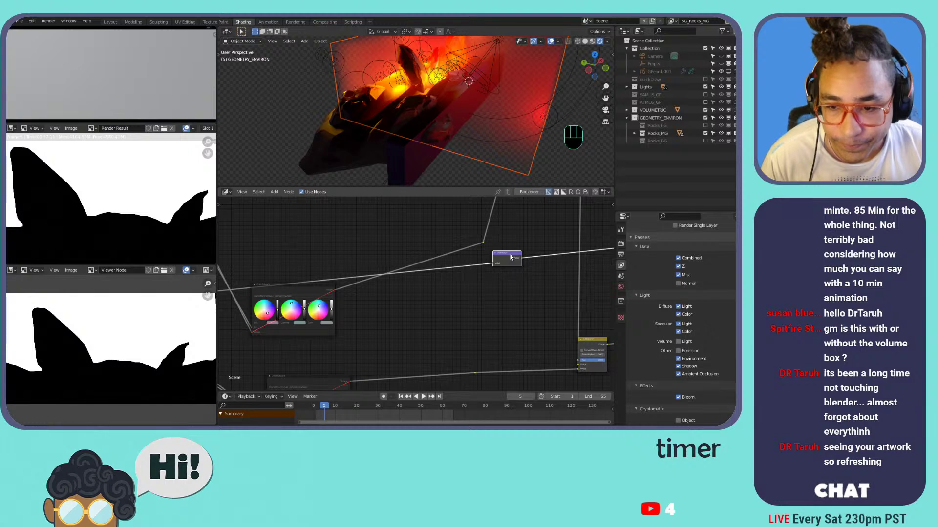
# - Mute and unmute the Normalize node repeatedly to compare its effect on the Env pass in the viewer
pyautogui.press('m')
pyautogui.press('m')
pyautogui.press('m')
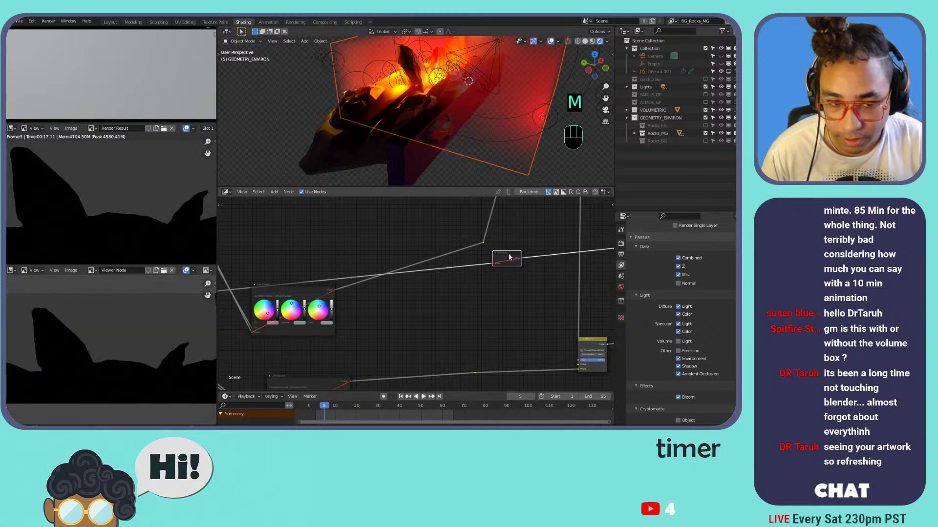
pyautogui.press('m')
pyautogui.press('m')
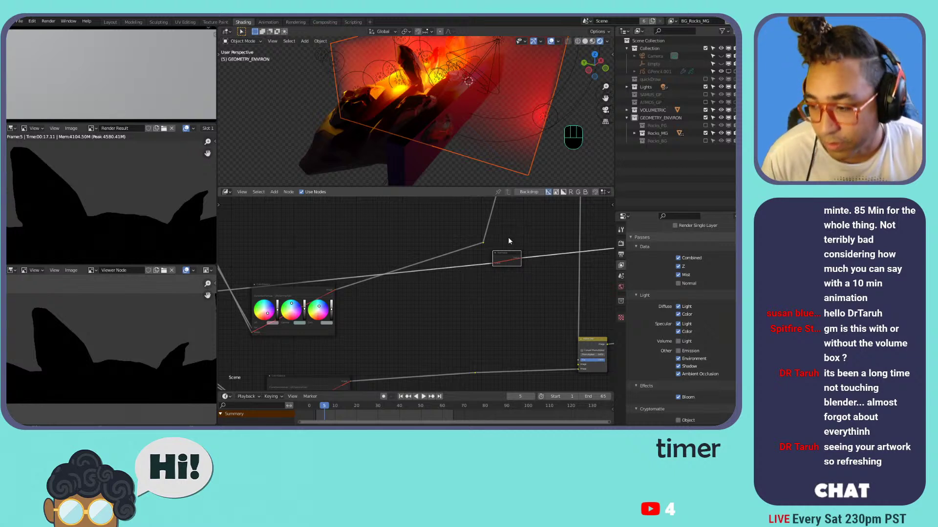
pyautogui.scroll(1, 508, 239)
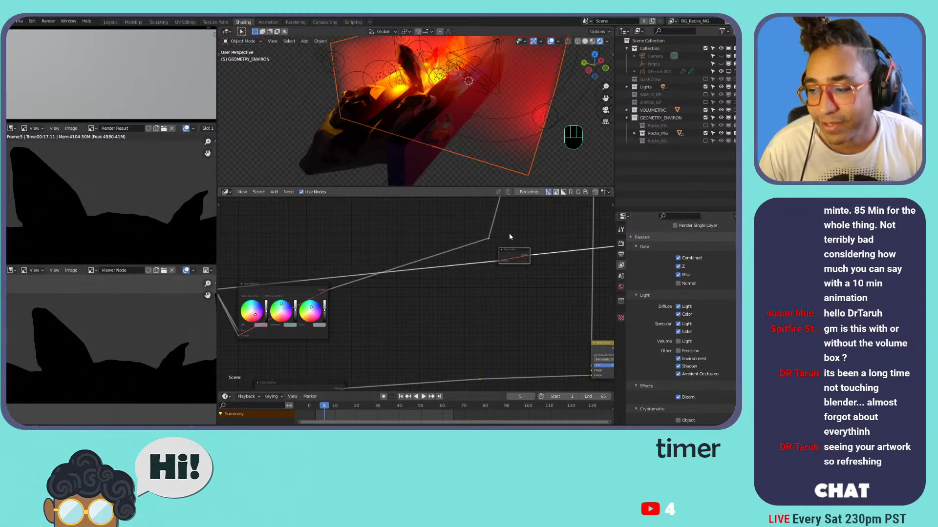
pyautogui.scroll(-5, 510, 236)
pyautogui.scroll(3, 461, 242)
pyautogui.scroll(-3, 456, 243)
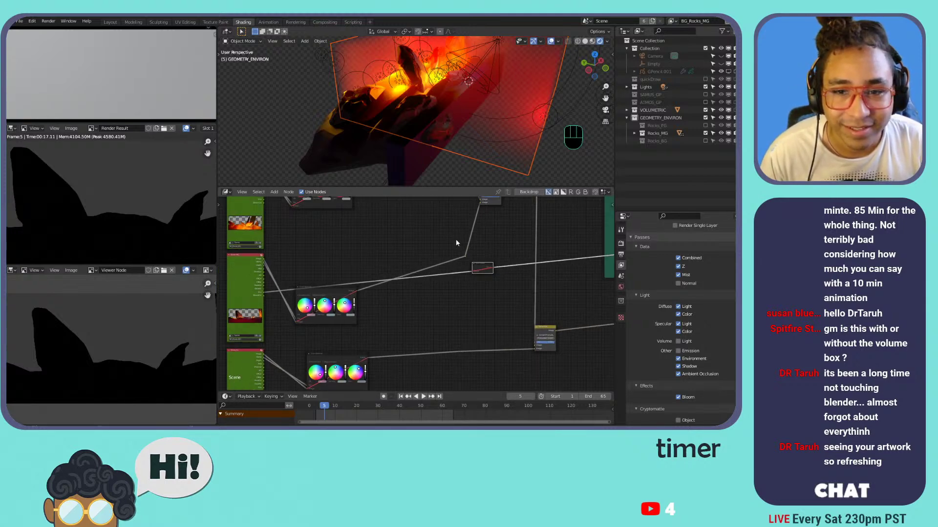
pyautogui.scroll(-1, 456, 240)
pyautogui.keyDown('shift'); pyautogui.moveTo(489, 96); pyautogui.dragTo(414, 96, button='middle'); pyautogui.keyUp('shift')
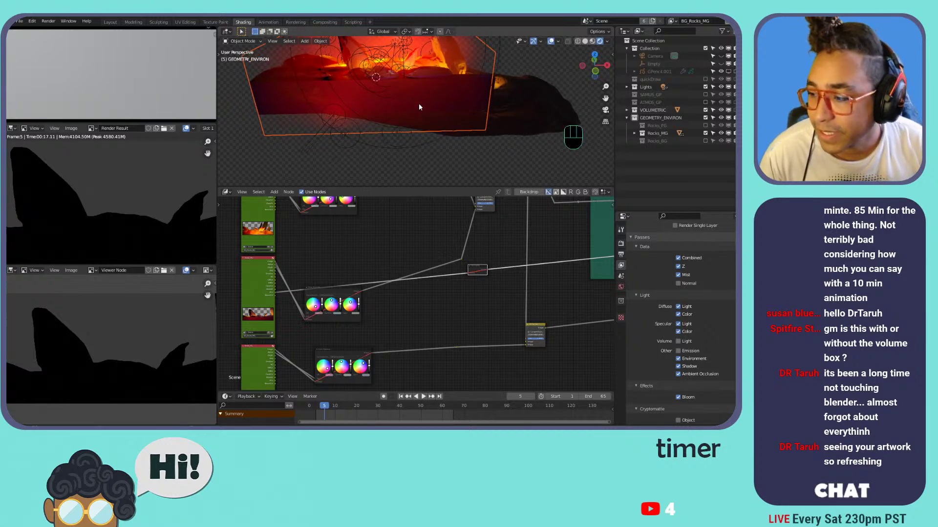
# - Unmute the Normalize node on the Env link and delete it
pyautogui.click(483, 265)
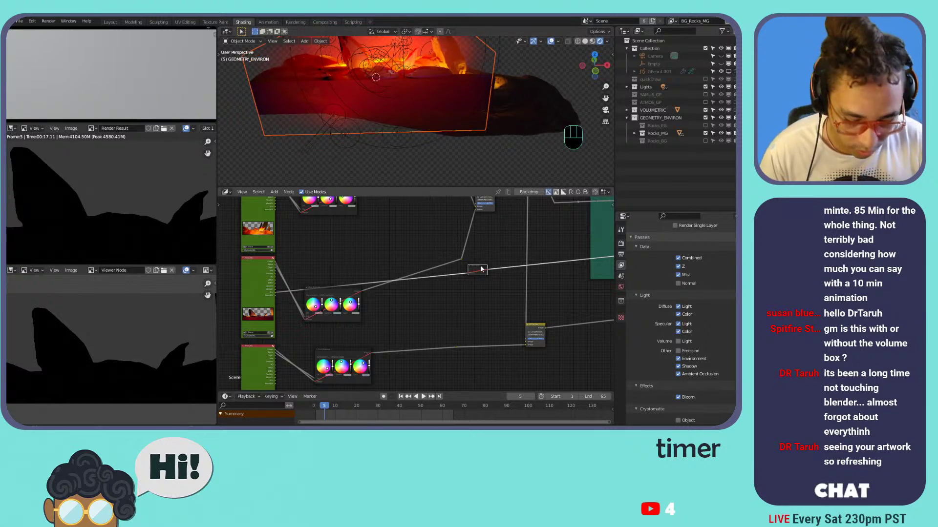
pyautogui.press('m')
pyautogui.scroll(3, 481, 267)
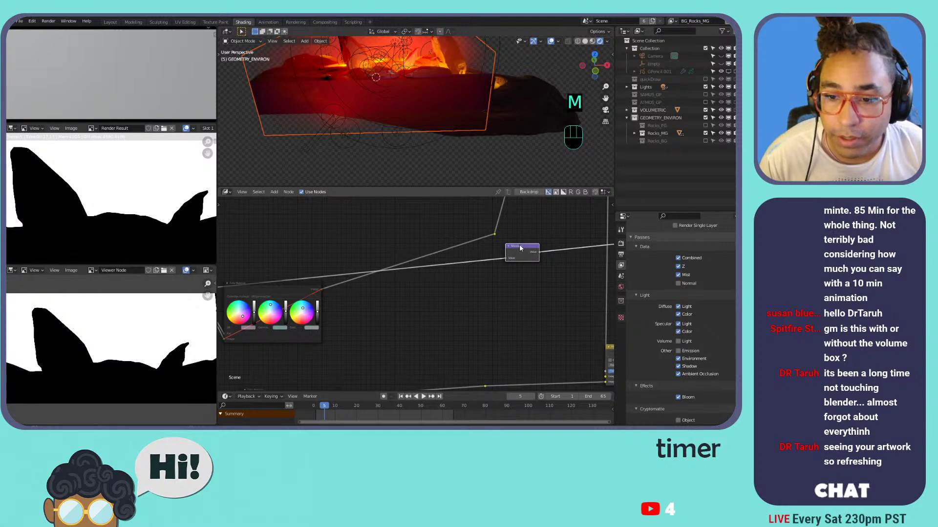
pyautogui.press('x')
pyautogui.scroll(-2, 510, 250)
pyautogui.scroll(-4, 510, 253)
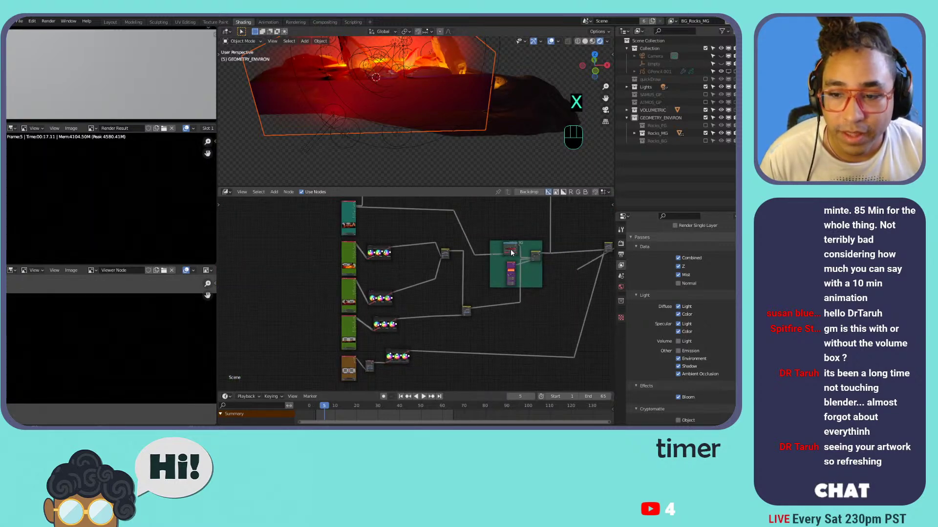
pyautogui.scroll(5, 325, 253)
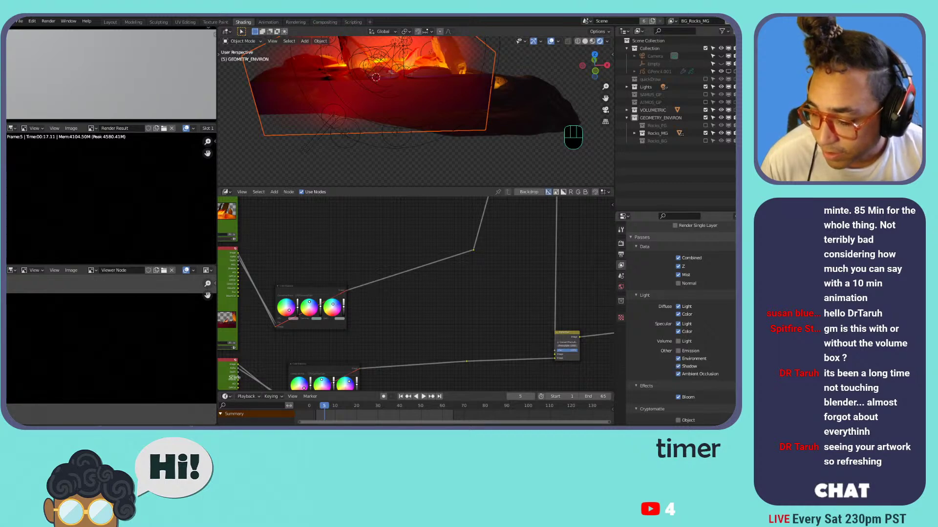
# - Switch to the web browser and bring up the Passes page of the Blender Manual
pyautogui.hotkey('alt', 'Tab')
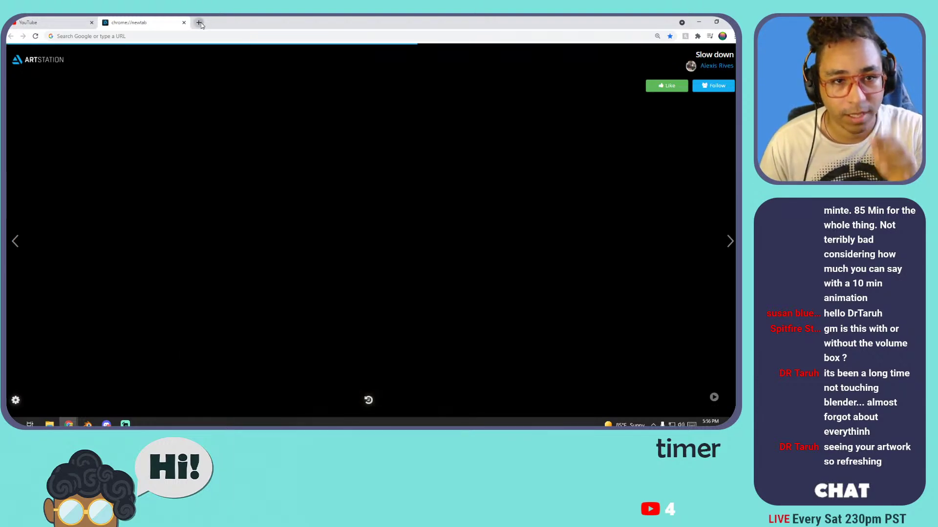
pyautogui.click(197, 23)
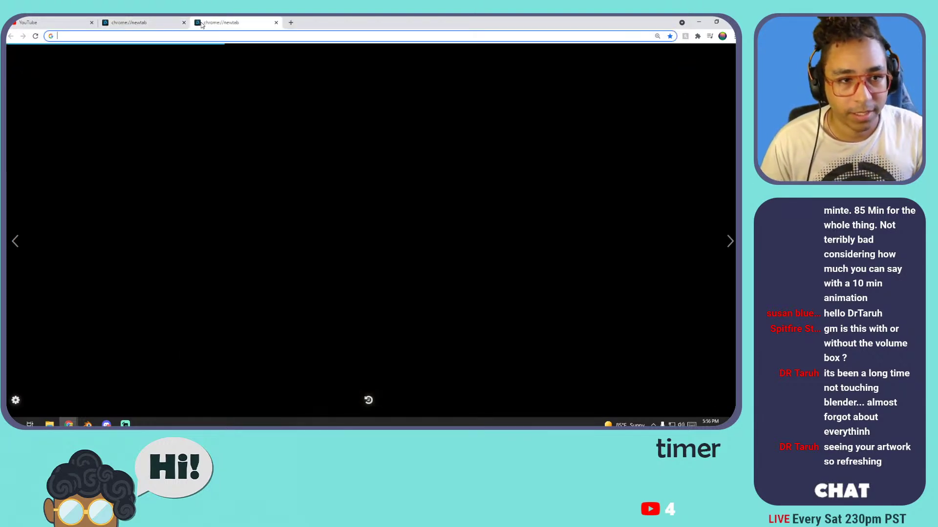
pyautogui.hotkey('alt', 'Tab')
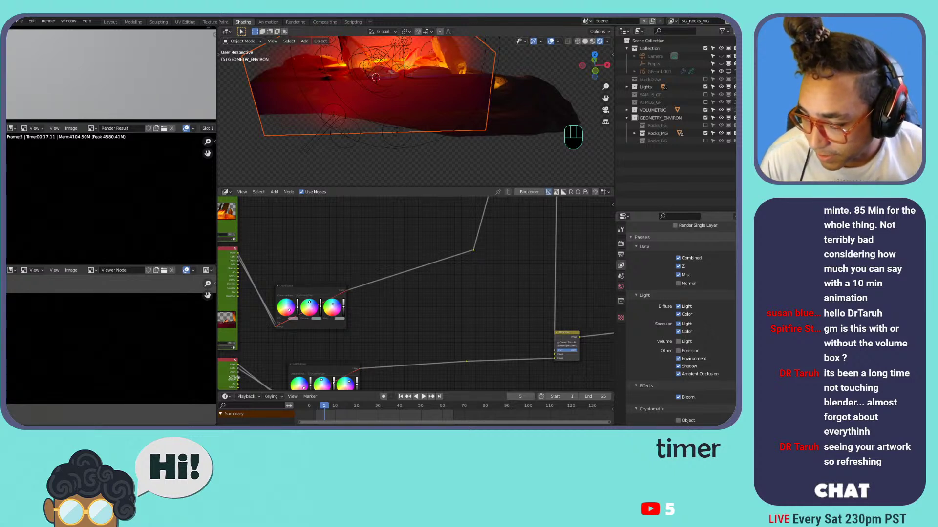
pyautogui.hotkey('alt', 'Tab')
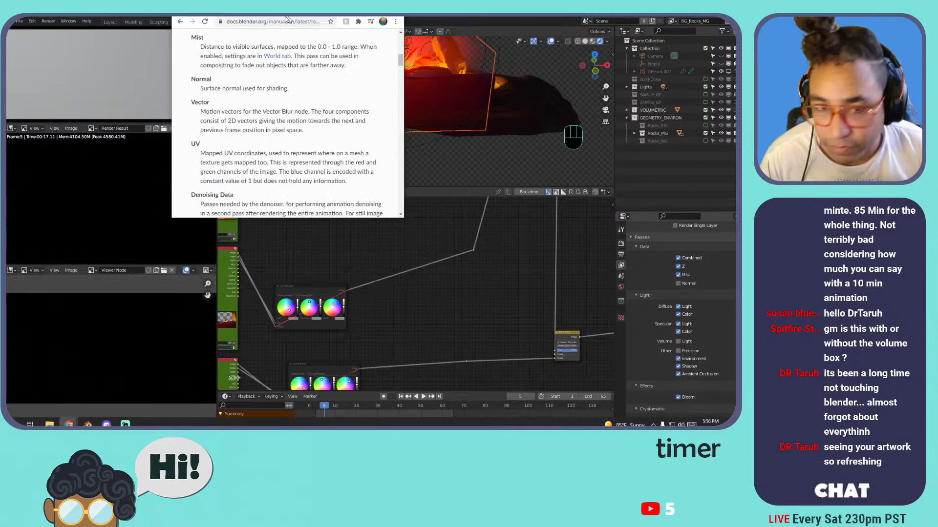
# - Read through the Passes page, covering the Data and Light pass descriptions and the Cycles and Eevee combining diagrams
pyautogui.scroll(-5, 276, 199)
pyautogui.scroll(-4, 276, 199)
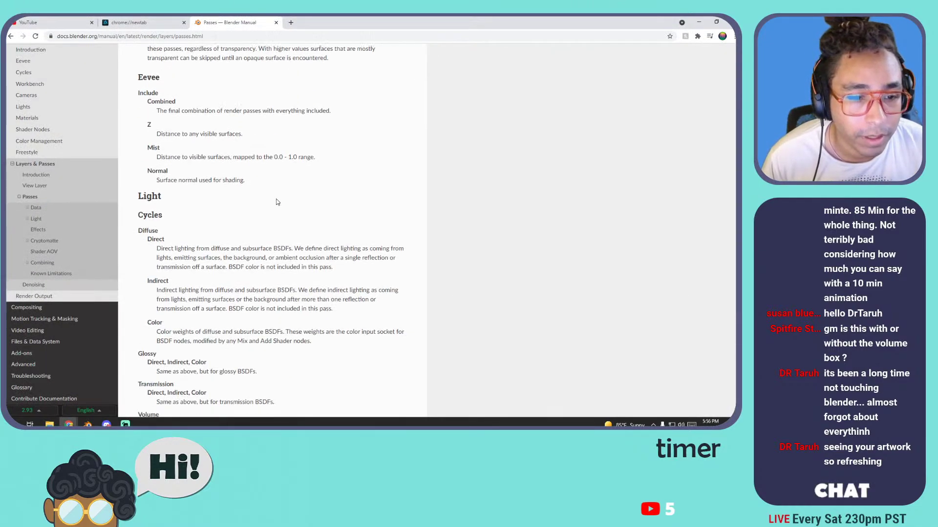
pyautogui.scroll(4, 277, 198)
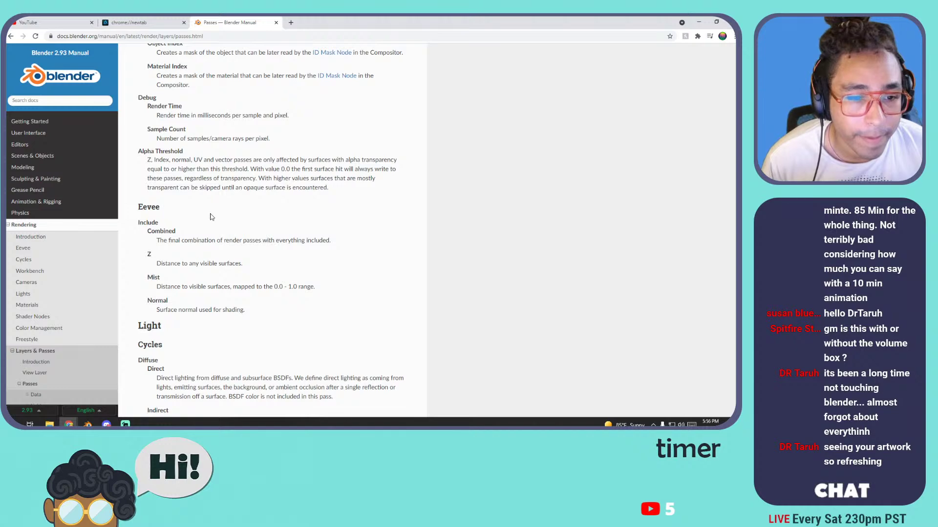
pyautogui.scroll(2, 192, 216)
pyautogui.scroll(4, 193, 220)
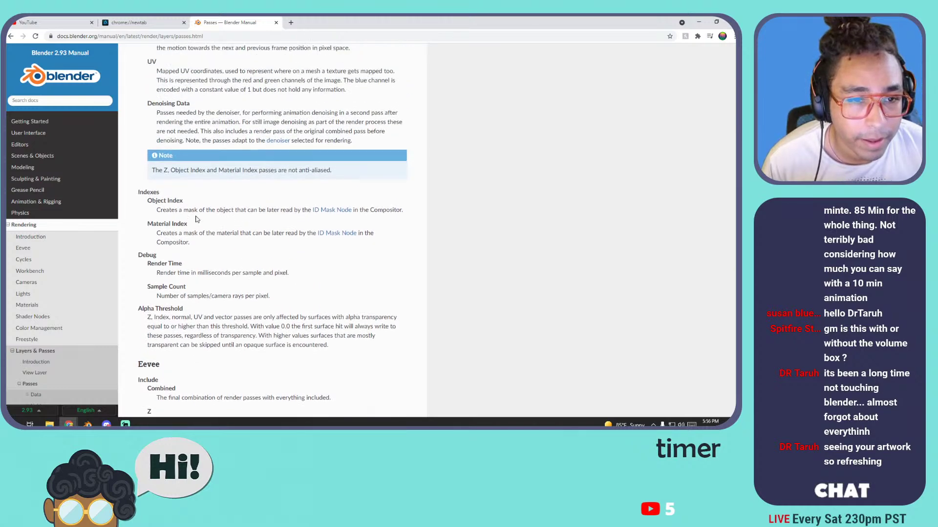
pyautogui.scroll(3, 198, 219)
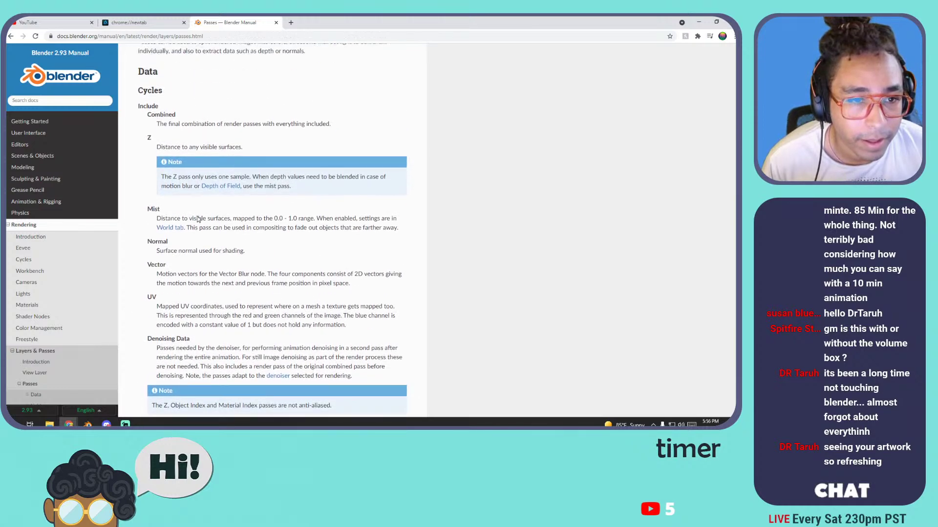
pyautogui.scroll(-6, 204, 229)
pyautogui.scroll(-9, 204, 229)
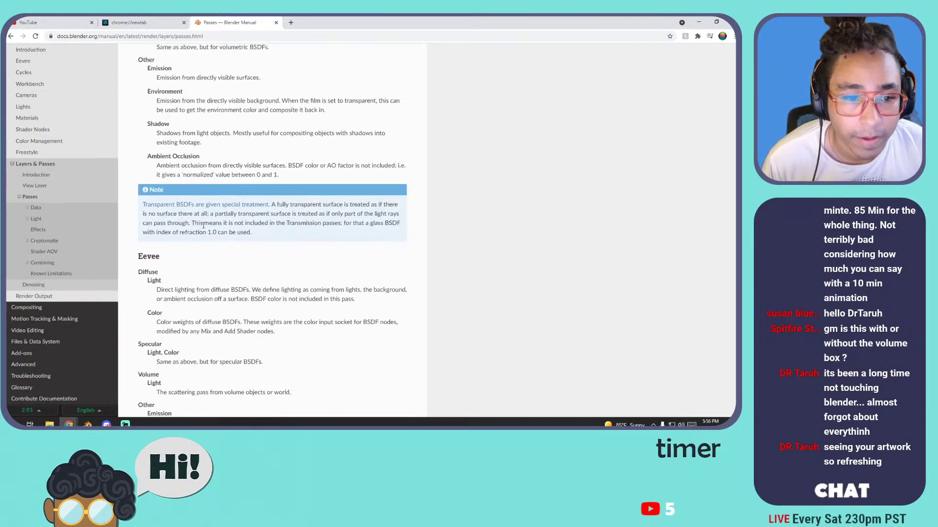
pyautogui.scroll(-15, 204, 228)
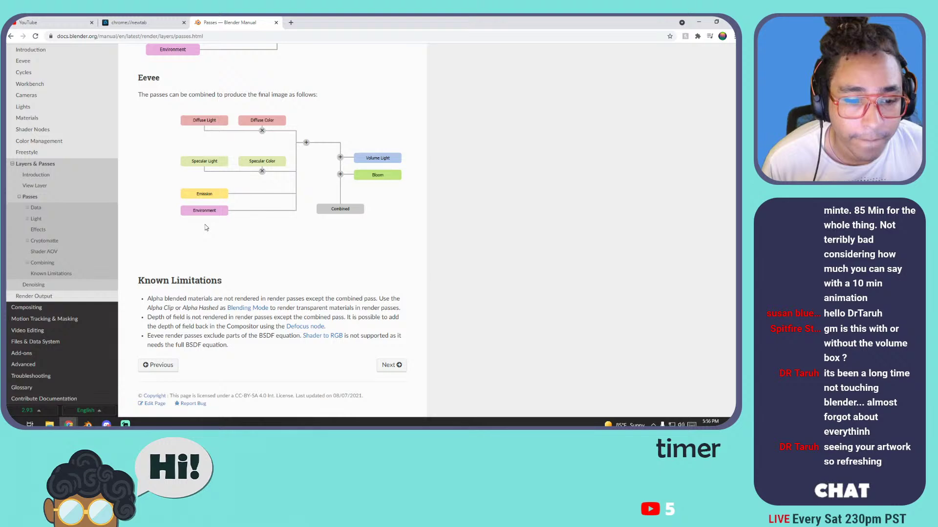
pyautogui.scroll(7, 205, 228)
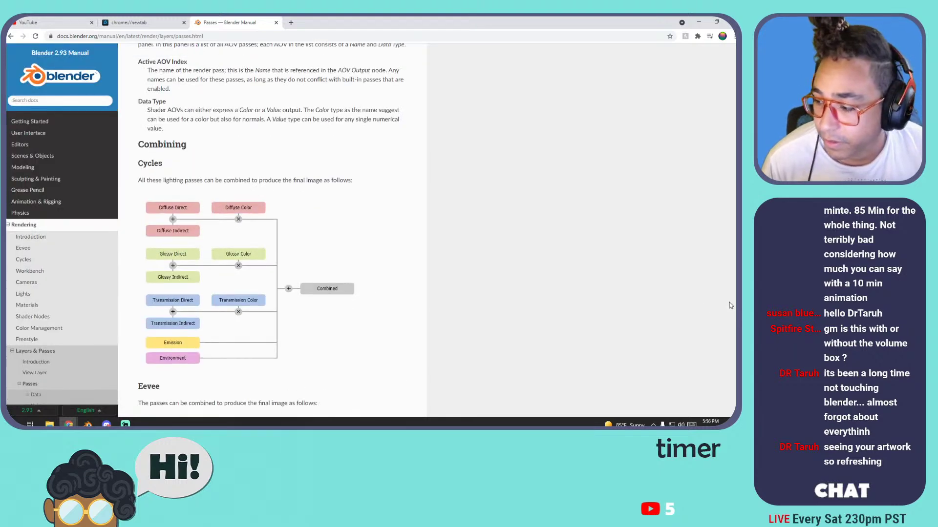
pyautogui.scroll(20, 723, 315)
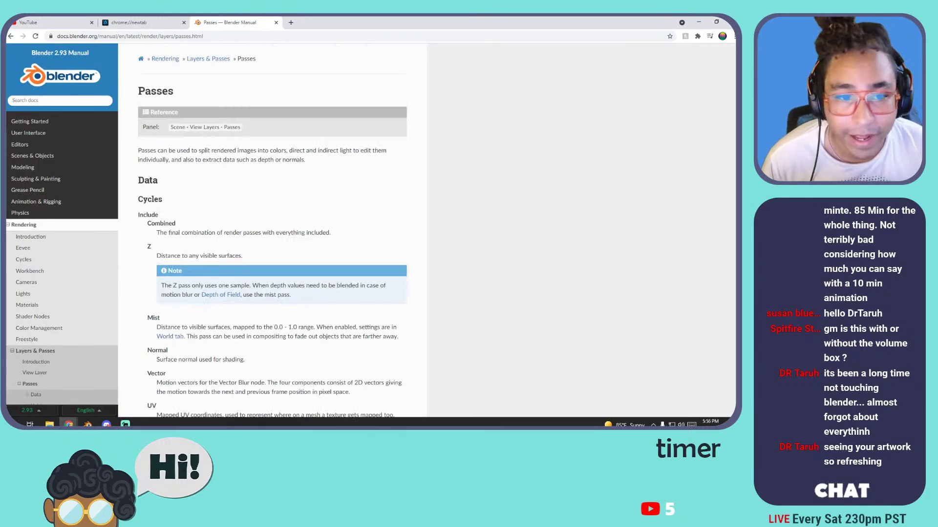
# - Open the Light section from the Layers & Passes index and read the Environment pass description
pyautogui.click(217, 63)
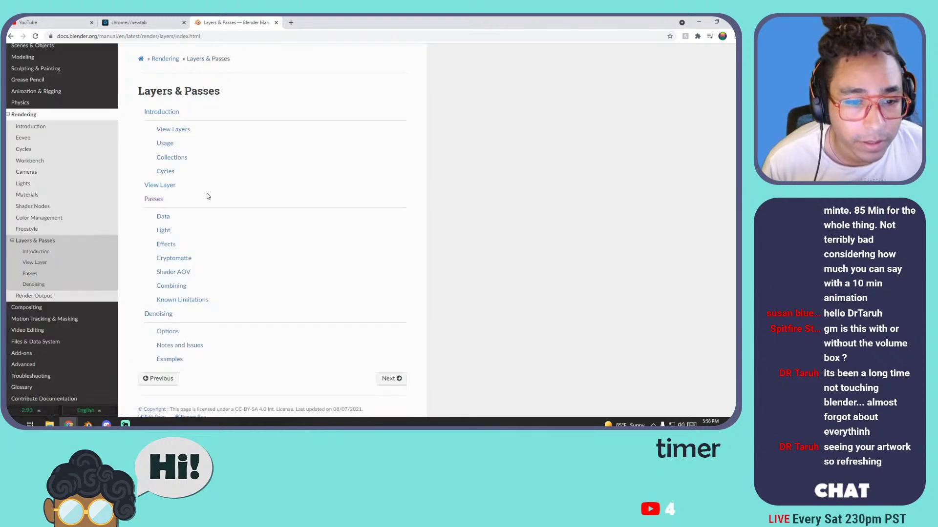
pyautogui.click(166, 231)
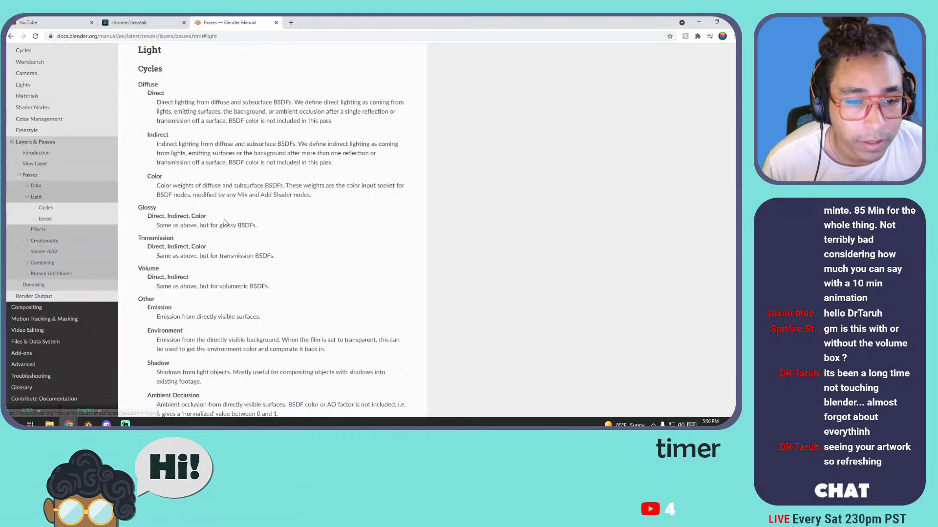
pyautogui.scroll(-3, 230, 220)
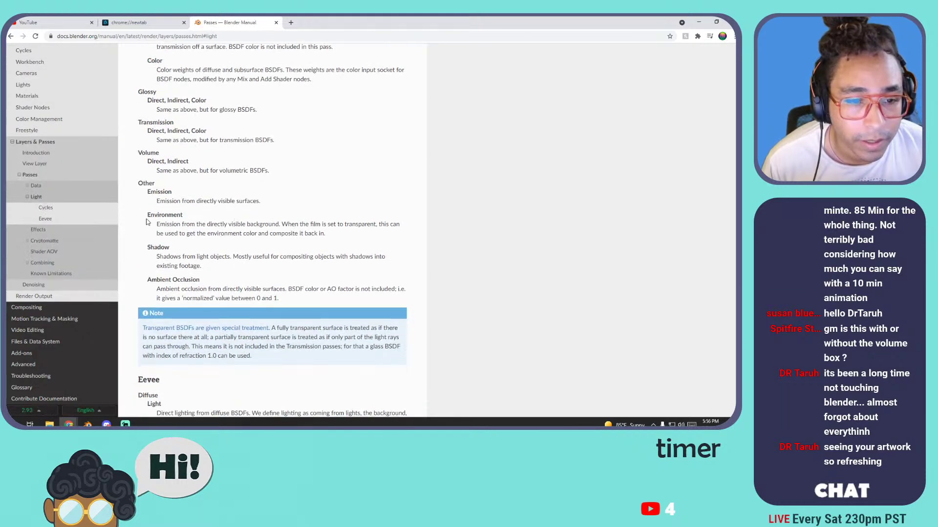
pyautogui.moveTo(139, 214); pyautogui.dragTo(255, 233)
pyautogui.click(165, 217)
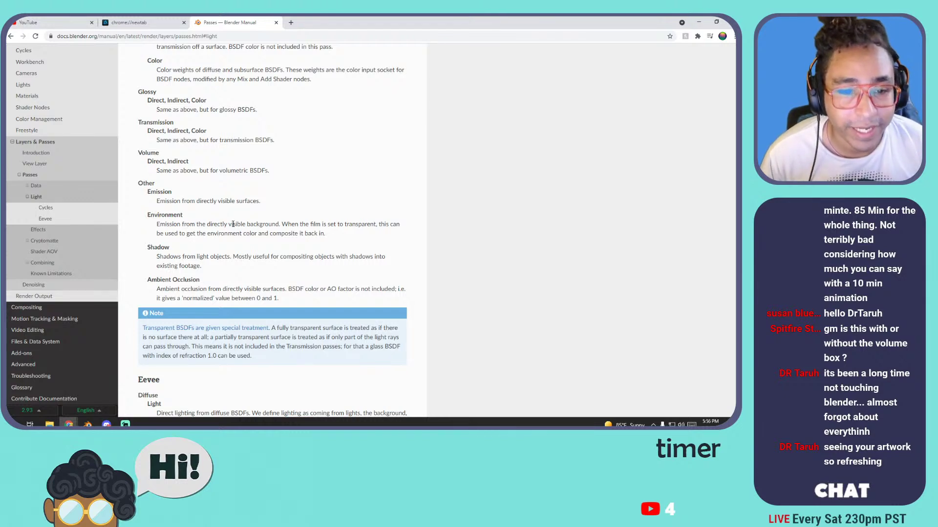
pyautogui.moveTo(250, 224); pyautogui.dragTo(357, 234)
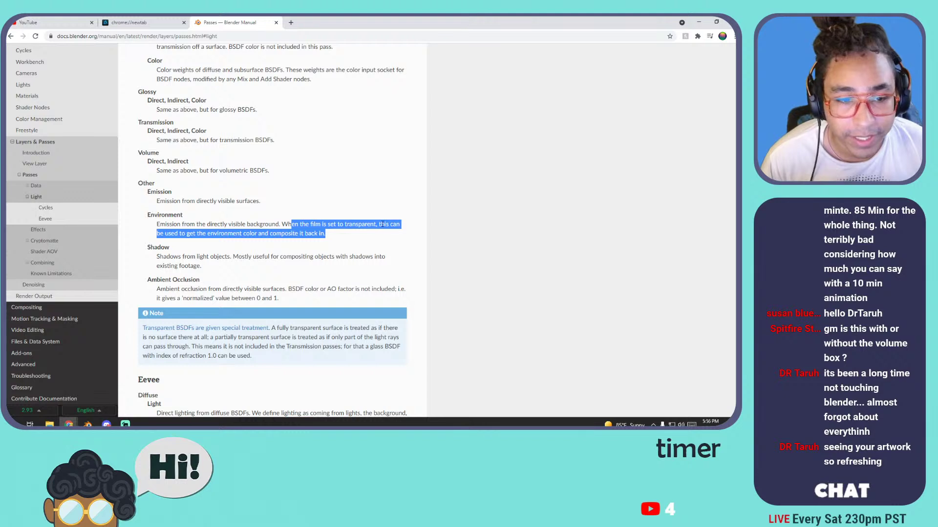
pyautogui.click(301, 222)
pyautogui.moveTo(177, 224); pyautogui.dragTo(237, 224)
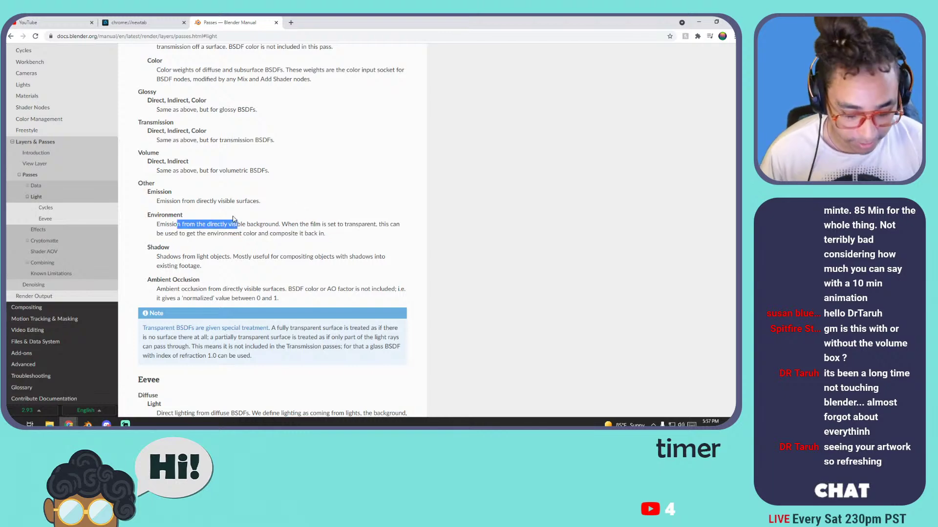
# - Search the manual page for "volume" and read the Eevee Volume Light pass entry
pyautogui.hotkey('ctrl', 'f')
pyautogui.write('volume')
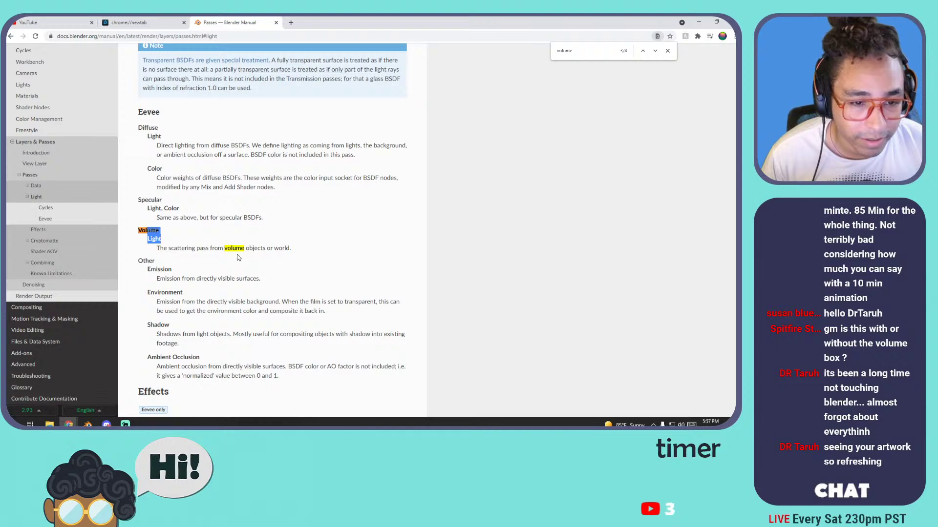
pyautogui.click(260, 249)
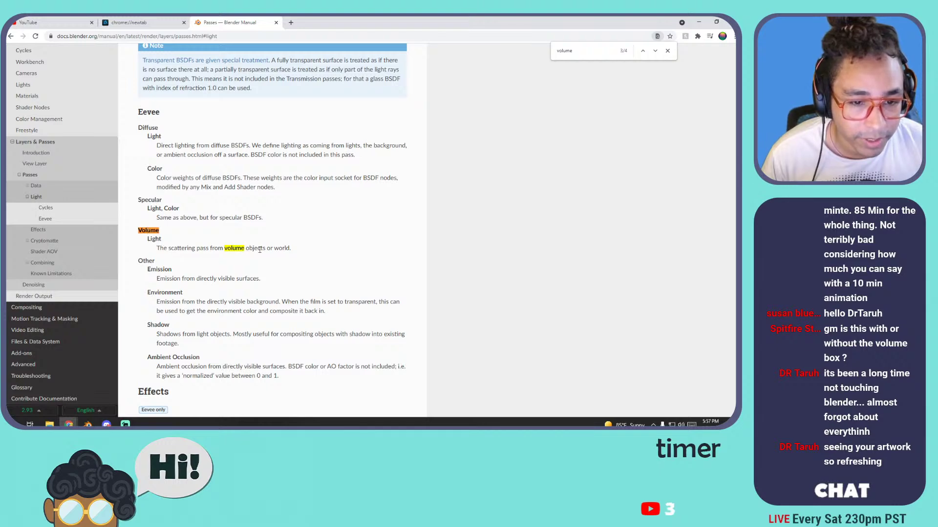
# - Switch to Blender and turn off the Z data pass for the BG_Rocks_MG view layer
pyautogui.hotkey('alt', 'Tab')
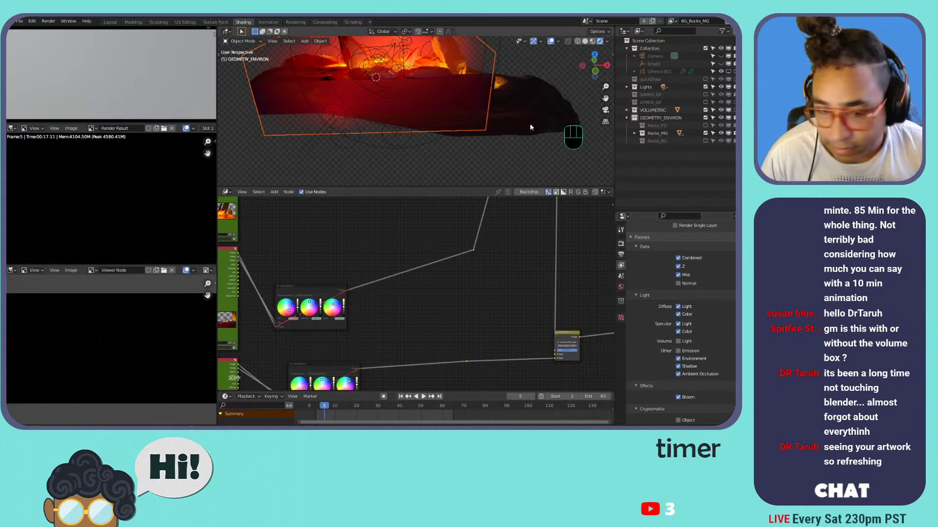
pyautogui.click(722, 269)
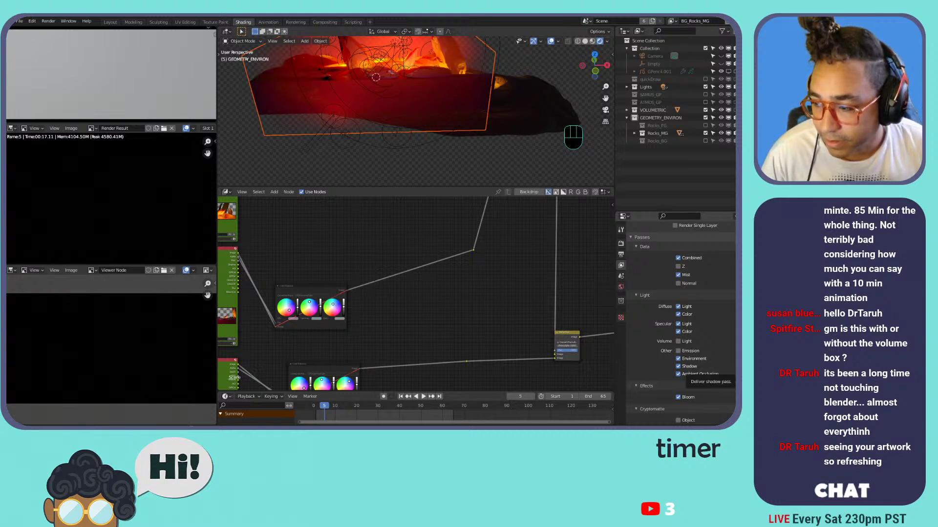
pyautogui.scroll(2, 654, 319)
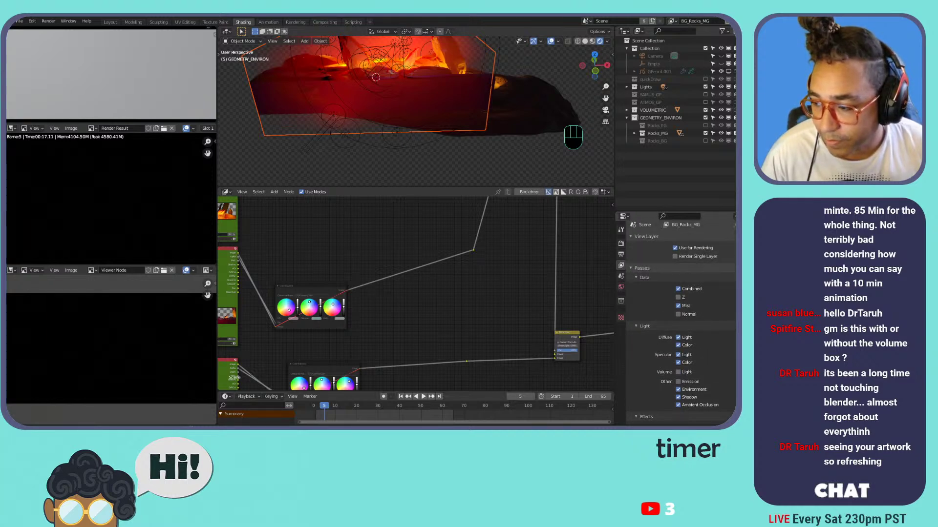
# - Bring the Blender manual's Passes page back up and examine the Eevee data passes Combined, Z, Mist and Normal
pyautogui.moveTo(7, 85); pyautogui.dragTo(226, 64)
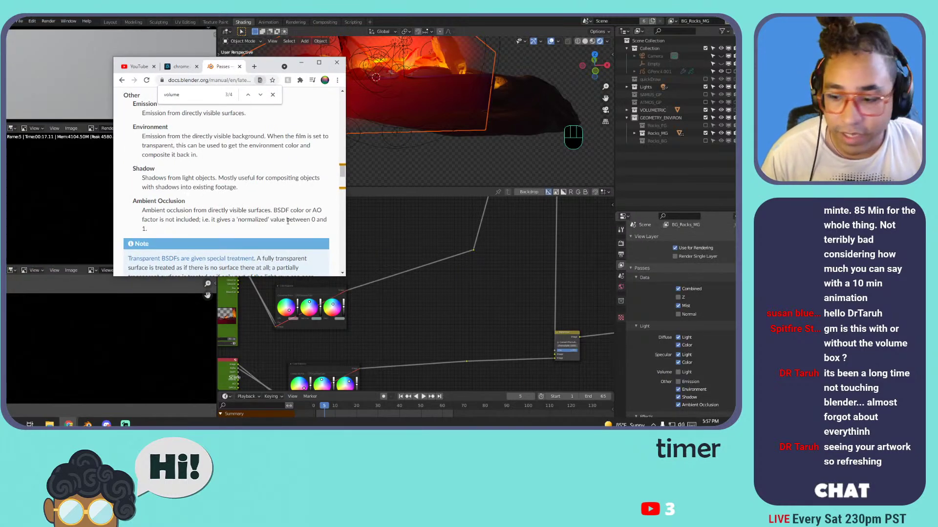
pyautogui.click(443, 239)
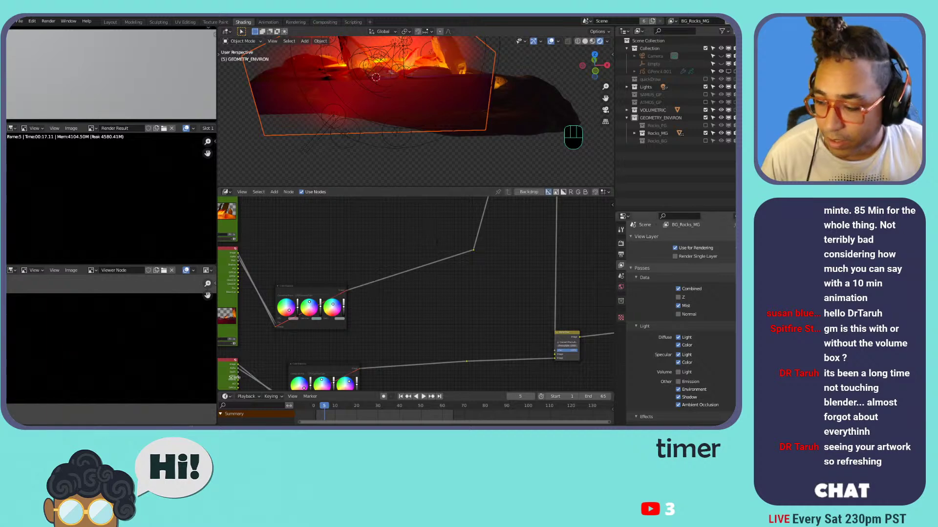
pyautogui.hotkey('alt', 'Tab')
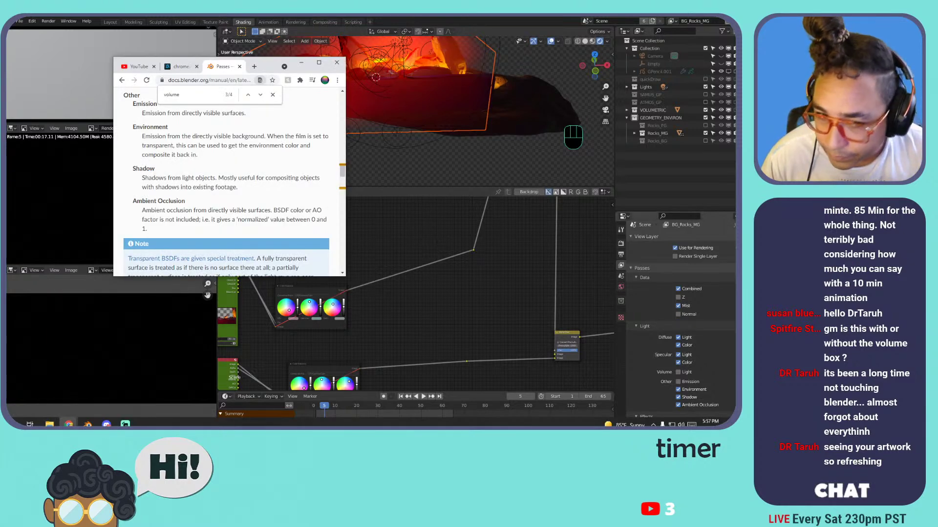
pyautogui.scroll(1, 149, 182)
pyautogui.scroll(8, 146, 182)
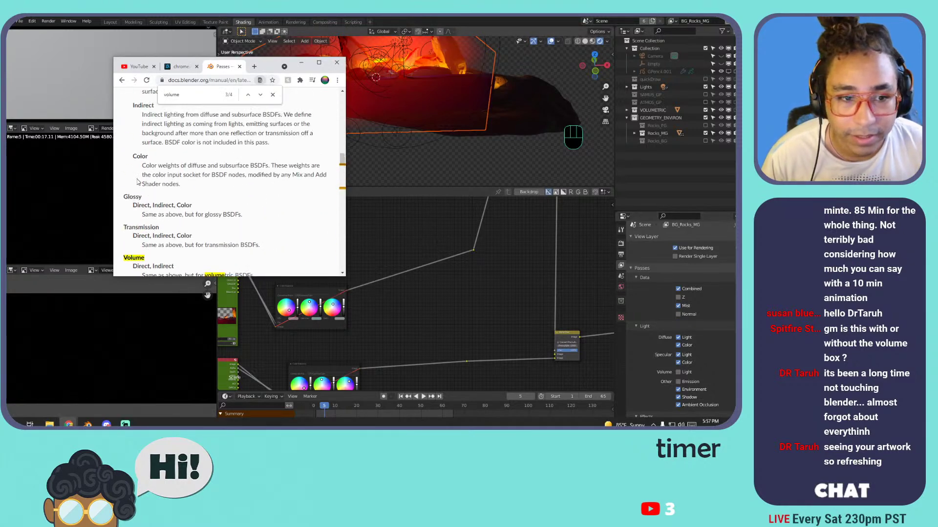
pyautogui.scroll(5, 135, 160)
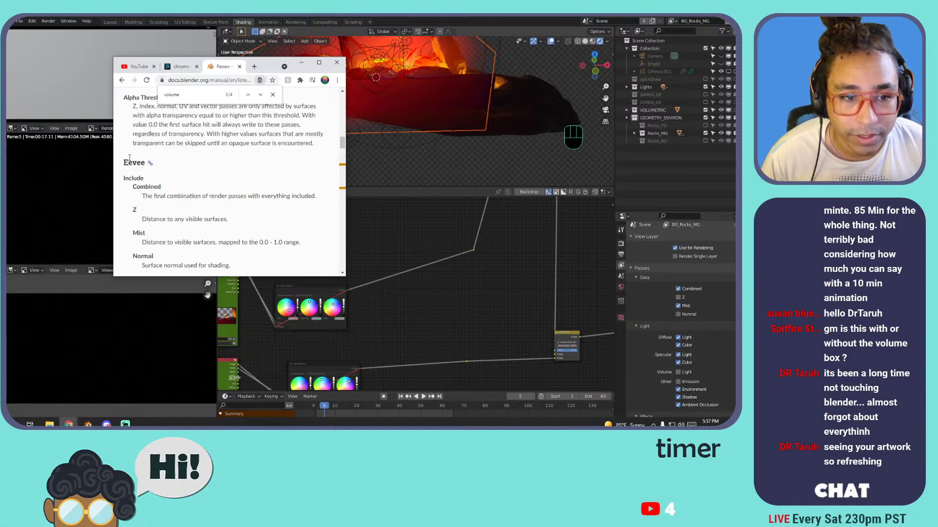
pyautogui.scroll(-3, 132, 159)
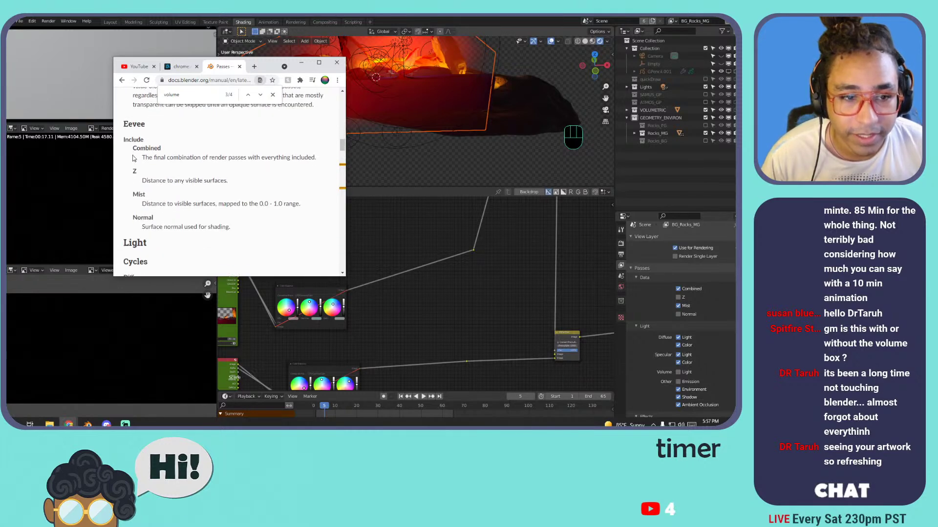
pyautogui.moveTo(150, 150); pyautogui.dragTo(168, 217)
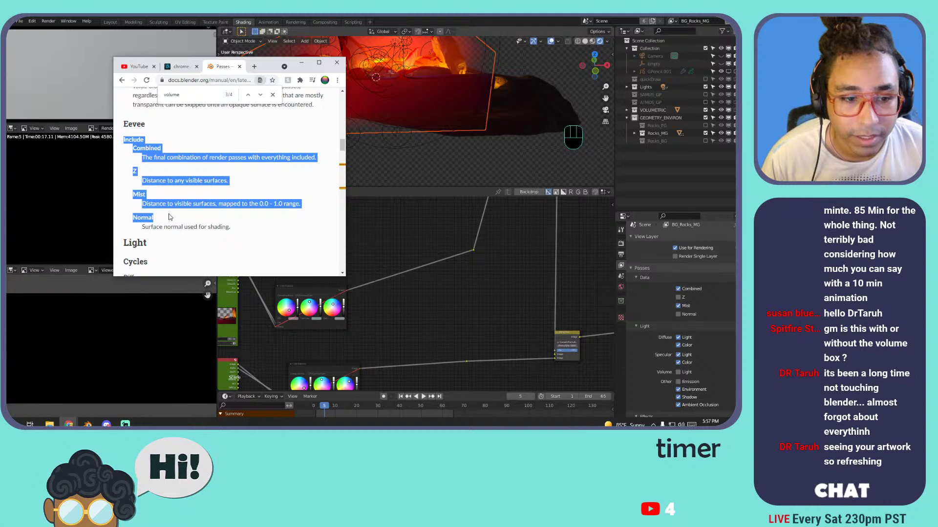
# - Skim the manual's Passes page from its introduction down to Known Limitations, then close the browser window
pyautogui.scroll(9, 170, 216)
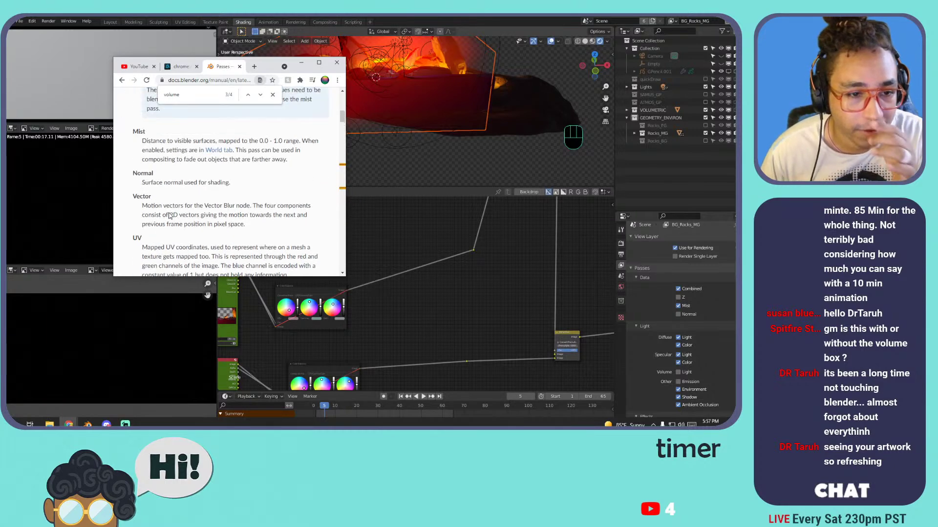
pyautogui.scroll(5, 170, 216)
pyautogui.scroll(2, 170, 210)
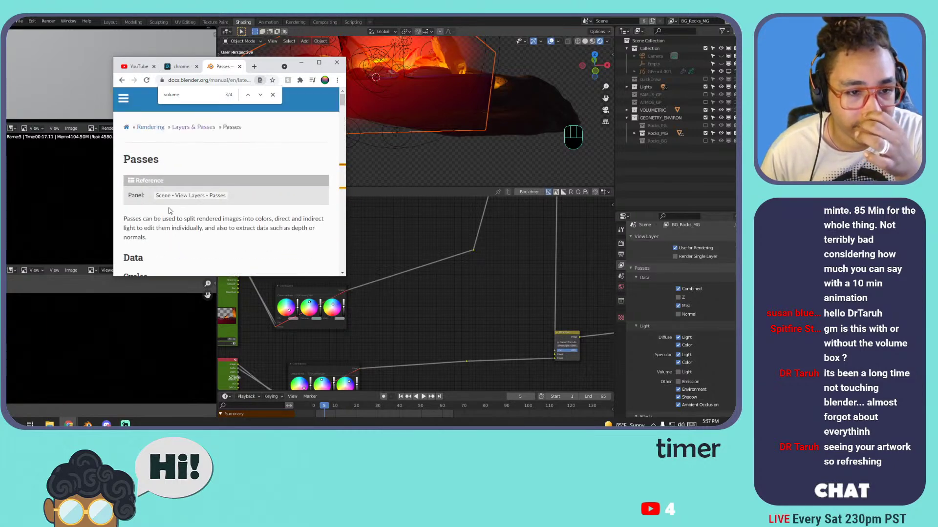
pyautogui.scroll(-15, 170, 211)
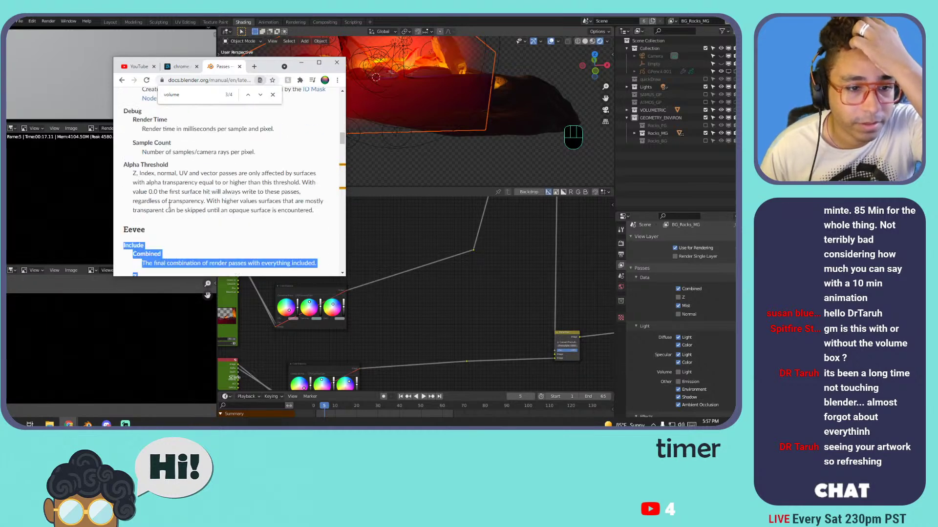
pyautogui.scroll(-5, 168, 200)
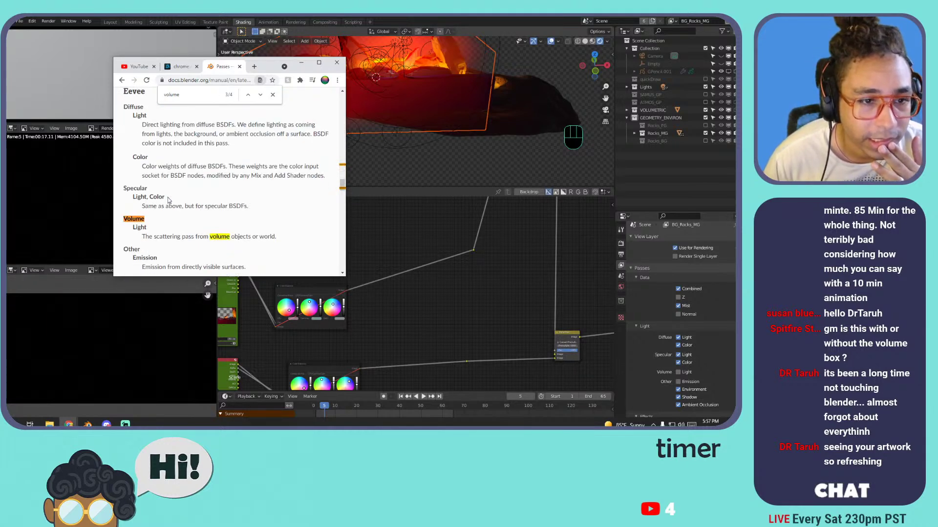
pyautogui.scroll(-6, 168, 197)
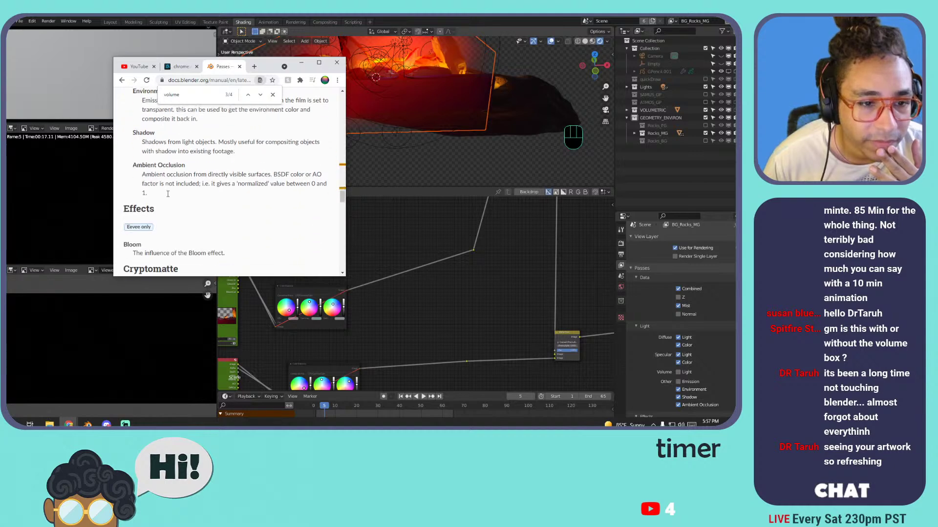
pyautogui.scroll(-15, 167, 197)
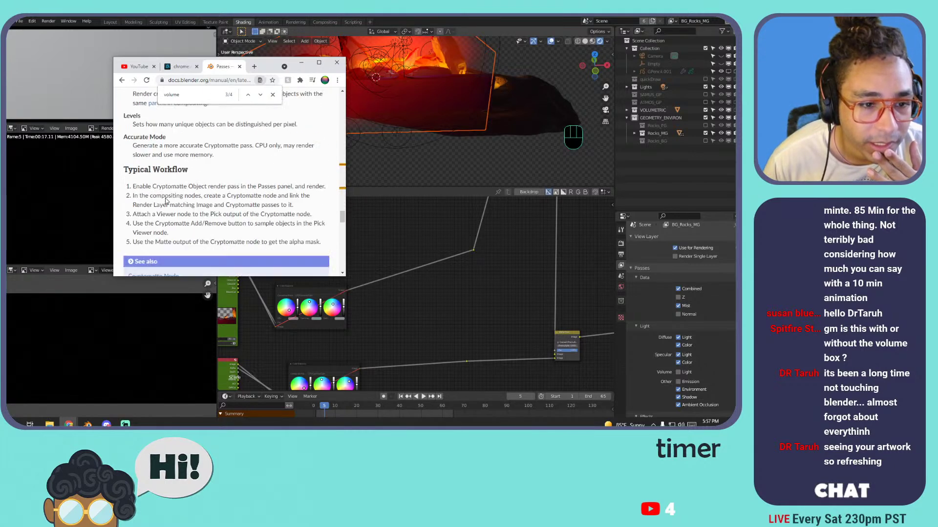
pyautogui.scroll(-15, 166, 201)
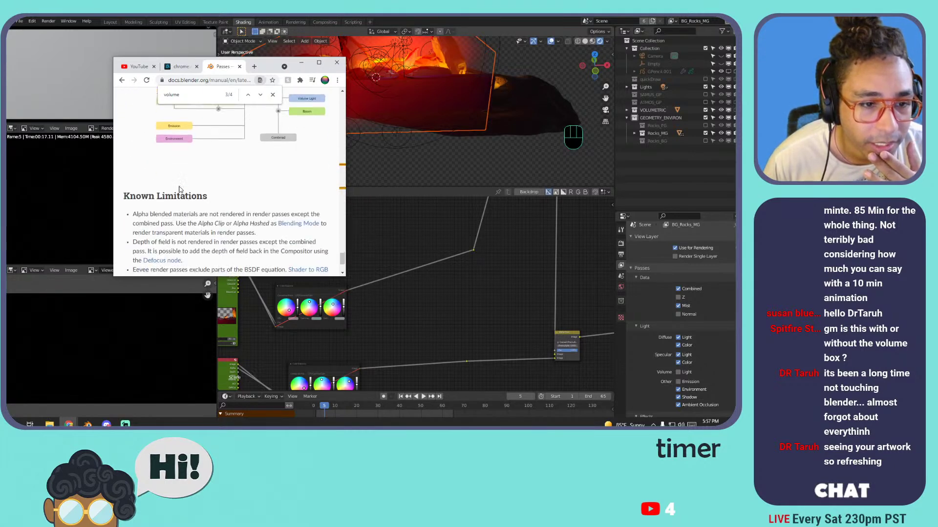
pyautogui.click(336, 65)
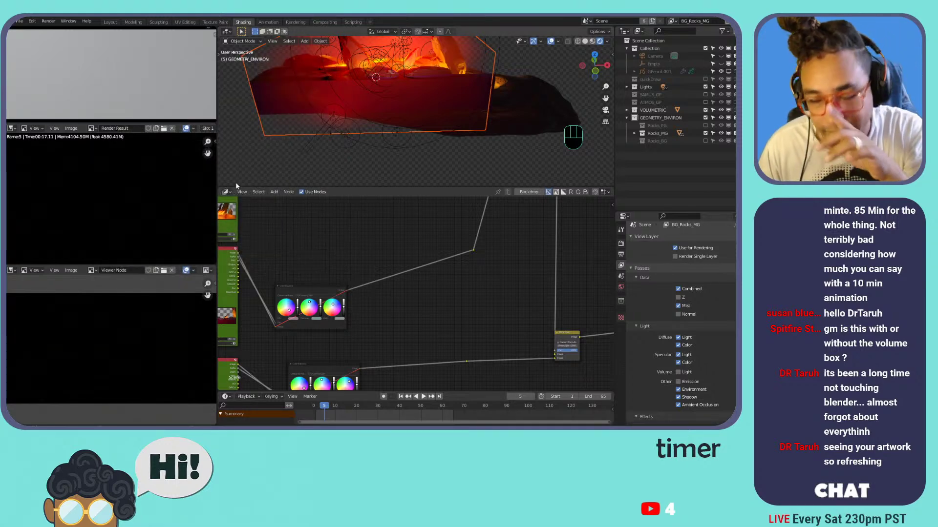
# - View the scene through the camera, toggle the VOLUMETRIC collection repeatedly to compare the look, and leave it excluded from the view layer
pyautogui.scroll(-3, 414, 92)
pyautogui.keyDown('shift'); pyautogui.moveTo(414, 93); pyautogui.dragTo(489, 86, button='middle'); pyautogui.keyUp('shift')
pyautogui.scroll(5, 337, 155)
pyautogui.scroll(2, 370, 114)
pyautogui.press('KP_0')
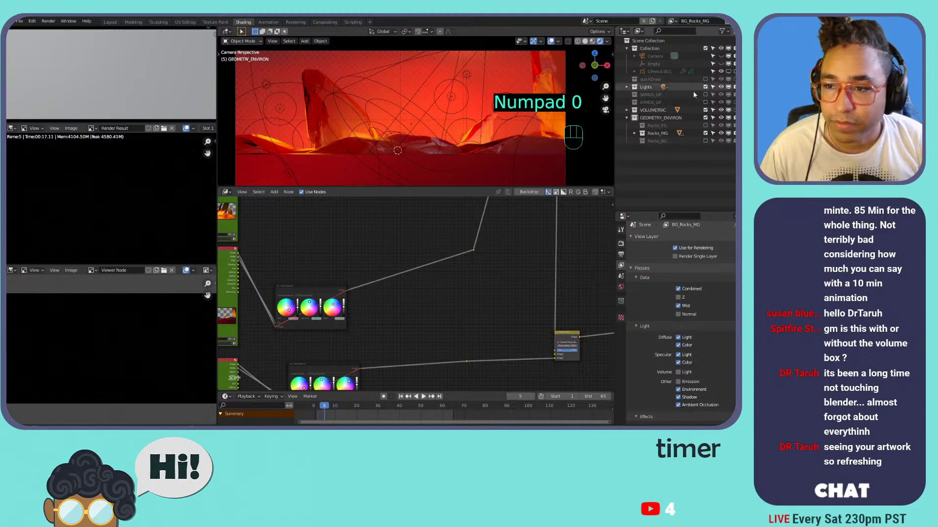
pyautogui.click(704, 110)
pyautogui.click(705, 111)
pyautogui.click(705, 111)
pyautogui.click(705, 111)
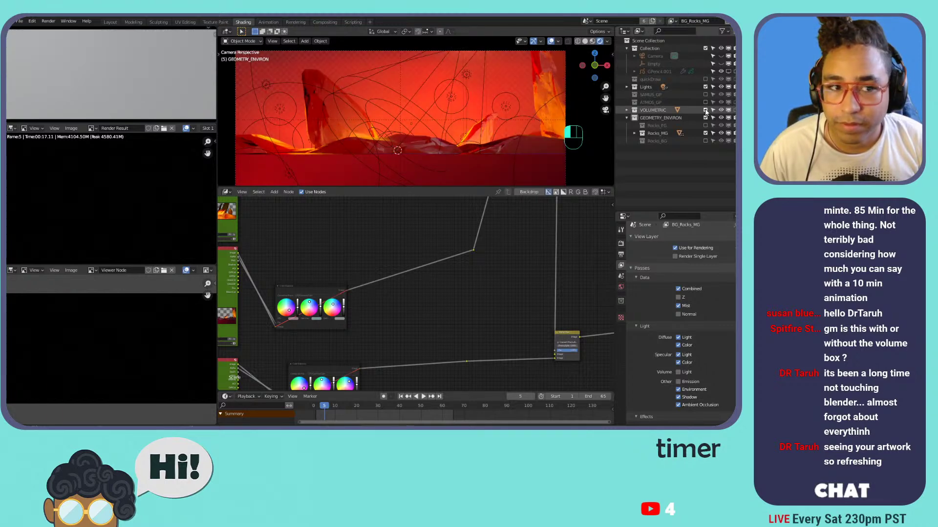
pyautogui.click(706, 111)
pyautogui.click(705, 111)
pyautogui.click(705, 111)
pyautogui.click(705, 111)
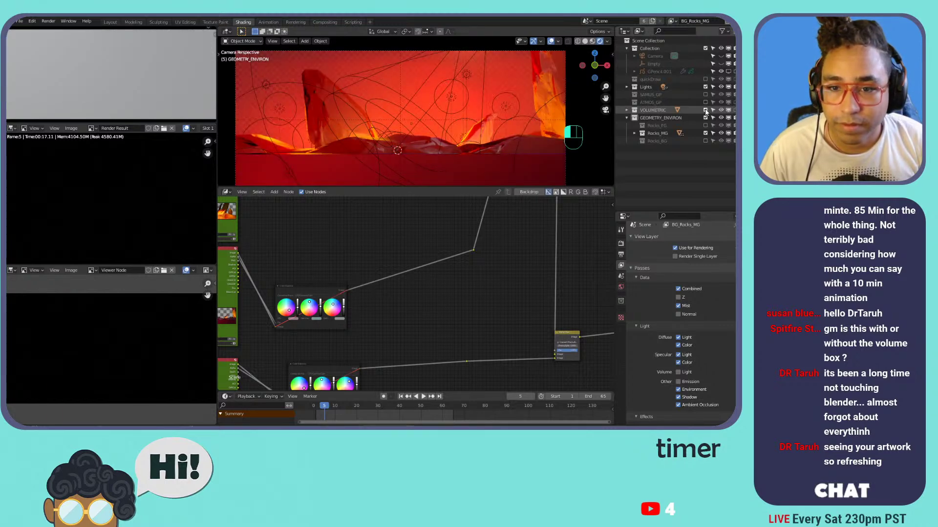
pyautogui.click(705, 111)
pyautogui.click(705, 111)
pyautogui.click(705, 111)
pyautogui.click(705, 111)
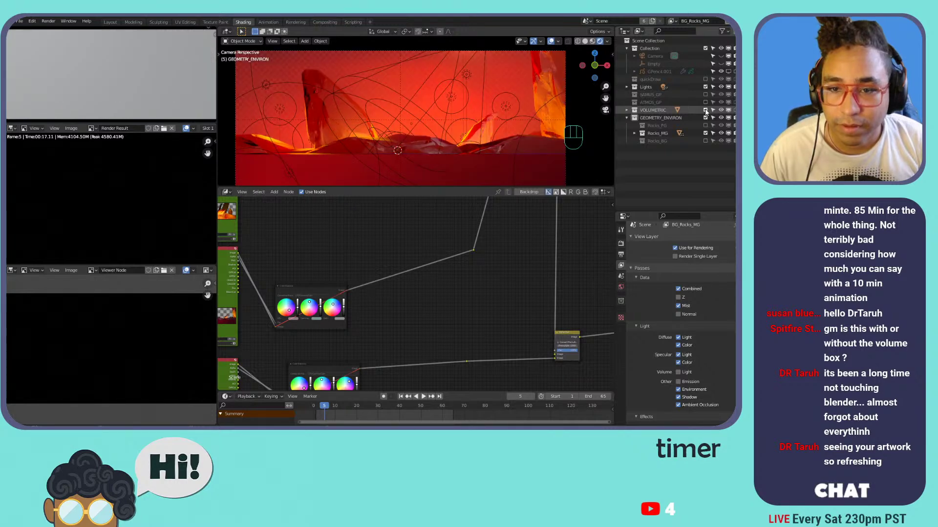
pyautogui.click(705, 111)
pyautogui.click(705, 111)
pyautogui.click(706, 111)
pyautogui.click(705, 110)
pyautogui.click(705, 110)
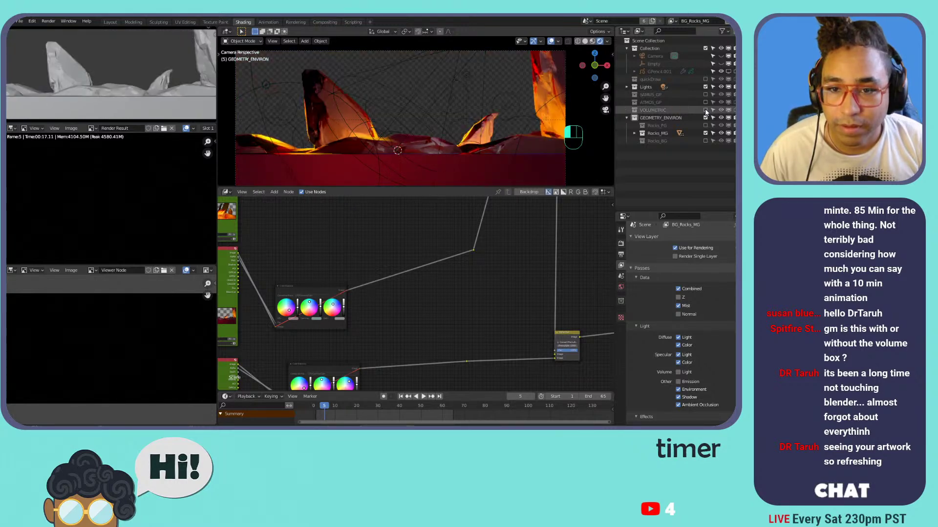
pyautogui.click(705, 110)
pyautogui.click(705, 111)
pyautogui.click(706, 111)
pyautogui.click(705, 110)
pyautogui.click(705, 111)
pyautogui.click(705, 111)
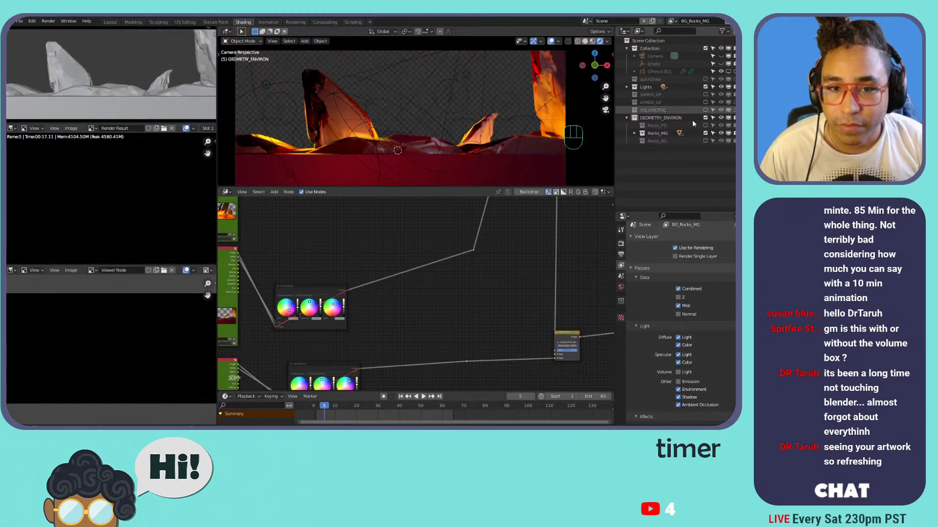
# - Connect the last Alpha Over node's output to the reroute that feeds the compositor's output nodes
pyautogui.press('Home')
pyautogui.scroll(-5, 394, 258)
pyautogui.scroll(3, 391, 254)
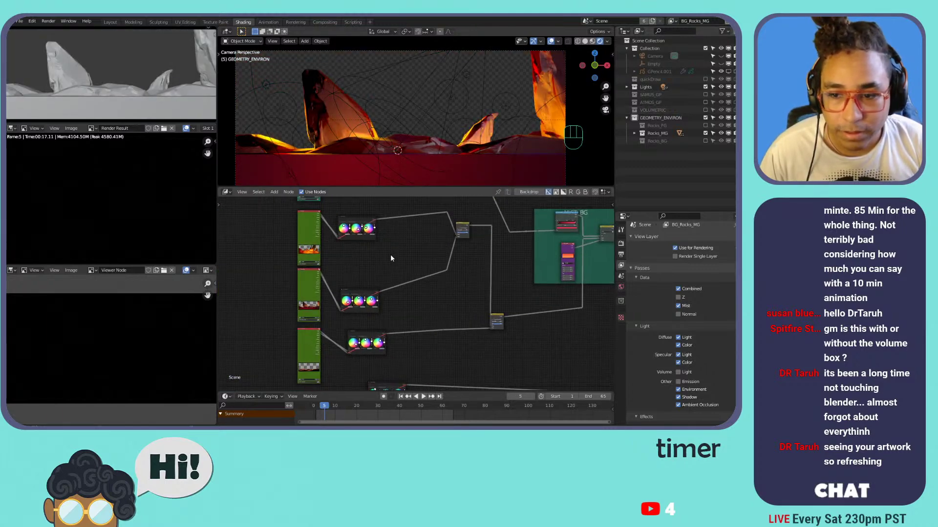
pyautogui.scroll(-4, 392, 254)
pyautogui.scroll(-1, 491, 265)
pyautogui.scroll(2, 422, 292)
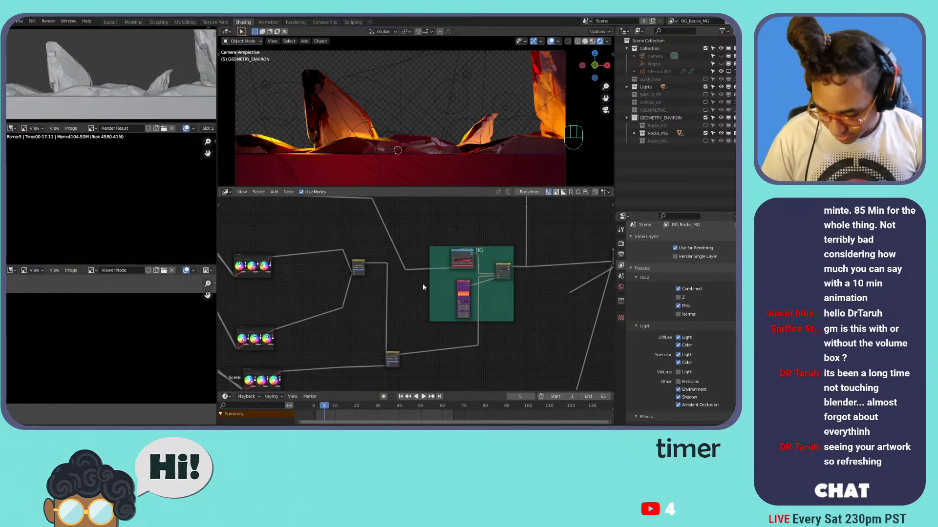
pyautogui.moveTo(552, 236); pyautogui.dragTo(332, 290, button='middle')
pyautogui.scroll(3, 429, 262)
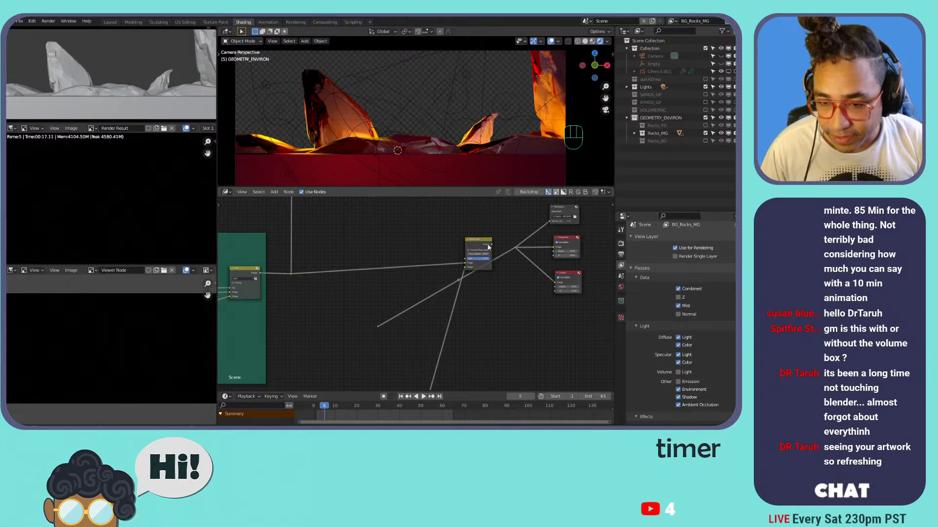
pyautogui.moveTo(490, 244)
pyautogui.mouseDown()
pyautogui.moveTo(503, 246)
pyautogui.moveTo(484, 243)
pyautogui.mouseUp()
pyautogui.moveTo(486, 244); pyautogui.dragTo(515, 248)
# - Adjust the black and red stops of the ColorRamp in the MIST_BG frame and move the node farther from the Sky_Gradient node
pyautogui.moveTo(322, 229); pyautogui.dragTo(533, 225, button='middle')
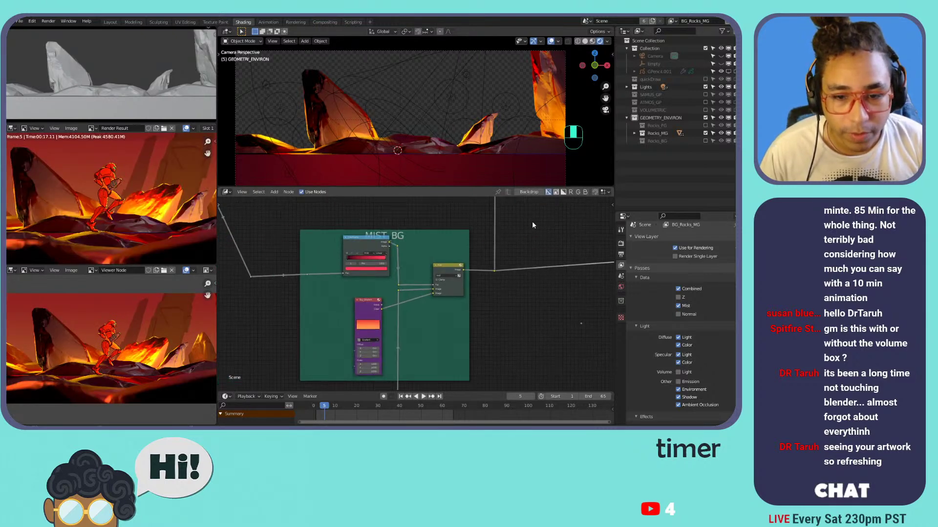
pyautogui.scroll(4, 412, 243)
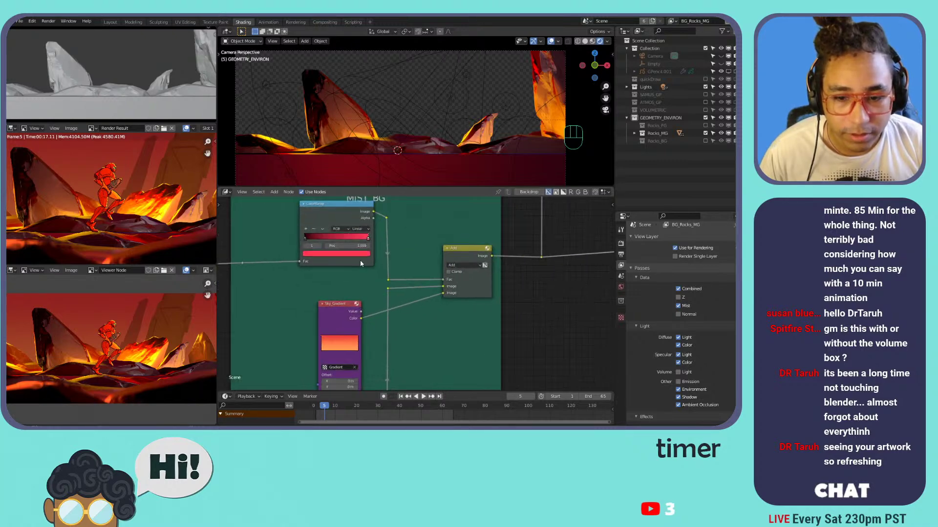
pyautogui.scroll(-4, 353, 264)
pyautogui.moveTo(354, 263); pyautogui.dragTo(526, 279, button='middle')
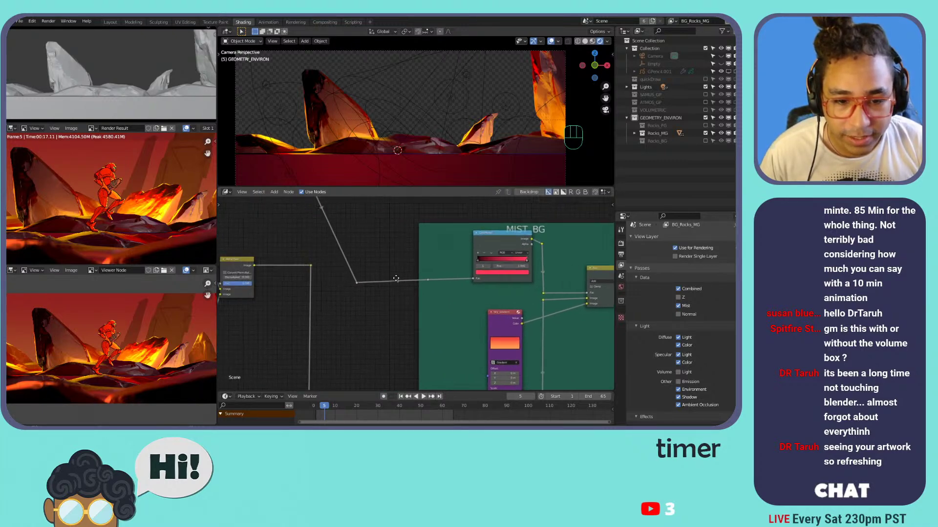
pyautogui.moveTo(396, 279); pyautogui.dragTo(512, 389, button='middle')
pyautogui.scroll(-5, 355, 236)
pyautogui.moveTo(298, 257); pyautogui.dragTo(220, 198, button='middle')
pyautogui.scroll(3, 406, 267)
pyautogui.scroll(3, 406, 263)
pyautogui.moveTo(394, 239); pyautogui.dragTo(389, 279, button='middle')
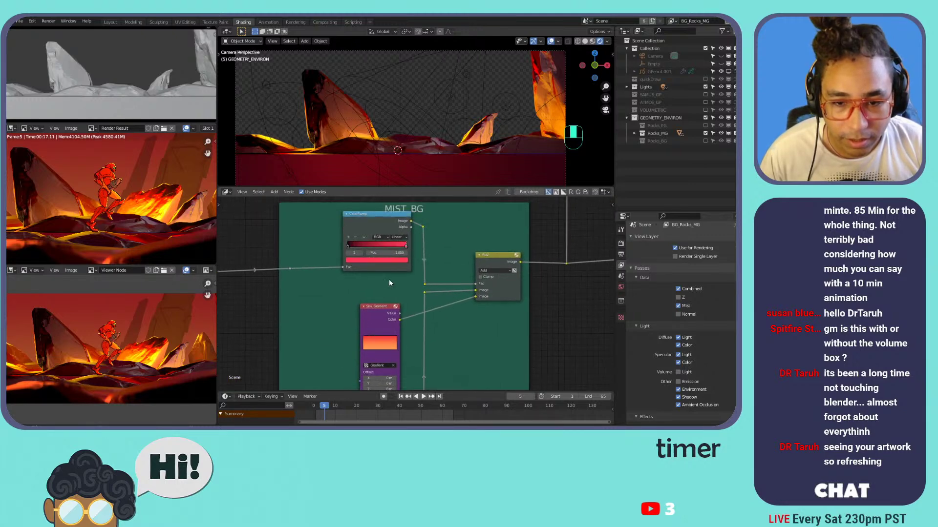
pyautogui.moveTo(353, 246); pyautogui.dragTo(303, 249)
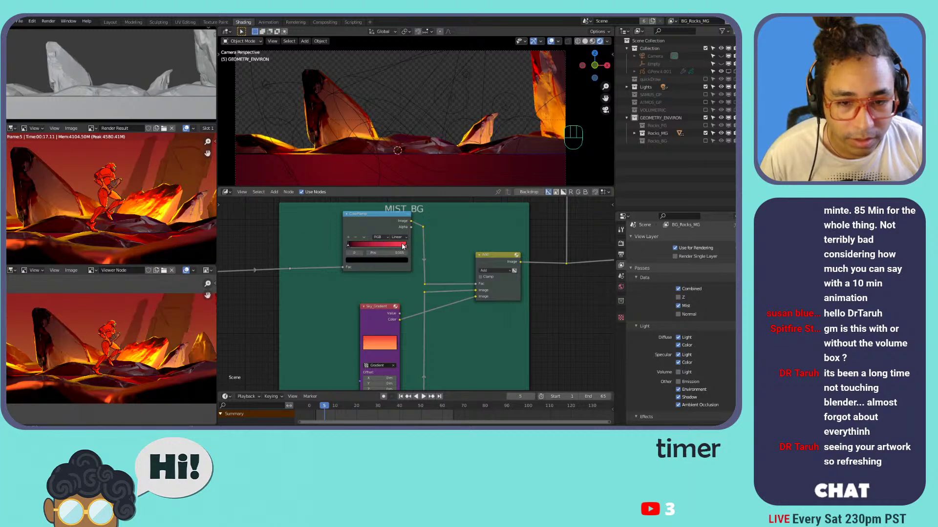
pyautogui.moveTo(404, 247)
pyautogui.mouseDown()
pyautogui.moveTo(361, 248)
pyautogui.moveTo(414, 246)
pyautogui.mouseUp()
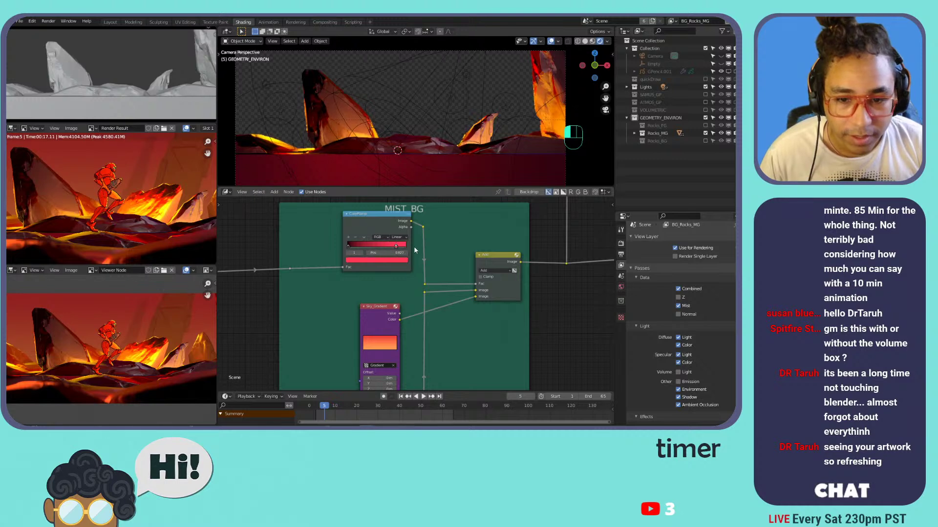
pyautogui.click(347, 246)
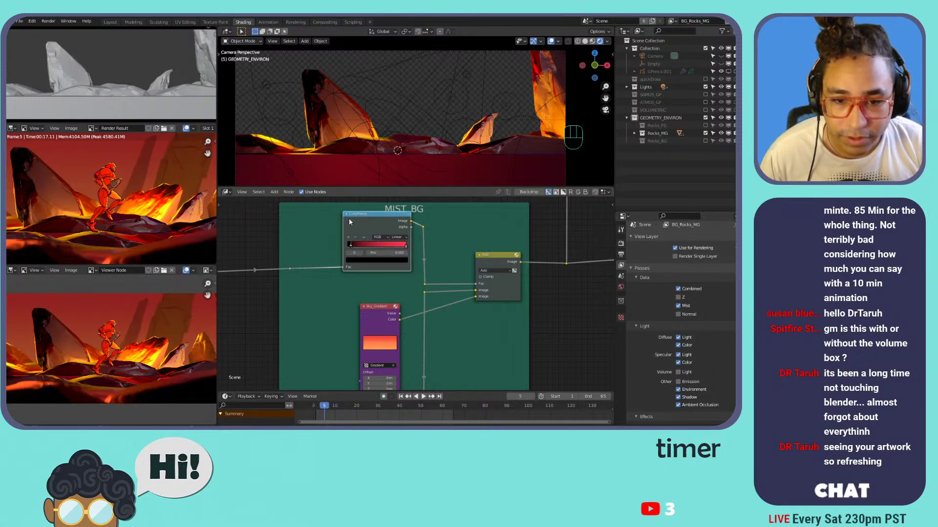
pyautogui.moveTo(348, 221); pyautogui.dragTo(302, 210)
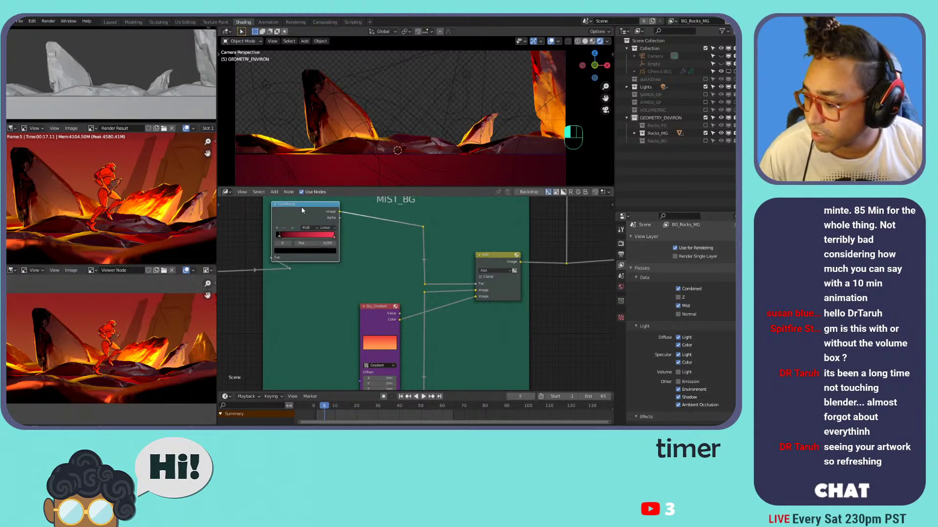
# - Add a Map Value node in the MIST_BG frame, inserted on the link coming out of the ColorRamp
pyautogui.hotkey('shift', 'a')
pyautogui.moveTo(369, 231)
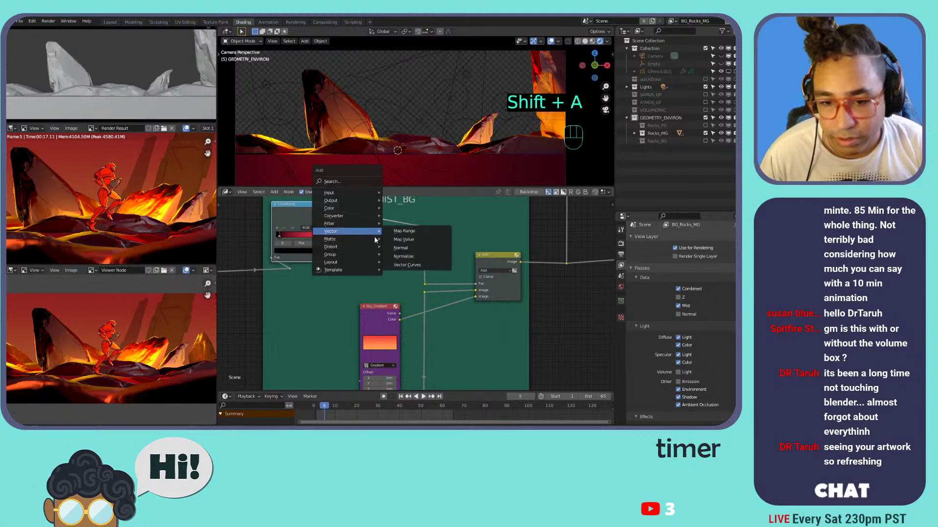
pyautogui.click(408, 239)
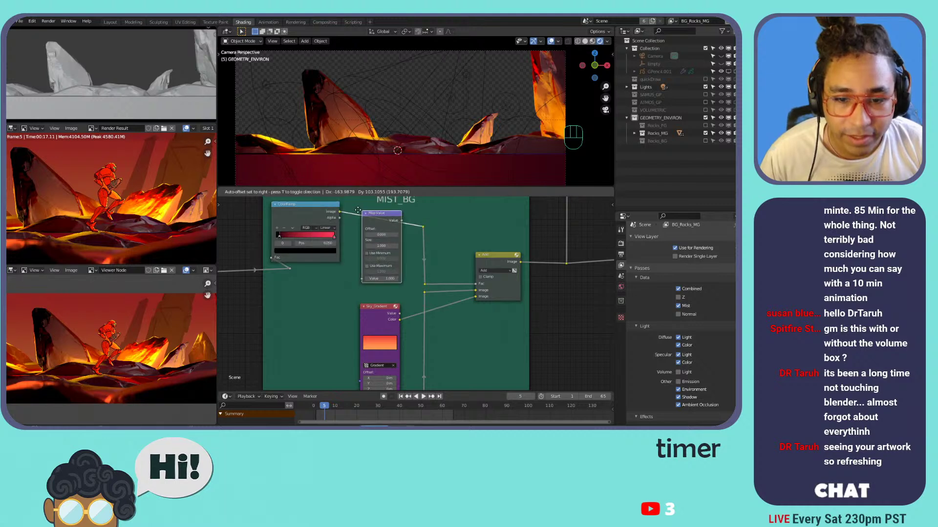
pyautogui.click(358, 209)
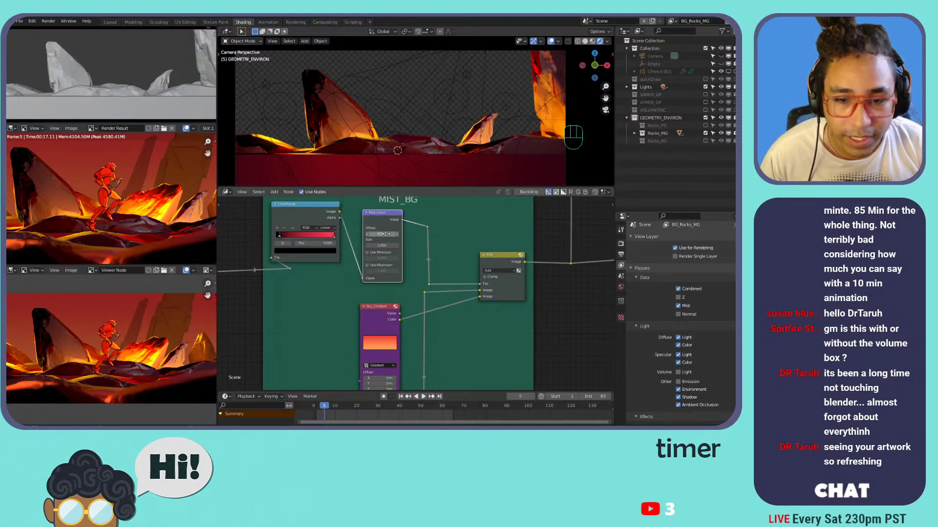
# - Try lower and higher Offset values on the Map Value node to compare the mist, undoing each change
pyautogui.moveTo(386, 234)
pyautogui.mouseDown()
pyautogui.moveTo(429, 234)
pyautogui.moveTo(362, 234)
pyautogui.moveTo(382, 234)
pyautogui.mouseUp()
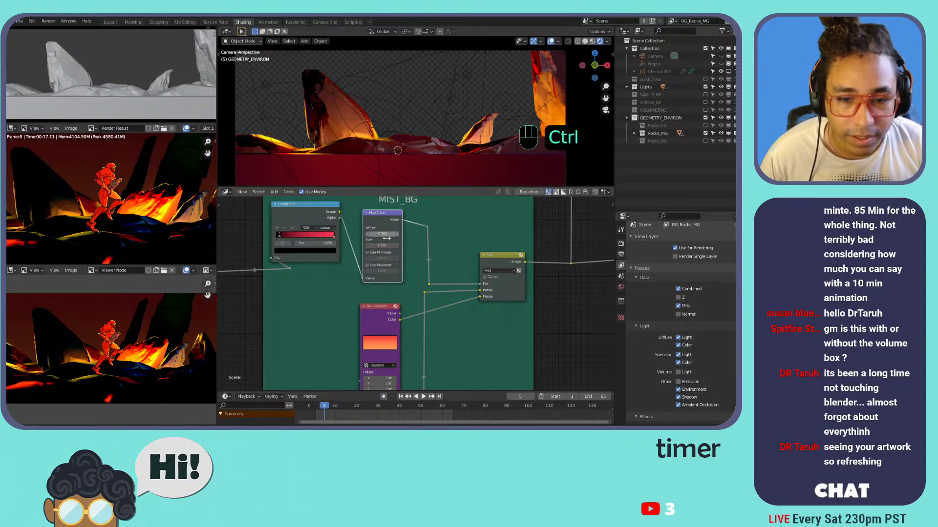
pyautogui.hotkey('ctrl', 'z')
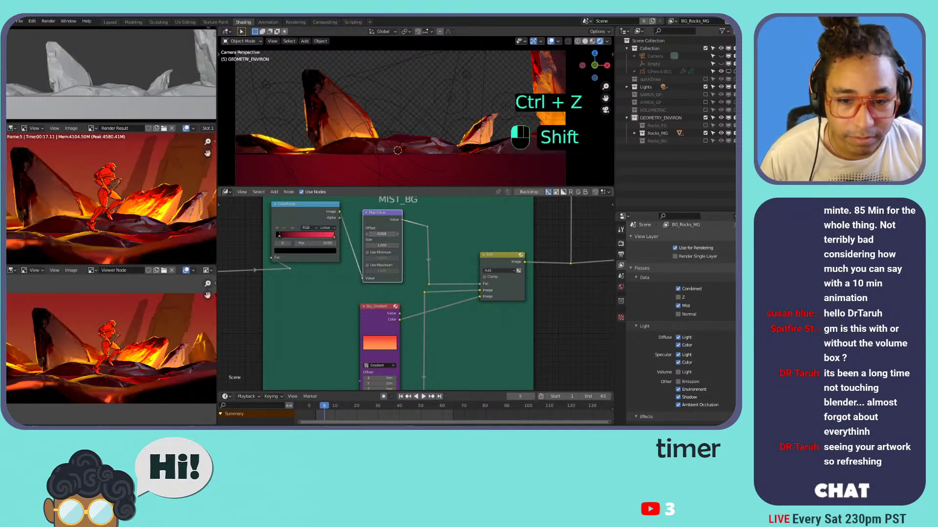
pyautogui.moveTo(382, 234)
pyautogui.keyDown('shift'); pyautogui.mouseDown()
pyautogui.moveTo(424, 233)
pyautogui.moveTo(397, 234)
pyautogui.mouseUp(); pyautogui.keyUp('shift')
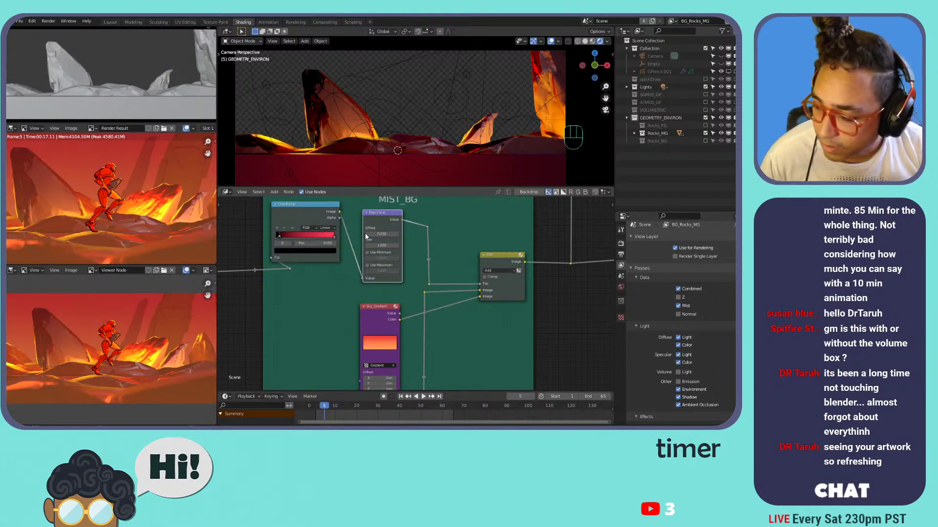
pyautogui.press('ctrl')
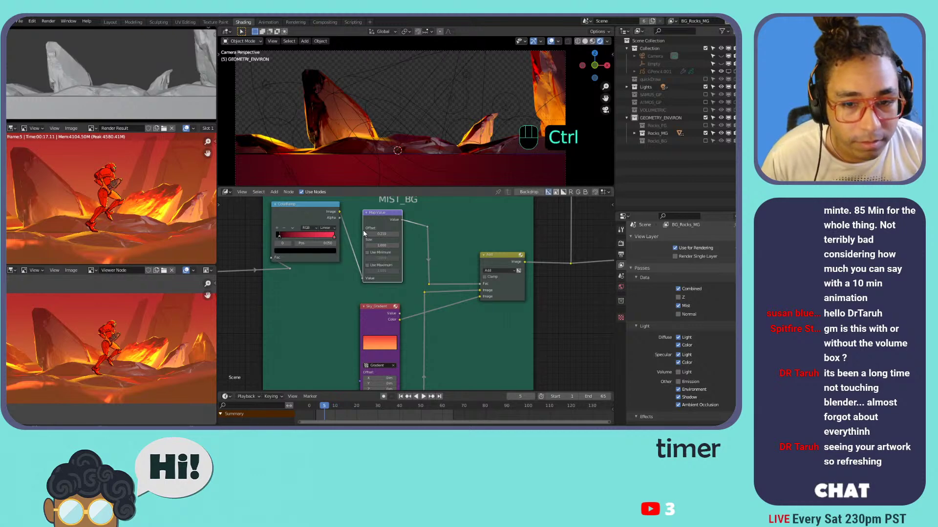
pyautogui.hotkey('ctrl', 'z')
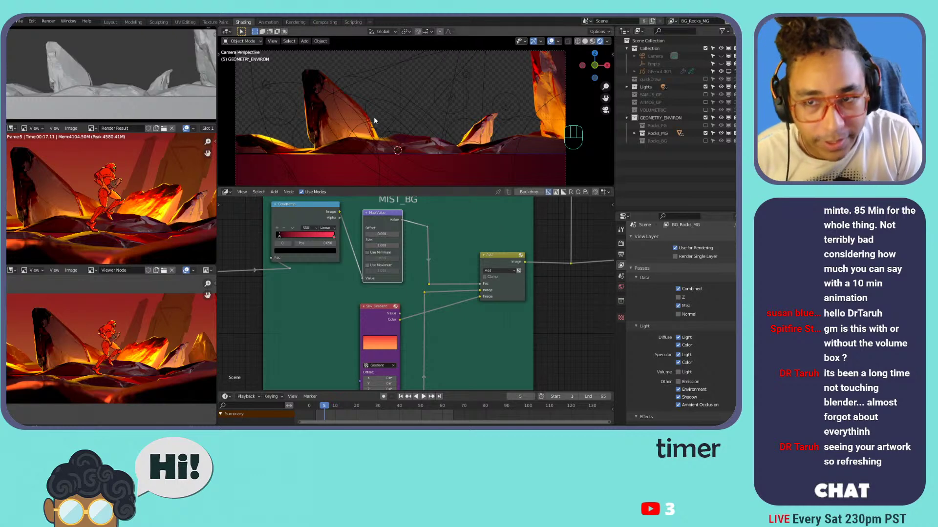
# - Switch to the Samus view layer and play the character's run animation, then stop playback
pyautogui.click(670, 22)
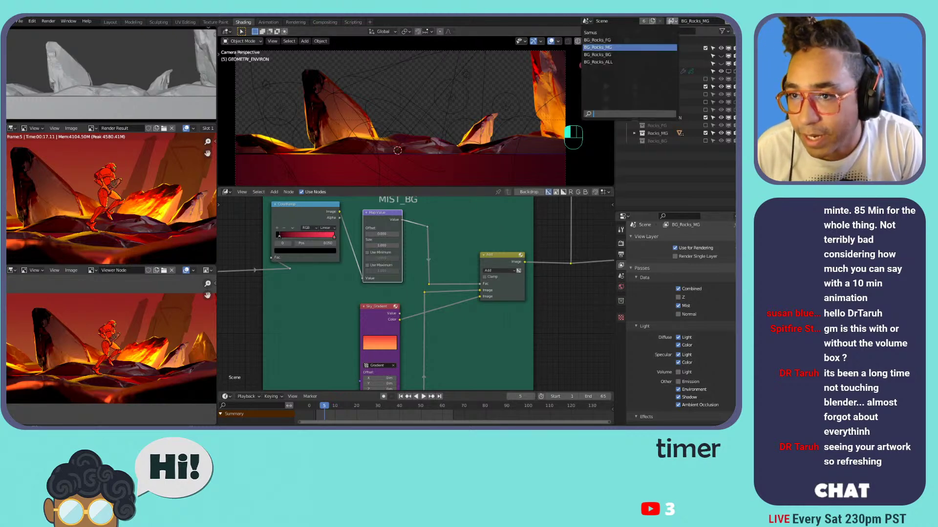
pyautogui.click(635, 32)
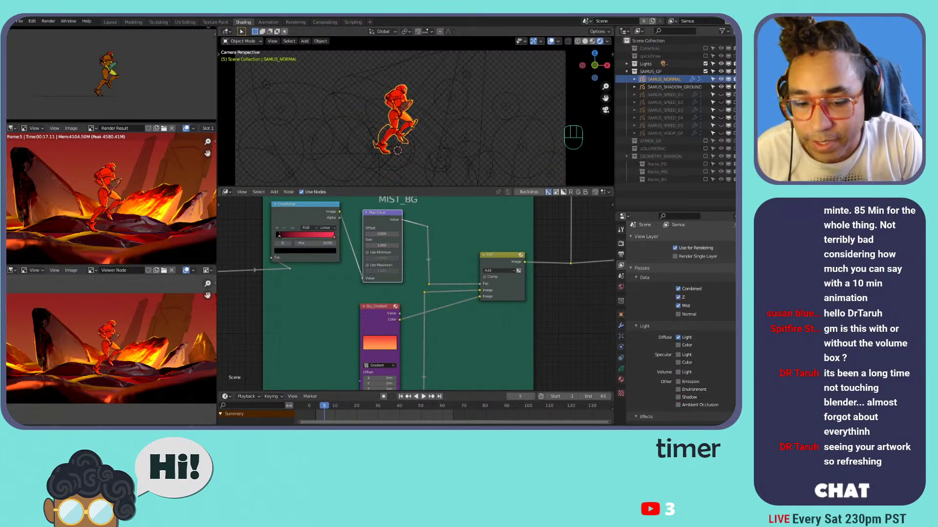
pyautogui.press('space')
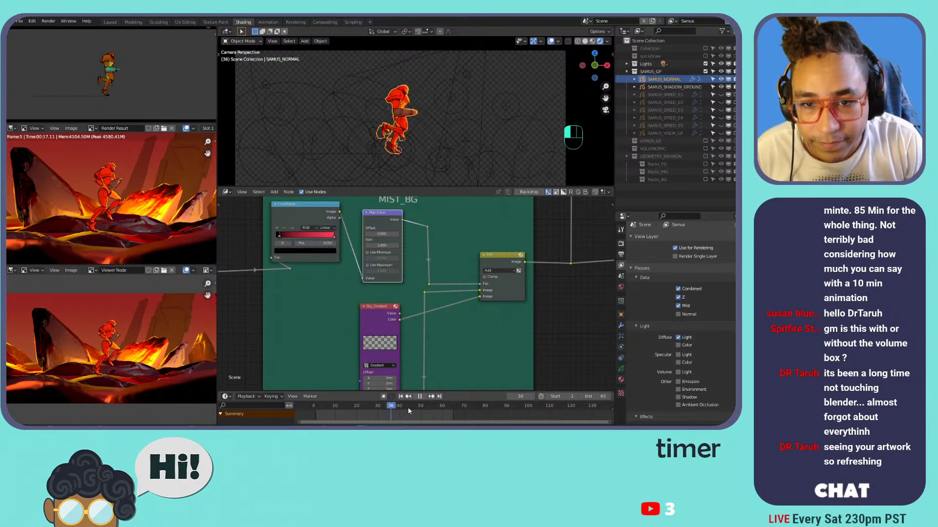
pyautogui.moveTo(437, 404); pyautogui.dragTo(362, 405)
pyautogui.click(419, 397)
pyautogui.click(422, 396)
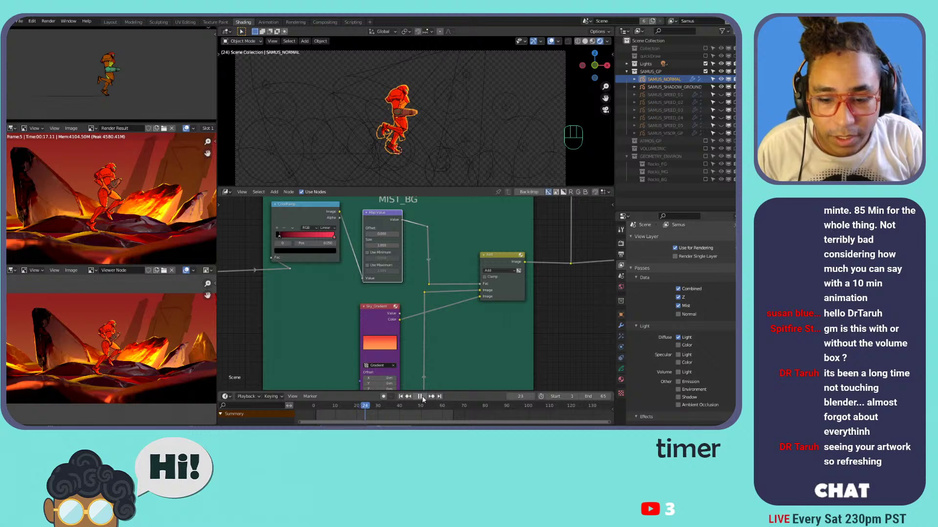
pyautogui.click(422, 396)
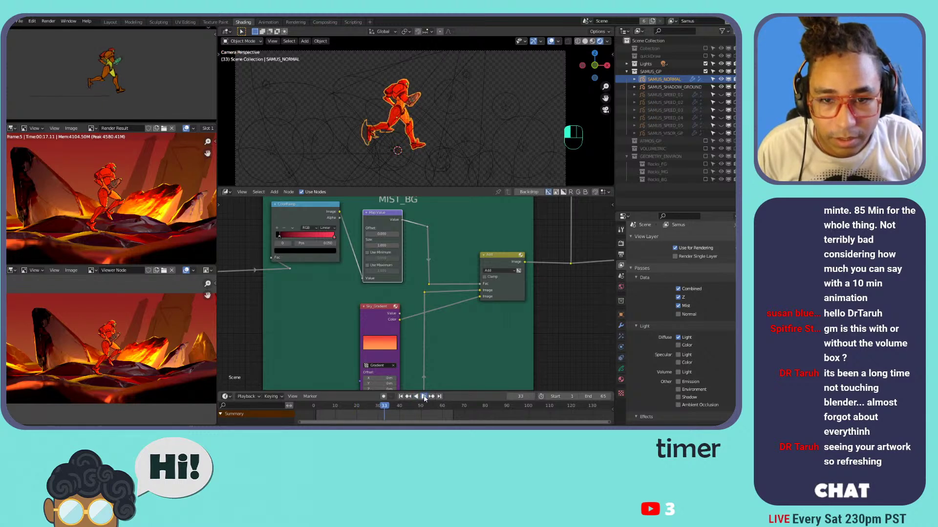
pyautogui.click(424, 396)
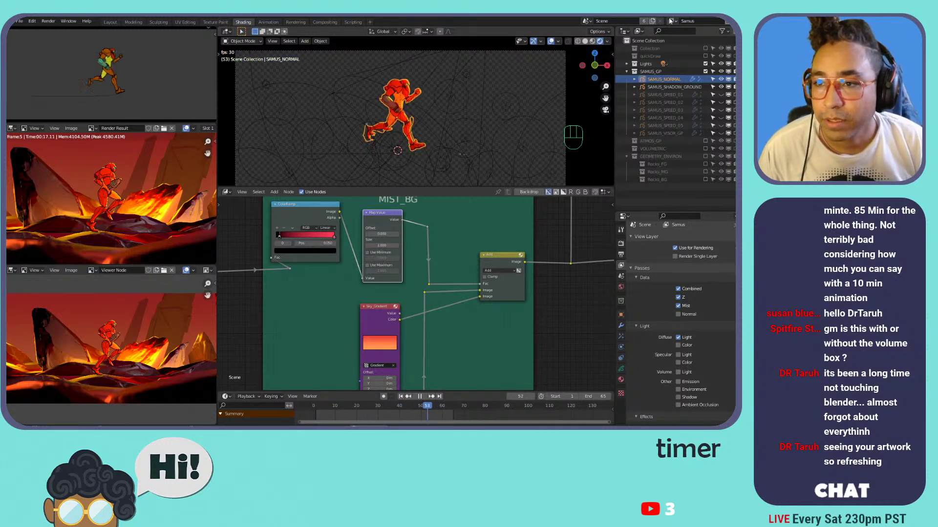
pyautogui.click(512, 96)
pyautogui.press('space')
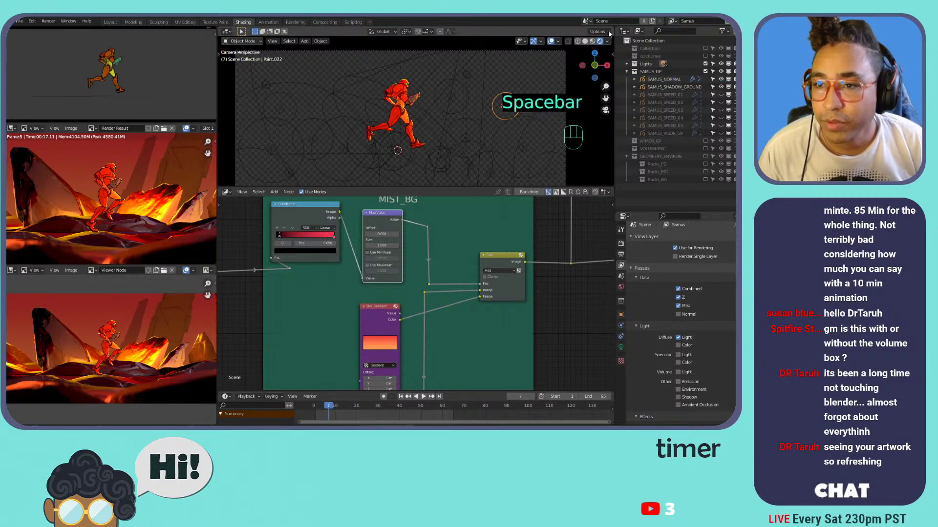
# - Switch to the BG_Rocks_ALL view layer and turn off the Extras overlay in the 3D viewport
pyautogui.click(673, 21)
pyautogui.click(640, 62)
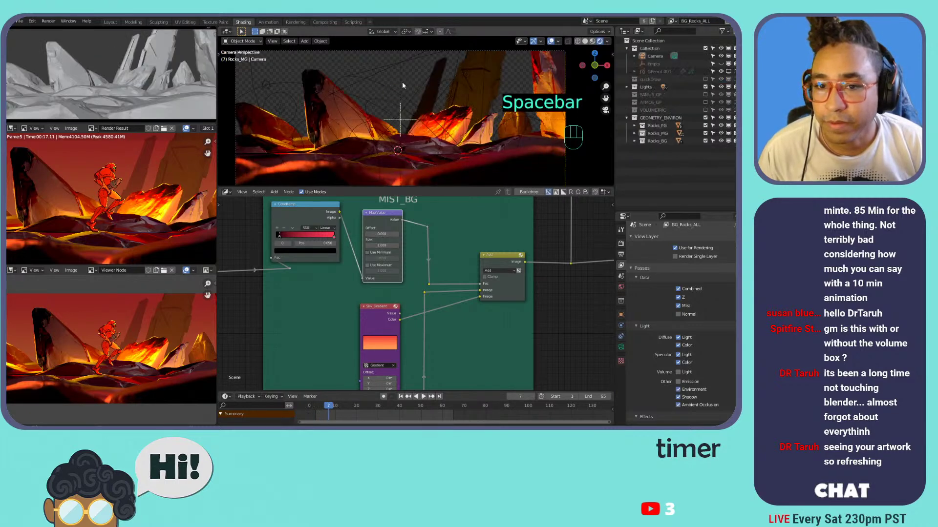
pyautogui.keyDown('shift'); pyautogui.moveTo(382, 80); pyautogui.dragTo(415, 100, button='middle'); pyautogui.keyUp('shift')
pyautogui.scroll(-2, 414, 101)
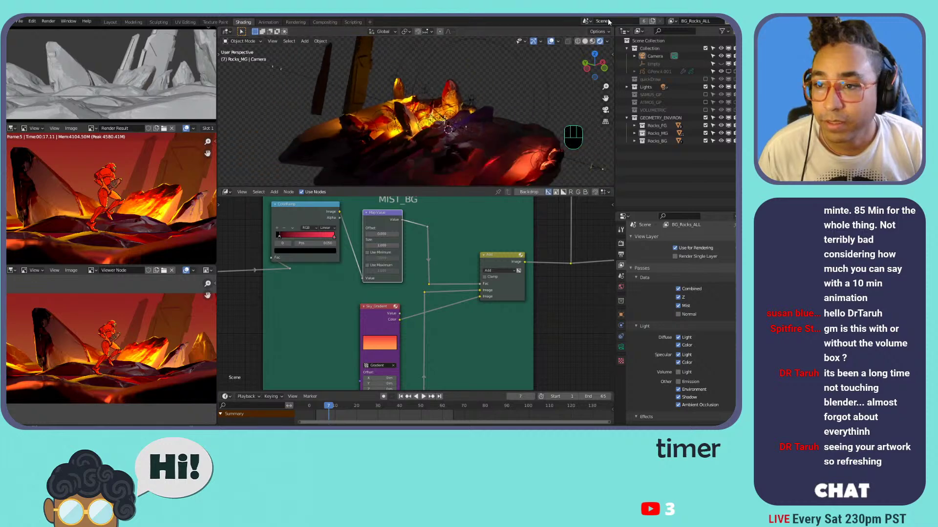
pyautogui.click(558, 43)
pyautogui.click(522, 126)
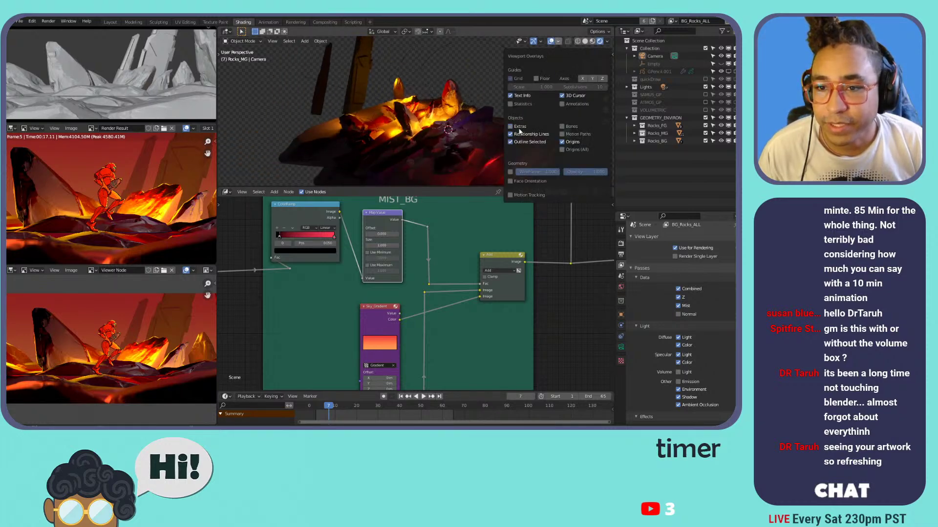
# - Inspect the whole rock environment from several angles outside the camera, including the foreground rocks up close
pyautogui.moveTo(321, 150); pyautogui.dragTo(440, 78, button='middle')
pyautogui.scroll(3, 487, 110)
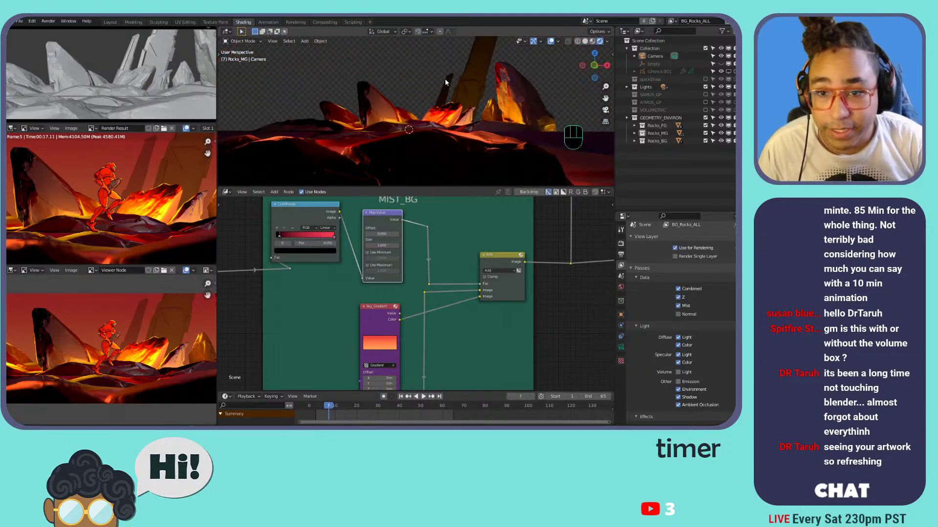
pyautogui.moveTo(445, 82); pyautogui.dragTo(465, 100, button='middle')
pyautogui.keyDown('shift'); pyautogui.moveTo(465, 101); pyautogui.dragTo(446, 78, button='middle'); pyautogui.keyUp('shift')
pyautogui.scroll(-5, 441, 88)
pyautogui.click(657, 126)
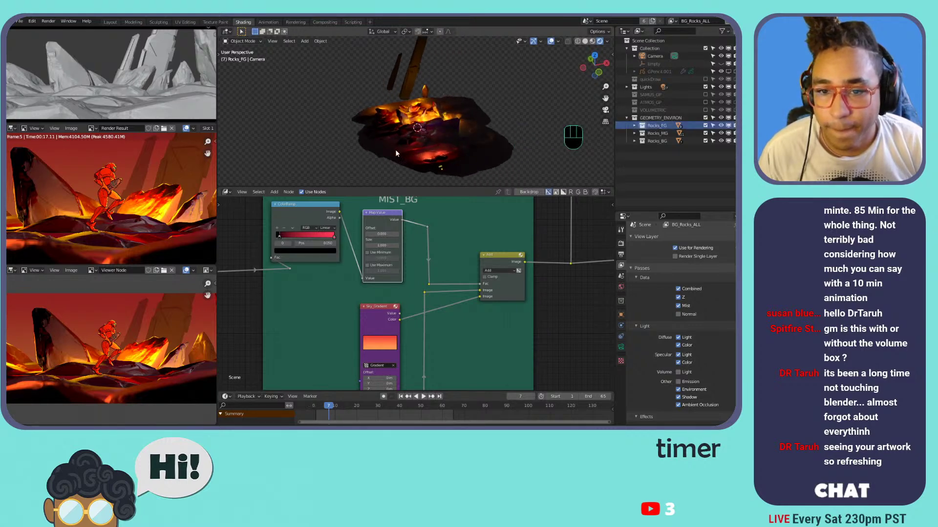
pyautogui.scroll(4, 397, 154)
pyautogui.keyDown('shift'); pyautogui.moveTo(442, 154); pyautogui.dragTo(372, 75, button='middle'); pyautogui.keyUp('shift')
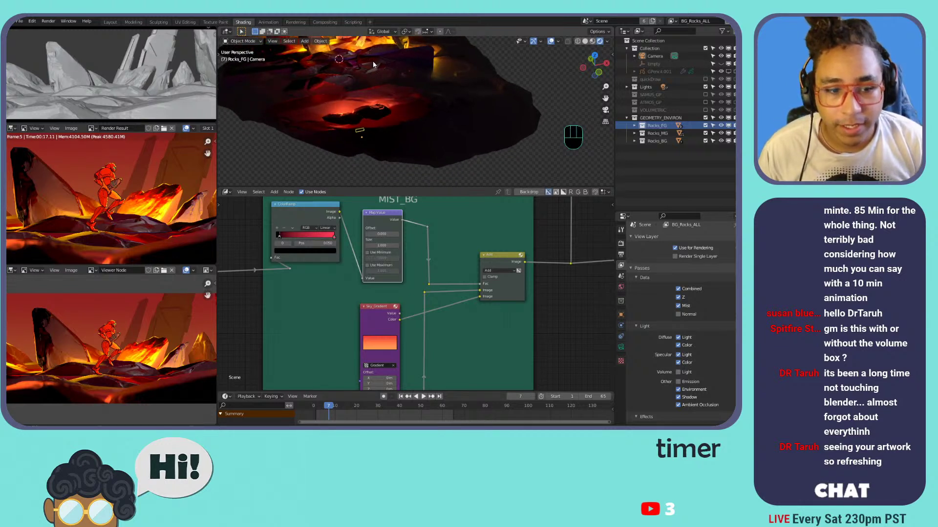
pyautogui.click(363, 68)
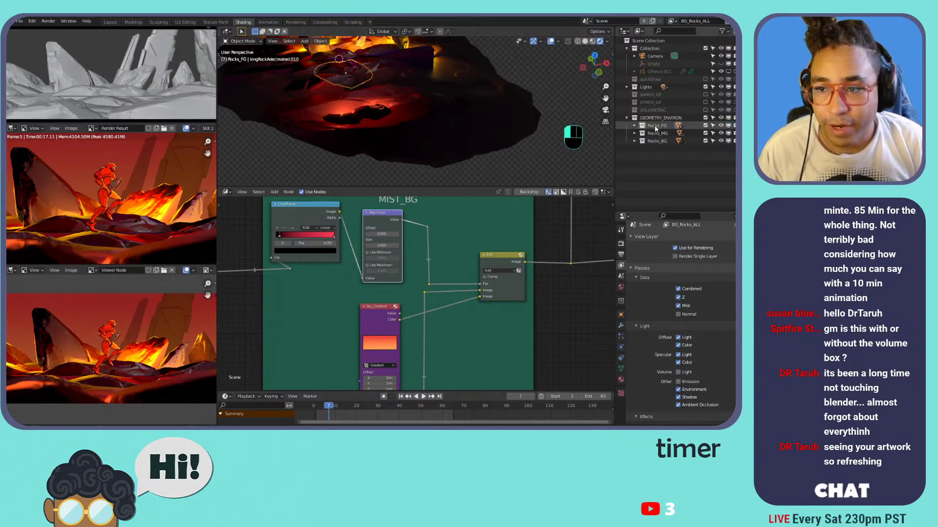
# - Go through the Rocks_FG, Rocks_MG and Rocks_BG collections, ending with Rocks_FG as the active collection
pyautogui.click(654, 133)
pyautogui.click(653, 141)
pyautogui.click(653, 134)
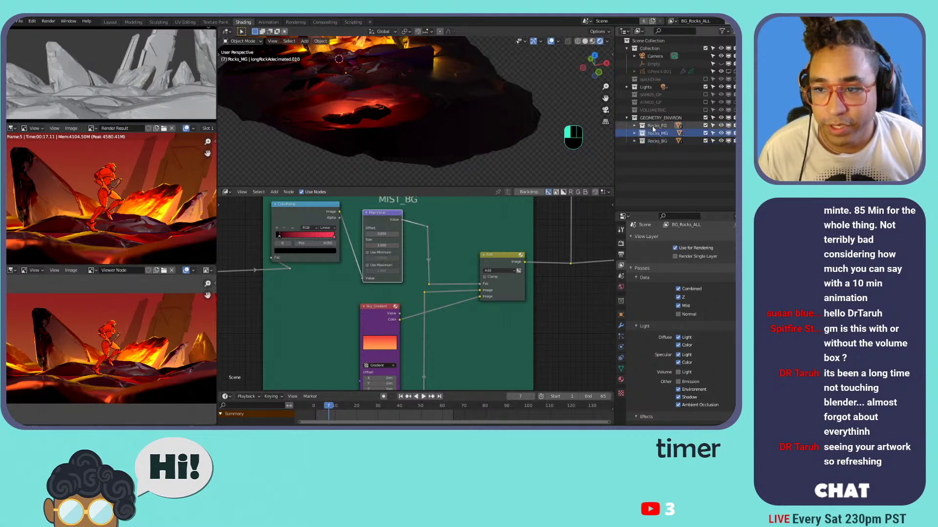
pyautogui.click(652, 126)
pyautogui.click(650, 135)
pyautogui.click(653, 141)
pyautogui.click(653, 135)
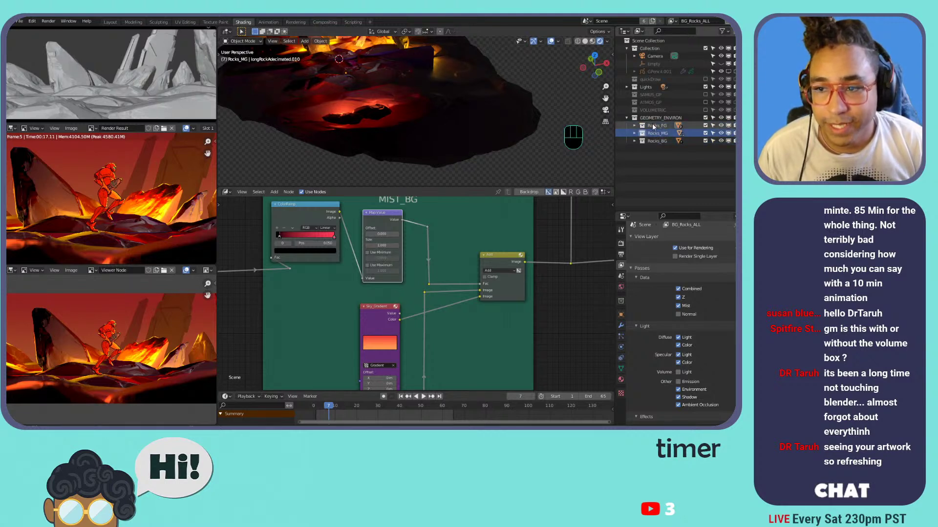
pyautogui.click(653, 127)
pyautogui.click(652, 135)
pyautogui.click(653, 142)
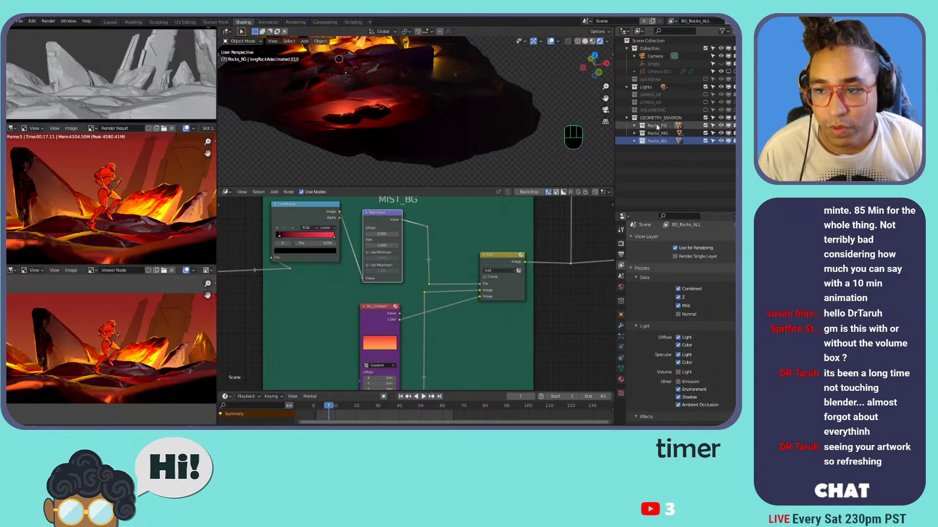
pyautogui.click(656, 126)
pyautogui.click(655, 132)
pyautogui.click(655, 126)
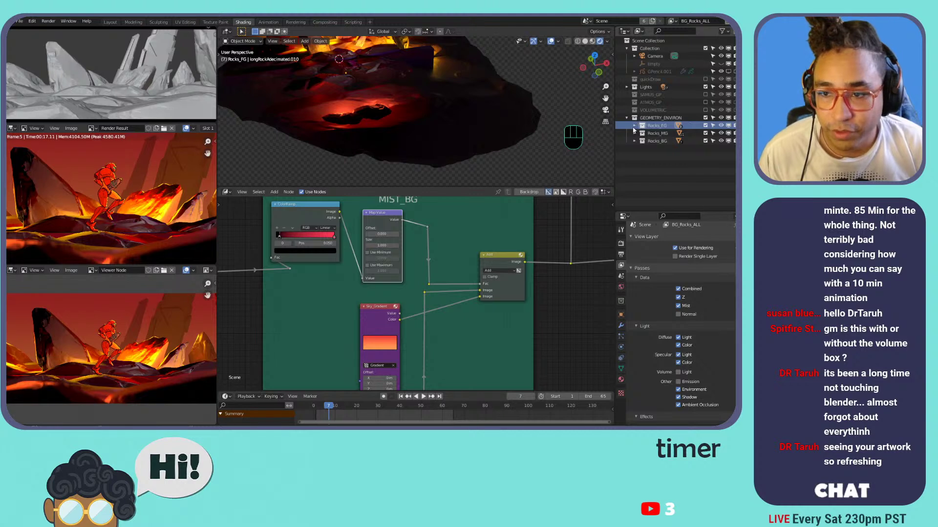
# - Exclude the Rocks_MG and Rocks_BG collections from the view layer to isolate the foreground rocks
pyautogui.click(704, 133)
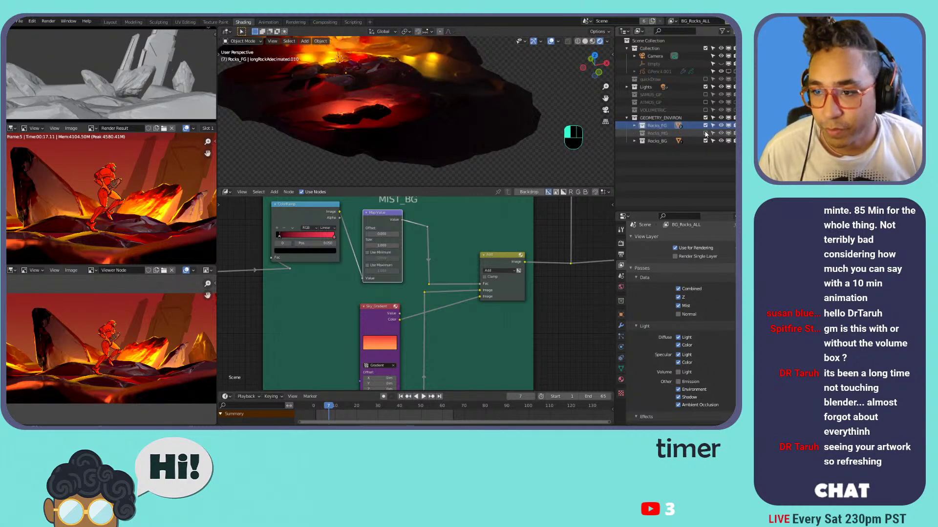
pyautogui.click(705, 141)
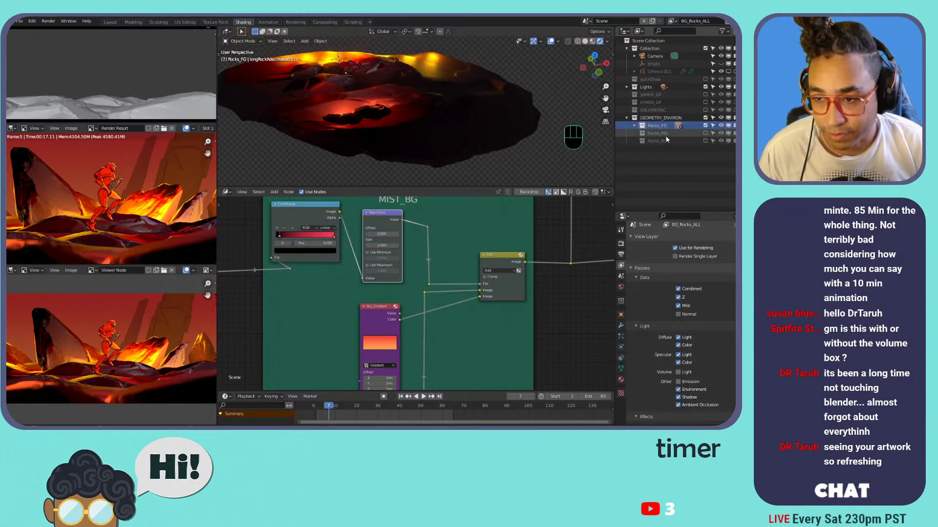
pyautogui.scroll(-4, 443, 104)
pyautogui.scroll(5, 403, 92)
pyautogui.moveTo(409, 79)
pyautogui.keyDown('shift'); pyautogui.mouseDown(button='middle')
pyautogui.moveTo(403, 92)
pyautogui.moveTo(393, 84)
pyautogui.moveTo(461, 71)
pyautogui.moveTo(449, 57)
pyautogui.moveTo(394, 52)
pyautogui.moveTo(377, 72)
pyautogui.moveTo(391, 82)
pyautogui.mouseUp(button='middle'); pyautogui.keyUp('shift')
pyautogui.scroll(-1, 379, 84)
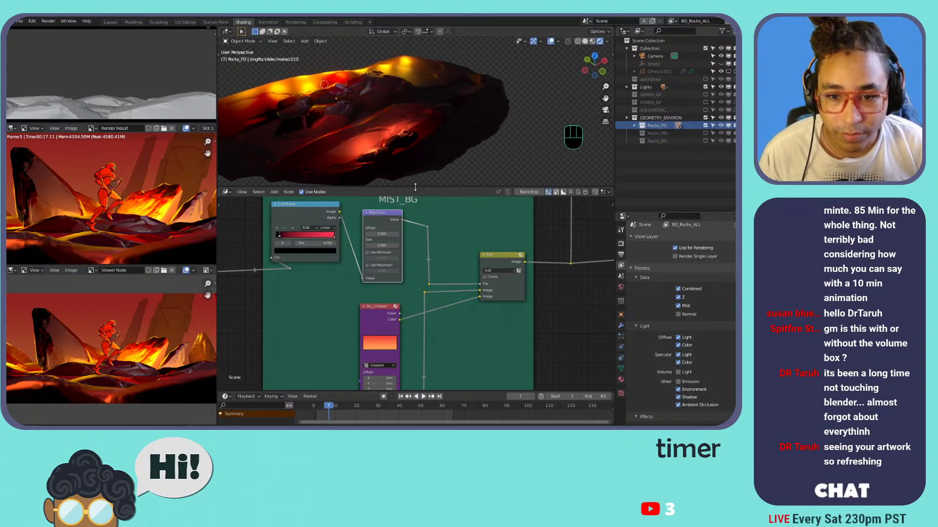
# - Enlarge the 3D viewport over the node editor and the image previews to get a full view of the foreground rocks
pyautogui.moveTo(415, 187); pyautogui.dragTo(415, 382)
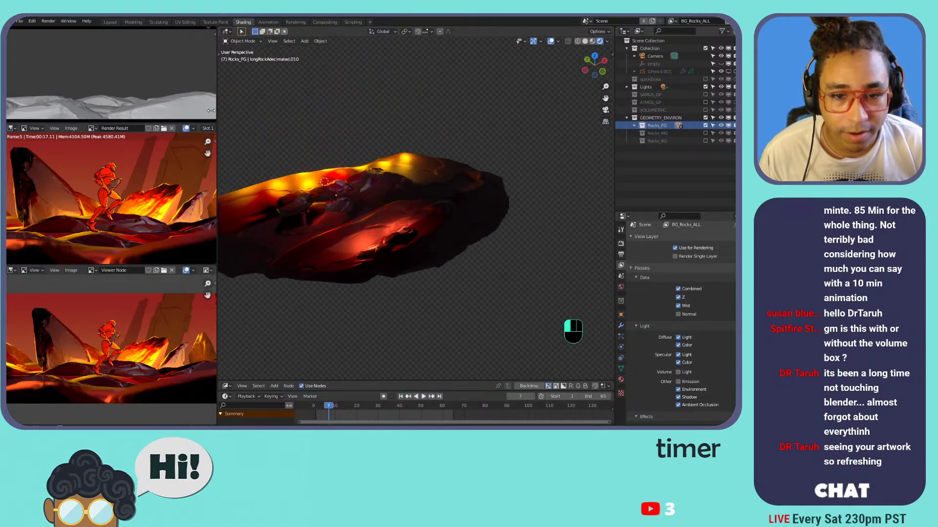
pyautogui.moveTo(211, 111); pyautogui.dragTo(71, 111)
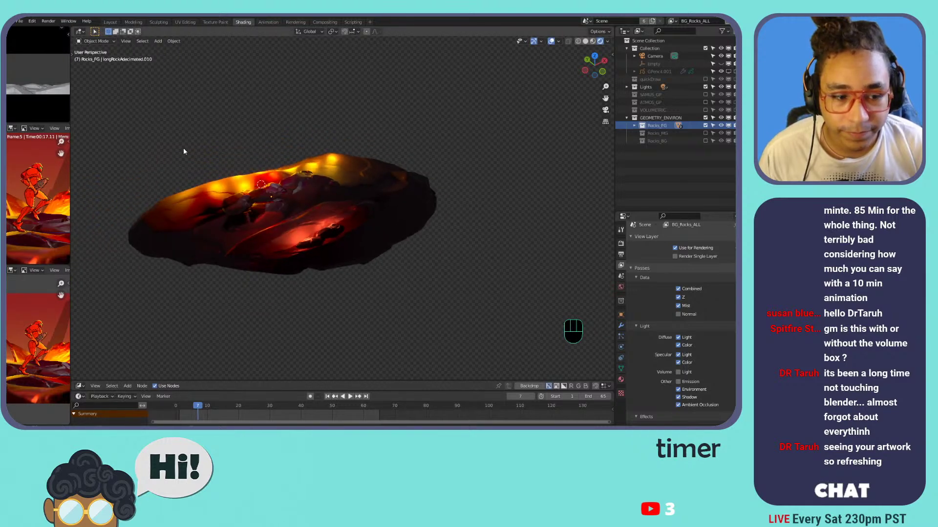
pyautogui.keyDown('shift'); pyautogui.moveTo(183, 148); pyautogui.dragTo(270, 143, button='middle'); pyautogui.keyUp('shift')
pyautogui.moveTo(359, 177); pyautogui.dragTo(502, 155, button='middle')
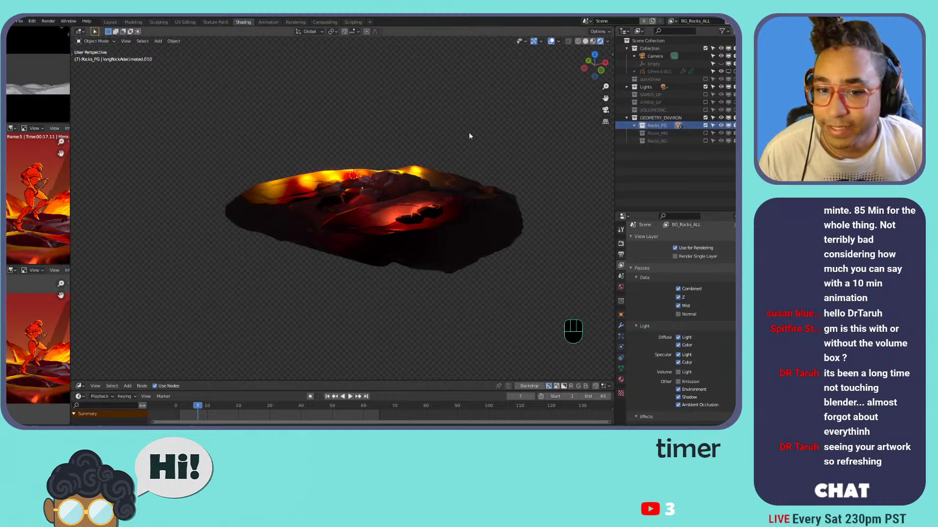
# - Reset the 3D cursor to the world origin and add a Single Arrow empty in the Rocks_FG collection
pyautogui.hotkey('shift', 'c')
pyautogui.moveTo(345, 163); pyautogui.dragTo(385, 157, button='middle')
pyautogui.hotkey('shift', 'a')
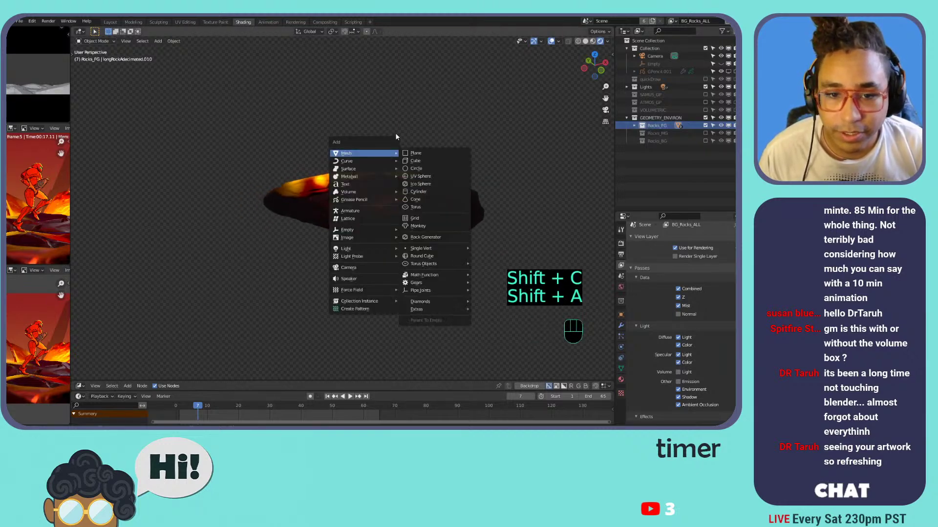
pyautogui.moveTo(360, 229)
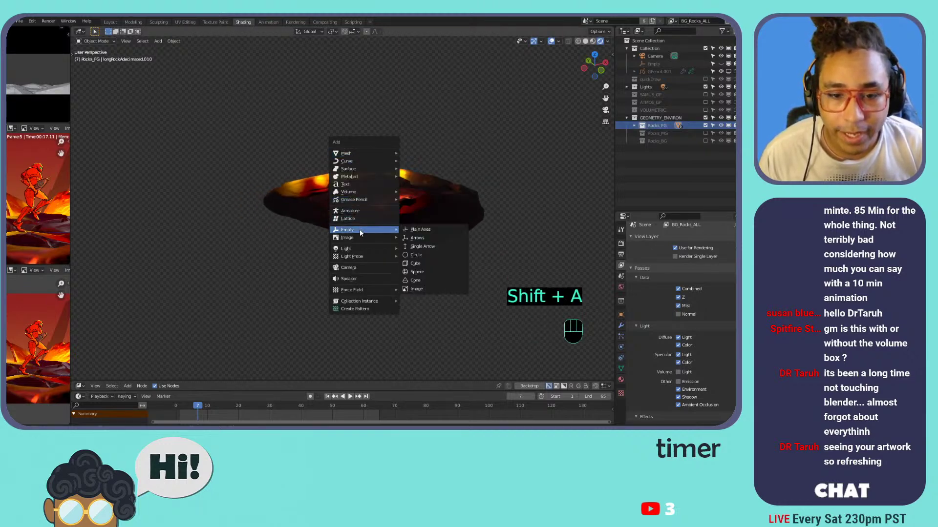
pyautogui.click(441, 247)
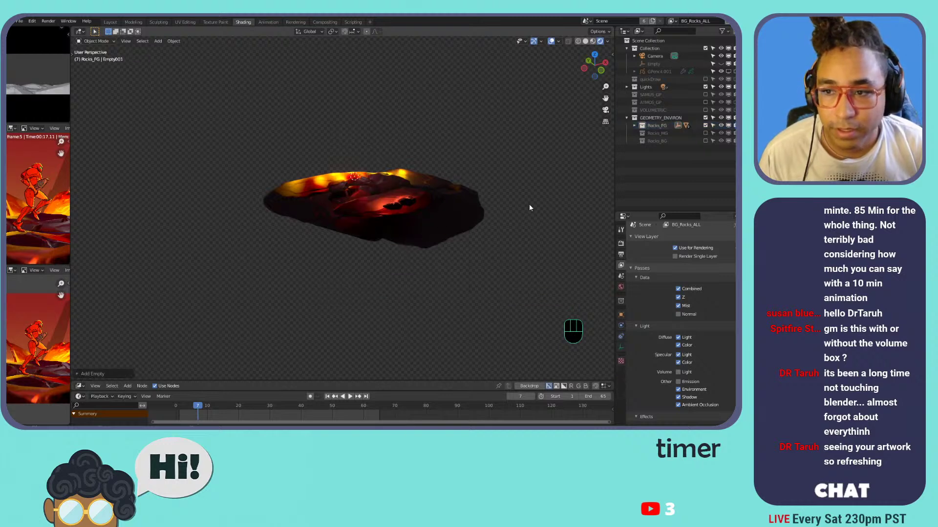
# - Move the new empty out of Rocks_FG into the GEOMETRY_ENVIRON collection and rename it Loop_Rocks_FG
pyautogui.click(634, 125)
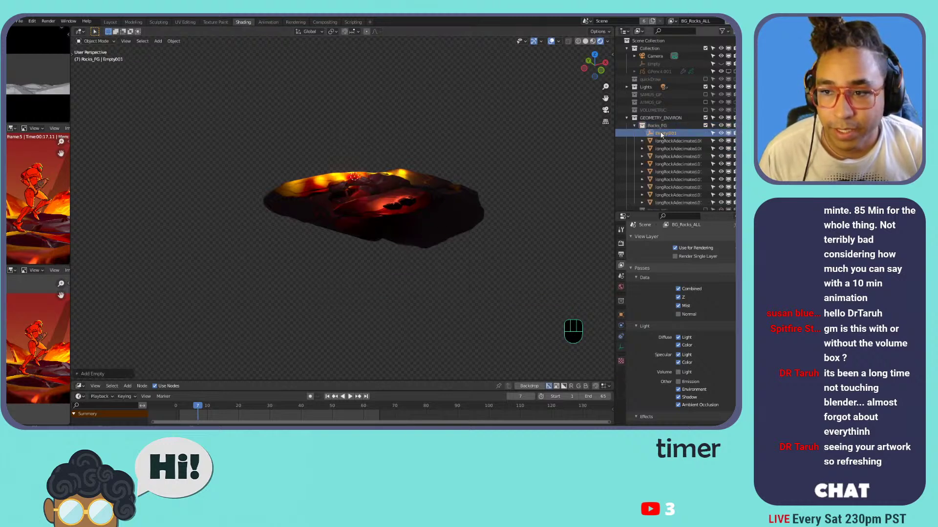
pyautogui.moveTo(661, 135); pyautogui.dragTo(662, 118)
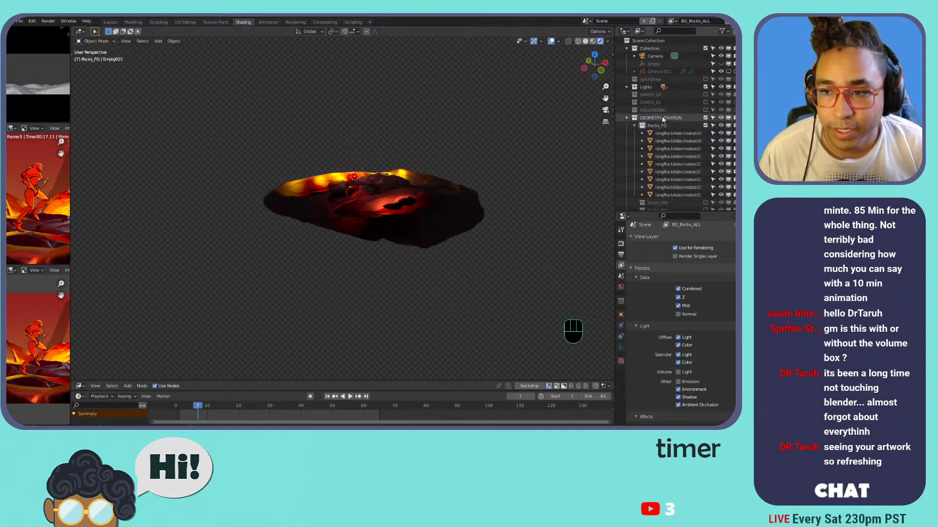
pyautogui.click(634, 125)
pyautogui.doubleClick(657, 148)
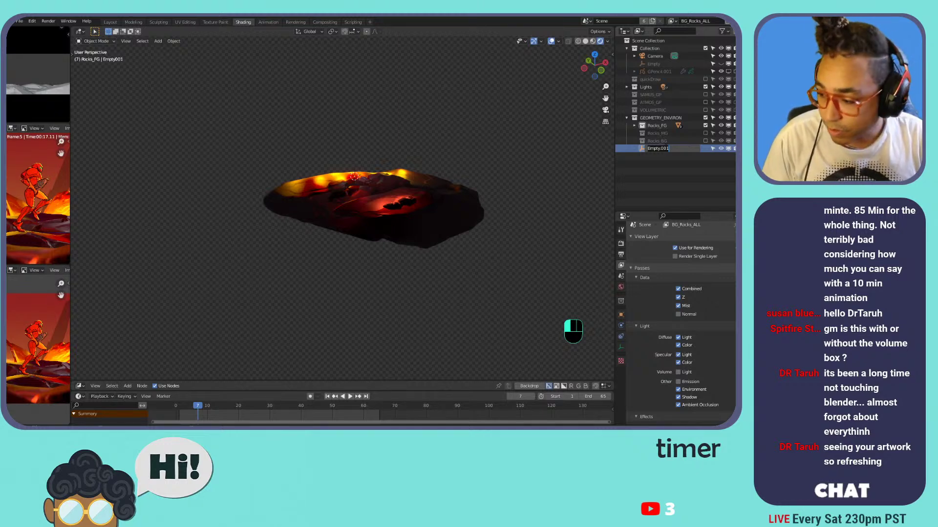
pyautogui.write('Loop')
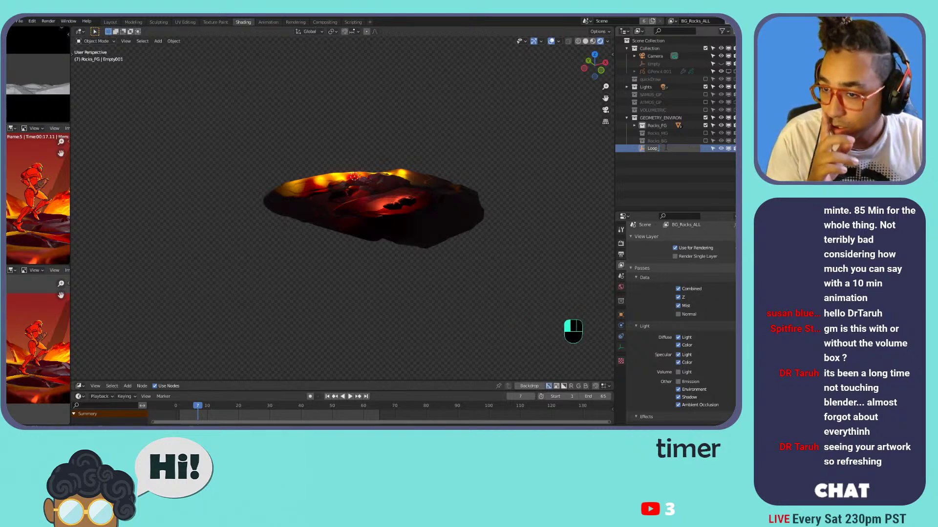
pyautogui.write('_Rocks')
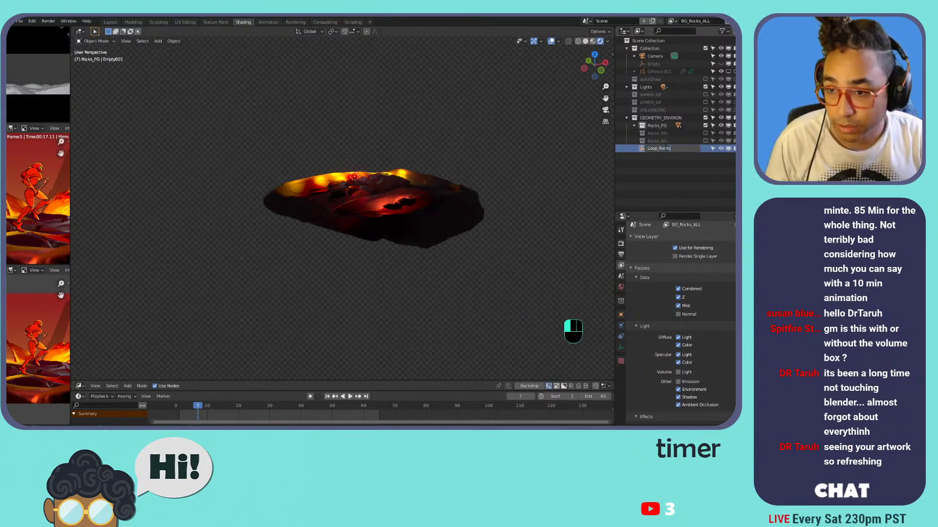
pyautogui.write('_FG')
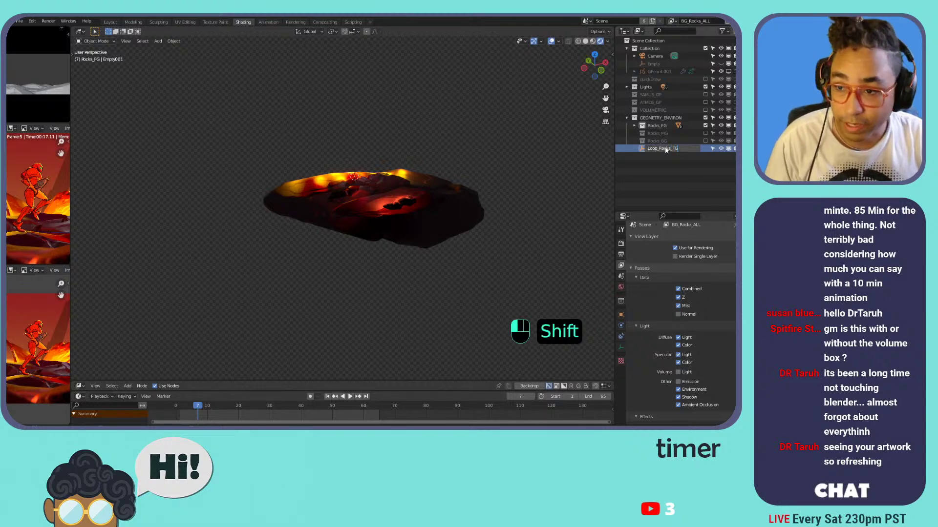
pyautogui.press('Return')
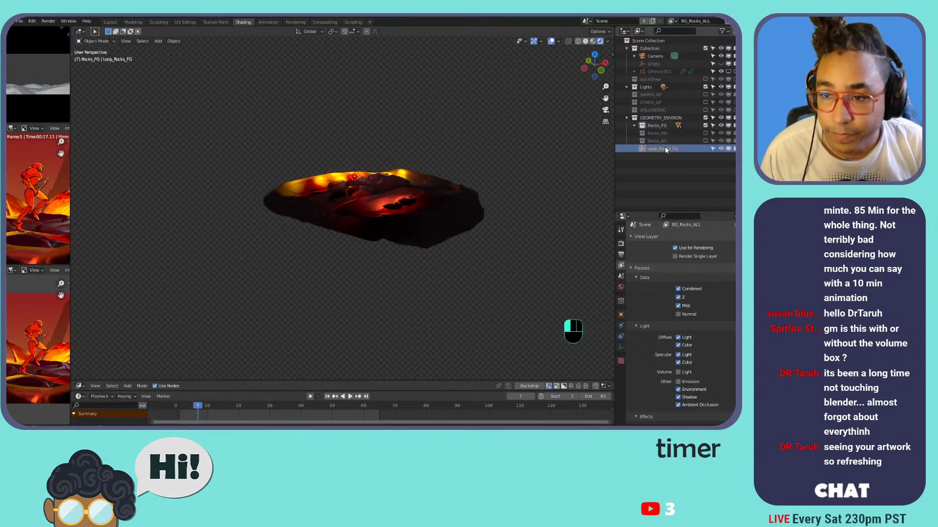
# - Enable the Extras overlay and change the viewport to solid shading for a clear view of the empty and rocks
pyautogui.click(560, 42)
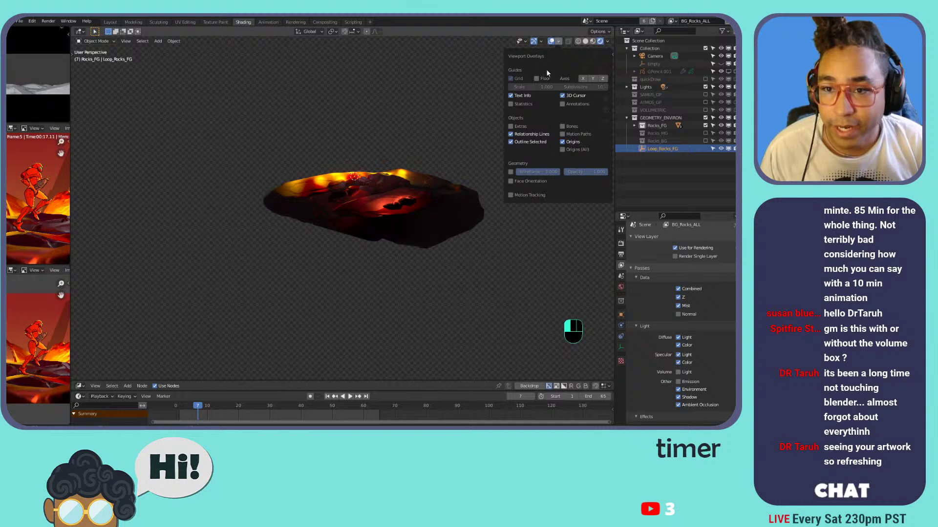
pyautogui.click(525, 126)
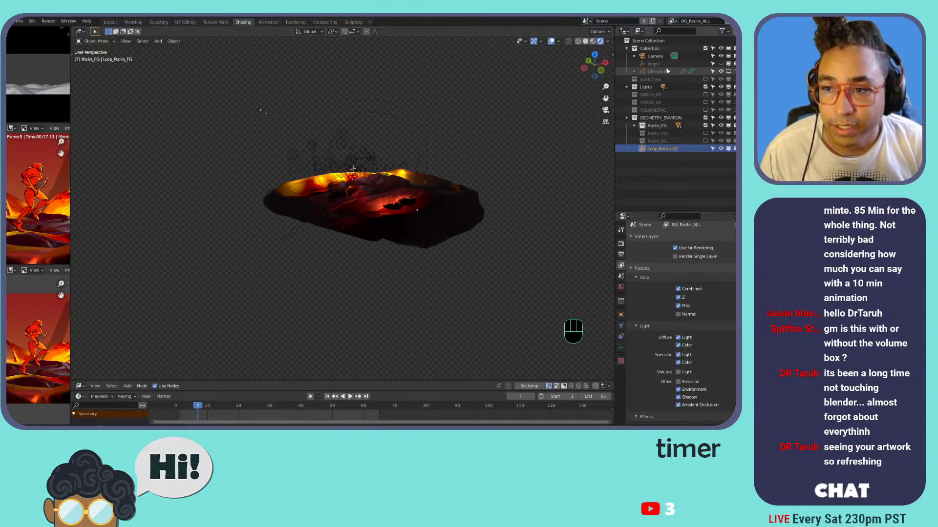
pyautogui.click(591, 42)
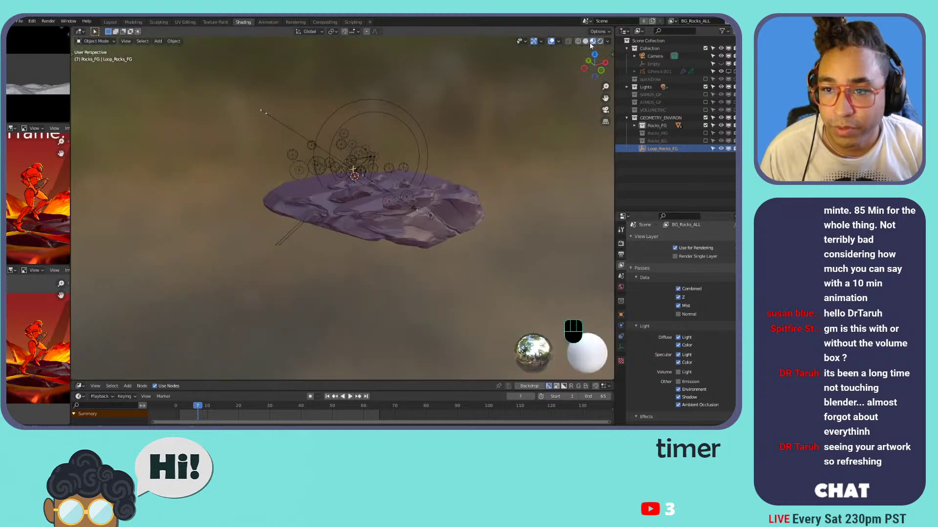
pyautogui.click(587, 42)
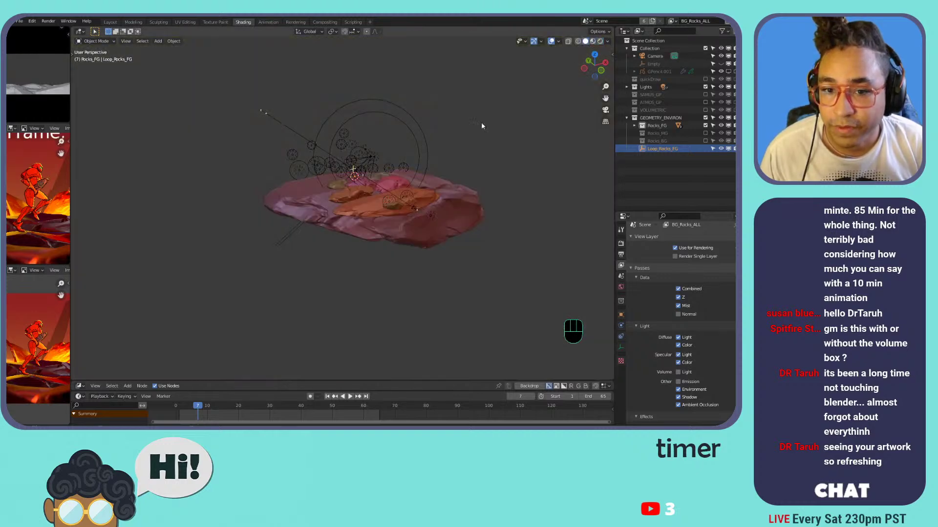
pyautogui.scroll(8, 381, 131)
pyautogui.scroll(-3, 419, 76)
pyautogui.keyDown('shift'); pyautogui.moveTo(421, 74); pyautogui.dragTo(394, 79, button='middle'); pyautogui.keyUp('shift')
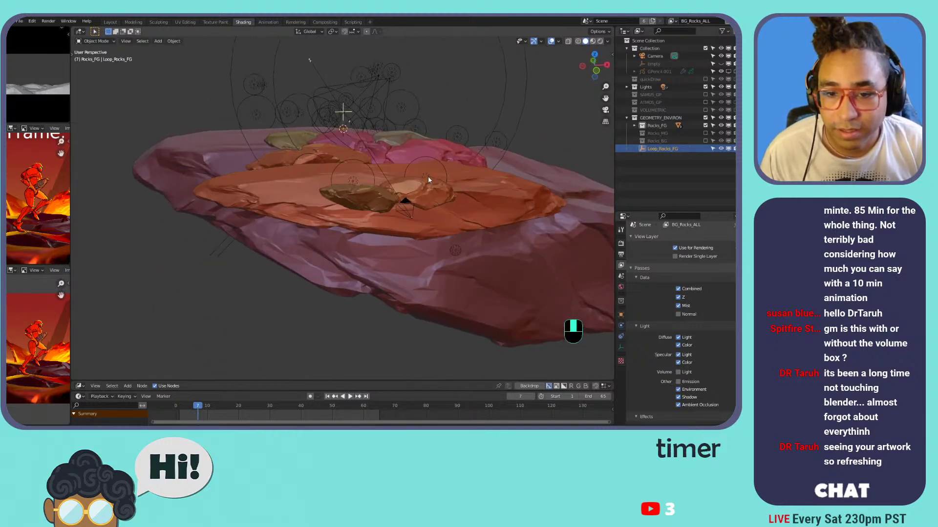
pyautogui.moveTo(427, 176); pyautogui.dragTo(400, 159, button='middle')
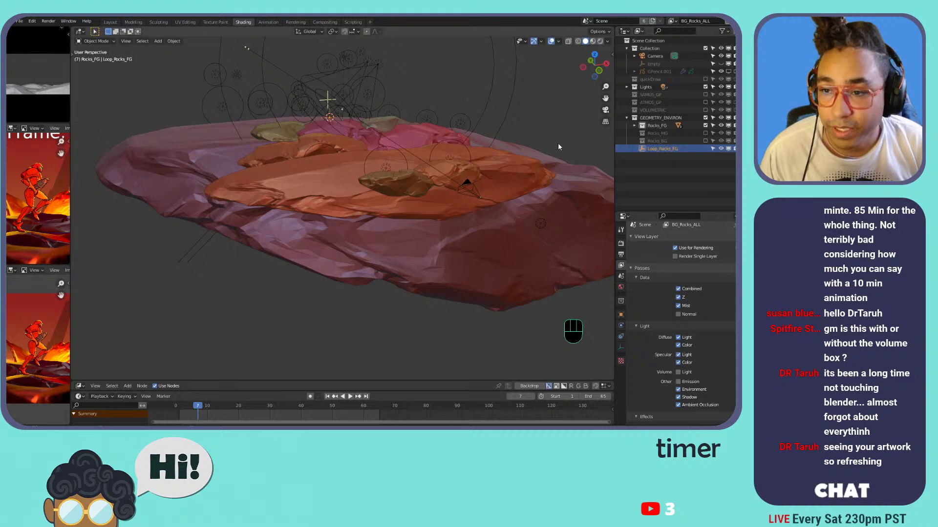
pyautogui.press('g')
pyautogui.press('z')
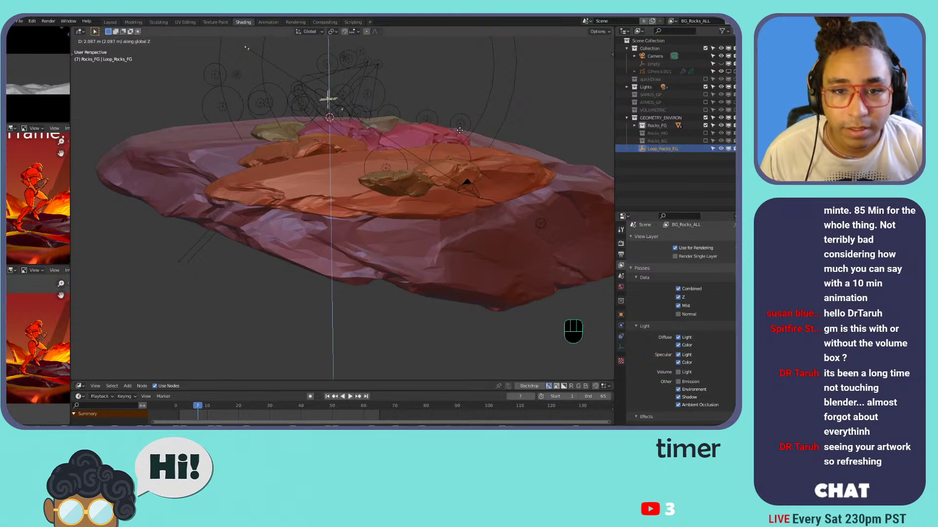
pyautogui.rightClick(461, 133)
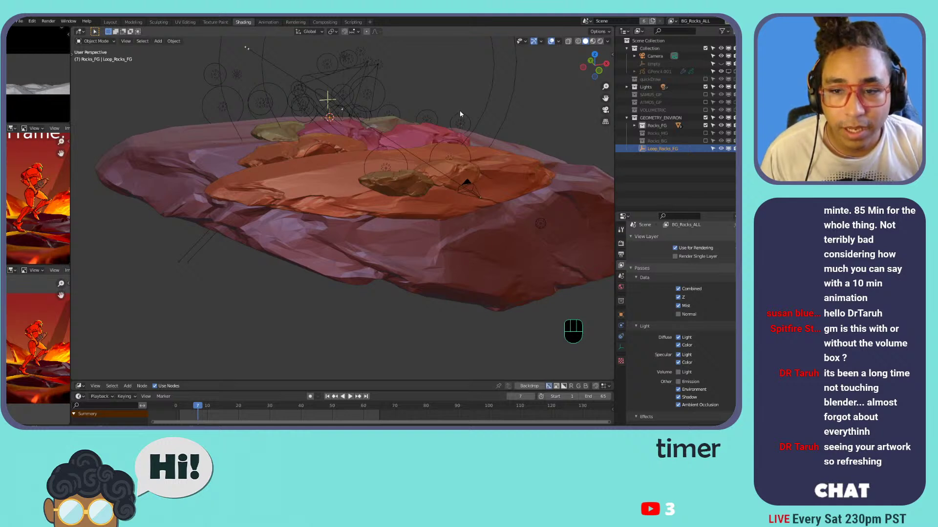
# - Select all objects in the Rocks_FG collection and parent them to the Loop_Rocks_FG empty with the Object option
pyautogui.click(647, 126)
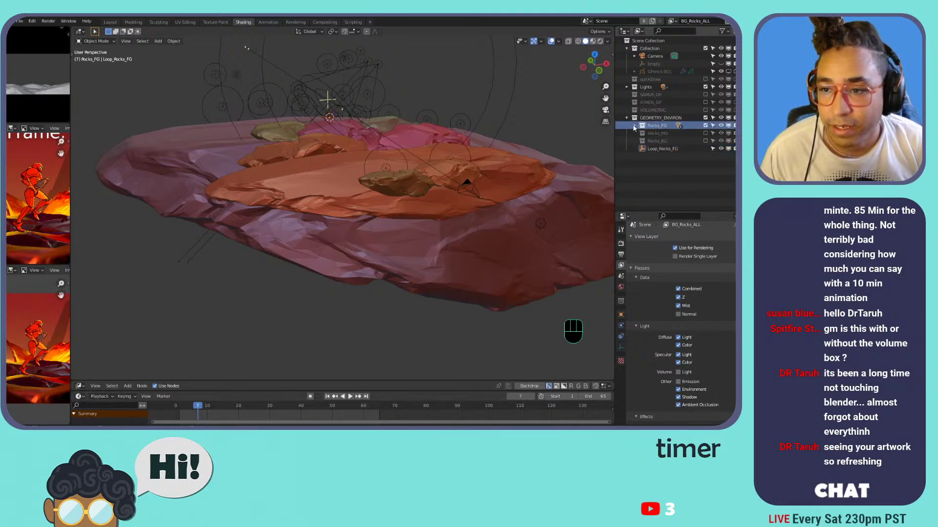
pyautogui.rightClick(648, 127)
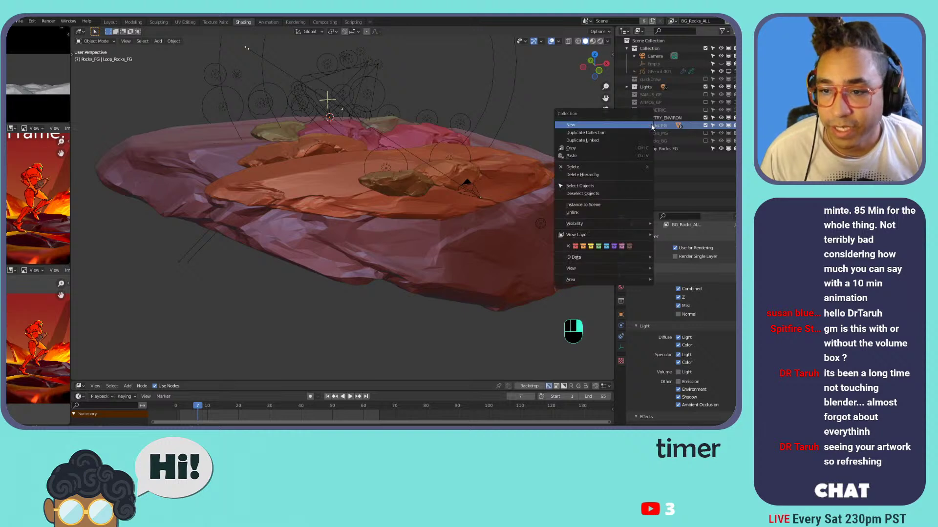
pyautogui.click(604, 185)
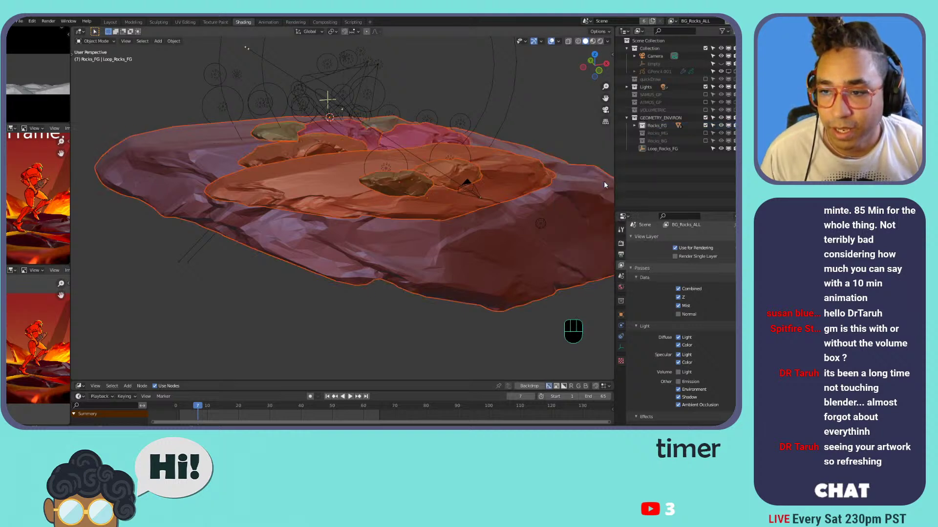
pyautogui.click(634, 125)
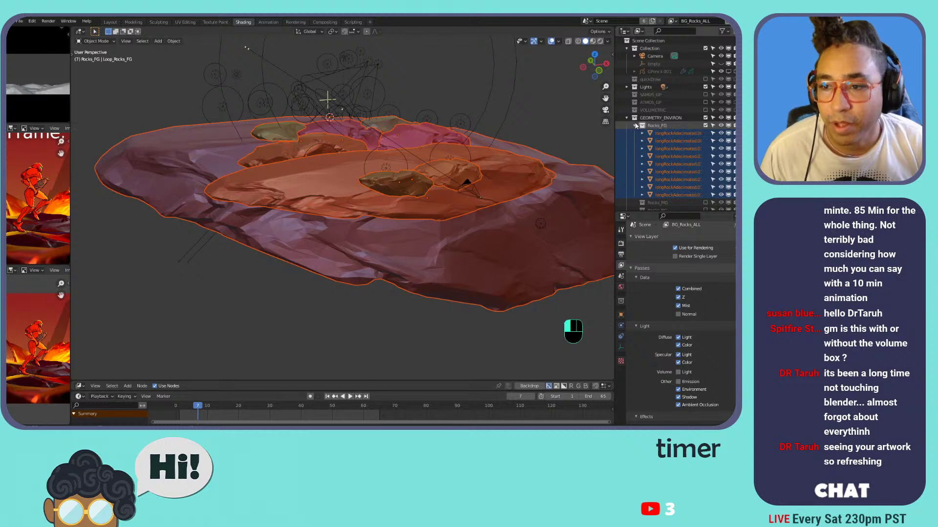
pyautogui.click(635, 125)
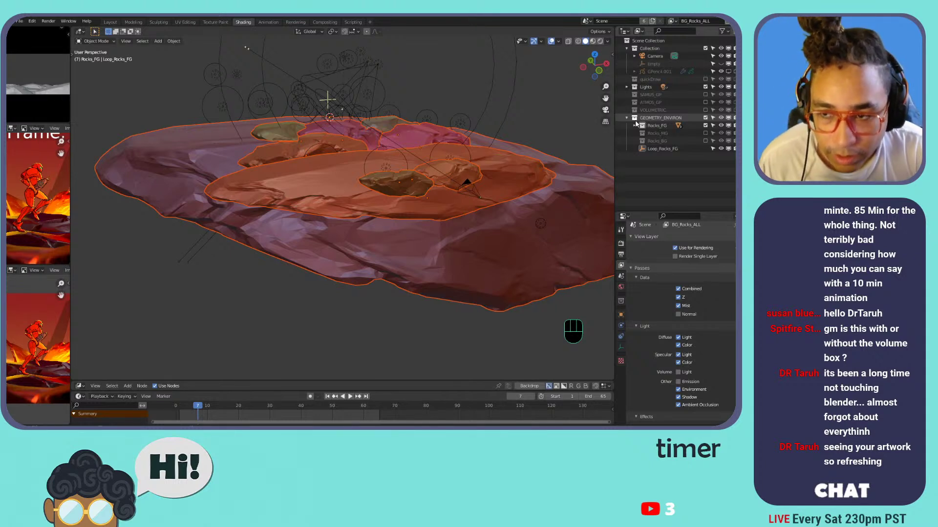
pyautogui.hotkey('ctrl', 'p')
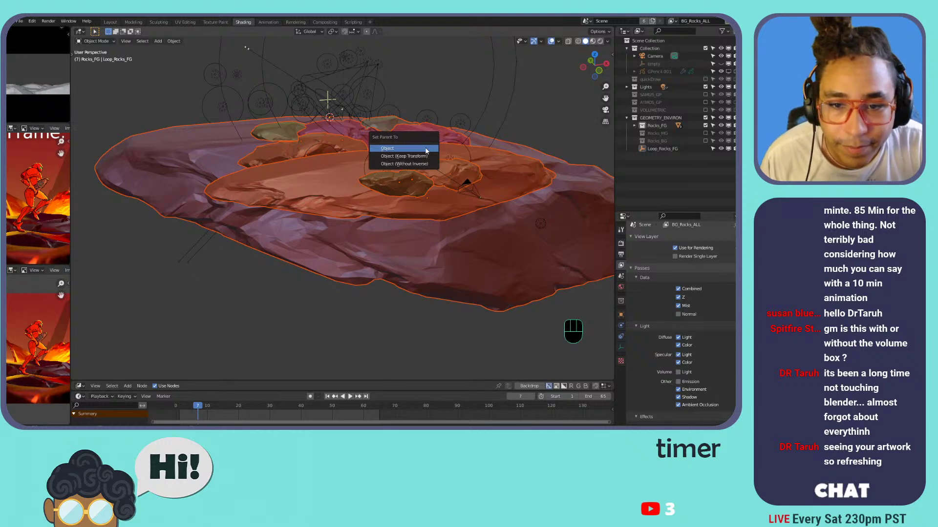
pyautogui.click(426, 150)
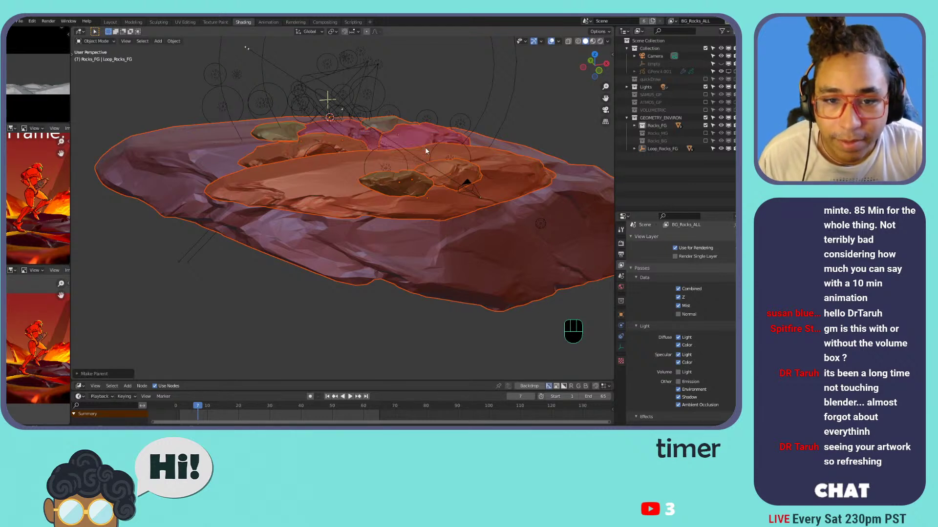
# - Test the parenting by trial-moving the Loop_Rocks_FG empty along the Z and X axes, cancelling the move
pyautogui.click(559, 43)
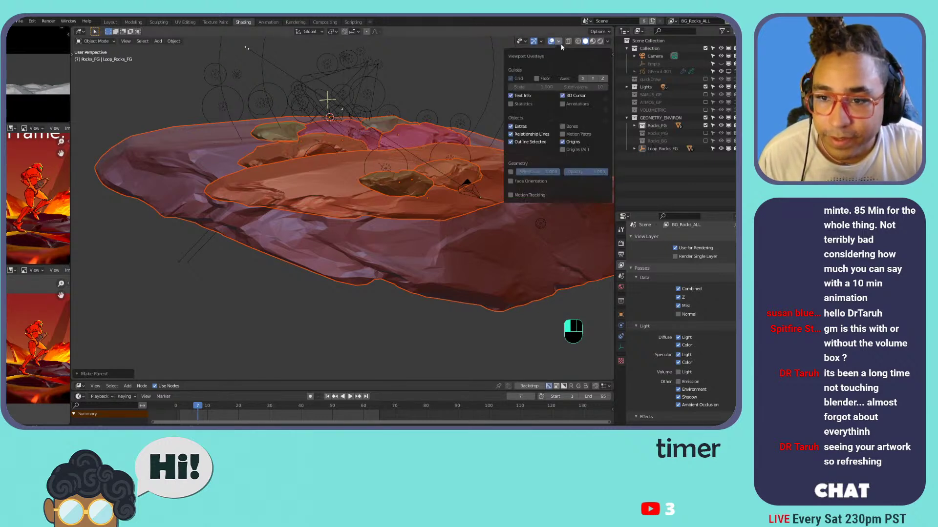
pyautogui.click(669, 150)
pyautogui.press('g')
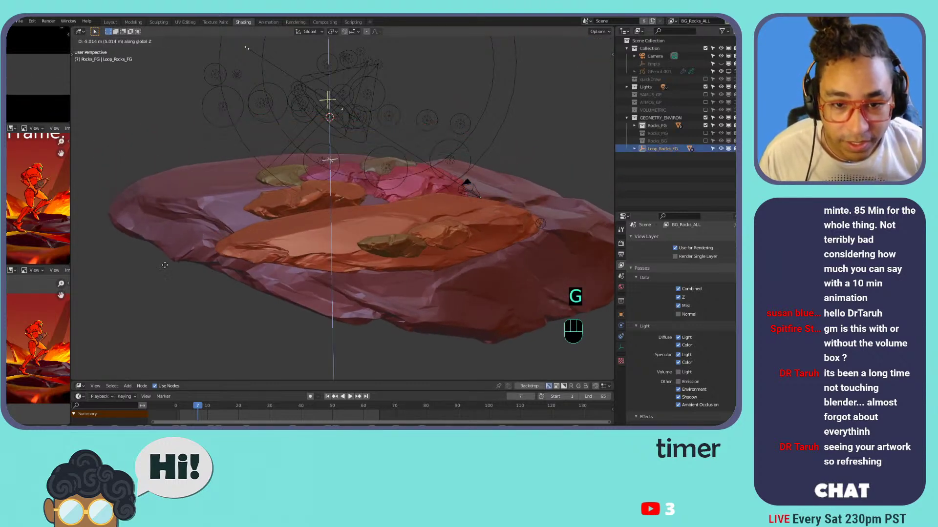
pyautogui.press('x')
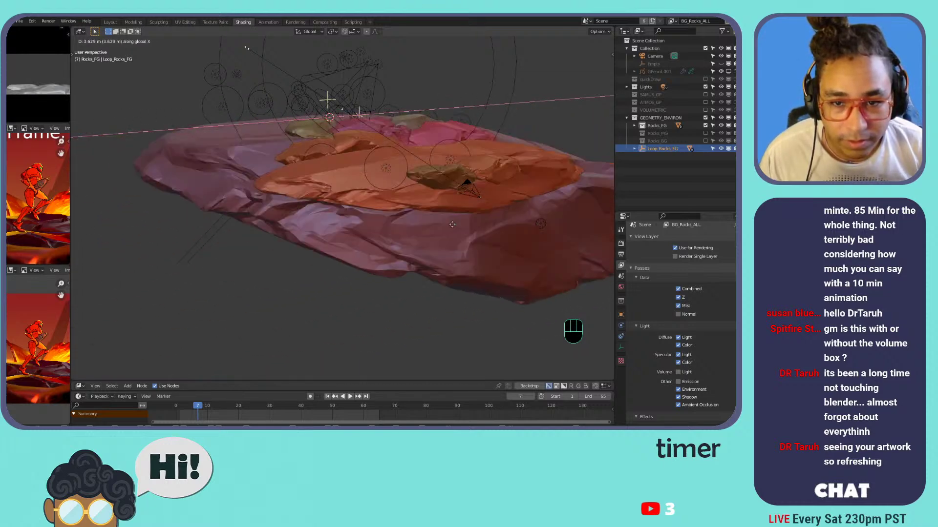
pyautogui.rightClick(500, 204)
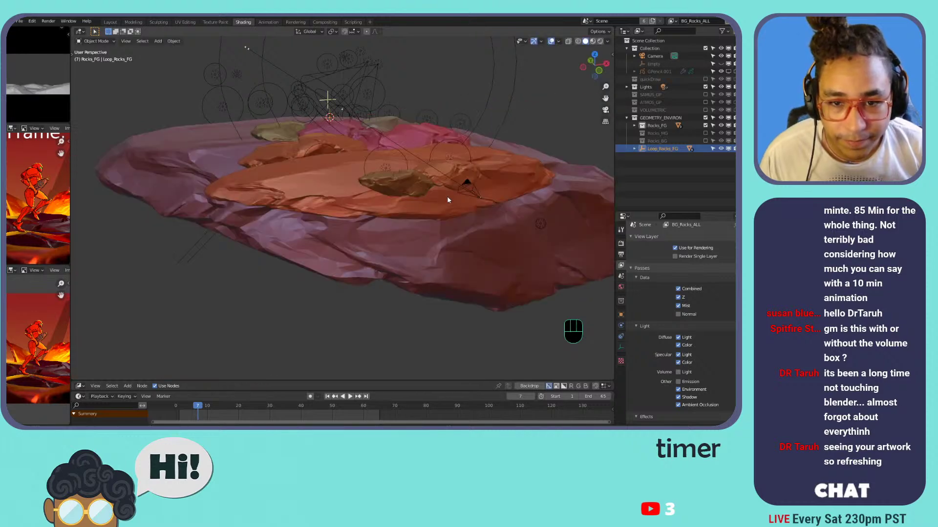
# - Try sliding the Loop_Rocks_FG empty with its rocks sideways in the negative X direction and cancel the move
pyautogui.scroll(-8, 391, 175)
pyautogui.scroll(4, 392, 175)
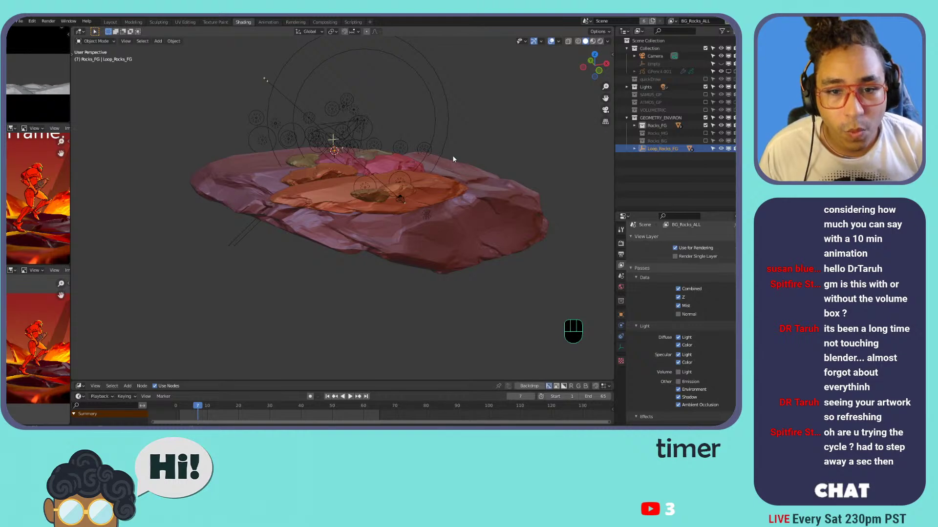
pyautogui.keyDown('shift'); pyautogui.moveTo(452, 159); pyautogui.dragTo(434, 170, button='middle'); pyautogui.keyUp('shift')
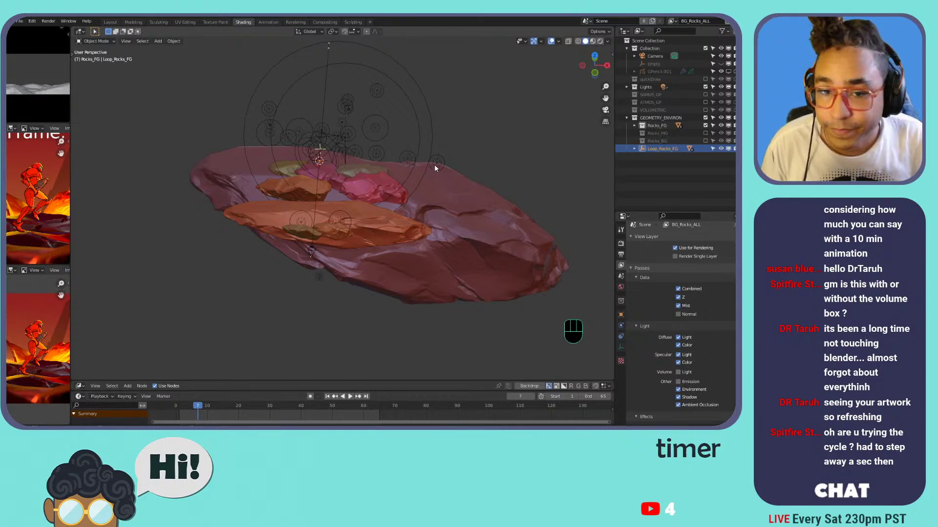
pyautogui.click(654, 127)
pyautogui.click(649, 149)
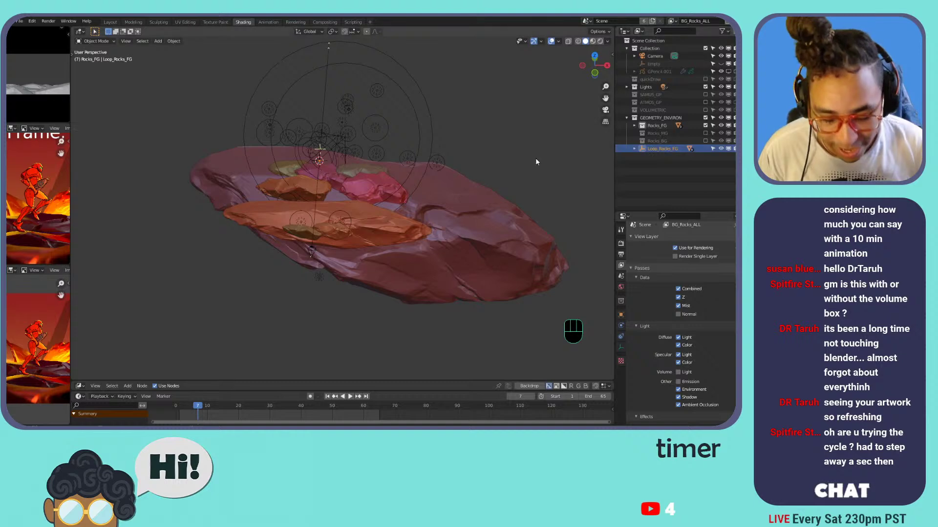
pyautogui.press('g')
pyautogui.press('x')
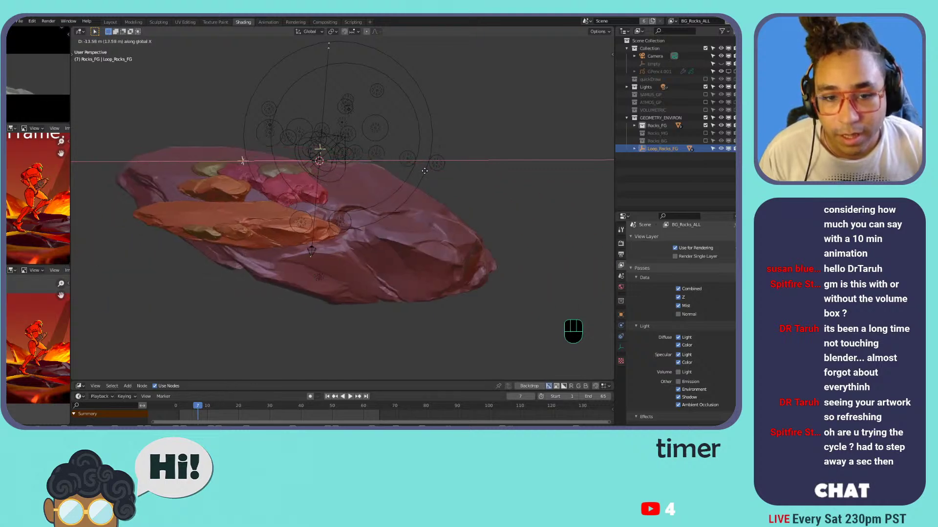
pyautogui.rightClick(411, 170)
# - Examine the individual rock objects in the Rocks_FG collection from the top view
pyautogui.keyDown('shift'); pyautogui.moveTo(352, 163); pyautogui.dragTo(437, 174, button='middle'); pyautogui.keyUp('shift')
pyautogui.press('KP_7')
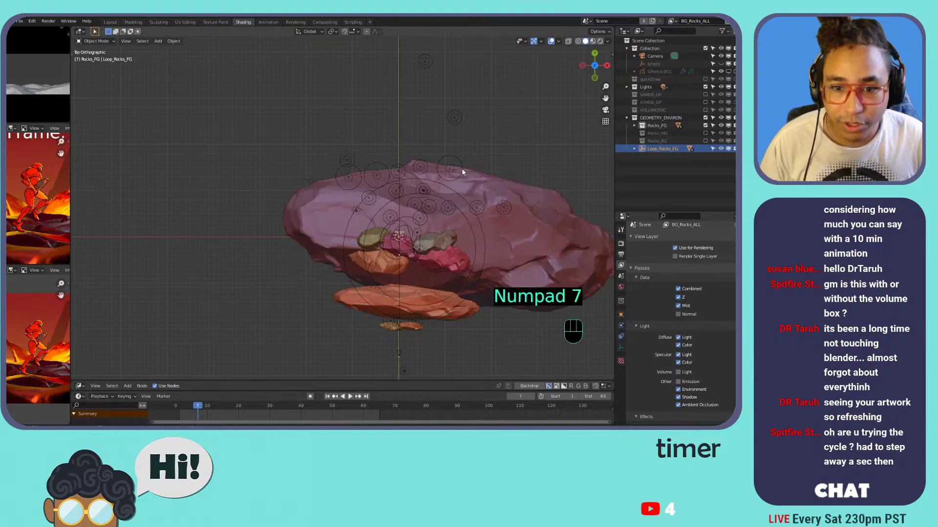
pyautogui.scroll(3, 454, 209)
pyautogui.keyDown('shift'); pyautogui.moveTo(444, 187); pyautogui.dragTo(377, 166, button='middle'); pyautogui.keyUp('shift')
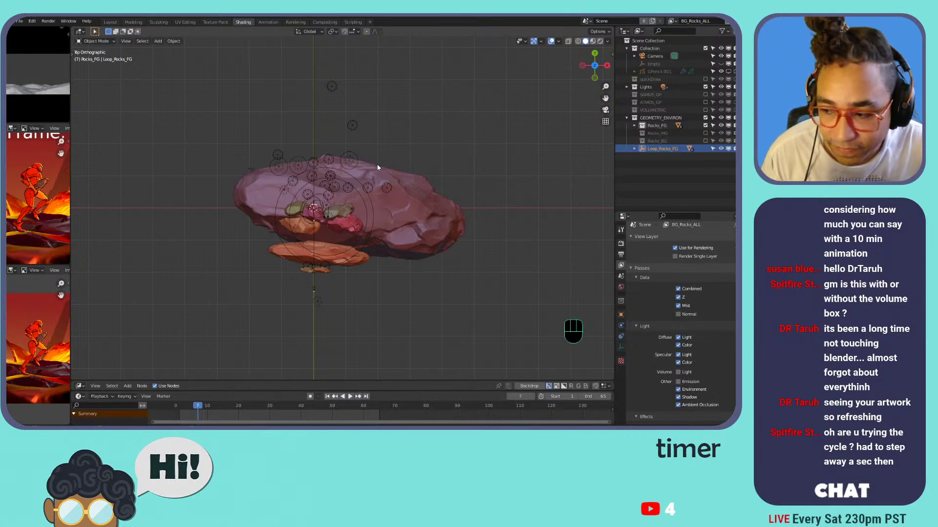
pyautogui.click(657, 126)
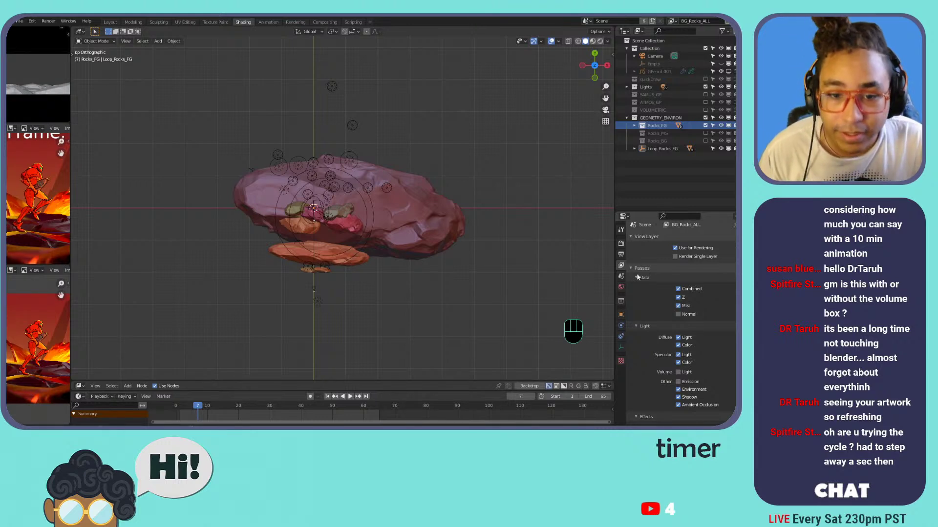
pyautogui.click(634, 125)
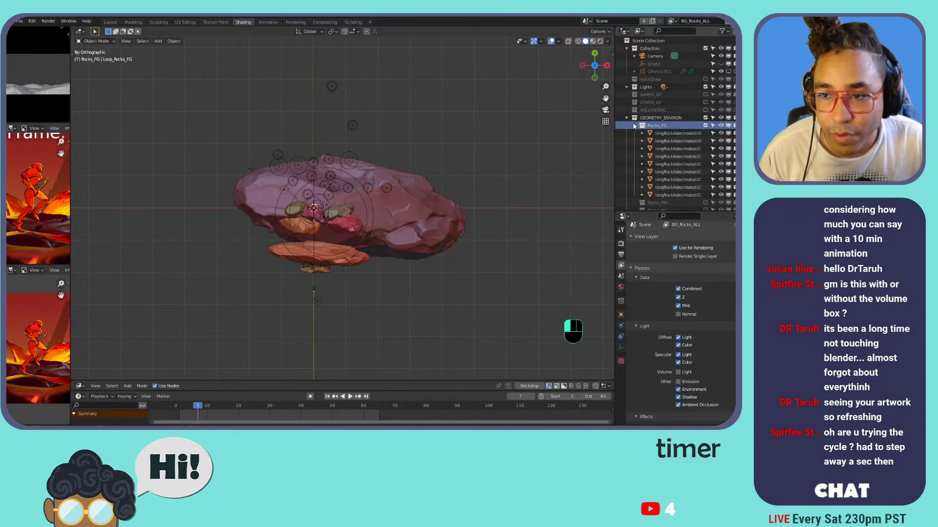
pyautogui.click(661, 133)
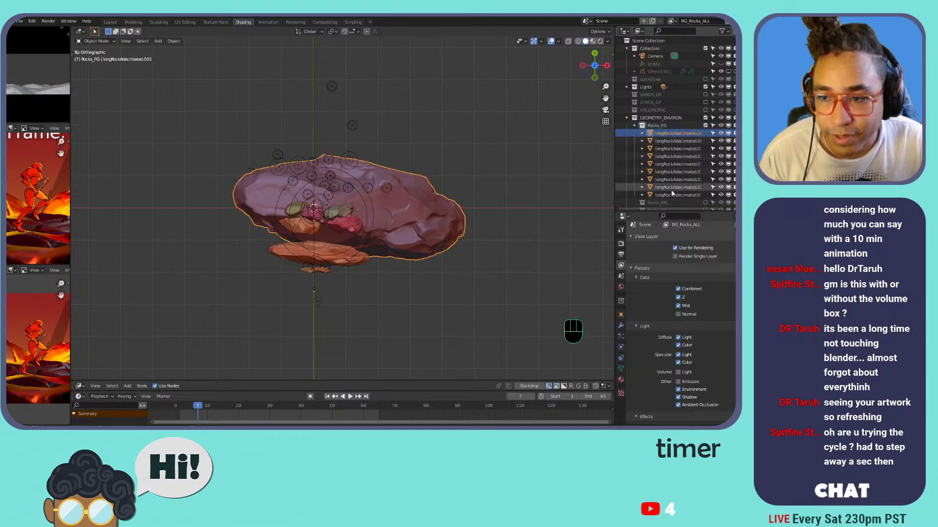
pyautogui.click(671, 190)
pyautogui.click(672, 202)
pyautogui.click(673, 131)
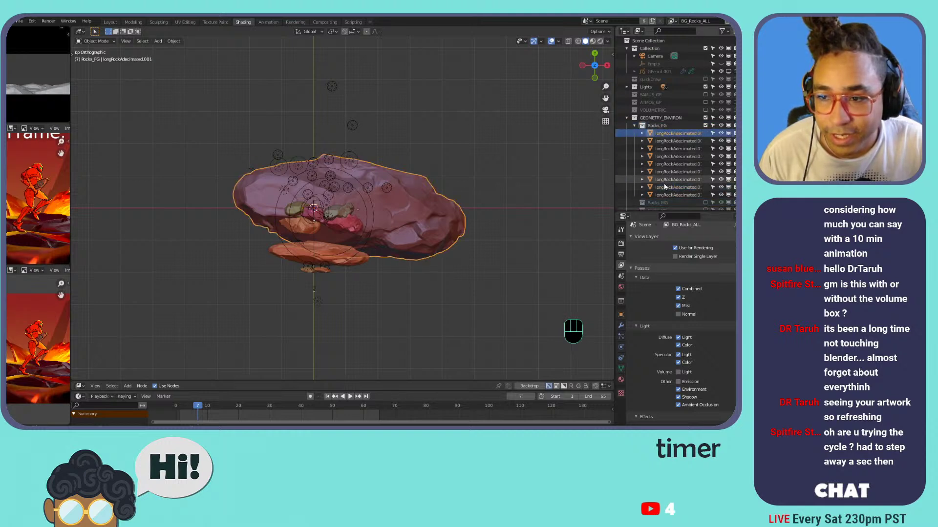
pyautogui.click(664, 189)
pyautogui.click(669, 135)
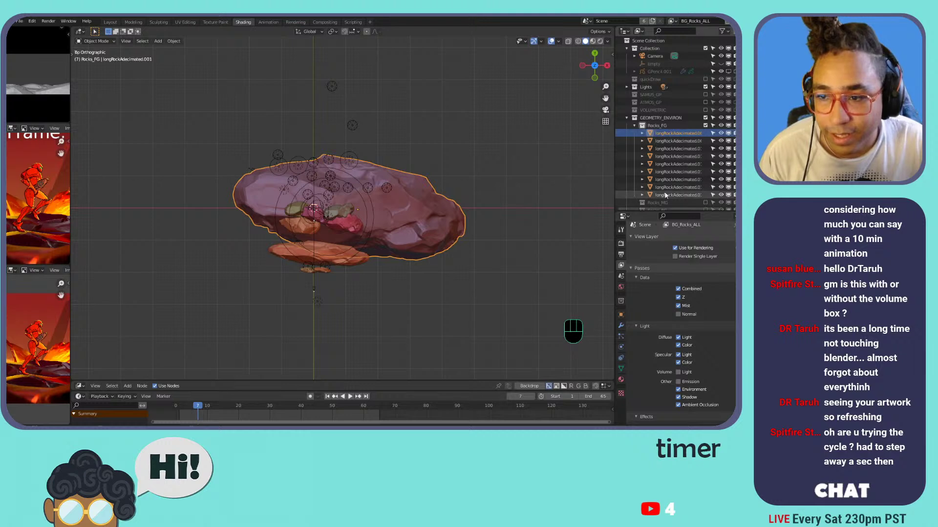
pyautogui.click(670, 141)
pyautogui.click(669, 134)
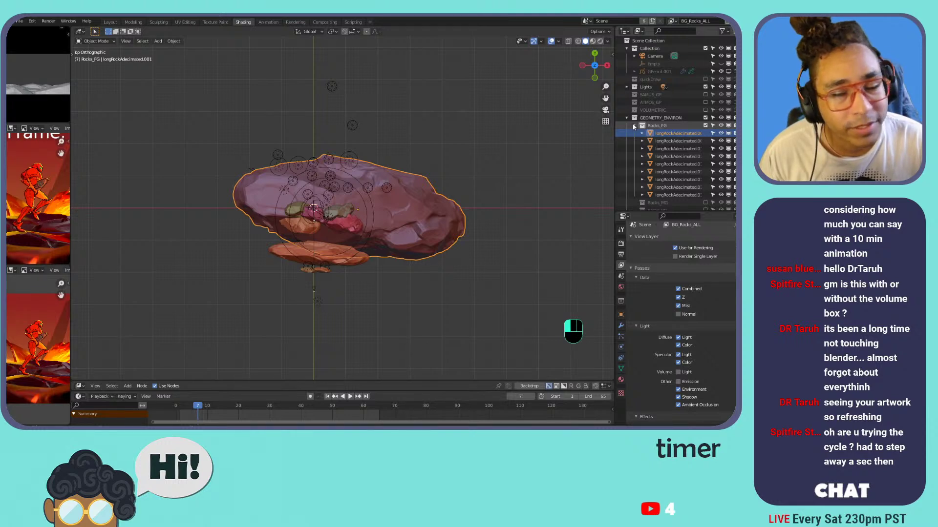
pyautogui.click(633, 126)
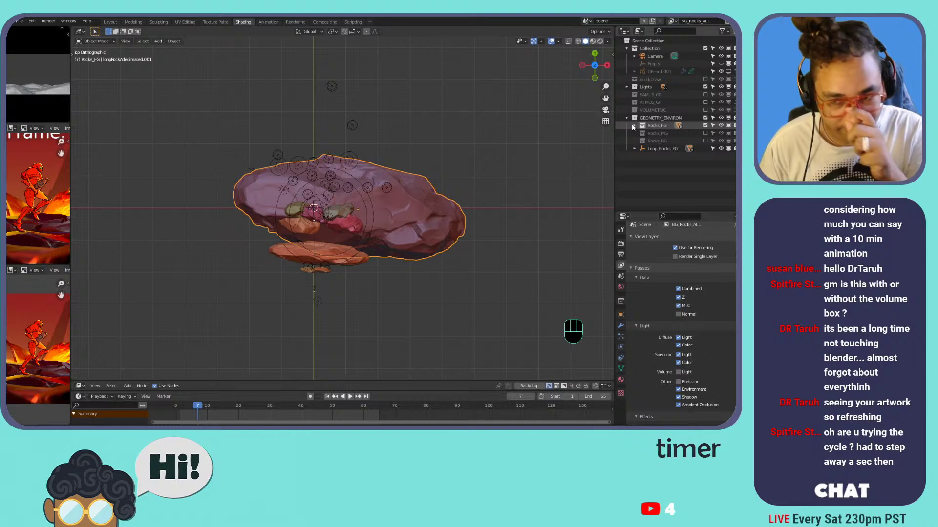
# - Trial-move the Loop_Rocks_FG empty along negative X in the top view and cancel the move
pyautogui.click(657, 149)
pyautogui.press('g')
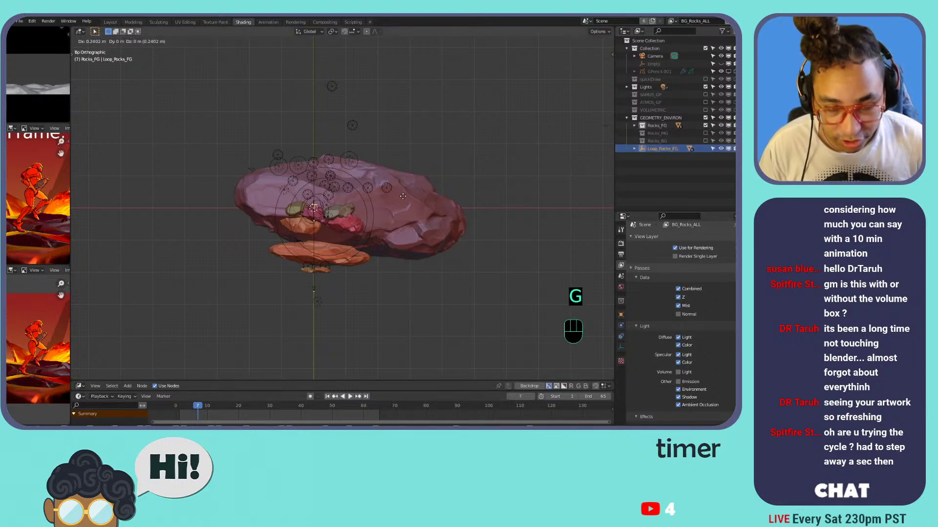
pyautogui.press('x')
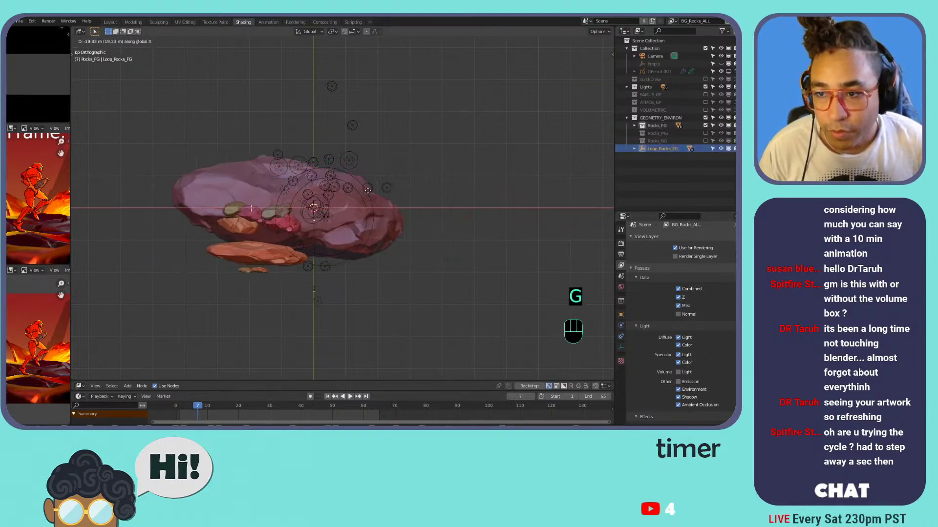
pyautogui.click(372, 189)
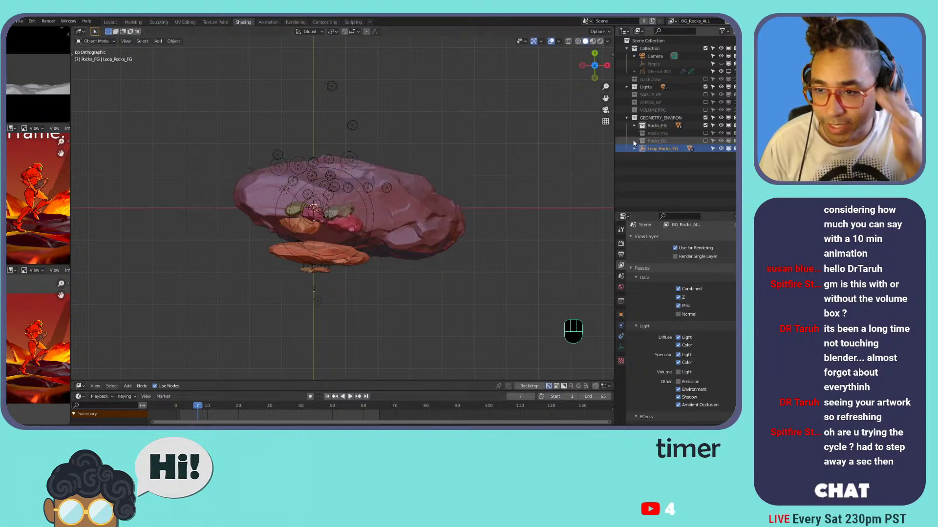
# - Add an Array modifier to the large rock longRockAdecimated.001 in the Rocks_FG collection
pyautogui.click(634, 126)
pyautogui.click(673, 134)
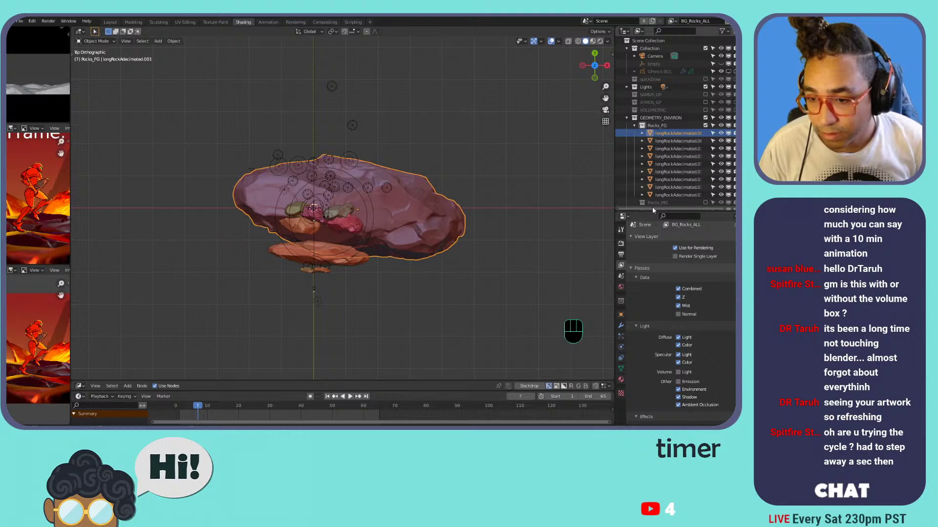
pyautogui.click(621, 326)
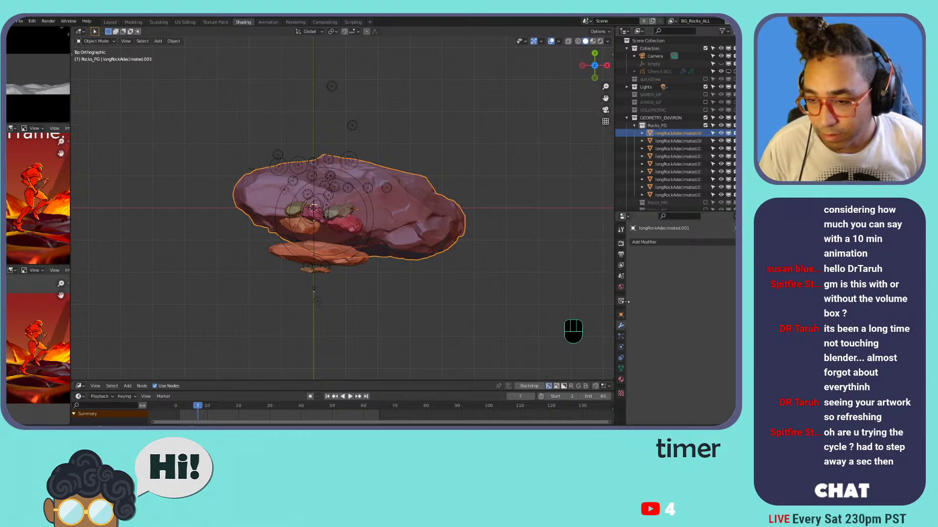
pyautogui.click(643, 243)
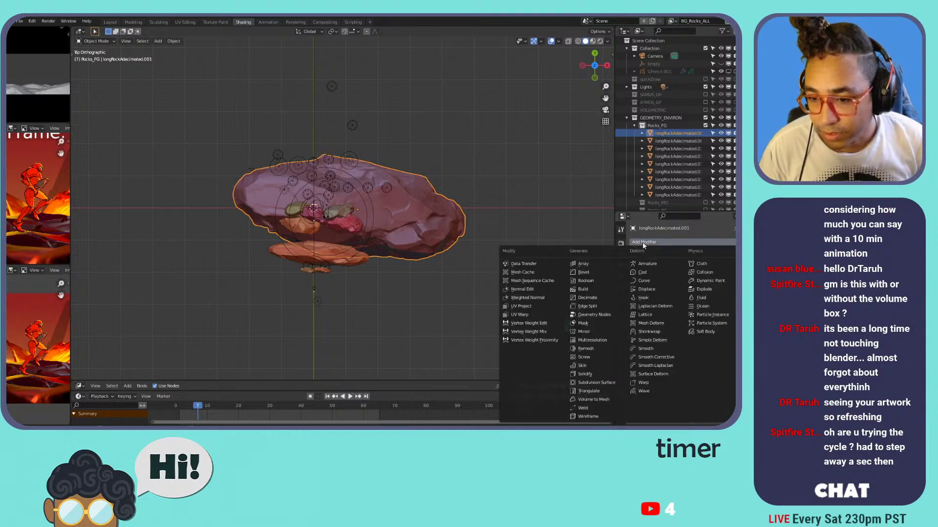
pyautogui.click(589, 265)
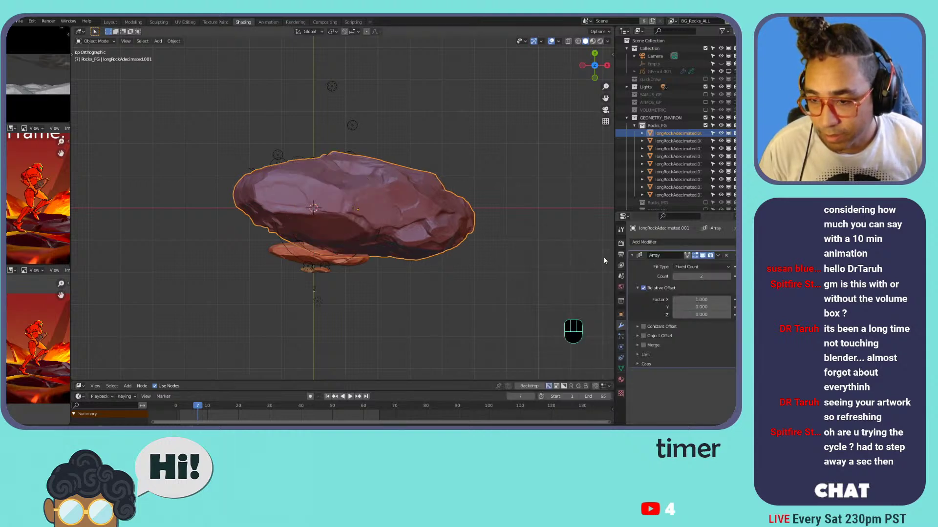
# - Set the array's relative X factor to 0, disable Relative Offset and enable Constant Offset instead
pyautogui.click(706, 299)
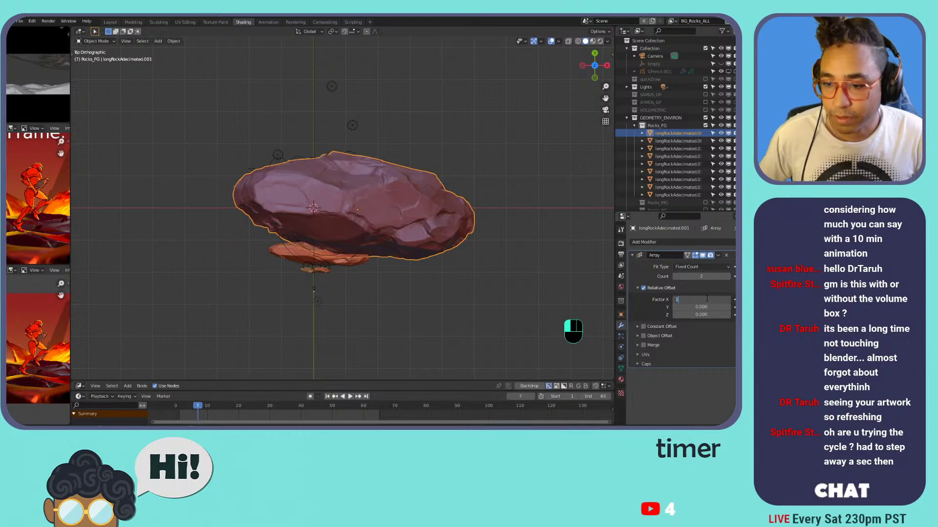
pyautogui.write('0')
pyautogui.press('Return')
pyautogui.click(643, 288)
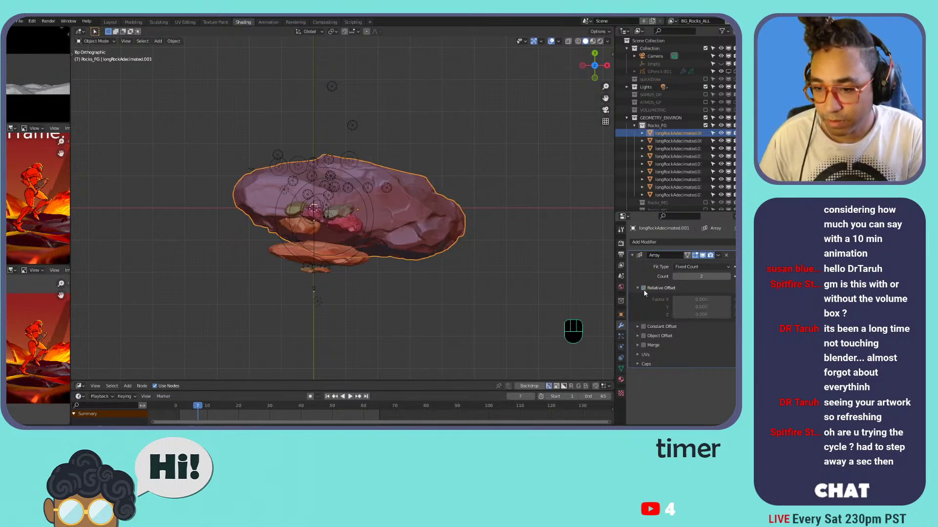
pyautogui.click(638, 288)
pyautogui.click(637, 297)
pyautogui.click(643, 297)
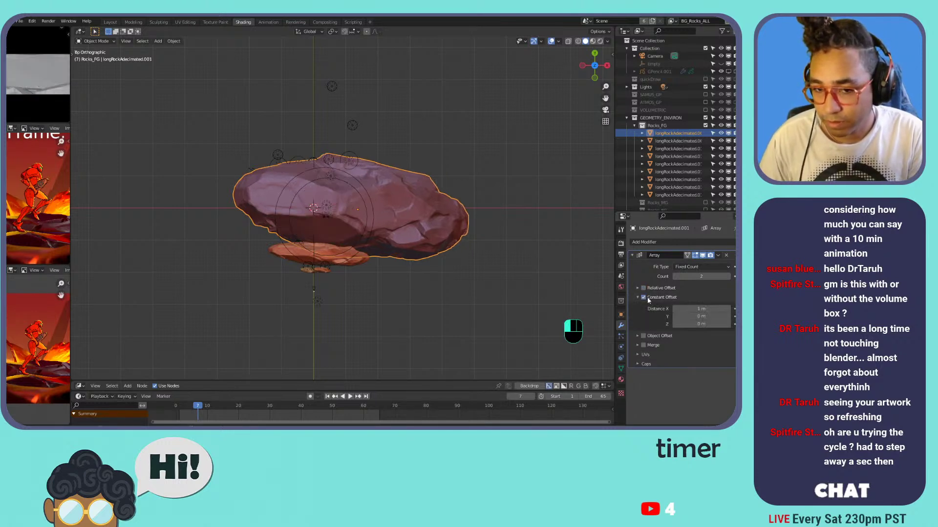
# - Set the large rock array's constant offset to 0 m in X and 1 m in Y
pyautogui.click(700, 308)
pyautogui.write('0')
pyautogui.press('Return')
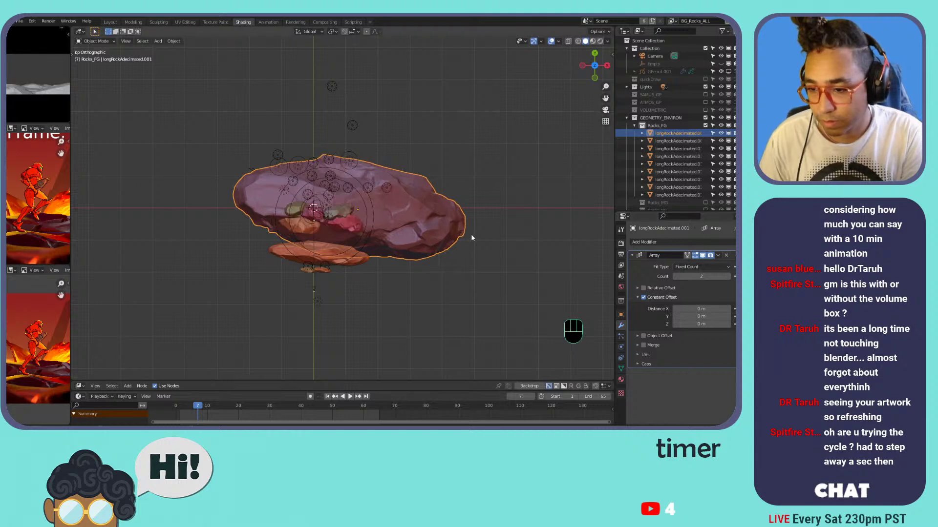
pyautogui.click(701, 316)
pyautogui.write('1')
pyautogui.press('Return')
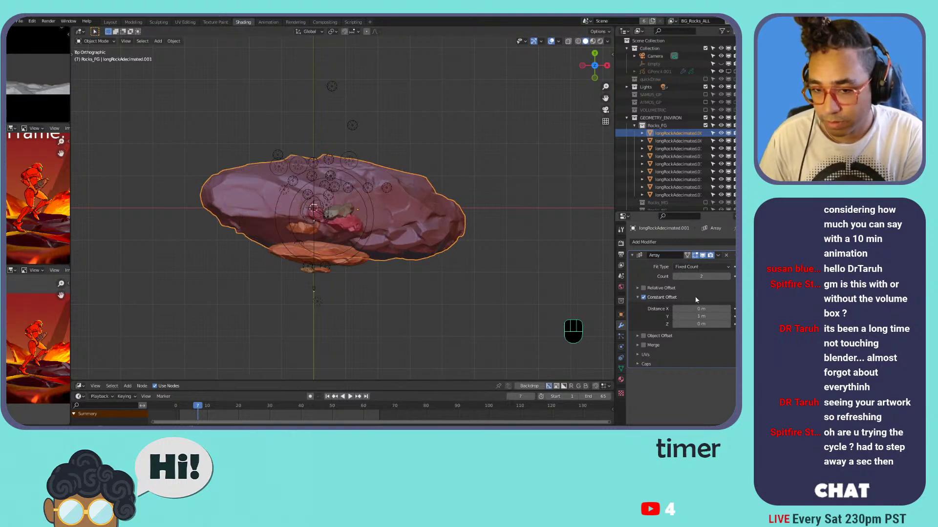
# - Try a constant offset of 0 m in Y and 1 m in Z on the large rock's array
pyautogui.click(701, 316)
pyautogui.write('0')
pyautogui.press('Return')
pyautogui.click(701, 323)
pyautogui.write('1')
pyautogui.press('Return')
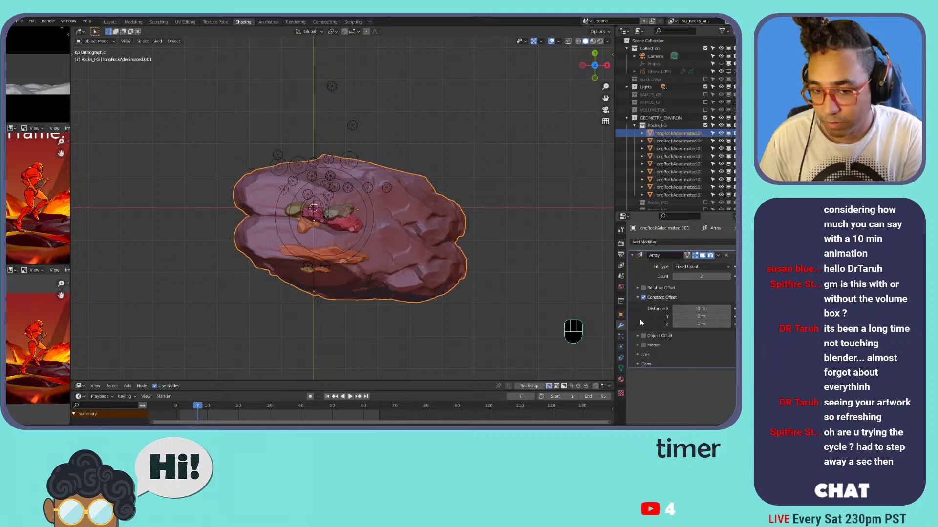
# - Set the large rock array's constant offset to about -5.48 m in Y and 0 m in Z
pyautogui.moveTo(699, 324); pyautogui.dragTo(668, 316)
pyautogui.click(699, 324)
pyautogui.write('0')
pyautogui.press('Return')
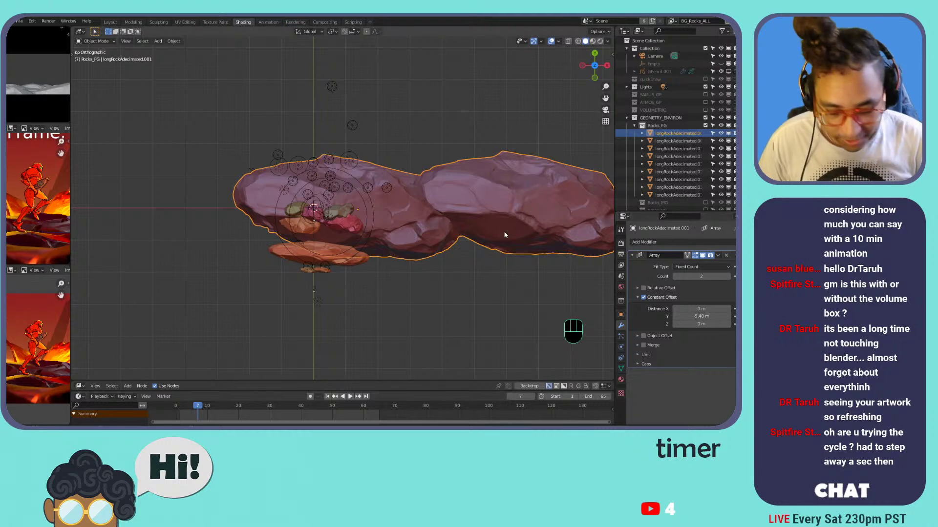
# - Show the rock's transform values, try an array Y distance of -6.7814 m, and readjust it to about -5.4 m
pyautogui.press('n')
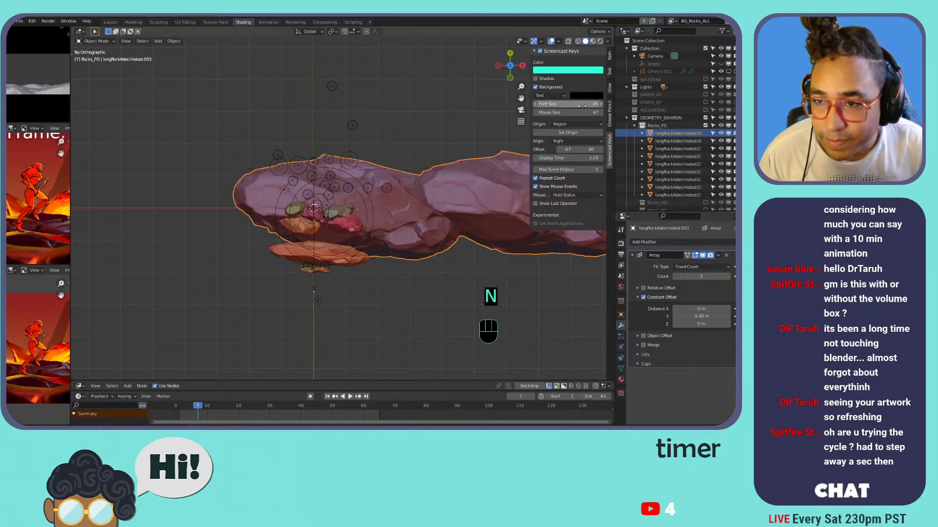
pyautogui.click(609, 56)
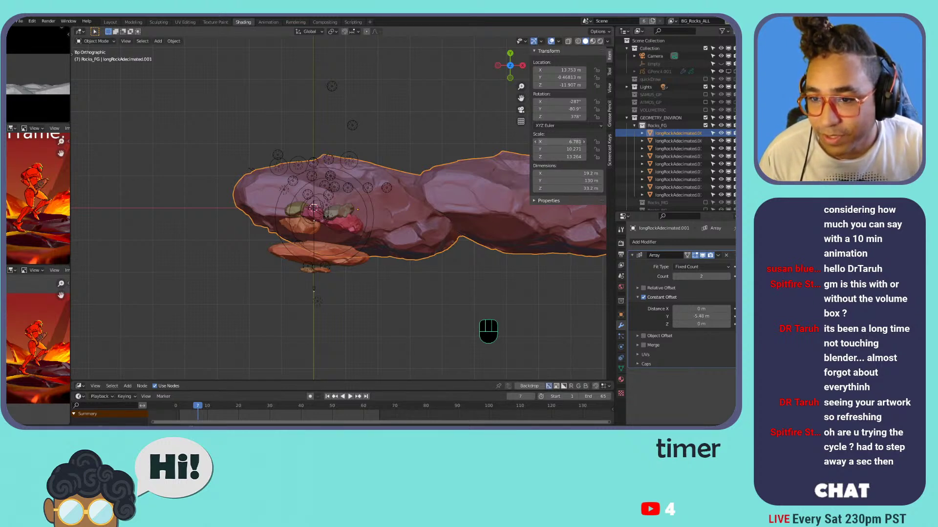
pyautogui.click(702, 316)
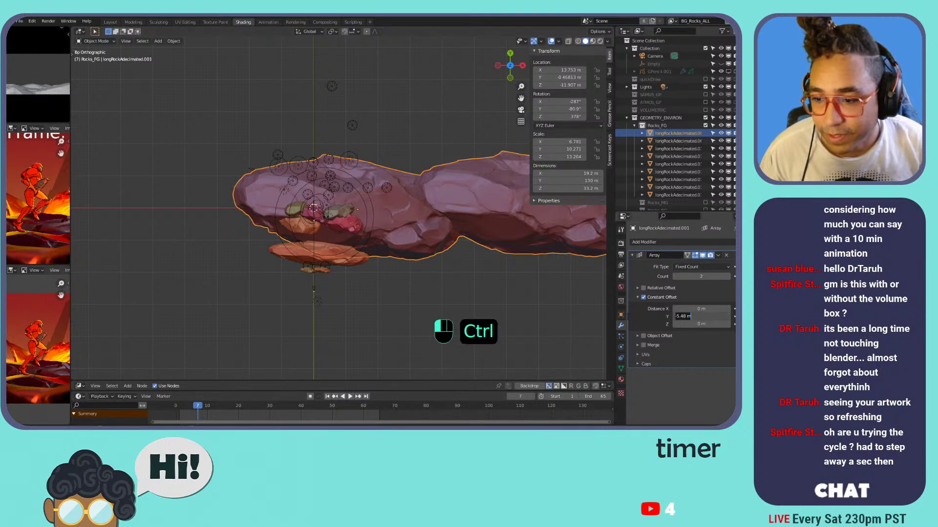
pyautogui.write('-')
pyautogui.write('6.7814')
pyautogui.press('Return')
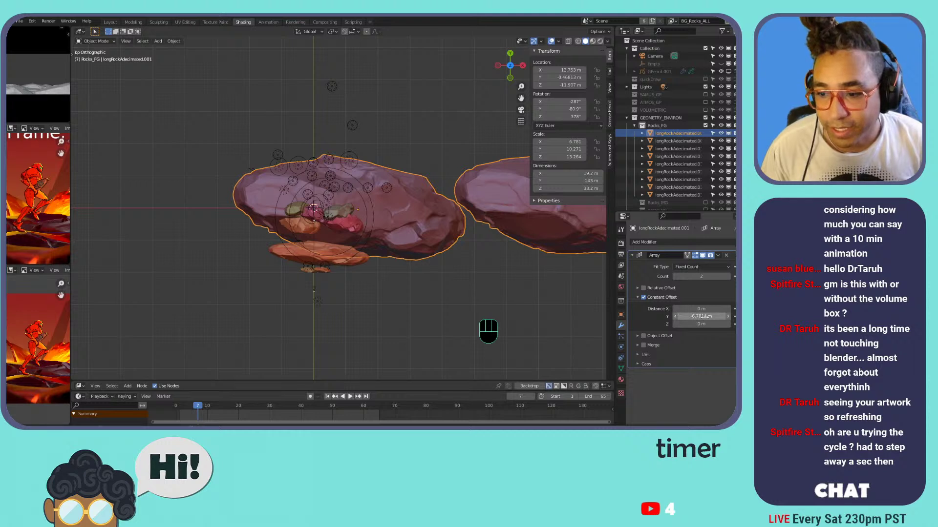
pyautogui.moveTo(701, 317)
pyautogui.mouseDown()
pyautogui.moveTo(687, 318)
pyautogui.moveTo(701, 318)
pyautogui.mouseUp()
pyautogui.hotkey('ctrl', 'z')
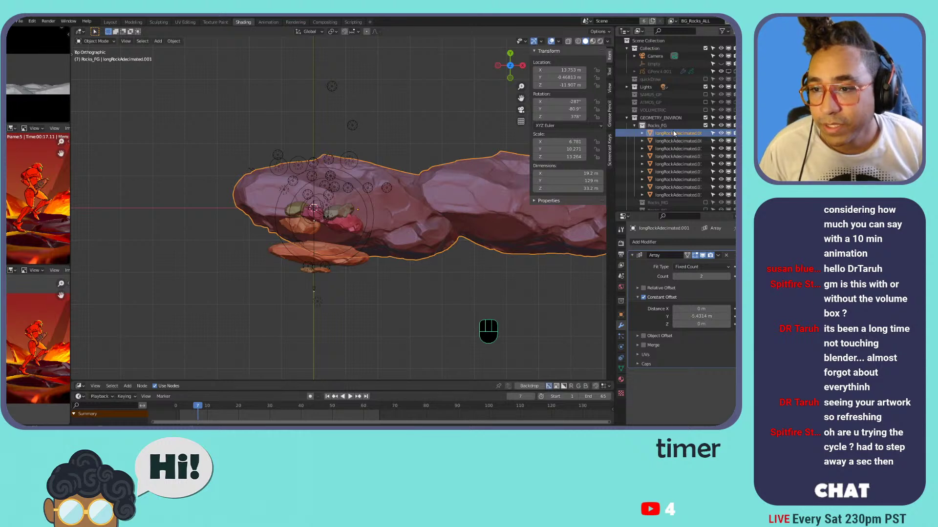
# - Select all the Rocks_FG rocks with the large rock active and copy its Array modifier to them
pyautogui.keyDown('shift'); pyautogui.click(670, 192); pyautogui.keyUp('shift')
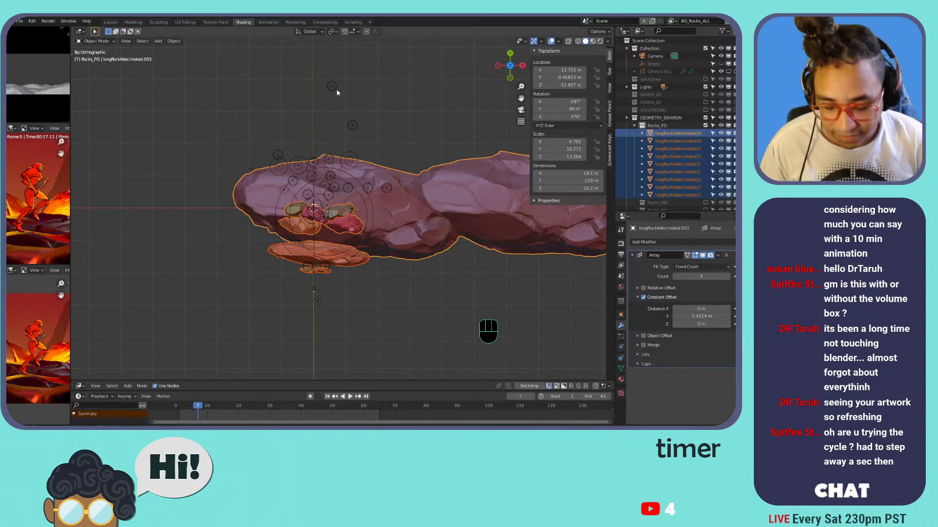
pyautogui.hotkey('ctrl', 'l')
pyautogui.moveTo(337, 91)
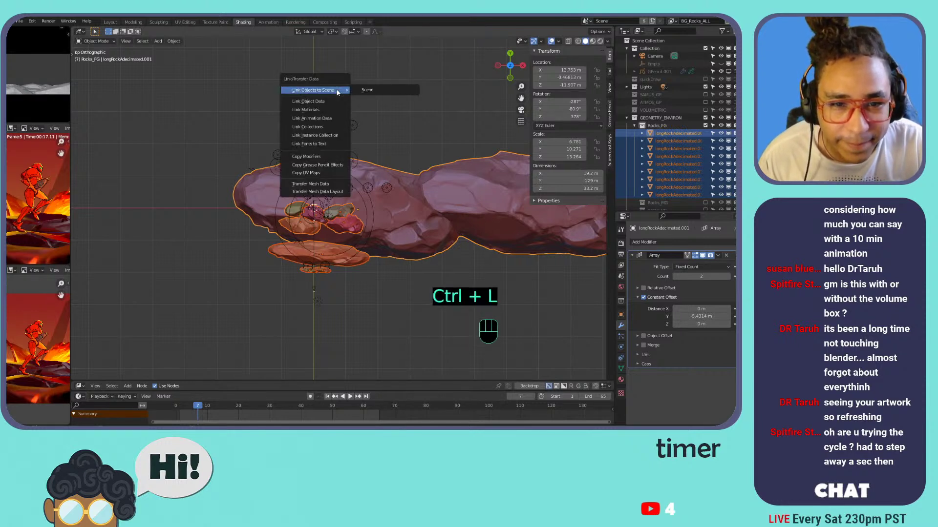
pyautogui.click(312, 156)
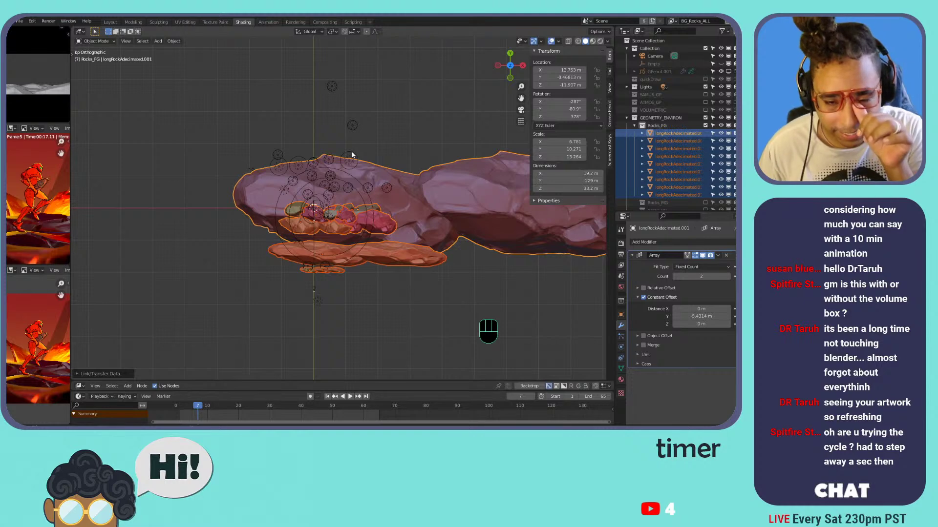
# - Undo the Y distance adjustment on the large rock's array, and set the flat orange rock's array Y distance to about -15.371 m
pyautogui.moveTo(350, 154); pyautogui.dragTo(378, 146, button='middle')
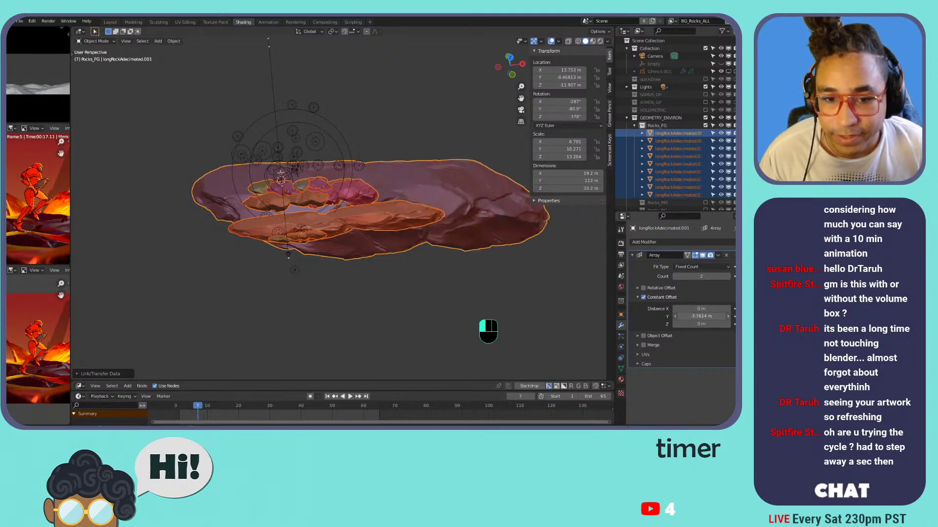
pyautogui.hotkey('ctrl', 'z')
pyautogui.click(354, 221)
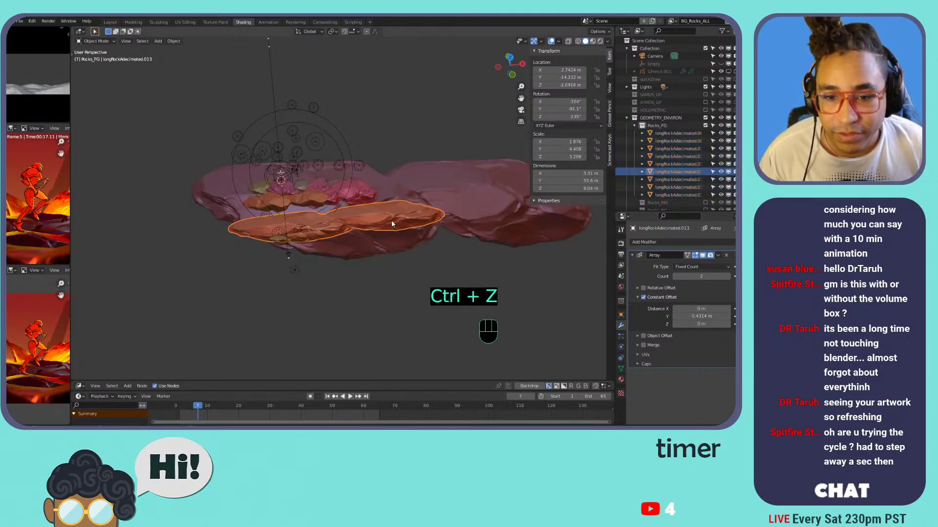
pyautogui.moveTo(701, 316); pyautogui.dragTo(742, 316)
pyautogui.moveTo(539, 248); pyautogui.dragTo(534, 244)
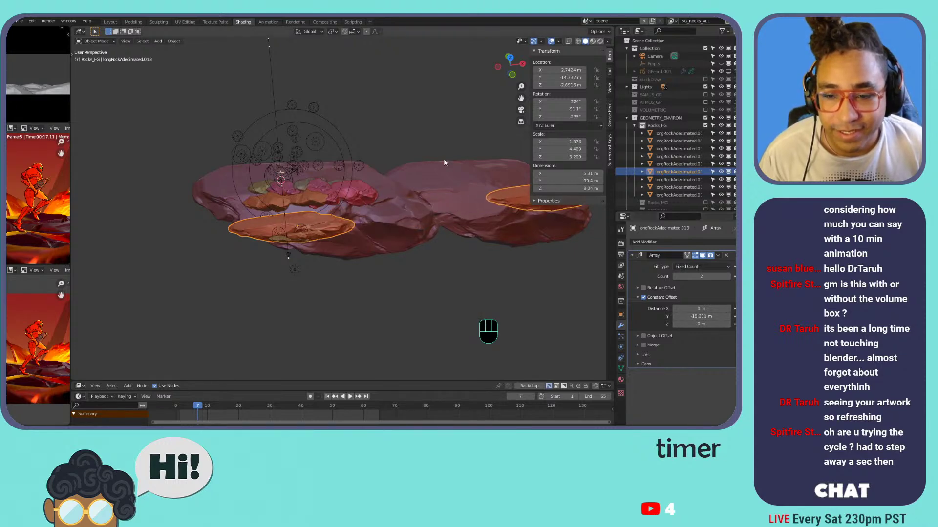
pyautogui.moveTo(443, 158); pyautogui.dragTo(430, 200, button='middle')
pyautogui.keyDown('shift'); pyautogui.moveTo(430, 201); pyautogui.dragTo(452, 239, button='middle'); pyautogui.keyUp('shift')
pyautogui.keyDown('shift'); pyautogui.moveTo(452, 239); pyautogui.dragTo(458, 220, button='middle'); pyautogui.keyUp('shift')
pyautogui.moveTo(546, 201); pyautogui.dragTo(415, 145, button='middle')
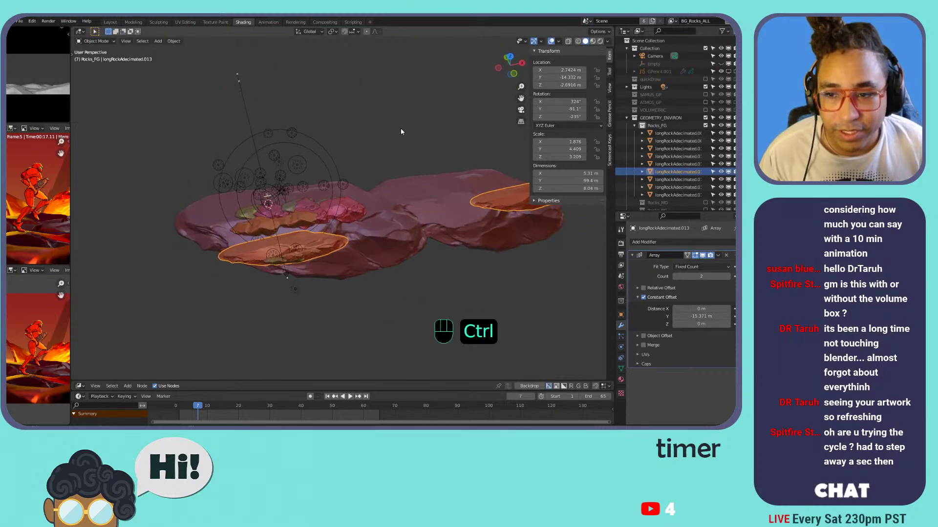
# - Undo all the array work on the Rocks_FG rocks, back to before the Array modifier was added to the large rock
pyautogui.hotkey('ctrl', 'z')
pyautogui.hotkey('ctrl', 'z')
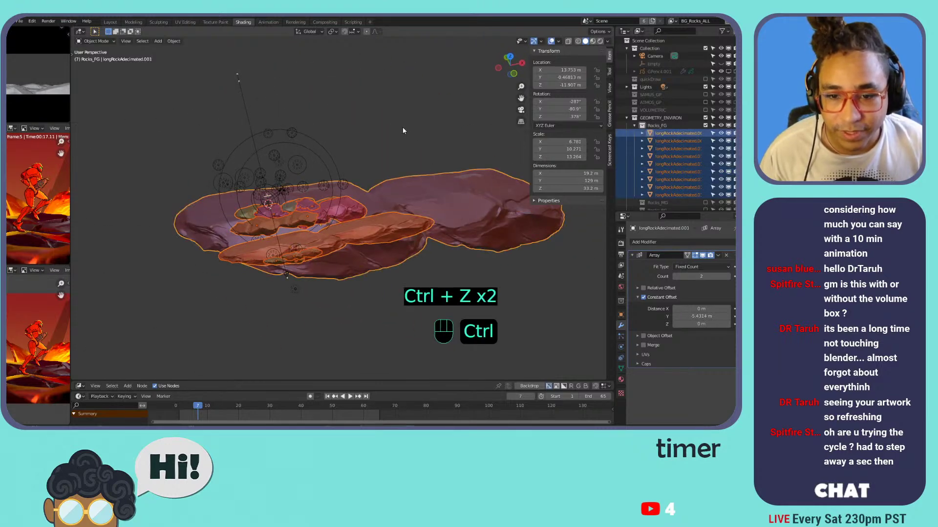
pyautogui.hotkey('ctrl', 'z')
pyautogui.hotkey('ctrl', 'z')
pyautogui.hotkey('ctrl', 'z')
pyautogui.hotkey('ctrl', 'z')
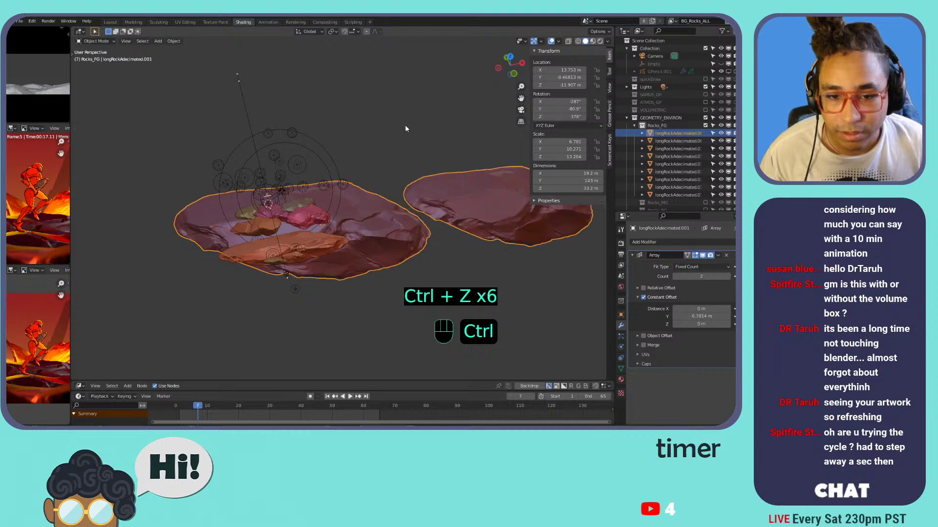
pyautogui.hotkey('ctrl', 'z')
pyautogui.hotkey('ctrl', 'z')
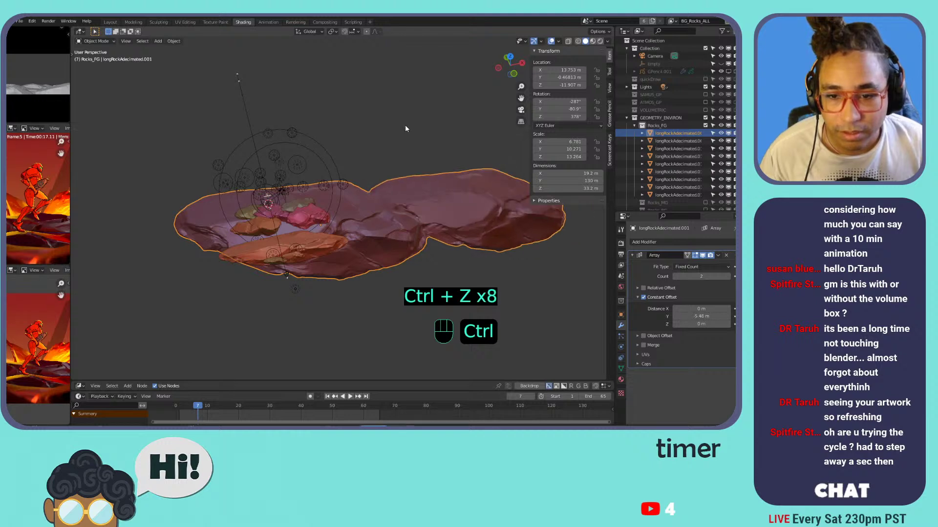
pyautogui.hotkey('ctrl', 'z')
pyautogui.hotkey('ctrl', 'z')
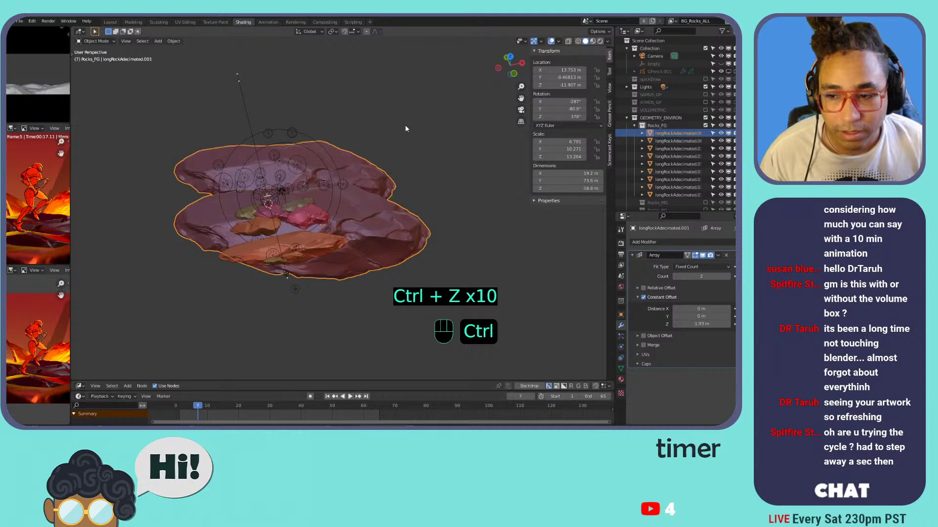
pyautogui.hotkey('ctrl', 'z')
pyautogui.hotkey('ctrl', 'z')
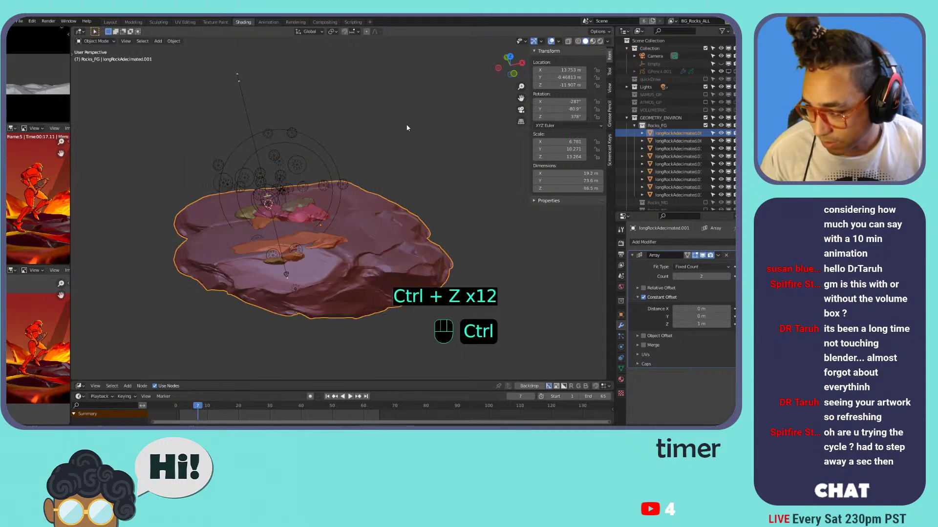
pyautogui.hotkey('ctrl', 'z')
pyautogui.hotkey('ctrl', 'z')
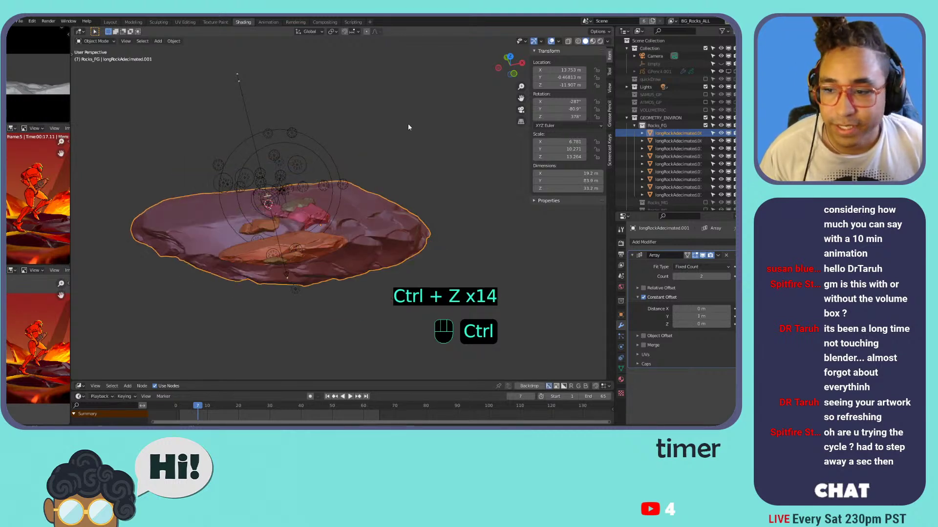
pyautogui.hotkey('ctrl', 'z')
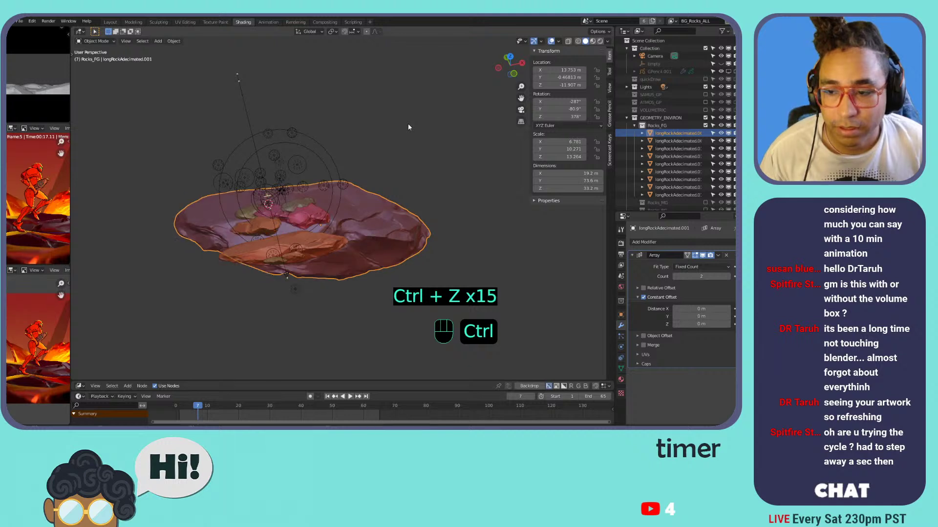
pyautogui.hotkey('ctrl', 'z')
pyautogui.hotkey('ctrl', 'z')
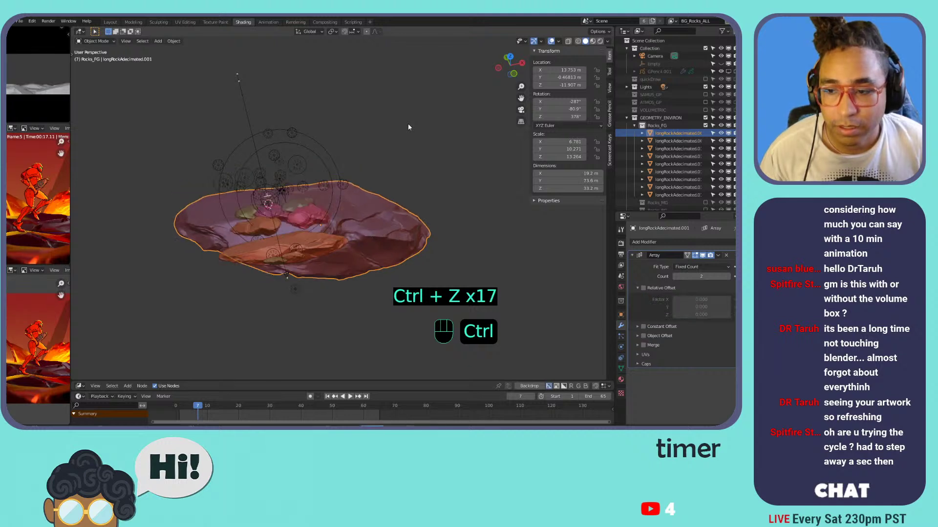
pyautogui.hotkey('ctrl', 'z')
pyautogui.hotkey('ctrl', 'z')
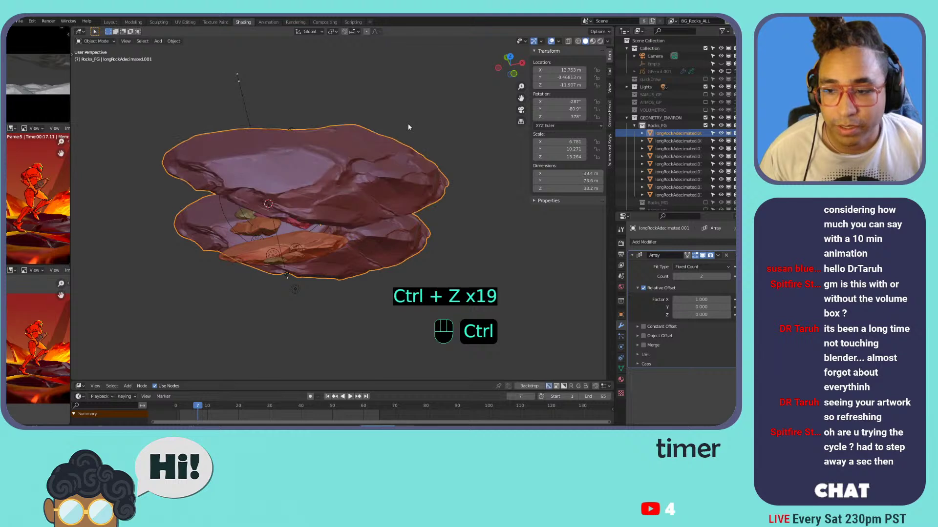
pyautogui.hotkey('ctrl', 'z')
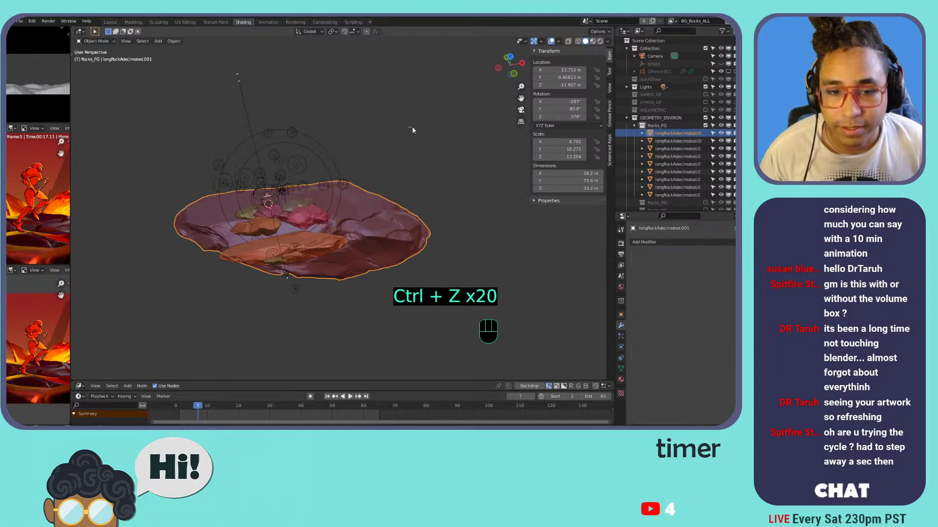
# - Exclude the Lights collection from the view layer to see the foreground rocks without the light gizmos
pyautogui.click(705, 87)
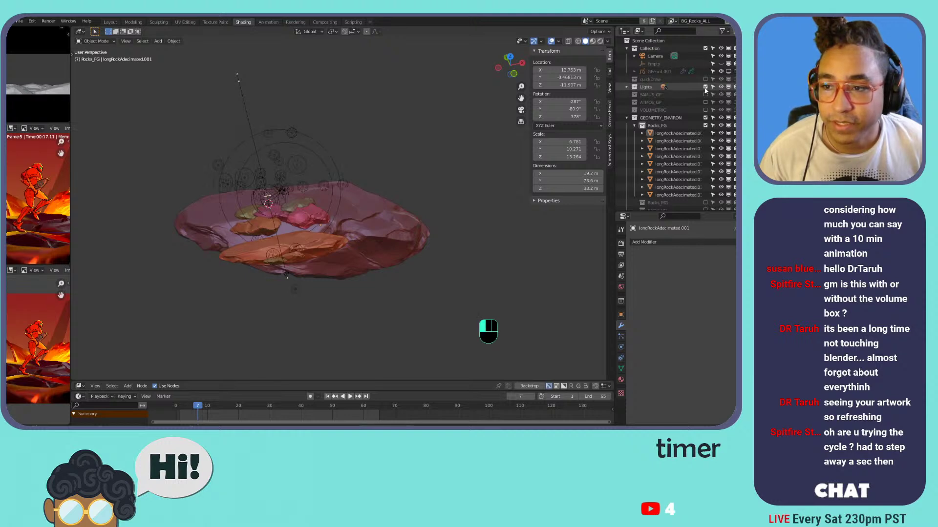
pyautogui.moveTo(353, 166); pyautogui.dragTo(331, 155, button='middle')
pyautogui.scroll(3, 331, 155)
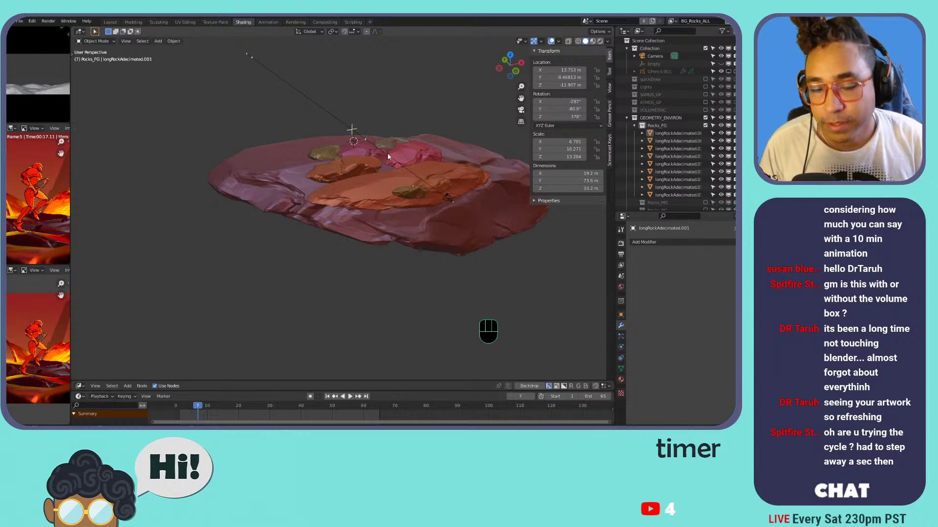
# - Try joining all the Rocks_FG rocks into the large rock, inspect the merged mesh, and undo the join
pyautogui.click(677, 133)
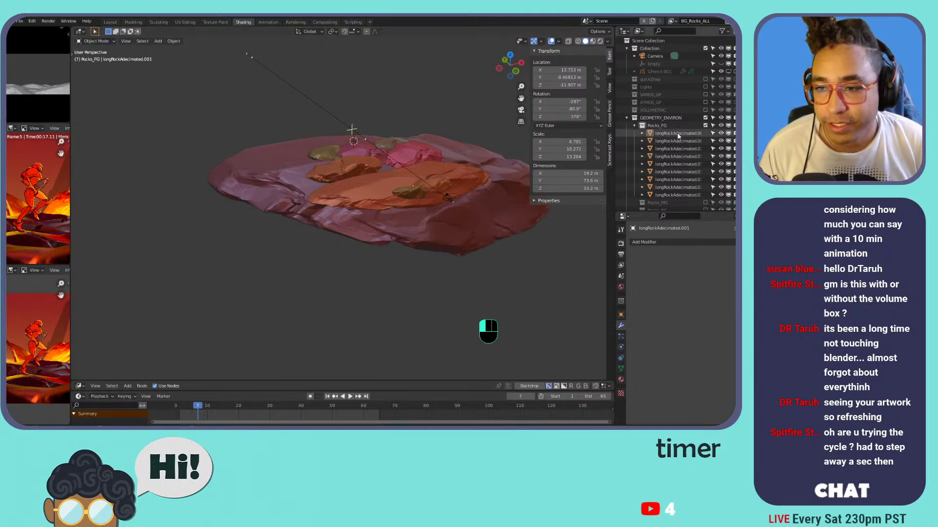
pyautogui.keyDown('shift'); pyautogui.click(677, 195); pyautogui.keyUp('shift')
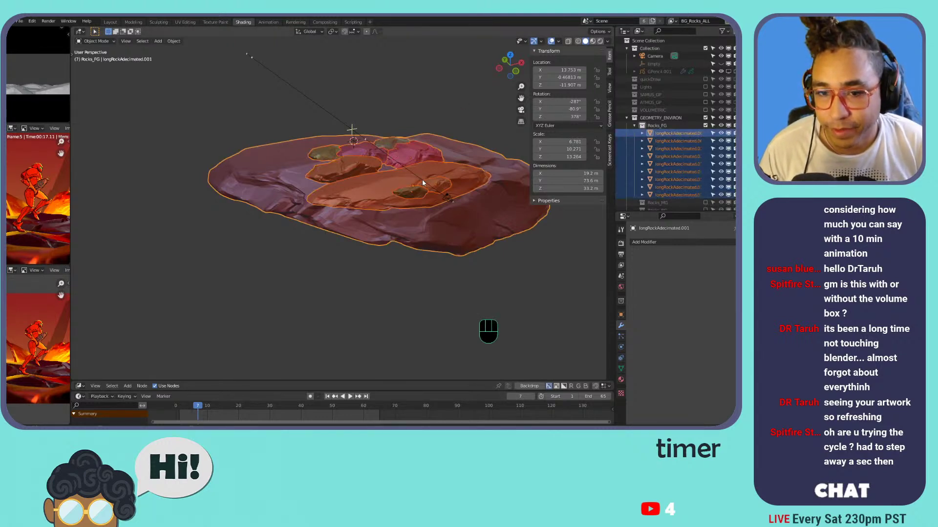
pyautogui.hotkey('ctrl', 'j')
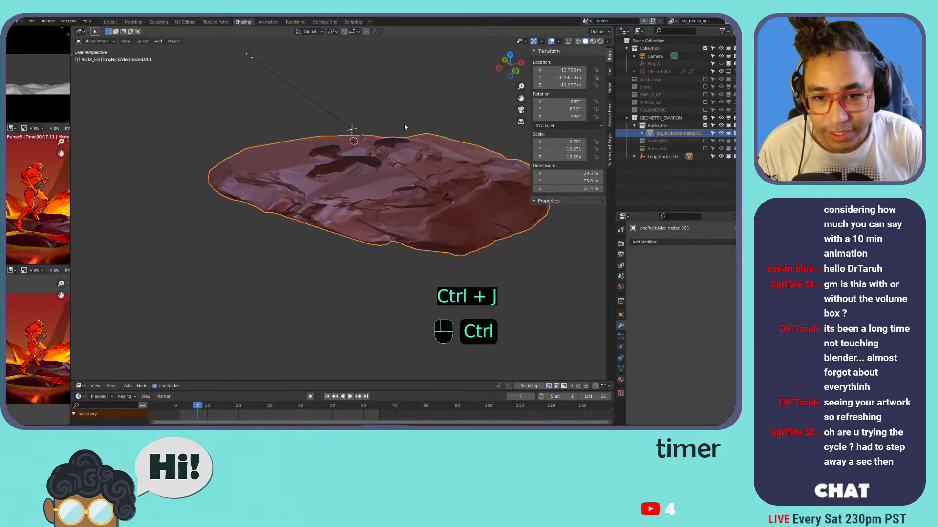
pyautogui.scroll(5, 403, 146)
pyautogui.scroll(-5, 403, 147)
pyautogui.moveTo(401, 135); pyautogui.dragTo(342, 119, button='middle')
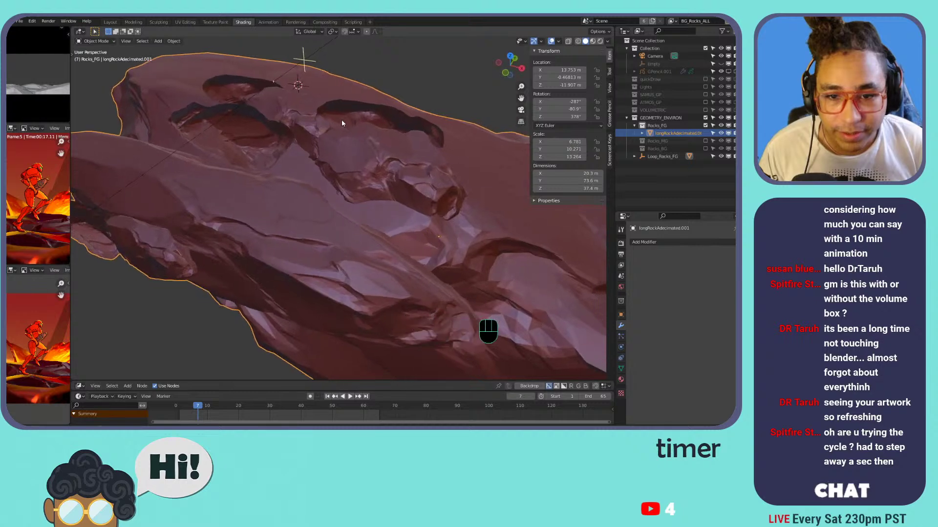
pyautogui.hotkey('ctrl', 'z')
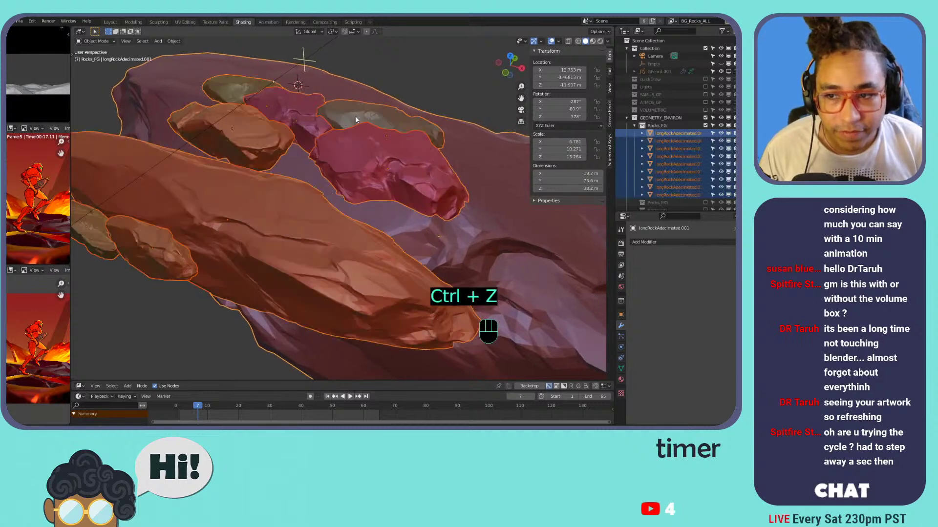
# - Try to save the scene as a new version named SAMUS_Run_Cycle_GreaseMonkey_Collab_04.blend
pyautogui.click(19, 21)
pyautogui.click(34, 79)
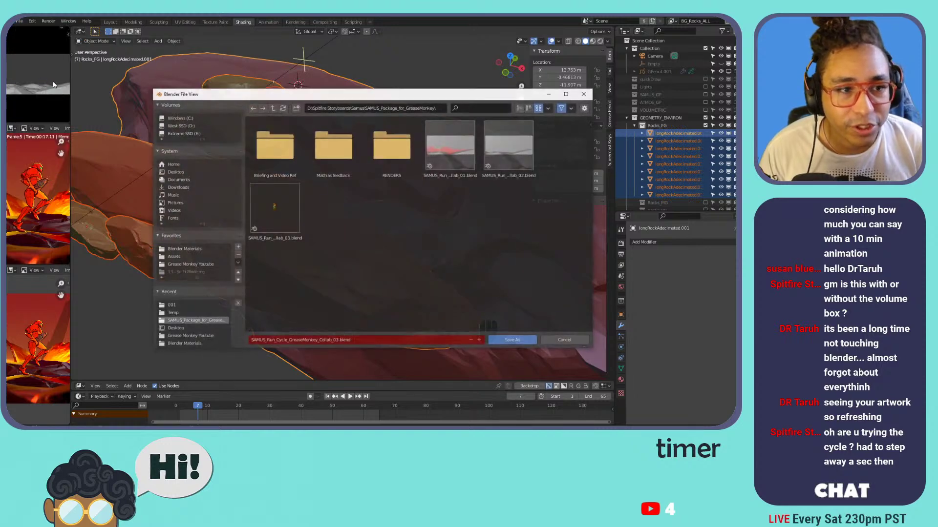
pyautogui.click(341, 341)
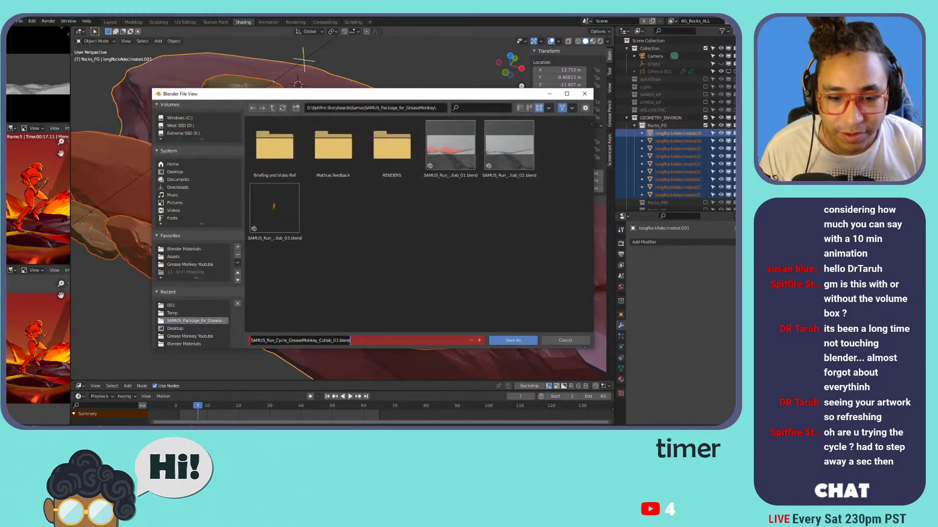
pyautogui.click(337, 341)
pyautogui.press('BackSpace')
pyautogui.write('4')
pyautogui.press('Return')
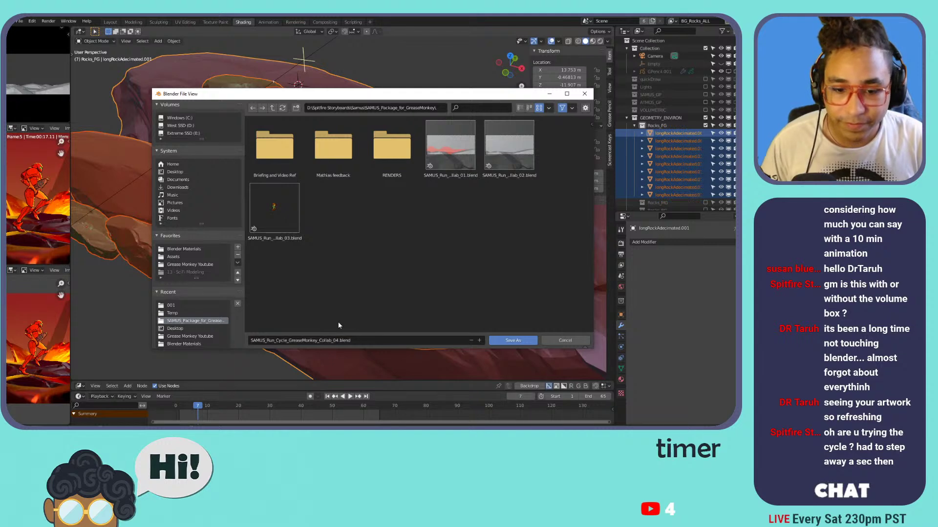
pyautogui.click(530, 341)
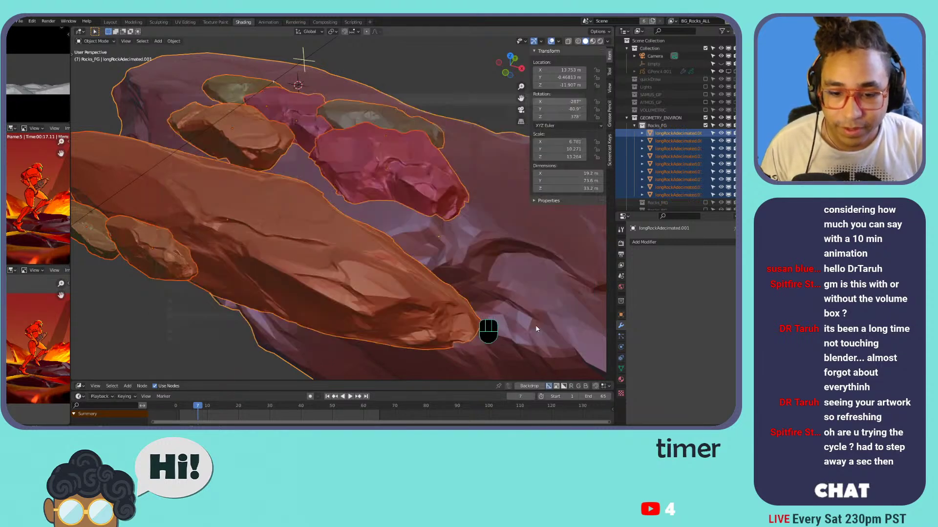
# - Save the current file, and save it again under the new version name SAMUS_Run_Cycle_GreaseMonkey_Collab_04.blend
pyautogui.hotkey('ctrl', 's')
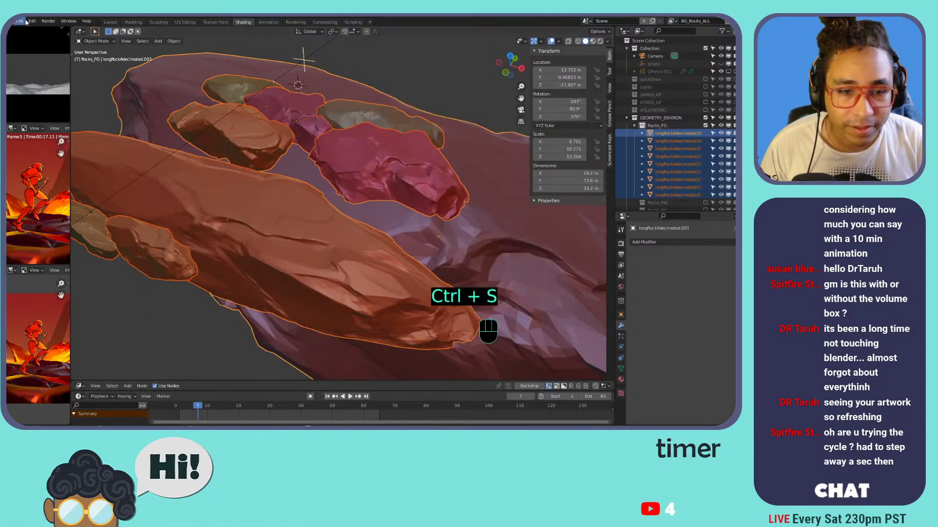
pyautogui.click(20, 21)
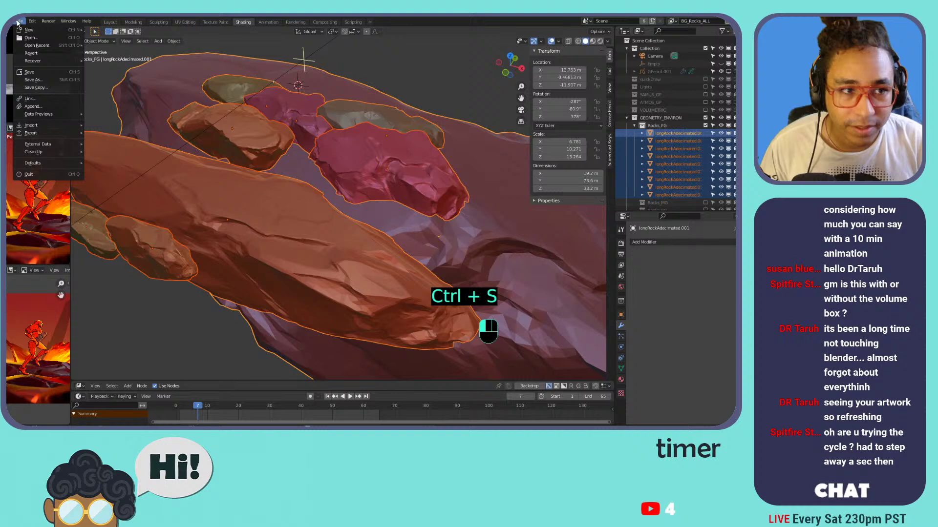
pyautogui.click(34, 80)
pyautogui.click(333, 342)
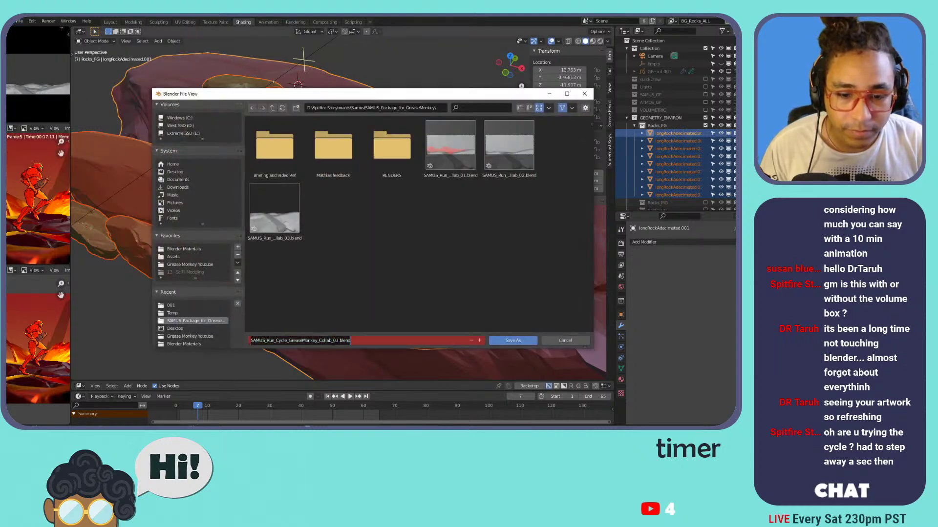
pyautogui.click(337, 340)
pyautogui.press('Delete')
pyautogui.write('4')
pyautogui.press('Return')
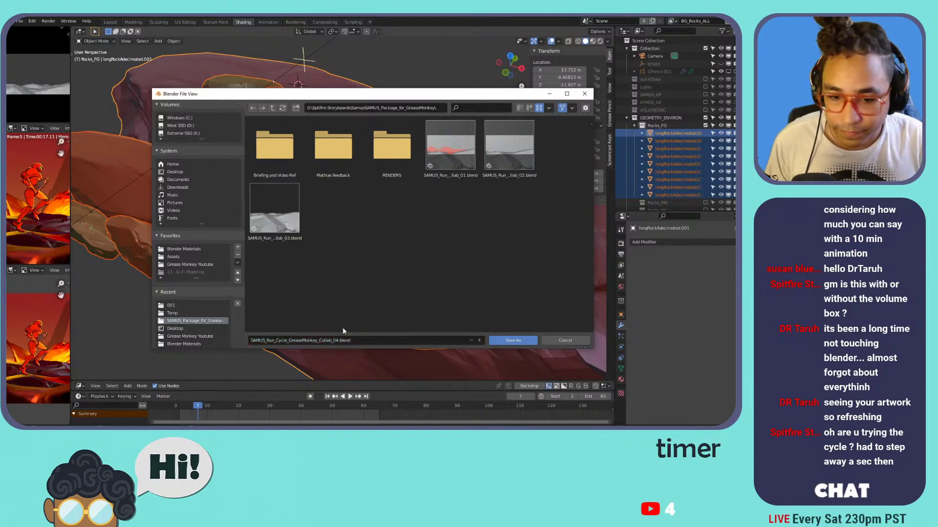
pyautogui.click(512, 341)
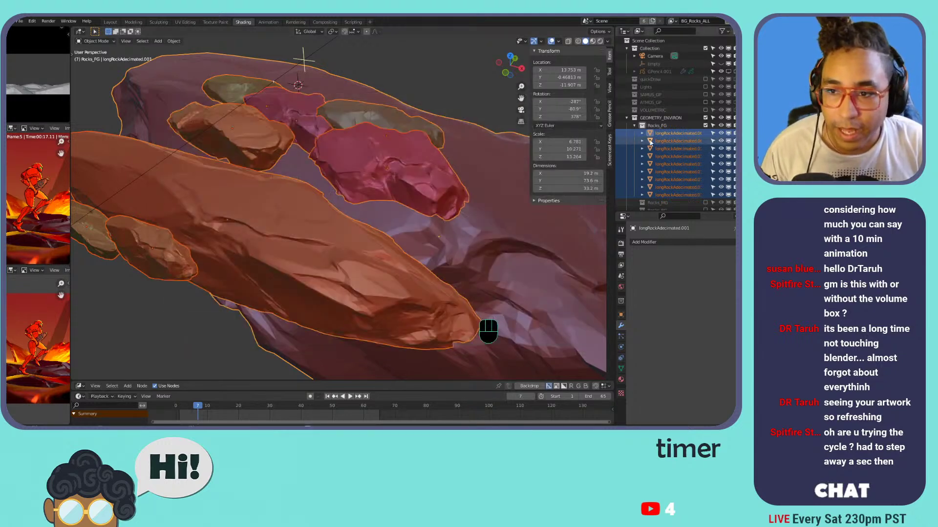
# - Select all the rocks in Rocks_FG with the large rock active and join them into a single mesh
pyautogui.scroll(-3, 362, 144)
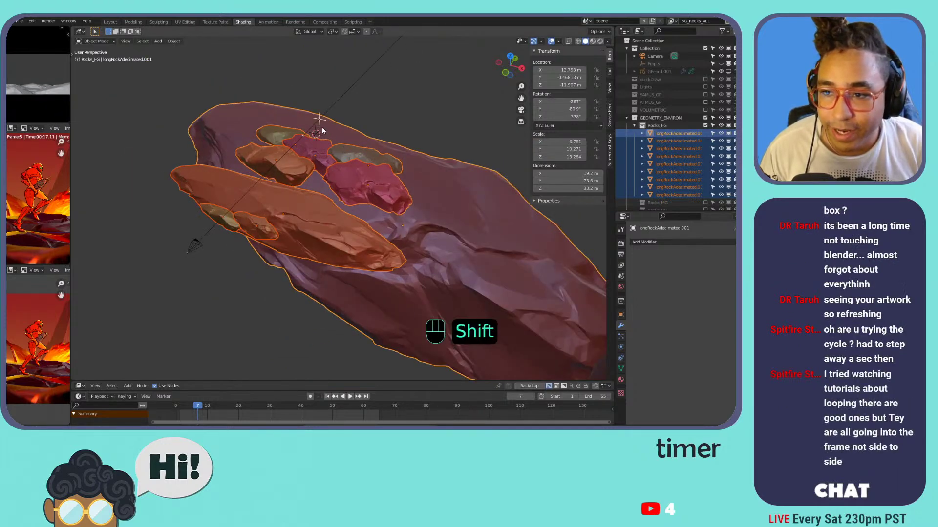
pyautogui.moveTo(360, 145); pyautogui.dragTo(389, 146, button='middle')
pyautogui.click(667, 125)
pyautogui.click(664, 136)
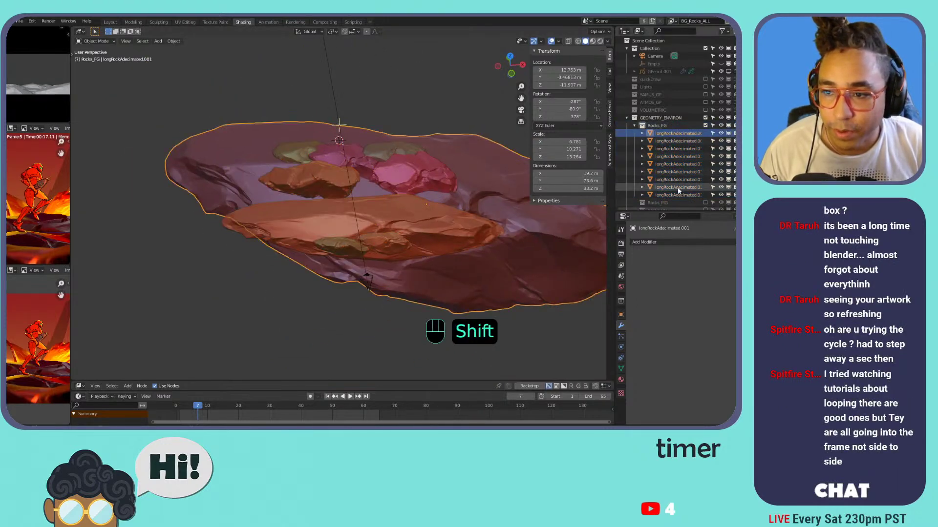
pyautogui.keyDown('shift'); pyautogui.click(678, 195); pyautogui.keyUp('shift')
pyautogui.hotkey('ctrl', 'j')
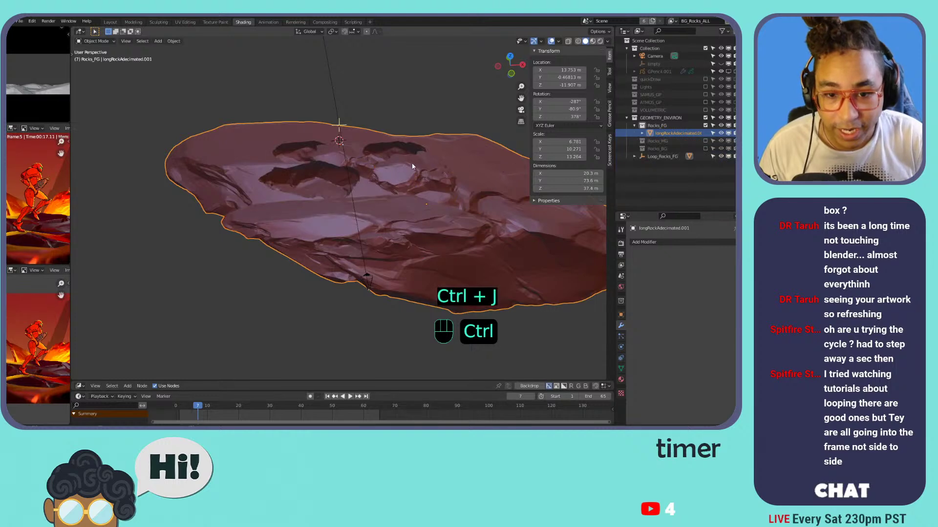
pyautogui.scroll(1, 400, 162)
pyautogui.moveTo(400, 163); pyautogui.dragTo(401, 206, button='middle')
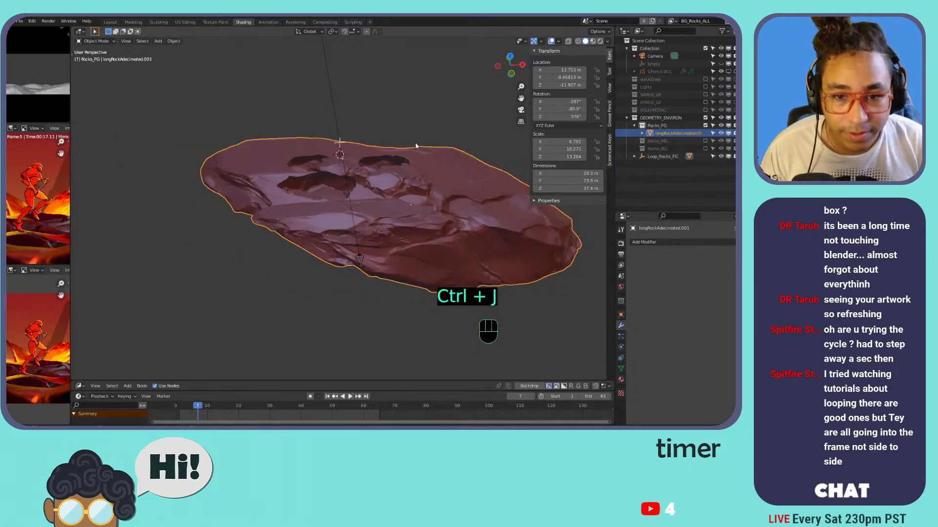
# - Switch the viewport to Rendered shading and re-enable the Lights collection to inspect the joined rock under the scene lights
pyautogui.click(600, 41)
pyautogui.click(704, 86)
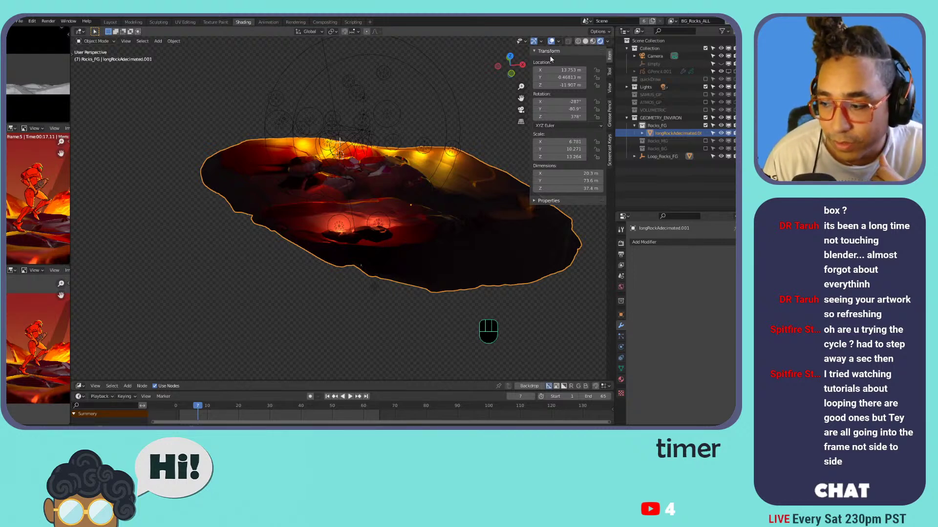
pyautogui.scroll(-2, 411, 128)
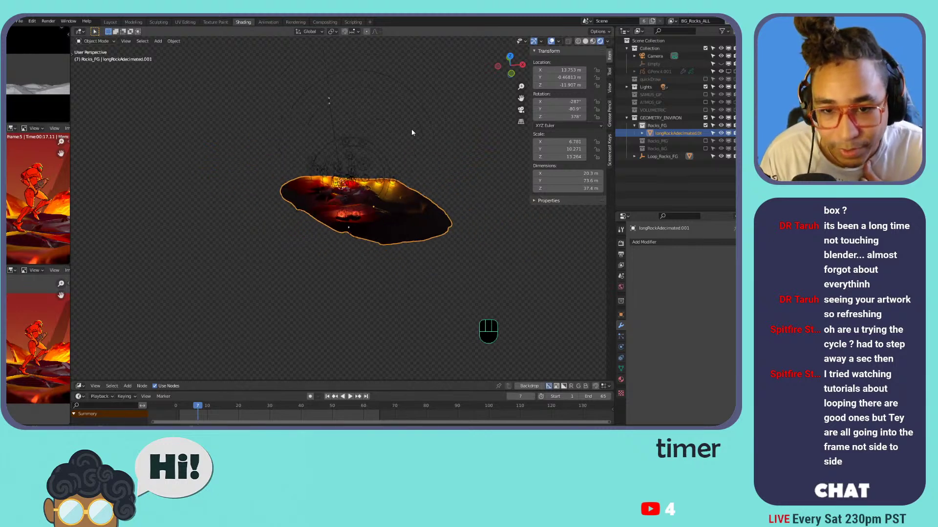
pyautogui.scroll(4, 411, 128)
pyautogui.scroll(-2, 412, 128)
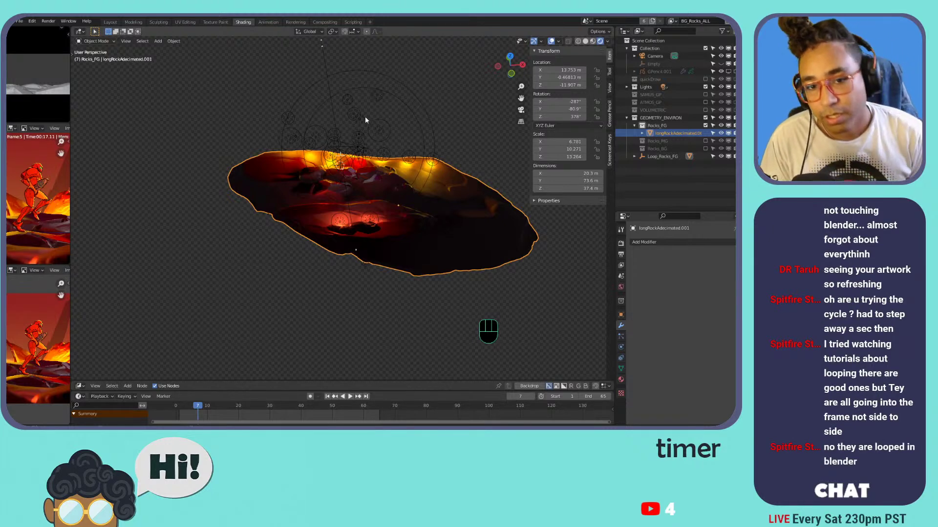
pyautogui.moveTo(345, 153)
pyautogui.keyDown('shift'); pyautogui.mouseDown(button='middle')
pyautogui.moveTo(322, 149)
pyautogui.moveTo(333, 145)
pyautogui.mouseUp(button='middle'); pyautogui.keyUp('shift')
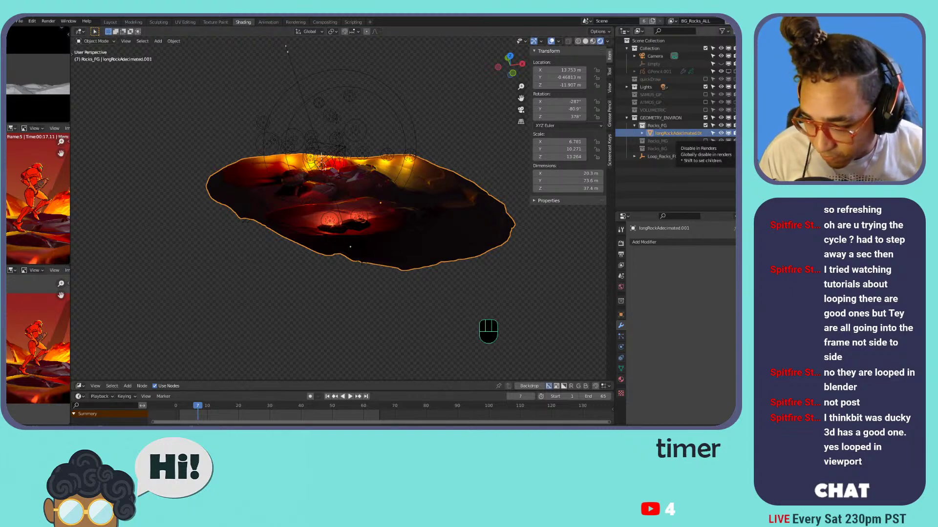
# - Try sliding the Loop_Rocks_FG empty along the global X axis to test how the joined rock follows it
pyautogui.click(662, 156)
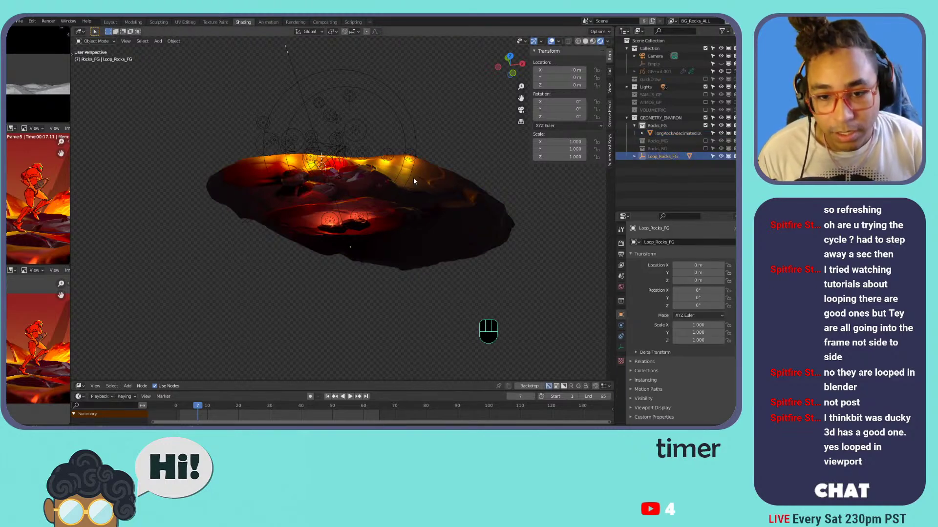
pyautogui.press('g')
pyautogui.press('x')
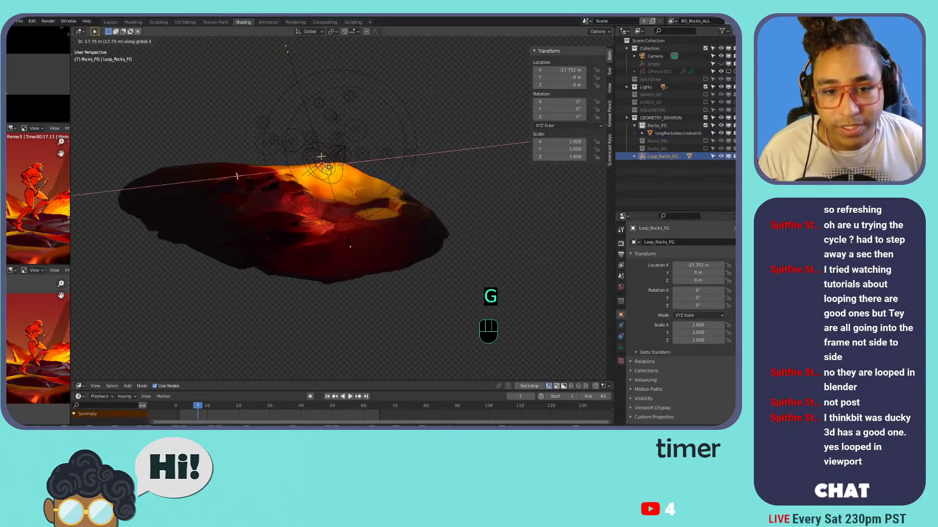
pyautogui.press('Escape')
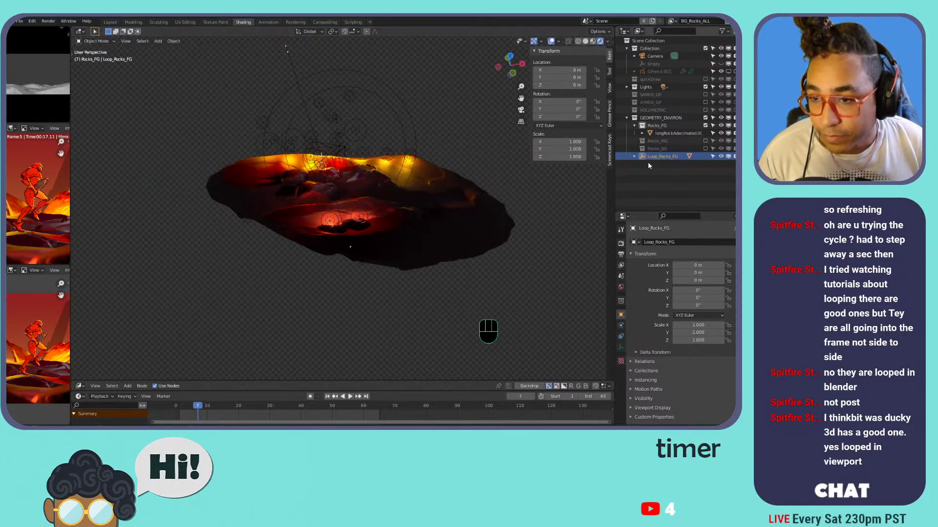
# - Add an Array modifier to the joined rock mesh in Rocks_FG and set its relative offset X factor to 0
pyautogui.click(676, 133)
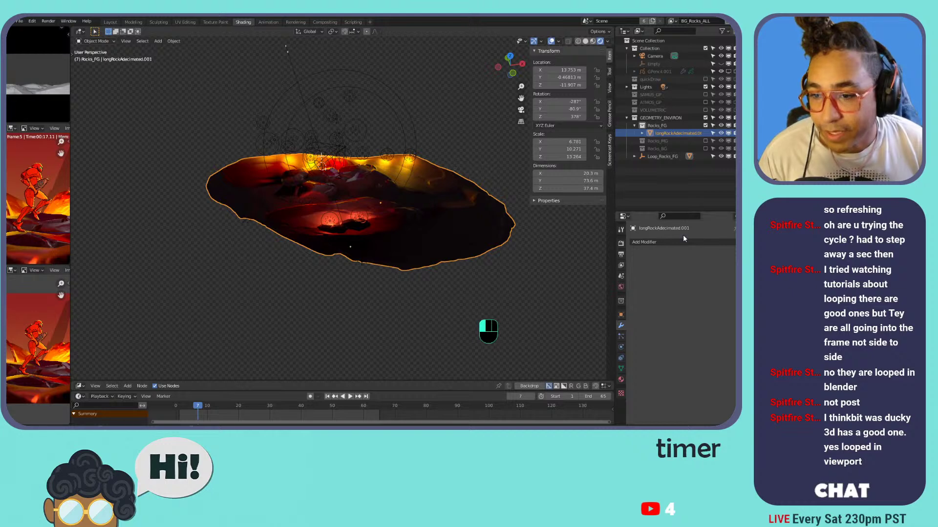
pyautogui.click(683, 240)
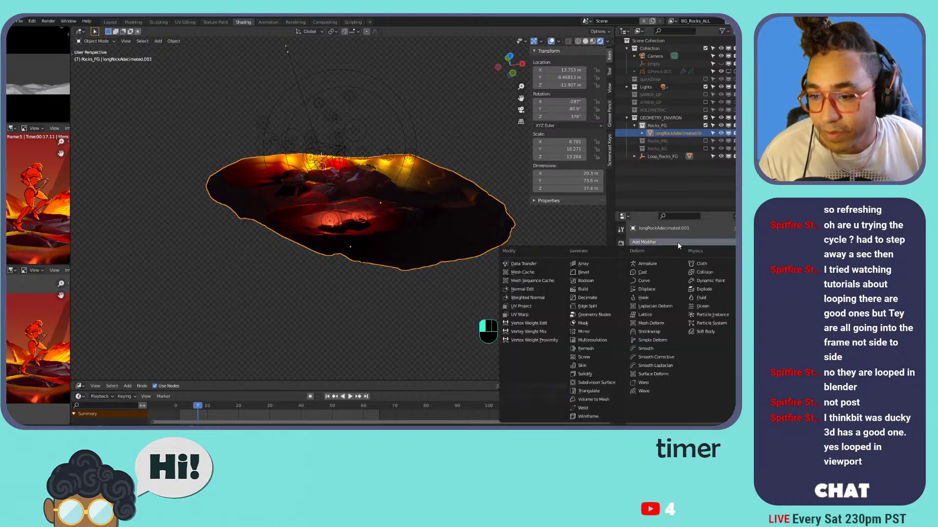
pyautogui.click(585, 268)
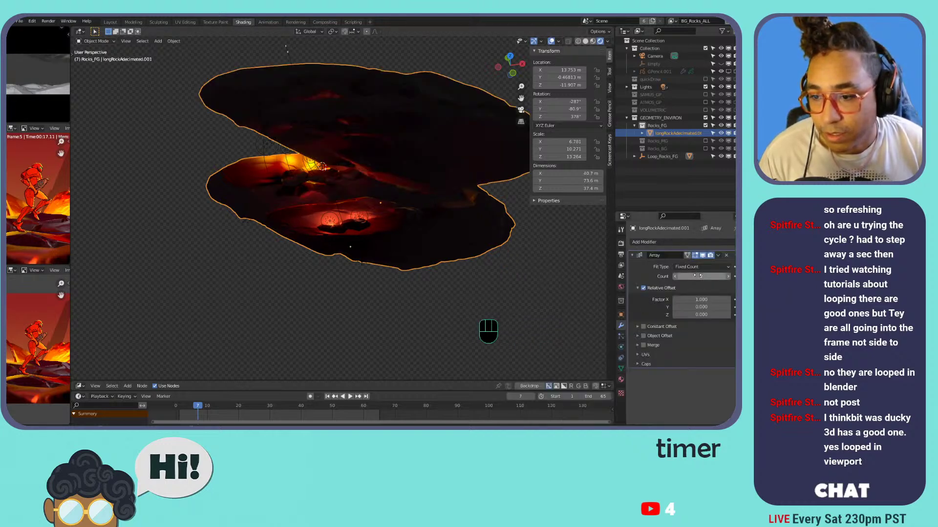
pyautogui.click(694, 299)
pyautogui.write('0')
pyautogui.press('Return')
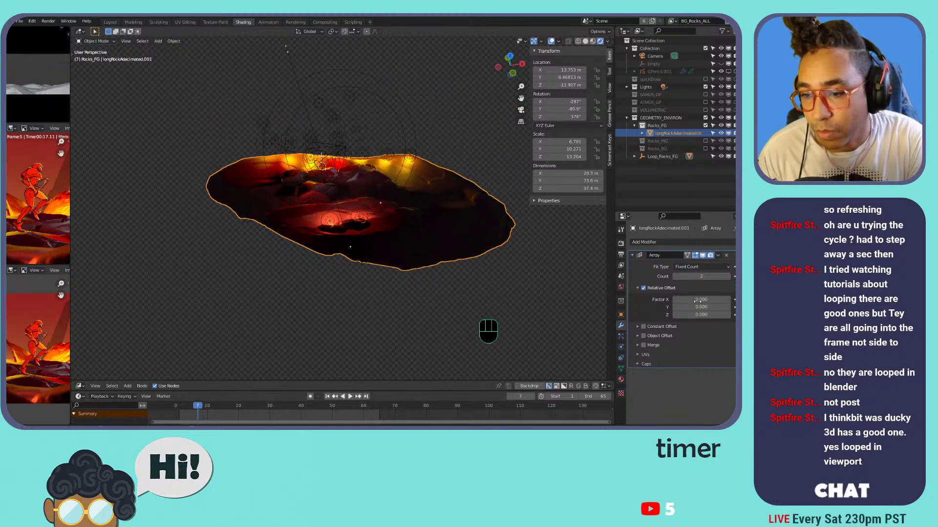
# - Repeat the rock along its negative Y direction by setting the array's relative offset Y factor to -0.5
pyautogui.click(700, 308)
pyautogui.write('1')
pyautogui.press('Return')
pyautogui.click(700, 308)
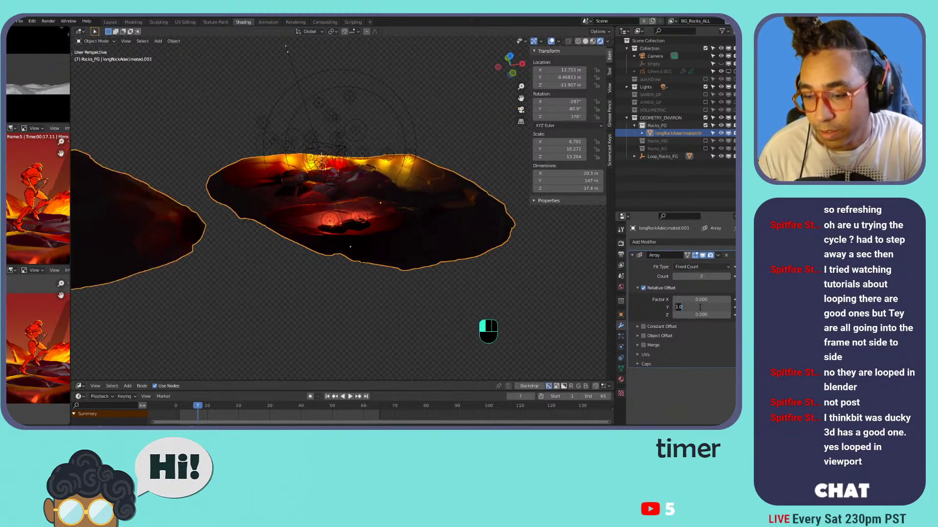
pyautogui.write('-1')
pyautogui.press('Return')
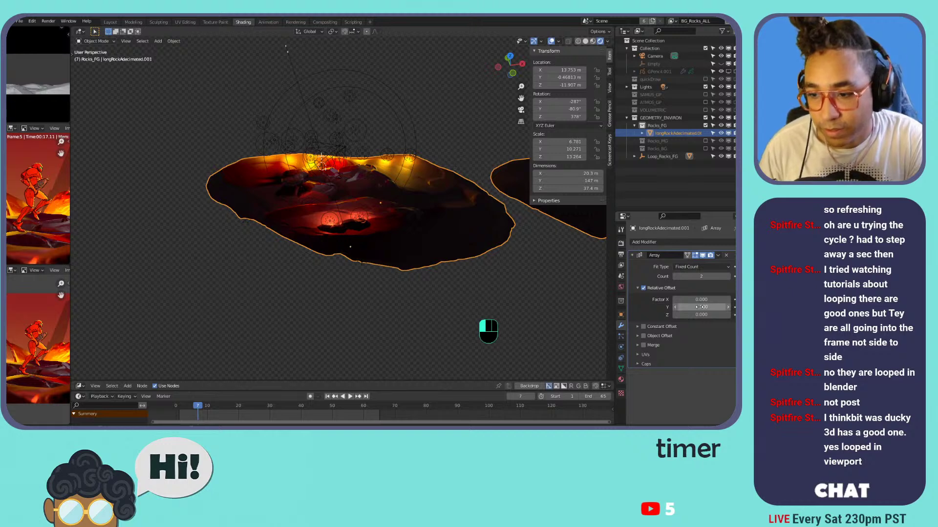
pyautogui.moveTo(700, 307)
pyautogui.mouseDown()
pyautogui.moveTo(660, 307)
pyautogui.moveTo(711, 307)
pyautogui.moveTo(702, 308)
pyautogui.mouseUp()
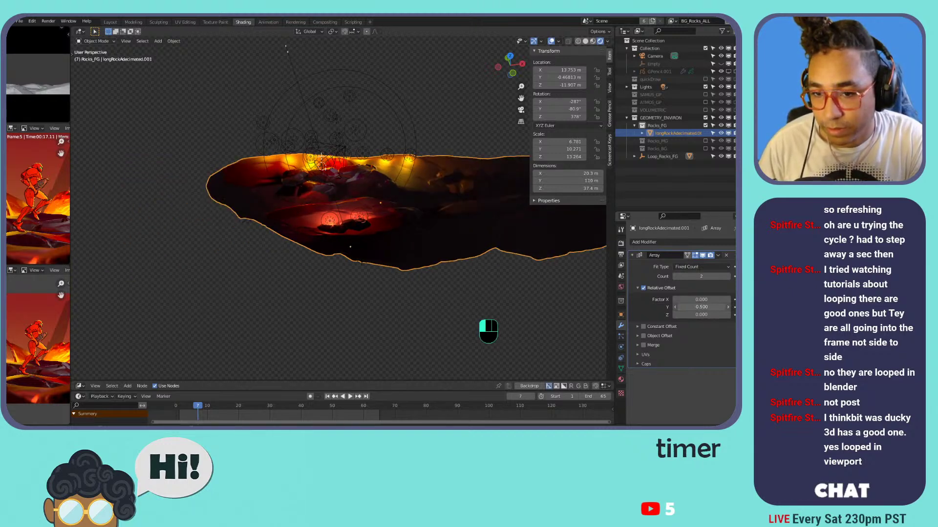
pyautogui.click(692, 307)
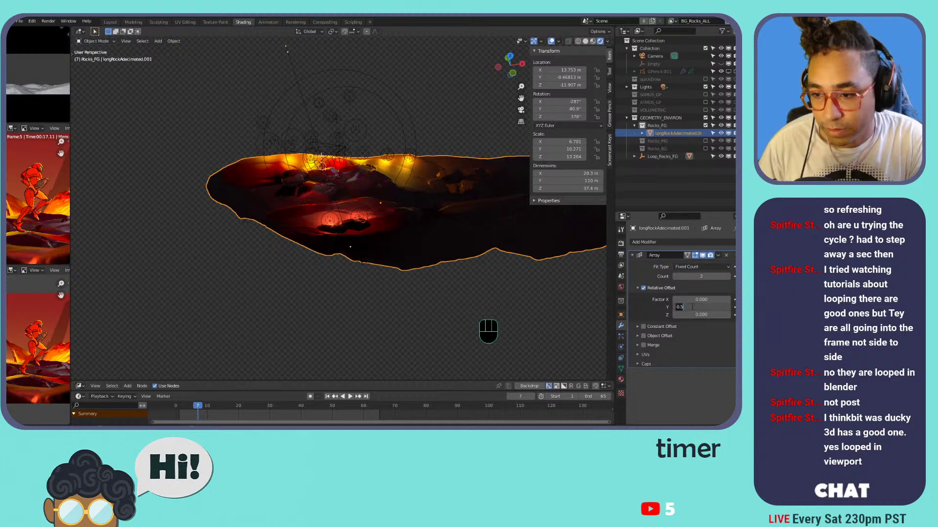
pyautogui.scroll(-4, 342, 223)
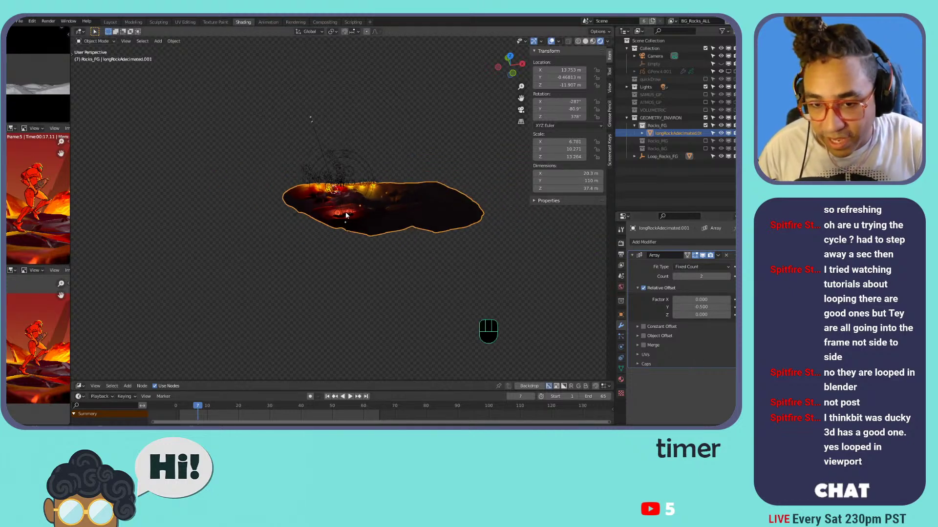
pyautogui.scroll(3, 346, 214)
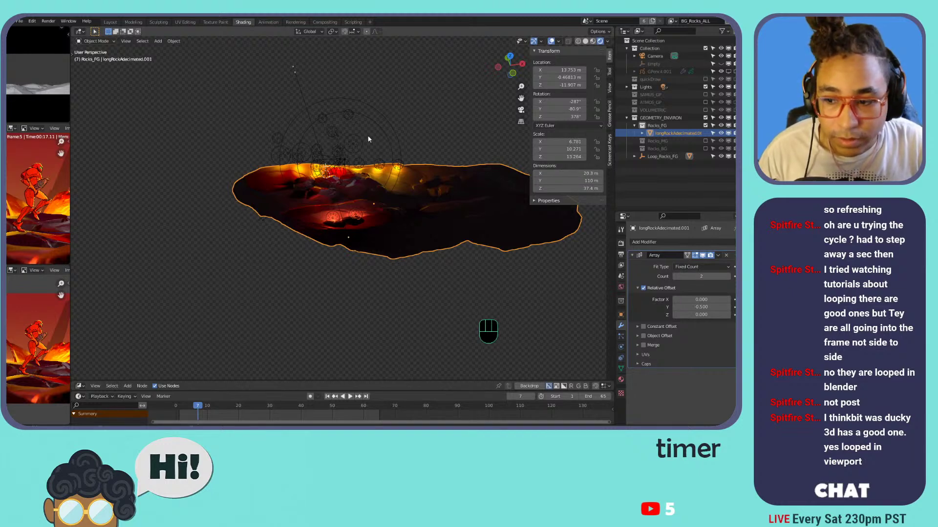
pyautogui.scroll(-1, 368, 140)
# - Try moving the Loop_Rocks_FG empty along X in the camera view to test the repeated rocks passing the frame
pyautogui.click(652, 157)
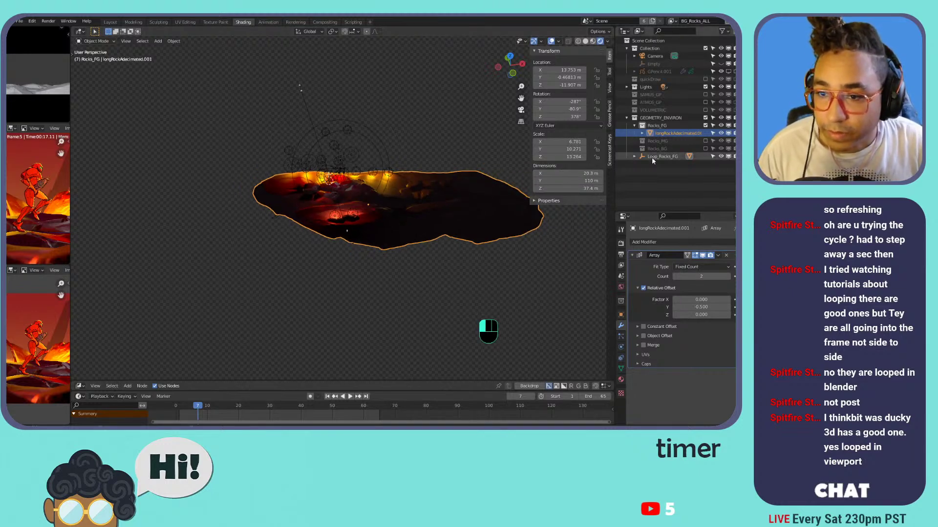
pyautogui.press('KP_0')
pyautogui.scroll(-1, 334, 196)
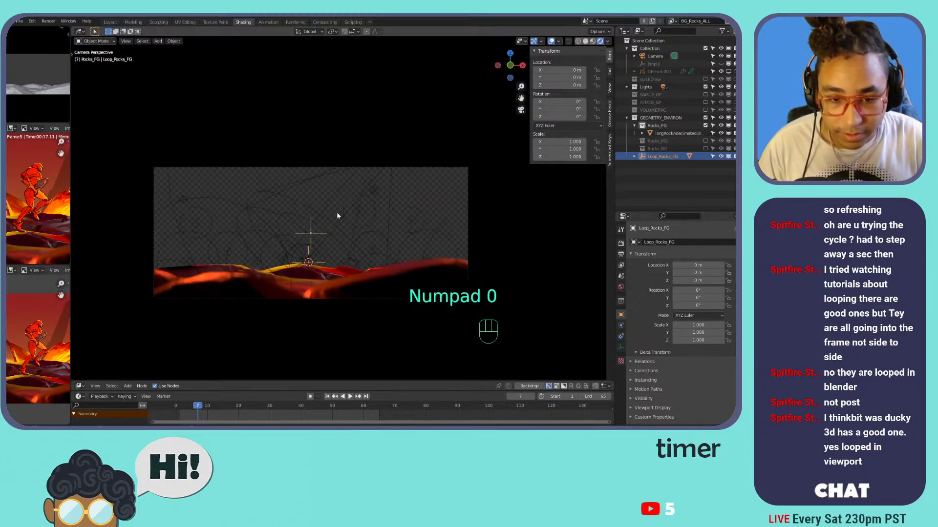
pyautogui.keyDown('shift'); pyautogui.moveTo(336, 220); pyautogui.dragTo(416, 196, button='middle'); pyautogui.keyUp('shift')
pyautogui.press('g')
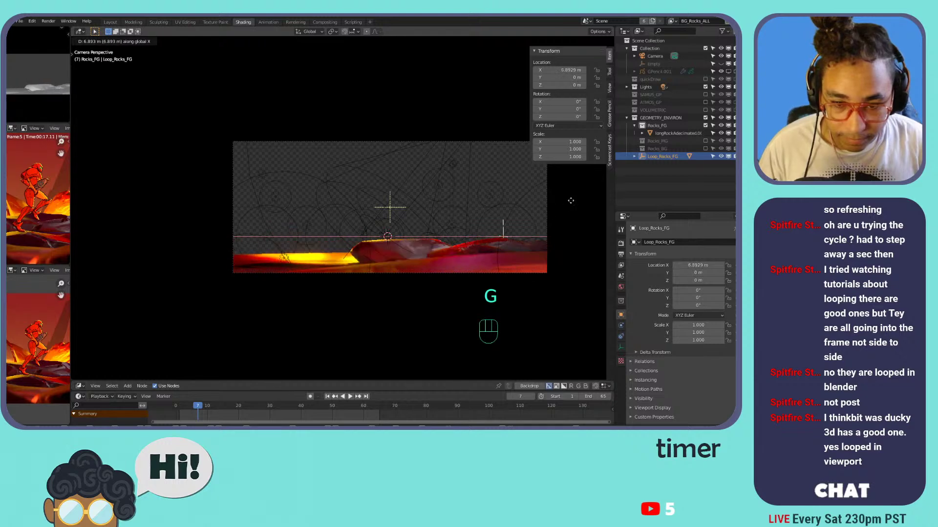
pyautogui.rightClick(168, 212)
# - Select the rock mesh and toggle its array's relative offset off and on to compare the single and repeated rock
pyautogui.keyDown('shift'); pyautogui.moveTo(385, 202); pyautogui.dragTo(418, 202, button='middle'); pyautogui.keyUp('shift')
pyautogui.scroll(-3, 375, 212)
pyautogui.scroll(-3, 390, 219)
pyautogui.click(504, 244)
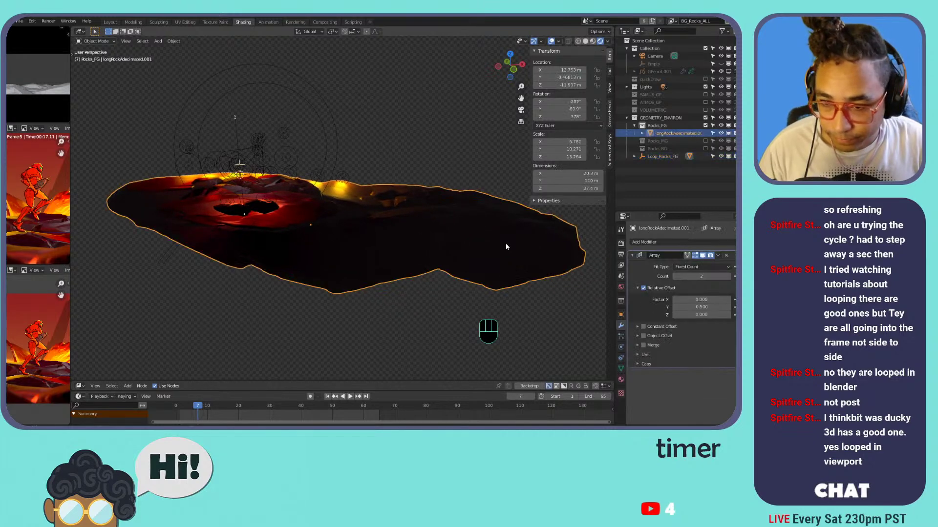
pyautogui.click(661, 289)
pyautogui.click(661, 289)
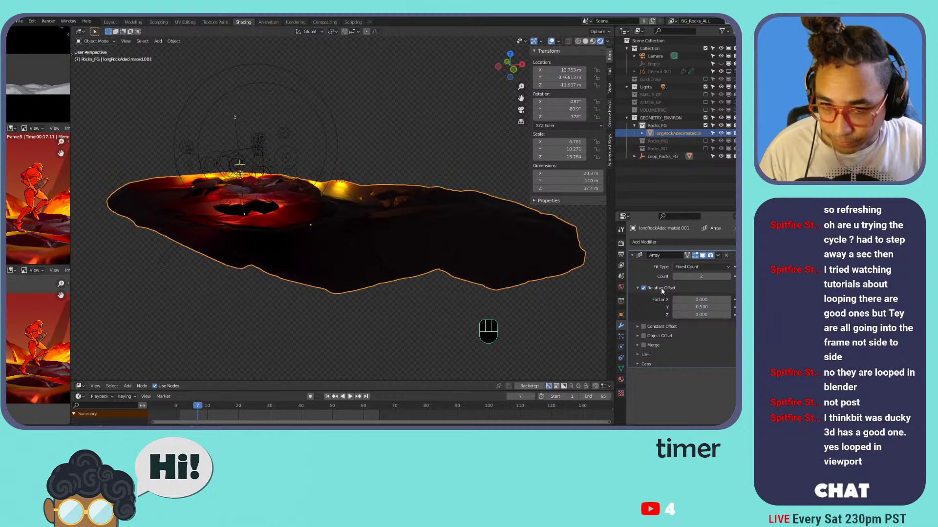
pyautogui.click(663, 291)
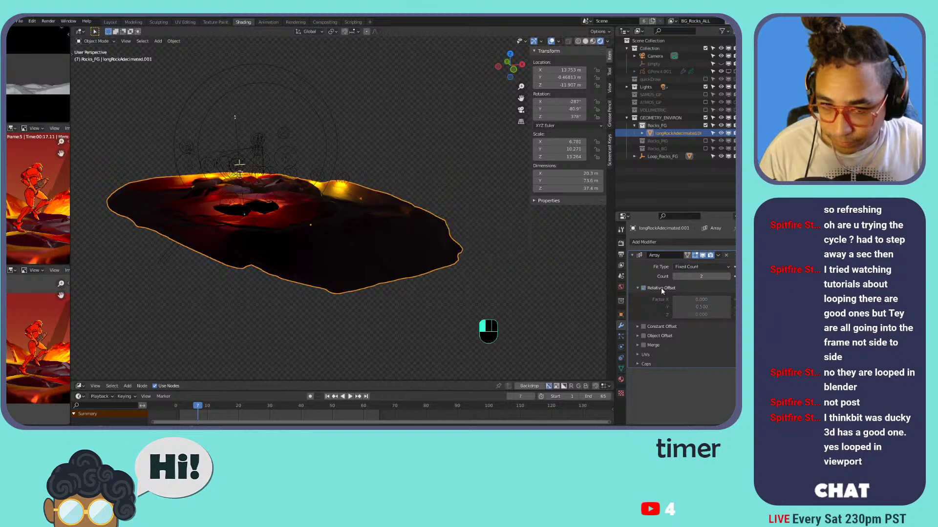
pyautogui.click(662, 291)
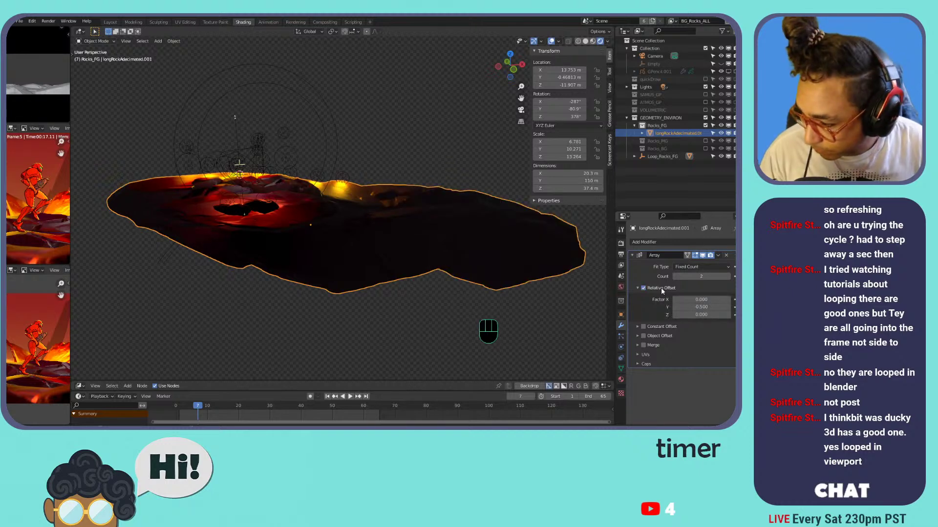
pyautogui.click(663, 291)
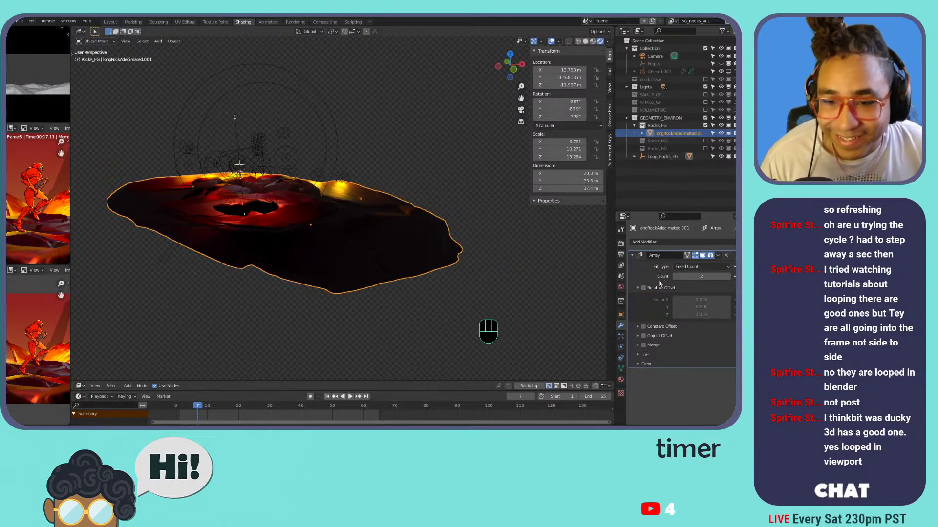
pyautogui.click(663, 291)
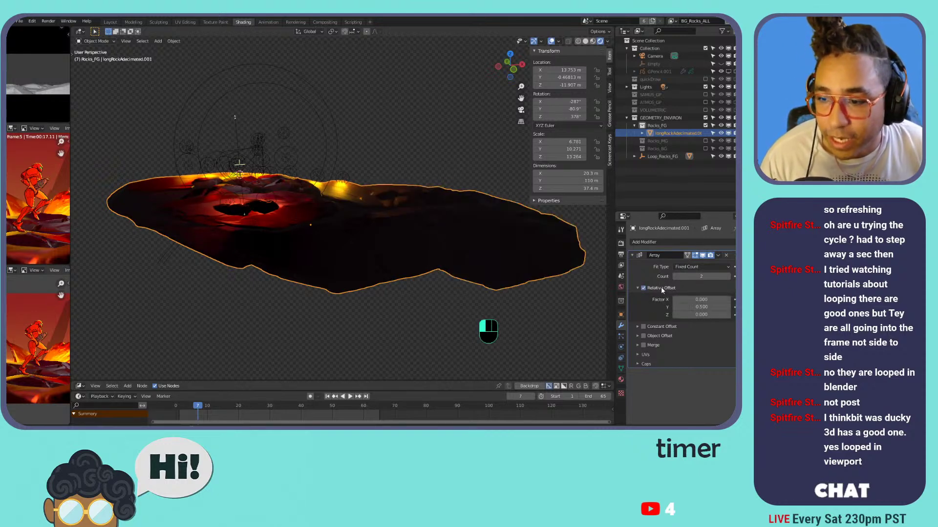
# - Raise the rock array's count to 7 to extend the row of copies
pyautogui.click(727, 277)
pyautogui.scroll(-2, 356, 221)
pyautogui.moveTo(356, 220); pyautogui.dragTo(318, 212, button='middle')
pyautogui.scroll(-5, 317, 213)
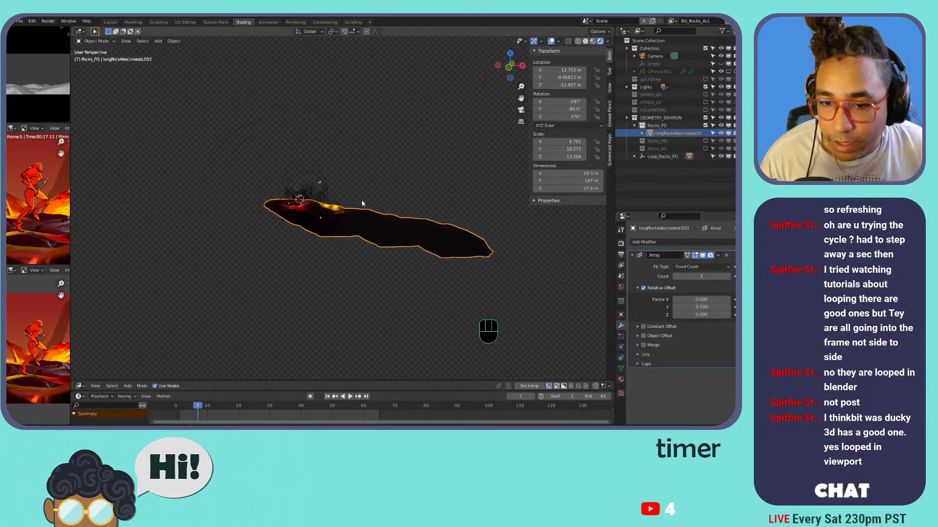
pyautogui.click(724, 277)
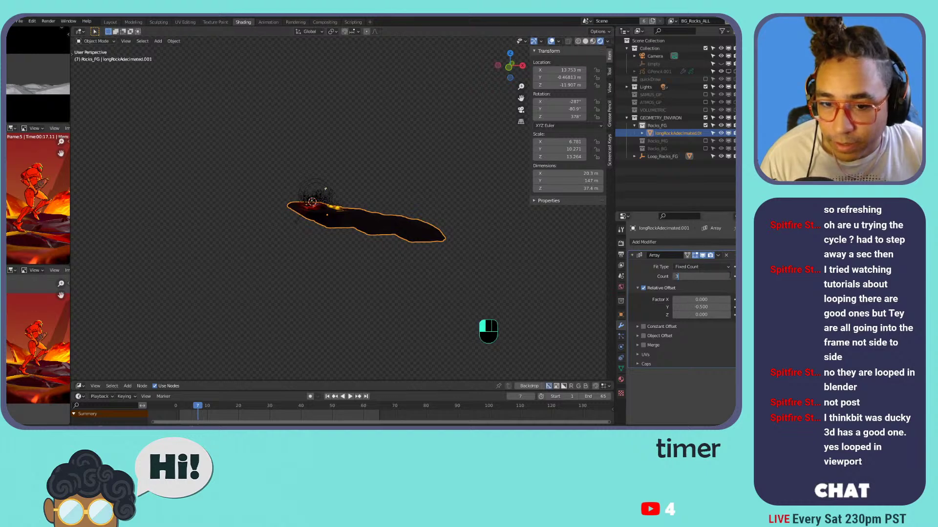
pyautogui.click(728, 277)
pyautogui.click(728, 277)
pyautogui.click(728, 277)
pyautogui.click(728, 277)
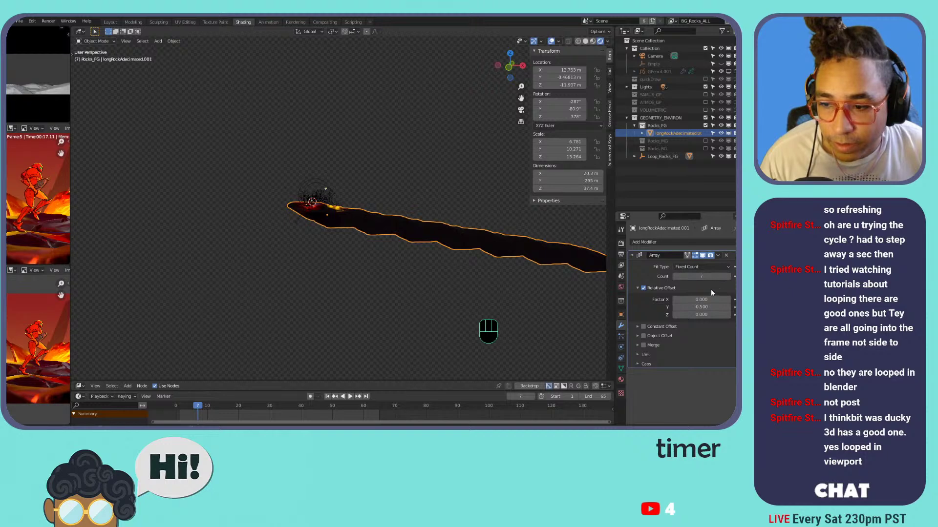
# - Set the array's relative offset X factor to 0.25 to straighten the row of rock copies
pyautogui.moveTo(710, 315)
pyautogui.mouseDown()
pyautogui.moveTo(727, 314)
pyautogui.moveTo(700, 299)
pyautogui.moveTo(692, 305)
pyautogui.moveTo(702, 299)
pyautogui.mouseUp()
pyautogui.hotkey('ctrl', 'z')
pyautogui.hotkey('ctrl', 'z')
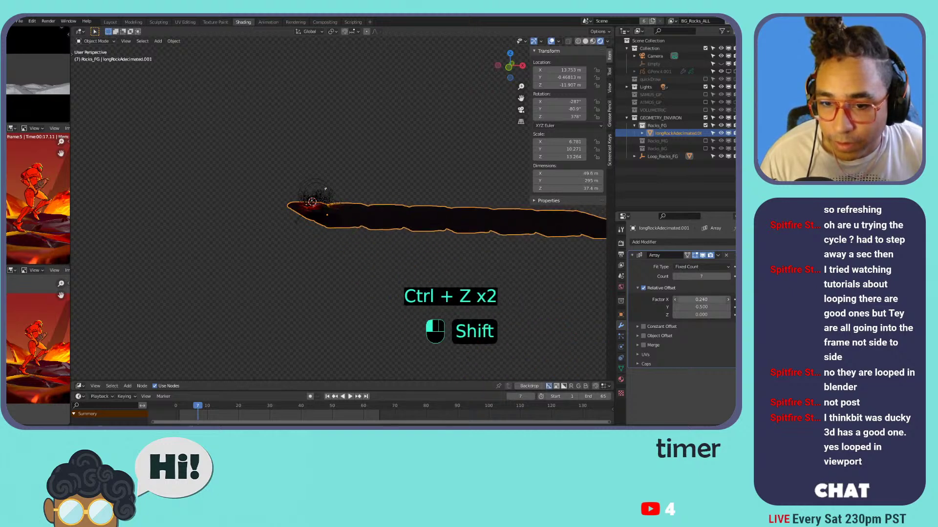
pyautogui.click(702, 300)
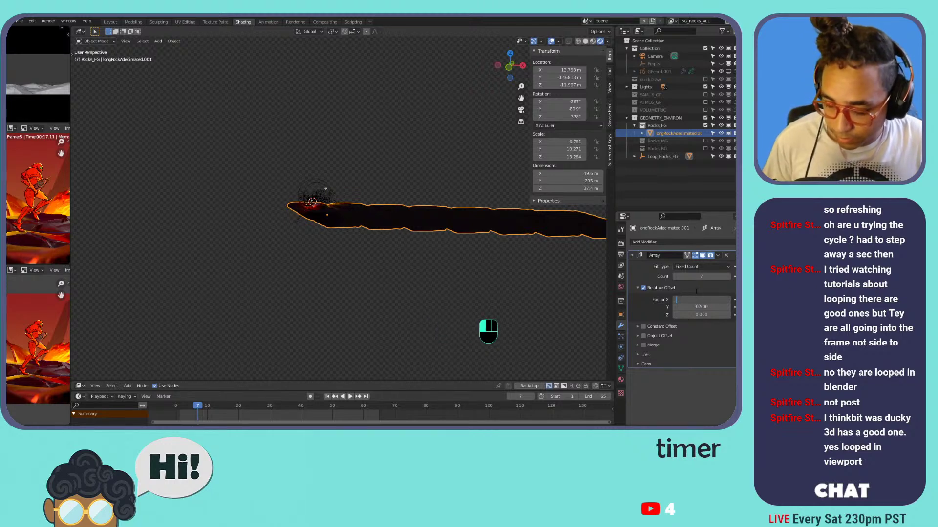
pyautogui.write('.25')
pyautogui.press('Return')
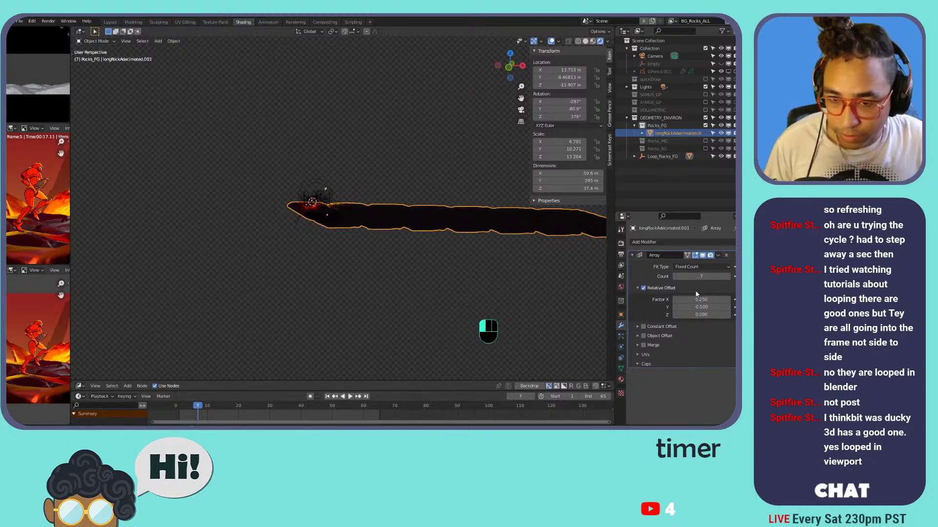
# - Reduce the rock array's count to 3 and save the file
pyautogui.scroll(4, 396, 171)
pyautogui.moveTo(336, 180); pyautogui.dragTo(401, 165, button='middle')
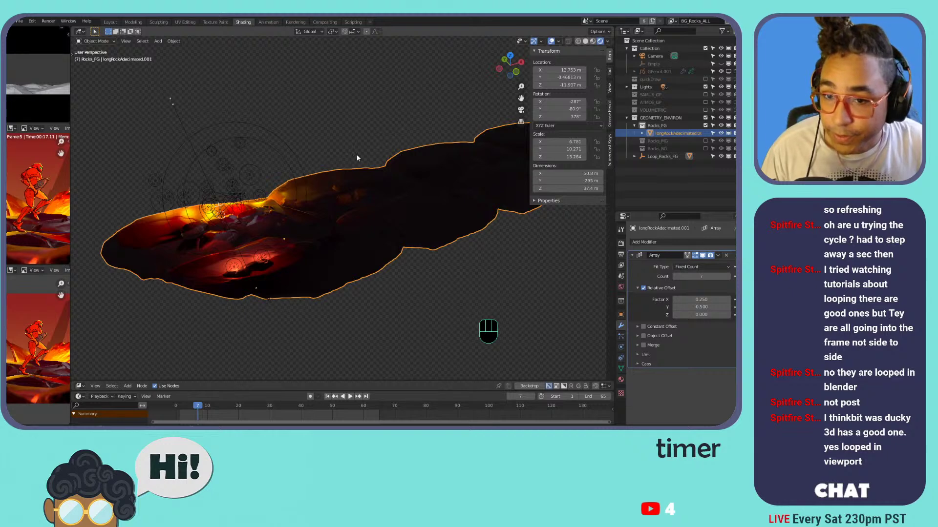
pyautogui.click(675, 276)
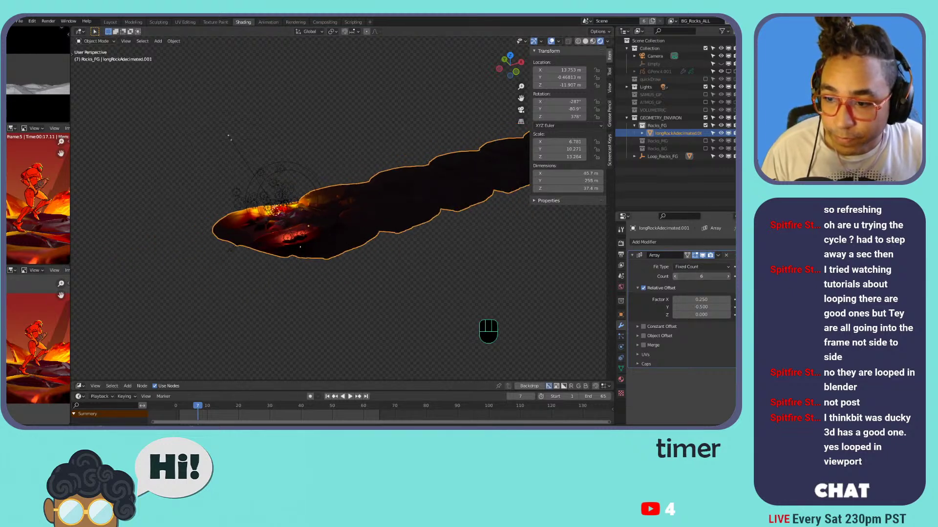
pyautogui.click(675, 276)
pyautogui.click(676, 277)
pyautogui.click(676, 276)
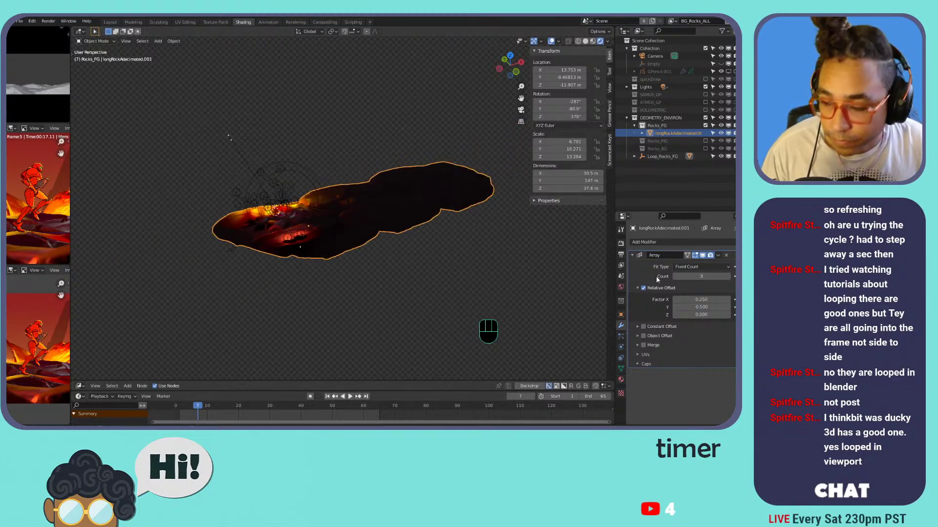
pyautogui.press('ctrl')
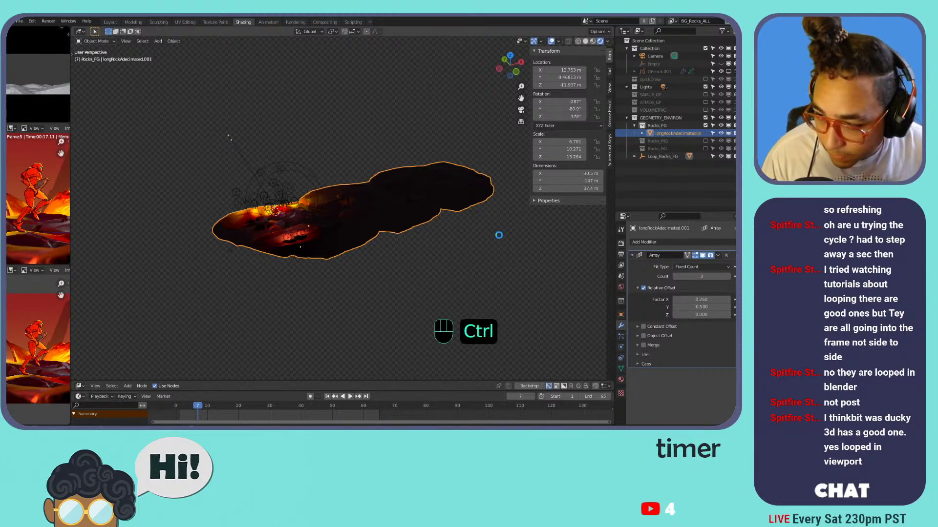
pyautogui.hotkey('ctrl', 's')
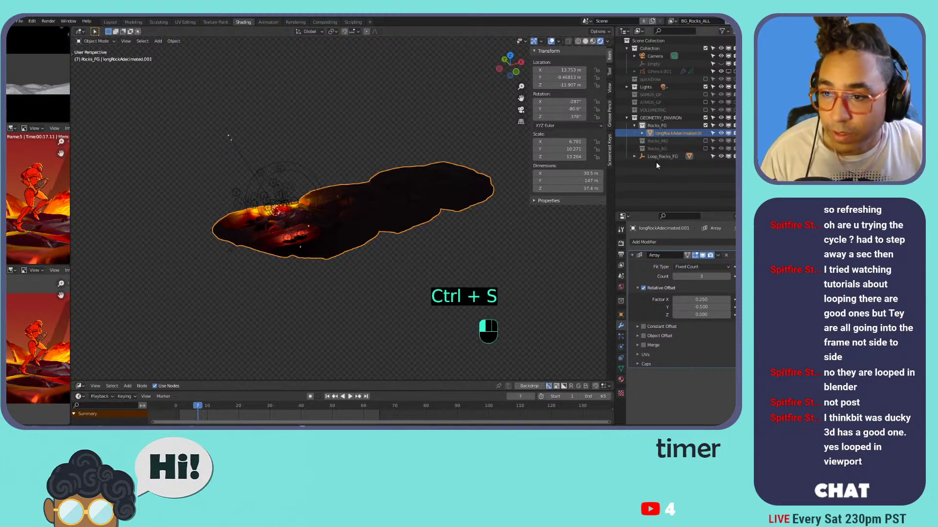
# - Select the Loop_Rocks_FG empty and keyframe its location at the origin on frame 1
pyautogui.click(657, 157)
pyautogui.click(657, 157)
pyautogui.press('g')
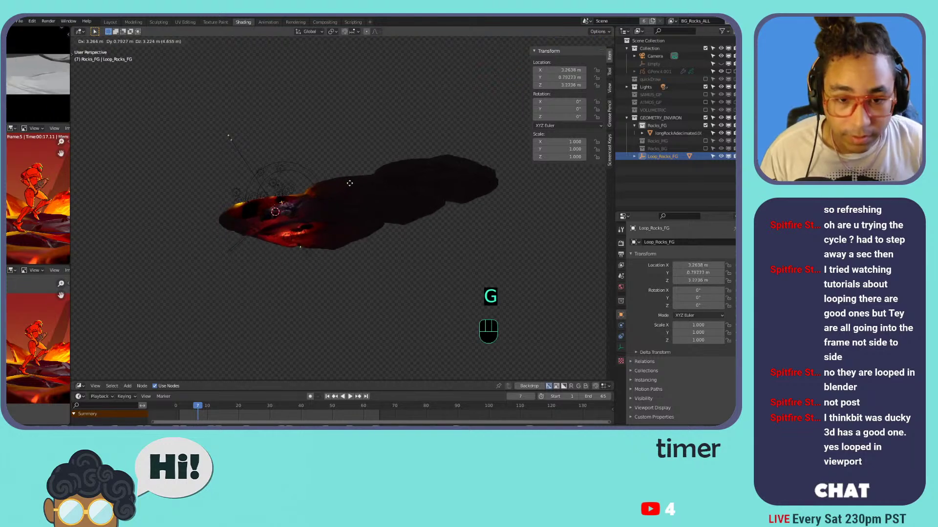
pyautogui.press('KP_0')
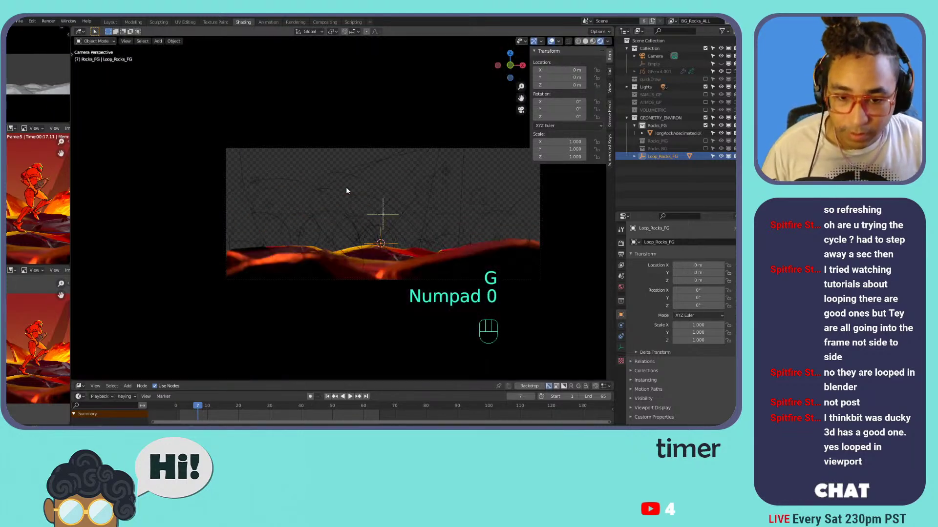
pyautogui.click(327, 396)
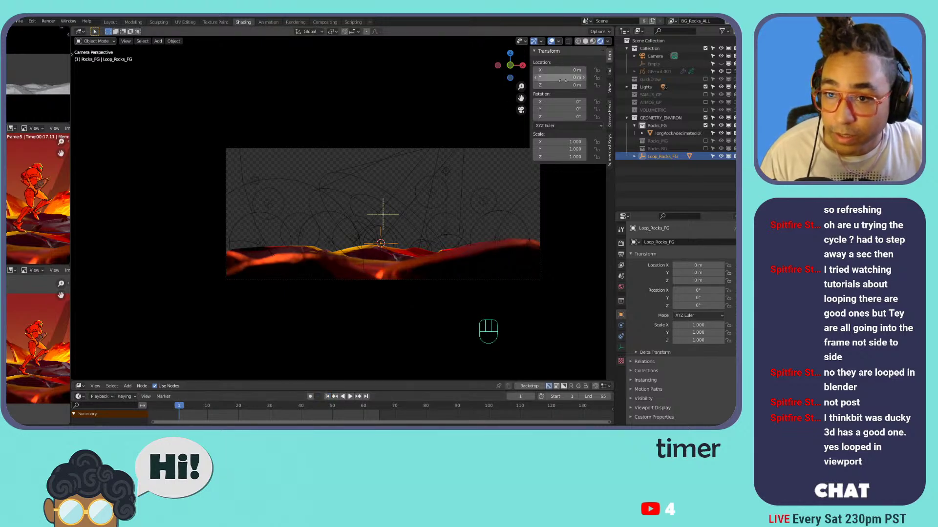
pyautogui.press('i')
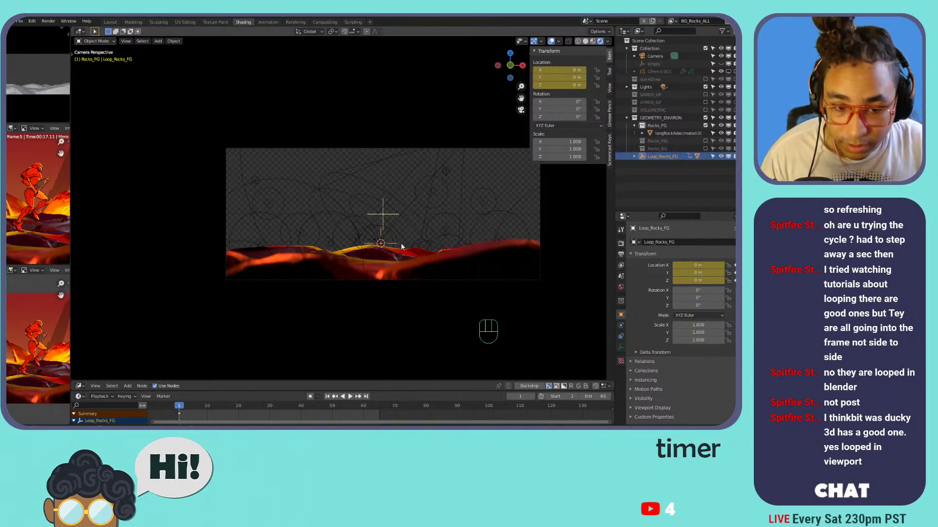
pyautogui.press('g')
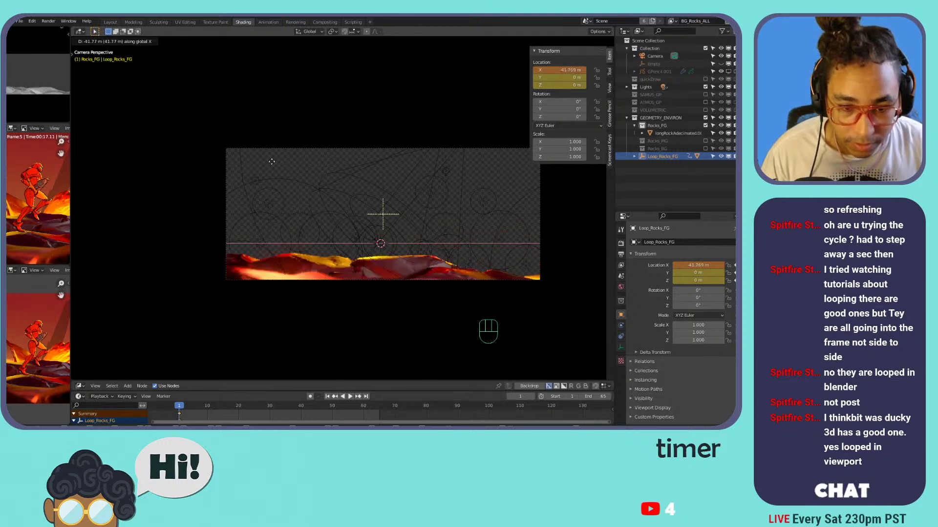
pyautogui.press('Escape')
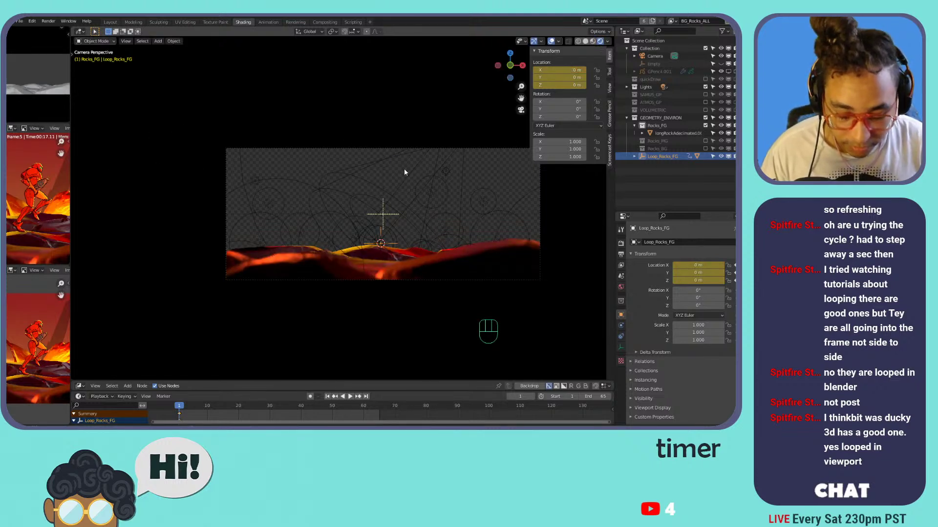
pyautogui.press('g')
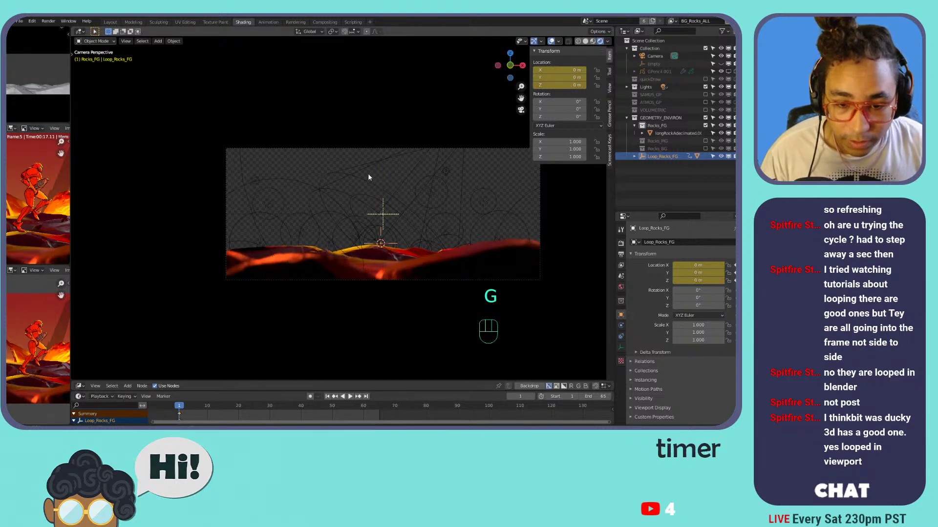
pyautogui.moveTo(369, 177)
pyautogui.mouseDown(button='middle')
pyautogui.moveTo(355, 186)
pyautogui.moveTo(374, 185)
pyautogui.mouseUp(button='middle')
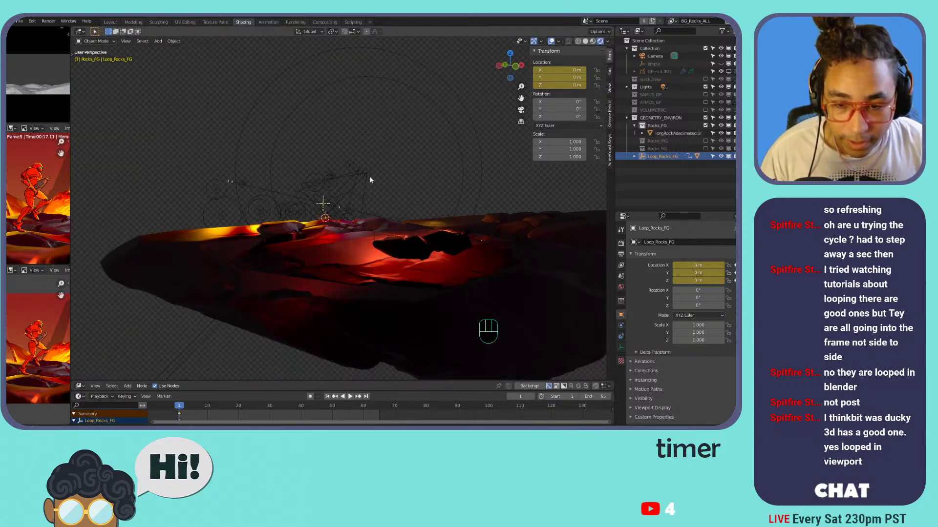
pyautogui.press('g')
pyautogui.press('x')
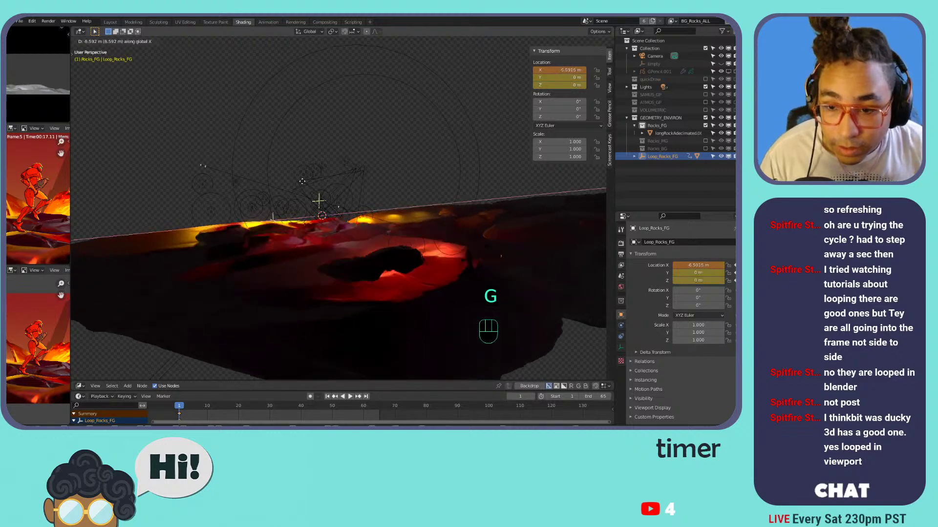
pyautogui.rightClick(518, 179)
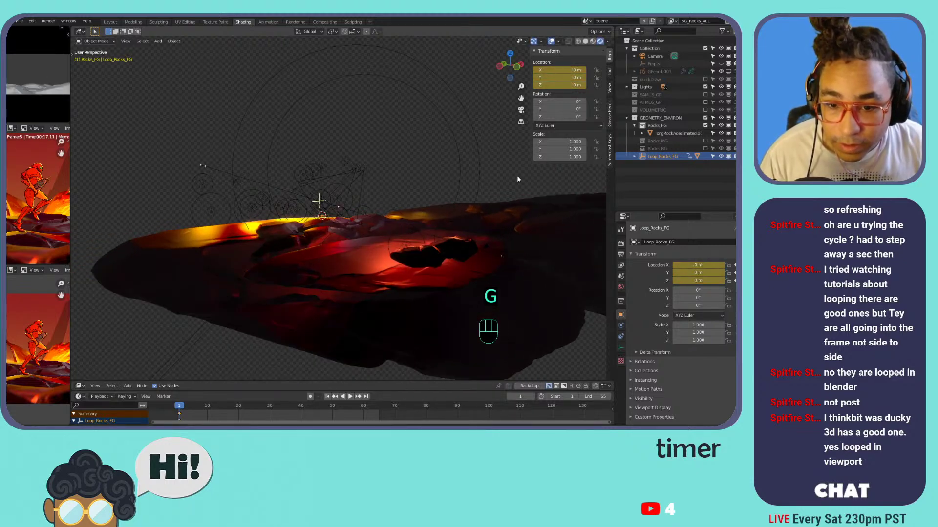
# - From the top view at frame 65, move the empty to about -35.83 m along X and keyframe its location
pyautogui.press('KP_7')
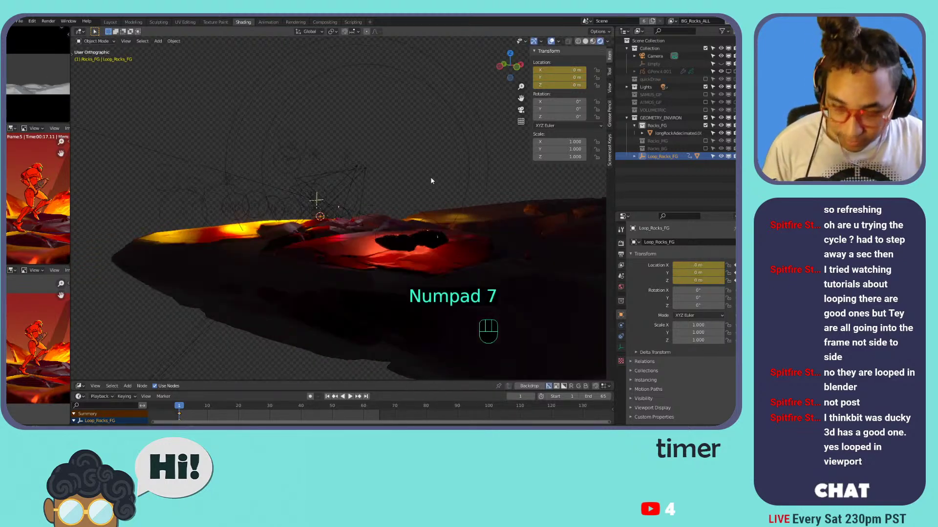
pyautogui.keyDown('shift'); pyautogui.moveTo(351, 303); pyautogui.dragTo(345, 260, button='middle'); pyautogui.keyUp('shift')
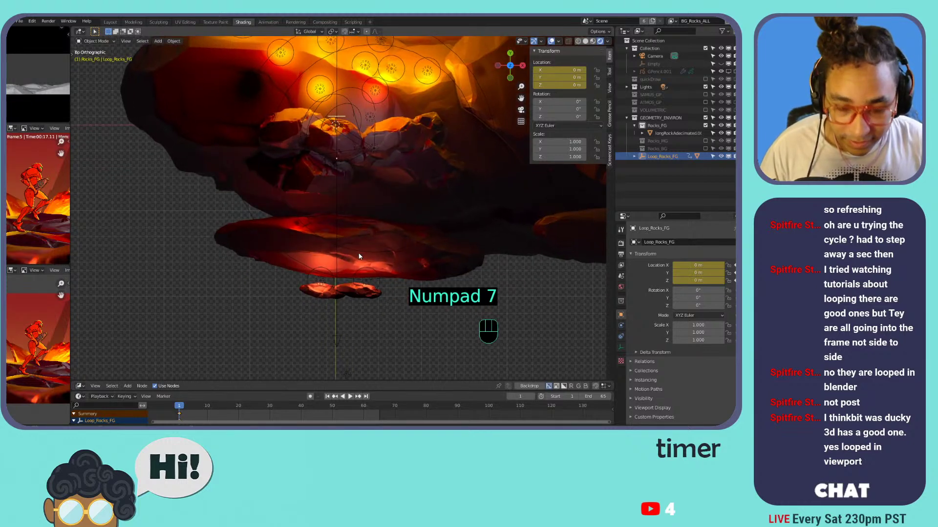
pyautogui.click(365, 397)
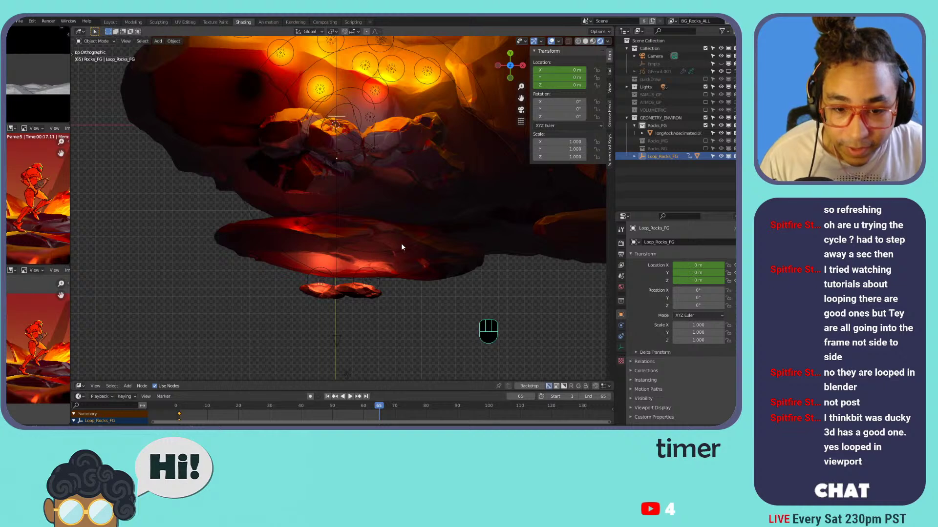
pyautogui.press('g')
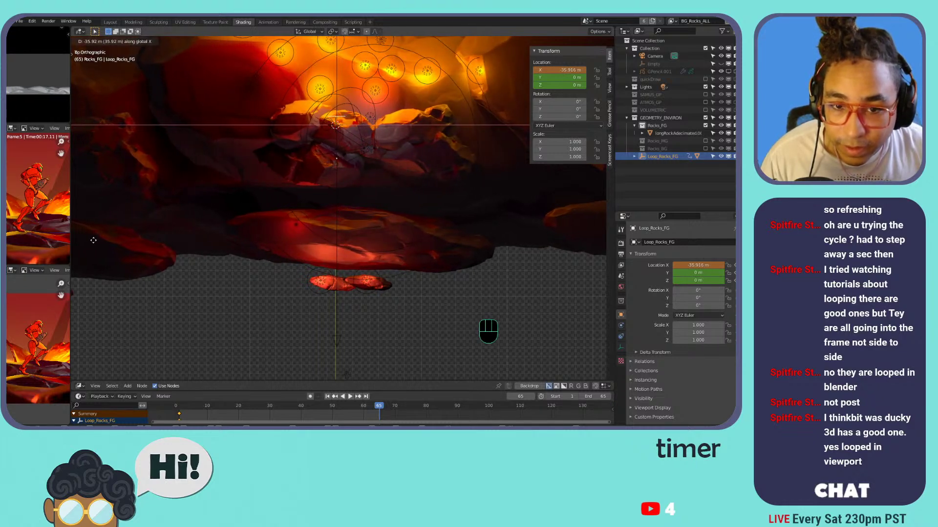
pyautogui.click(93, 240)
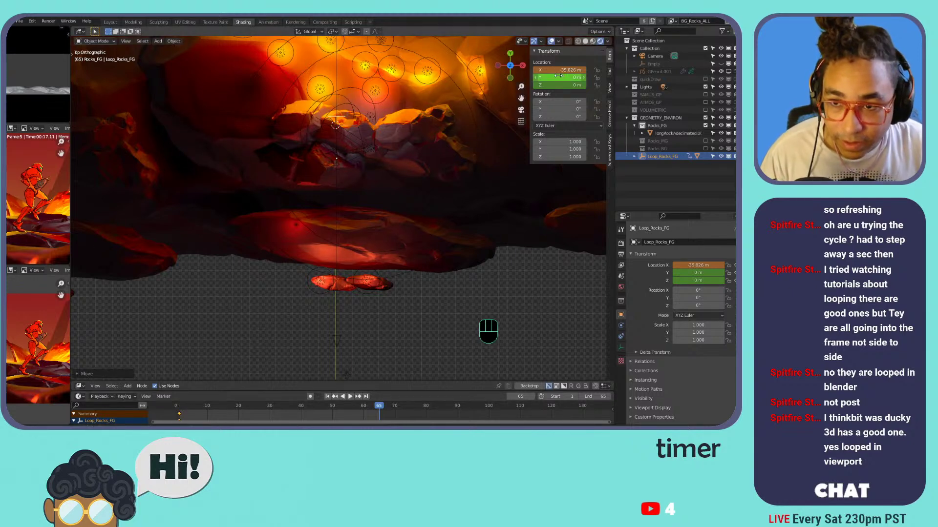
pyautogui.press('i')
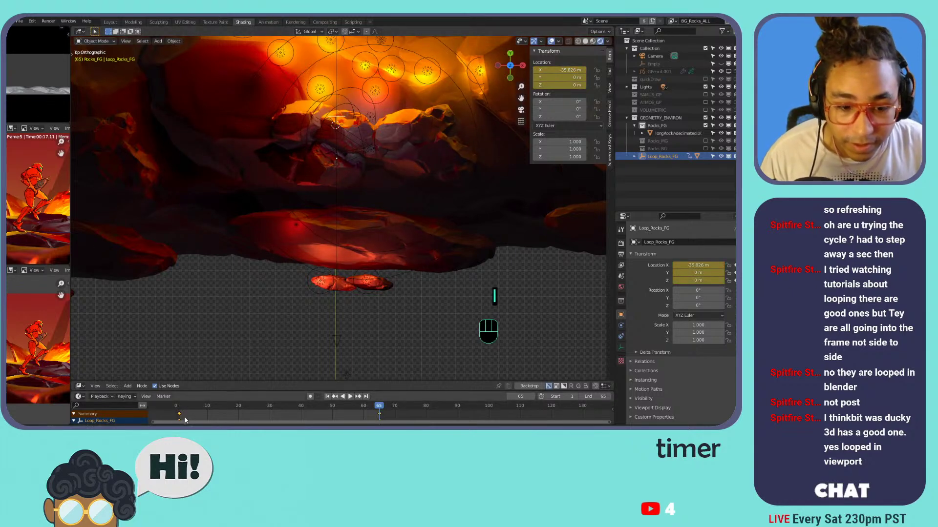
# - Preview the empty's sideways motion and set its location keyframes to Linear interpolation
pyautogui.press('space')
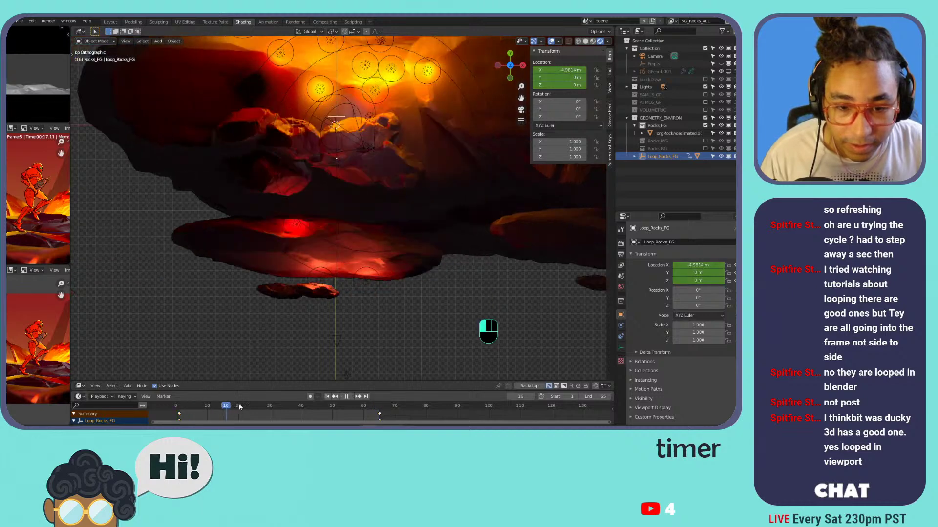
pyautogui.moveTo(356, 407); pyautogui.dragTo(394, 407)
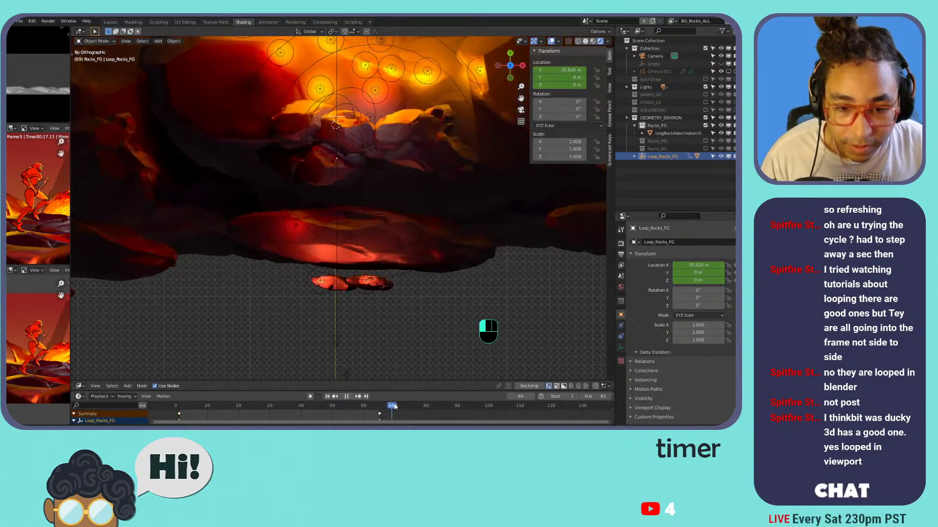
pyautogui.press('Escape')
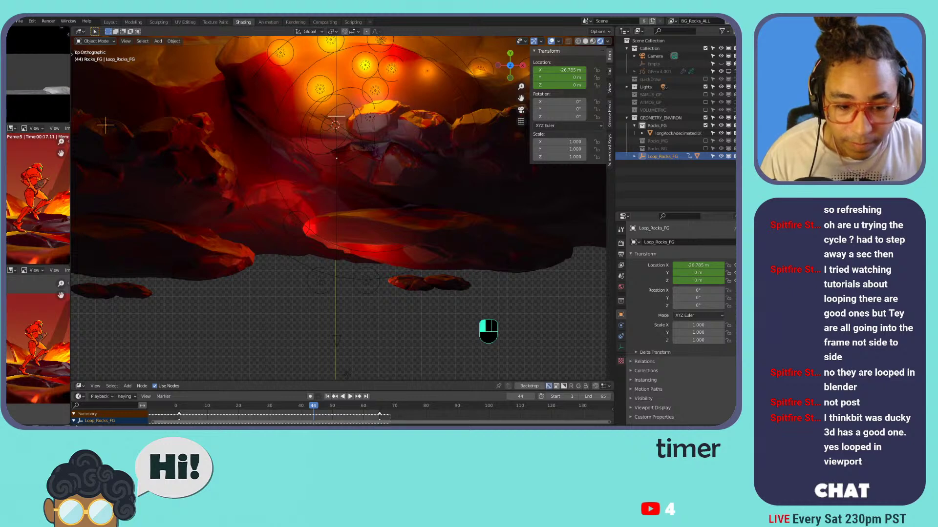
pyautogui.press('t')
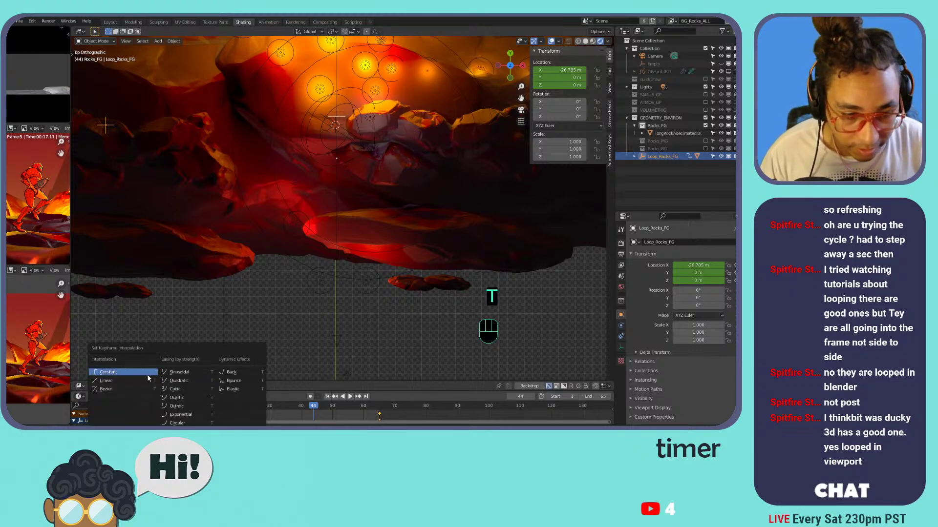
pyautogui.click(131, 384)
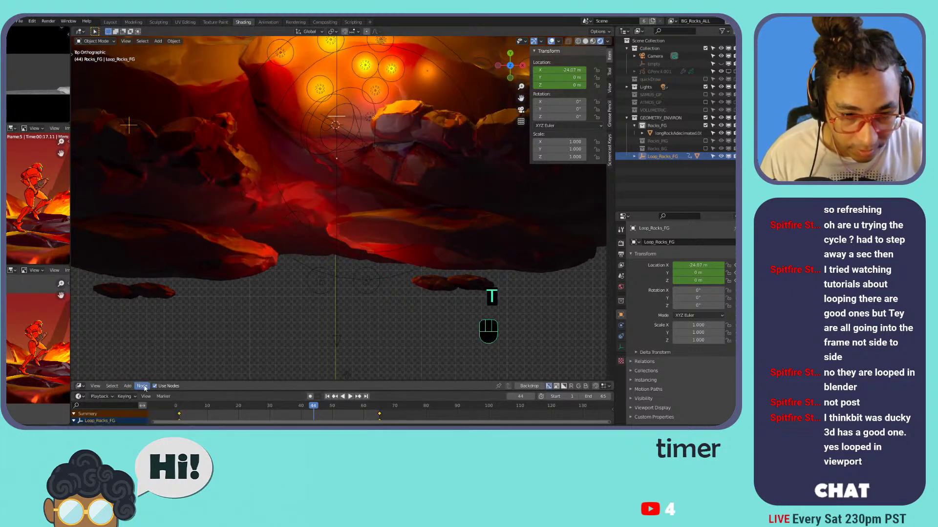
# - Compare the start and end frames, and rekey the empty at frame 65 at about -36.73 m X and -0.41 m Y so the rocks line up
pyautogui.moveTo(183, 407); pyautogui.dragTo(410, 410)
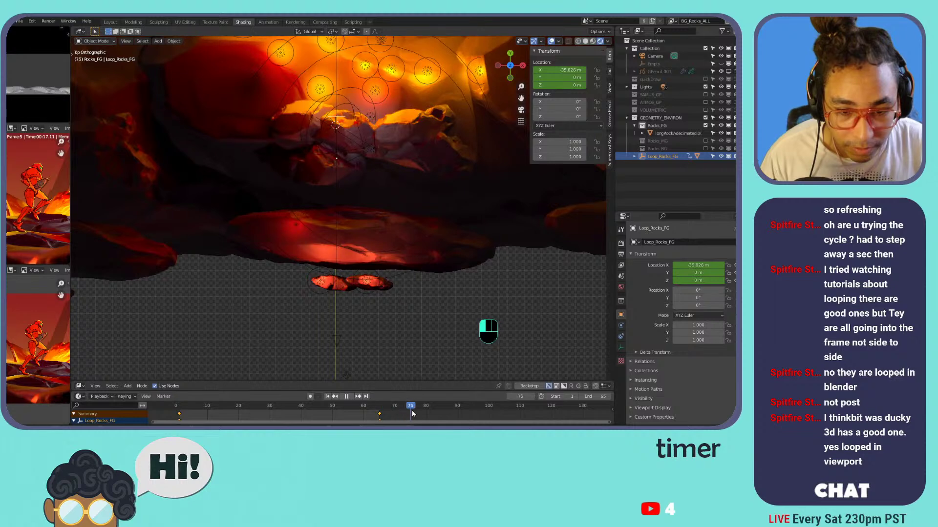
pyautogui.click(327, 397)
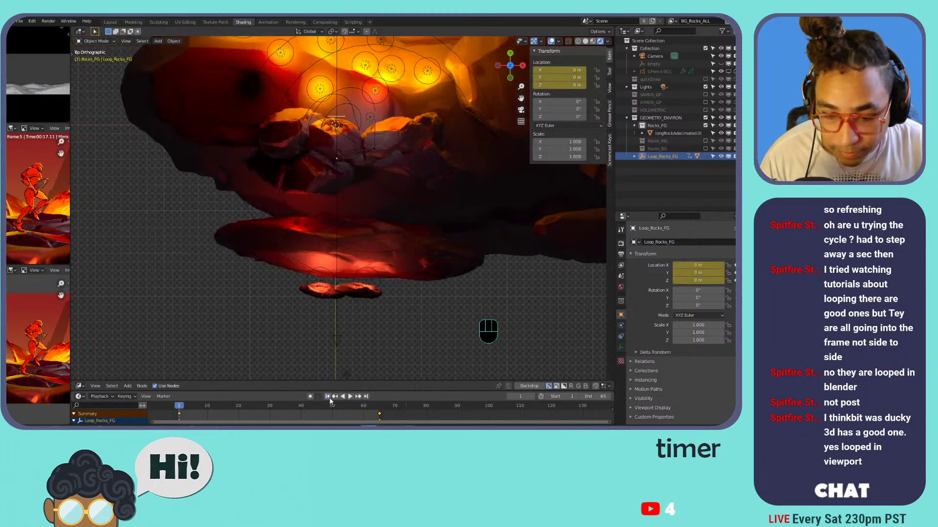
pyautogui.click(368, 396)
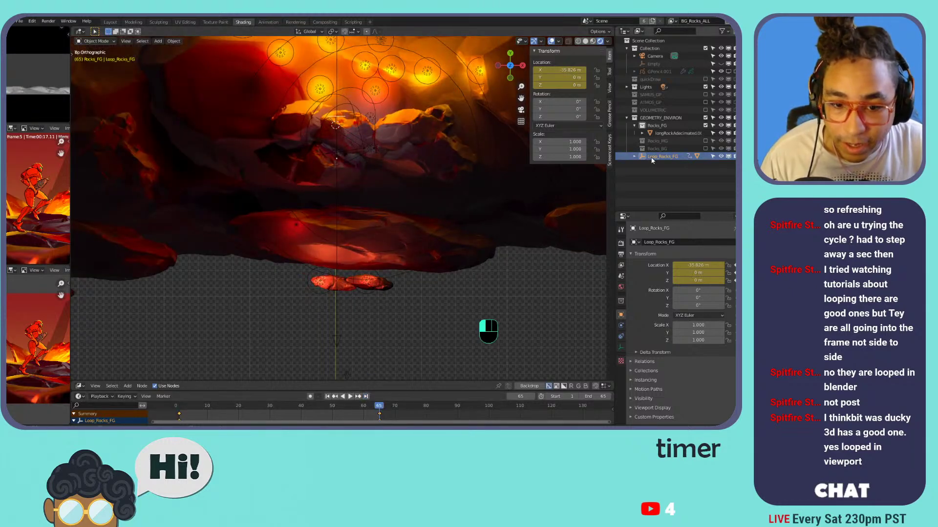
pyautogui.press('g')
pyautogui.press('x')
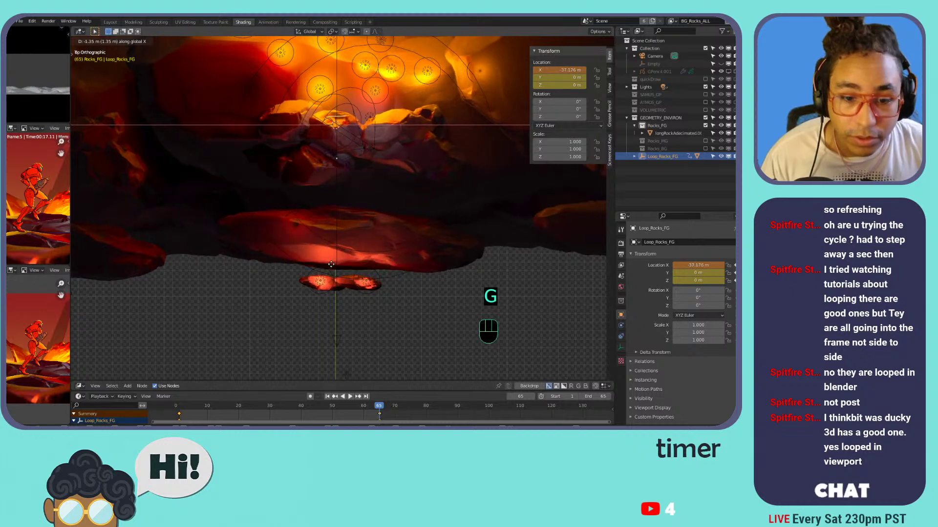
pyautogui.click(335, 271)
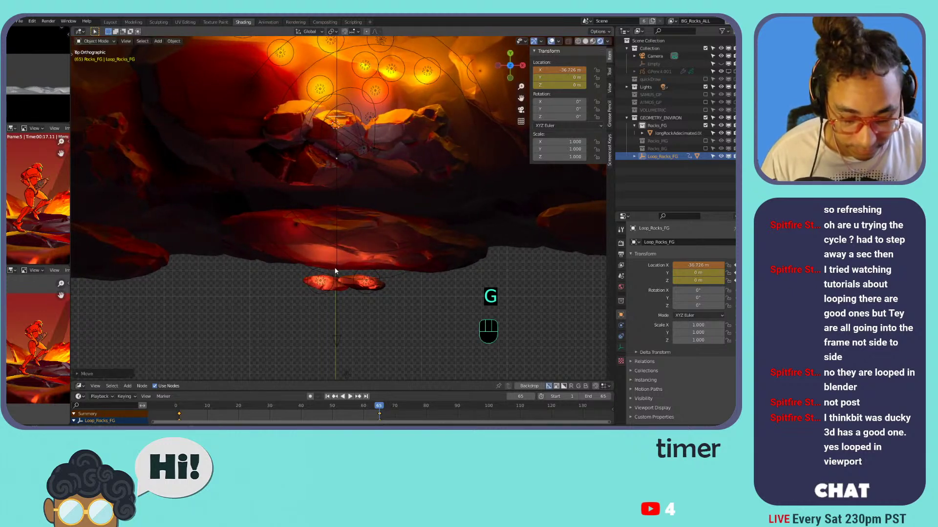
pyautogui.press('g')
pyautogui.press('y')
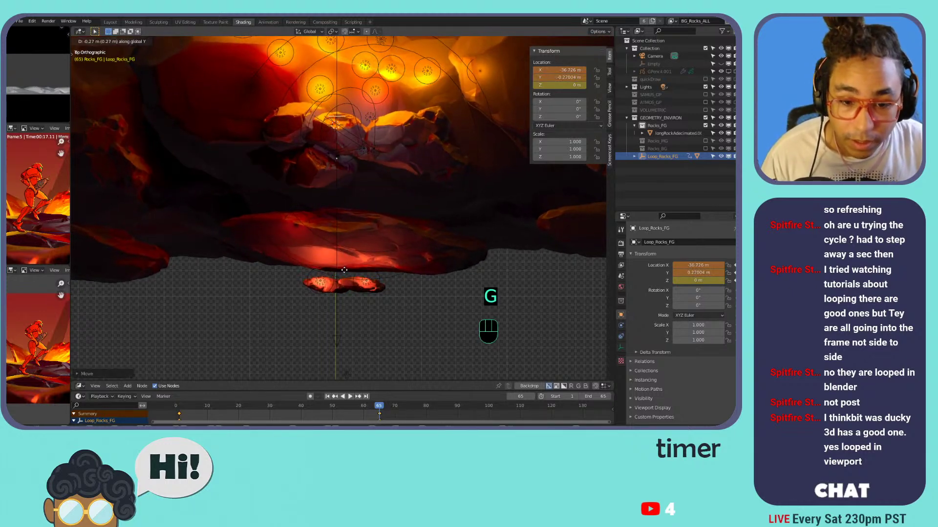
pyautogui.click(348, 273)
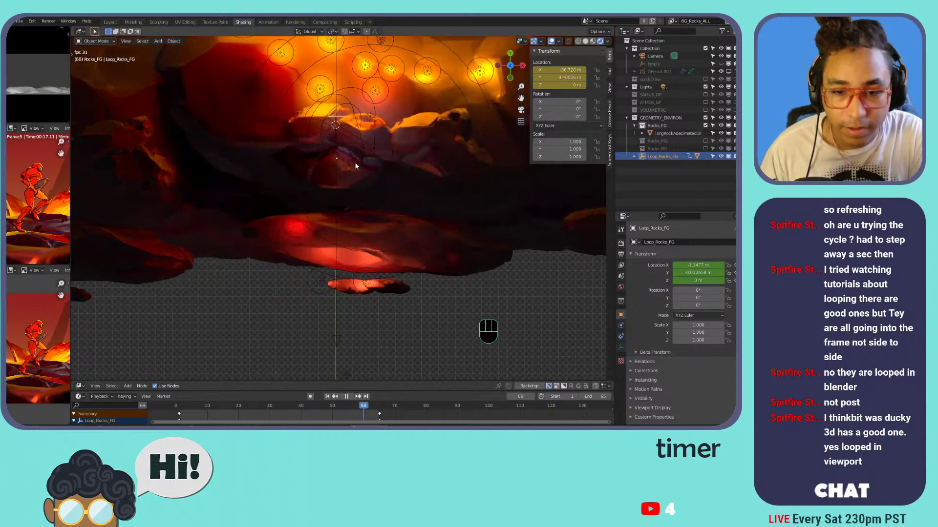
# - Play the rock loop through the camera and in perspective to check how the copies pass the frame
pyautogui.press('KP_0')
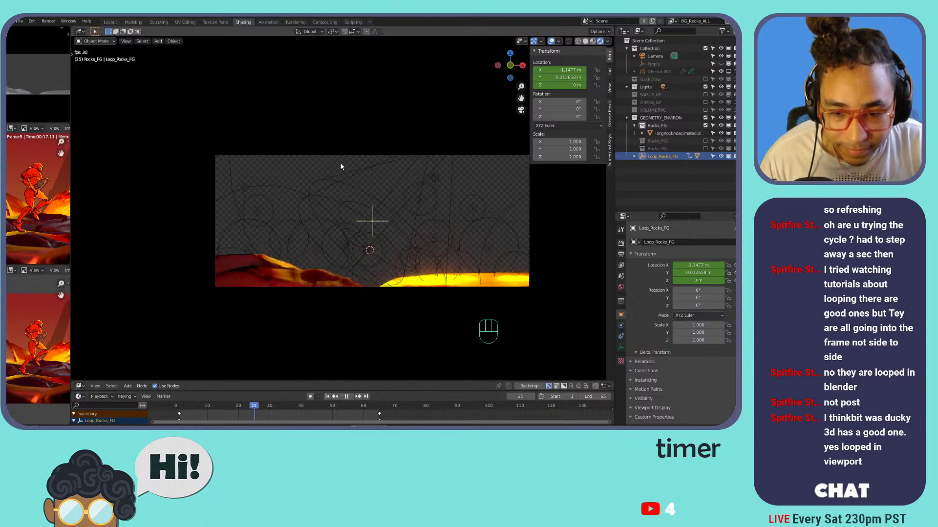
pyautogui.moveTo(345, 215); pyautogui.dragTo(350, 217, button='middle')
pyautogui.keyDown('shift'); pyautogui.moveTo(350, 218); pyautogui.dragTo(385, 216, button='middle'); pyautogui.keyUp('shift')
pyautogui.scroll(-7, 386, 216)
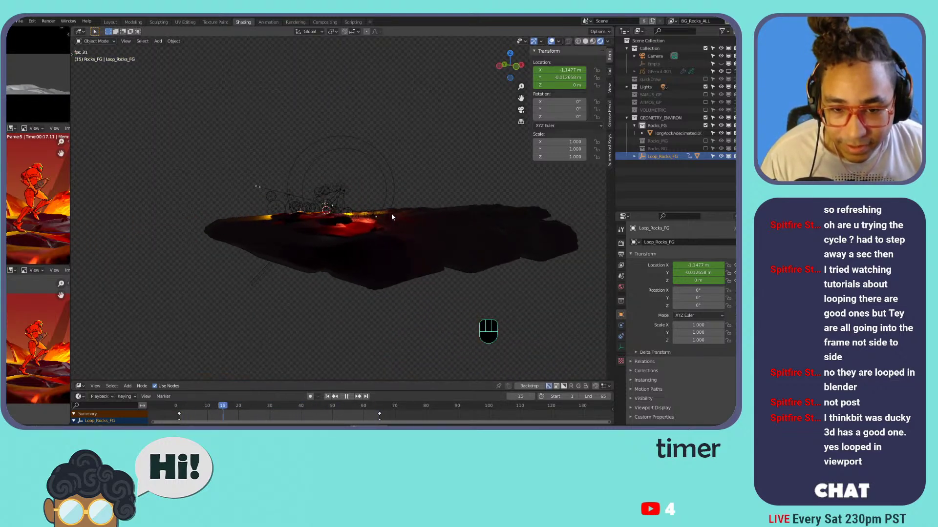
pyautogui.scroll(3, 397, 212)
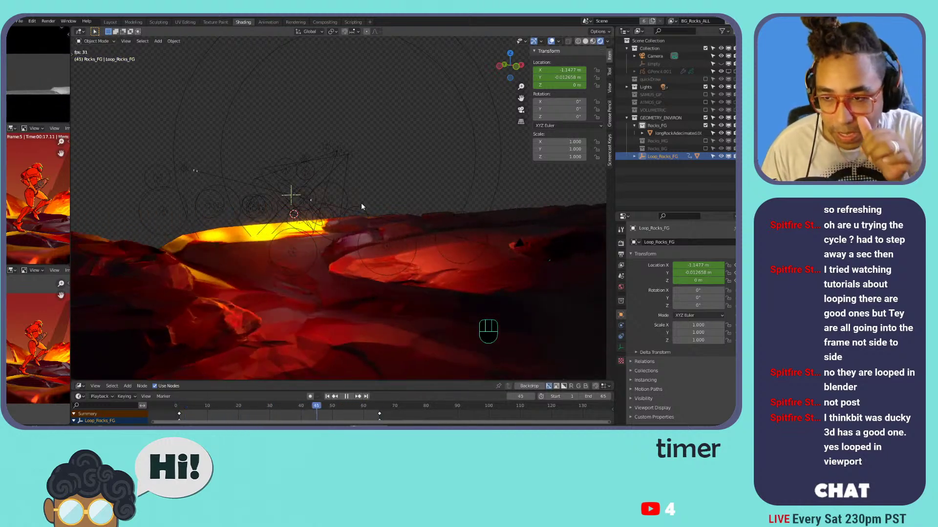
pyautogui.press('space')
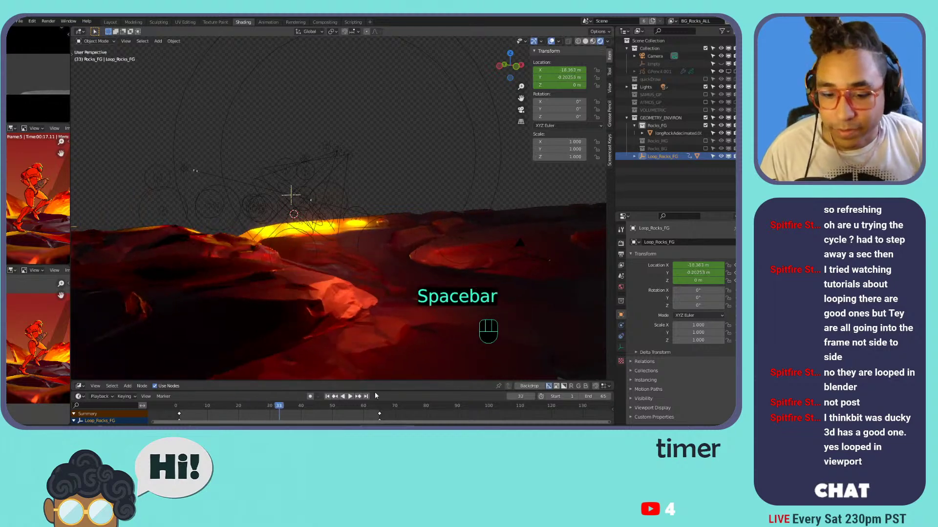
# - Delete the empty's location keyframes at frame 1 and clear all keyframes from its Y location
pyautogui.rightClick(551, 72)
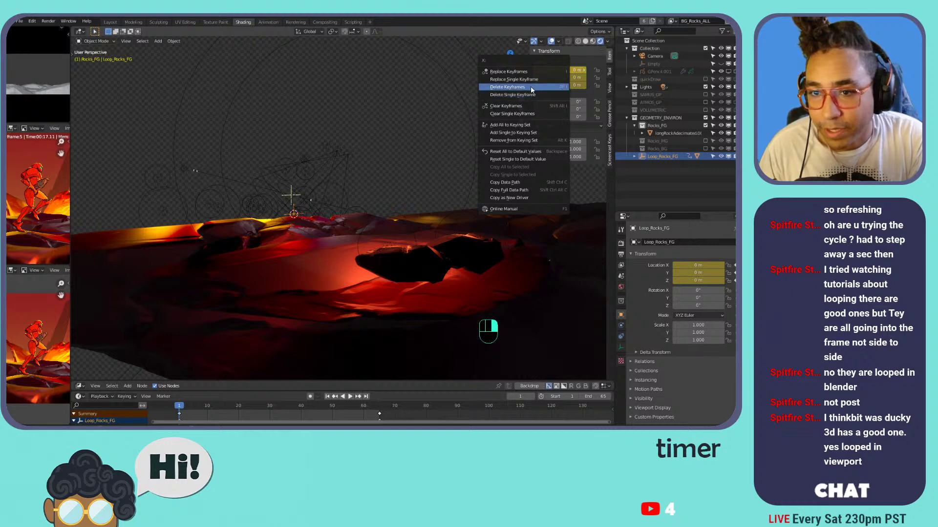
pyautogui.click(534, 88)
pyautogui.rightClick(559, 76)
pyautogui.click(545, 99)
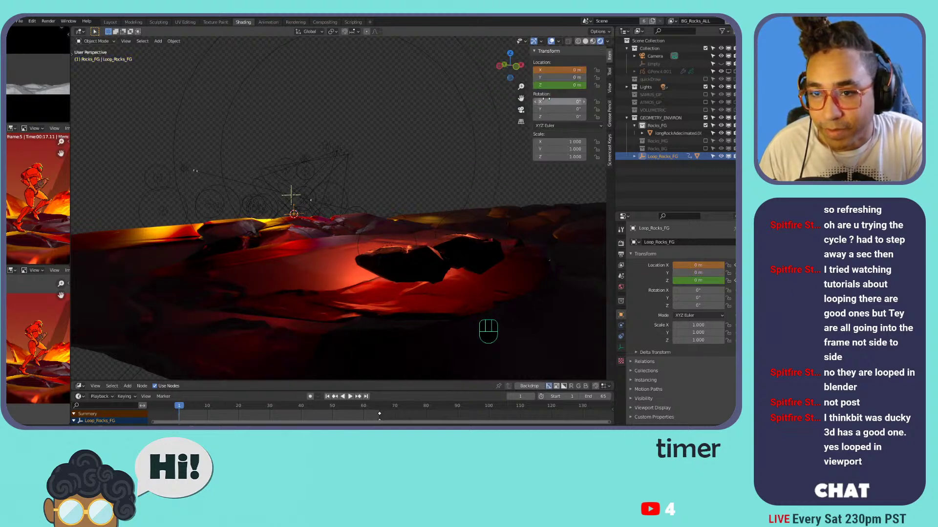
pyautogui.rightClick(537, 76)
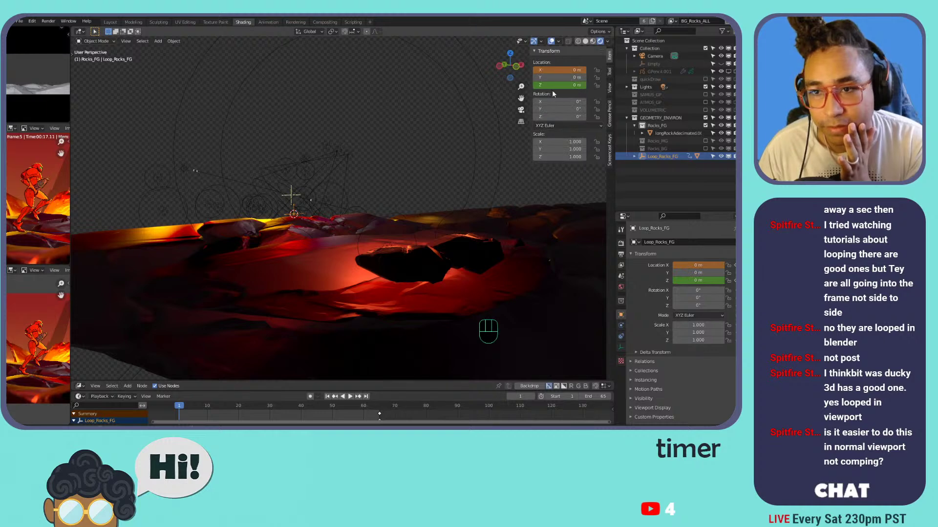
# - Clear the remaining location keyframes from the Loop_Rocks_FG empty
pyautogui.rightClick(555, 69)
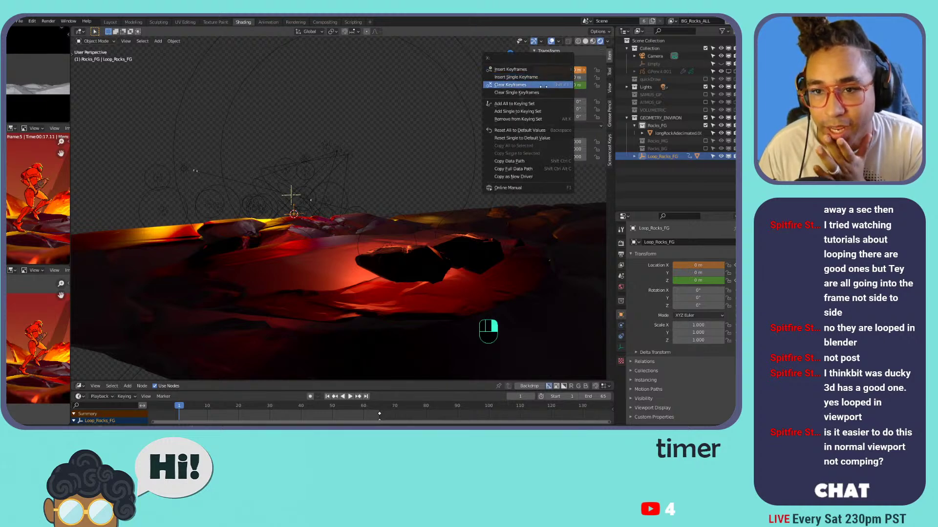
pyautogui.click(543, 85)
pyautogui.moveTo(274, 210); pyautogui.dragTo(253, 215, button='middle')
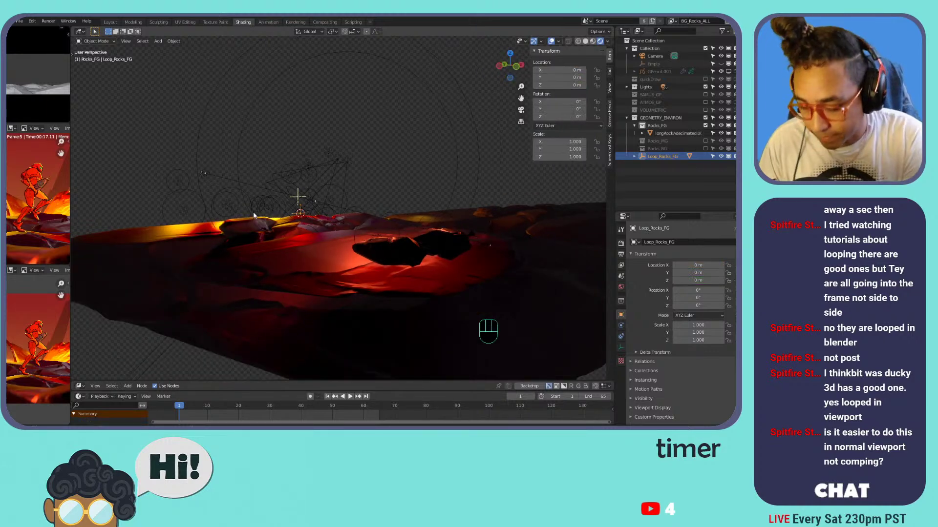
pyautogui.press('KP_7')
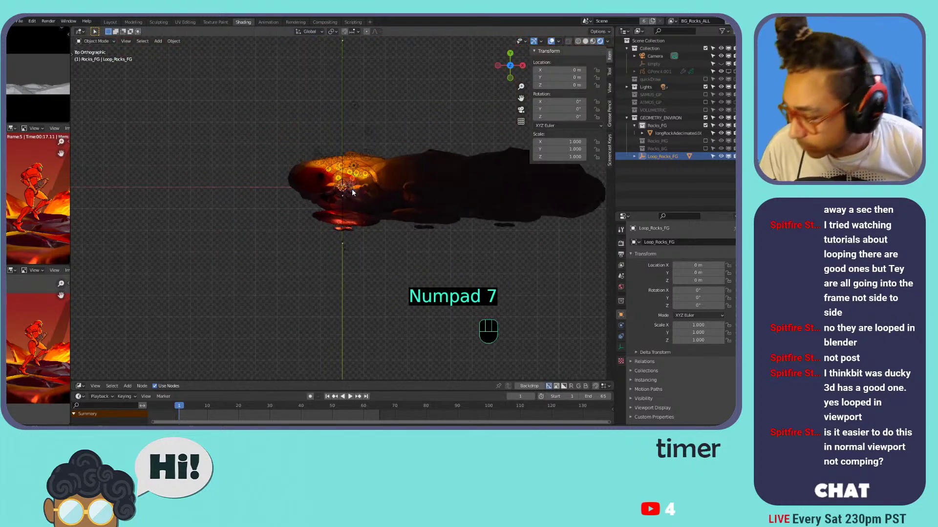
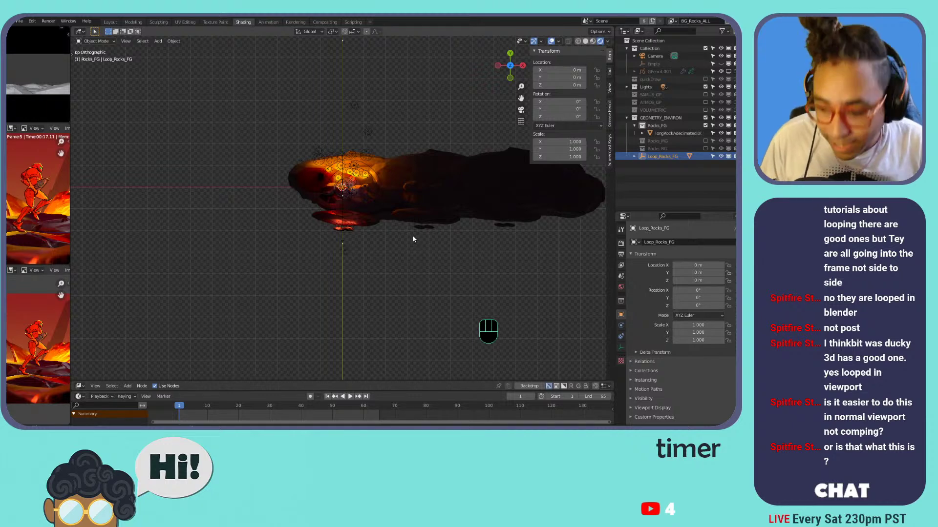
# - Remove the Array modifier from the foreground lava-rock mesh
pyautogui.press('KP_1')
pyautogui.scroll(3, 412, 239)
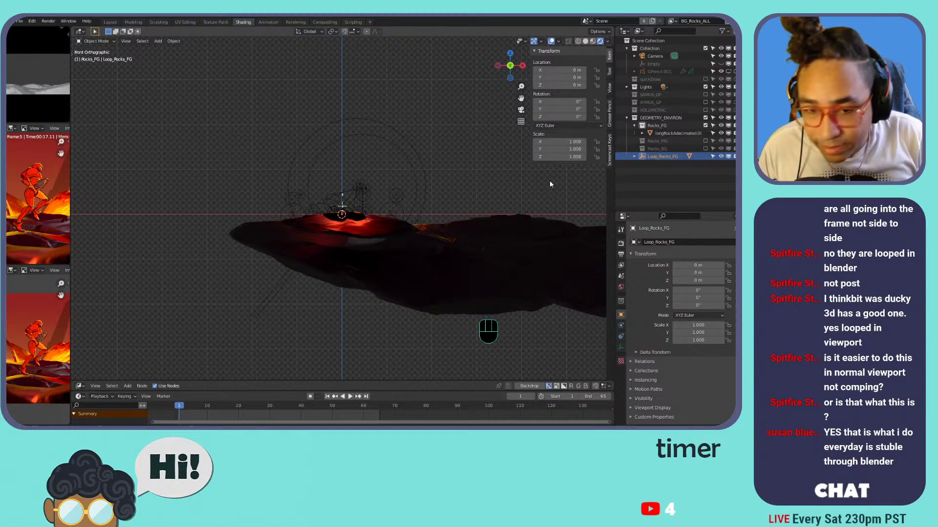
pyautogui.click(382, 236)
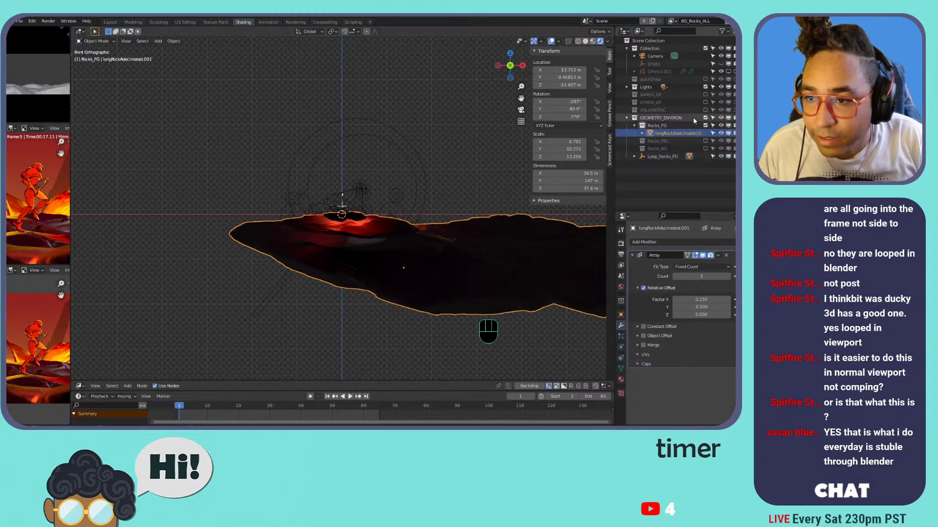
pyautogui.click(726, 255)
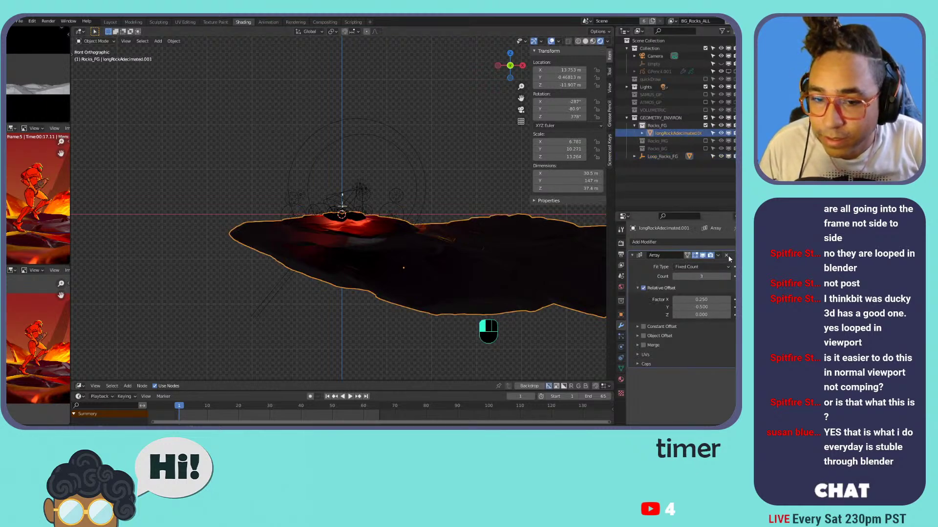
pyautogui.scroll(5, 409, 201)
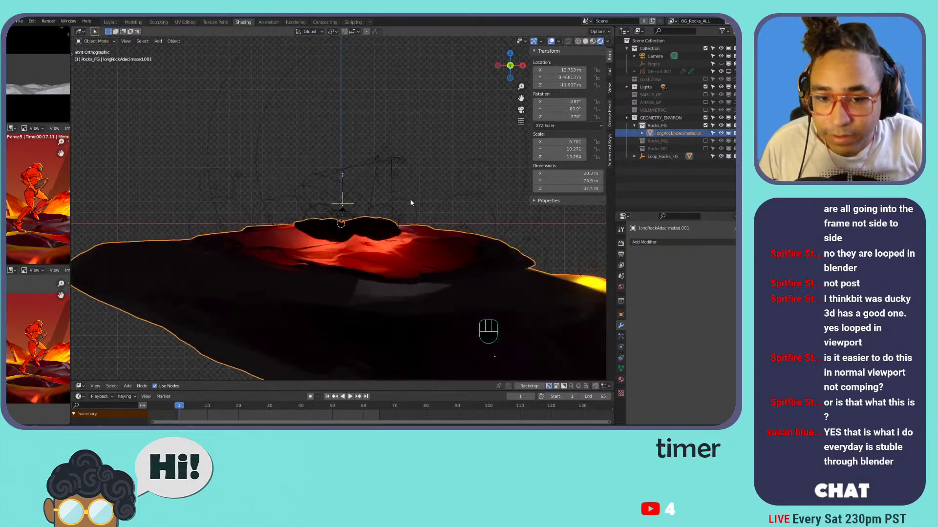
# - Switch the viewport to solid shading, then add a path curve along X and scale it up to about 42
pyautogui.moveTo(411, 171); pyautogui.dragTo(433, 152, button='middle')
pyautogui.press('KP_7')
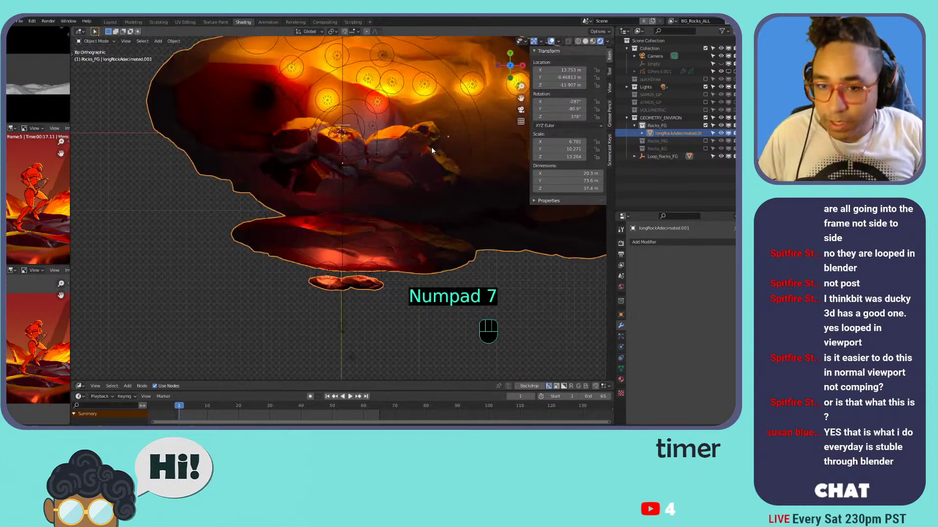
pyautogui.click(585, 42)
pyautogui.scroll(-6, 416, 105)
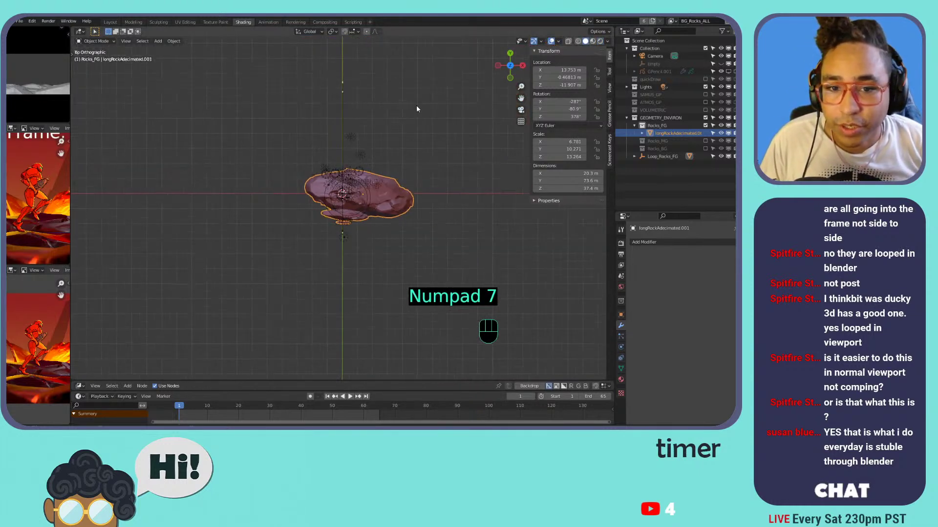
pyautogui.hotkey('shift', 'a')
pyautogui.moveTo(381, 114)
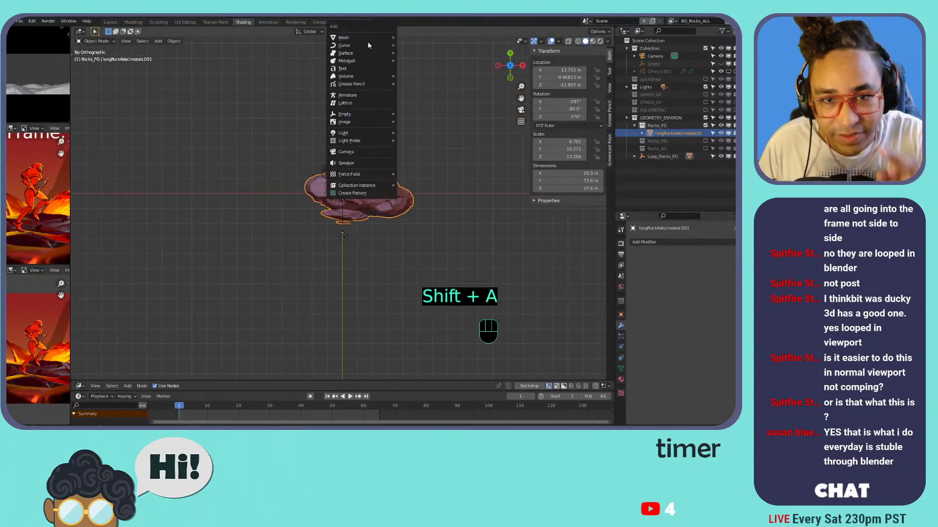
pyautogui.moveTo(369, 46)
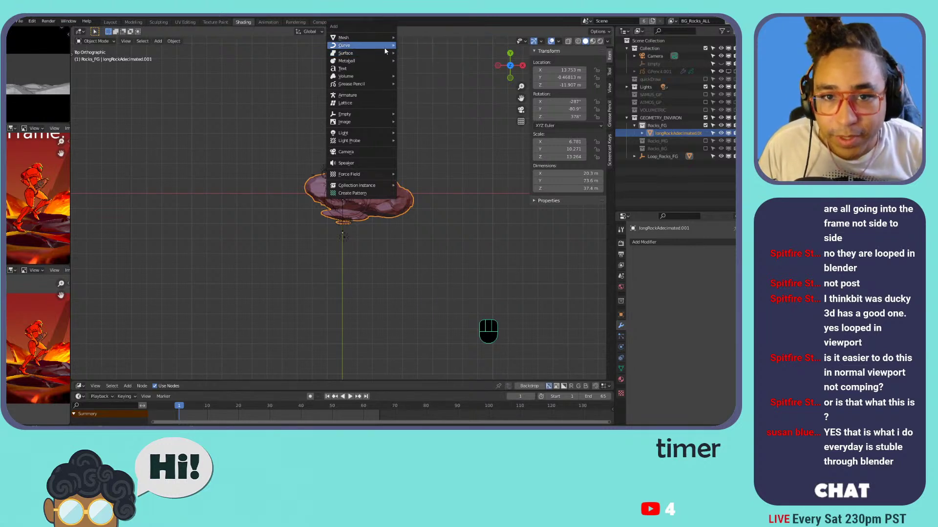
pyautogui.click(413, 79)
pyautogui.press('s')
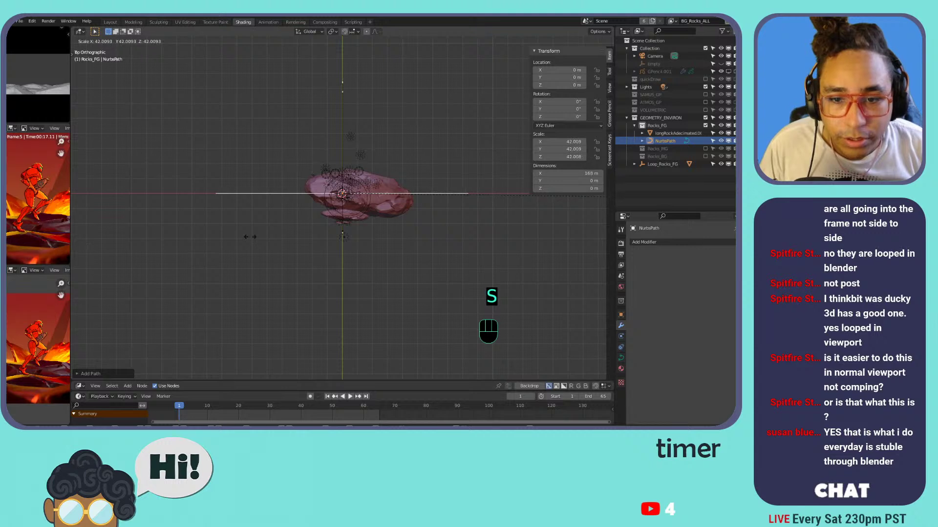
pyautogui.click(464, 190)
pyautogui.moveTo(442, 199); pyautogui.dragTo(415, 170, button='middle')
# - Select the Loop_Rocks_FG empty and show its object constraint settings
pyautogui.click(659, 165)
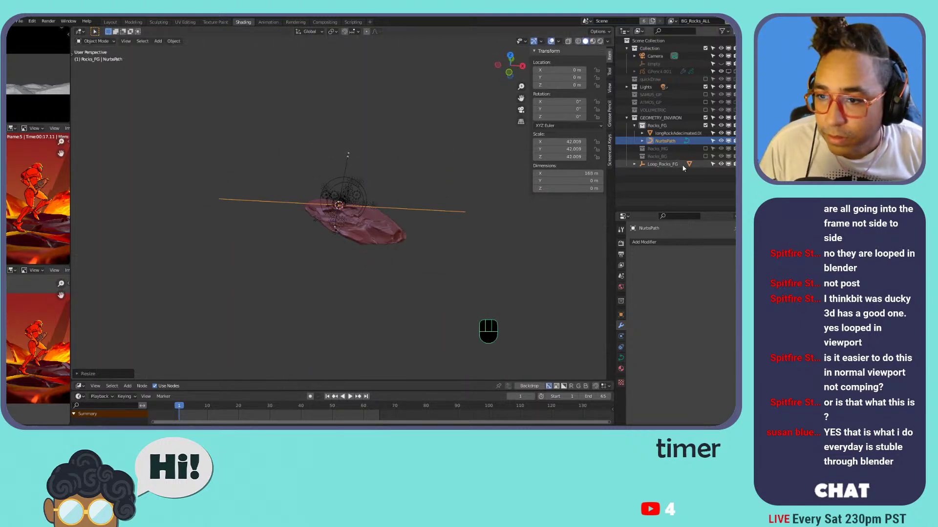
pyautogui.click(621, 335)
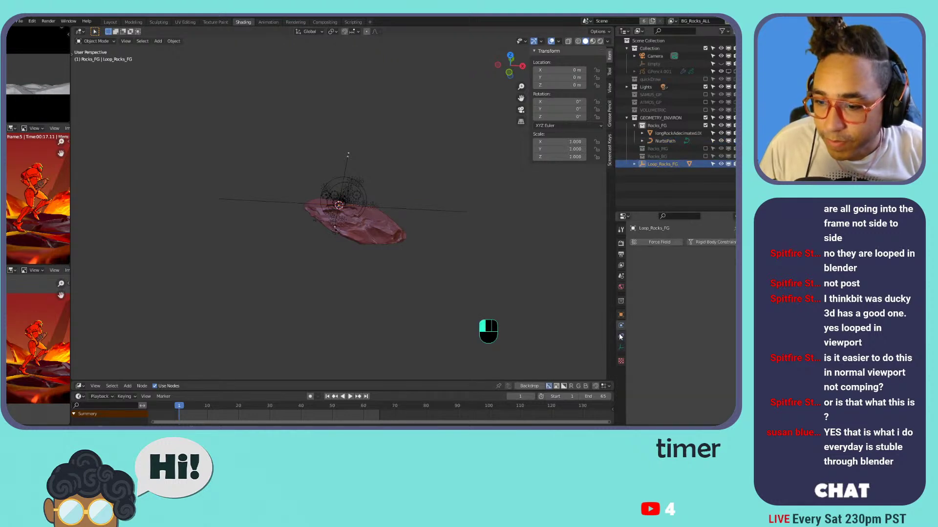
pyautogui.click(652, 240)
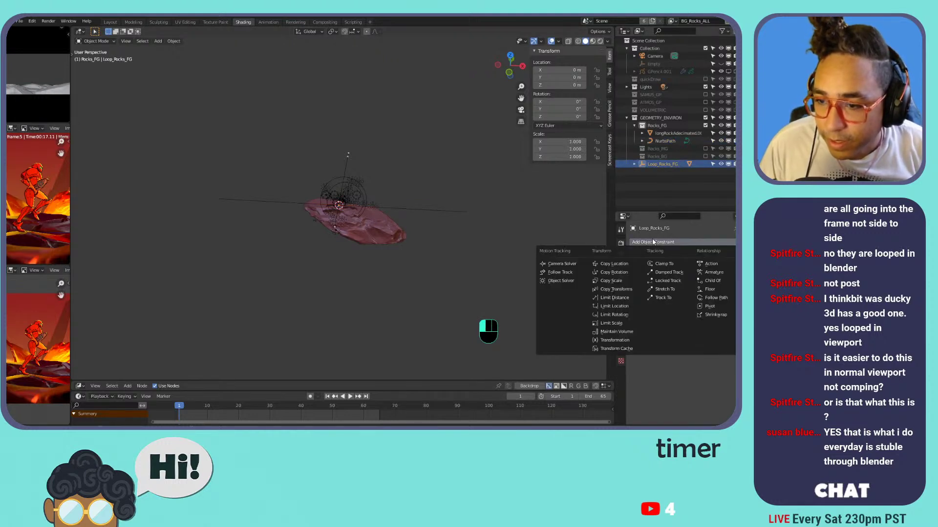
pyautogui.click(562, 273)
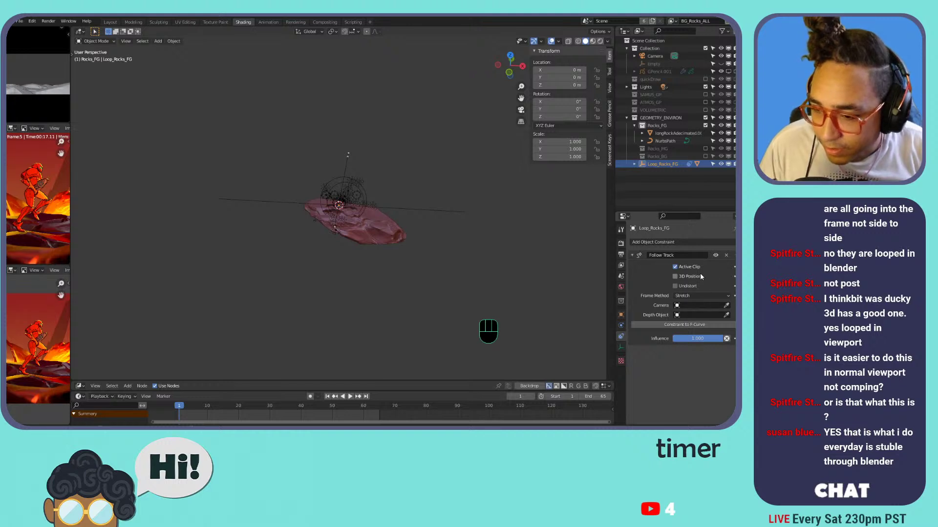
pyautogui.click(726, 255)
pyautogui.click(702, 242)
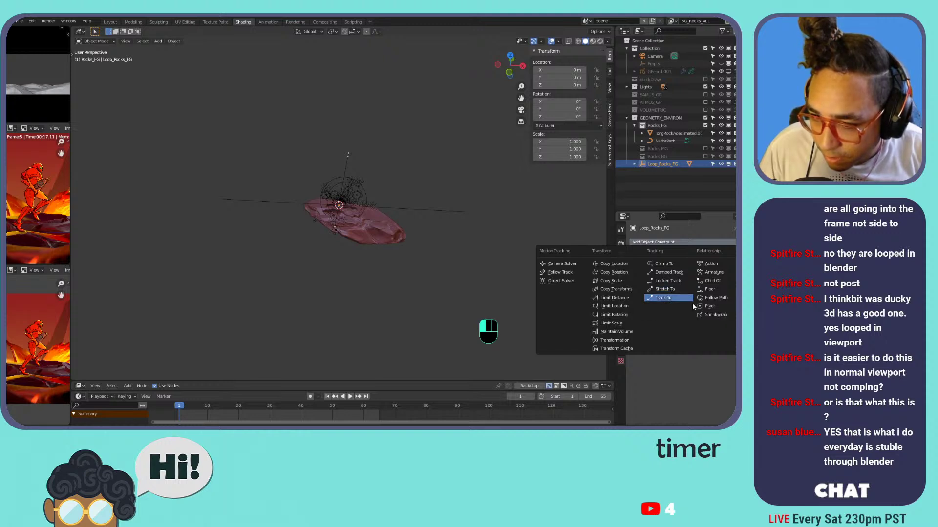
# - Add a Follow Path constraint to the Loop_Rocks_FG empty with NurbsPath as its target
pyautogui.click(685, 244)
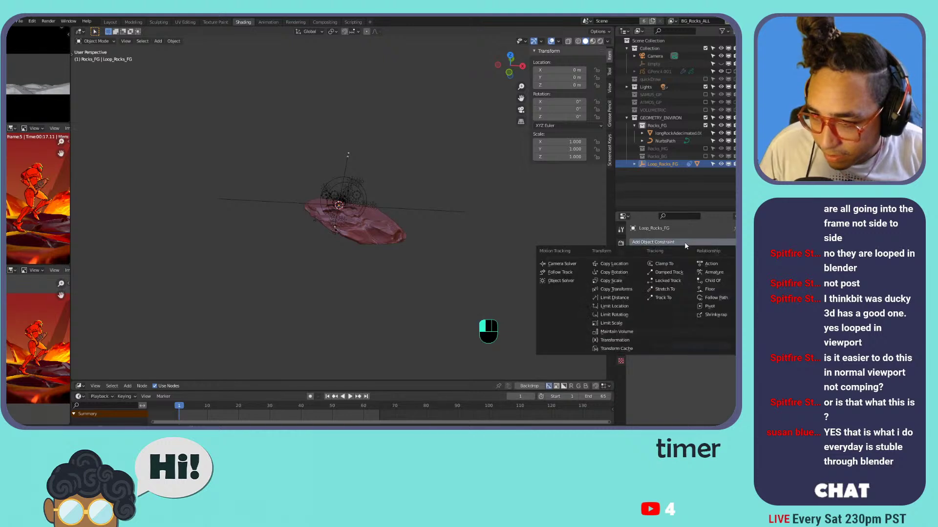
pyautogui.click(716, 298)
pyautogui.click(688, 267)
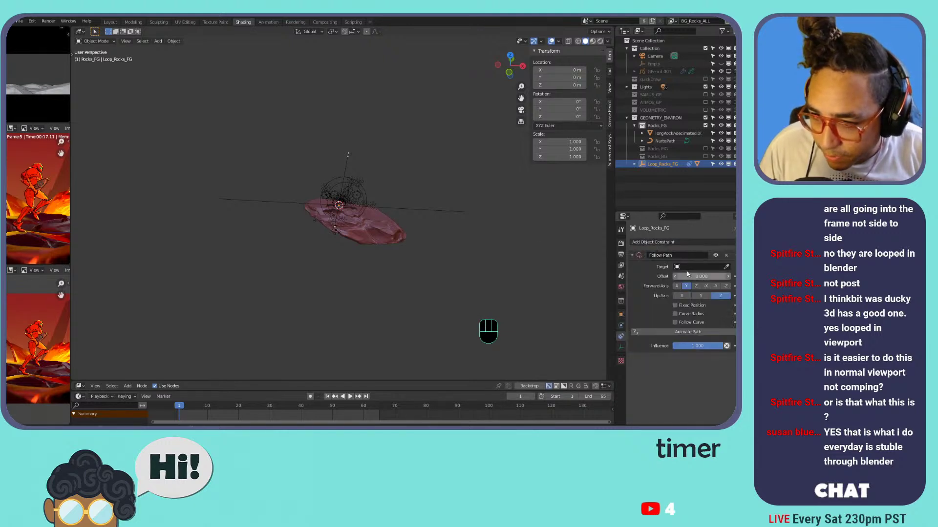
pyautogui.click(683, 278)
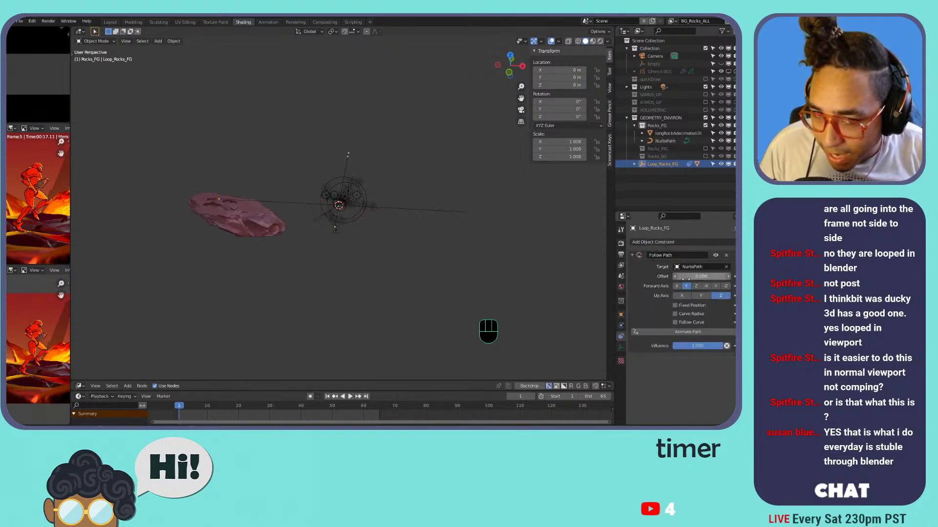
# - Slide the rocks along the path back toward the scene origin by setting the Follow Path offset to about -50.4
pyautogui.moveTo(685, 279)
pyautogui.mouseDown()
pyautogui.moveTo(654, 278)
pyautogui.moveTo(683, 277)
pyautogui.mouseUp()
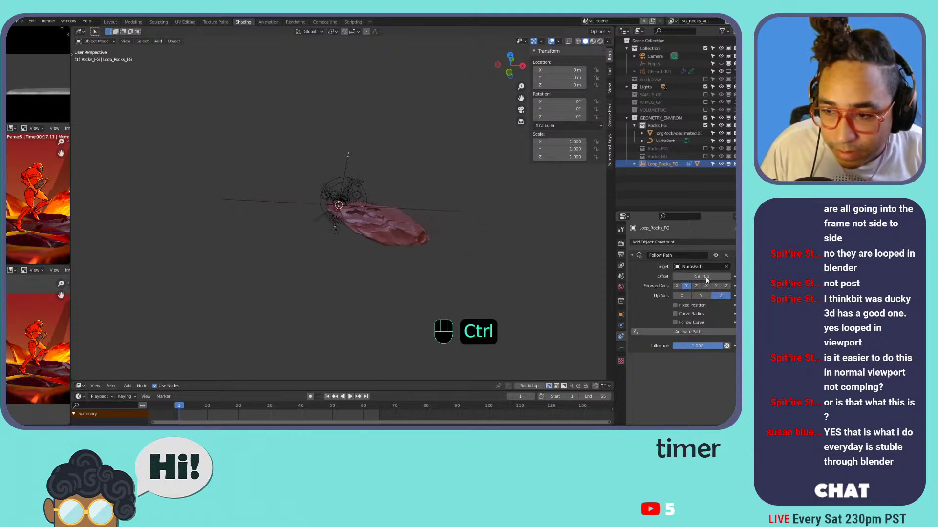
pyautogui.hotkey('ctrl', 'z')
pyautogui.click(707, 276)
pyautogui.moveTo(701, 277); pyautogui.dragTo(673, 276)
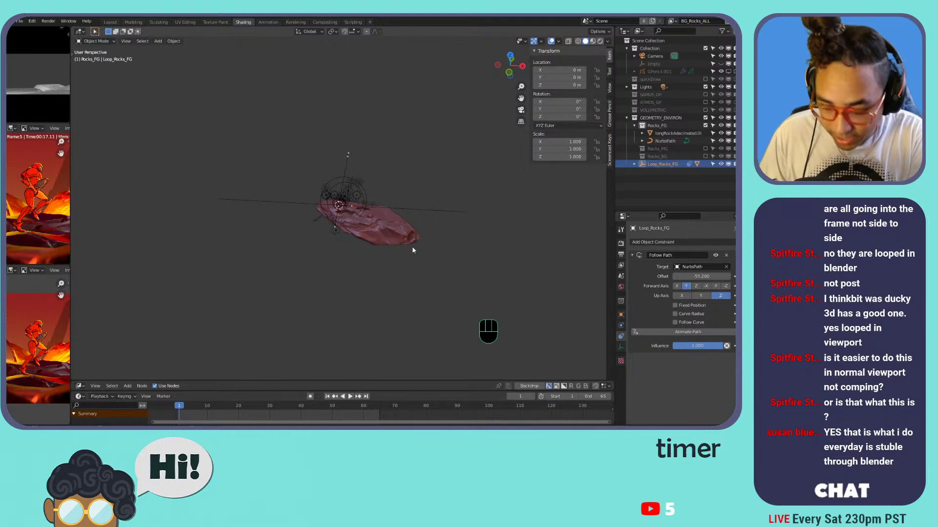
pyautogui.press('KP_7')
pyautogui.scroll(8, 354, 219)
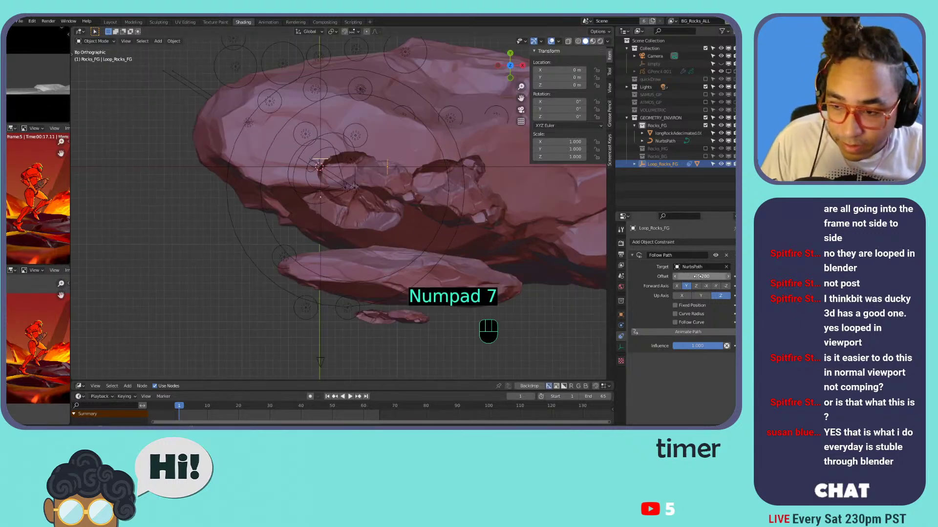
pyautogui.click(683, 282)
pyautogui.moveTo(688, 277); pyautogui.dragTo(708, 277)
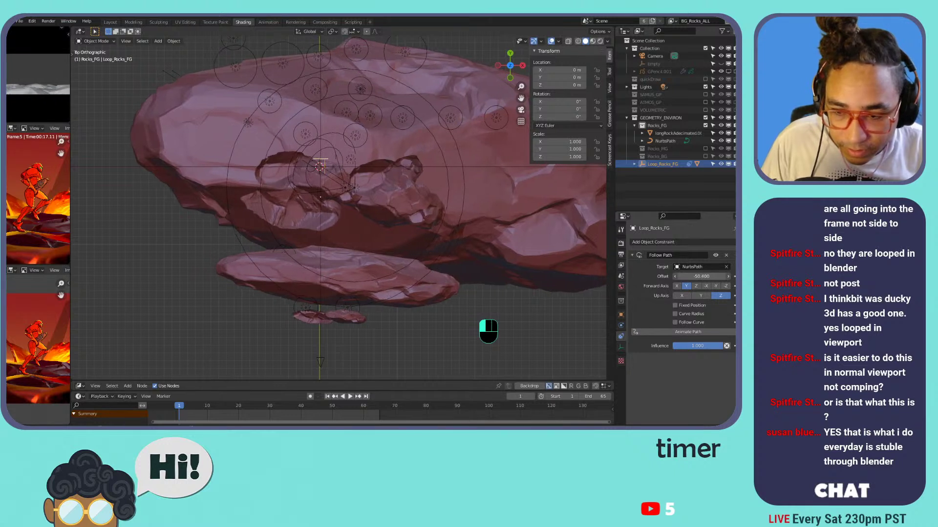
# - Set the Follow Path forward axis to -Z, the up axis to Y and the offset to about -50.6
pyautogui.click(706, 286)
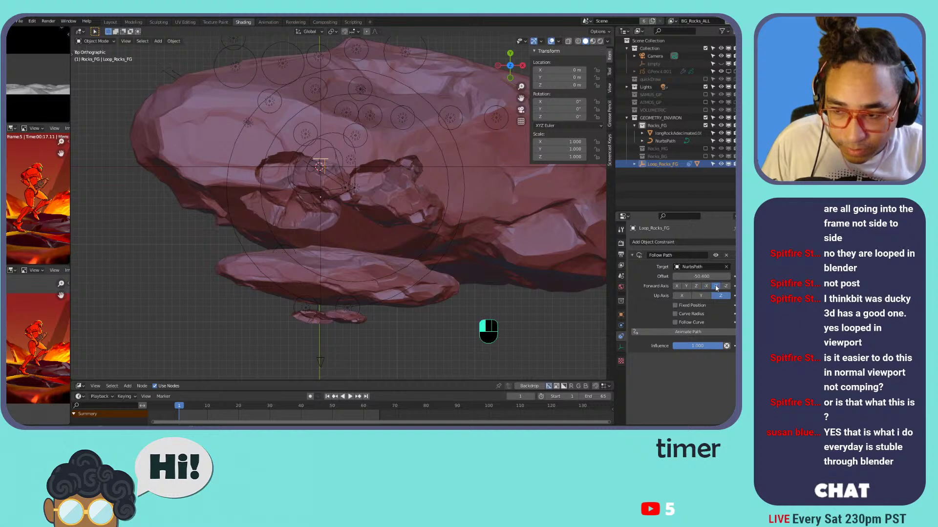
pyautogui.click(724, 287)
pyautogui.click(700, 296)
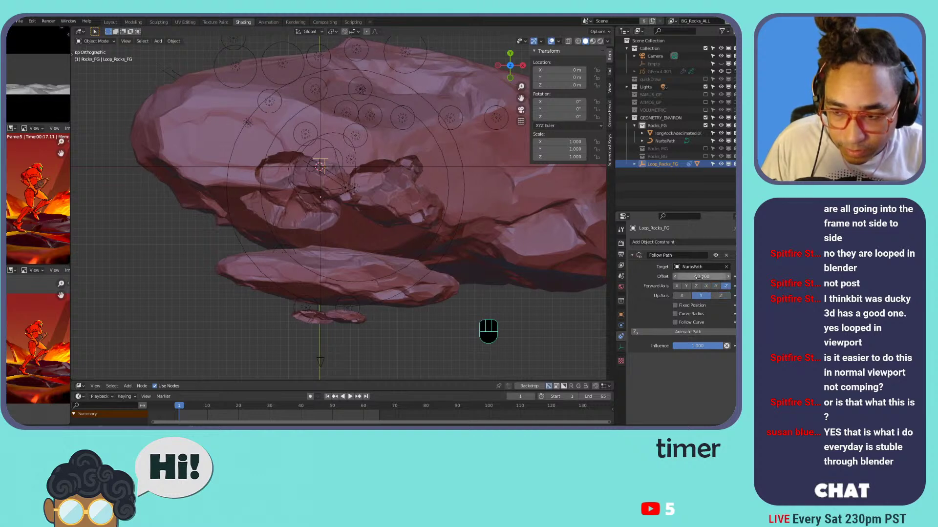
pyautogui.moveTo(699, 277)
pyautogui.mouseDown()
pyautogui.moveTo(673, 276)
pyautogui.moveTo(699, 277)
pyautogui.mouseUp()
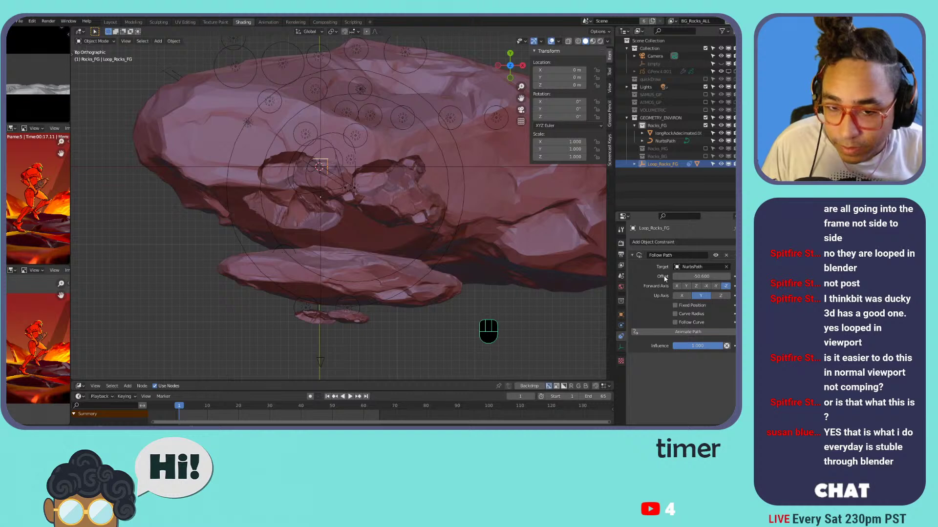
# - Inspect the rock's placement along the path, then select the rock mesh and put it into Edit Mode
pyautogui.scroll(-6, 408, 199)
pyautogui.keyDown('shift'); pyautogui.moveTo(408, 199); pyautogui.dragTo(385, 155, button='middle'); pyautogui.keyUp('shift')
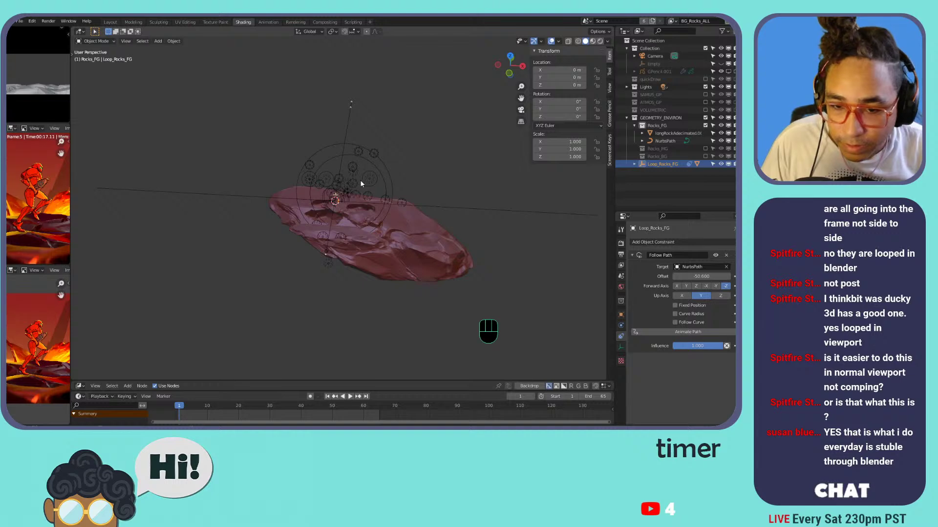
pyautogui.scroll(5, 350, 208)
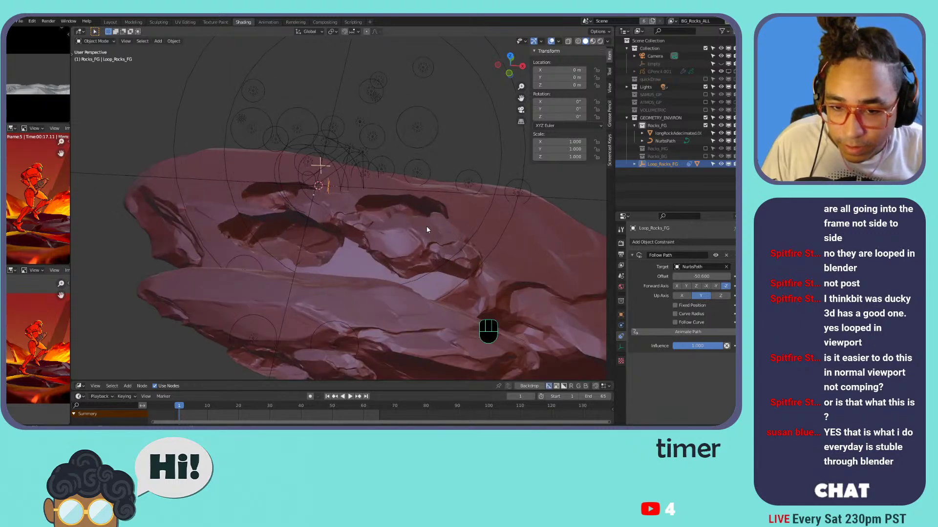
pyautogui.scroll(-1, 411, 229)
pyautogui.click(404, 227)
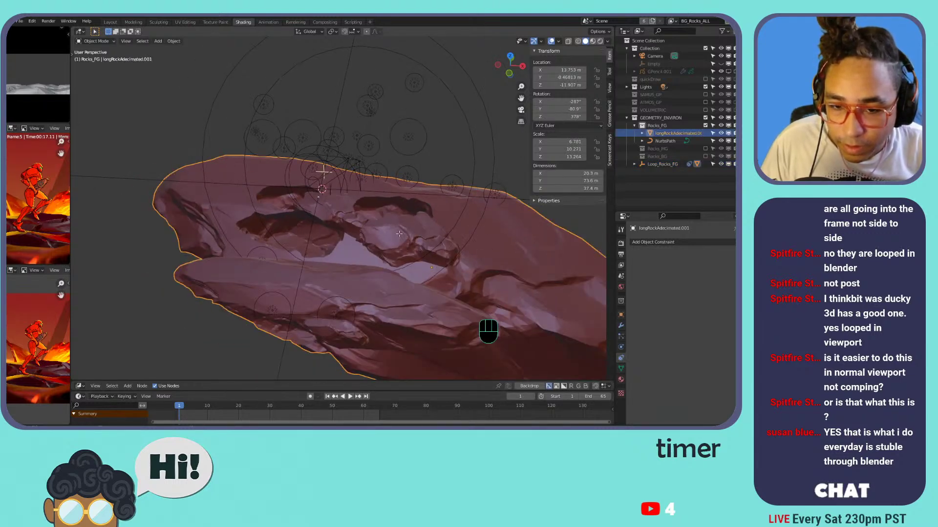
pyautogui.press('Tab')
pyautogui.scroll(-2, 344, 245)
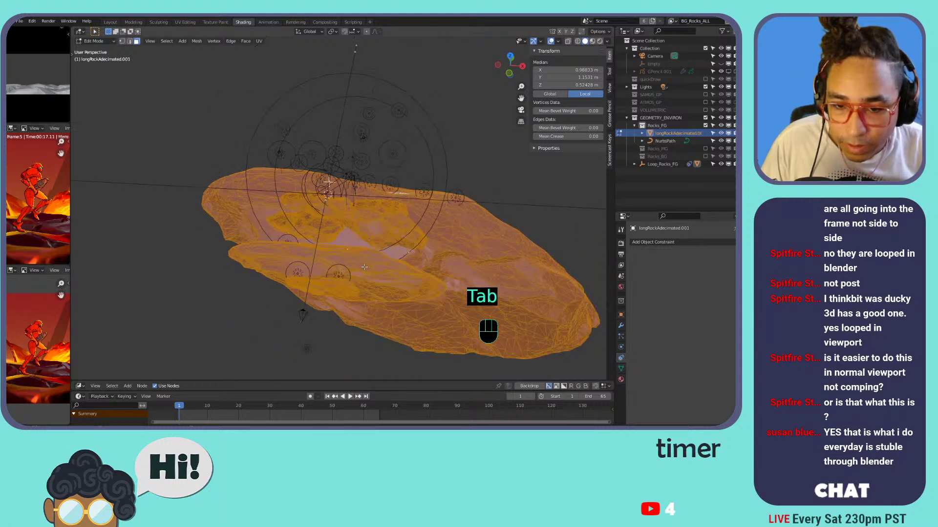
pyautogui.press('Tab')
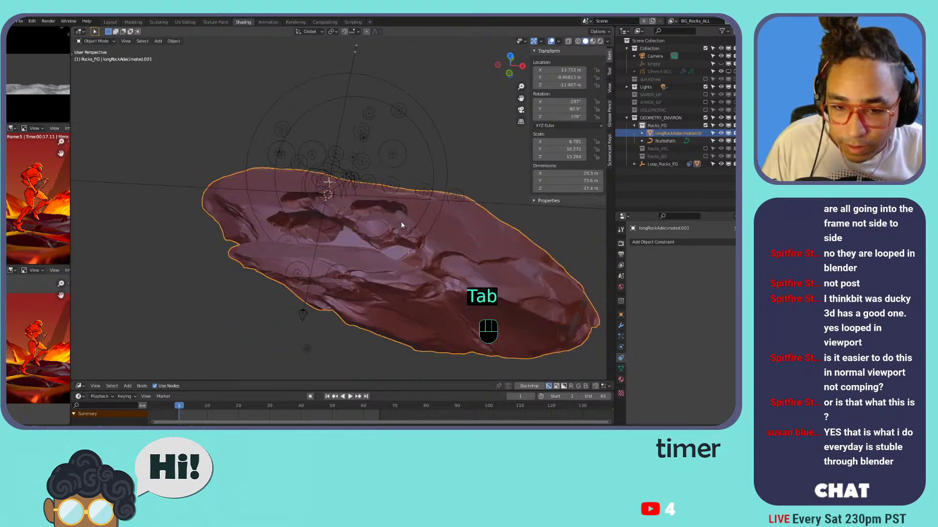
pyautogui.press('Tab')
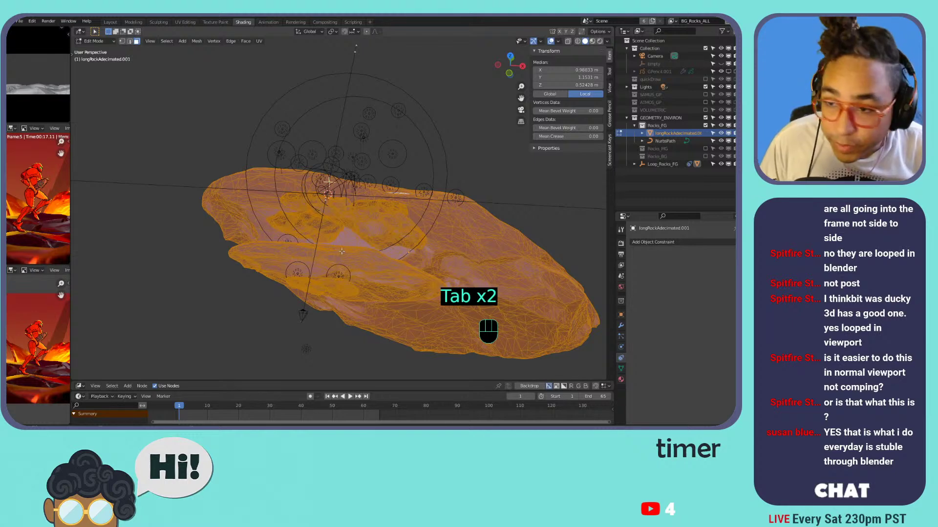
# - Try duplicating the long rock's whole mesh along the global X axis to extend the rock formation
pyautogui.hotkey('shift', 'd')
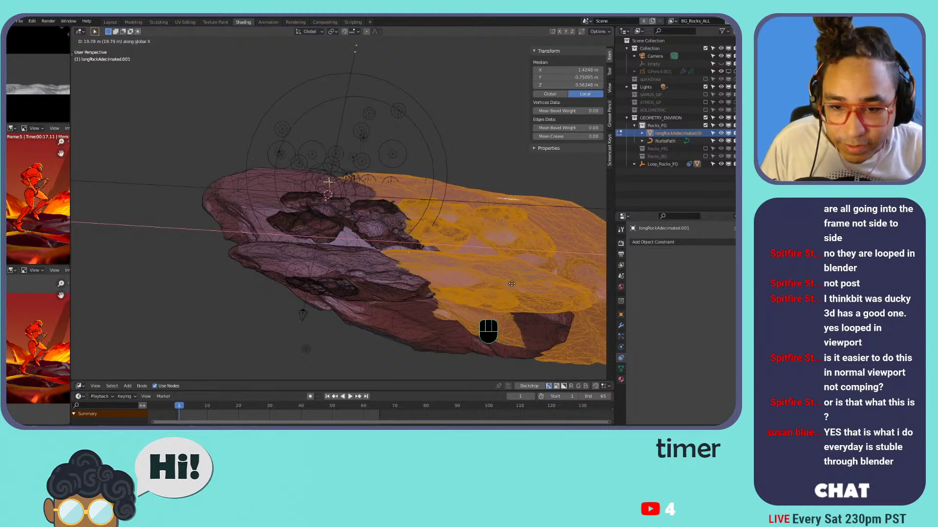
pyautogui.click(542, 279)
pyautogui.press('Tab')
pyautogui.scroll(-3, 378, 219)
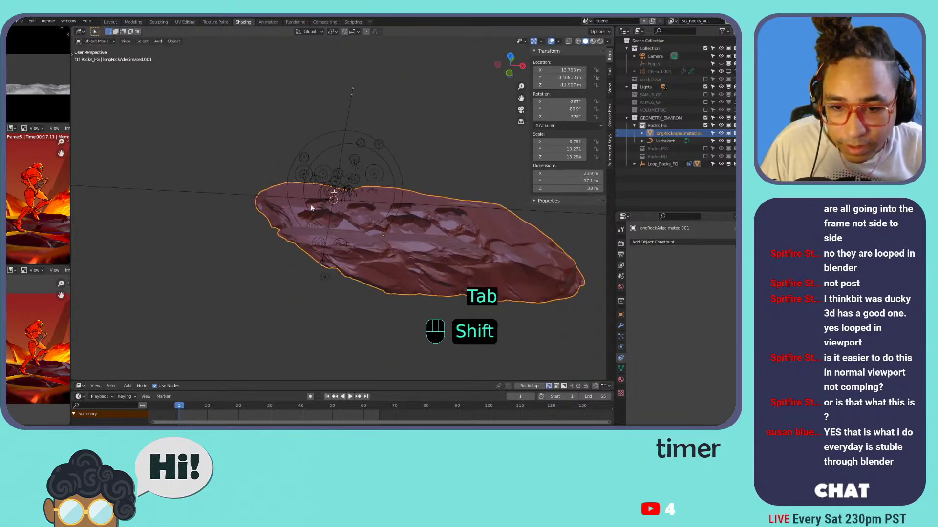
pyautogui.moveTo(378, 218); pyautogui.dragTo(317, 205, button='middle')
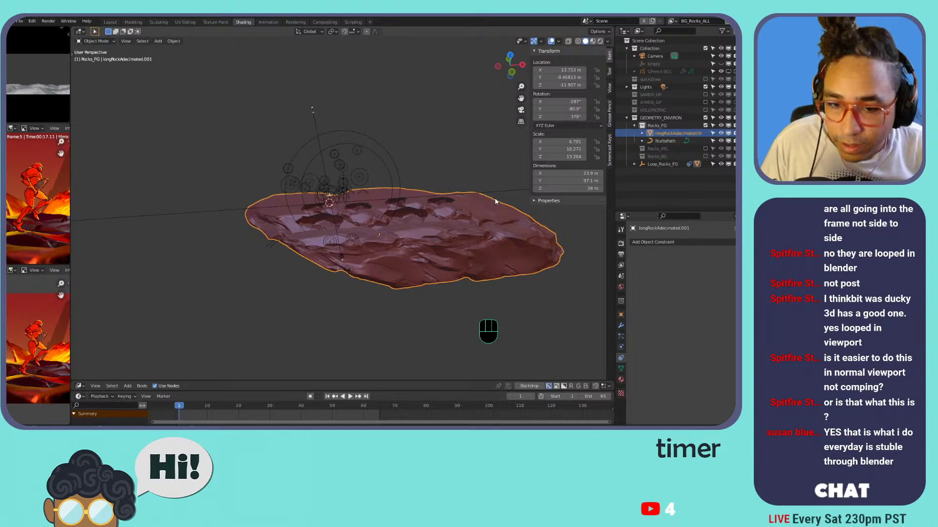
# - Undo the duplication of the long rock's mesh and return to Object Mode
pyautogui.hotkey('ctrl', 'z')
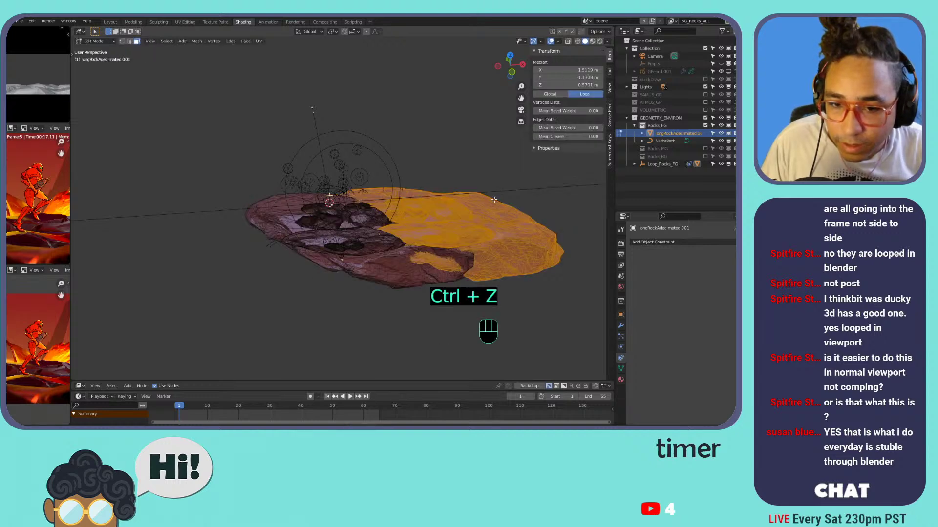
pyautogui.hotkey('ctrl', 'z')
pyautogui.hotkey('ctrl', 'z')
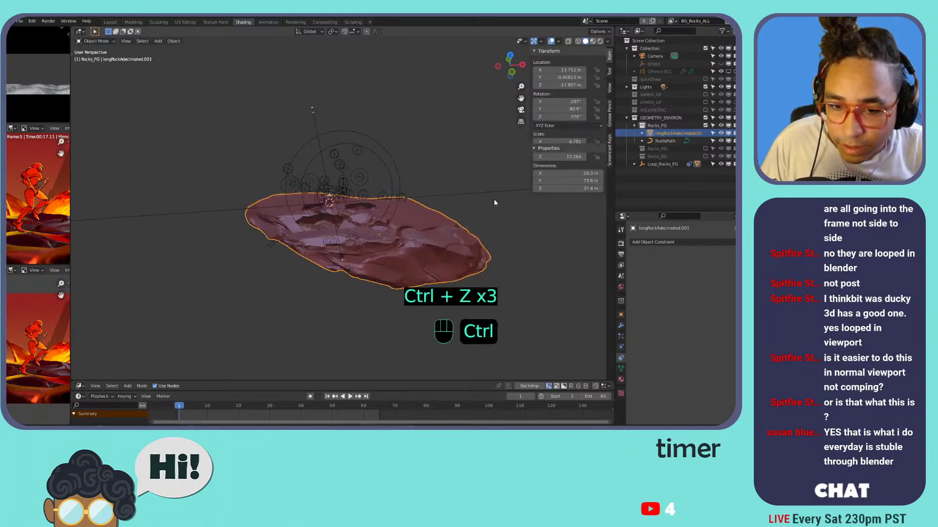
# - Turn off Curve Radius and set Offset to 0 in the Follow Path constraint of Loop_Rocks_FG
pyautogui.click(660, 165)
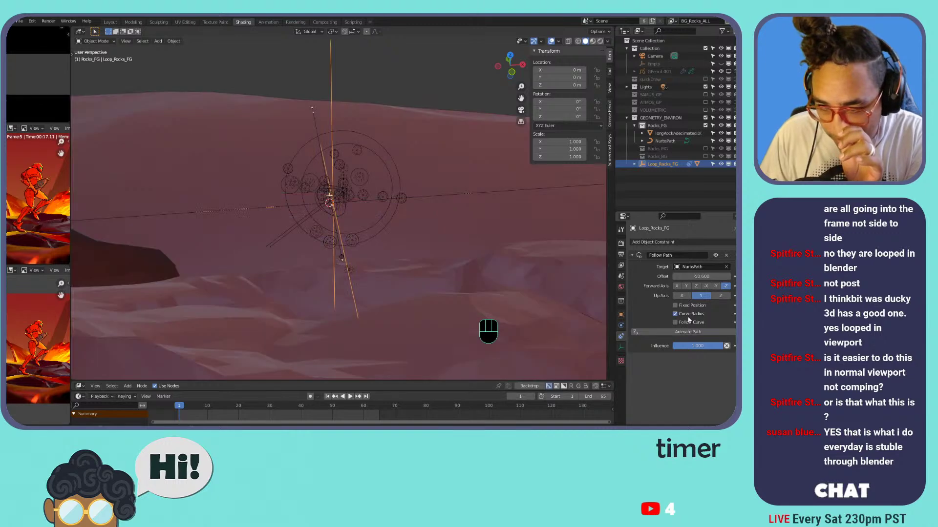
pyautogui.click(688, 323)
pyautogui.click(688, 322)
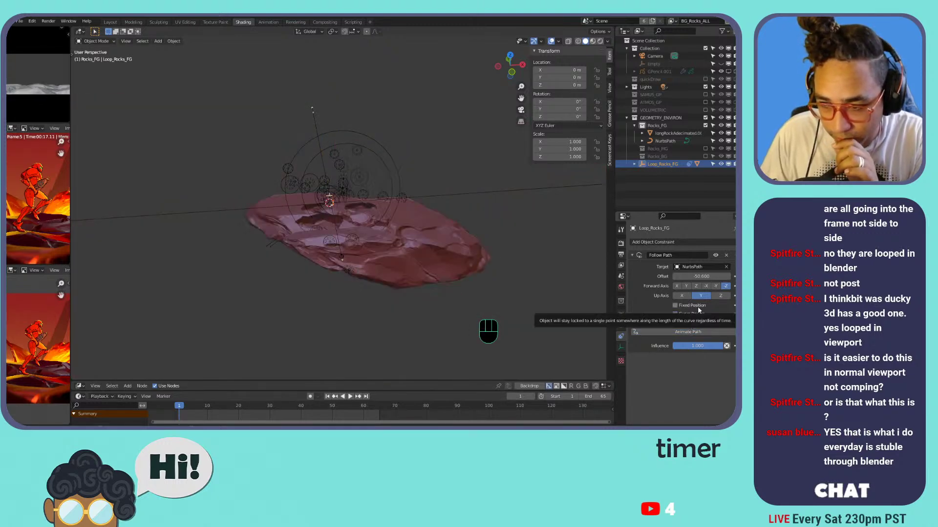
pyautogui.click(698, 306)
pyautogui.click(698, 307)
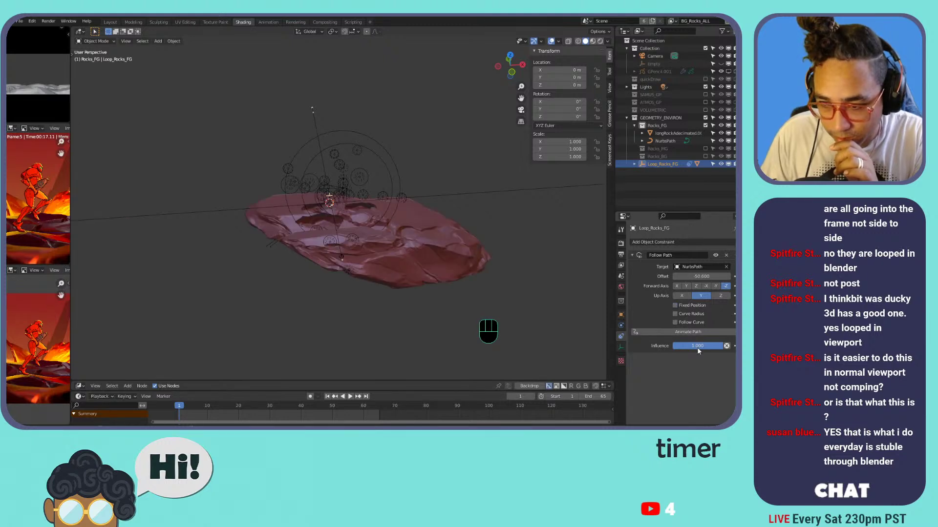
pyautogui.moveTo(697, 348); pyautogui.dragTo(730, 346)
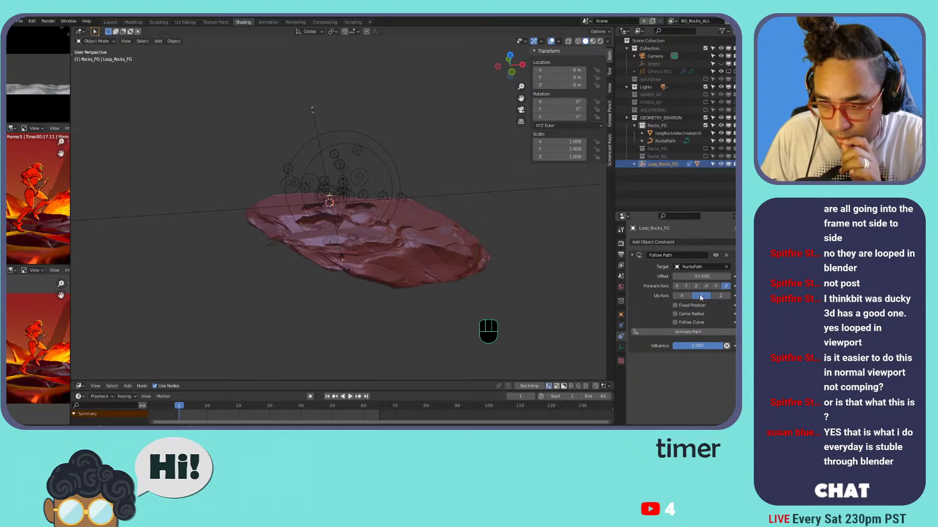
pyautogui.doubleClick(702, 276)
pyautogui.press('Return')
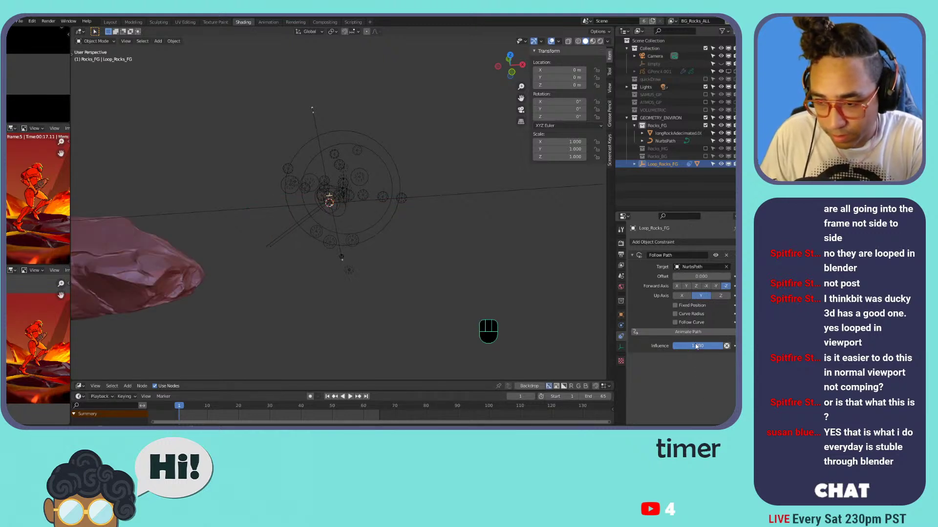
# - Keyframe the Follow Path influence at 0 on frame 1 and at 1 on frame 65
pyautogui.moveTo(698, 345); pyautogui.dragTo(673, 345)
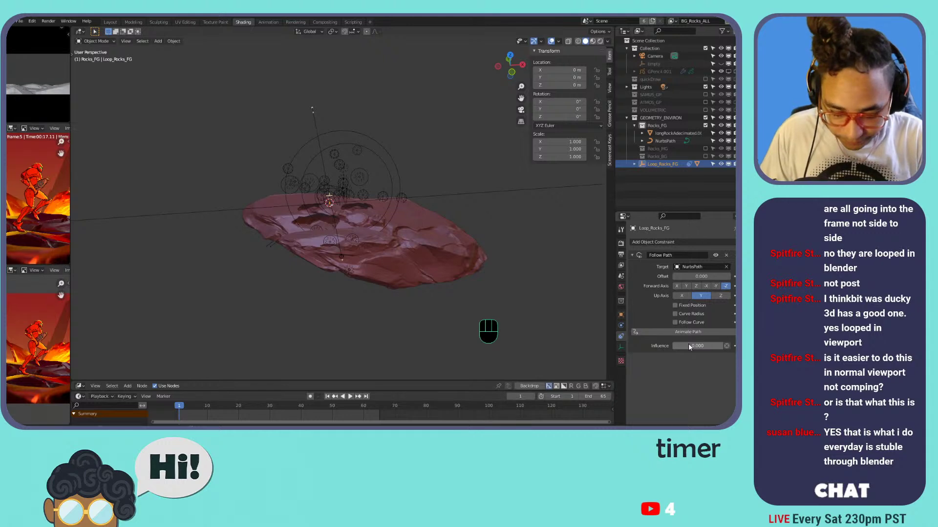
pyautogui.press('i')
pyautogui.click(350, 409)
pyautogui.press('space')
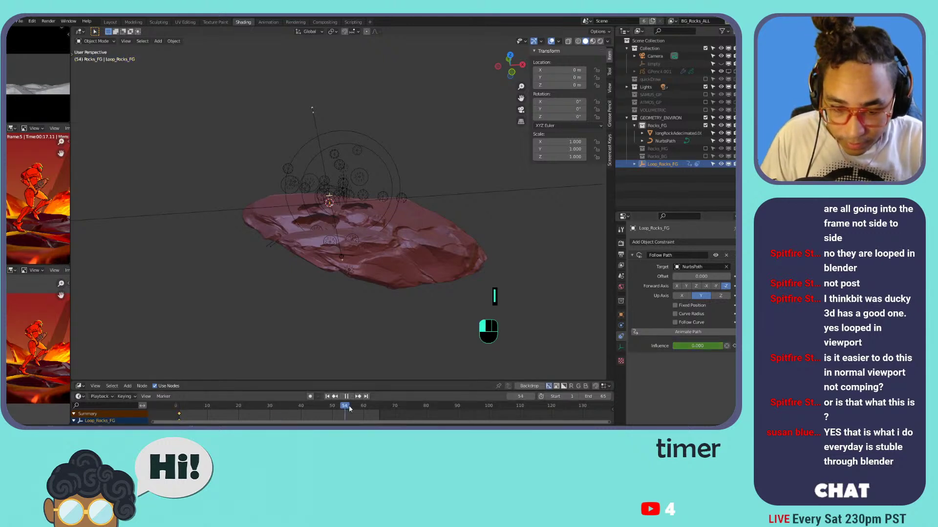
pyautogui.click(366, 397)
pyautogui.press('i')
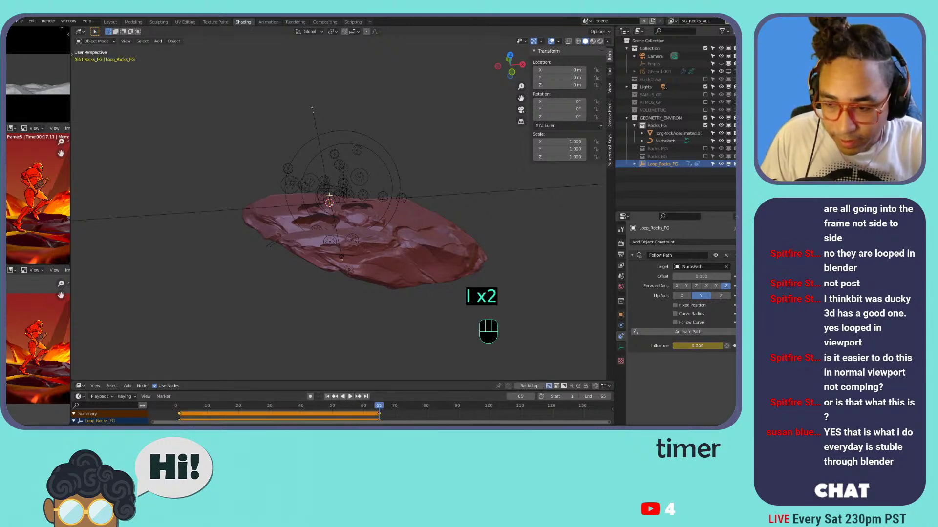
pyautogui.moveTo(697, 348); pyautogui.dragTo(720, 348)
pyautogui.press('i')
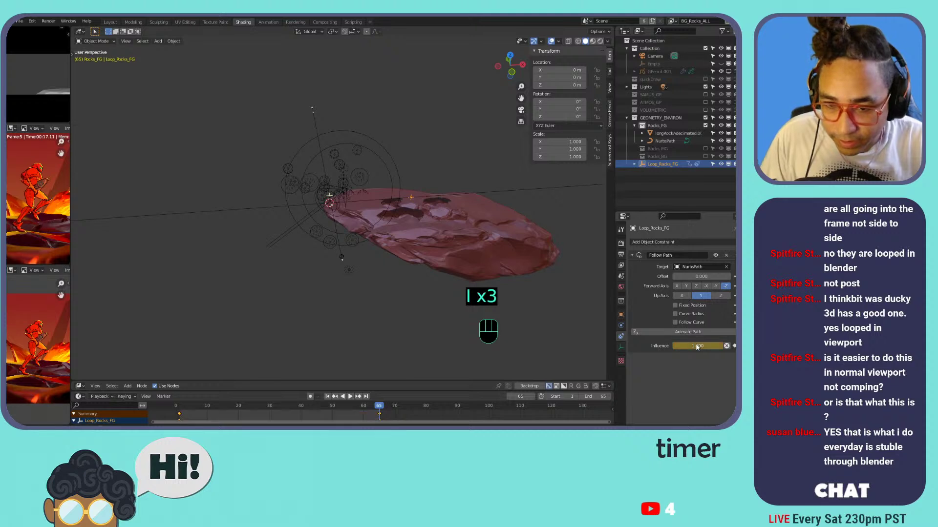
# - Play and scrub the timeline to check the rock's movement with the animated influence, testing influence 0 on frame 1
pyautogui.click(351, 396)
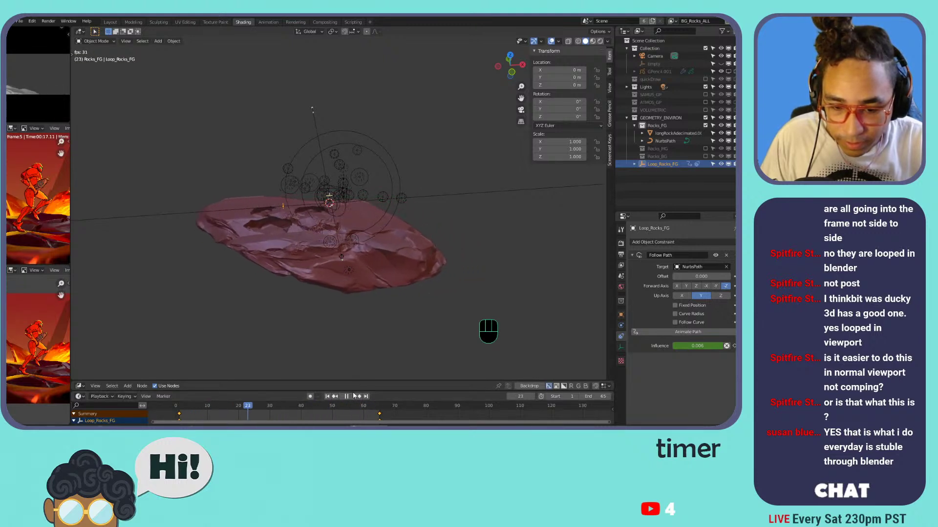
pyautogui.click(350, 396)
pyautogui.click(368, 397)
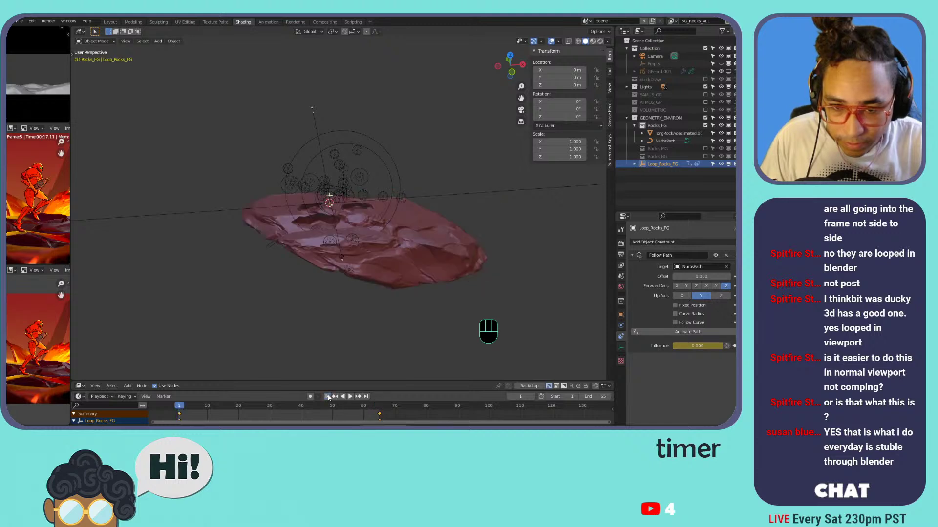
pyautogui.click(327, 396)
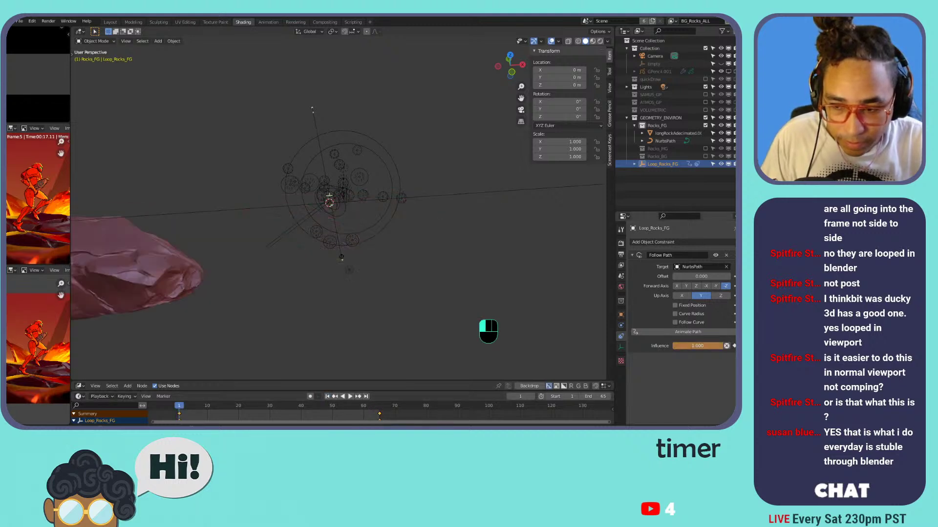
pyautogui.moveTo(721, 345); pyautogui.dragTo(673, 346)
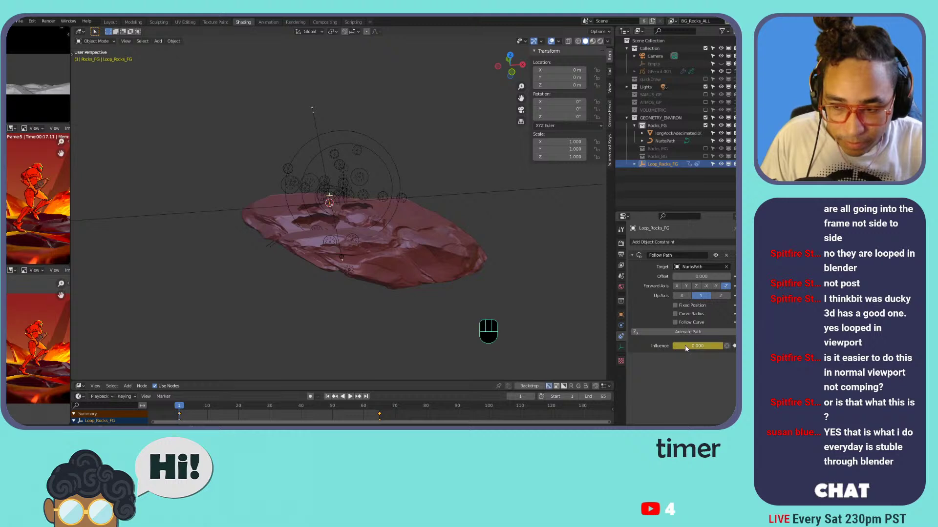
pyautogui.moveTo(185, 406); pyautogui.dragTo(335, 406)
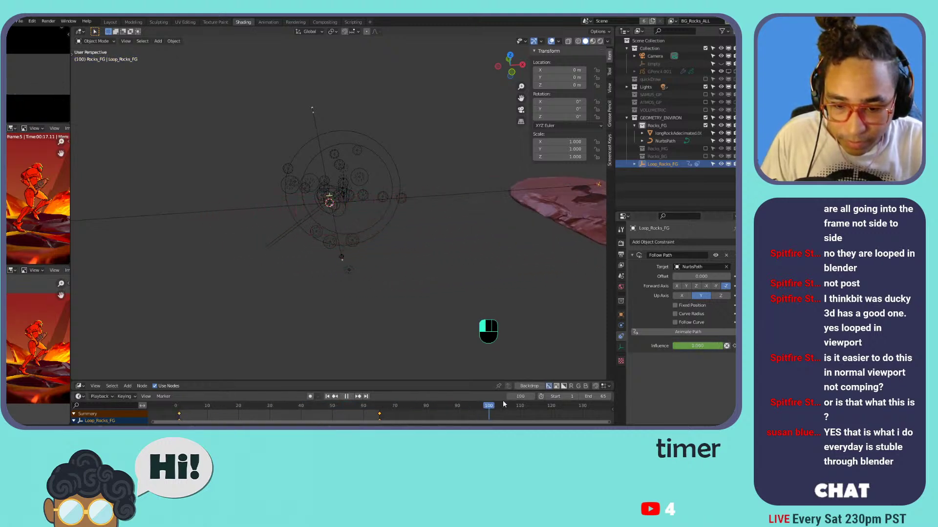
pyautogui.moveTo(438, 405); pyautogui.dragTo(371, 408)
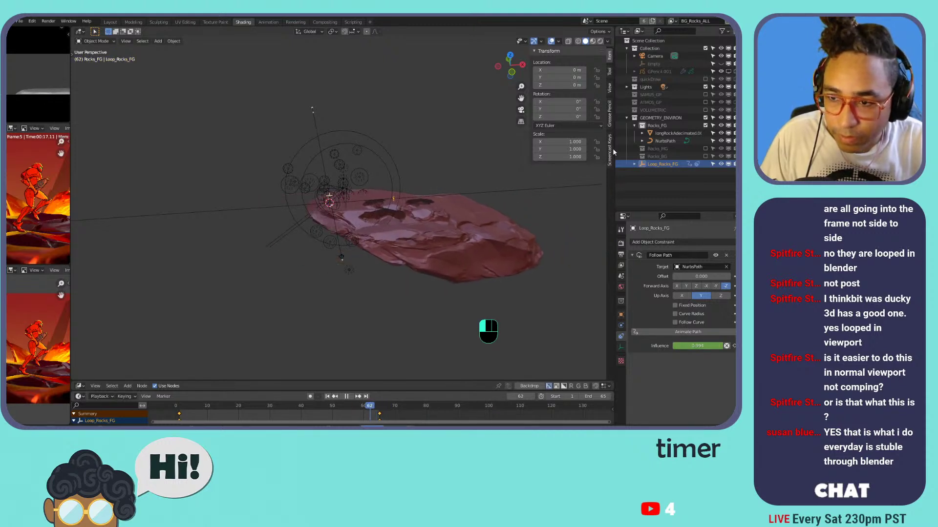
# - Clear the influence keyframes from the Follow Path constraint of Loop_Rocks_FG and set the influence to 1
pyautogui.click(652, 165)
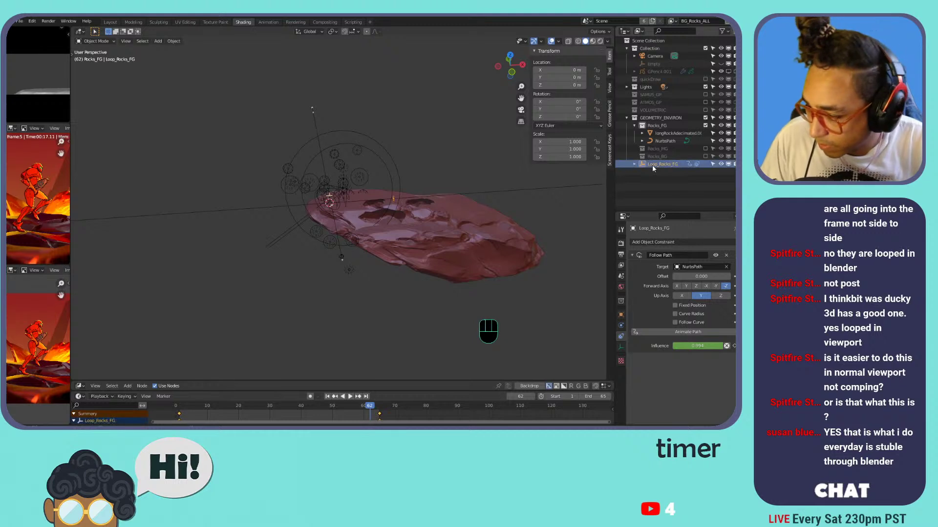
pyautogui.click(650, 168)
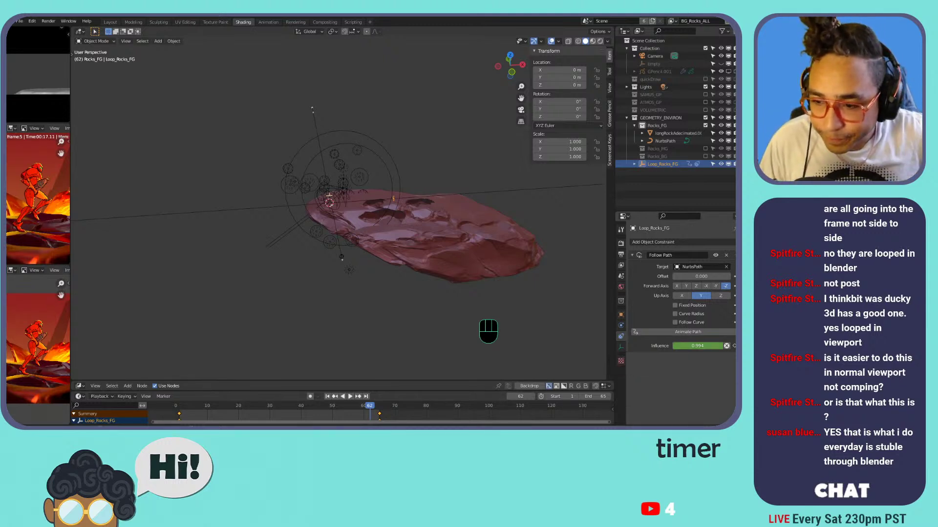
pyautogui.press('i')
pyautogui.rightClick(694, 348)
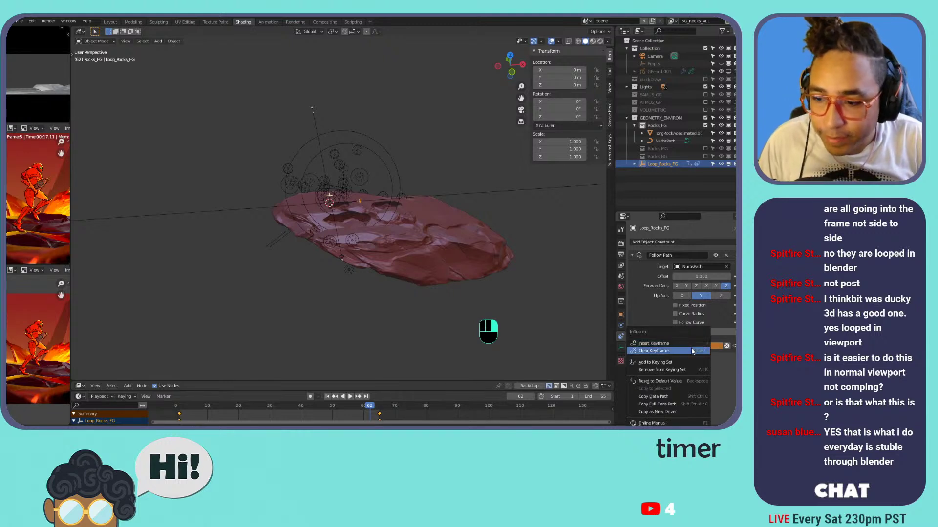
pyautogui.click(686, 351)
pyautogui.moveTo(675, 347); pyautogui.dragTo(723, 346)
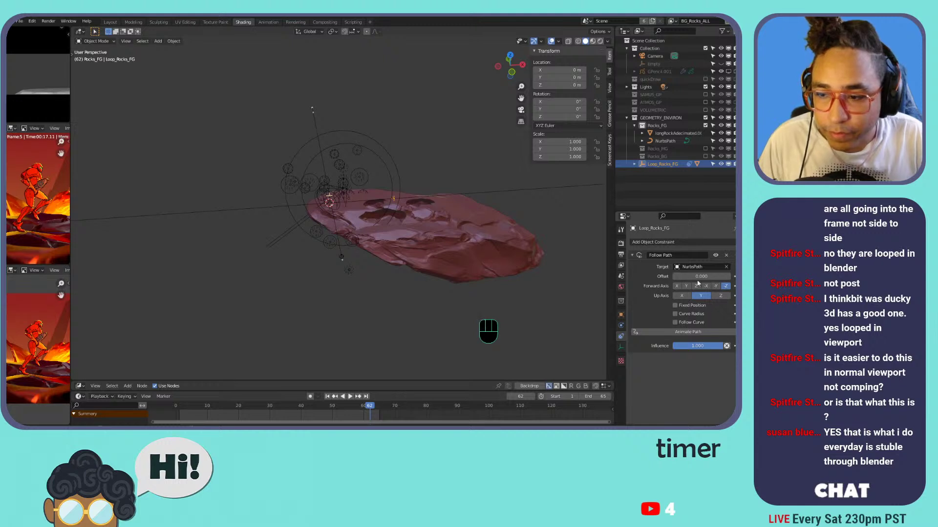
# - Adjust the Follow Path constraint's Offset and set it to 10
pyautogui.moveTo(701, 277)
pyautogui.mouseDown()
pyautogui.moveTo(683, 276)
pyautogui.moveTo(712, 276)
pyautogui.moveTo(703, 277)
pyautogui.mouseUp()
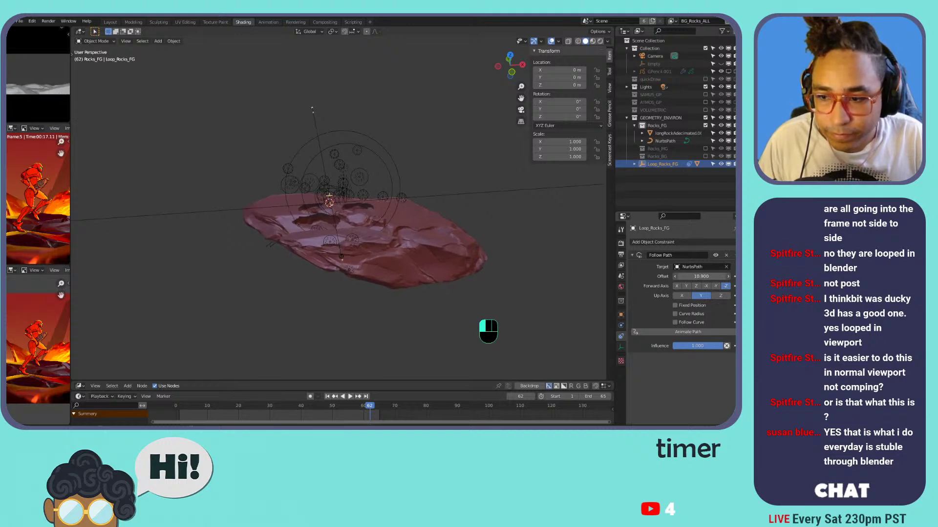
pyautogui.click(700, 275)
pyautogui.press('Return')
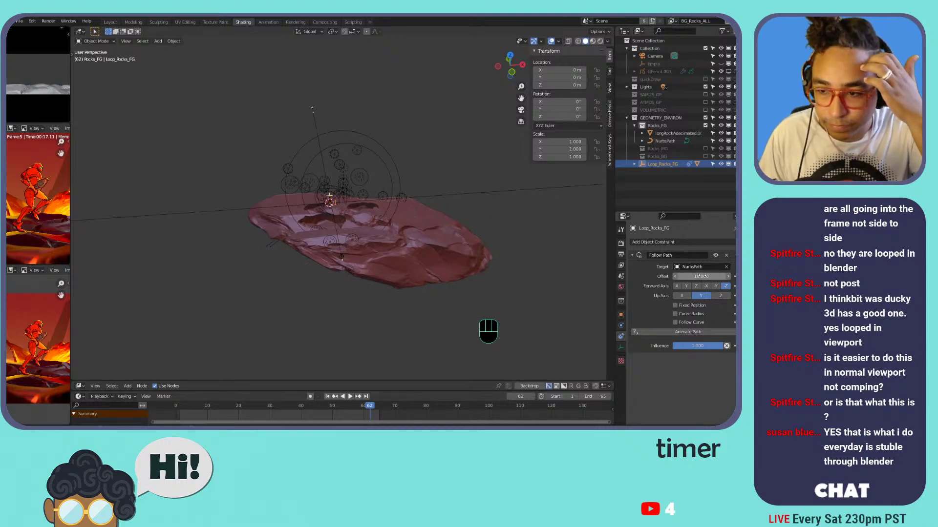
# - Try a keyframe on the Follow Path offset at frame 62 and undo it
pyautogui.press('i')
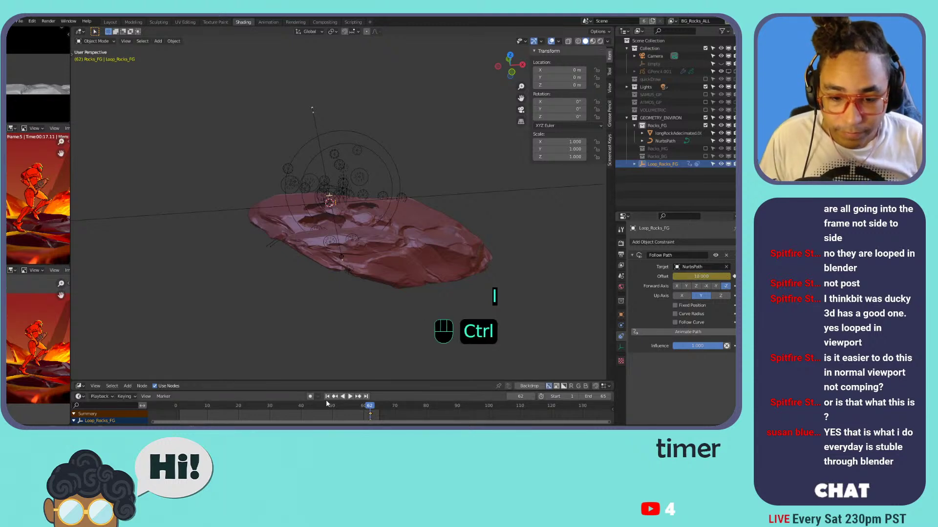
pyautogui.hotkey('ctrl', 'z')
pyautogui.hotkey('ctrl', 'z')
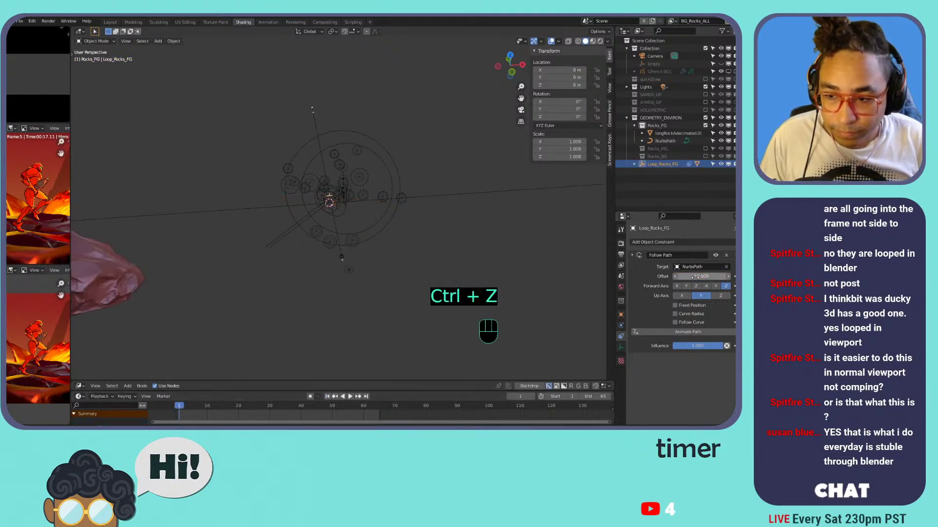
# - Play and scrub through the animation to examine how the rock travels along the path with the new offset
pyautogui.click(349, 396)
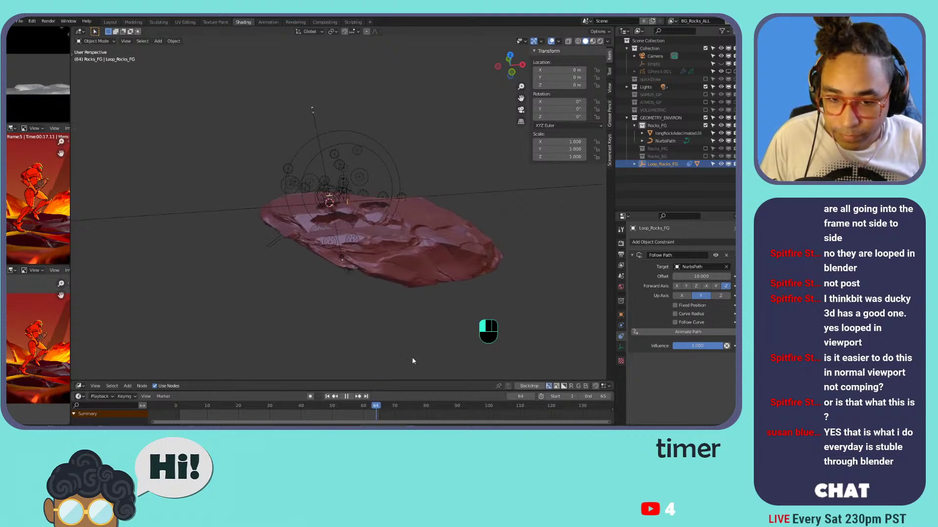
pyautogui.press('space')
pyautogui.moveTo(179, 406); pyautogui.dragTo(533, 393)
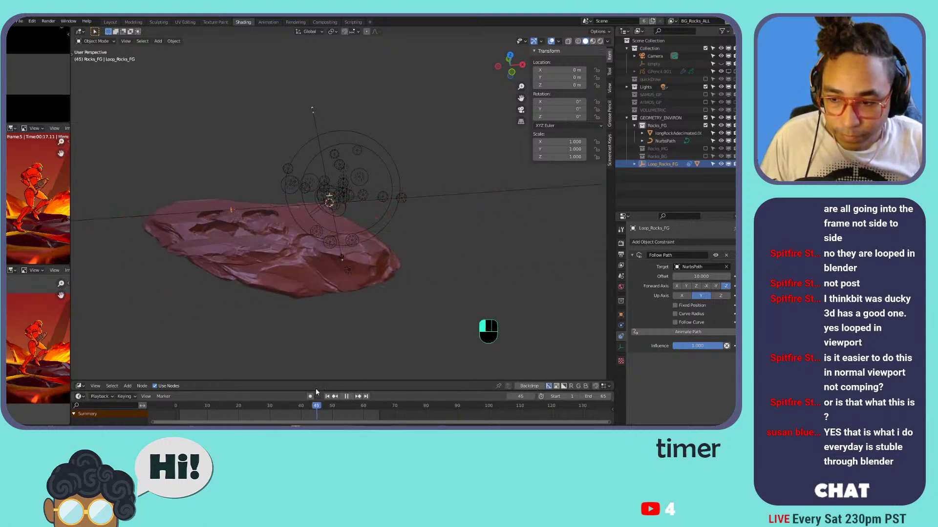
pyautogui.press('space')
# - Enable Fixed Position and set the influence to 0 in the Follow Path constraint, undoing a trial influence keyframe
pyautogui.click(688, 306)
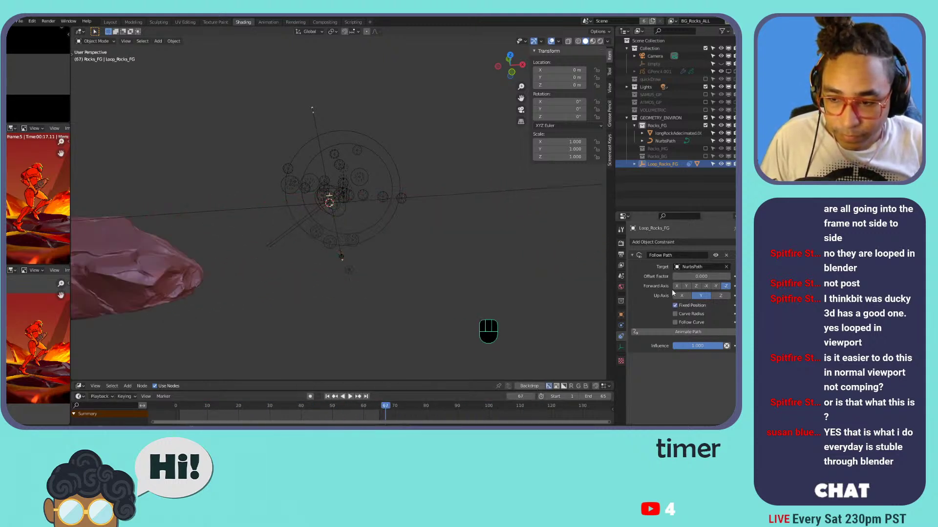
pyautogui.moveTo(684, 277)
pyautogui.mouseDown()
pyautogui.moveTo(738, 278)
pyautogui.moveTo(674, 277)
pyautogui.mouseUp()
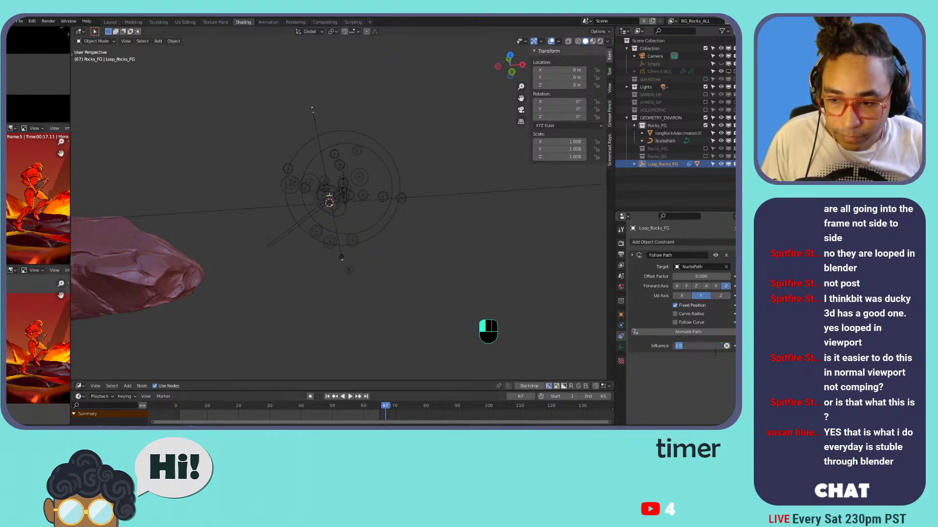
pyautogui.moveTo(692, 347); pyautogui.dragTo(643, 347)
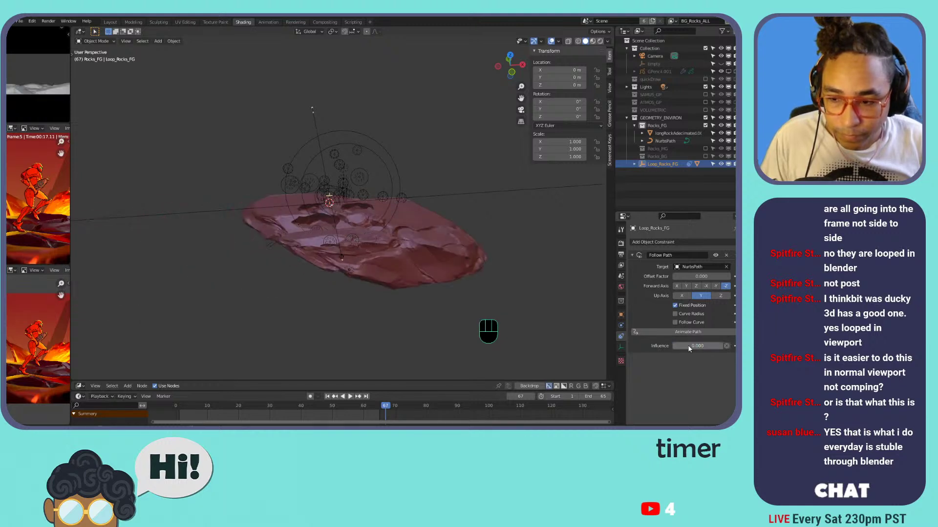
pyautogui.press('i')
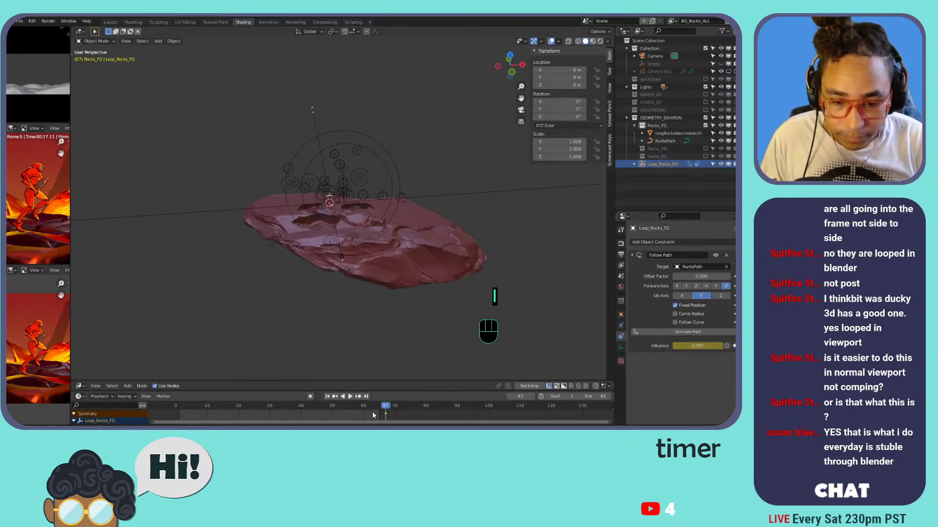
pyautogui.hotkey('ctrl', 'z')
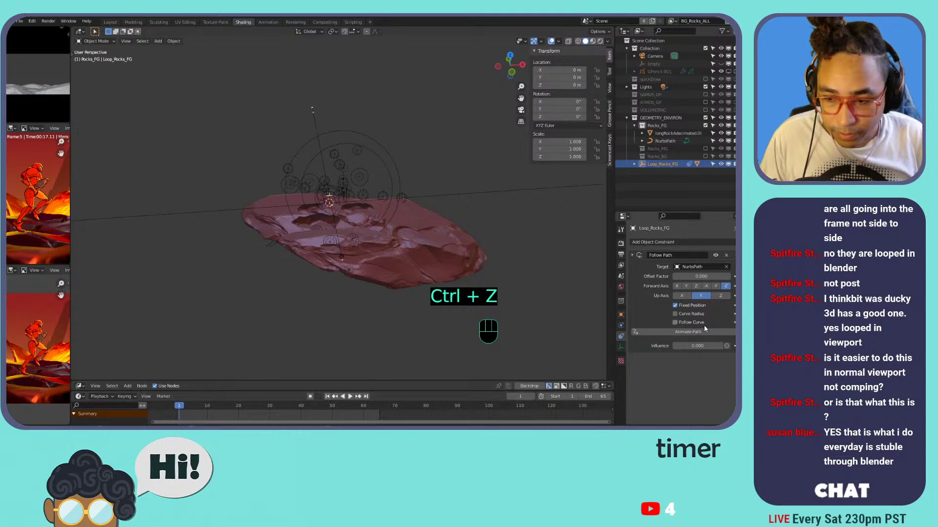
# - Keyframe the Follow Path influence of Loop_Rocks_FG at 0 on frame 1 and at 1 on frame 65
pyautogui.press('i')
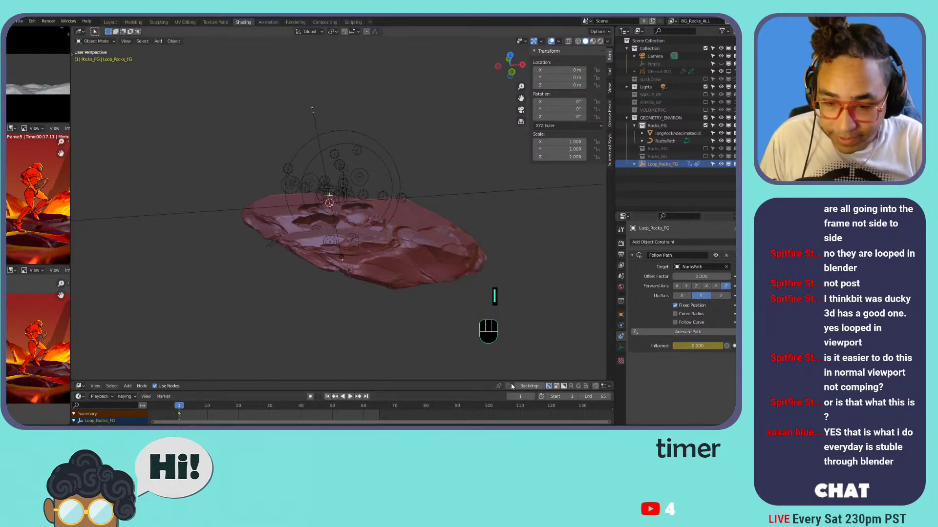
pyautogui.click(366, 396)
pyautogui.press('i')
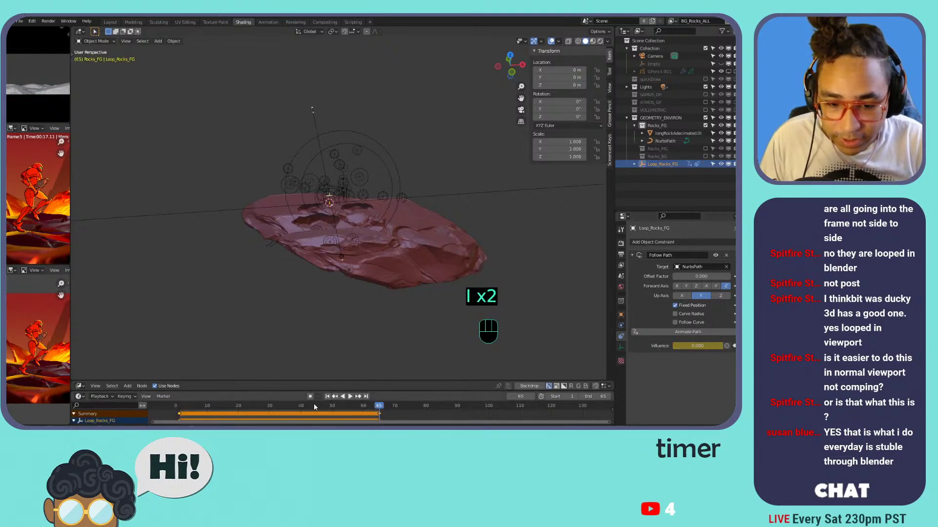
pyautogui.moveTo(698, 346); pyautogui.dragTo(724, 346)
pyautogui.press('i')
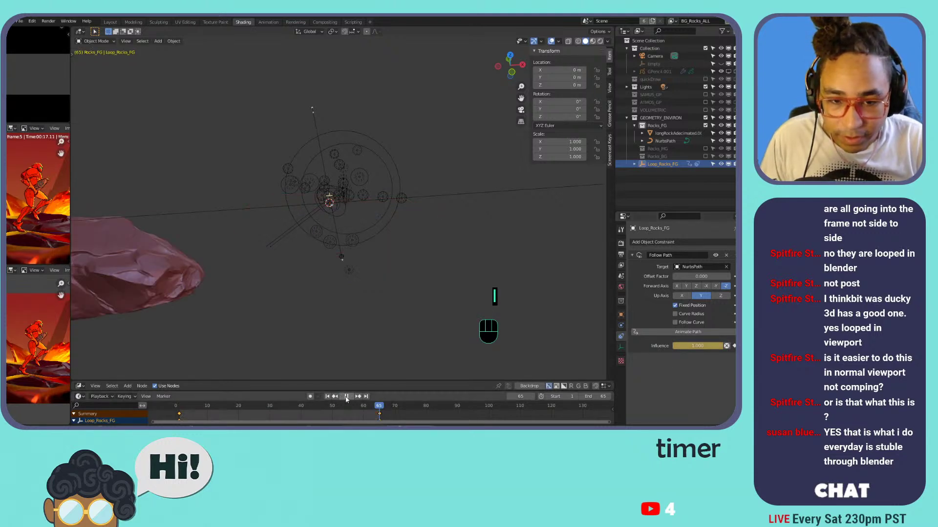
# - Play the rock animation from the first frame and change the influence keyframes' interpolation to linear
pyautogui.click(346, 399)
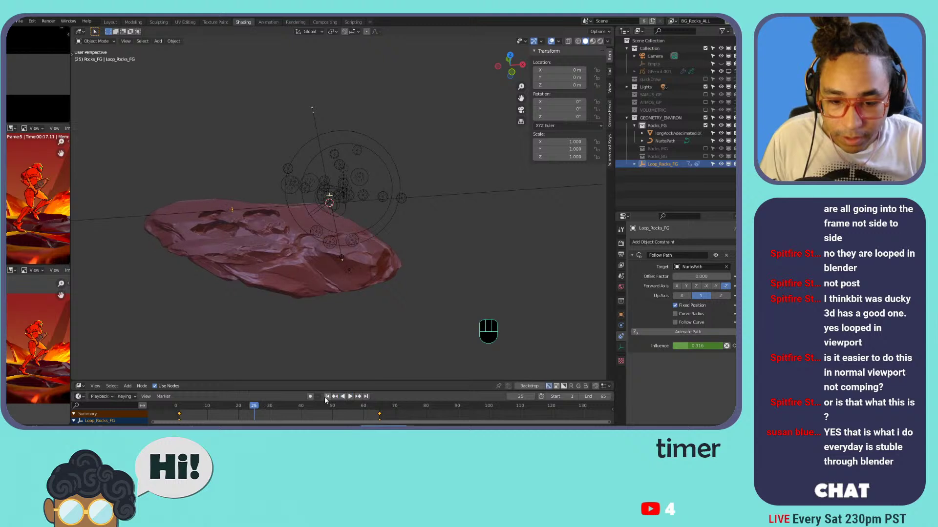
pyautogui.click(327, 396)
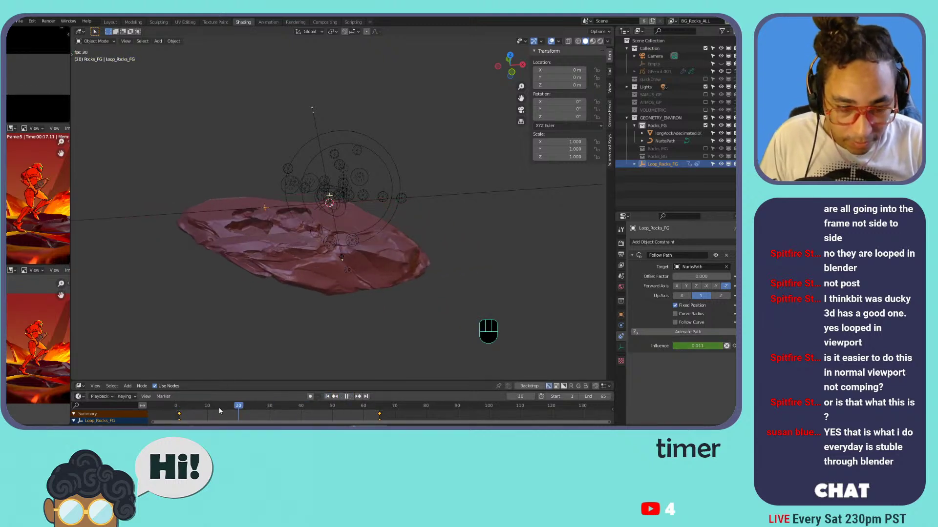
pyautogui.press('t')
pyautogui.click(216, 381)
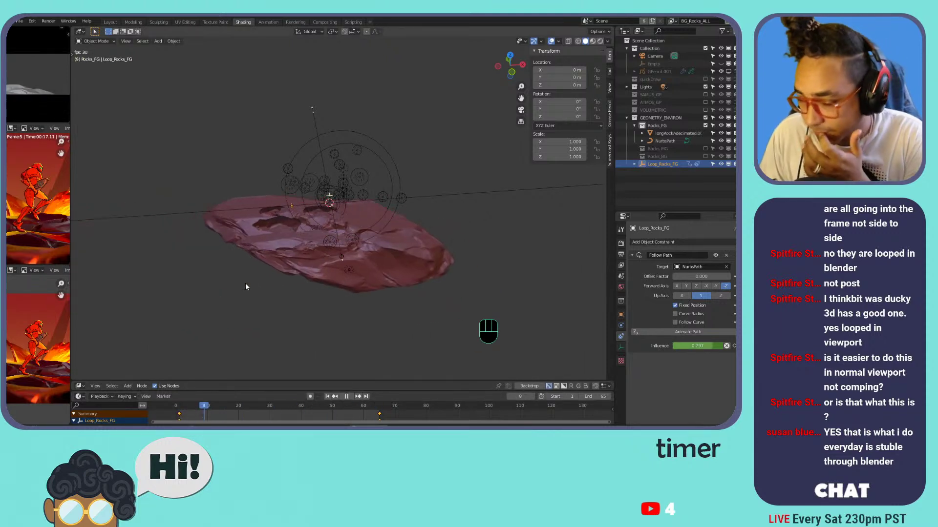
# - Add an Array modifier to the long rock mesh in the Rocks_FG collection
pyautogui.click(677, 133)
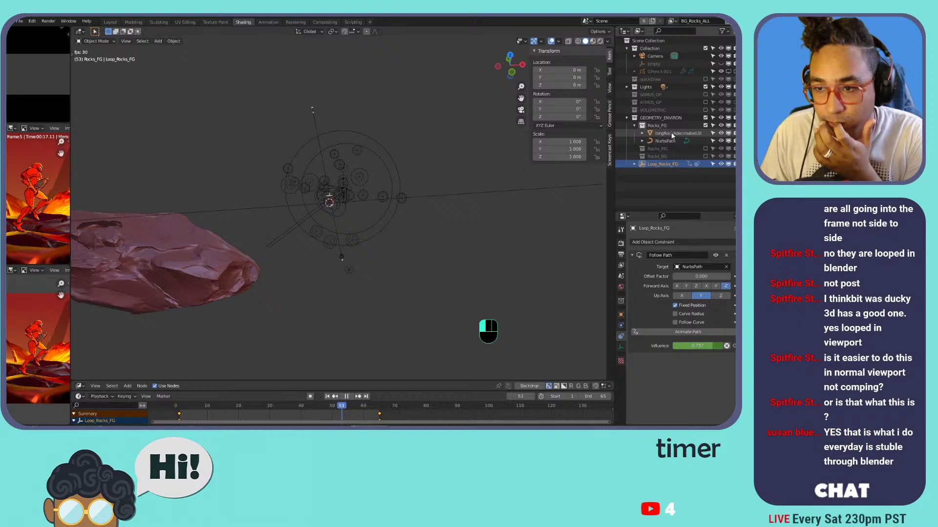
pyautogui.click(652, 242)
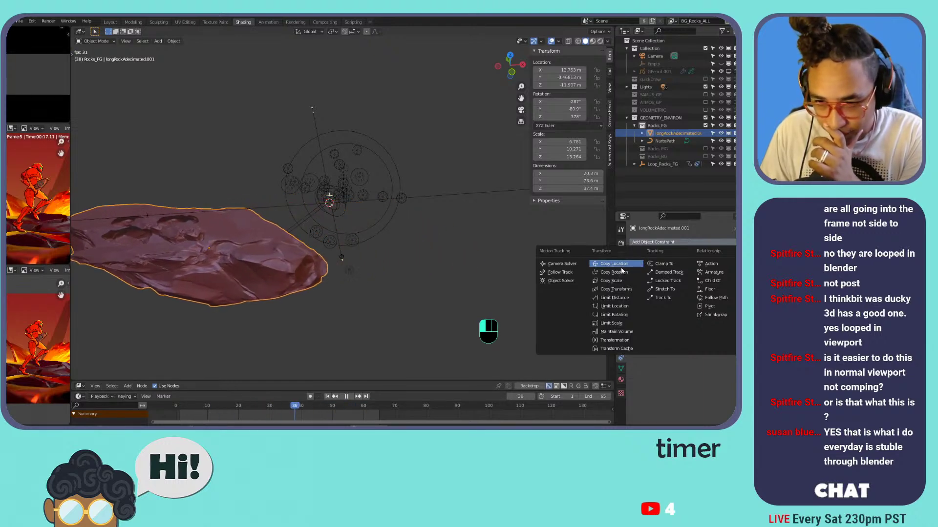
pyautogui.click(620, 325)
pyautogui.click(651, 243)
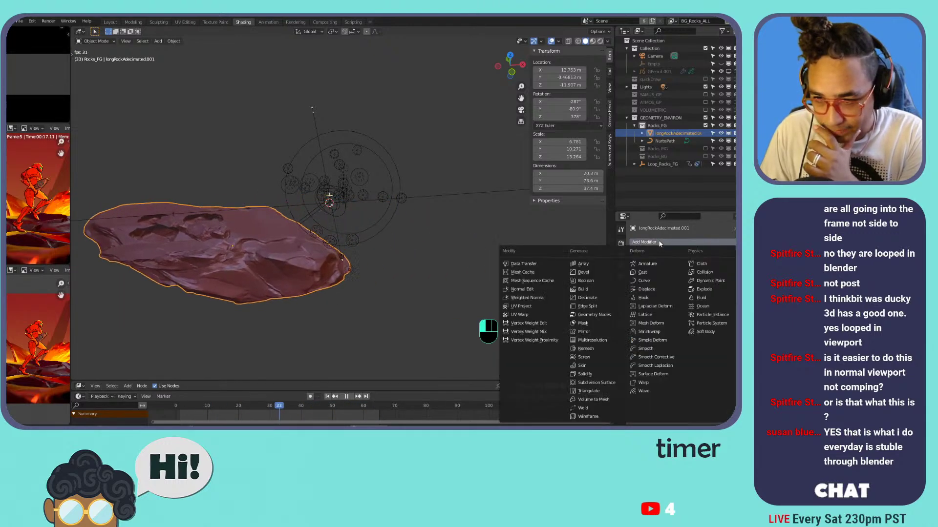
pyautogui.click(602, 267)
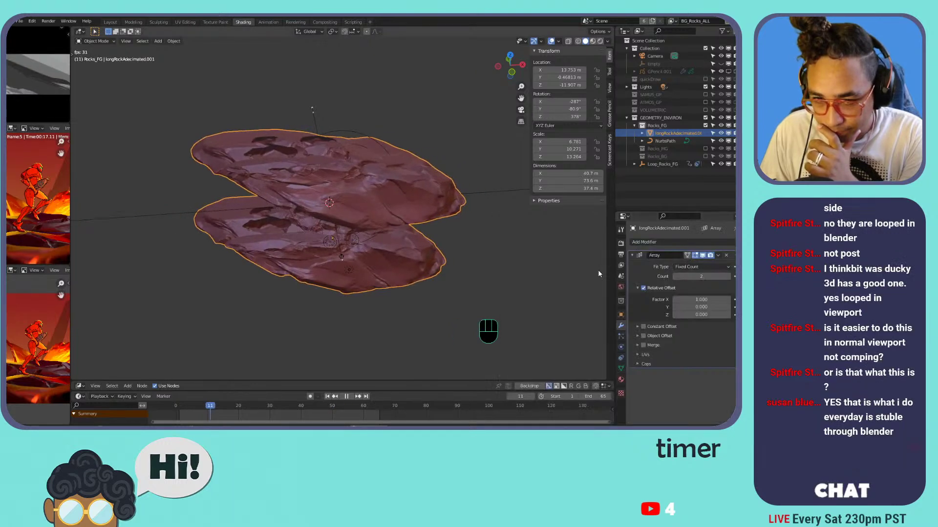
# - Set the array's relative offset Factor X to 0, try Constant Offset, and return to Relative Offset
pyautogui.click(695, 299)
pyautogui.write('0')
pyautogui.press('Return')
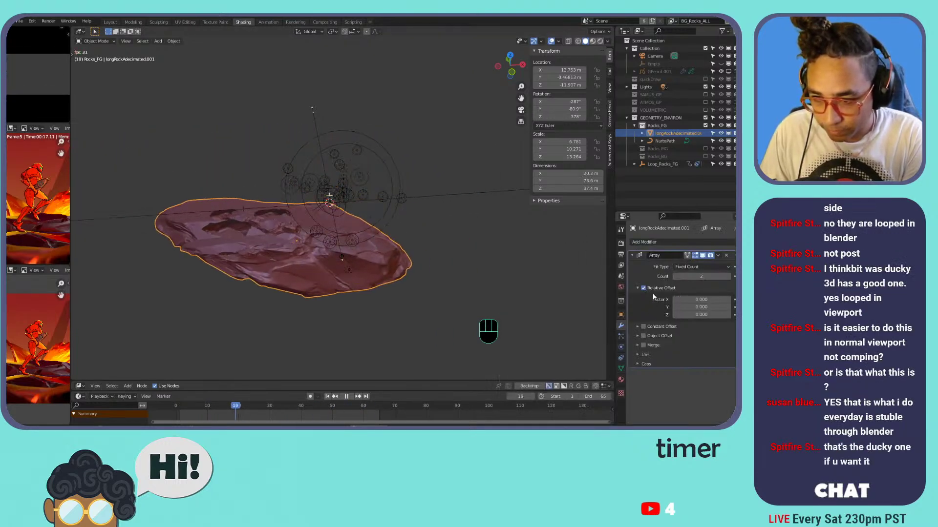
pyautogui.click(643, 288)
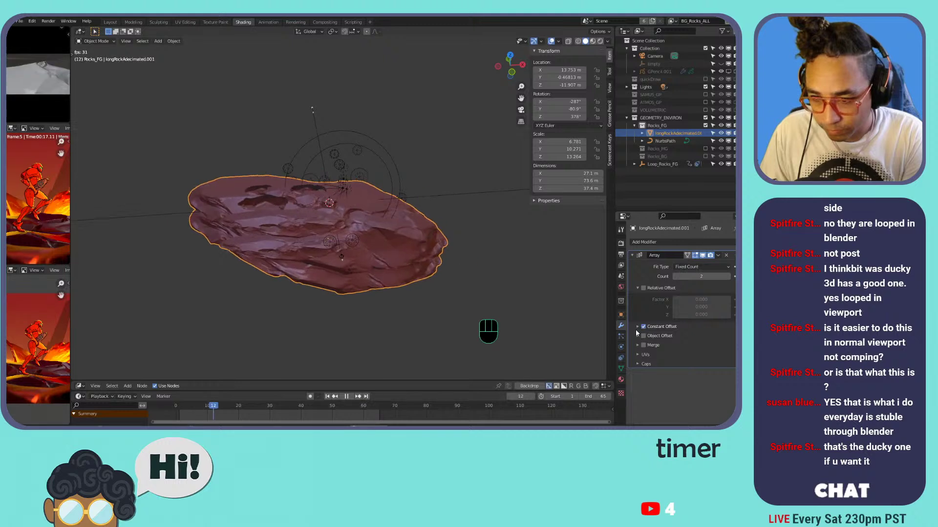
pyautogui.click(638, 326)
pyautogui.click(643, 289)
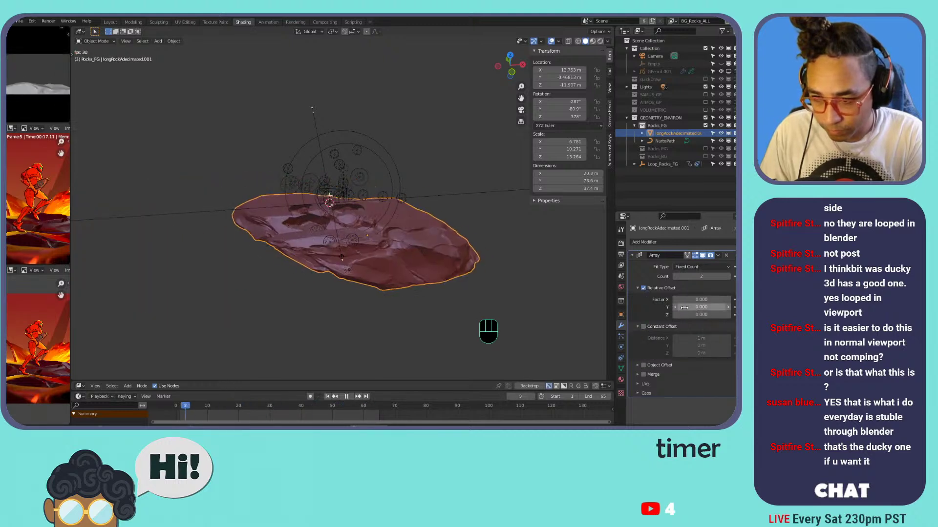
# - Pause playback and adjust the array's relative offset to -0.5 in Y and 0.21 in X
pyautogui.moveTo(701, 307)
pyautogui.mouseDown()
pyautogui.moveTo(723, 307)
pyautogui.moveTo(681, 307)
pyautogui.moveTo(698, 307)
pyautogui.mouseUp()
pyautogui.press('space')
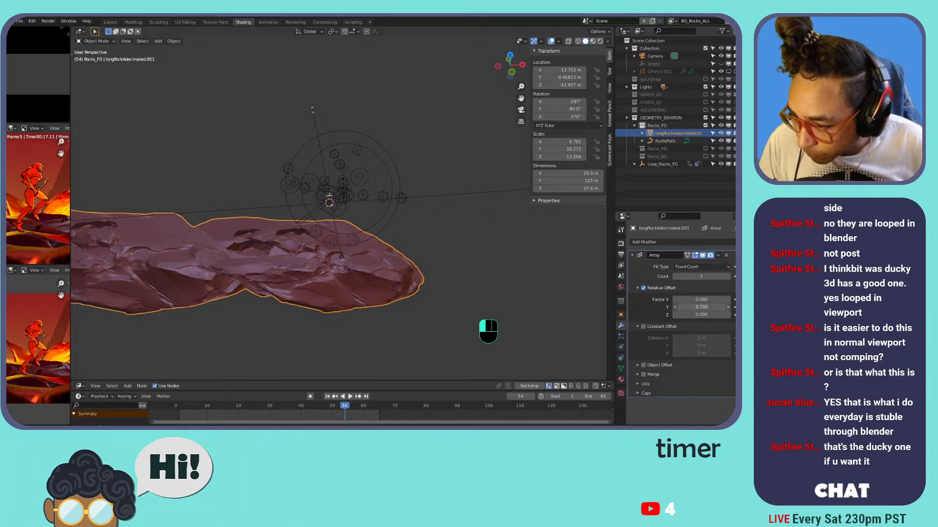
pyautogui.moveTo(698, 307); pyautogui.dragTo(699, 307)
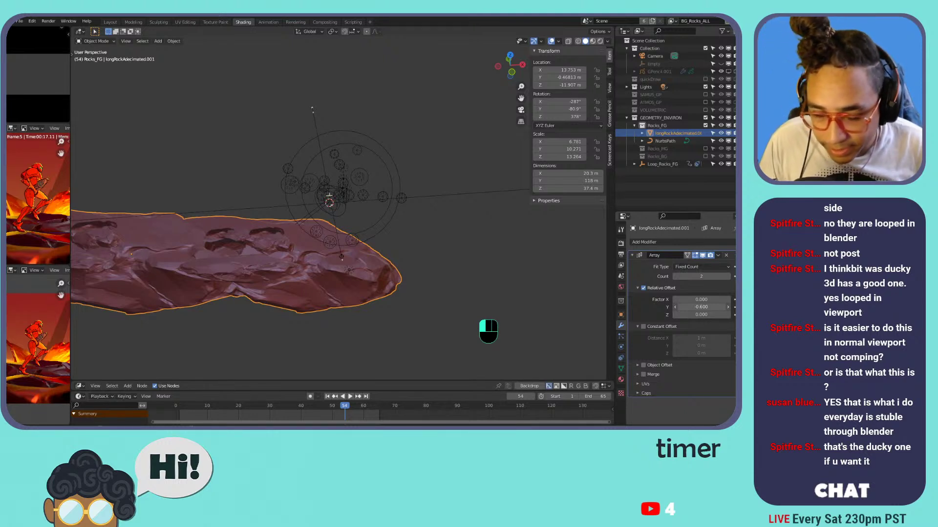
pyautogui.moveTo(701, 307)
pyautogui.keyDown('shift'); pyautogui.mouseDown()
pyautogui.moveTo(684, 308)
pyautogui.moveTo(702, 307)
pyautogui.moveTo(698, 315)
pyautogui.moveTo(705, 300)
pyautogui.moveTo(698, 300)
pyautogui.mouseUp(); pyautogui.keyUp('shift')
pyautogui.hotkey('ctrl', 'z')
# - Inspect the rock overlap in front view and refine the array's relative offset Factor X to 0.275
pyautogui.keyDown('shift'); pyautogui.moveTo(253, 263); pyautogui.dragTo(412, 225, button='middle'); pyautogui.keyUp('shift')
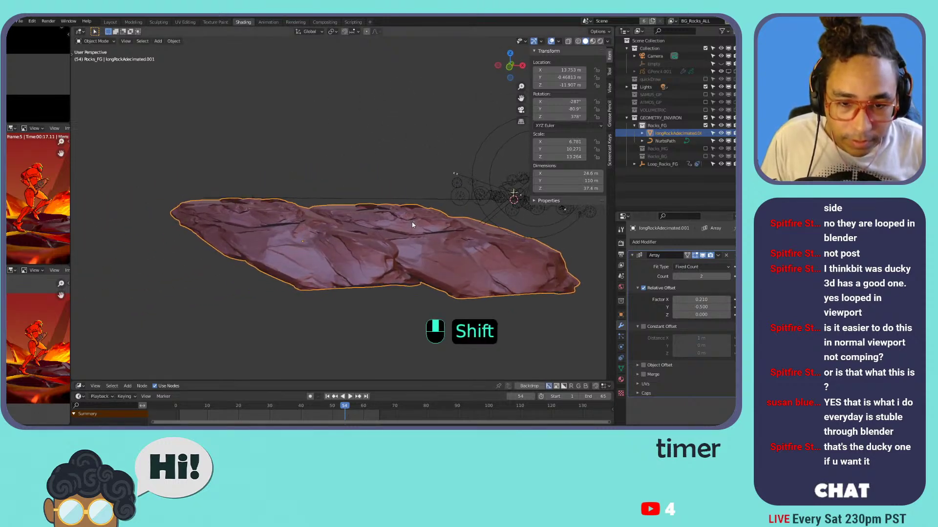
pyautogui.press('KP_7')
pyautogui.press('KP_1')
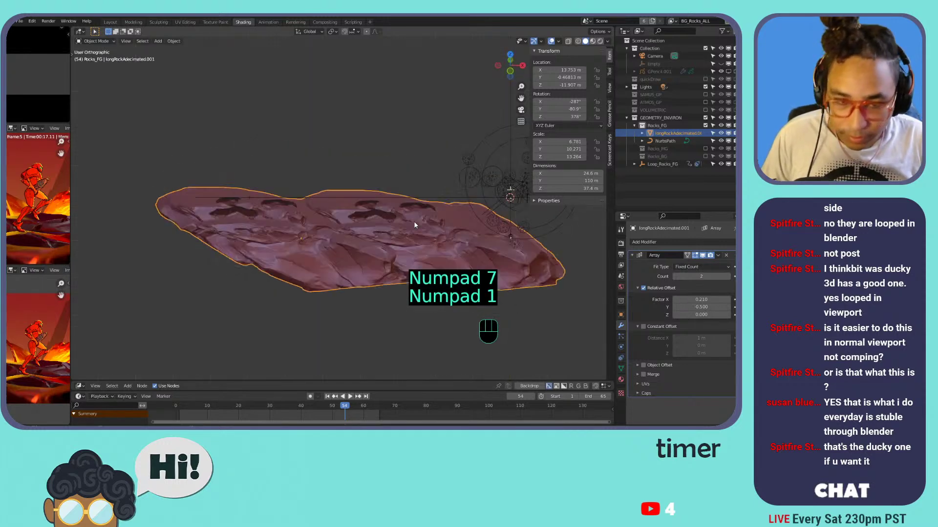
pyautogui.scroll(5, 353, 215)
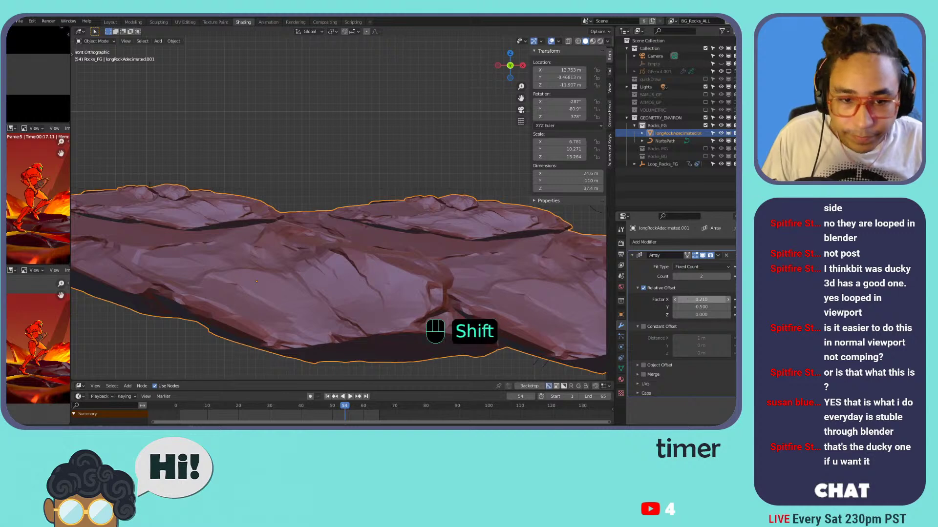
pyautogui.moveTo(701, 299)
pyautogui.keyDown('shift'); pyautogui.mouseDown()
pyautogui.moveTo(747, 299)
pyautogui.moveTo(697, 300)
pyautogui.mouseUp(); pyautogui.keyUp('shift')
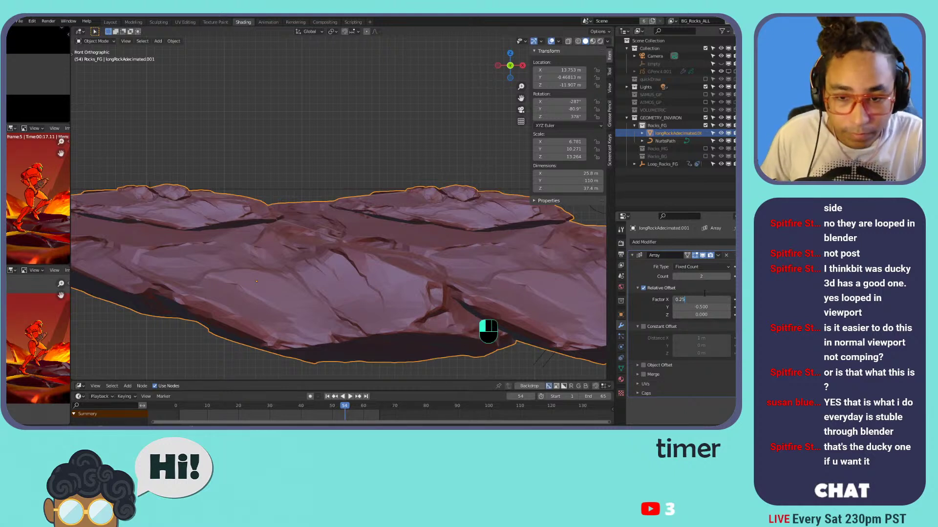
pyautogui.press('Return')
pyautogui.press('ctrl')
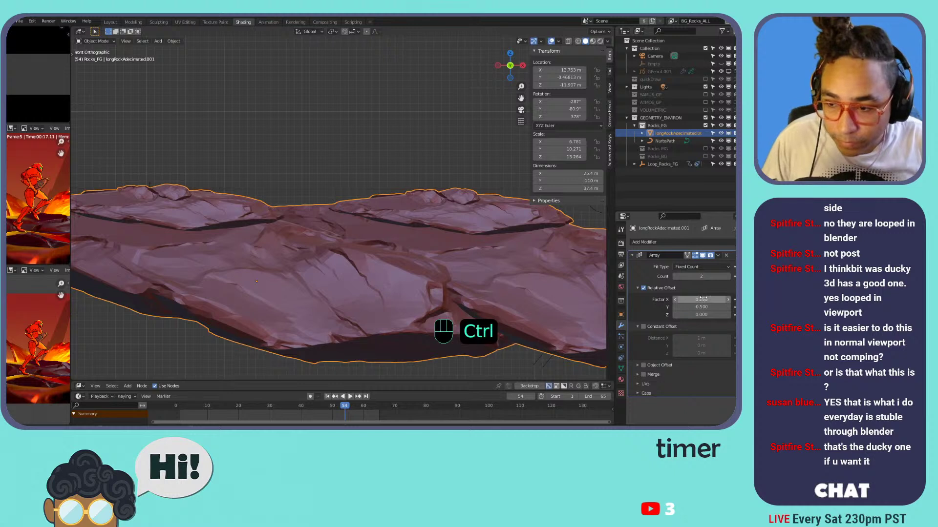
pyautogui.hotkey('ctrl', 'z')
pyautogui.click(707, 300)
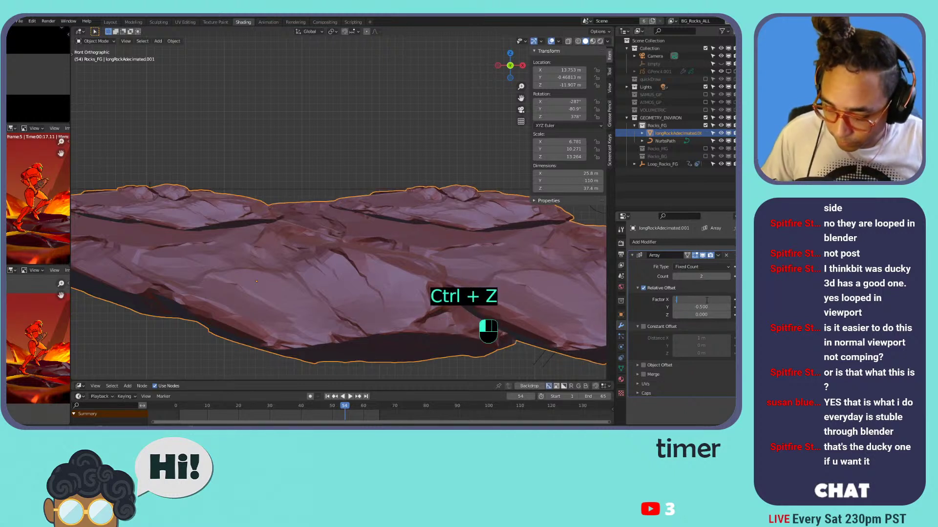
pyautogui.write('.275')
pyautogui.press('Return')
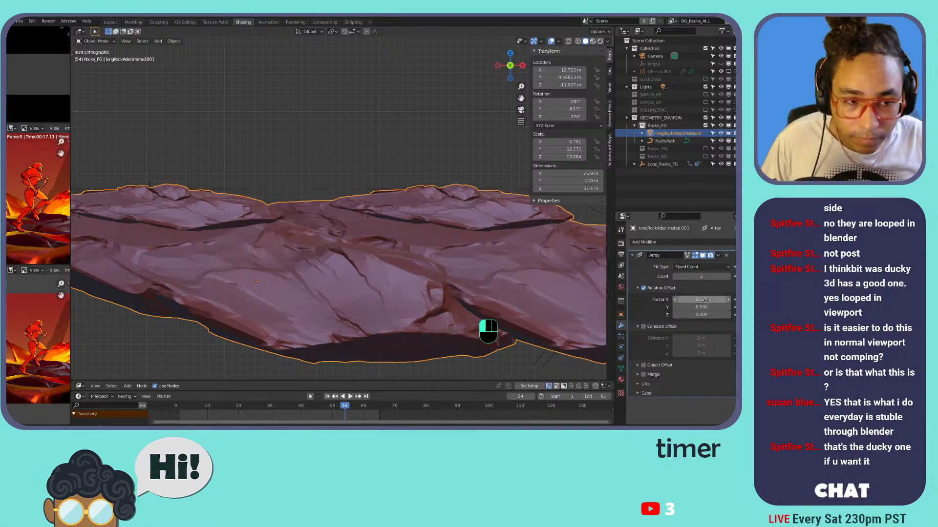
# - Increase the rock array's count to 3
pyautogui.scroll(-2, 432, 195)
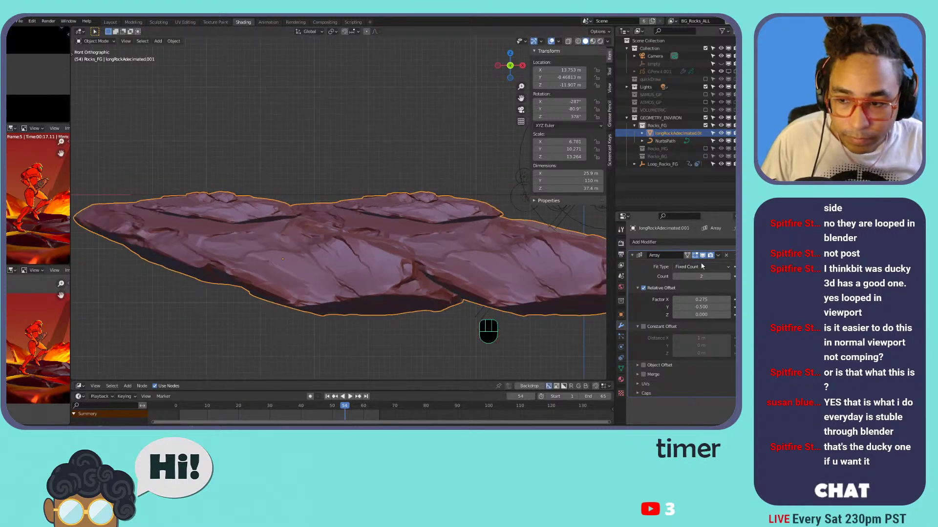
pyautogui.click(727, 276)
pyautogui.scroll(-4, 396, 152)
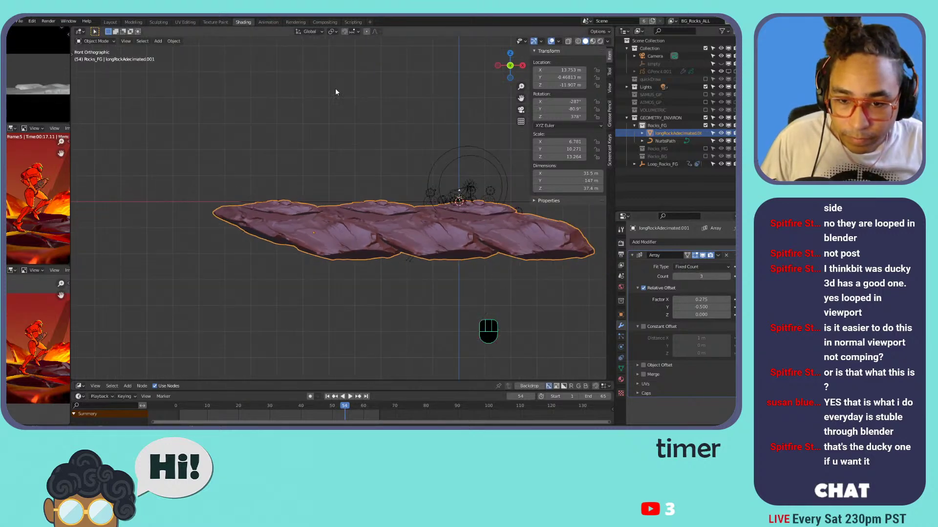
# - Enlarge the camera preview, play the animation with the arrayed rocks, and go to the last frame, 65
pyautogui.moveTo(335, 92); pyautogui.dragTo(350, 136, button='middle')
pyautogui.press('space')
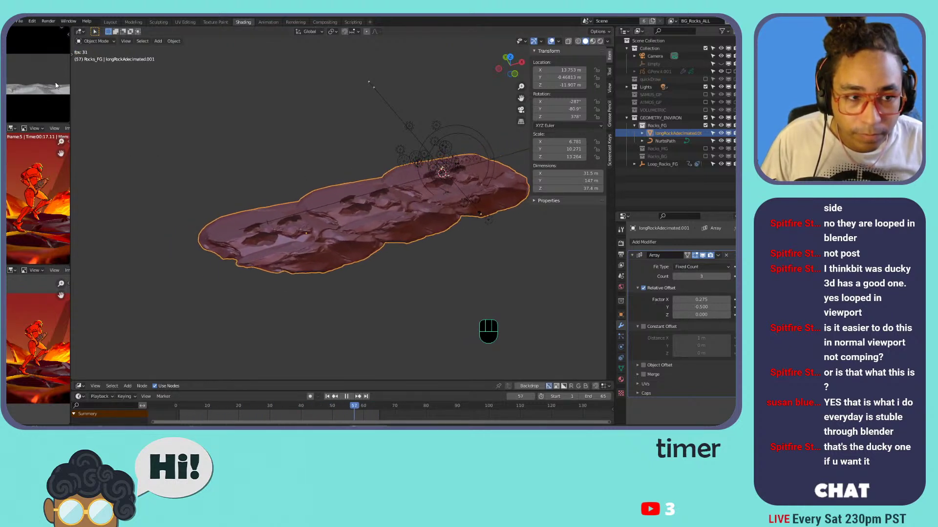
pyautogui.moveTo(70, 115); pyautogui.dragTo(266, 118)
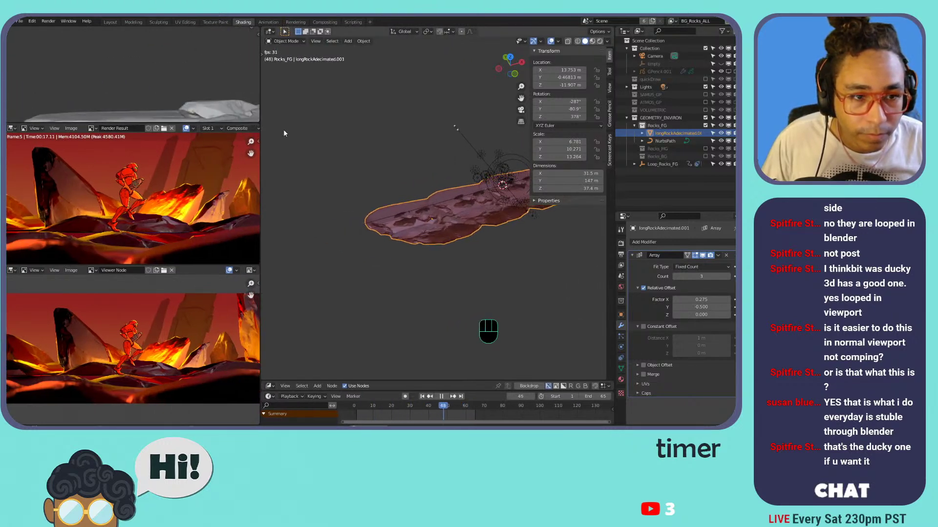
pyautogui.press('space')
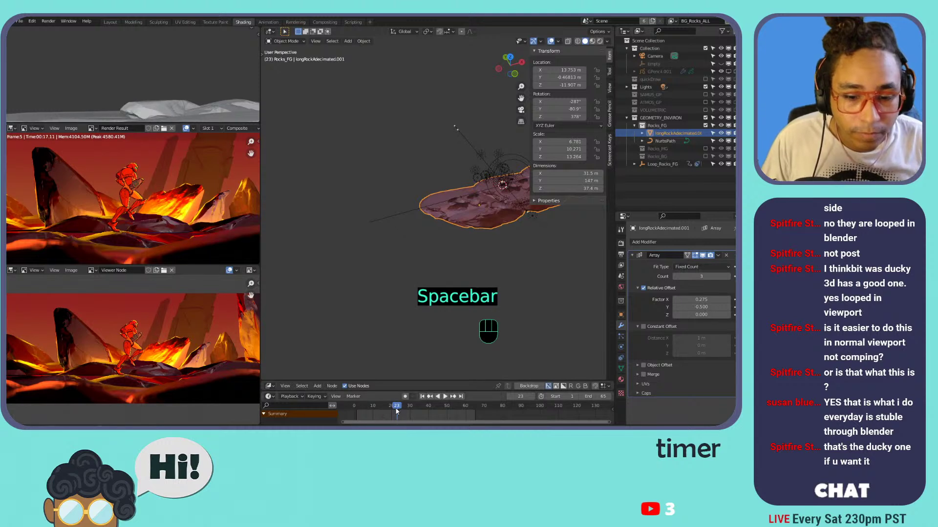
pyautogui.click(461, 396)
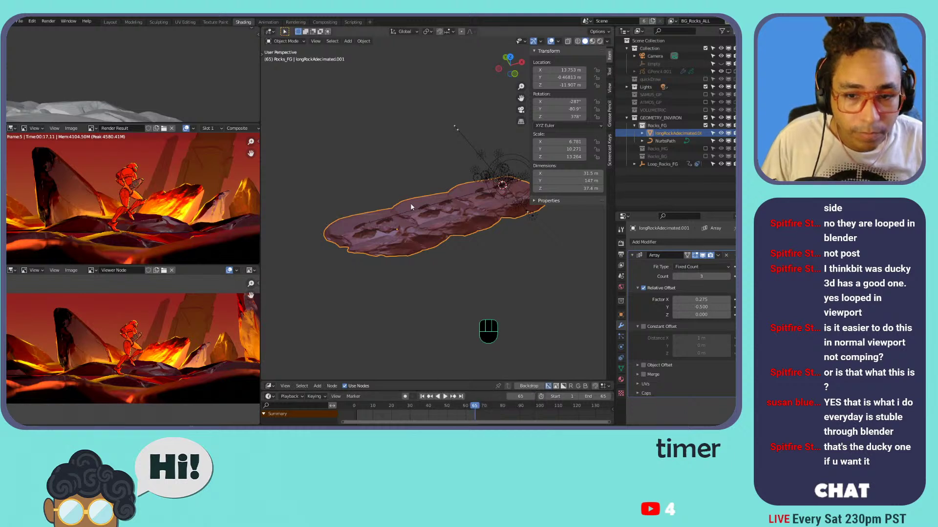
# - Edit NurbsPath in top view and delete its inner control points, keeping only the two end points
pyautogui.press('KP_7')
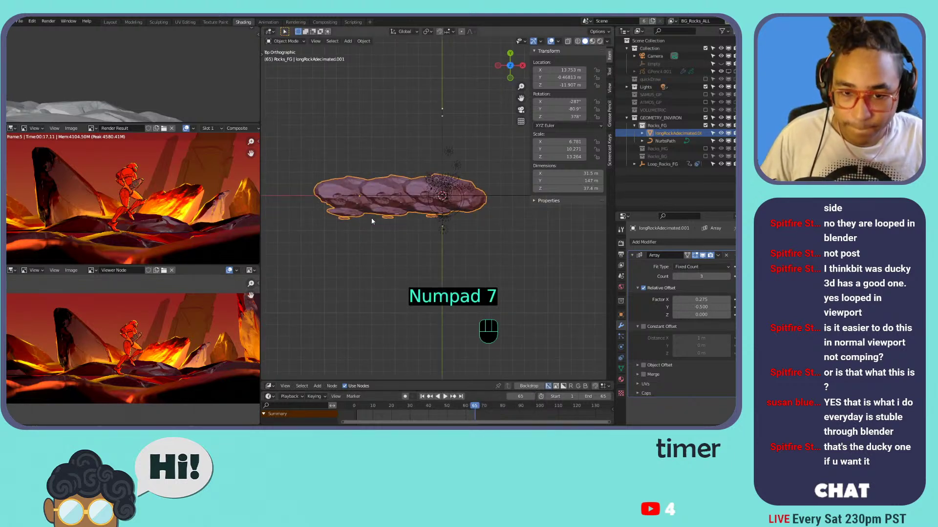
pyautogui.click(499, 197)
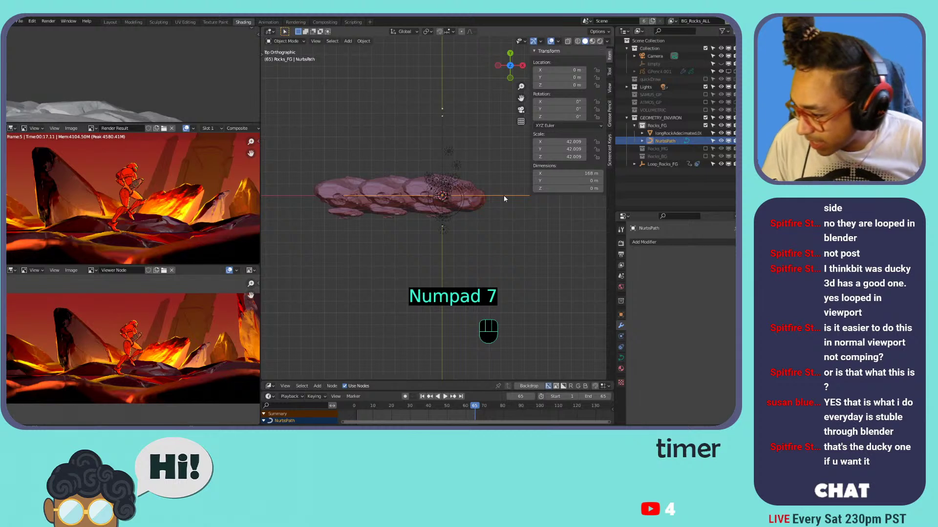
pyautogui.keyDown('shift'); pyautogui.moveTo(503, 195); pyautogui.dragTo(517, 209, button='middle'); pyautogui.keyUp('shift')
pyautogui.press('Tab')
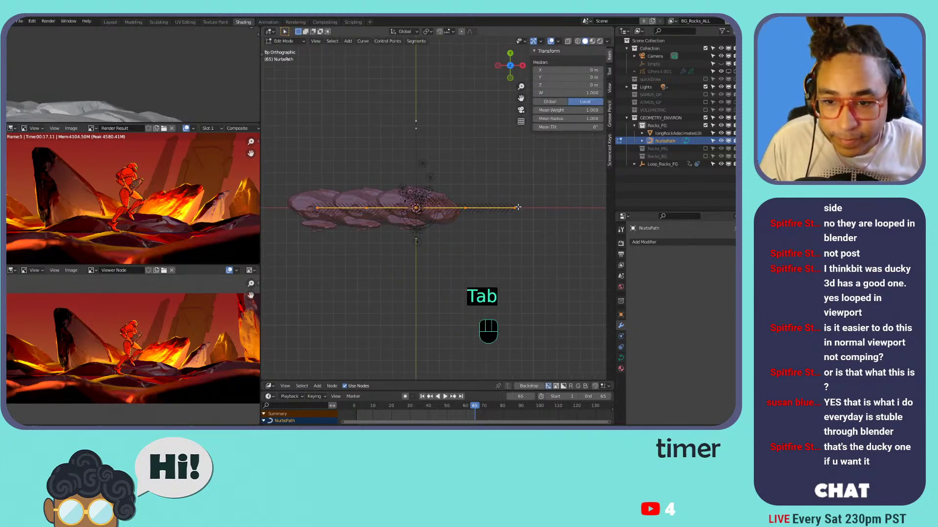
pyautogui.keyDown('shift'); pyautogui.click(465, 207); pyautogui.keyUp('shift')
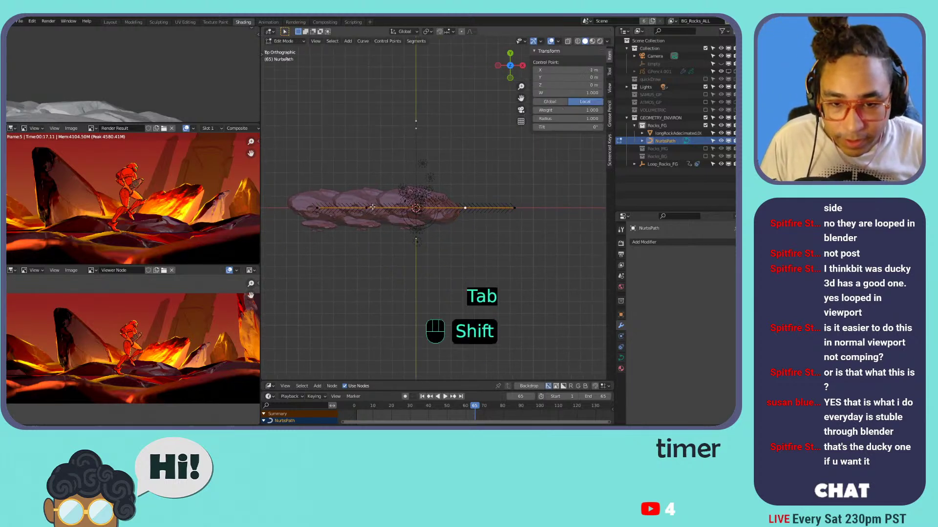
pyautogui.press('x')
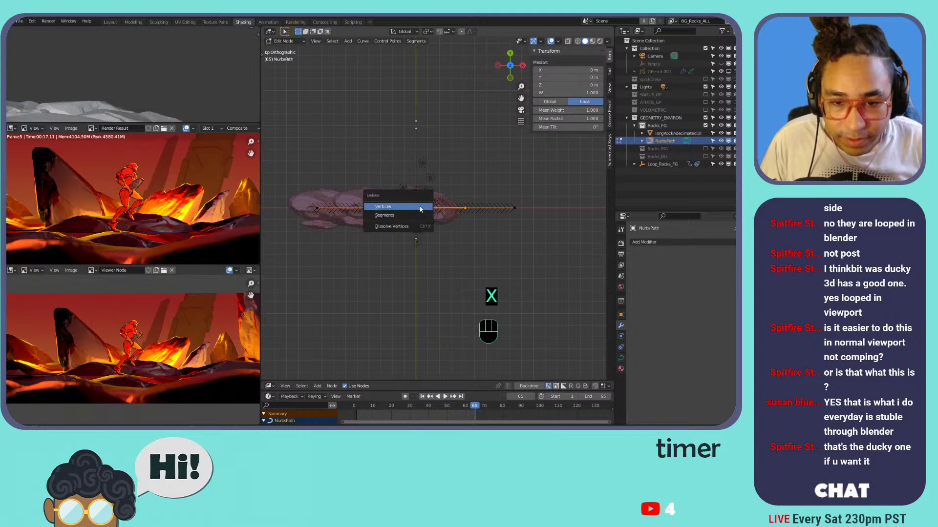
pyautogui.click(417, 209)
# - Shorten NurbsPath by moving its positive-X end control point along X to about 1.03 m, and leave Edit Mode
pyautogui.click(522, 208)
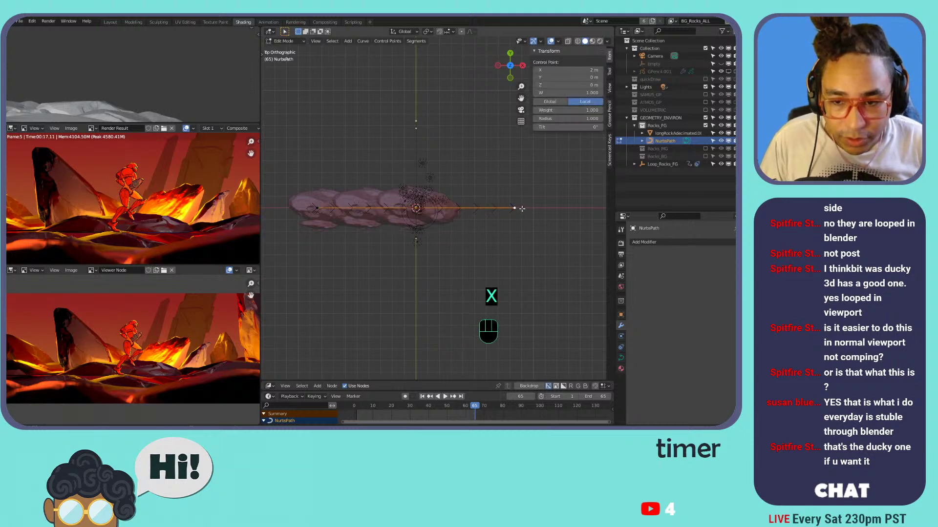
pyautogui.press('g')
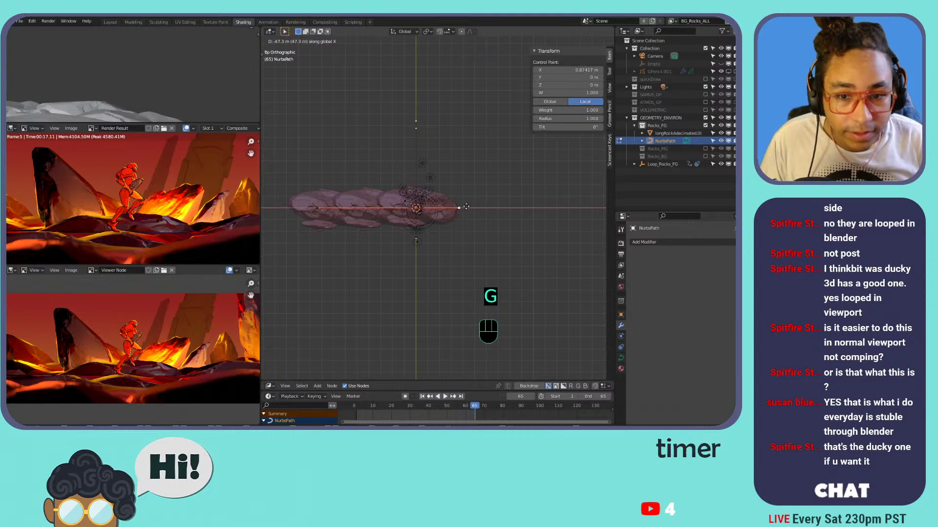
pyautogui.press('Escape')
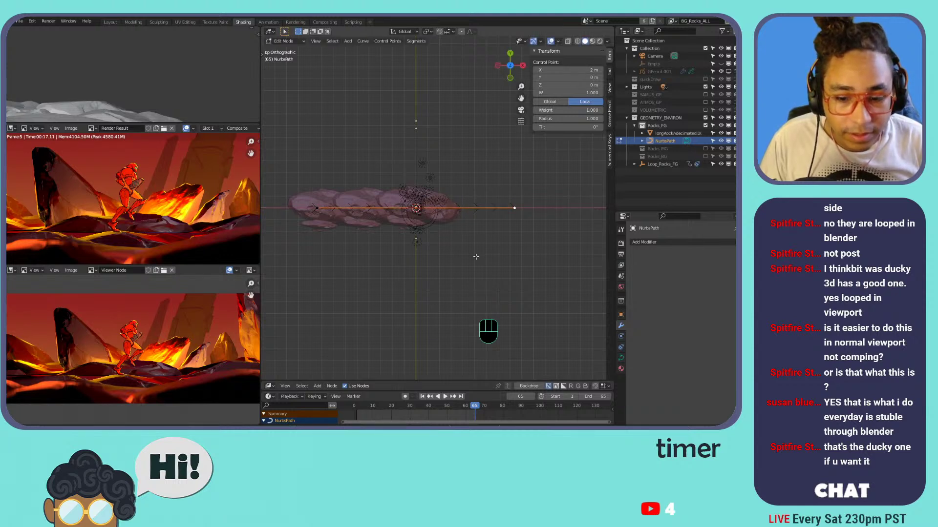
pyautogui.press('g')
pyautogui.click(432, 251)
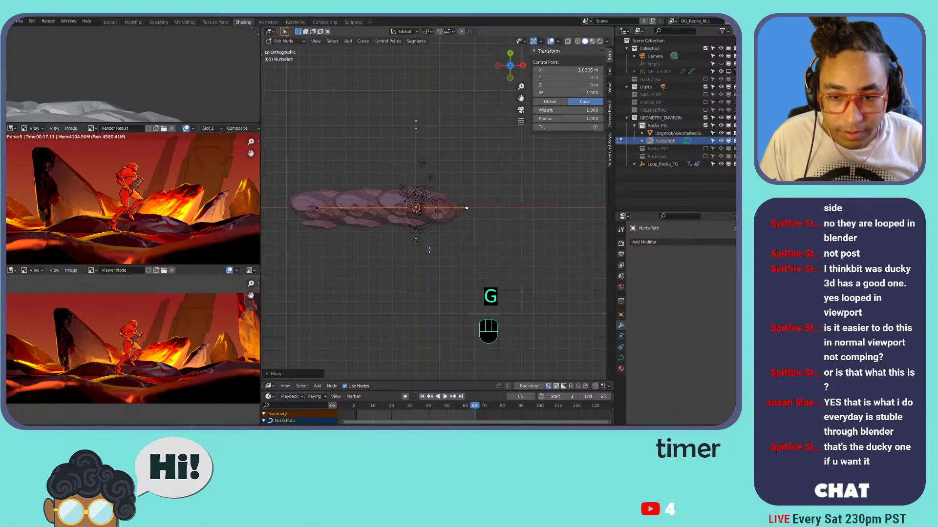
pyautogui.press('Tab')
# - Scrub the animation, select the arrayed rock mesh, and increase its array count to 4
pyautogui.click(378, 406)
pyautogui.moveTo(380, 409); pyautogui.dragTo(520, 312)
pyautogui.click(449, 196)
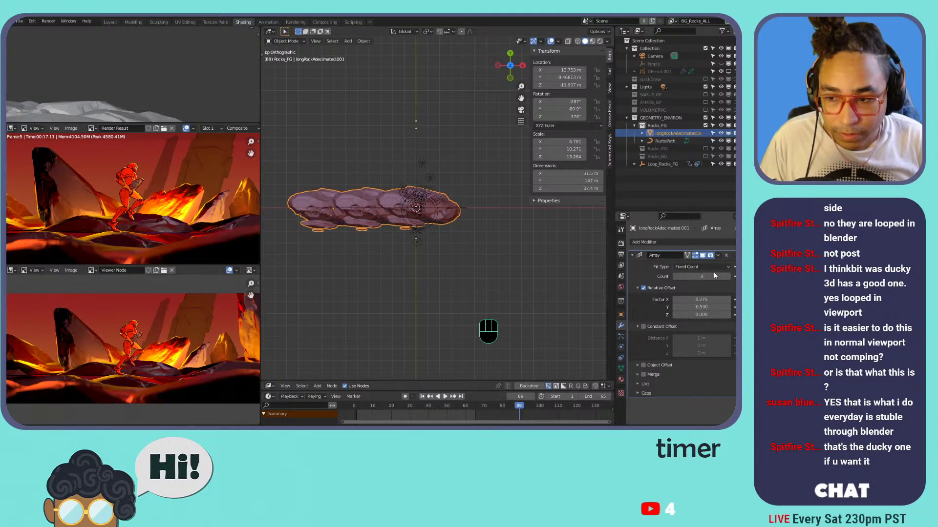
pyautogui.click(728, 276)
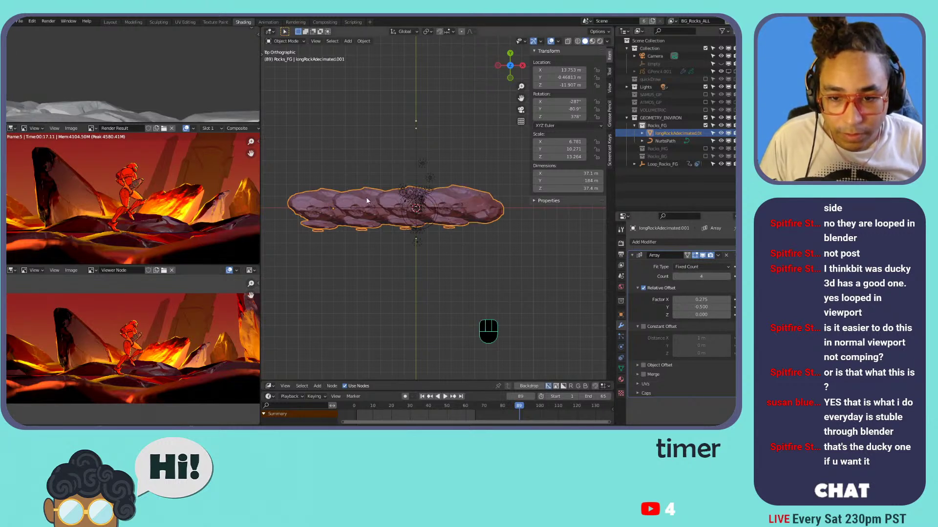
pyautogui.scroll(-2, 140, 79)
pyautogui.scroll(1, 139, 78)
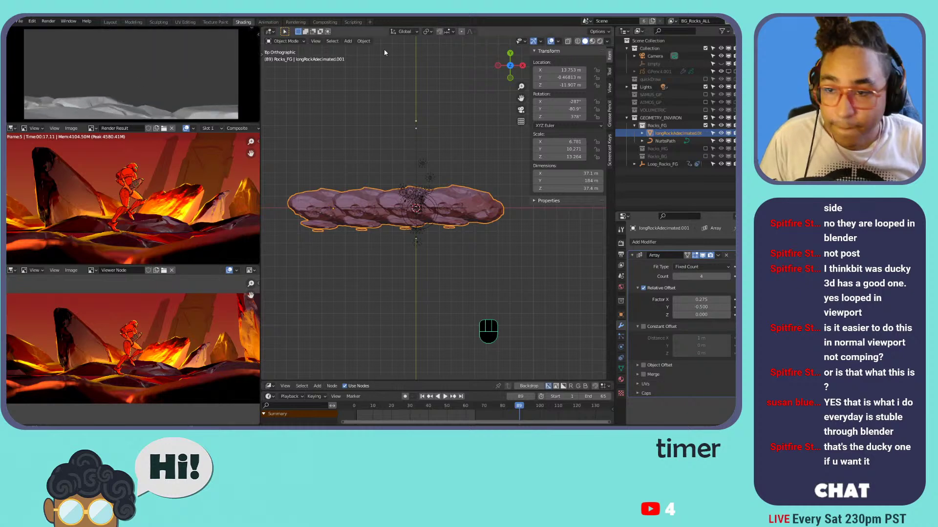
# - Show Loop_Rocks_FG's Follow Path constraint, play and scrub the animation from the start, and go to the last frame, 65
pyautogui.click(662, 165)
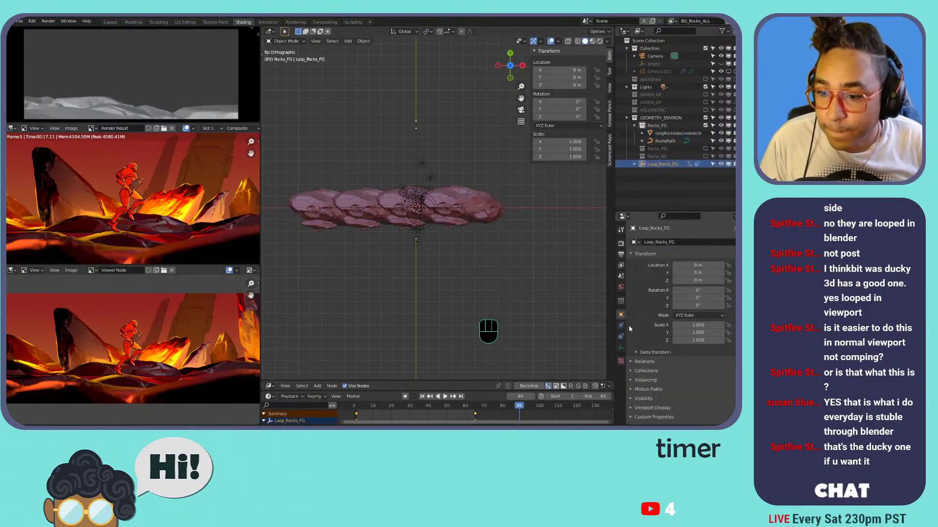
pyautogui.click(621, 337)
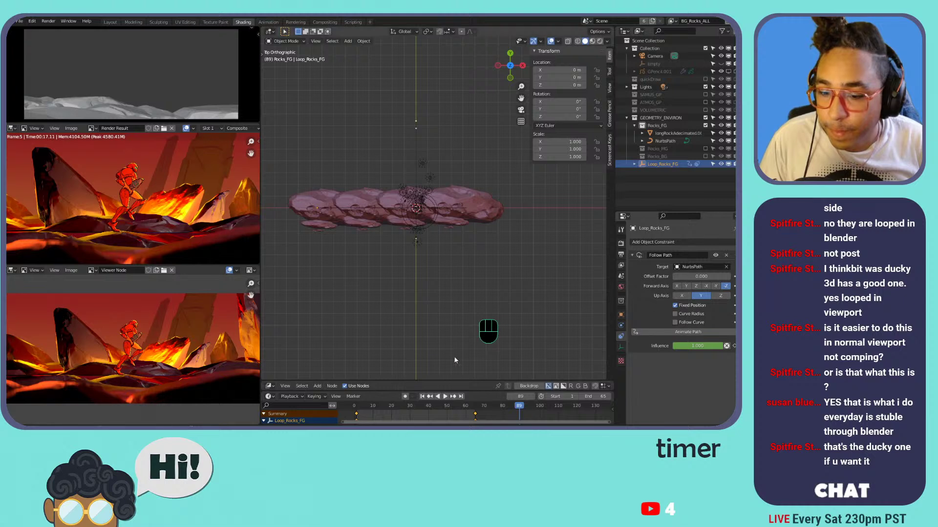
pyautogui.press('space')
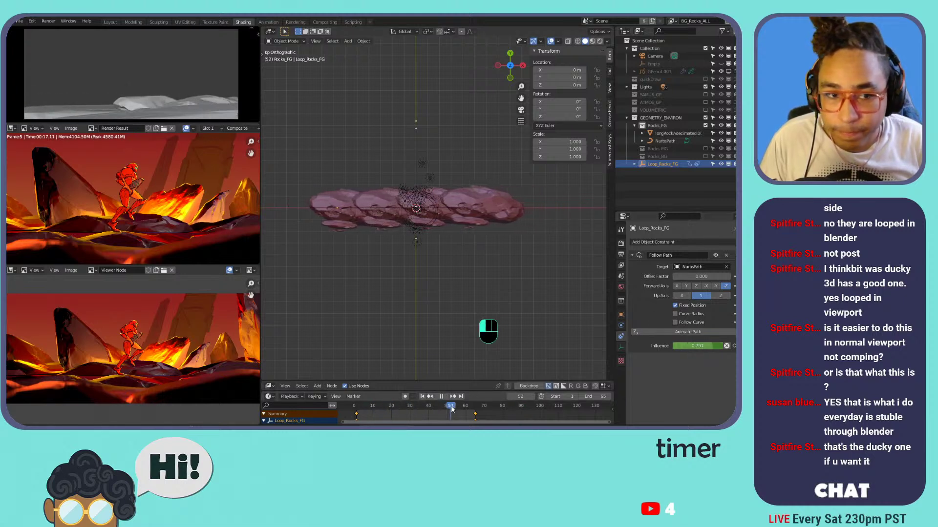
pyautogui.moveTo(359, 405); pyautogui.dragTo(357, 404)
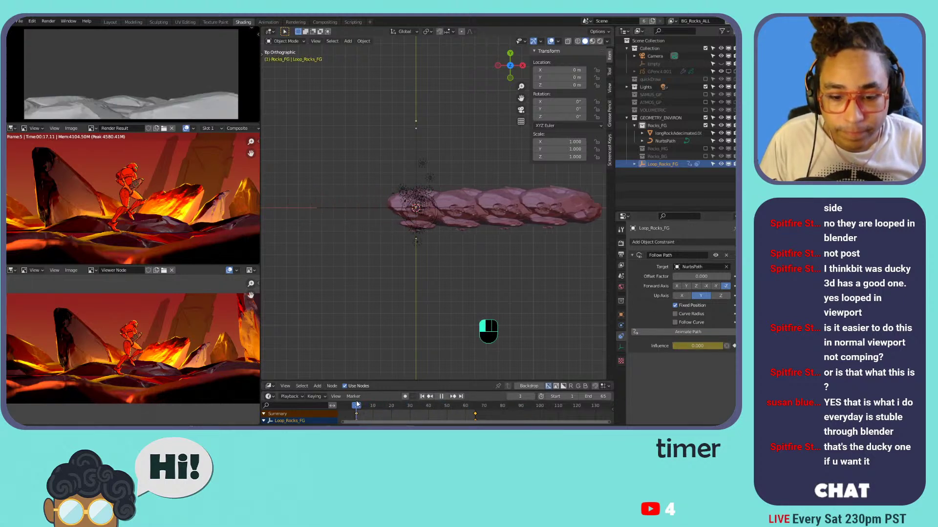
pyautogui.click(461, 397)
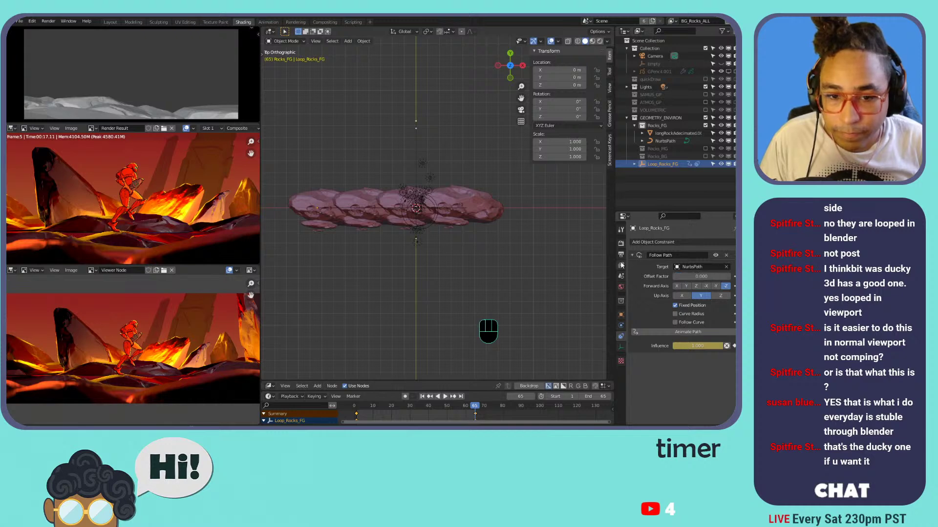
# - Edit NurbsPath and try to move its negative-X end control point along X toward the world origin
pyautogui.click(313, 205)
pyautogui.press('Tab')
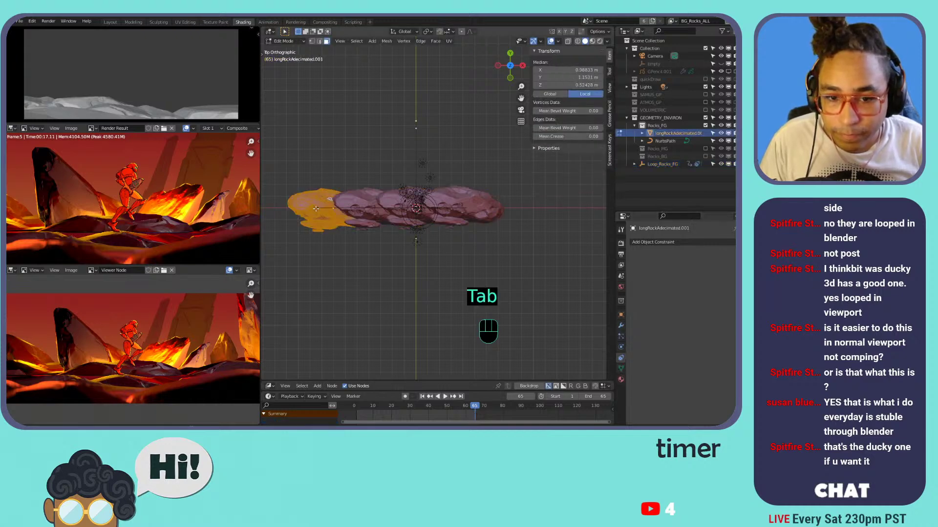
pyautogui.press('Tab')
pyautogui.click(320, 210)
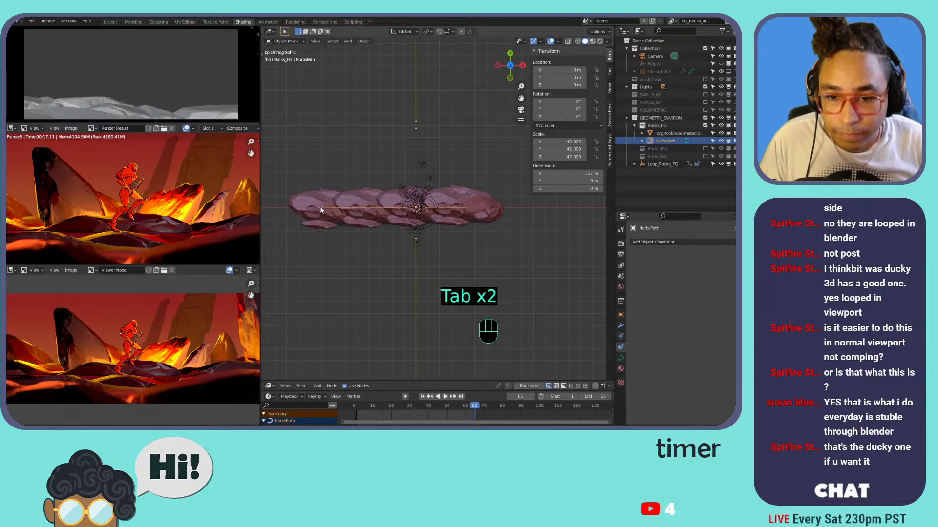
pyautogui.press('Tab')
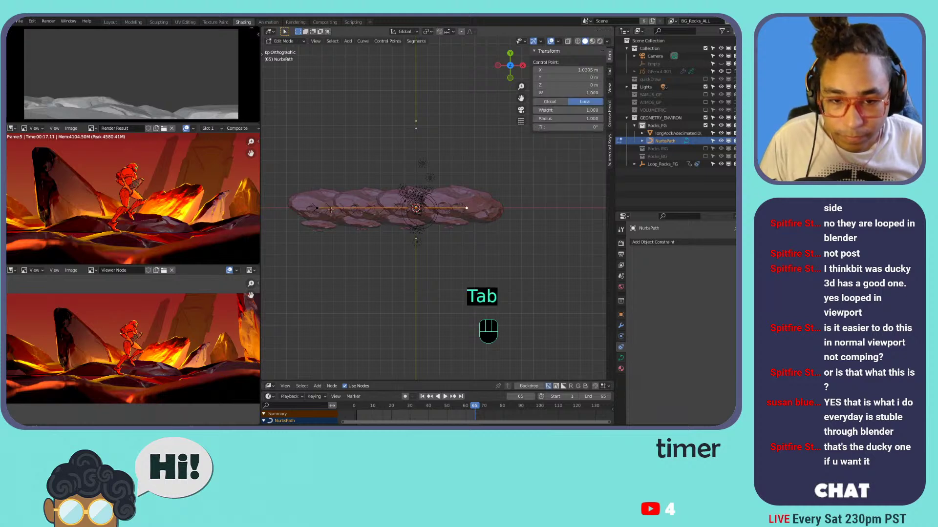
pyautogui.press('g')
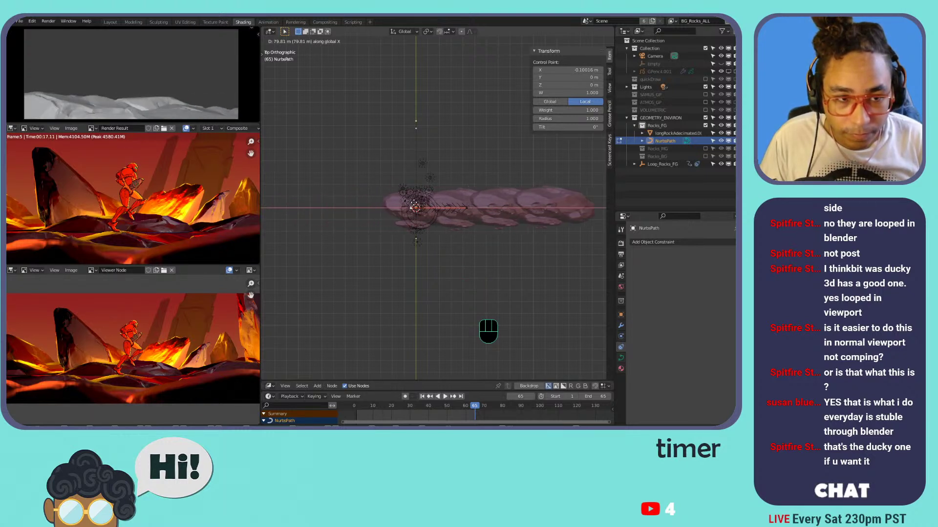
pyautogui.rightClick(398, 202)
# - Move NurbsPath's positive-X end control point along X to the world origin, making the path about 84.9 m long
pyautogui.moveTo(368, 406); pyautogui.dragTo(408, 394)
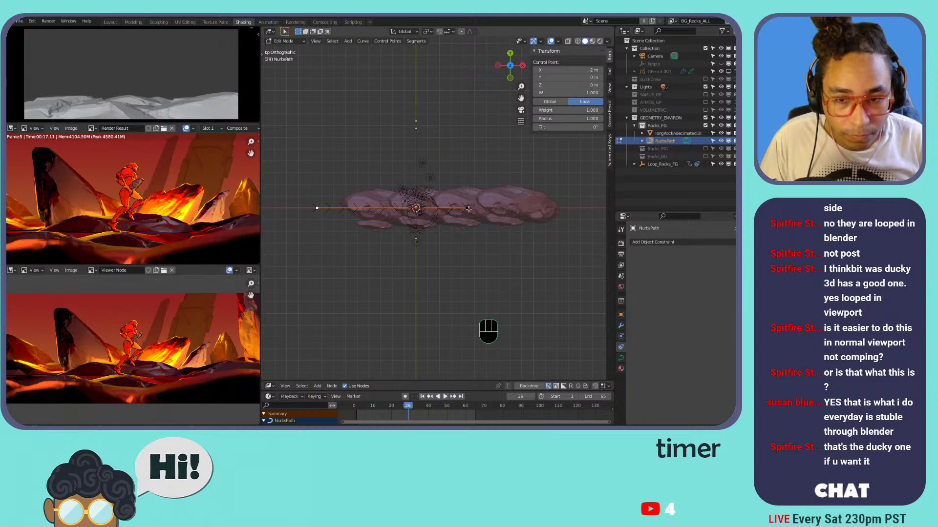
pyautogui.press('g')
pyautogui.press('x')
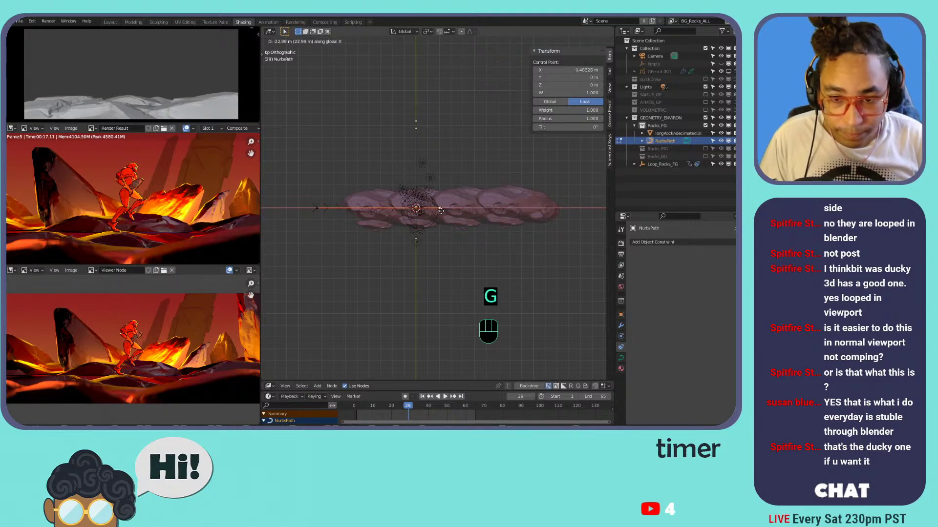
pyautogui.click(418, 214)
pyautogui.press('Tab')
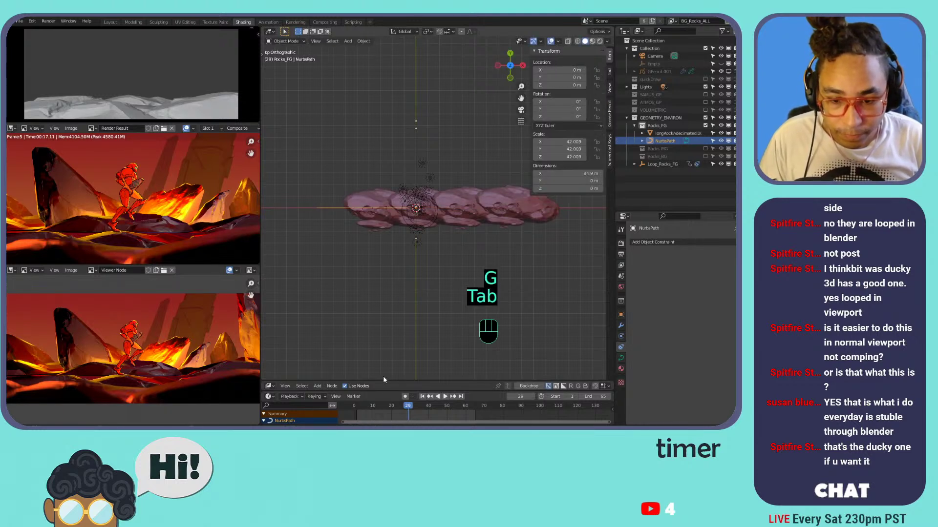
# - Scrub the rock animation, return to frame 1, and examine the path and rocks in a perspective view
pyautogui.moveTo(409, 409); pyautogui.dragTo(630, 404)
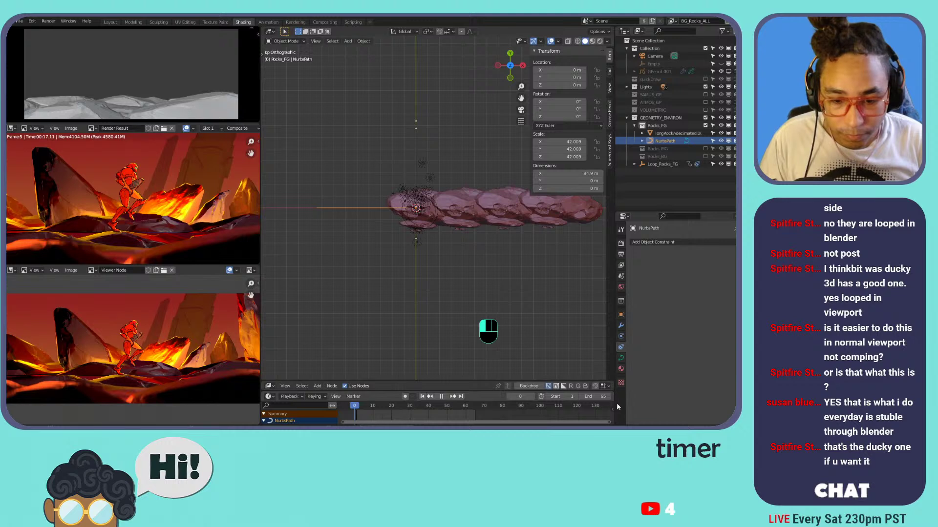
pyautogui.click(357, 409)
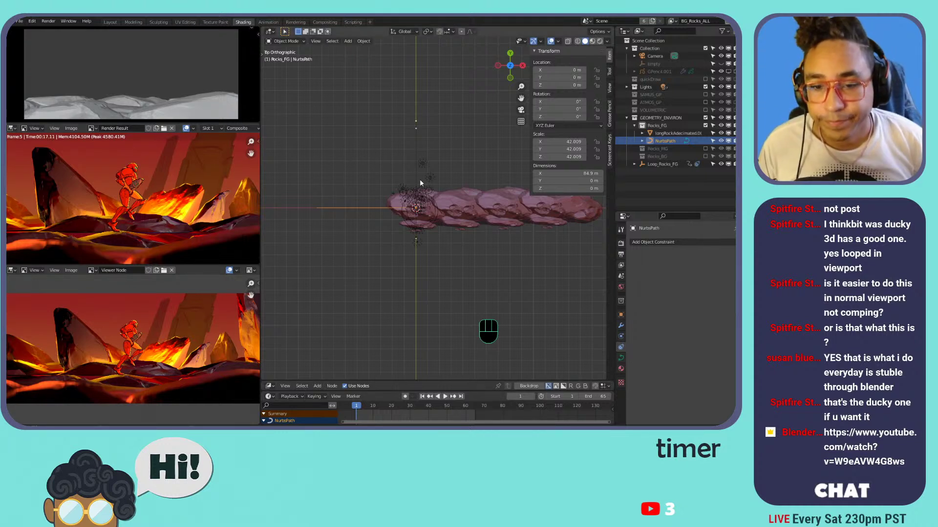
pyautogui.moveTo(436, 223)
pyautogui.keyDown('shift'); pyautogui.mouseDown(button='middle')
pyautogui.moveTo(427, 204)
pyautogui.moveTo(426, 222)
pyautogui.mouseUp(button='middle'); pyautogui.keyUp('shift')
pyautogui.moveTo(426, 221); pyautogui.dragTo(426, 142, button='middle')
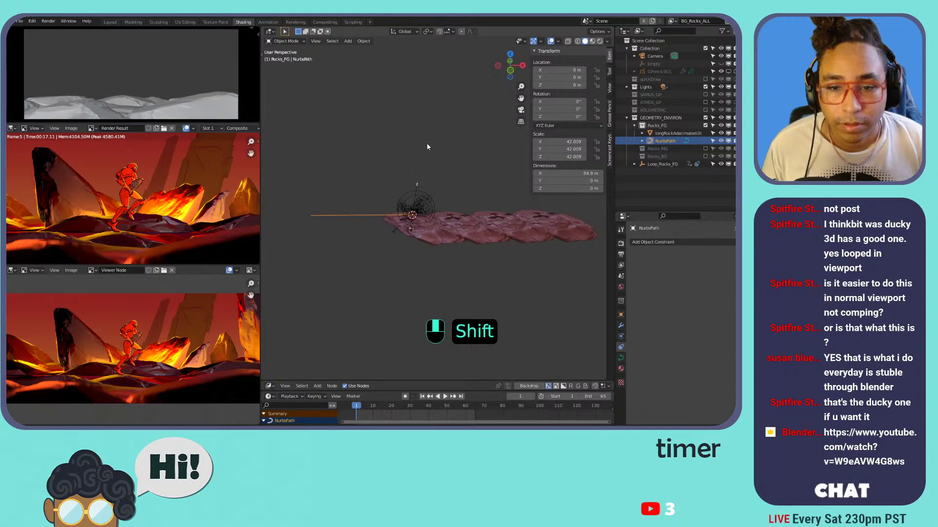
pyautogui.scroll(4, 414, 189)
pyautogui.scroll(-2, 414, 189)
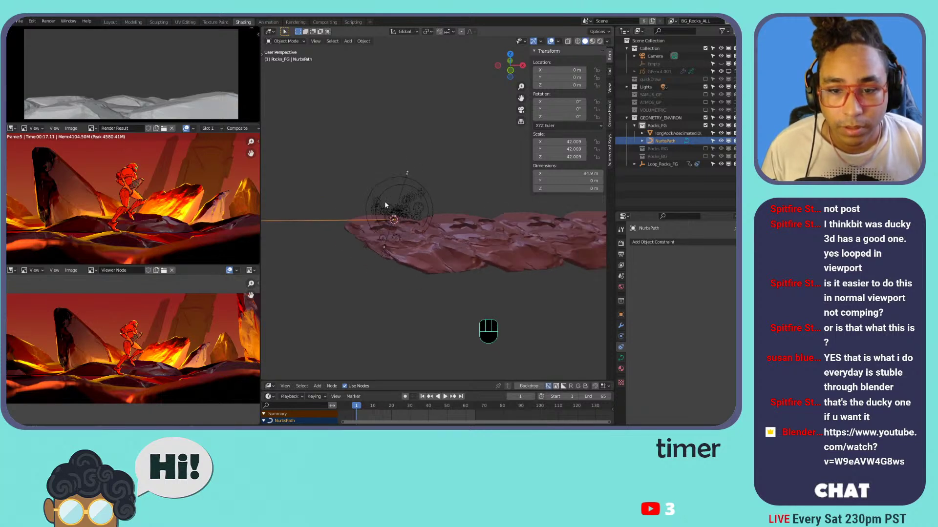
# - Remove the Follow Path constraint from Loop_Rocks_FG and delete NurbsPath
pyautogui.click(651, 166)
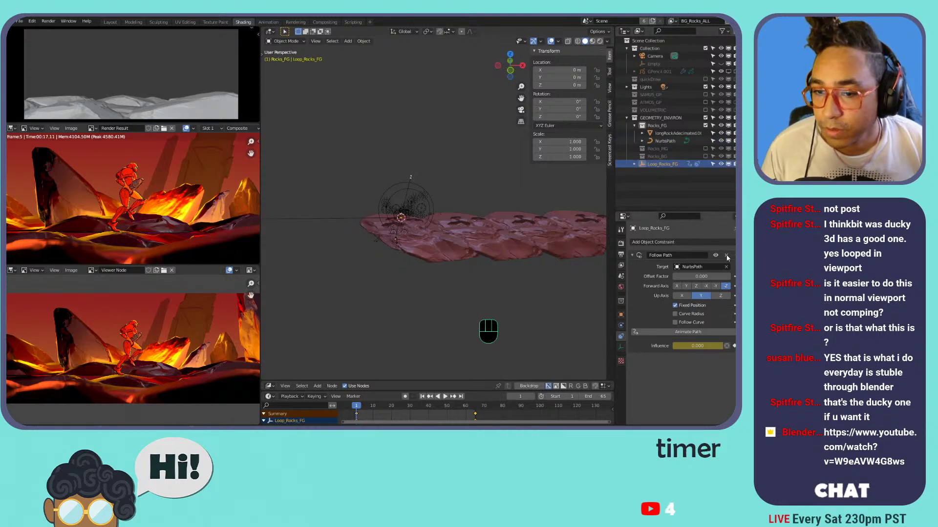
pyautogui.click(727, 256)
pyautogui.click(350, 217)
pyautogui.press('x')
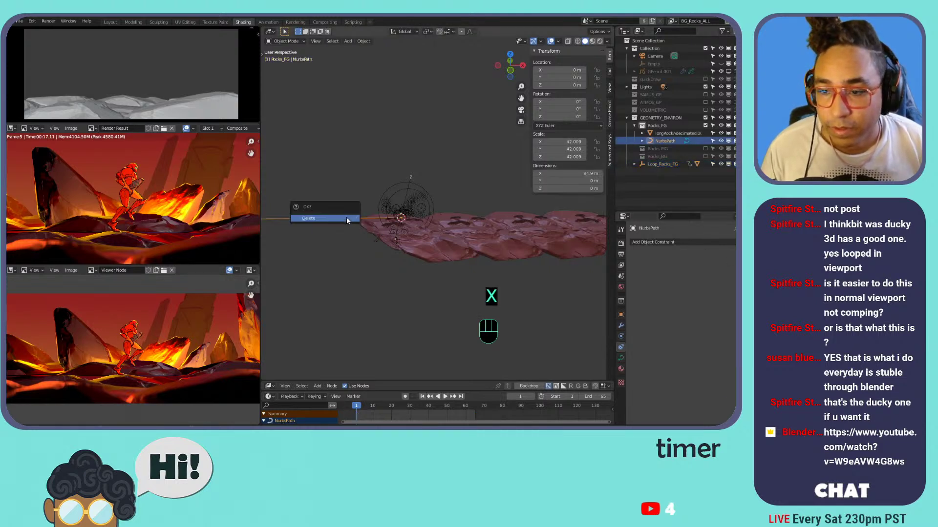
pyautogui.click(346, 218)
# - Try shifting Loop_Rocks_FG along its X location and undo the shift
pyautogui.click(662, 156)
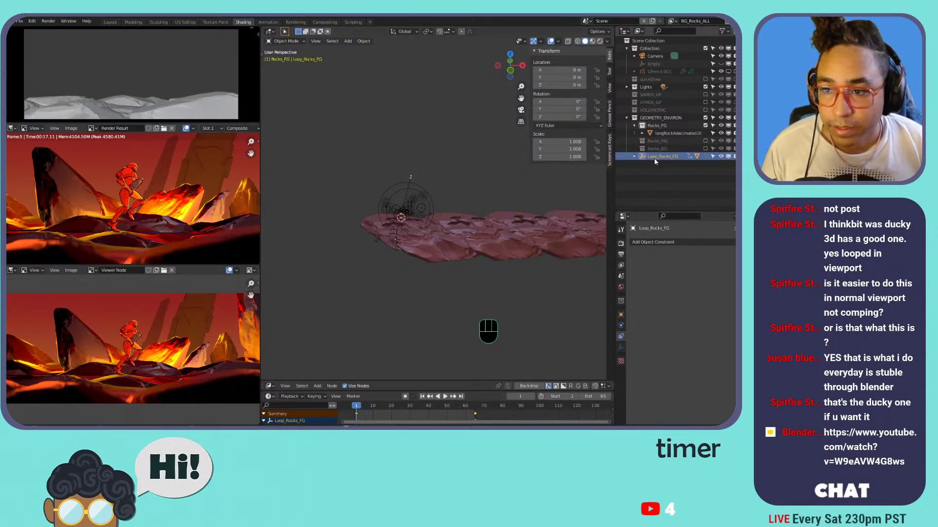
pyautogui.moveTo(566, 77); pyautogui.dragTo(542, 69)
pyautogui.hotkey('ctrl', 'z')
pyautogui.hotkey('ctrl', 'z')
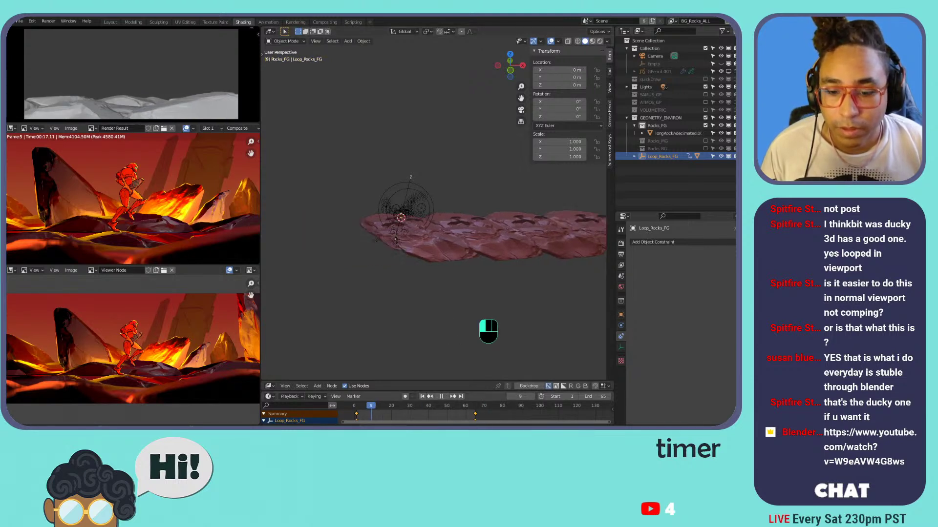
# - Delete Loop_Rocks_FG's old keyframes at frames 1 and 65 from the timeline
pyautogui.moveTo(428, 406); pyautogui.dragTo(419, 416)
pyautogui.moveTo(363, 415); pyautogui.dragTo(352, 416)
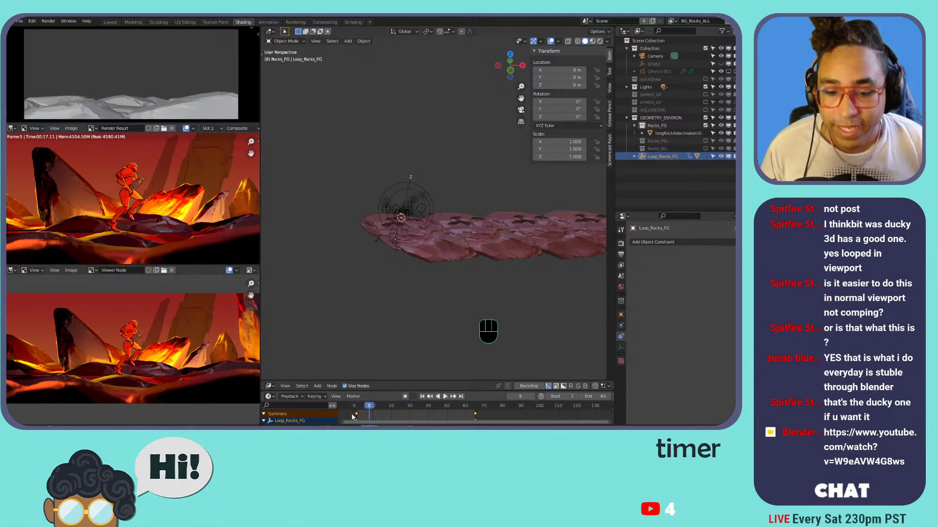
pyautogui.press('x')
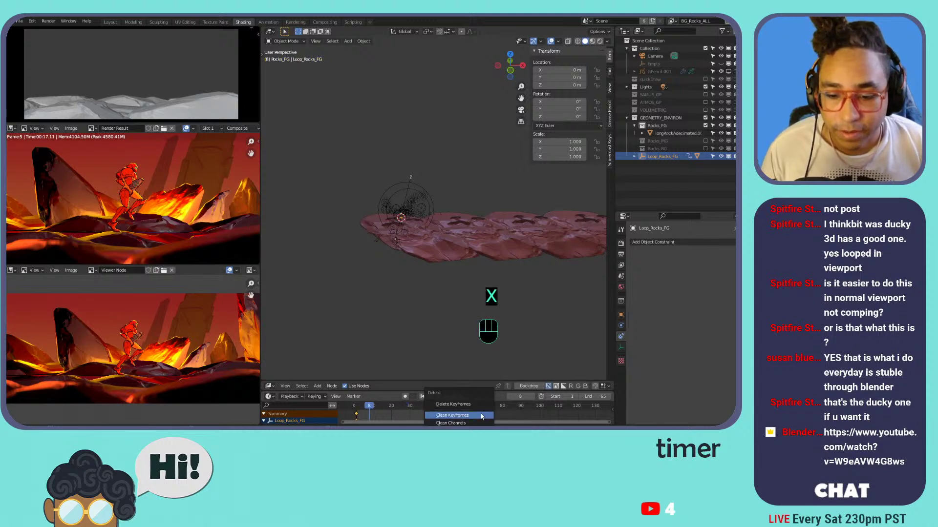
pyautogui.click(481, 415)
pyautogui.press('x')
pyautogui.click(472, 405)
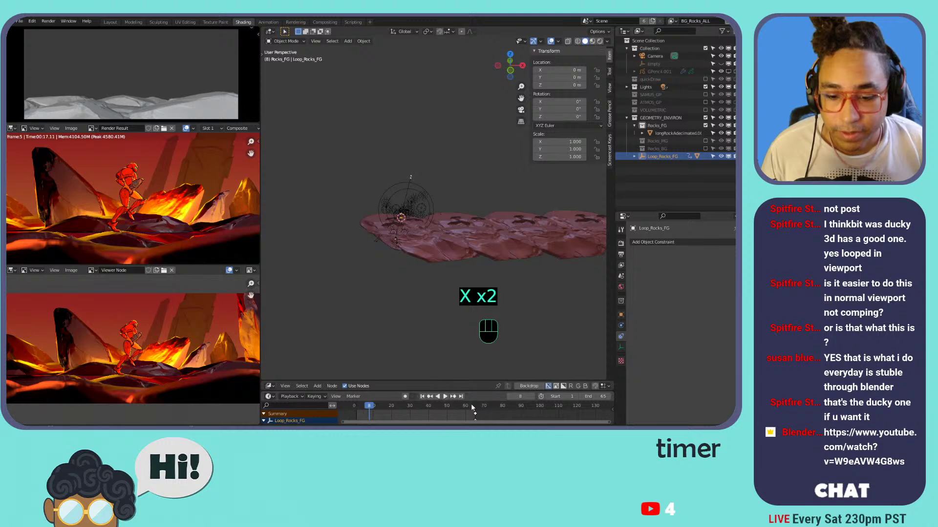
pyautogui.click(475, 417)
pyautogui.press('x')
pyautogui.click(472, 416)
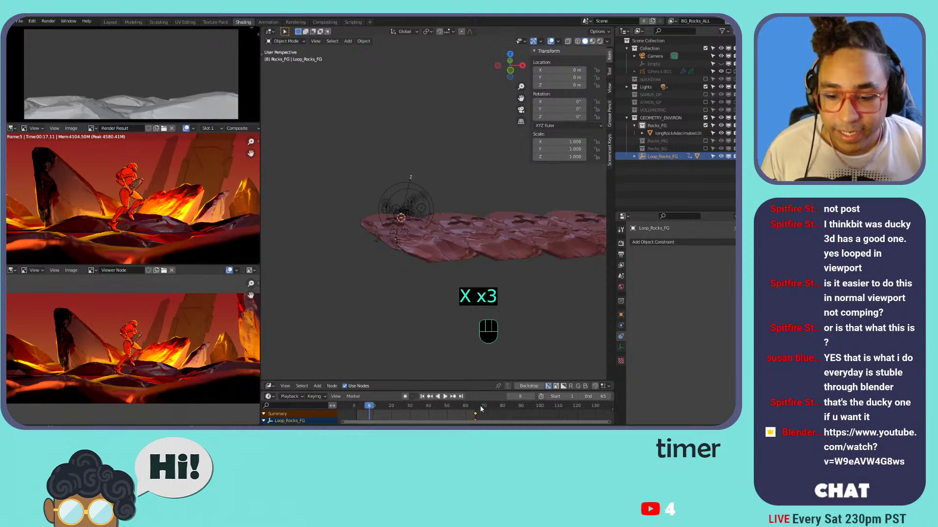
pyautogui.press('x')
pyautogui.click(478, 404)
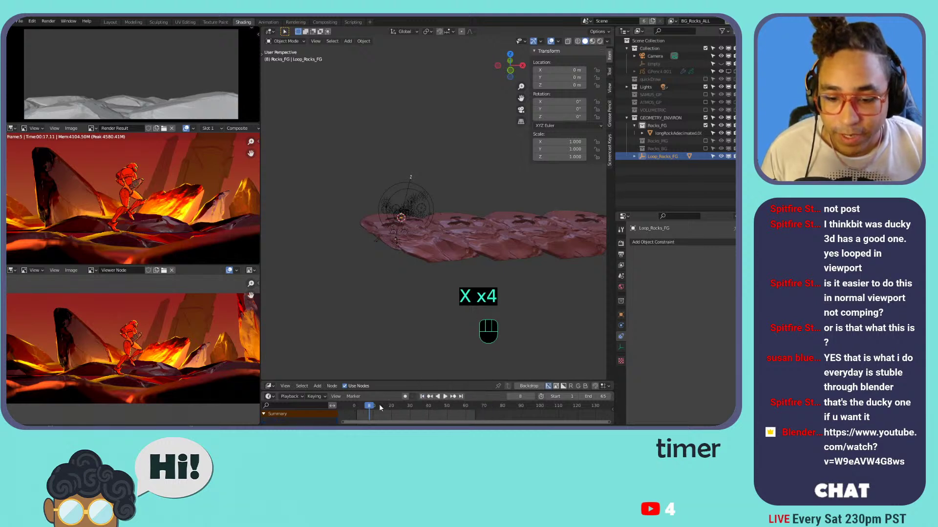
# - Insert a location keyframe for Loop_Rocks_FG at frame 1 and go to the last frame, 65
pyautogui.click(423, 397)
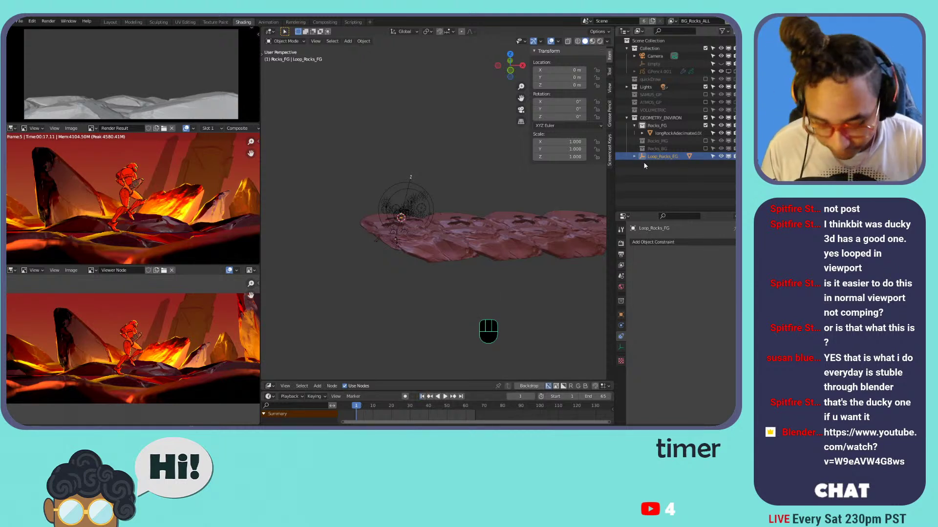
pyautogui.press('i')
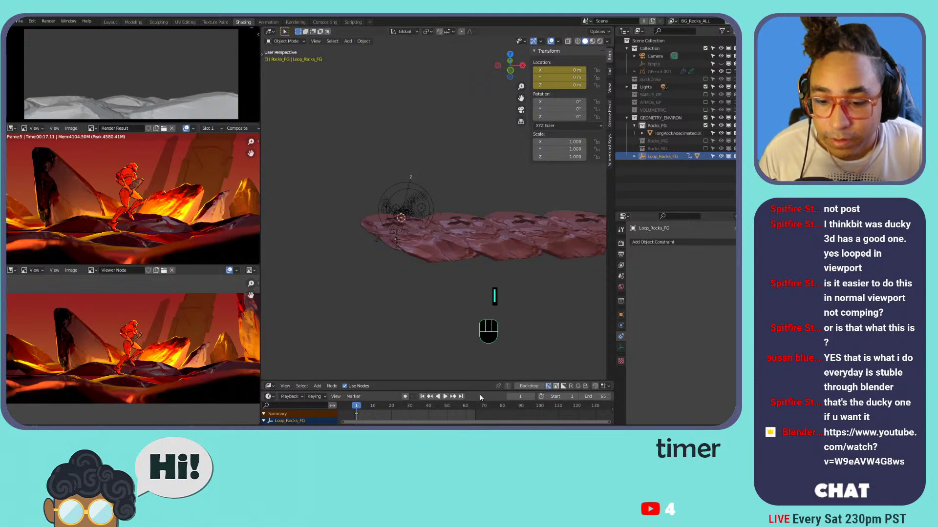
pyautogui.click(462, 397)
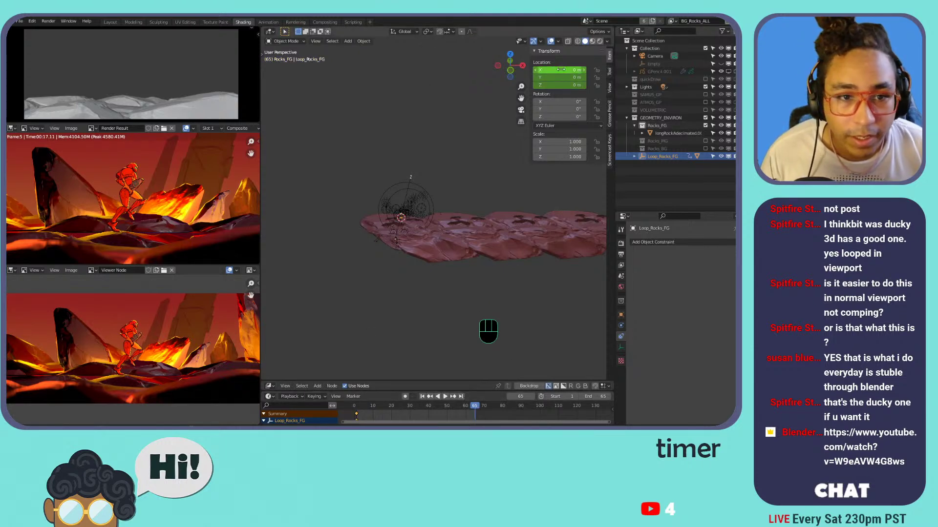
# - Move Loop_Rocks_FG to about -36.92 m on X at frame 65 and insert a location keyframe
pyautogui.moveTo(561, 69); pyautogui.dragTo(534, 69)
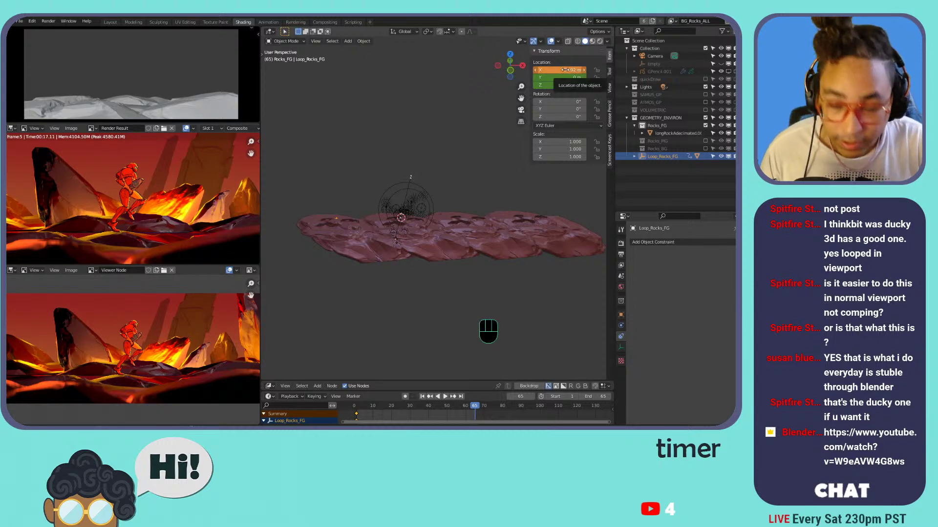
pyautogui.press('i')
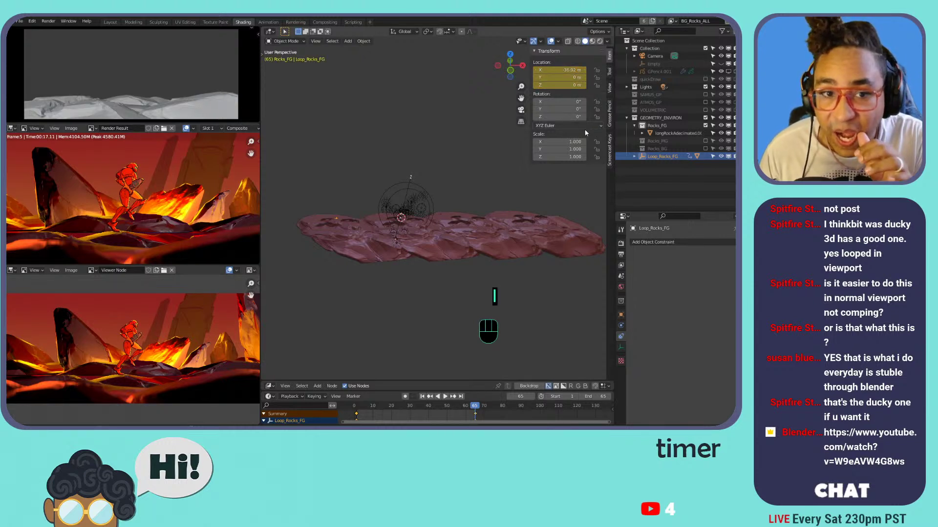
# - Copy longRockAdecimated.001's X dimension, enter it as a negative X location (-37.1081 m) for Loop_Rocks_FG at frame 65, and keyframe the location
pyautogui.click(680, 133)
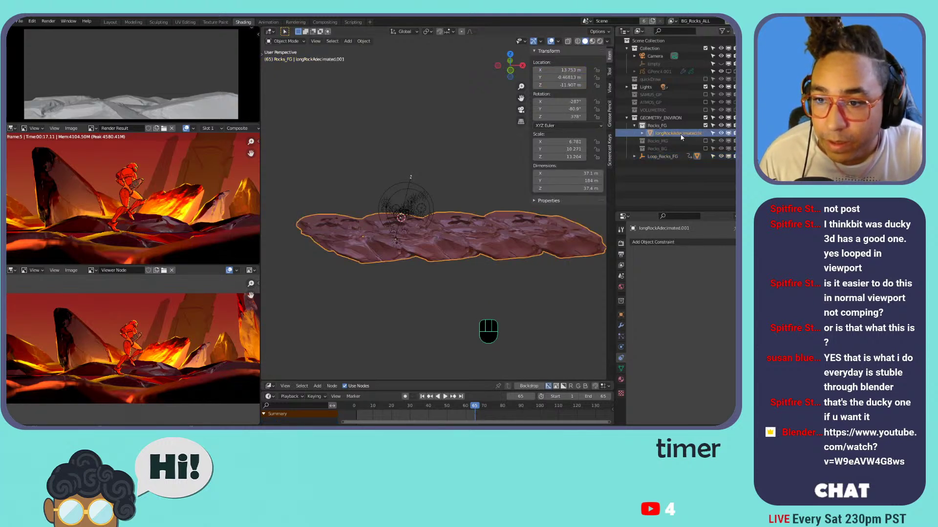
pyautogui.click(576, 173)
pyautogui.hotkey('ctrl', 'c')
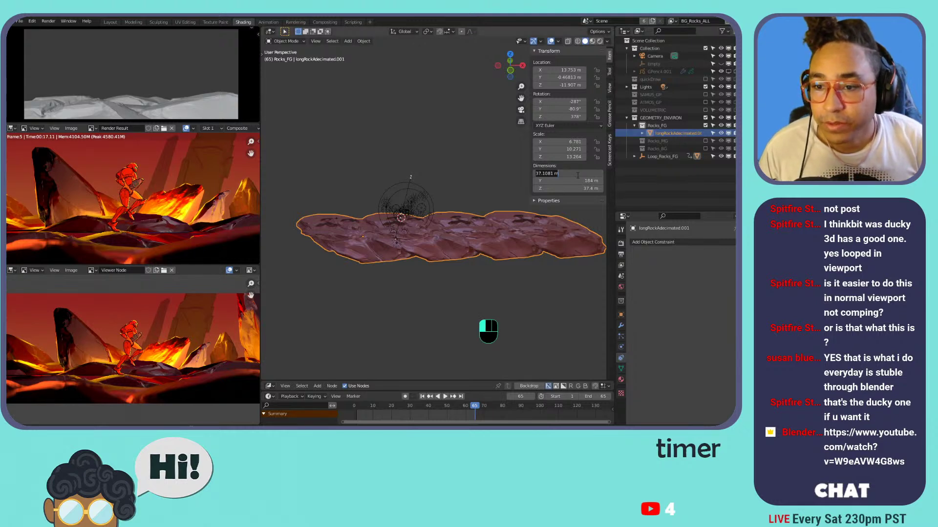
pyautogui.click(662, 156)
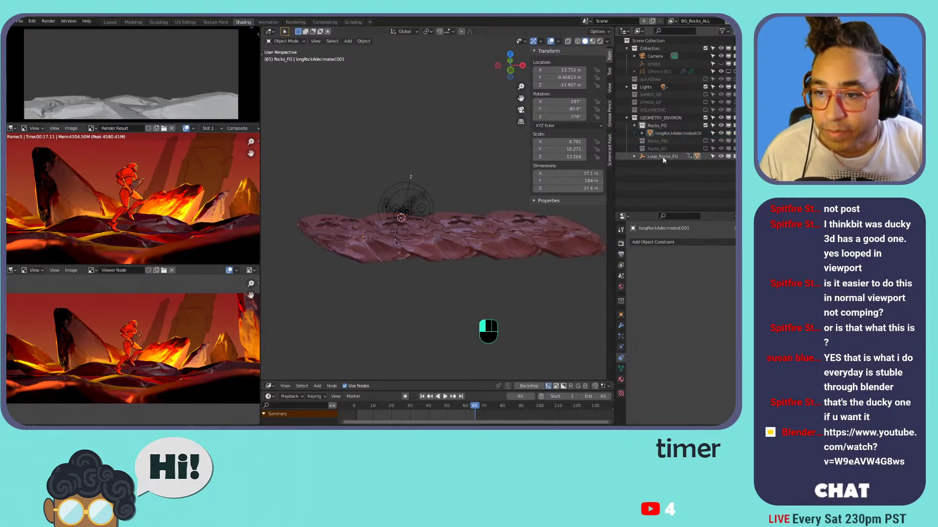
pyautogui.click(557, 70)
pyautogui.write('-')
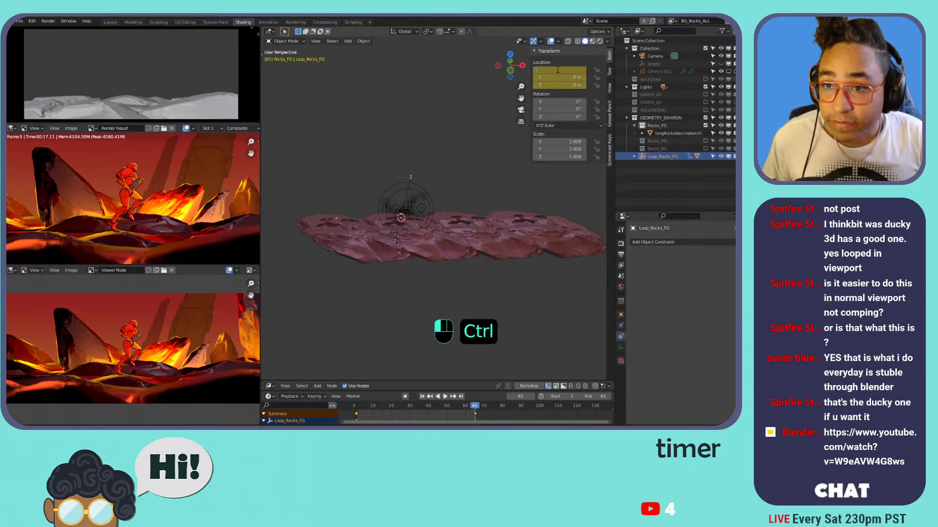
pyautogui.hotkey('ctrl', 'v')
pyautogui.press('Return')
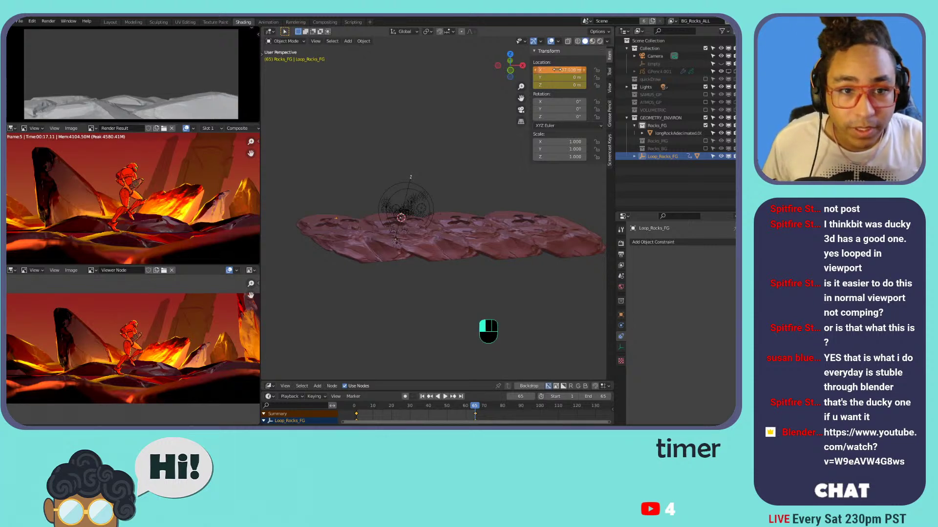
pyautogui.press('i')
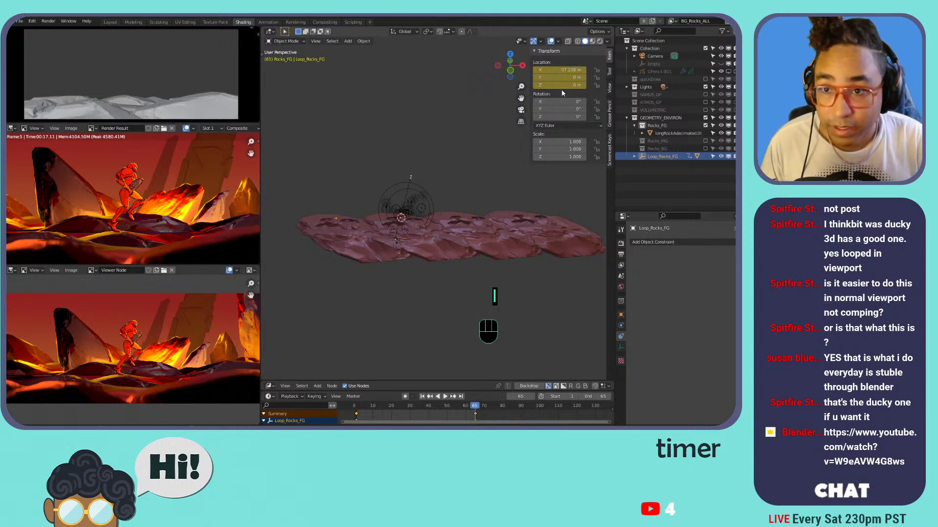
# - Play and scrub through the animation between frames 1 and 65 to check how the foreground rocks move
pyautogui.click(444, 397)
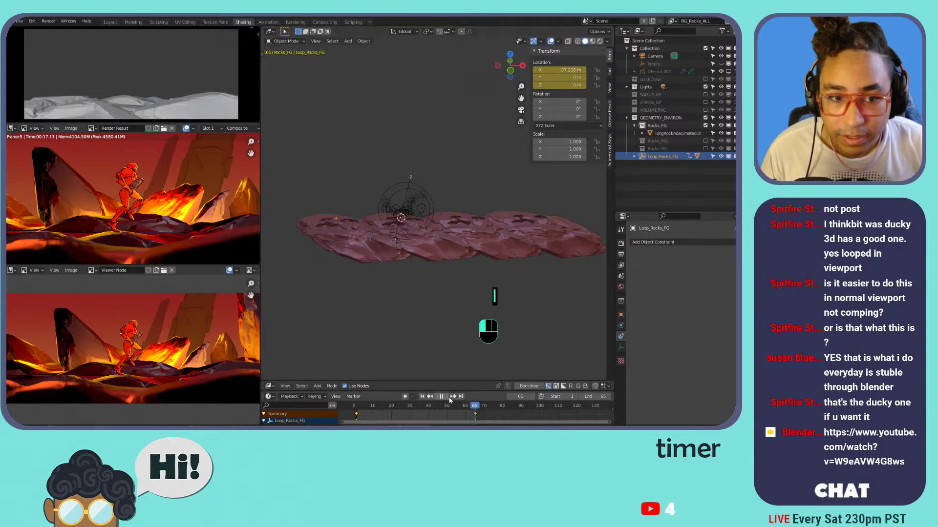
pyautogui.press('space')
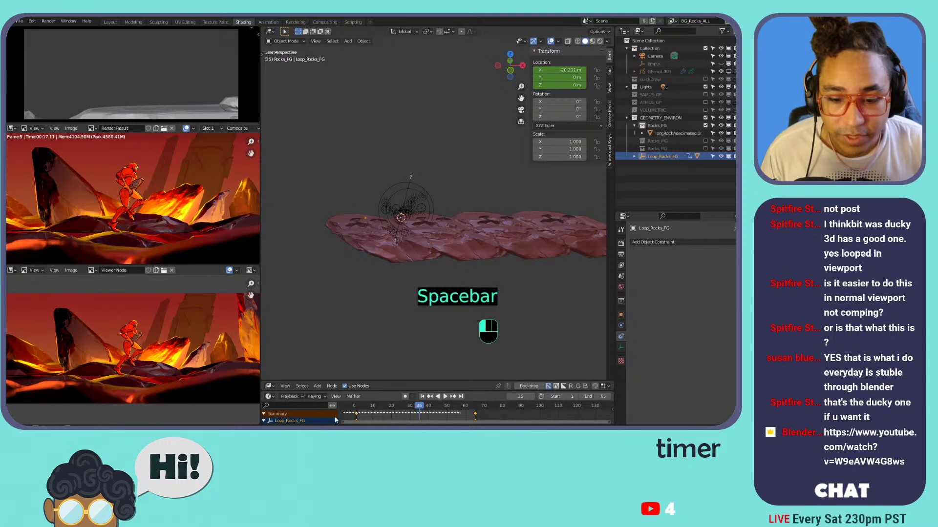
pyautogui.moveTo(495, 407)
pyautogui.mouseDown()
pyautogui.moveTo(589, 413)
pyautogui.moveTo(573, 423)
pyautogui.moveTo(503, 395)
pyautogui.mouseUp()
pyautogui.press('space')
pyautogui.press('space')
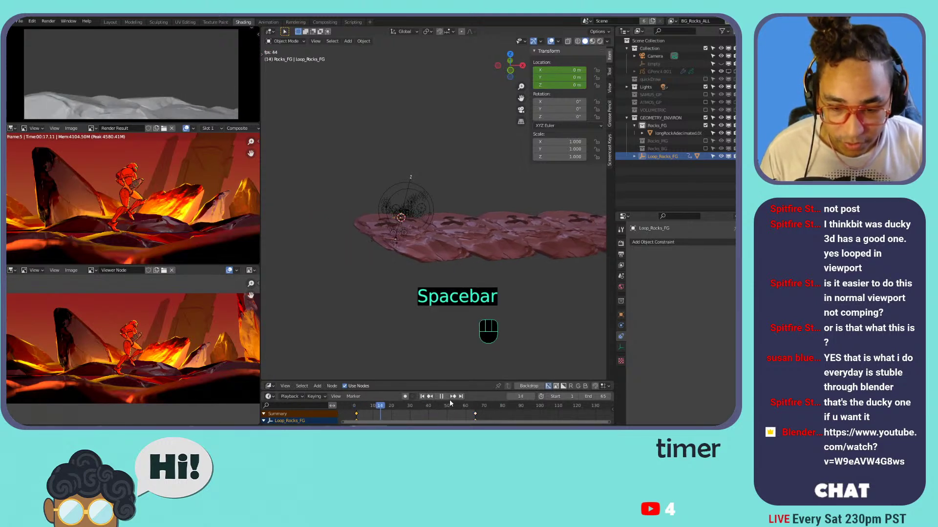
pyautogui.click(442, 398)
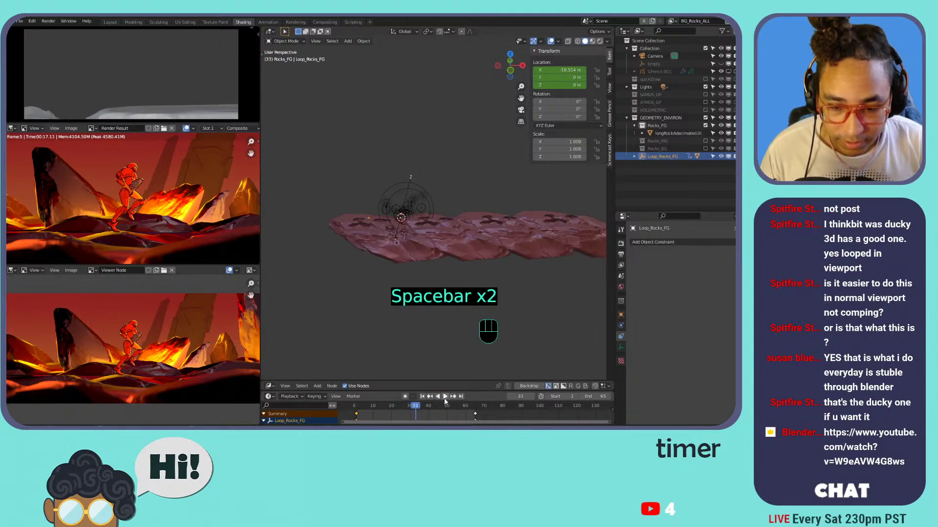
pyautogui.moveTo(442, 406); pyautogui.dragTo(375, 406)
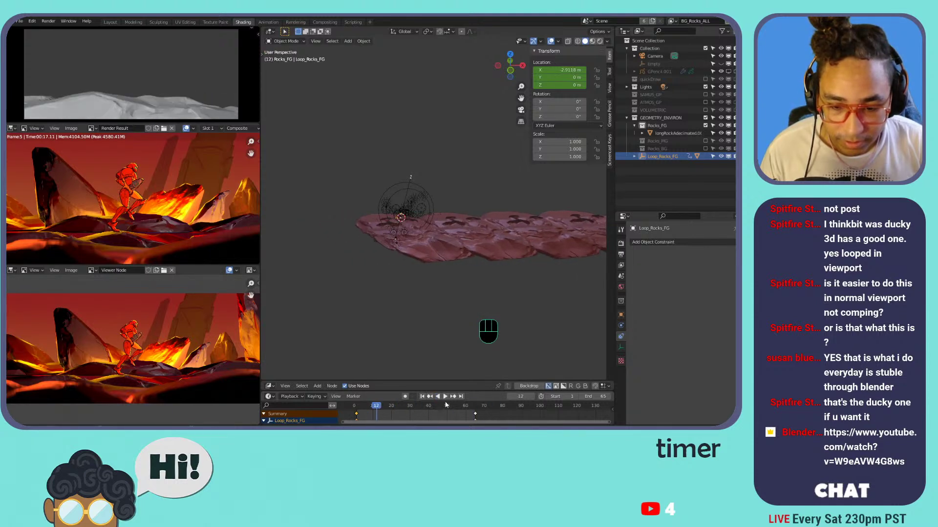
pyautogui.moveTo(455, 404); pyautogui.dragTo(482, 391)
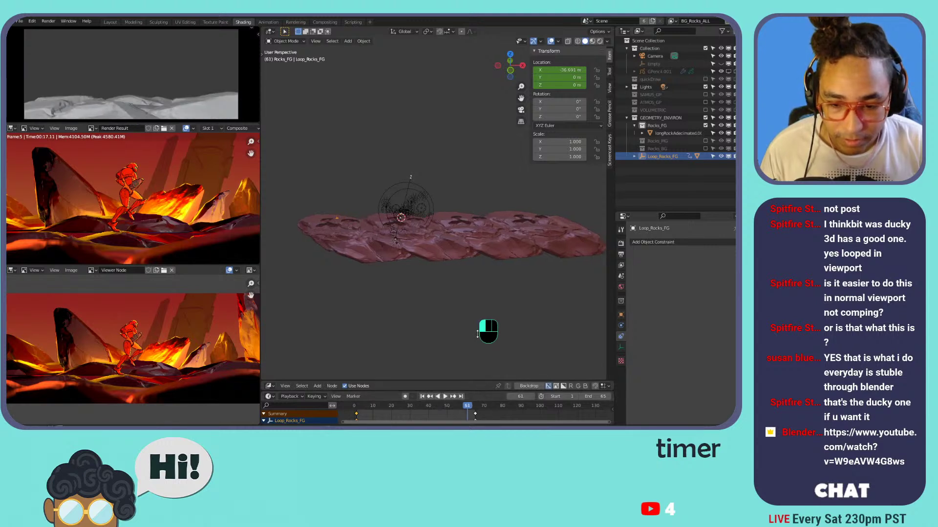
# - Enlarge the timeline area, try deleting all of Loop_Rocks_FG's keyframes, and undo the deletion
pyautogui.moveTo(477, 334); pyautogui.dragTo(477, 289)
pyautogui.moveTo(483, 392); pyautogui.dragTo(483, 335)
pyautogui.press('a')
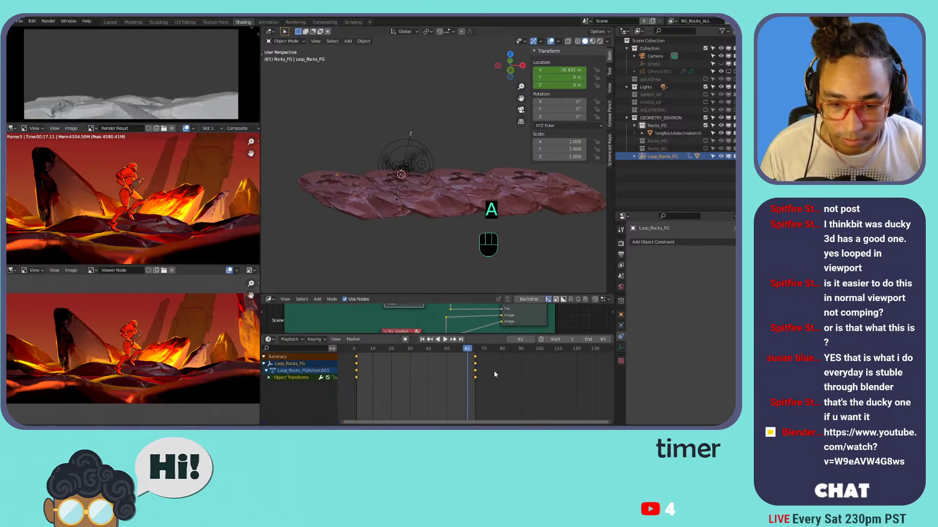
pyautogui.press('x')
pyautogui.click(494, 371)
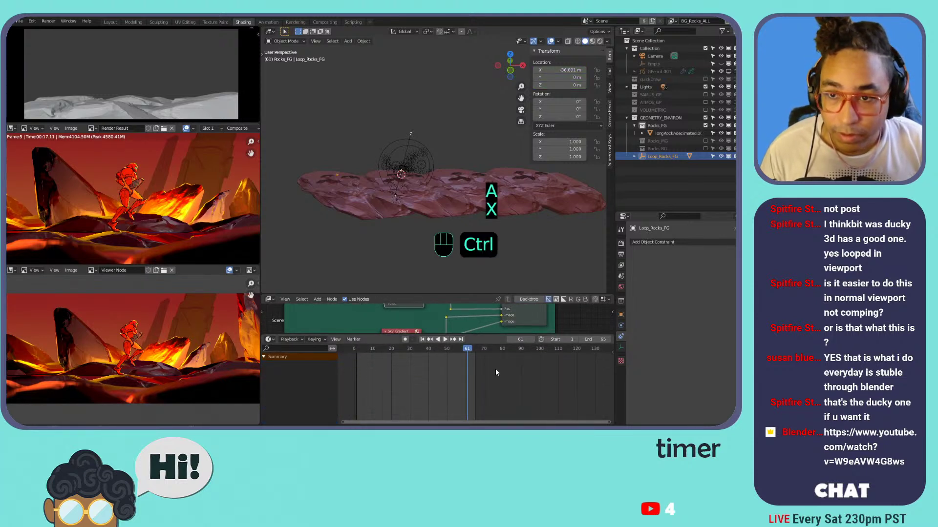
pyautogui.hotkey('ctrl', 'z')
# - Switch repeatedly between first frame 1 and last frame 65 to compare the rocks' positions in the camera view
pyautogui.click(474, 351)
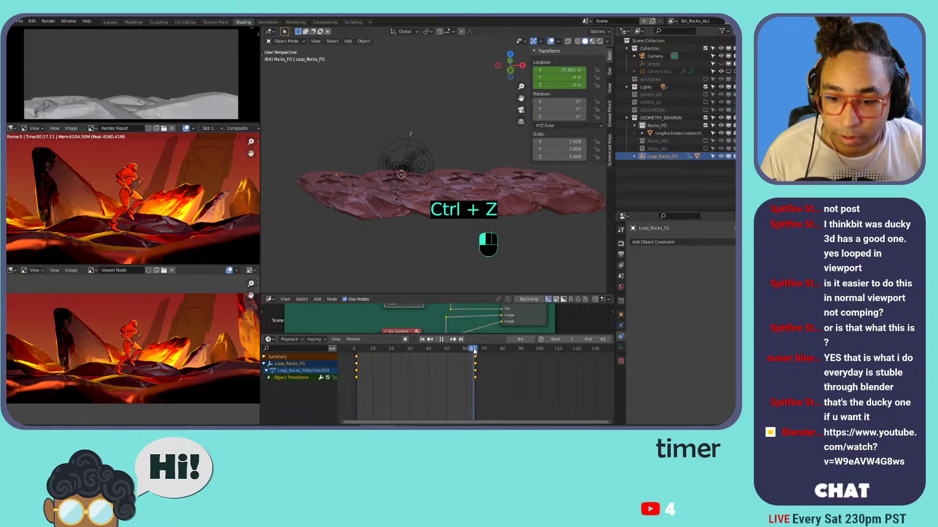
pyautogui.moveTo(474, 350); pyautogui.dragTo(474, 351)
pyautogui.click(424, 340)
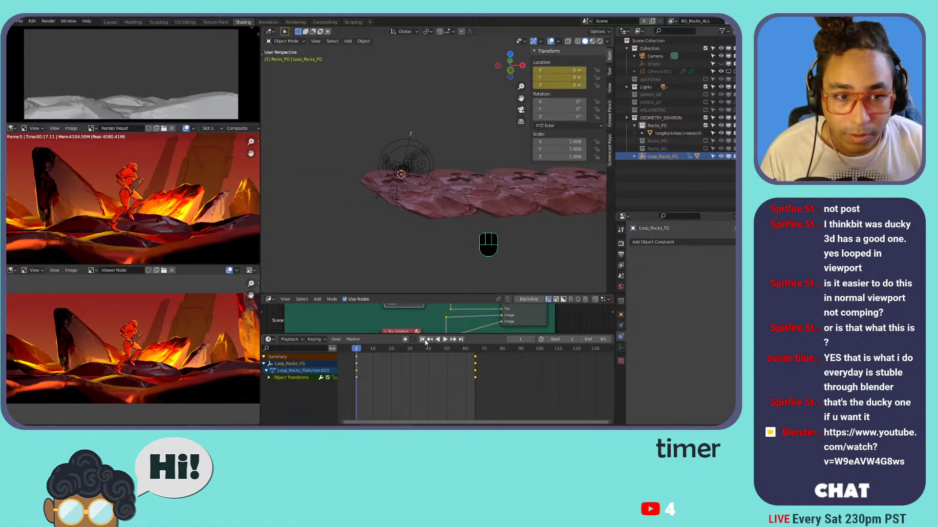
pyautogui.click(462, 339)
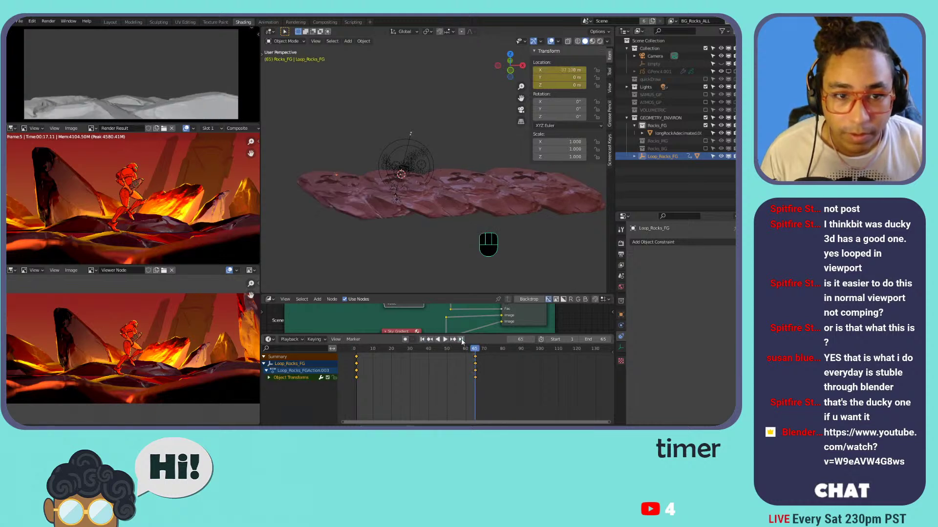
pyautogui.click(432, 340)
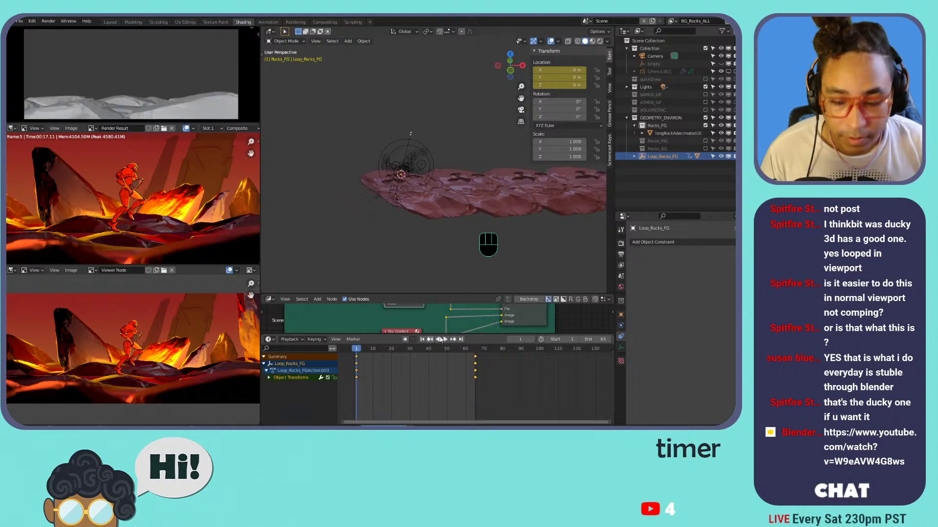
pyautogui.click(462, 340)
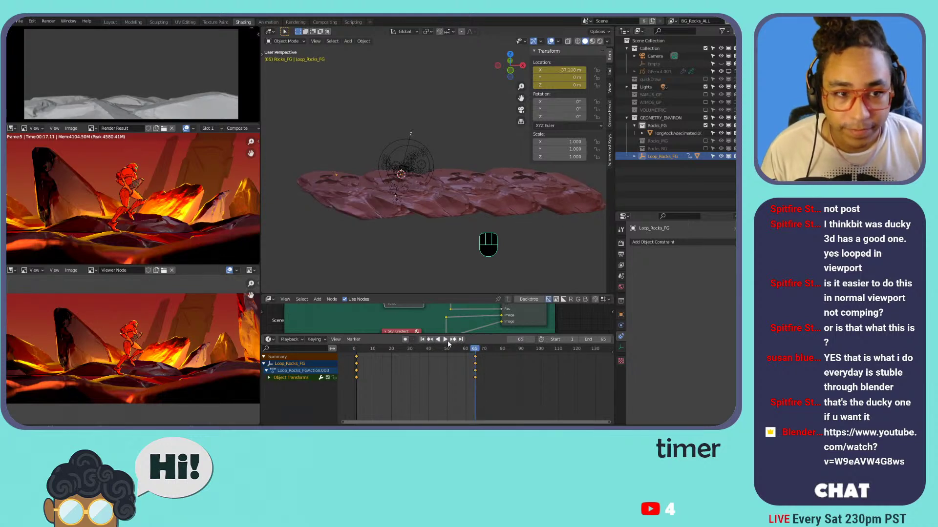
pyautogui.click(424, 342)
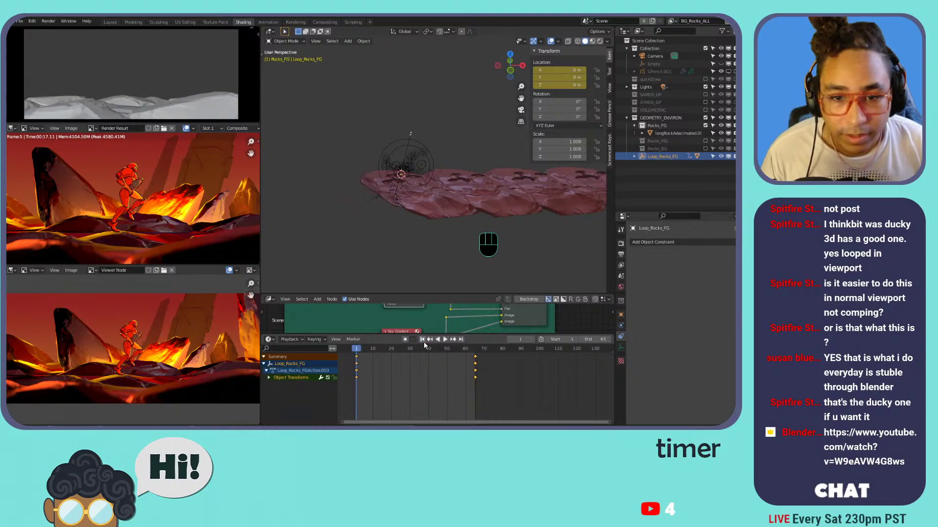
pyautogui.click(461, 340)
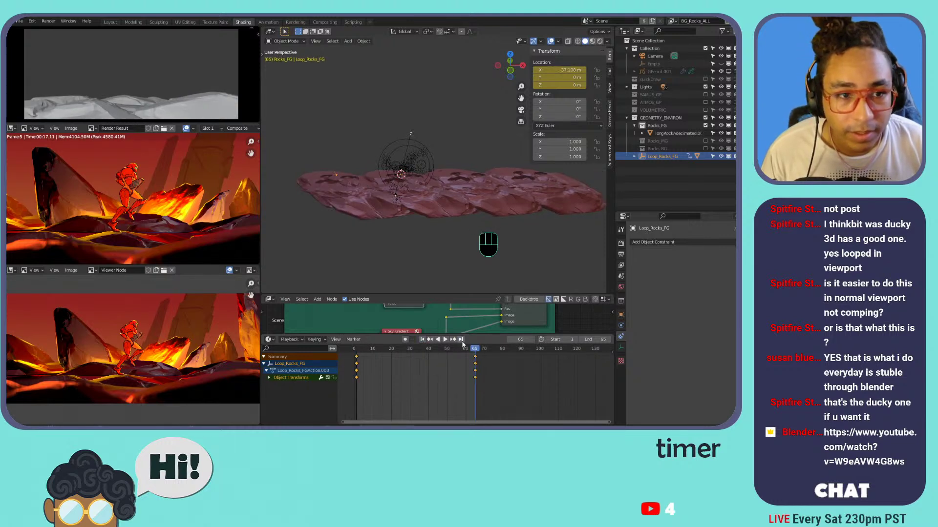
pyautogui.click(423, 342)
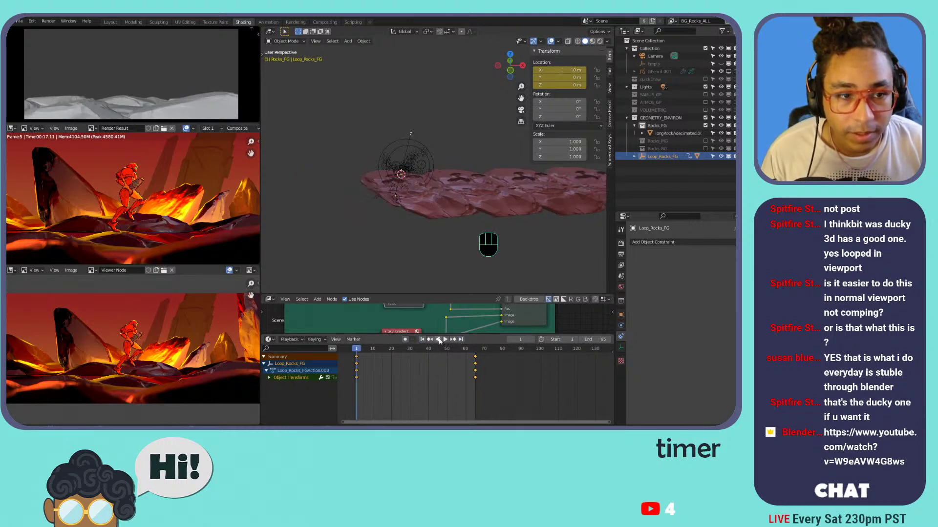
pyautogui.click(462, 340)
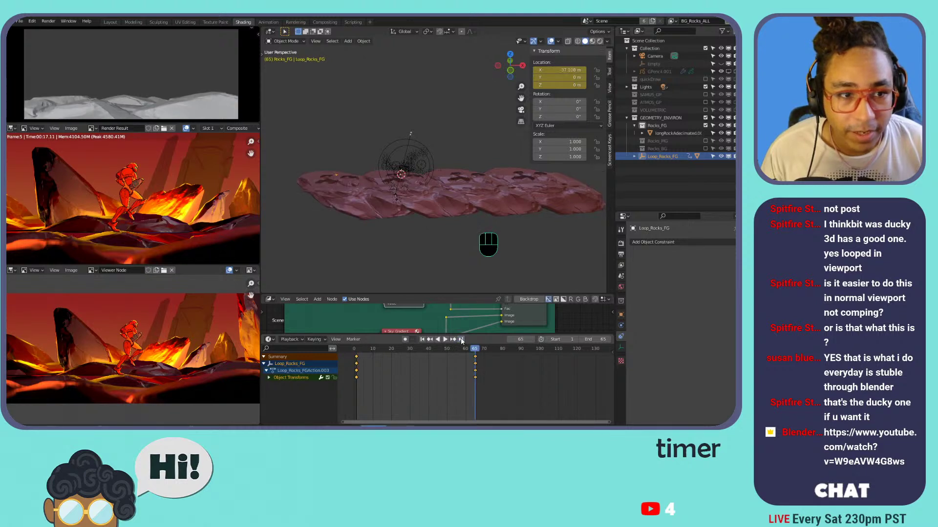
pyautogui.click(424, 341)
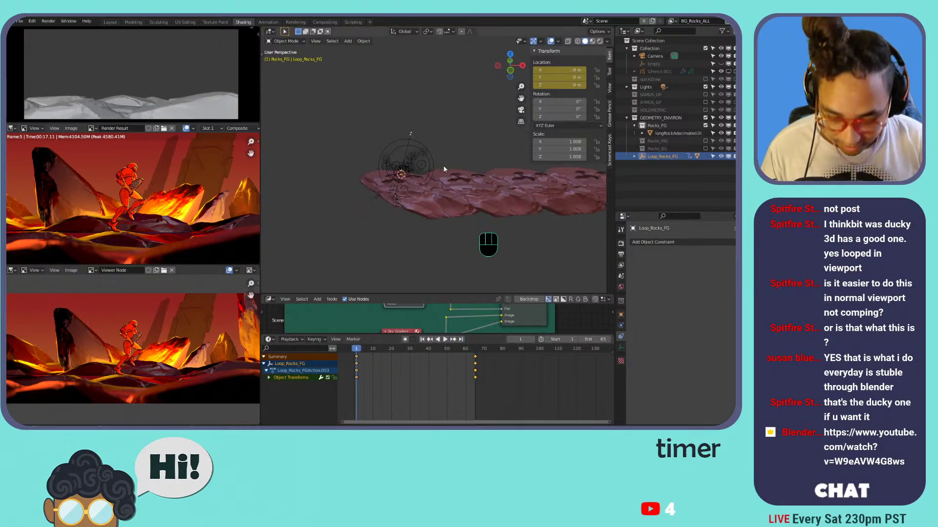
# - In top view, set the Relative Offset Z factor of longRockAdecimated.001's Array modifier to 0.025
pyautogui.press('KP_7')
pyautogui.keyDown('shift'); pyautogui.moveTo(472, 150); pyautogui.dragTo(409, 136, button='middle'); pyautogui.keyUp('shift')
pyautogui.scroll(2, 411, 140)
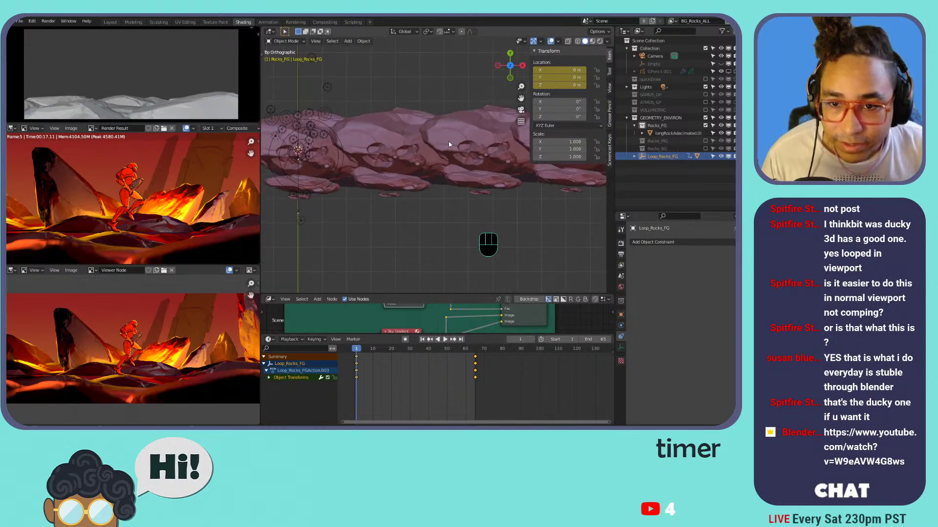
pyautogui.click(674, 133)
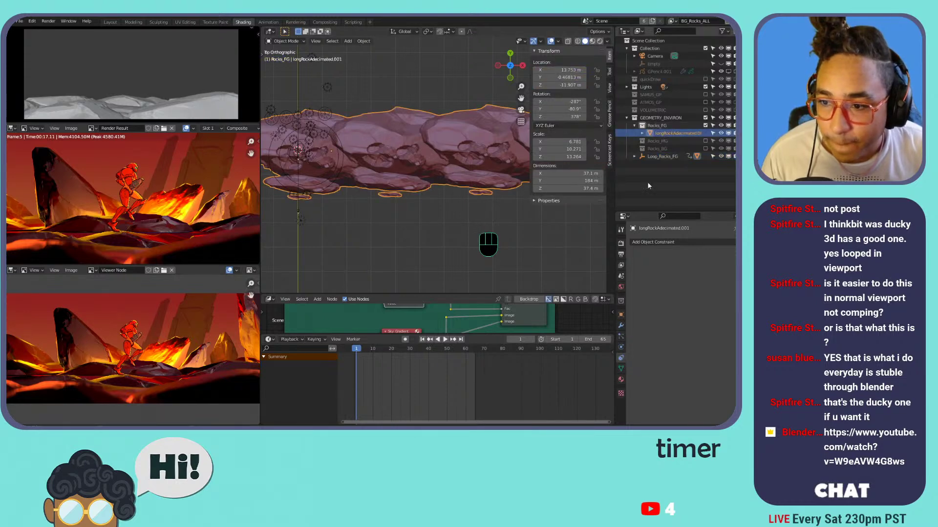
pyautogui.click(621, 325)
pyautogui.scroll(2, 349, 210)
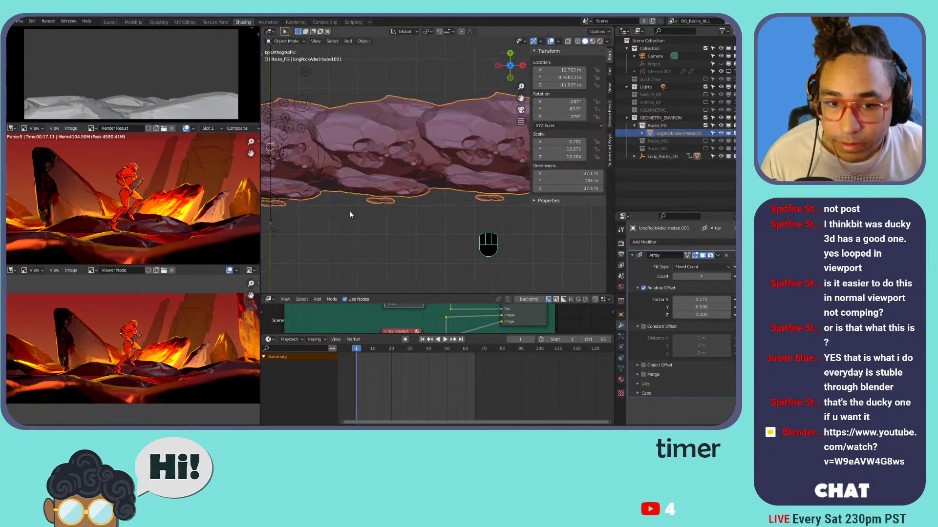
pyautogui.scroll(-2, 327, 222)
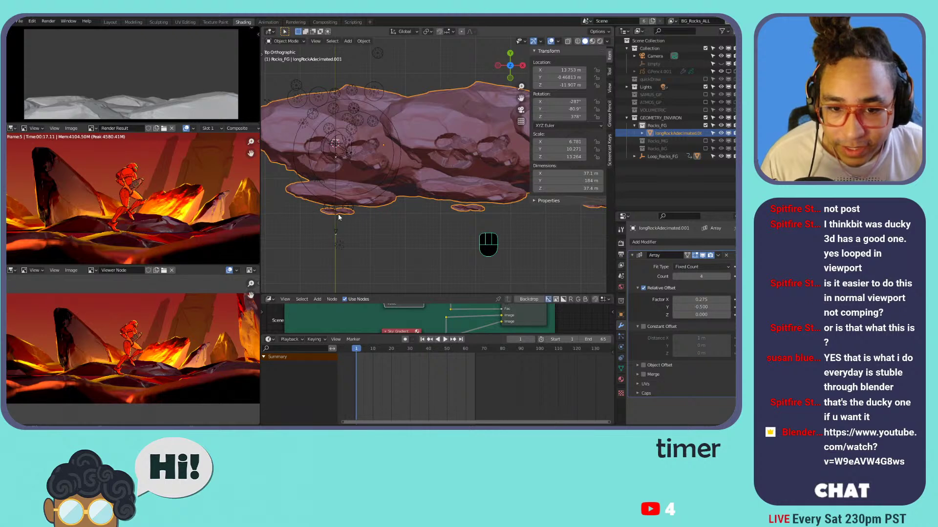
pyautogui.scroll(2, 343, 225)
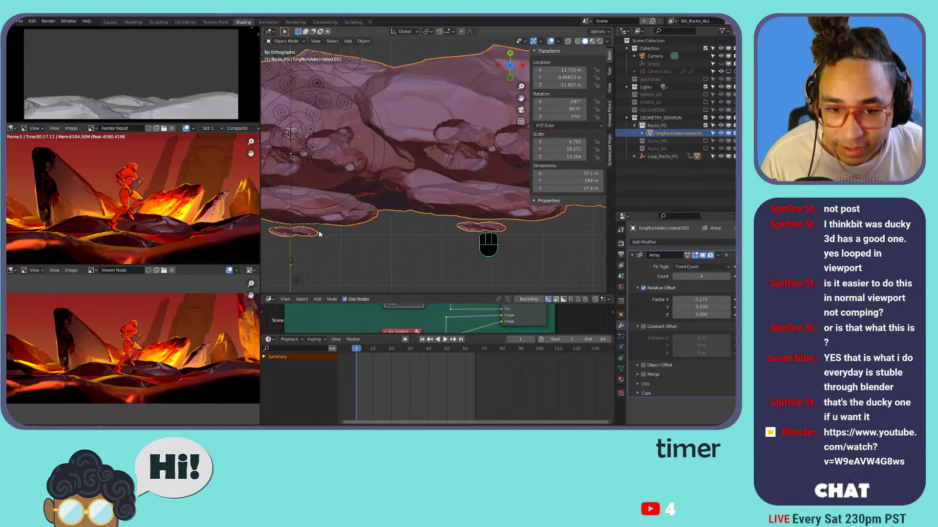
pyautogui.keyDown('shift'); pyautogui.moveTo(421, 251); pyautogui.dragTo(413, 226, button='middle'); pyautogui.keyUp('shift')
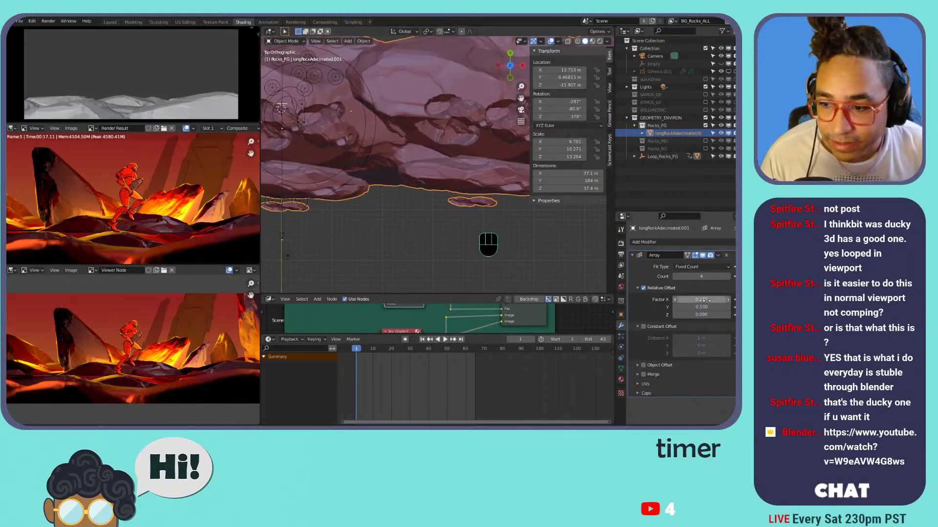
pyautogui.moveTo(701, 314)
pyautogui.keyDown('ctrl'); pyautogui.mouseDown()
pyautogui.moveTo(678, 314)
pyautogui.moveTo(715, 315)
pyautogui.moveTo(703, 314)
pyautogui.mouseUp(); pyautogui.keyUp('ctrl')
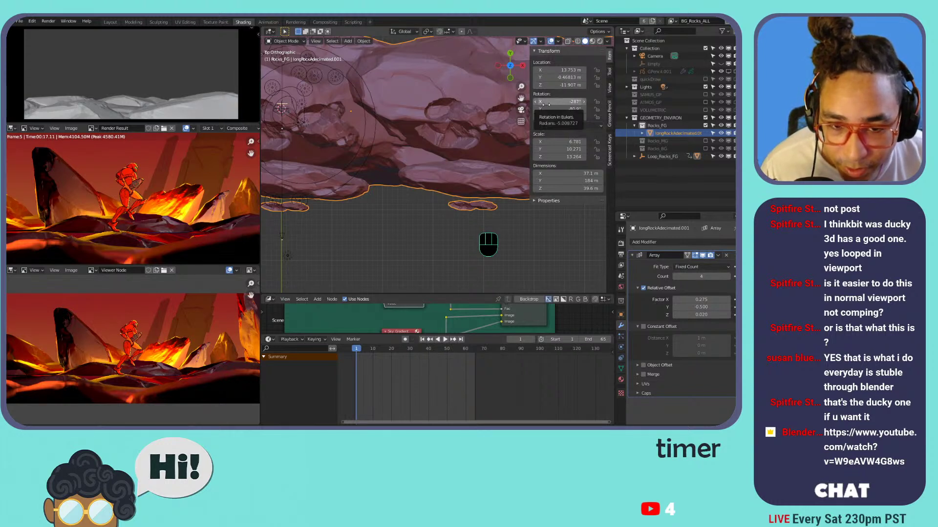
pyautogui.click(711, 316)
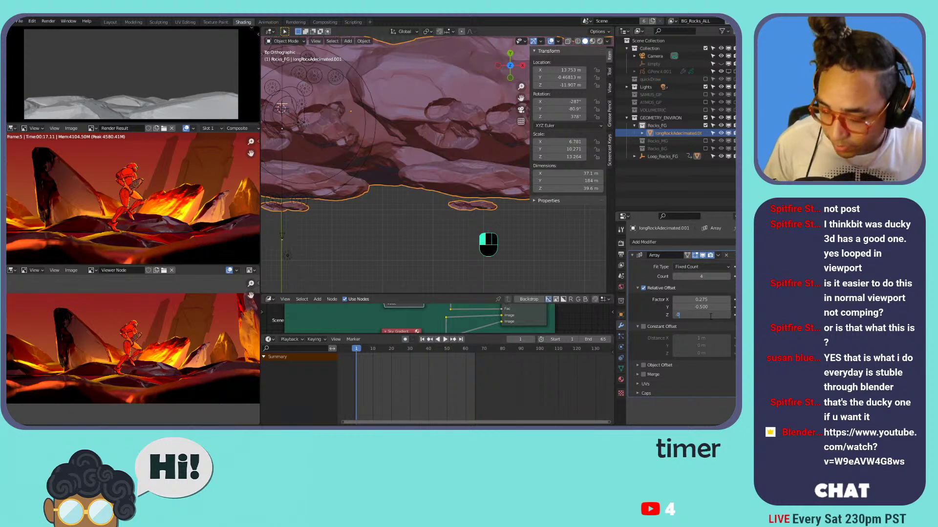
pyautogui.press('Return')
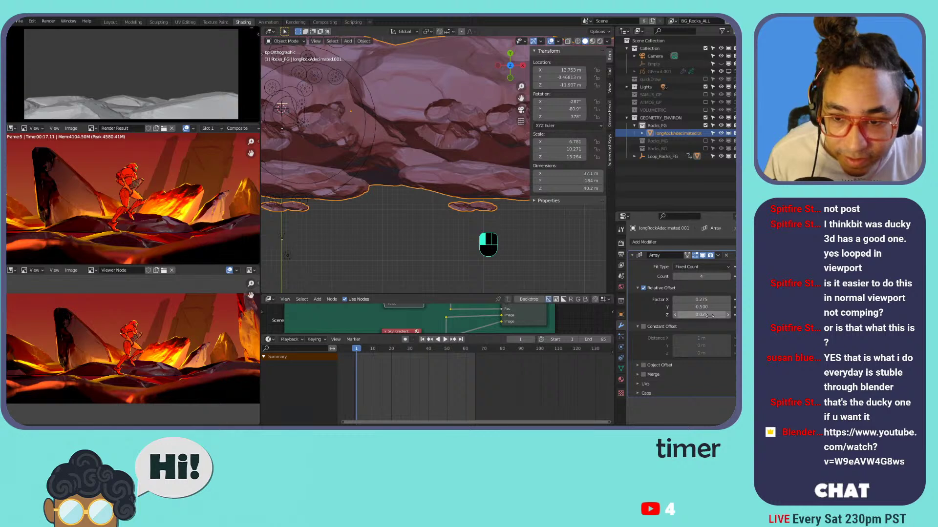
# - Play the animation, select Loop_Rocks_FG and set its keyframe interpolation to Linear
pyautogui.click(444, 339)
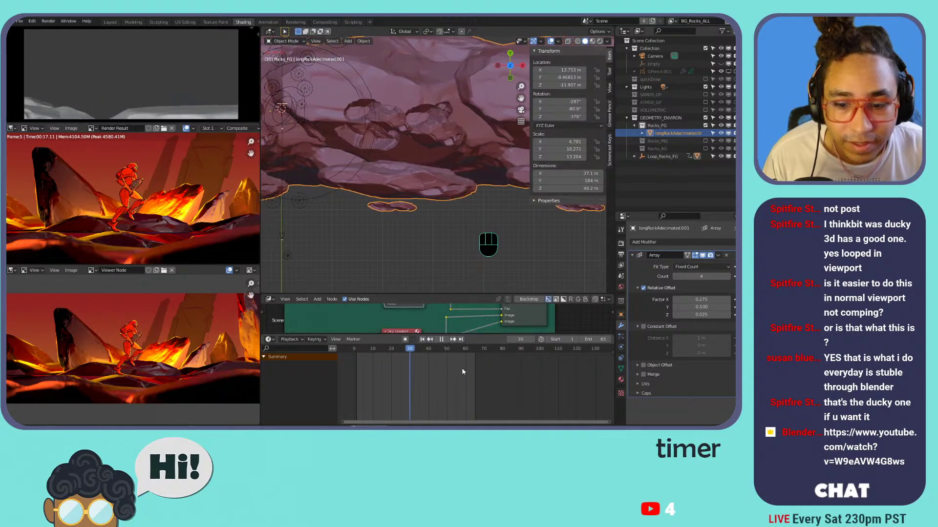
pyautogui.click(659, 156)
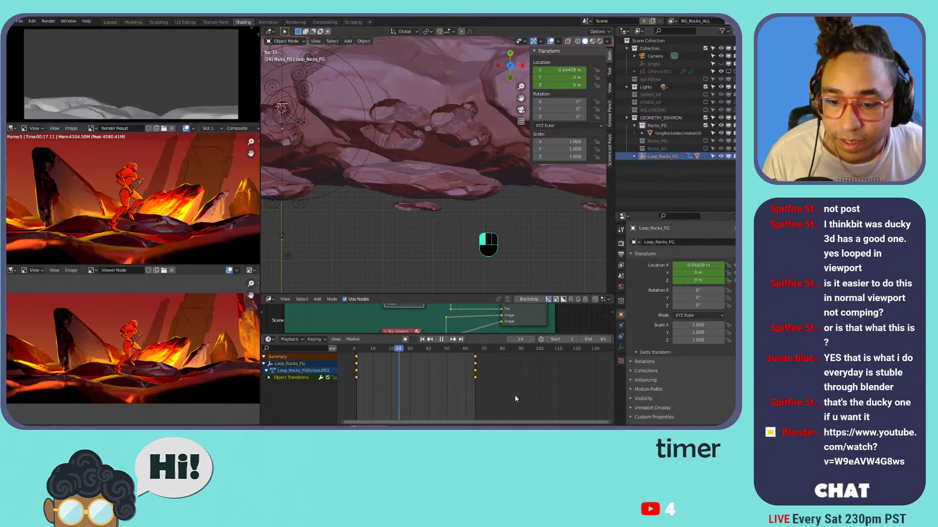
pyautogui.press('t')
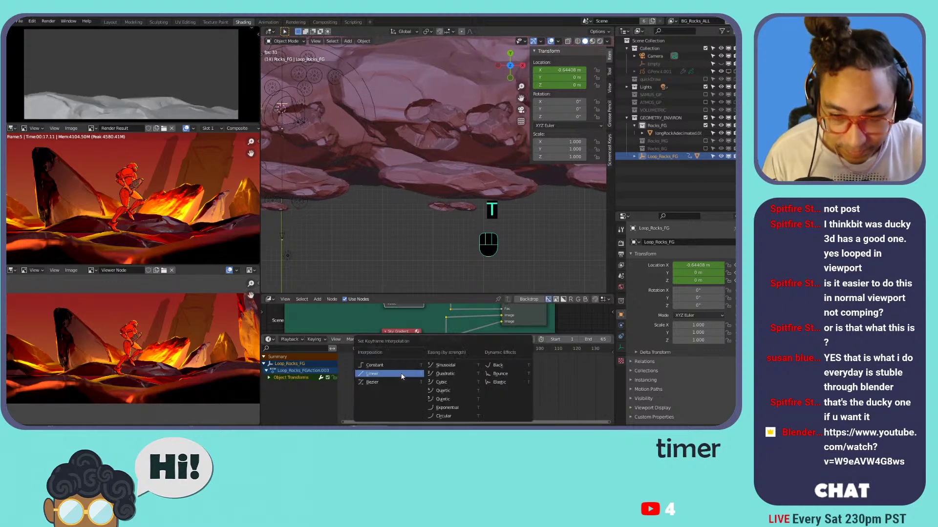
pyautogui.click(400, 373)
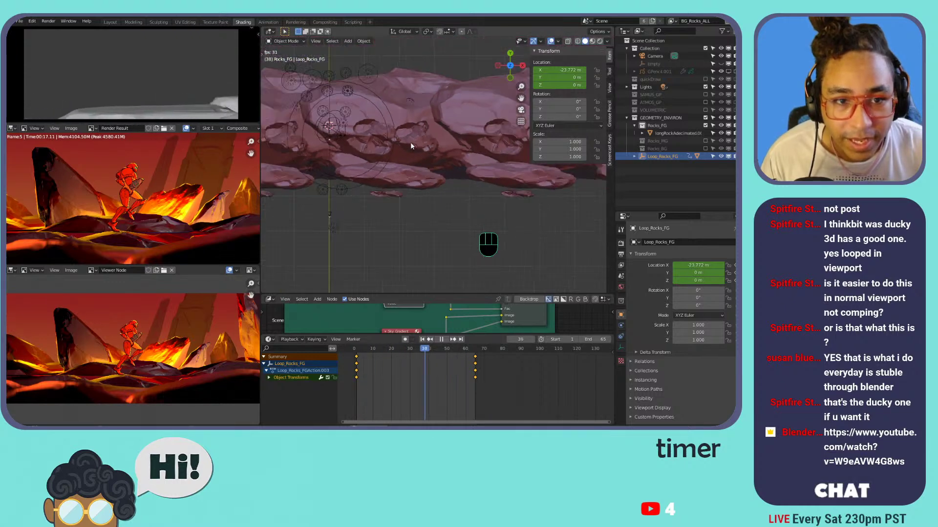
# - Hide the sidebar and preview the playing animation through the camera in Rendered shading
pyautogui.keyDown('shift'); pyautogui.moveTo(413, 133); pyautogui.dragTo(377, 175, button='middle'); pyautogui.keyUp('shift')
pyautogui.press('n')
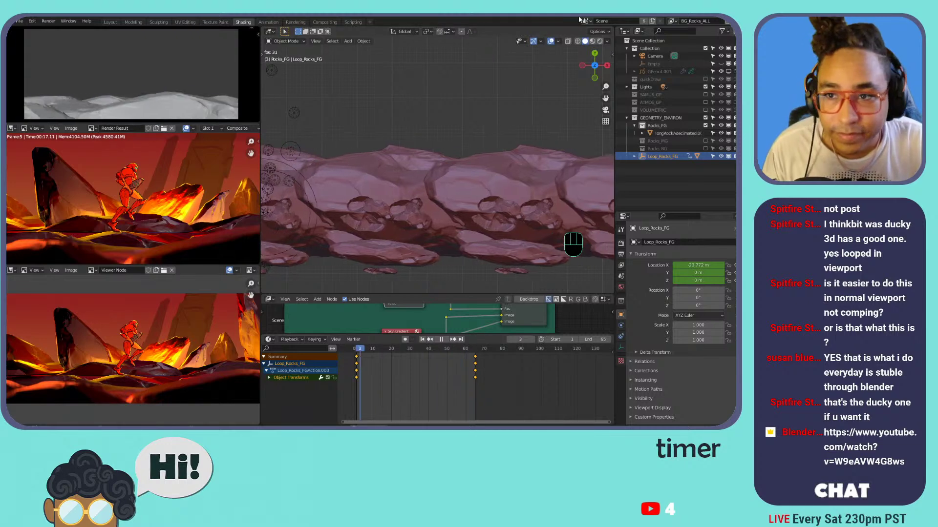
pyautogui.click(599, 41)
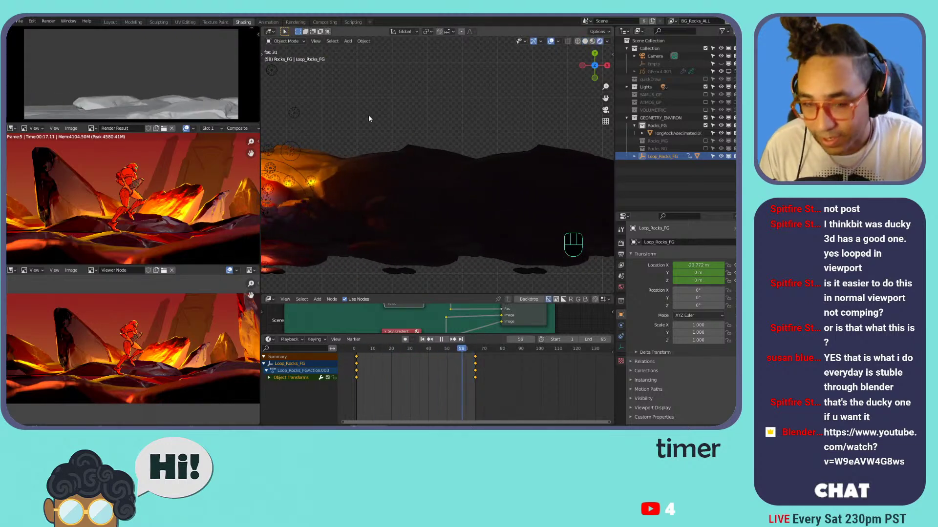
pyautogui.press('KP_0')
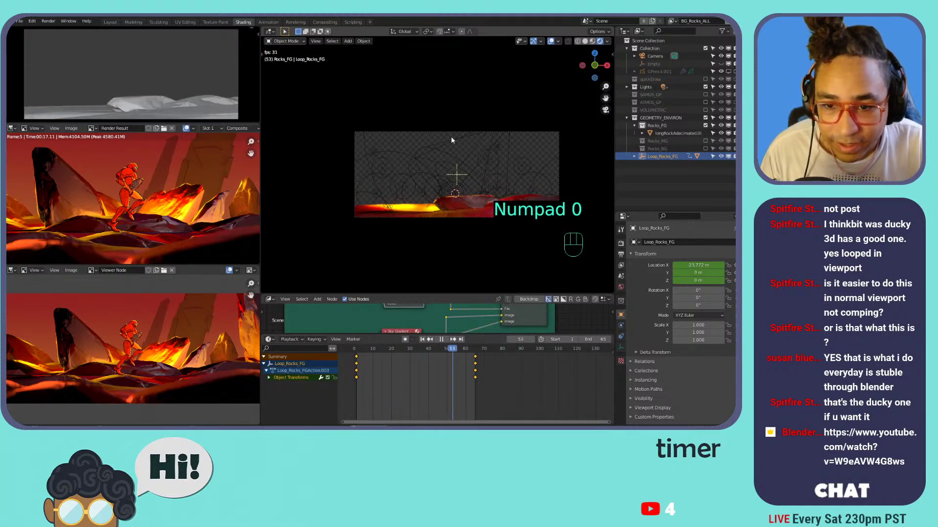
pyautogui.keyDown('shift'); pyautogui.moveTo(438, 131); pyautogui.dragTo(403, 113, button='middle'); pyautogui.keyUp('shift')
pyautogui.scroll(1, 405, 116)
pyautogui.scroll(2, 407, 115)
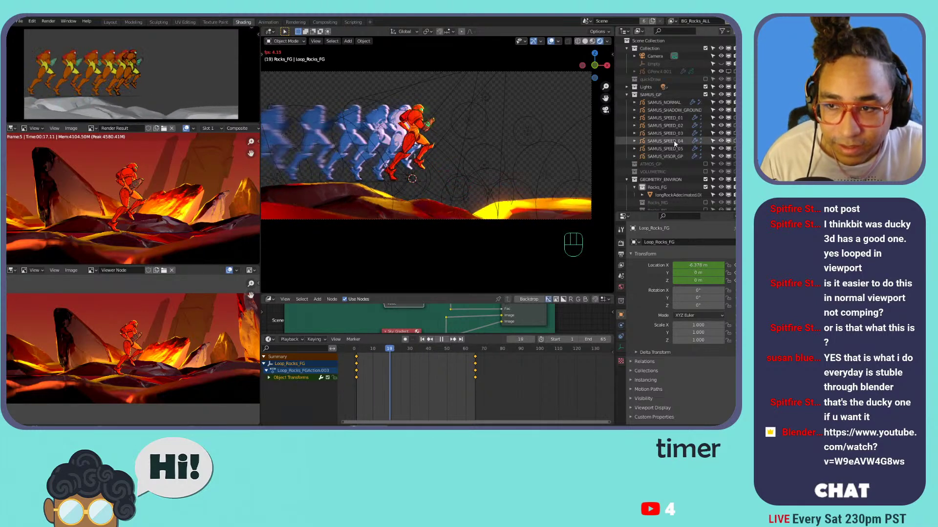
# - Hide SAMUS_SPEED_01 through SAMUS_SPEED_05 and SAMUS_VISOR_GP in the viewport, and stop playback
pyautogui.scroll(-1, 673, 140)
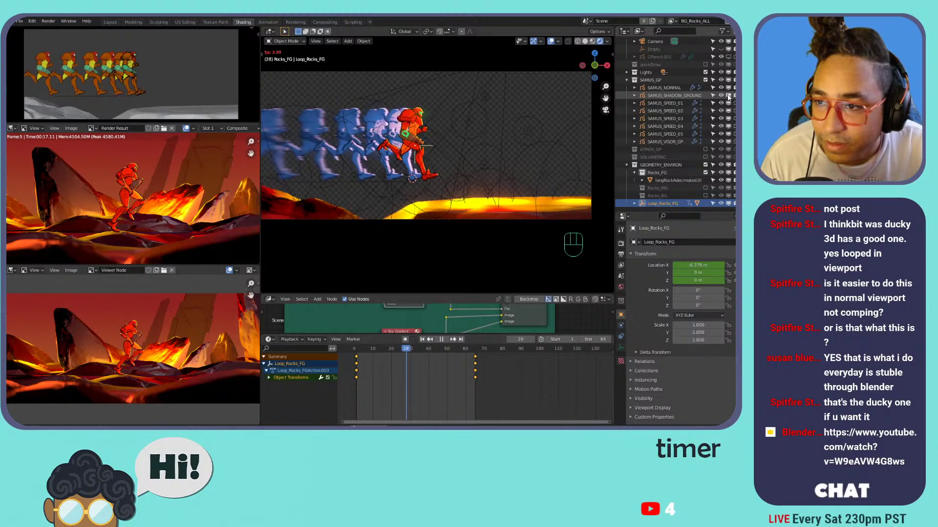
pyautogui.moveTo(728, 103); pyautogui.dragTo(732, 115)
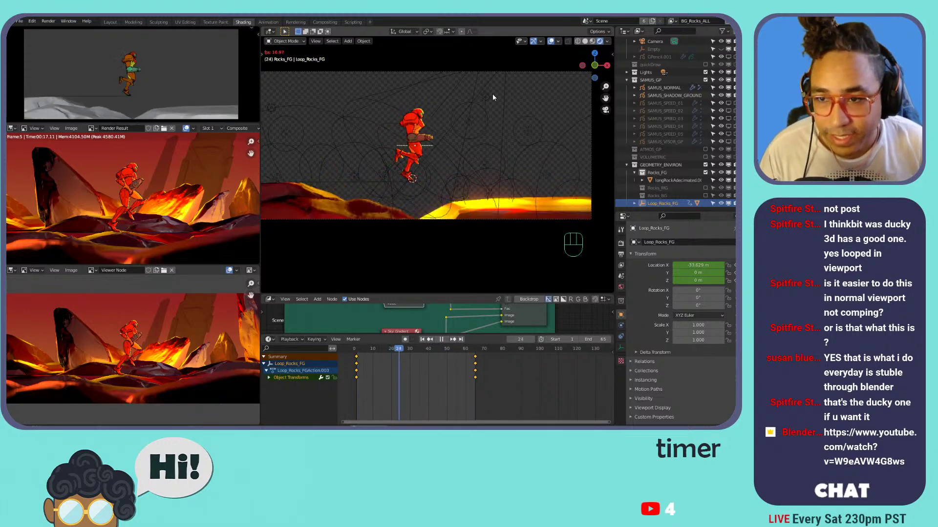
pyautogui.press('space')
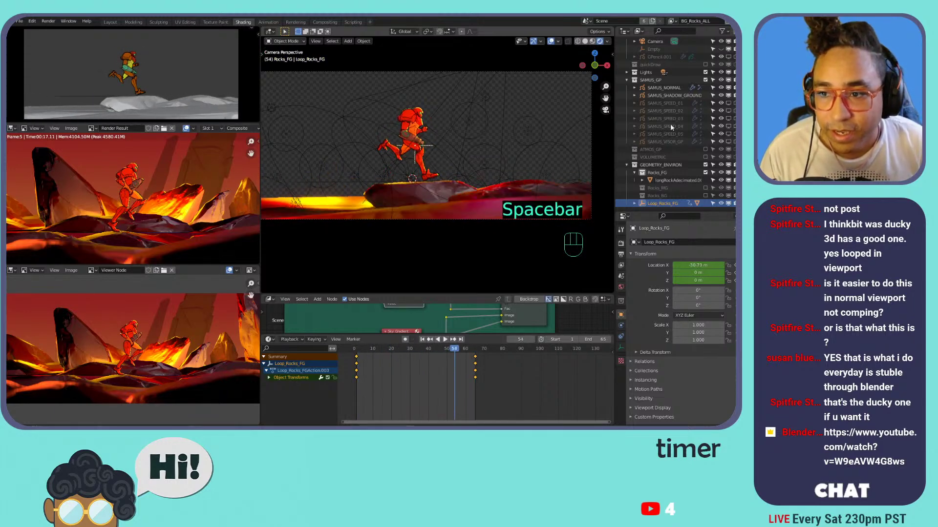
# - Select longRockAdecimated.001 and show it in an angled perspective view with Material Preview shading and its transform values
pyautogui.click(664, 180)
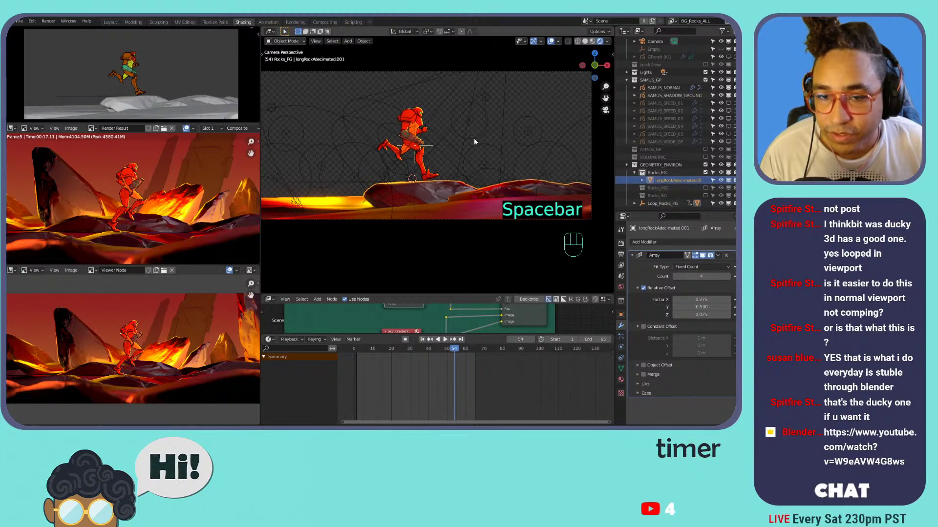
pyautogui.scroll(-4, 474, 138)
pyautogui.moveTo(438, 115); pyautogui.dragTo(450, 143, button='middle')
pyautogui.click(584, 42)
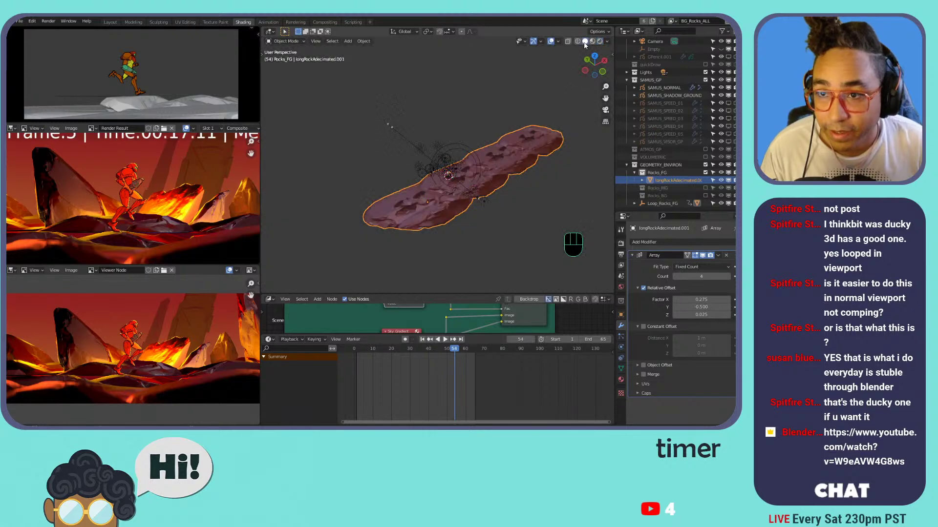
pyautogui.click(592, 42)
pyautogui.scroll(5, 542, 131)
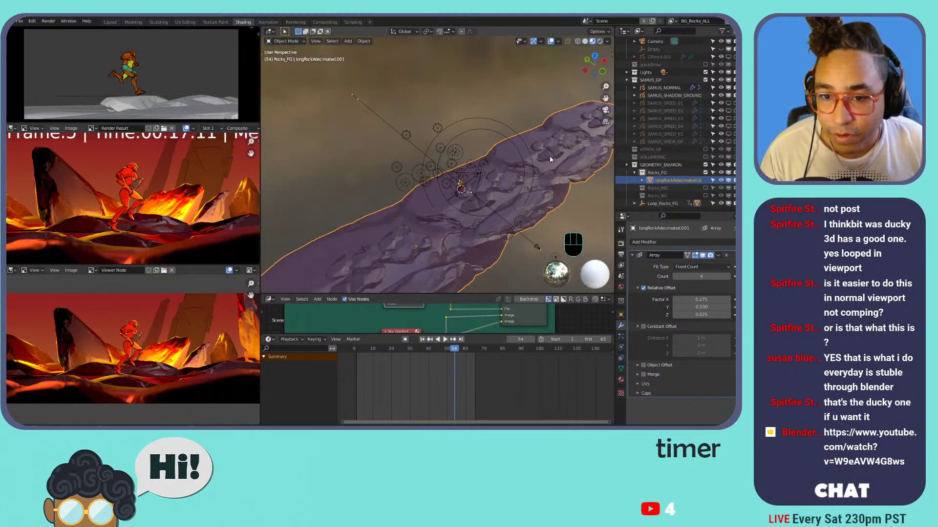
pyautogui.press('n')
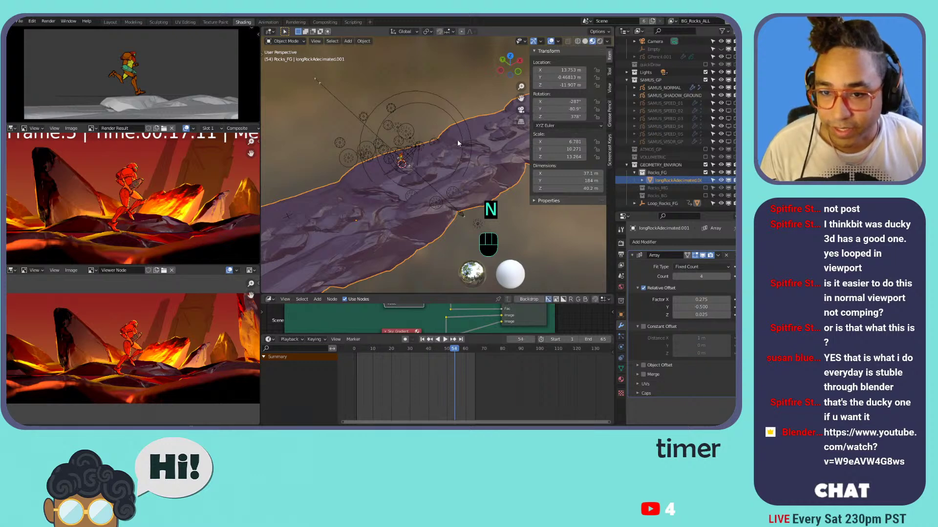
# - Try to apply the object transforms of longRockAdecimated.001, including its location
pyautogui.hotkey('ctrl', 'a')
pyautogui.click(431, 162)
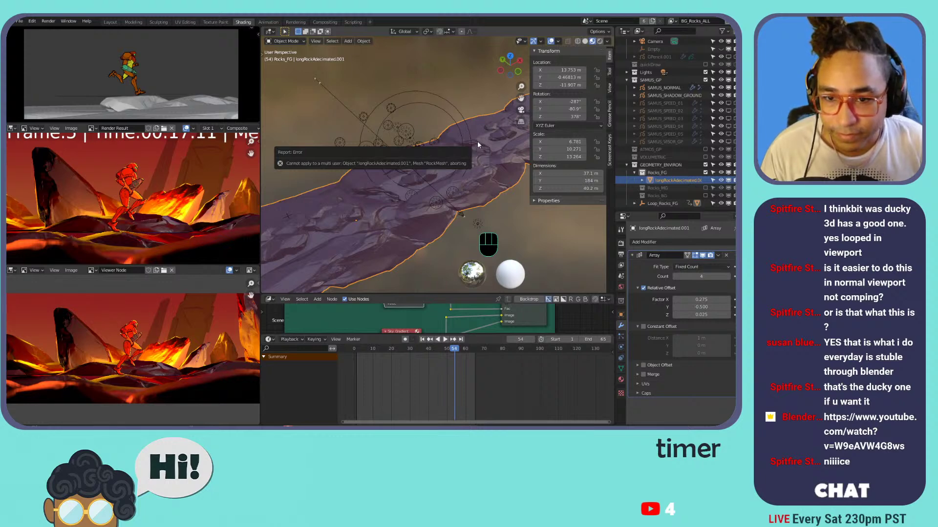
pyautogui.hotkey('ctrl', 'a')
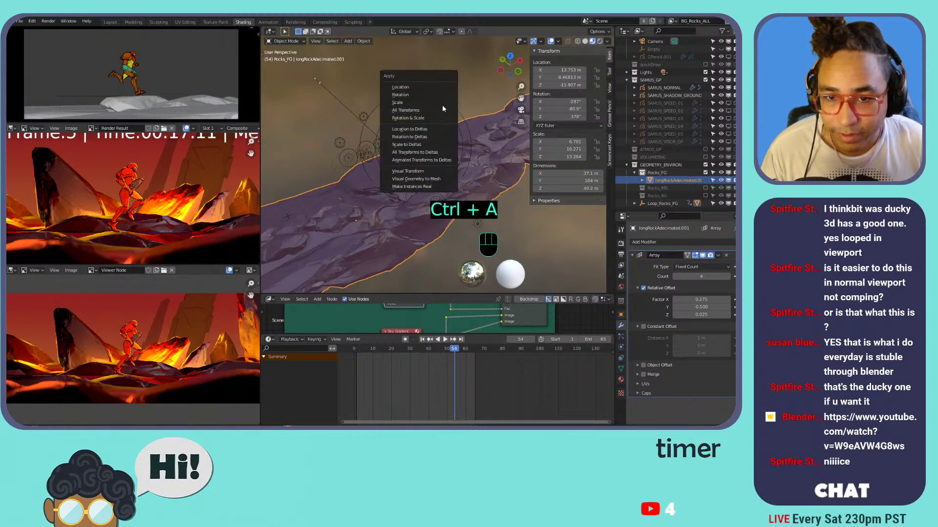
pyautogui.click(441, 87)
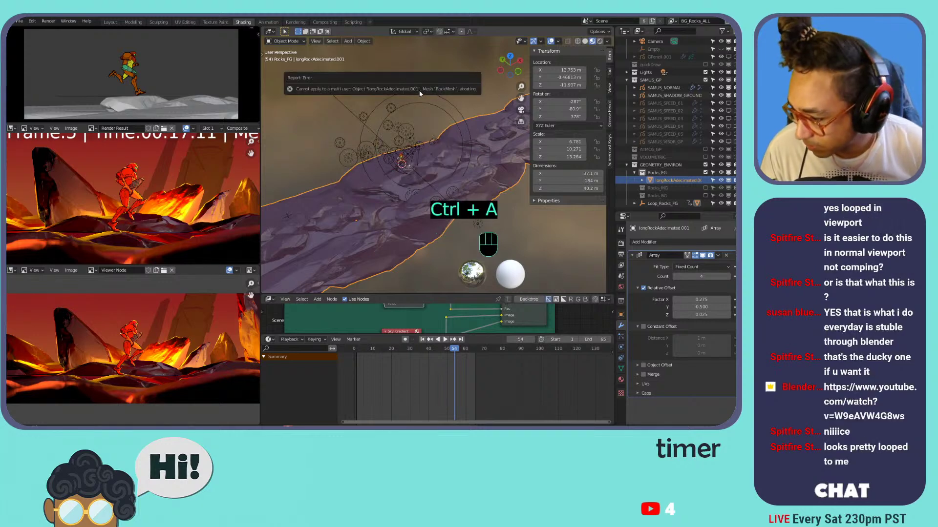
# - Return to the camera view without the sidebar and play the animation to check the foreground rocks' loop
pyautogui.press('space')
pyautogui.press('space')
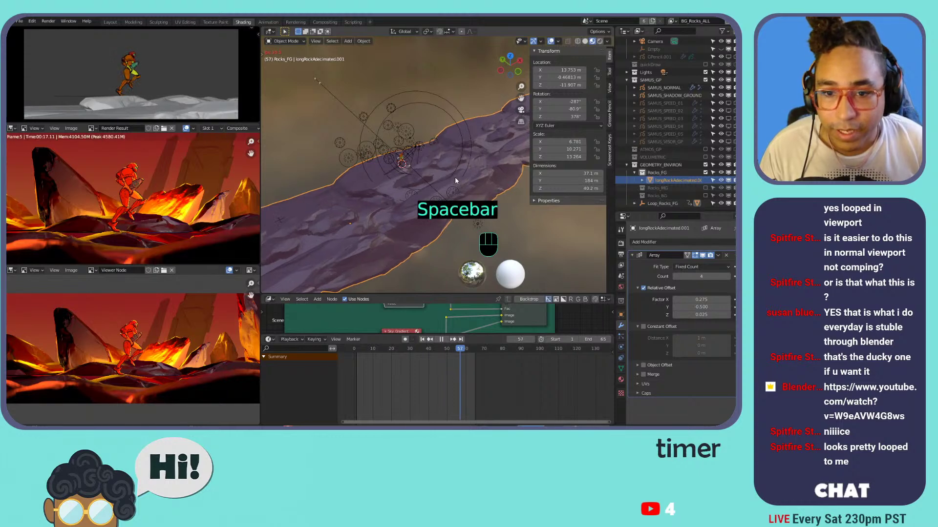
pyautogui.press('KP_0')
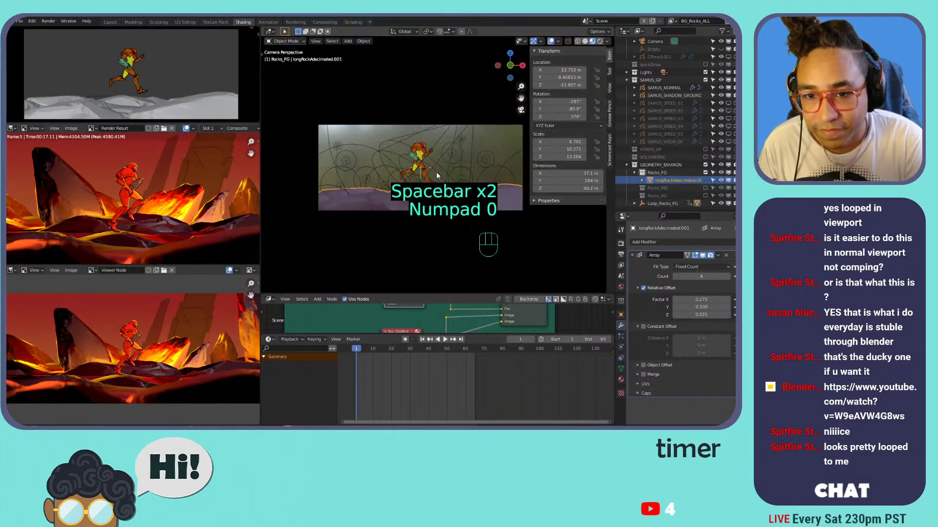
pyautogui.press('n')
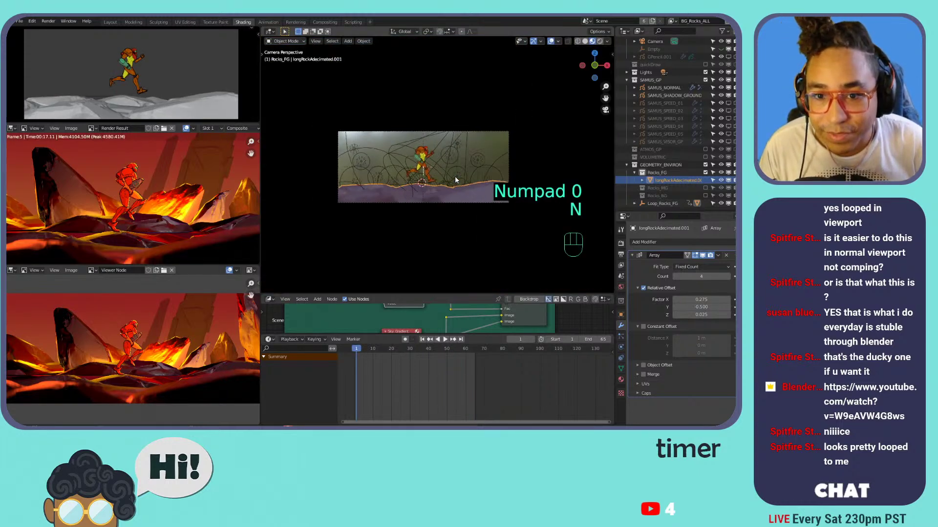
pyautogui.scroll(3, 455, 177)
pyautogui.scroll(-1, 455, 176)
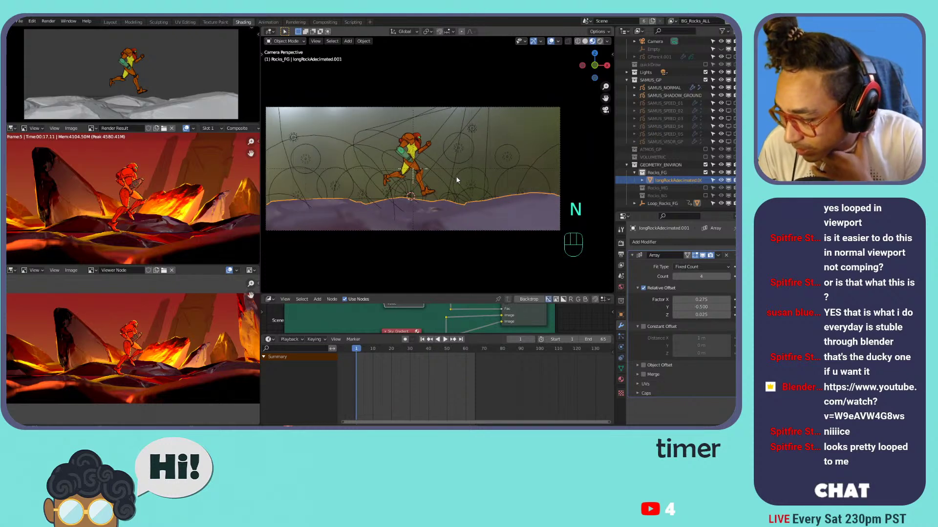
pyautogui.press('space')
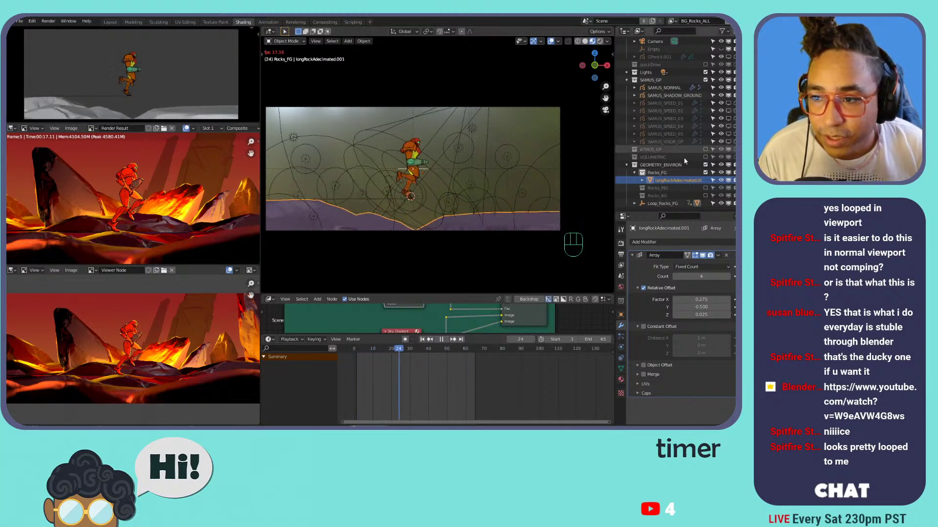
# - Temporarily enable the Rocks_MG and Rocks_BG collections during playback to view the full environment, then disable both and stop playback
pyautogui.click(634, 173)
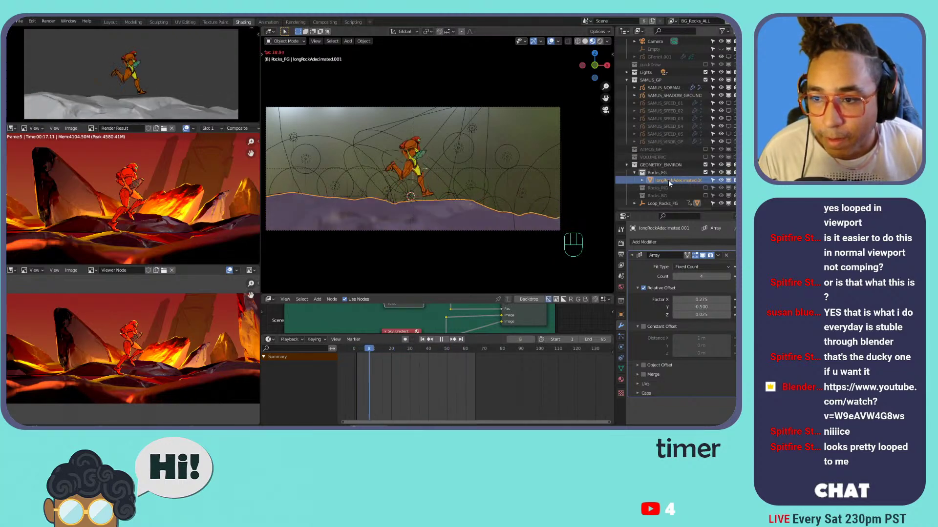
pyautogui.click(705, 188)
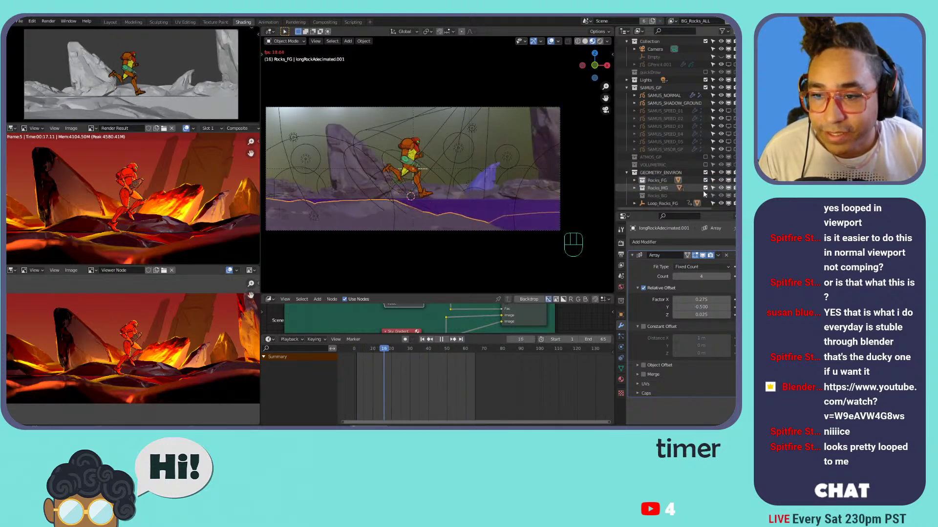
pyautogui.click(705, 196)
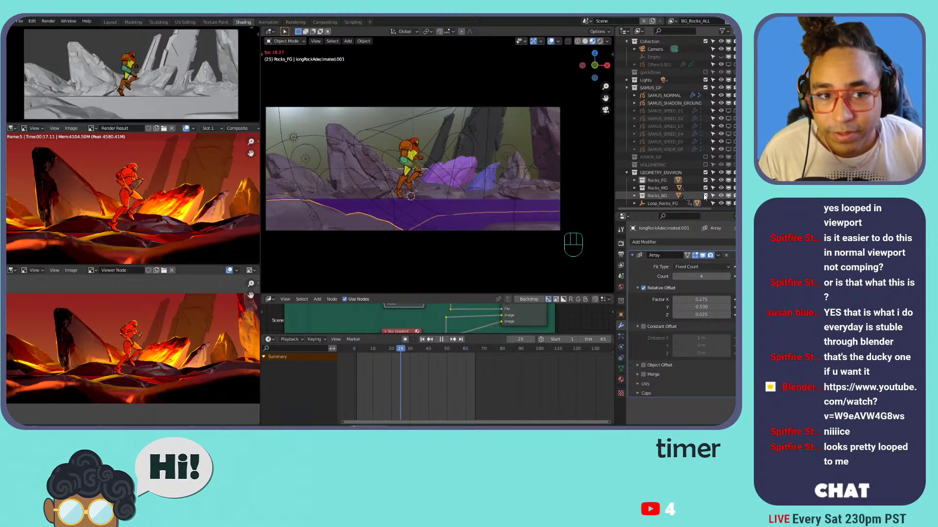
pyautogui.click(704, 196)
pyautogui.click(705, 188)
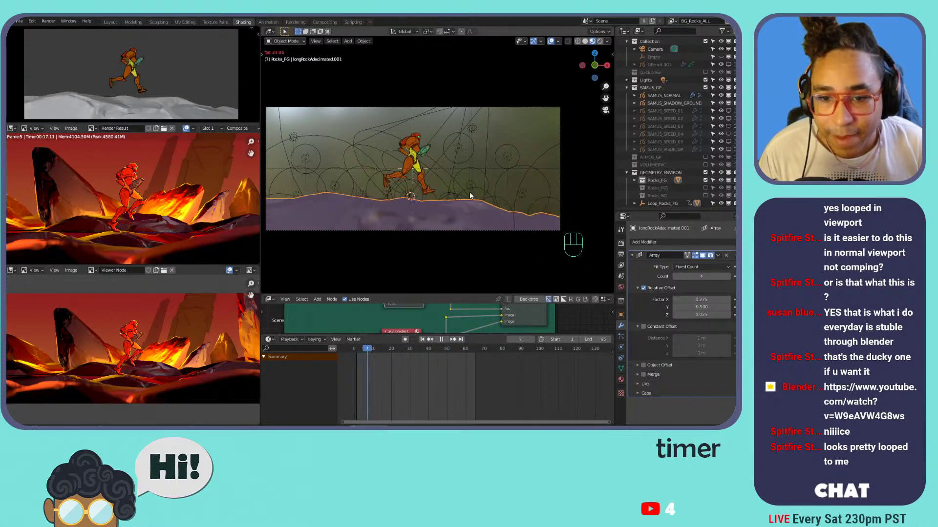
pyautogui.press('space')
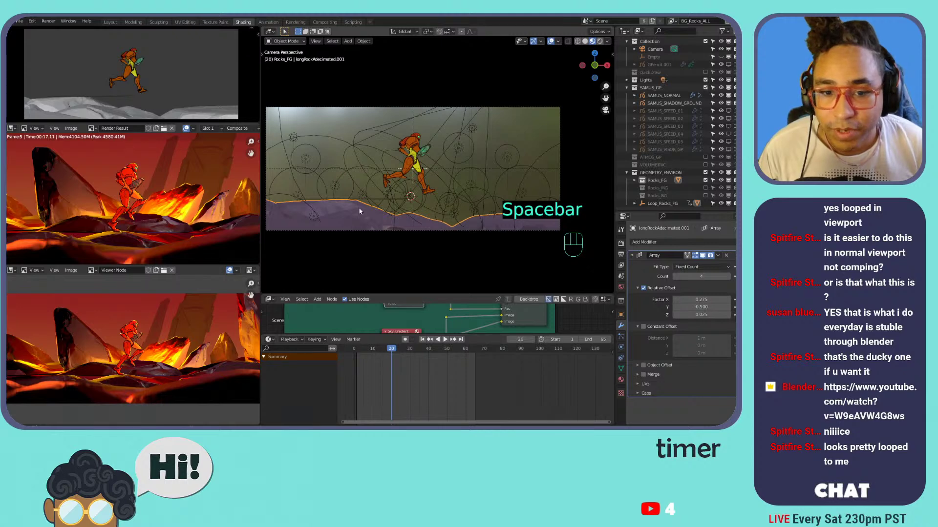
# - Scrub repeatedly from the first frames toward the end of the loop to examine the foreground rocks' silhouette, ending at frame 30
pyautogui.click(350, 349)
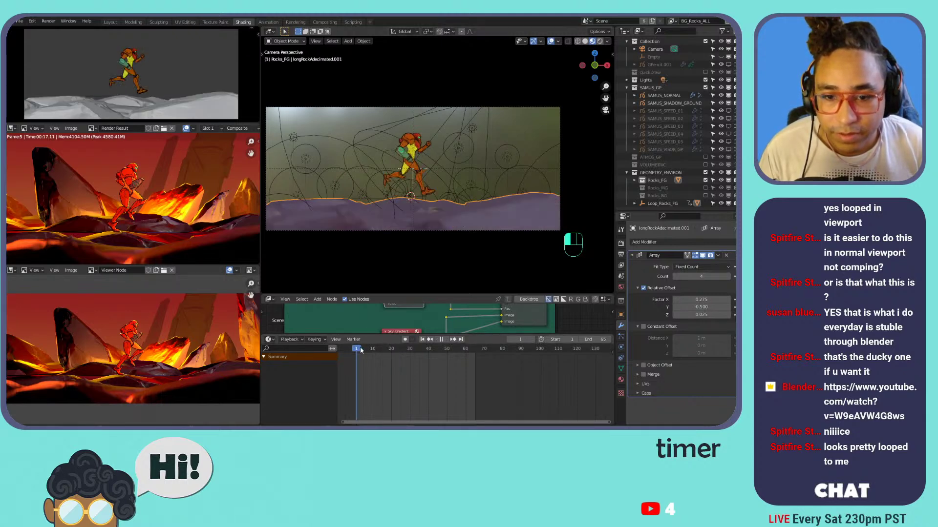
pyautogui.moveTo(360, 349); pyautogui.dragTo(429, 350)
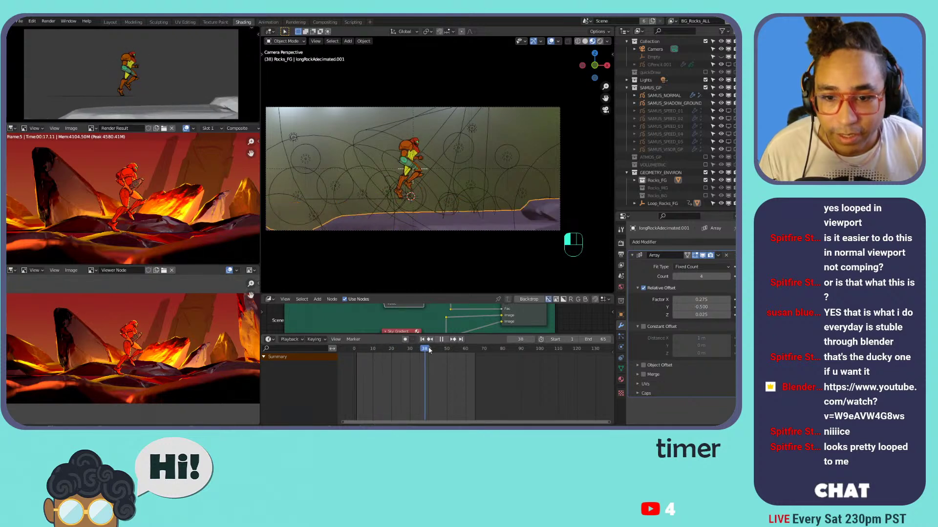
pyautogui.click(353, 348)
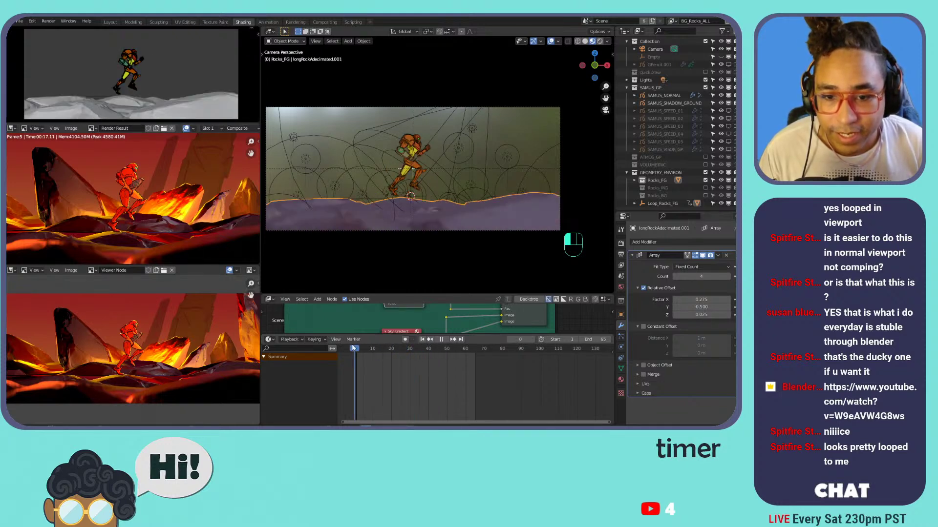
pyautogui.moveTo(353, 348); pyautogui.dragTo(476, 349)
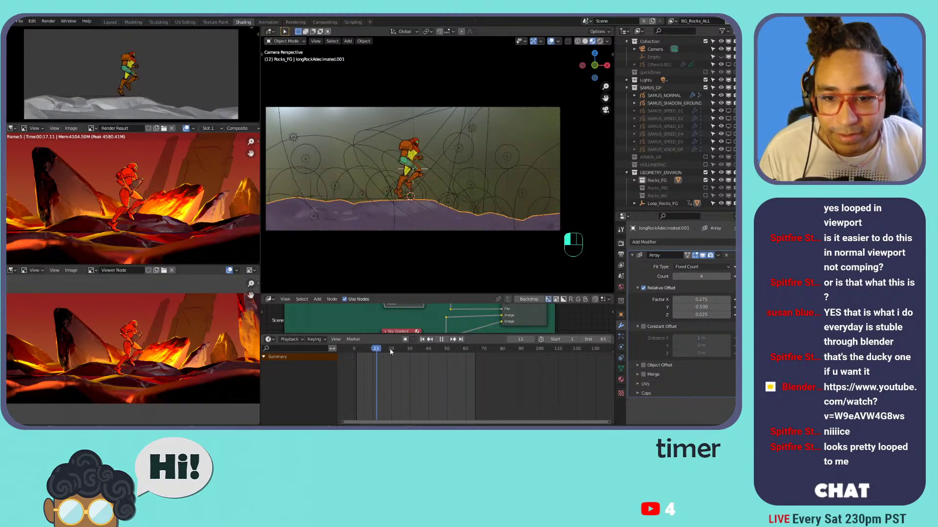
pyautogui.click(411, 350)
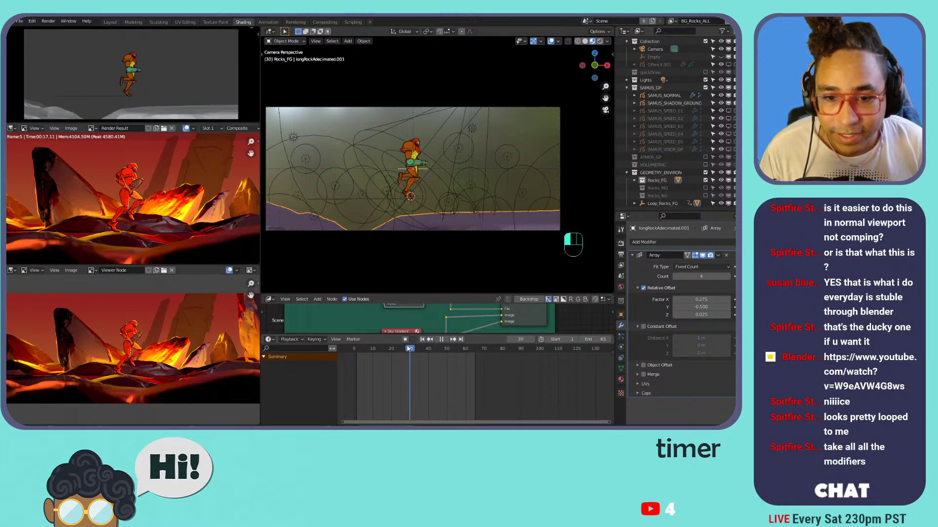
# - Duplicate one of the linked loose rocks in longRockAdecimated.001's mesh and move the copy about 9.5 m along the global X axis
pyautogui.moveTo(369, 169); pyautogui.dragTo(371, 201, button='middle')
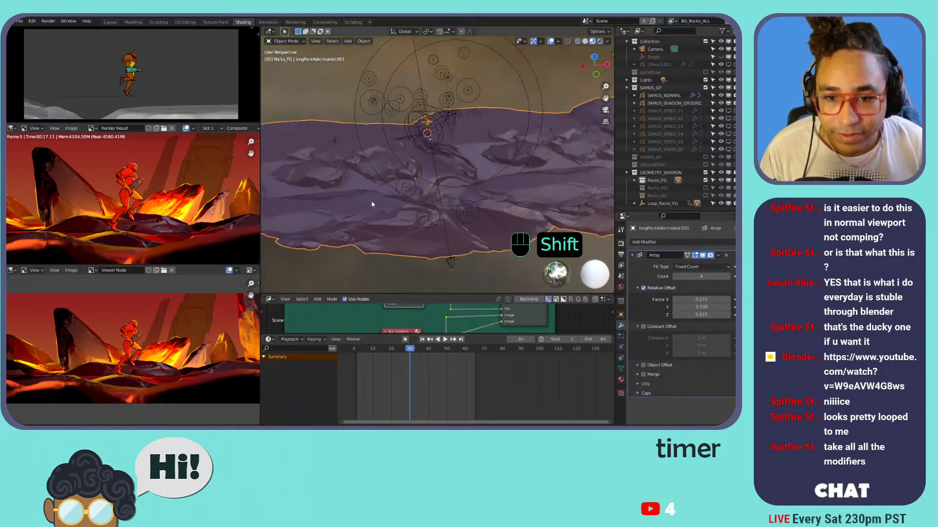
pyautogui.press('Tab')
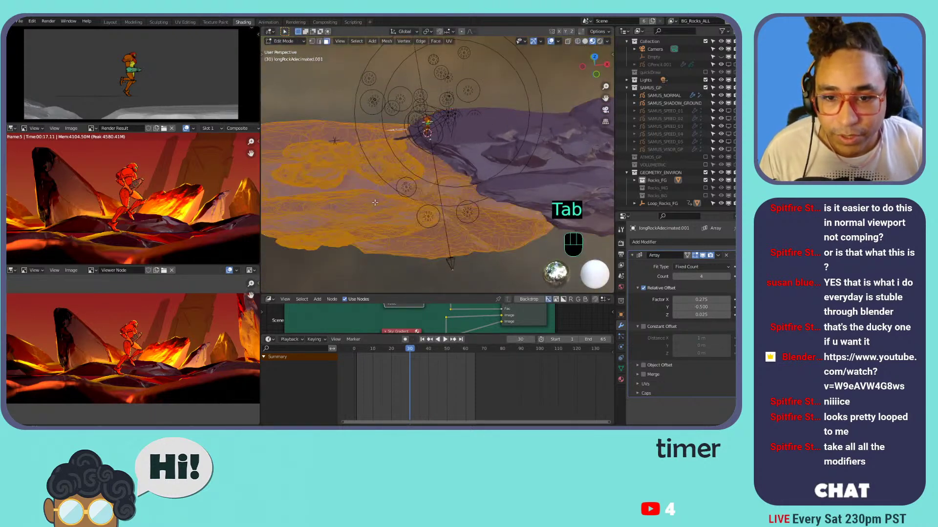
pyautogui.click(401, 165)
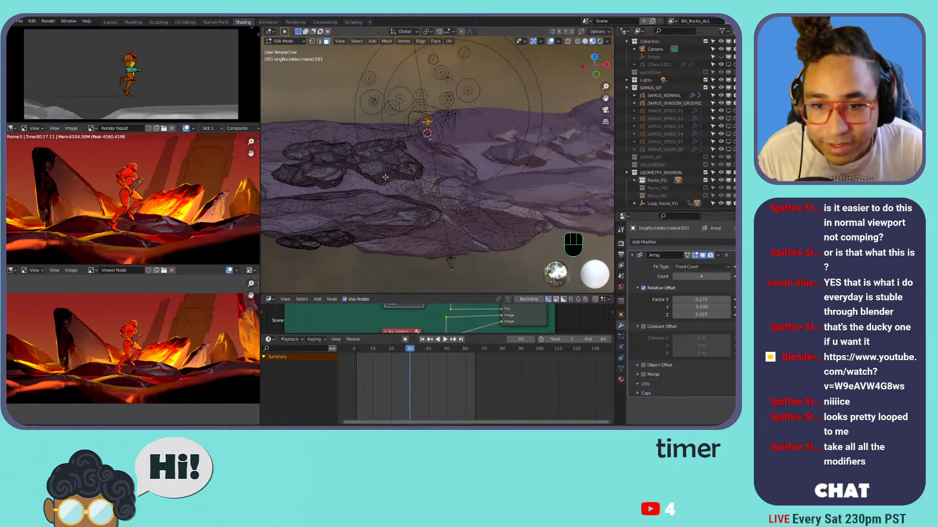
pyautogui.press('l')
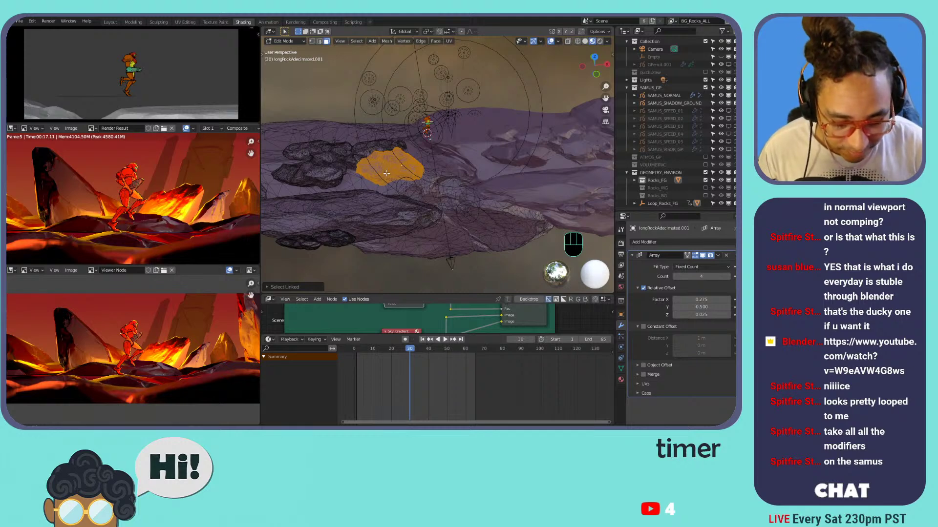
pyautogui.hotkey('shift', 'd')
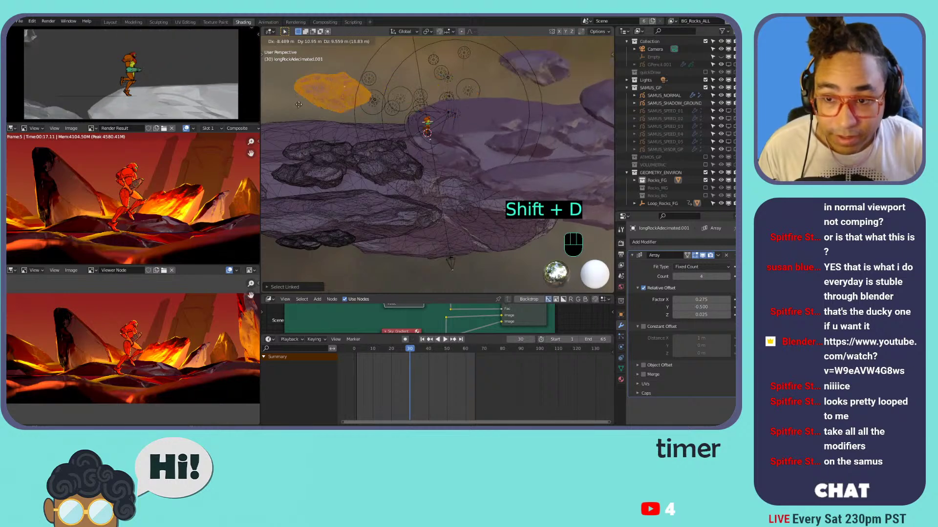
pyautogui.press('g')
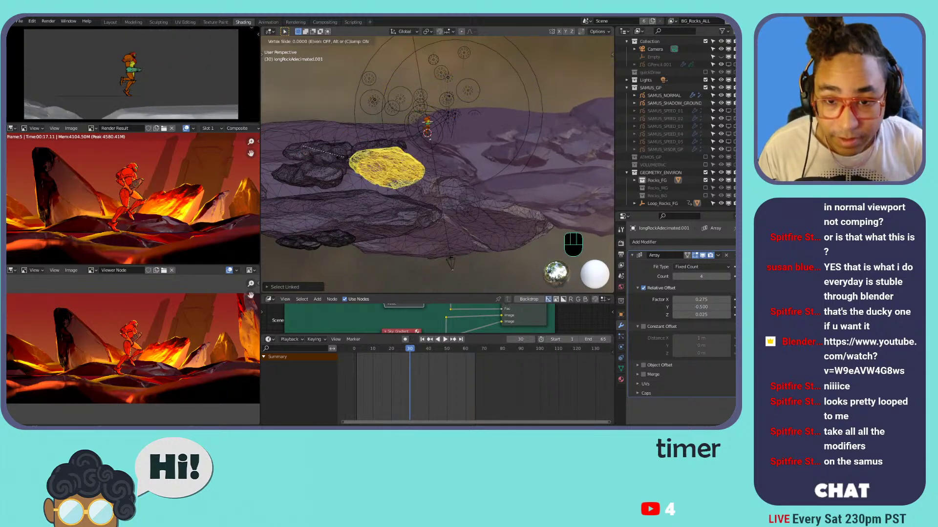
pyautogui.press('Escape')
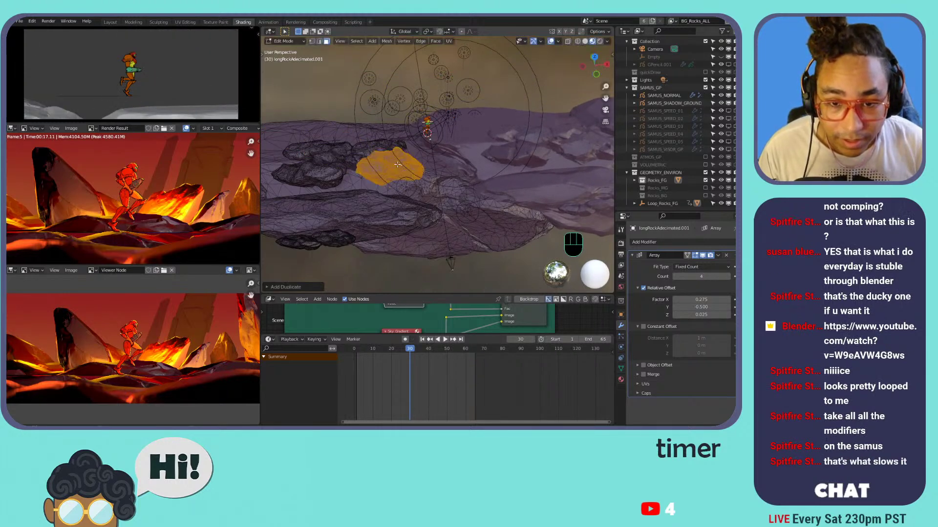
pyautogui.press('g')
pyautogui.press('x')
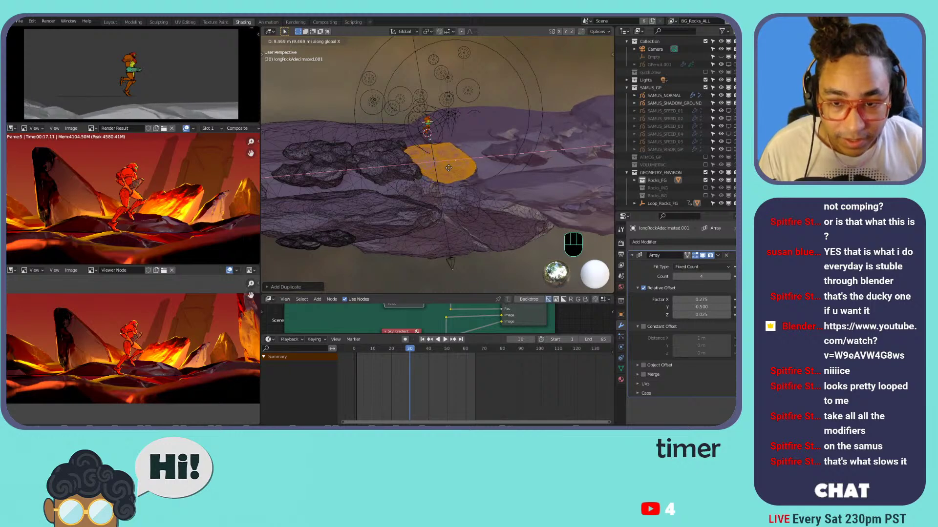
pyautogui.click(448, 168)
# - Shift the duplicated rock back about 2.8 m along the global X axis after trying a vertical move
pyautogui.keyDown('shift'); pyautogui.moveTo(448, 167); pyautogui.dragTo(448, 133, button='middle'); pyautogui.keyUp('shift')
pyautogui.press('g')
pyautogui.press('z')
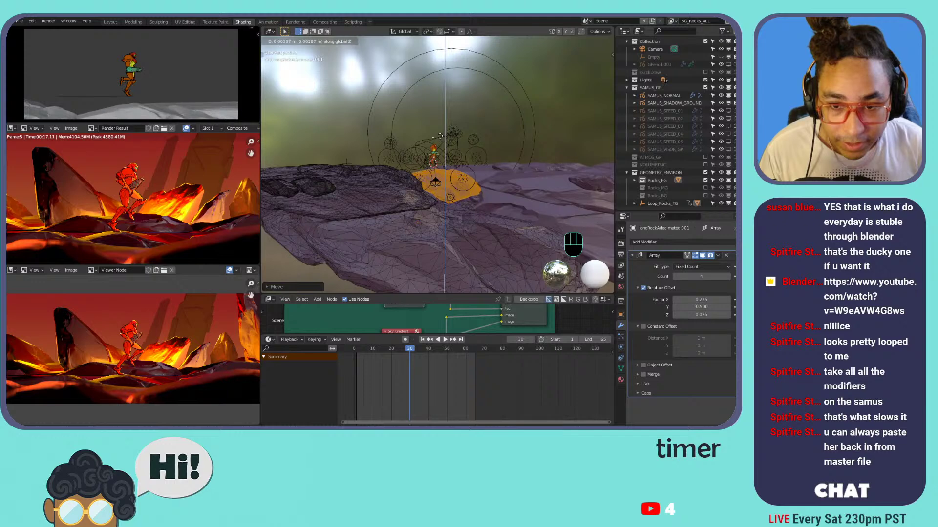
pyautogui.press('Escape')
pyautogui.press('g')
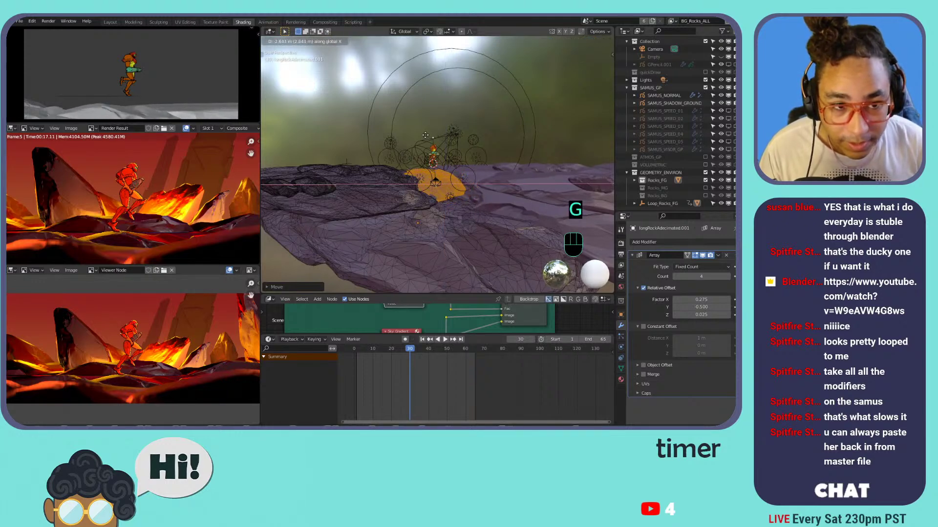
pyautogui.press('Escape')
# - Hide SAMUS_SHADOW_GROUND in the viewport and return to Object Mode
pyautogui.press('Tab')
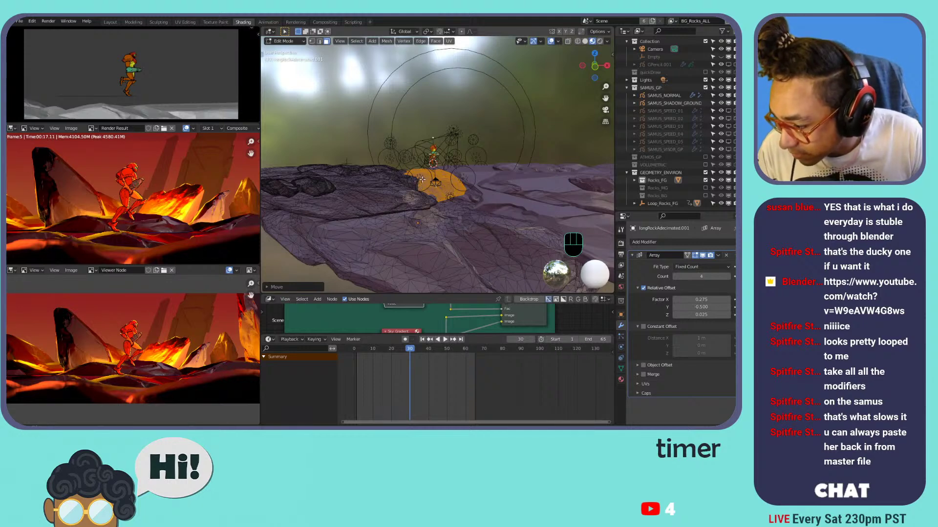
pyautogui.click(667, 103)
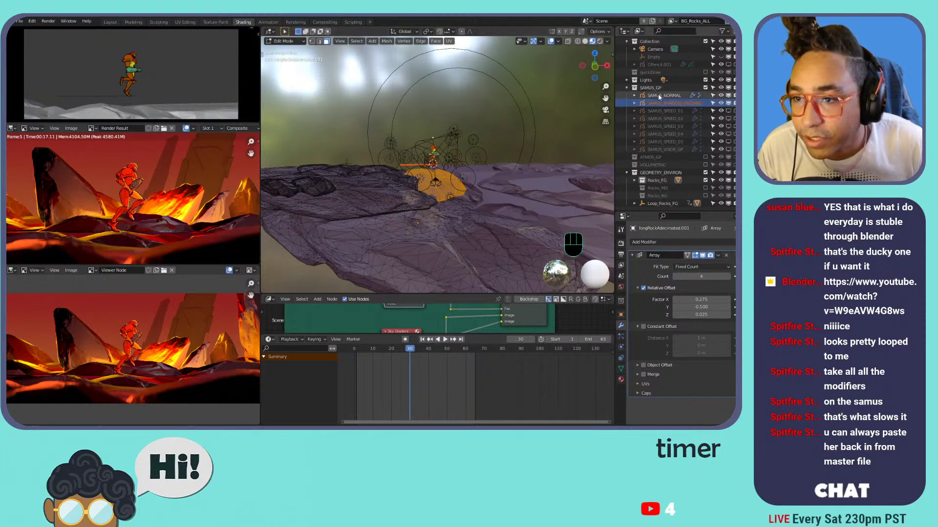
pyautogui.click(669, 103)
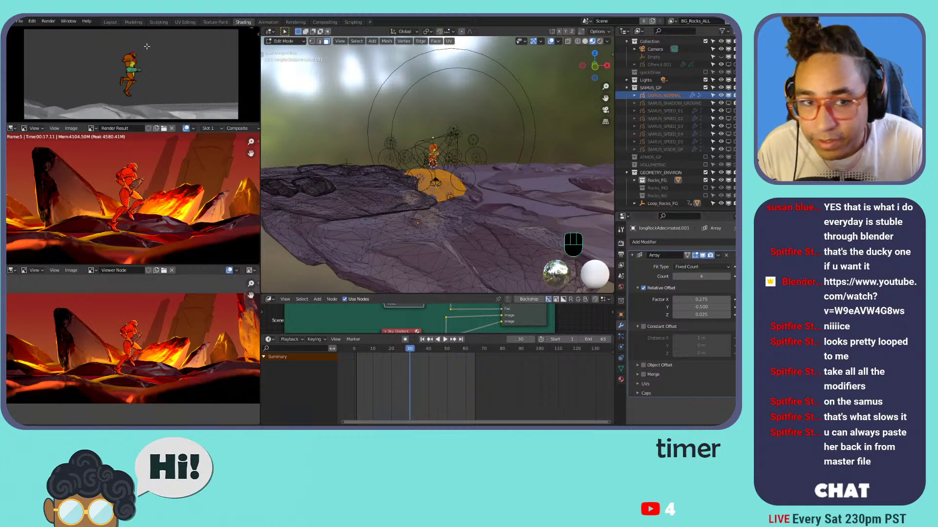
pyautogui.press('Tab')
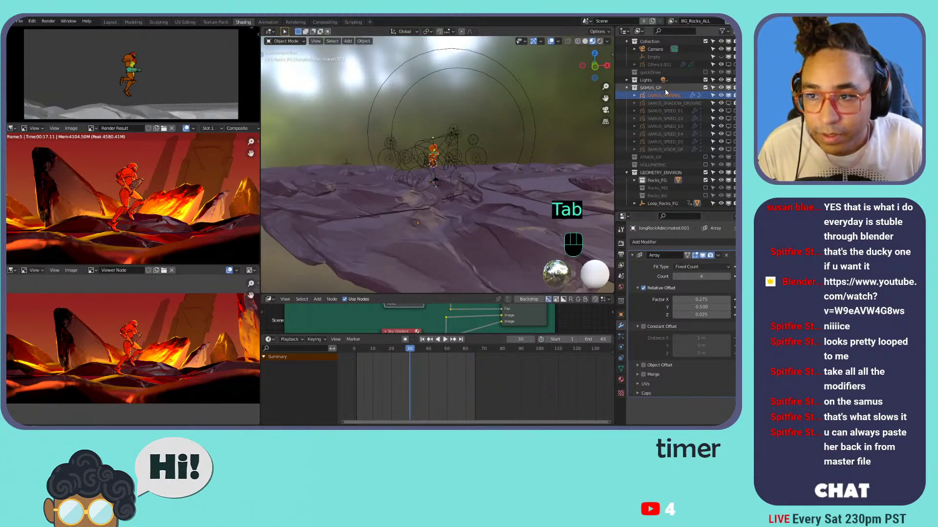
# - Disable the viewport display of SAMUS_NORMAL's Thickness, Smooth and Tint modifiers, leaving TimeOffset enabled, and test the playback
pyautogui.click(664, 95)
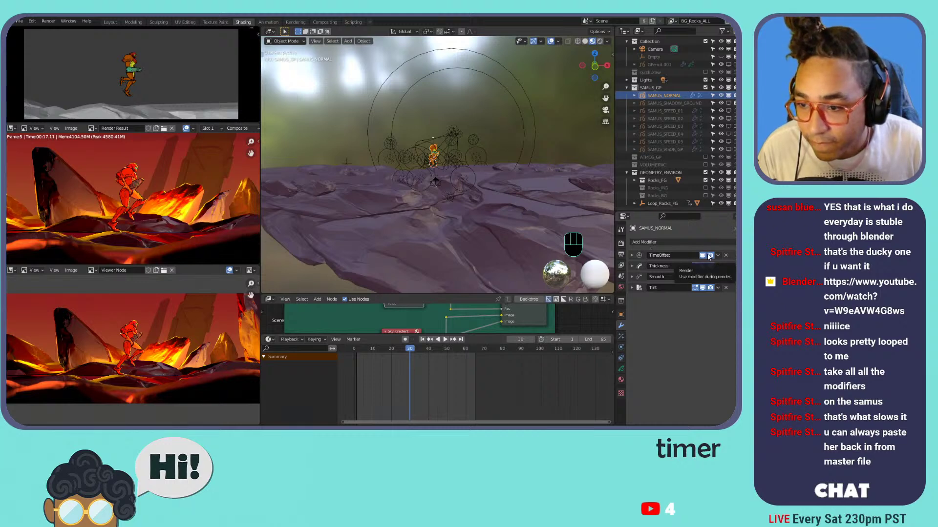
pyautogui.click(703, 288)
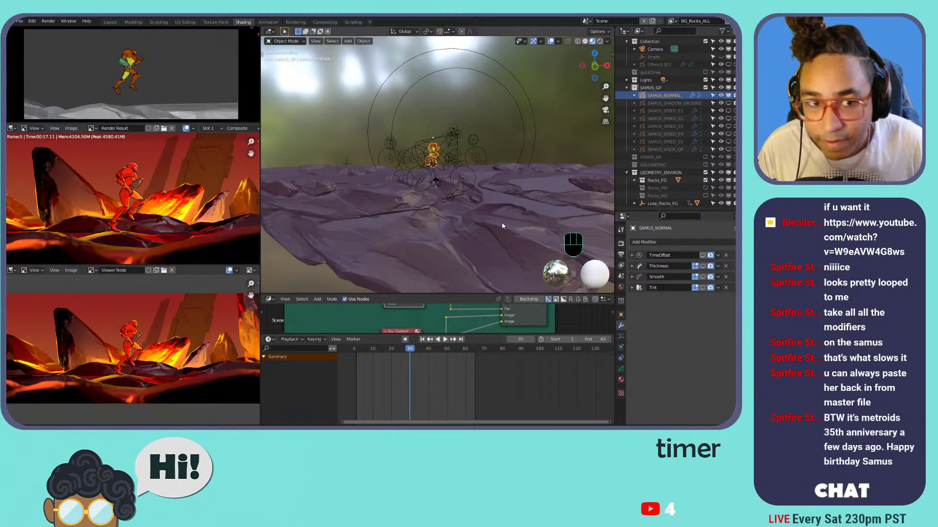
pyautogui.press('space')
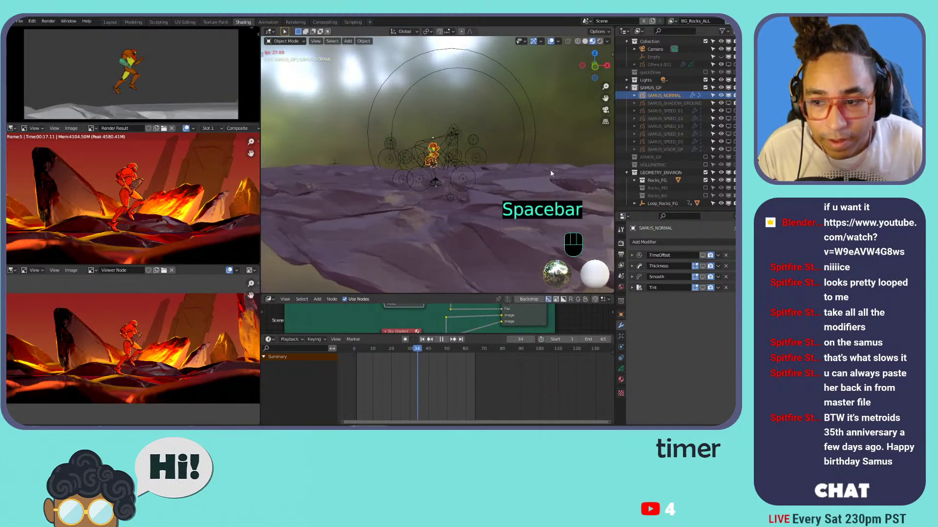
pyautogui.click(702, 256)
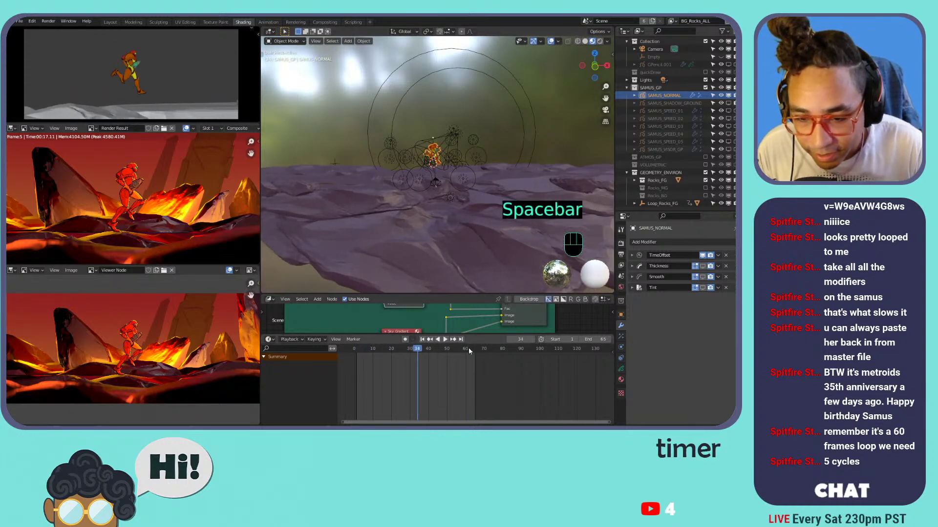
# - Play the animation from the camera view and compare the first and last frames of the loop, ending at frame 65
pyautogui.moveTo(469, 349); pyautogui.dragTo(475, 352)
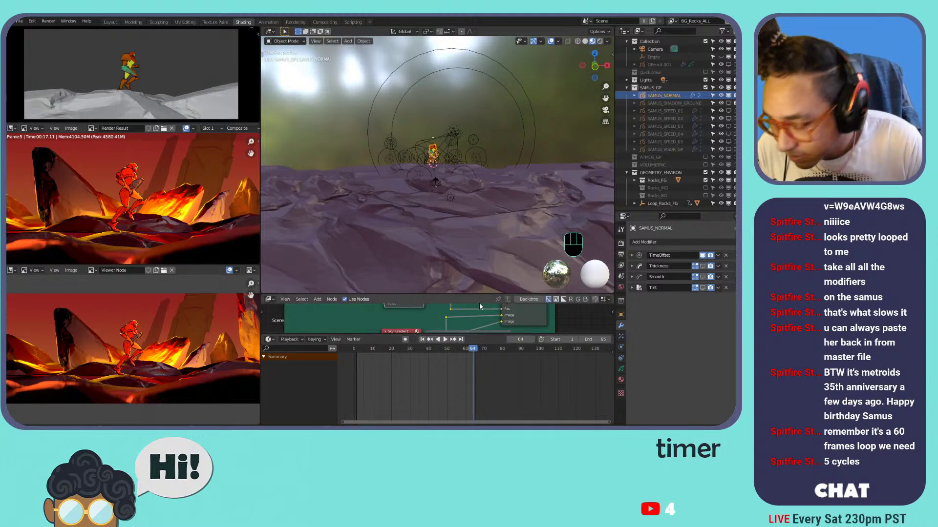
pyautogui.press('KP_0')
pyautogui.press('space')
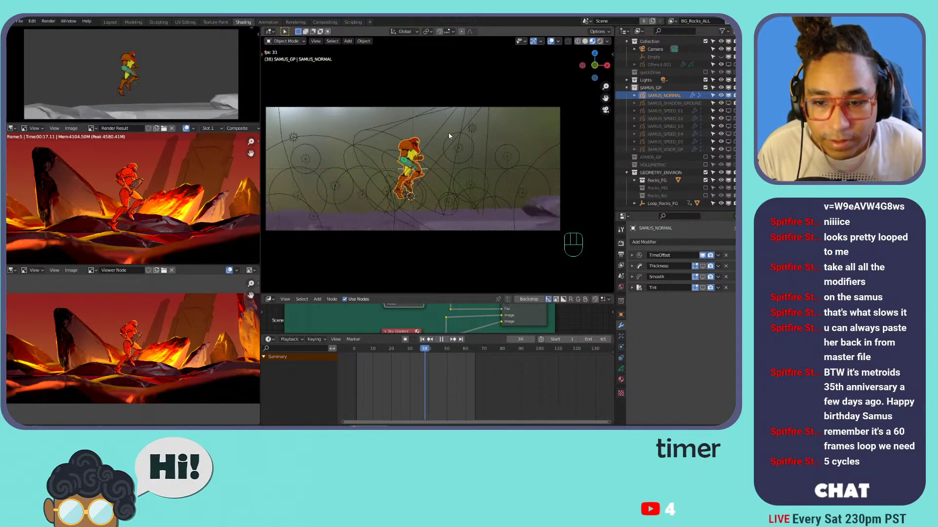
pyautogui.press('space')
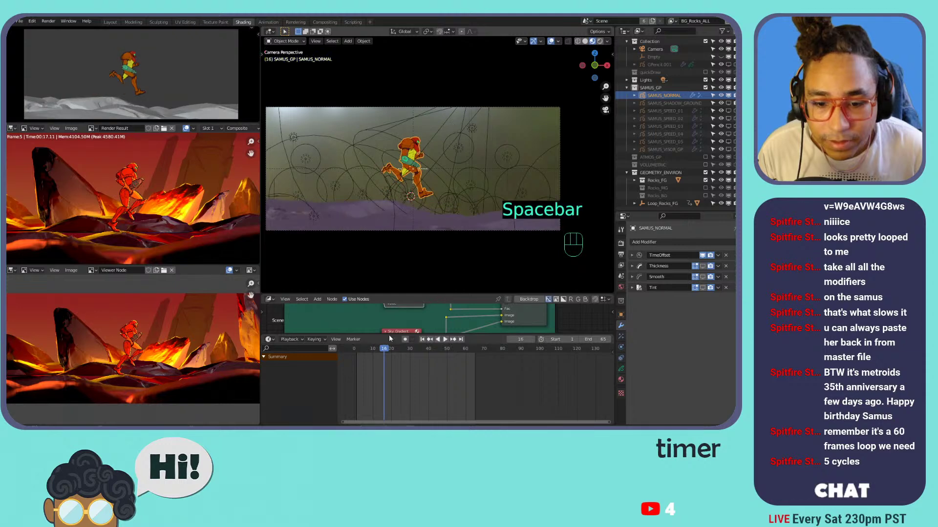
pyautogui.moveTo(461, 351); pyautogui.dragTo(469, 352)
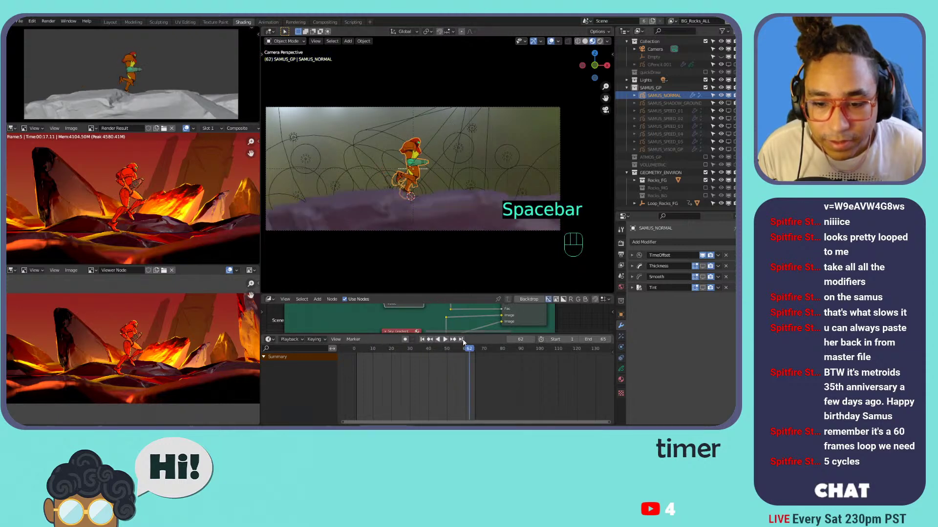
pyautogui.click(462, 341)
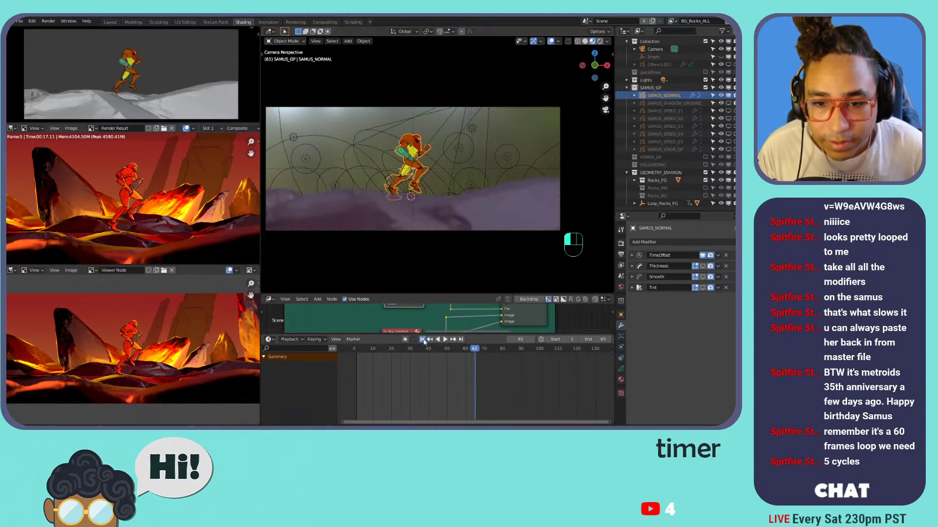
pyautogui.click(422, 340)
pyautogui.click(462, 340)
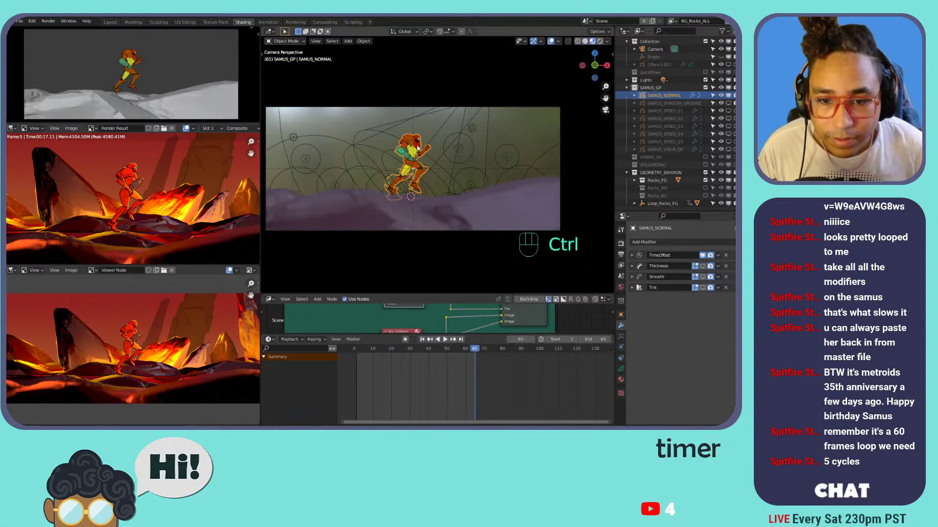
# - Undo the character's modifier and visibility changes and the rock duplication in longRockAdecimated.001, and return to Object Mode
pyautogui.hotkey('ctrl', 'z')
pyautogui.hotkey('ctrl', 'z')
pyautogui.moveTo(421, 174); pyautogui.dragTo(435, 157, button='middle')
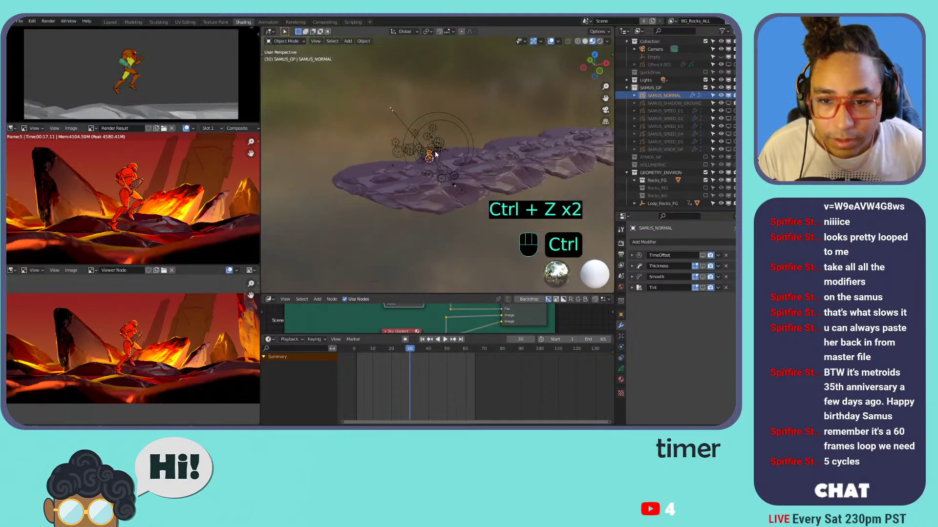
pyautogui.hotkey('ctrl', 'z')
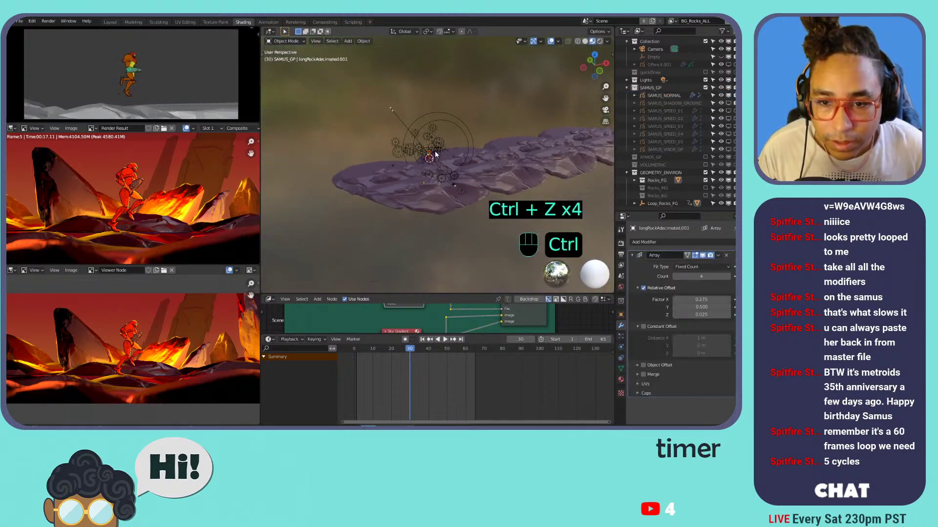
pyautogui.hotkey('ctrl', 'z')
pyautogui.hotkey('ctrl', 'z')
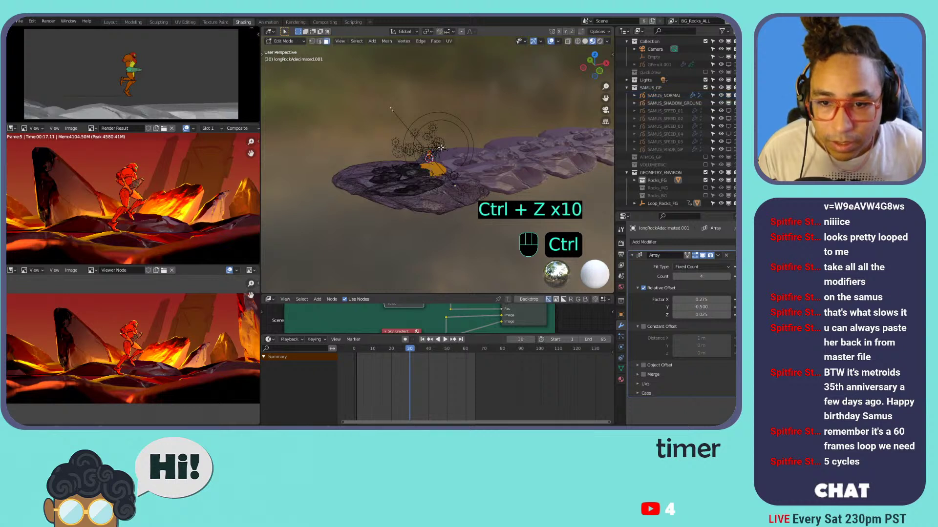
pyautogui.hotkey('ctrl', 'z')
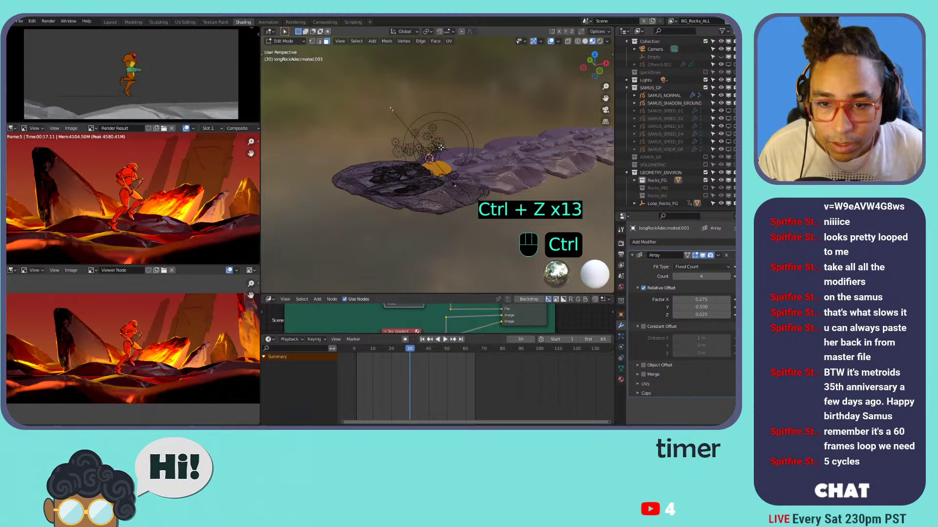
pyautogui.hotkey('ctrl', 'z')
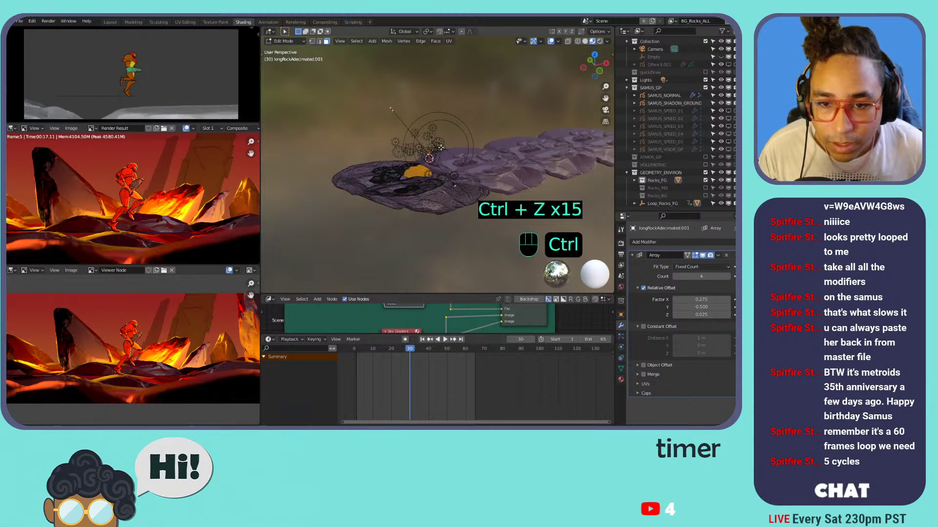
pyautogui.hotkey('ctrl', 'z')
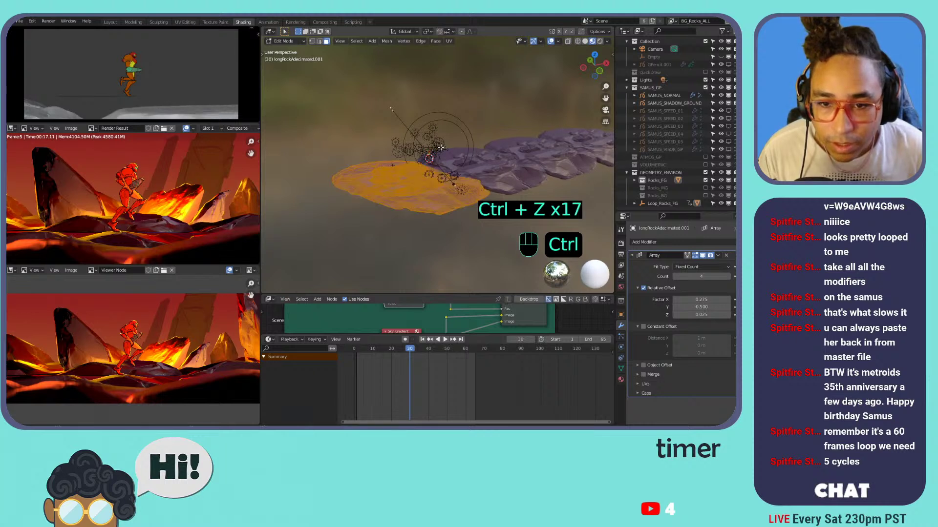
pyautogui.press('Tab')
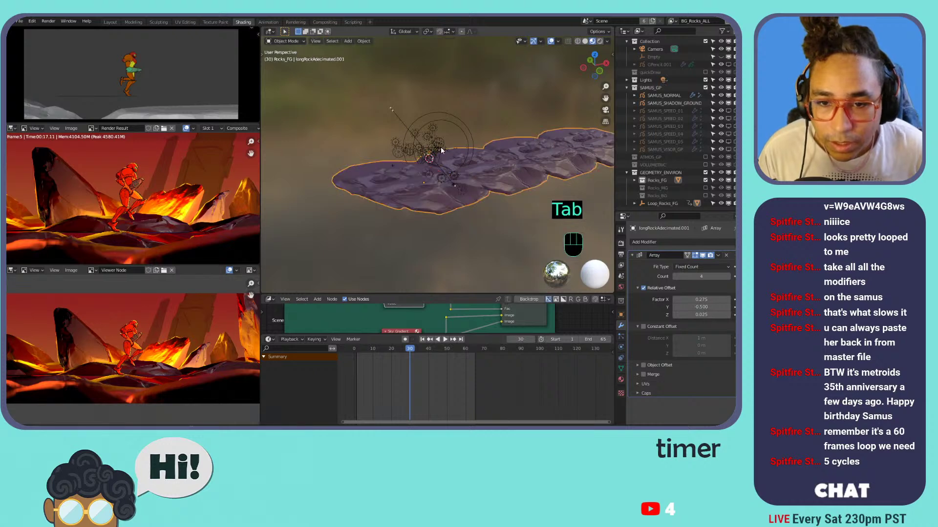
# - Set the scene's end frame to 60 and play the animation from the camera view to check the loop
pyautogui.press('KP_0')
pyautogui.press('space')
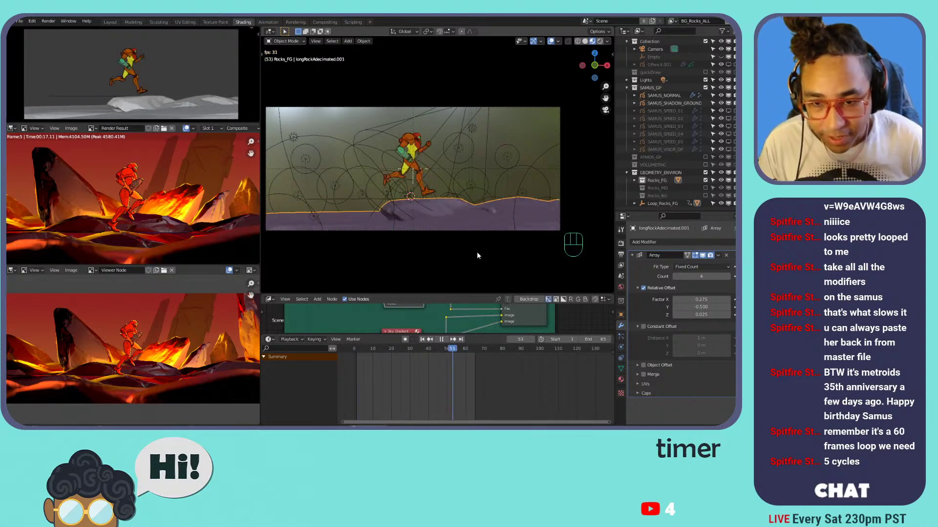
pyautogui.press('space')
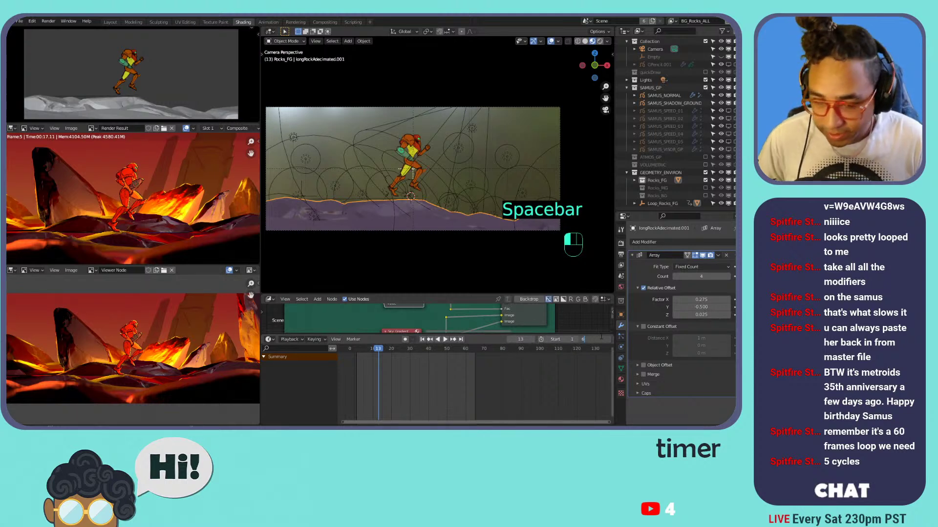
pyautogui.press('space')
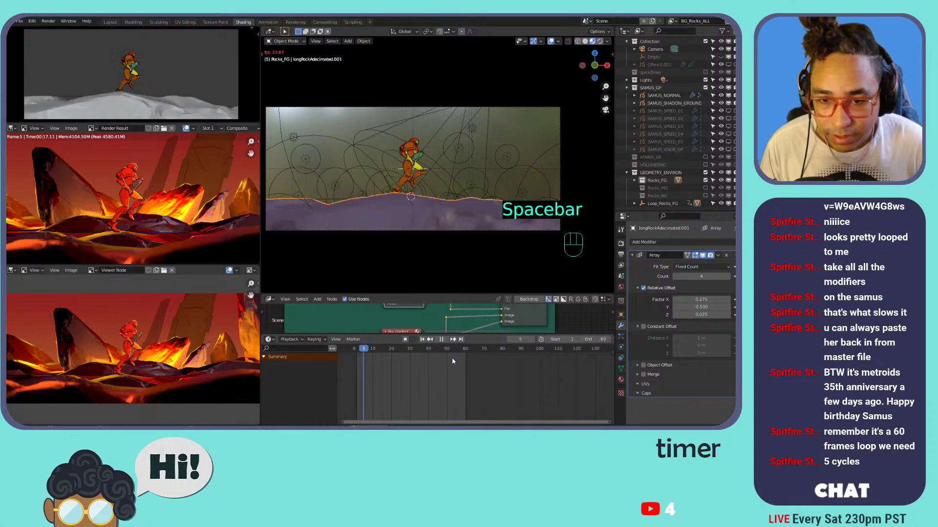
pyautogui.press('space')
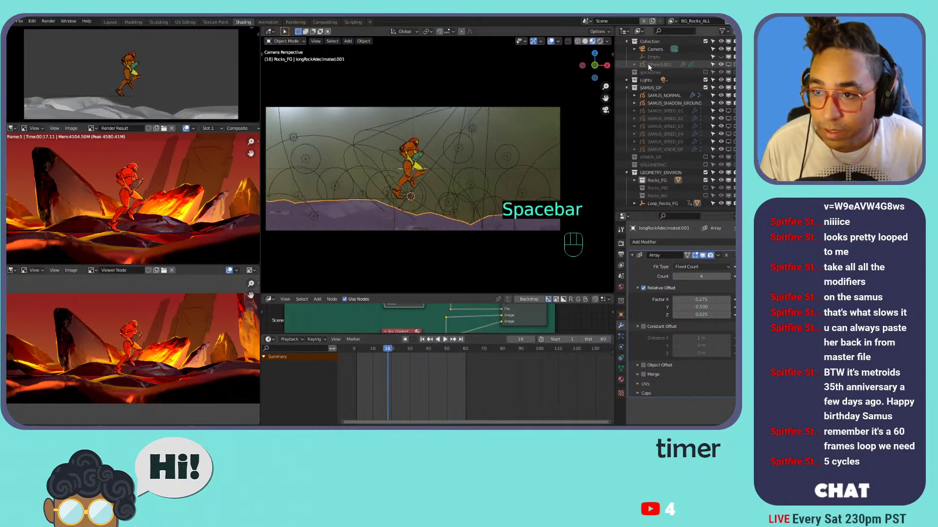
# - Move Loop_Rocks_FG's last keyframes to the end of the 60-frame range and play the animation
pyautogui.click(671, 205)
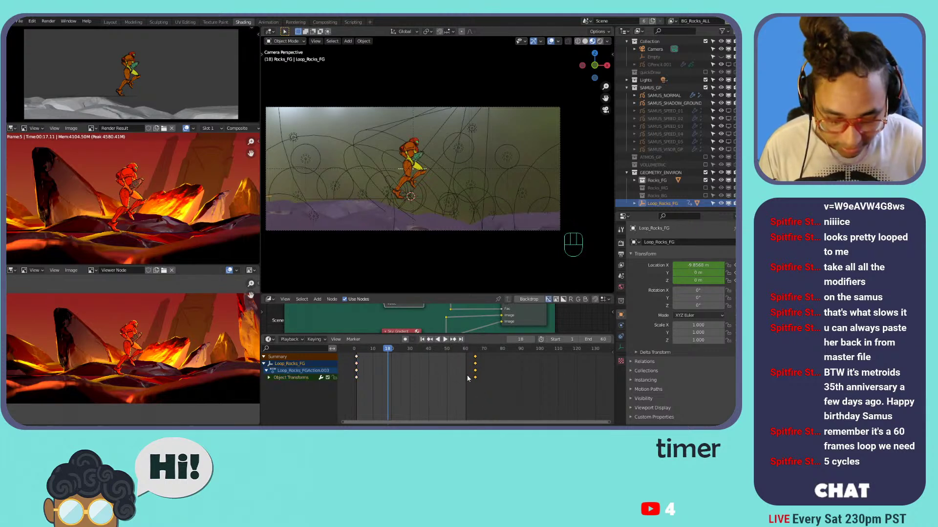
pyautogui.press('g')
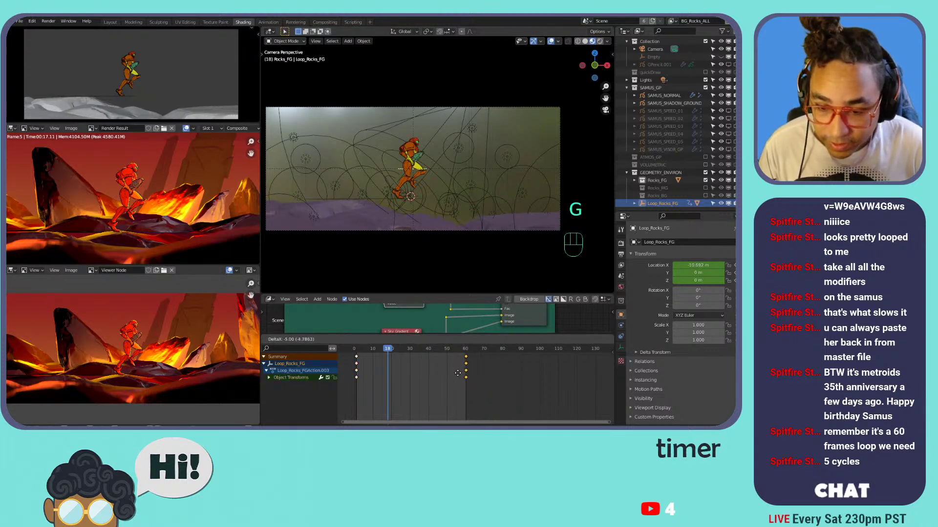
pyautogui.rightClick(458, 373)
pyautogui.press('space')
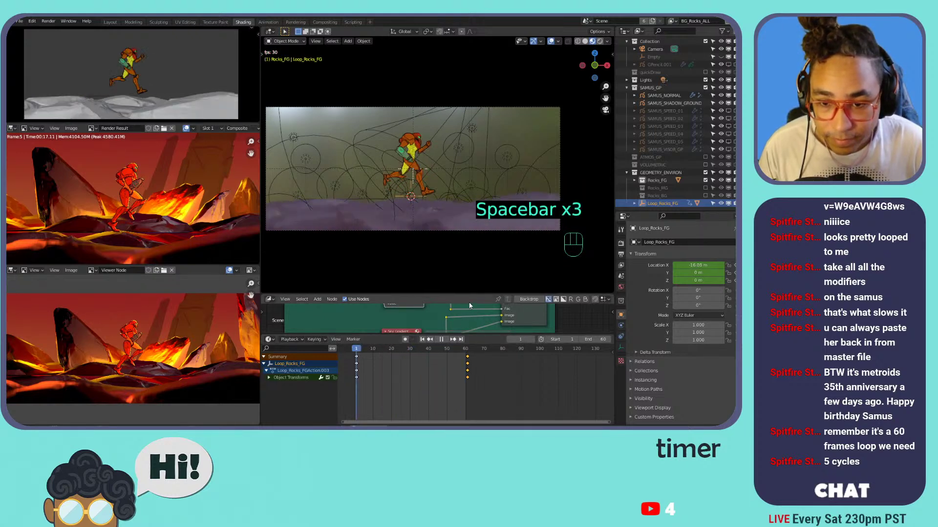
# - Exclude the SAMUS_GP collection to test the rock playback, check the 30 fps output frame rate, and include the collection again
pyautogui.click(704, 87)
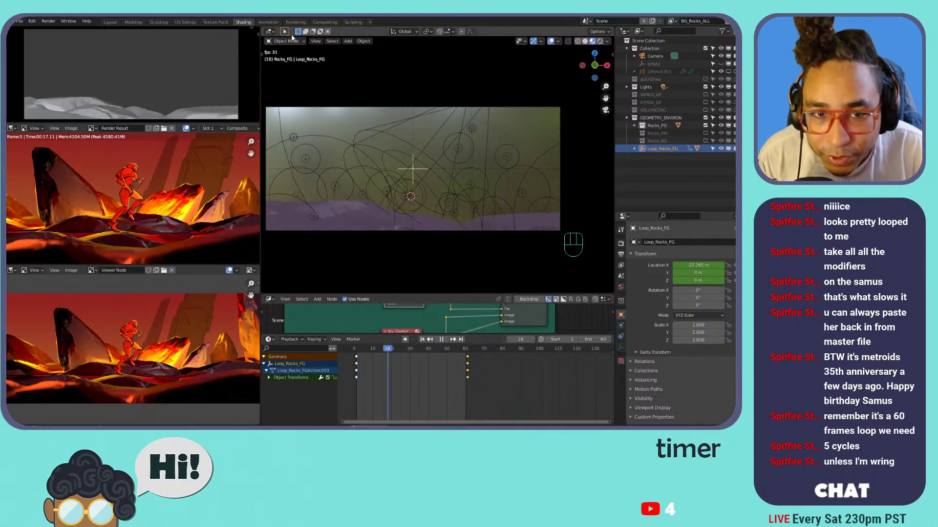
pyautogui.click(622, 243)
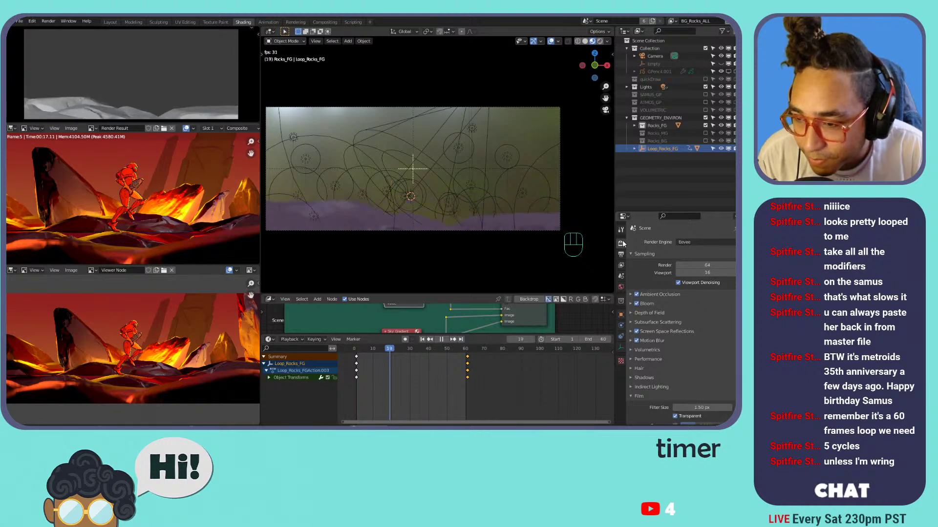
pyautogui.click(621, 254)
pyautogui.click(693, 336)
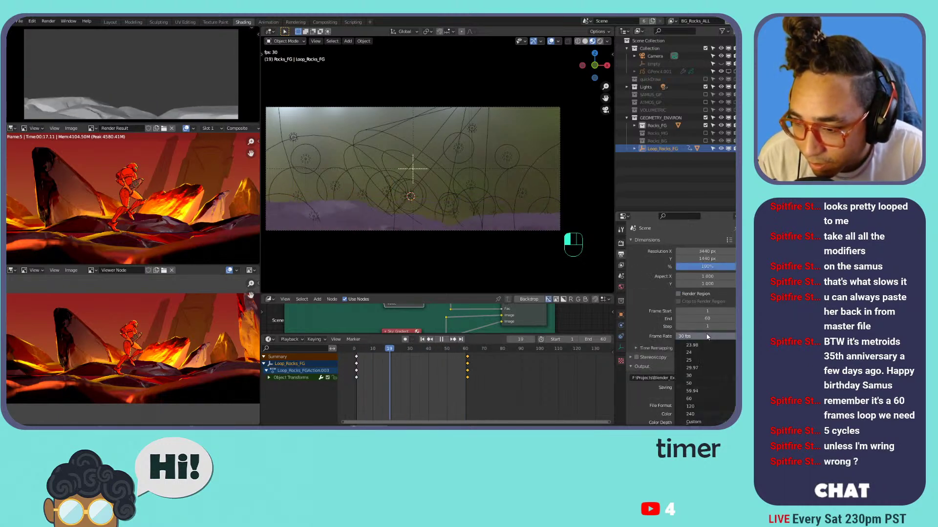
pyautogui.click(700, 377)
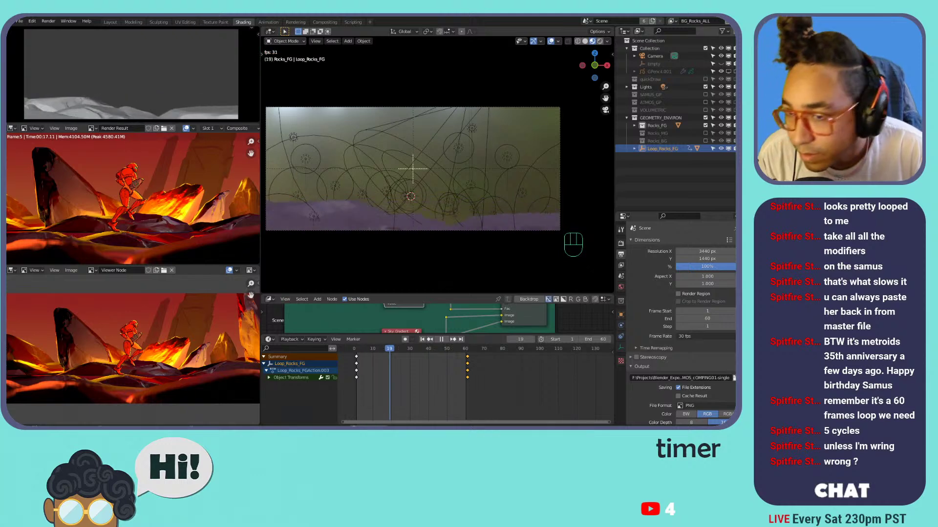
pyautogui.click(705, 94)
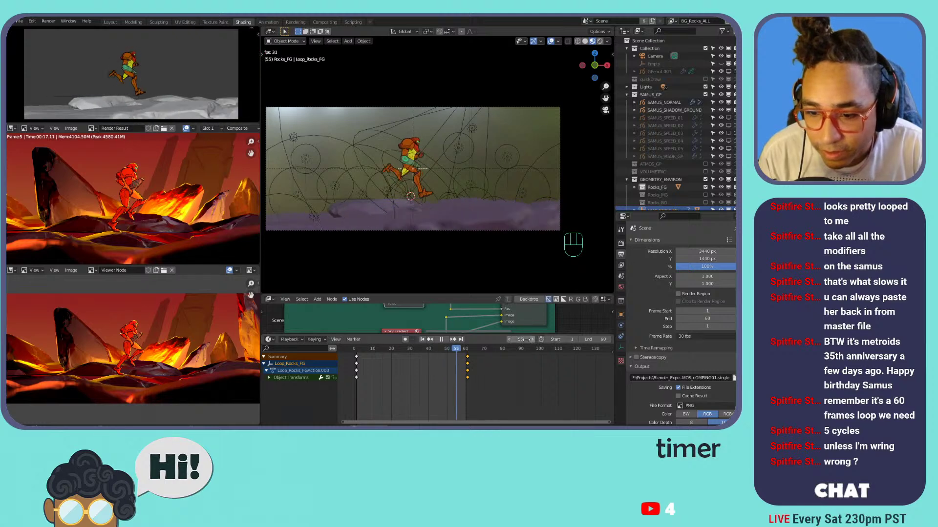
# - Set the scene's end frame to 65 and move Loop_Rocks_FG's last keyframes to frame 65
pyautogui.click(596, 339)
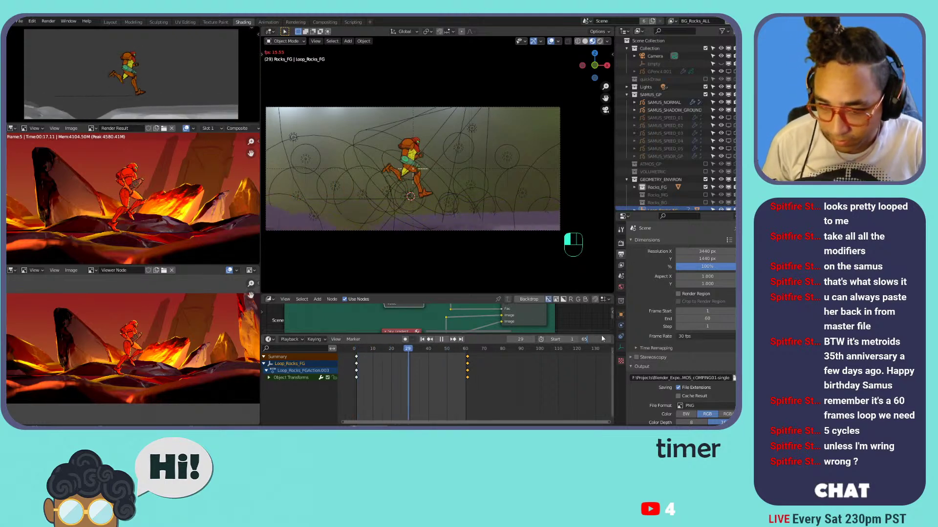
pyautogui.press('Return')
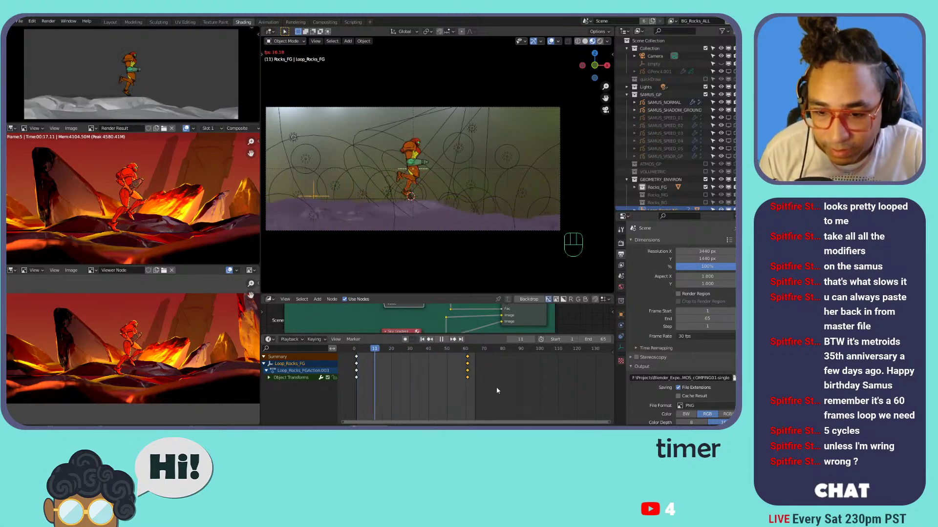
pyautogui.moveTo(472, 385); pyautogui.dragTo(462, 353)
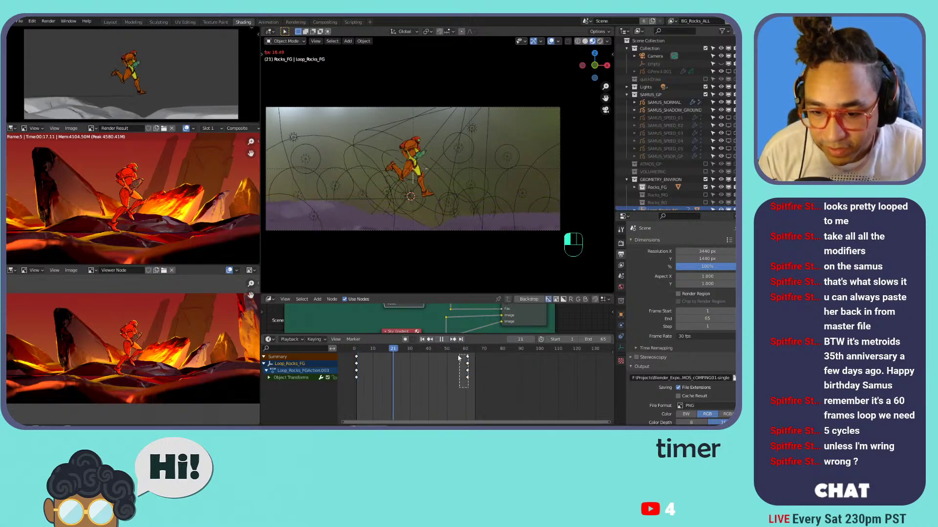
pyautogui.press('g')
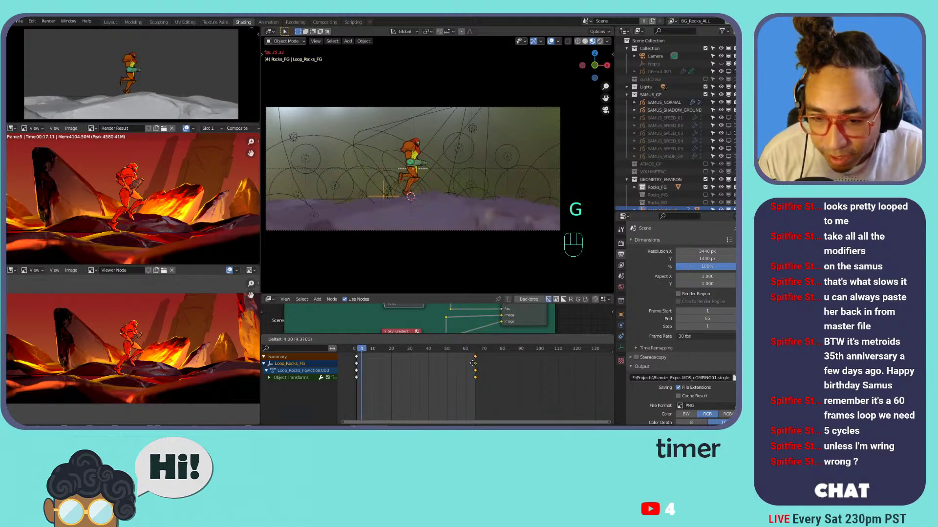
pyautogui.click(452, 361)
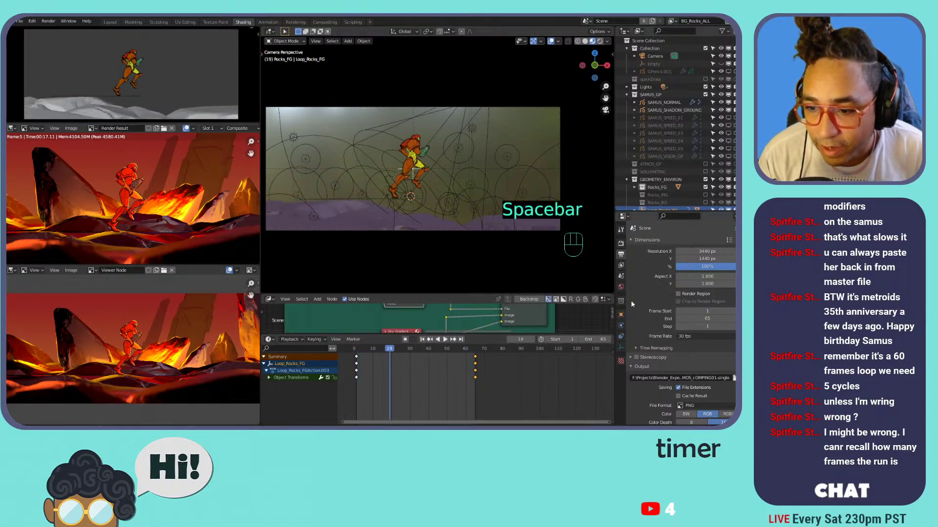
# - Examine the custom frame range of SAMUS_NORMAL's TimeOffset modifier
pyautogui.click(657, 102)
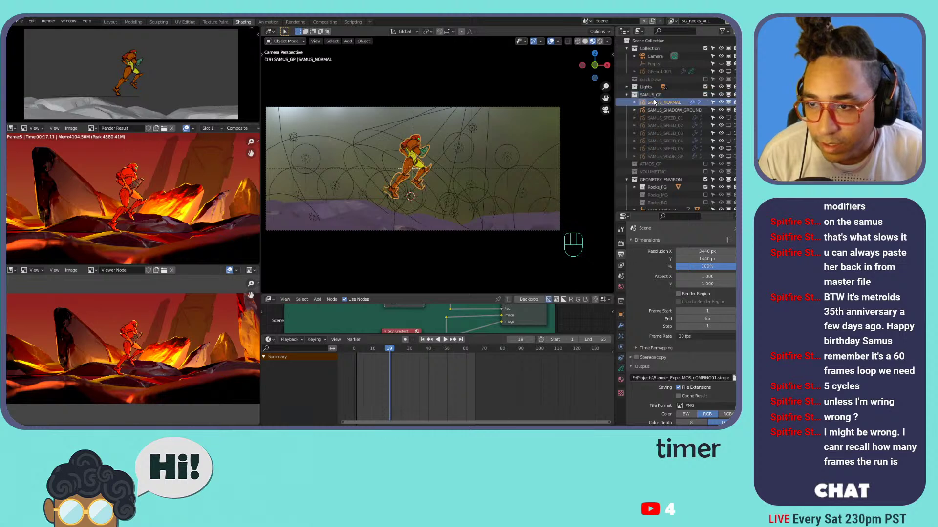
pyautogui.click(622, 325)
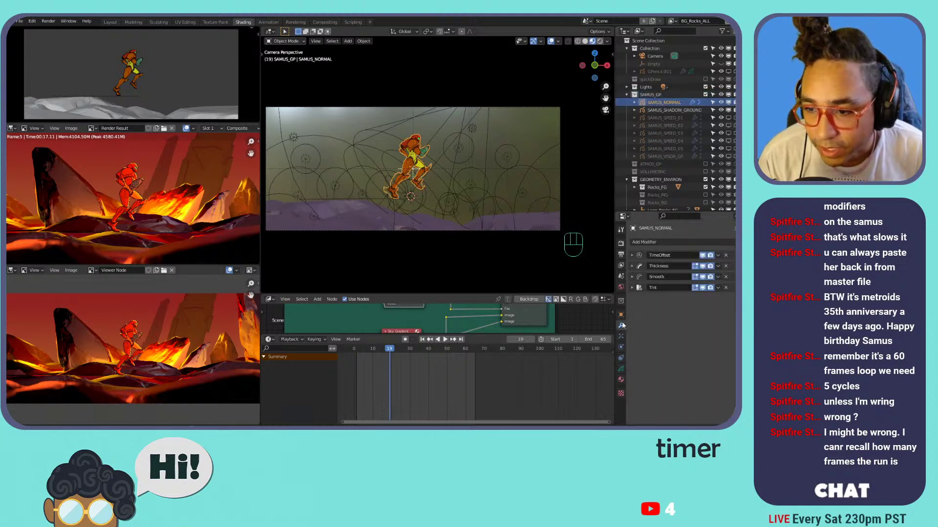
pyautogui.click(631, 255)
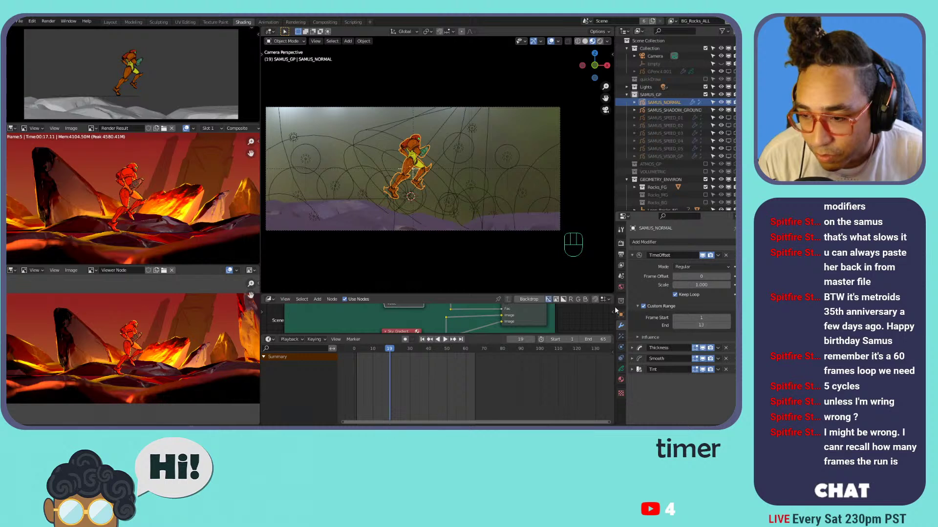
# - Switch to the Calculator, multiply 5 by 13 to work out the loop length, and close it
pyautogui.press('KP_Multiply')
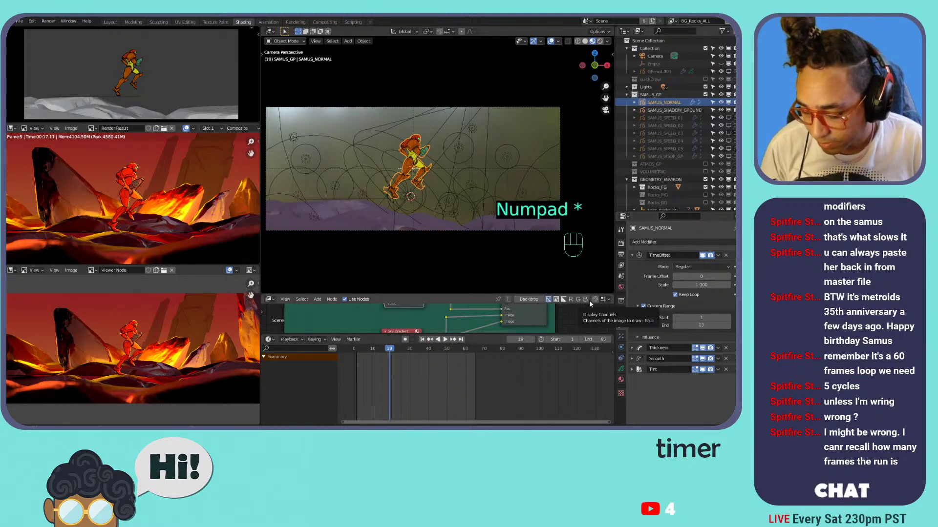
pyautogui.write('5')
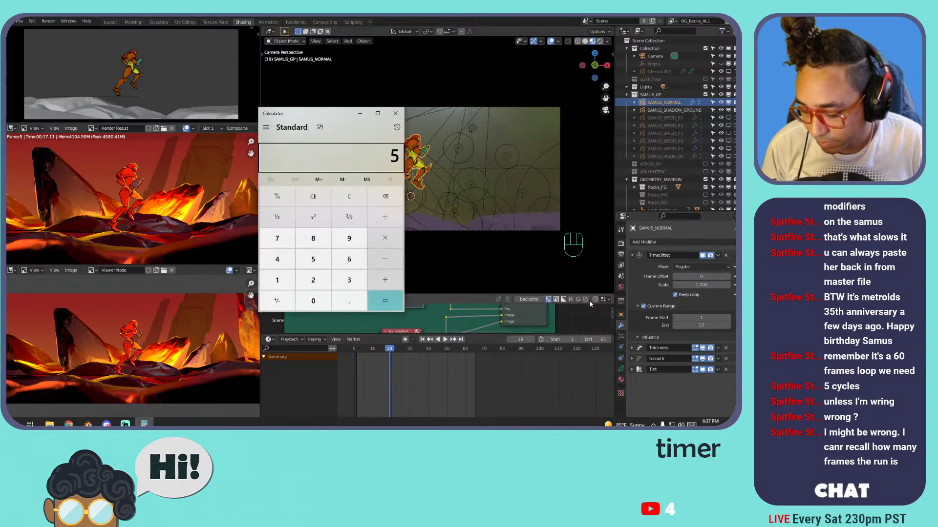
pyautogui.write(' × 13')
pyautogui.press('Return')
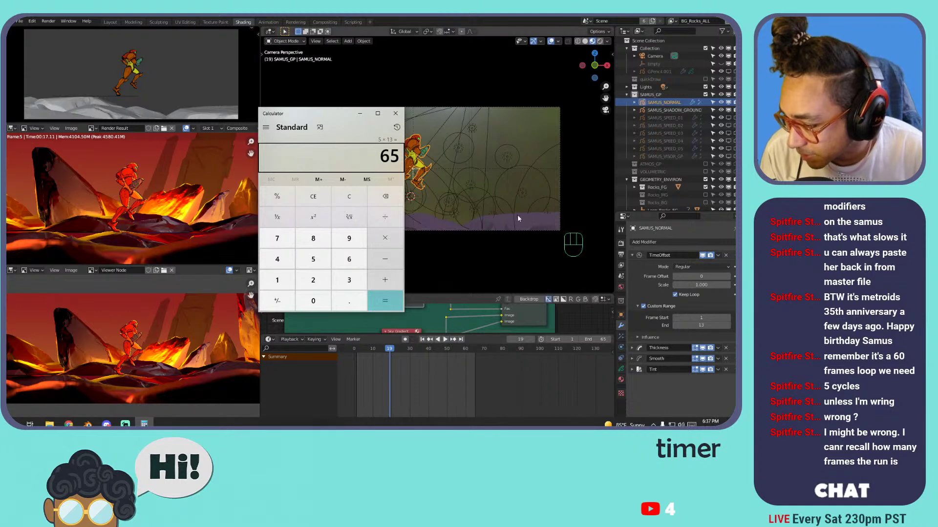
pyautogui.click(395, 113)
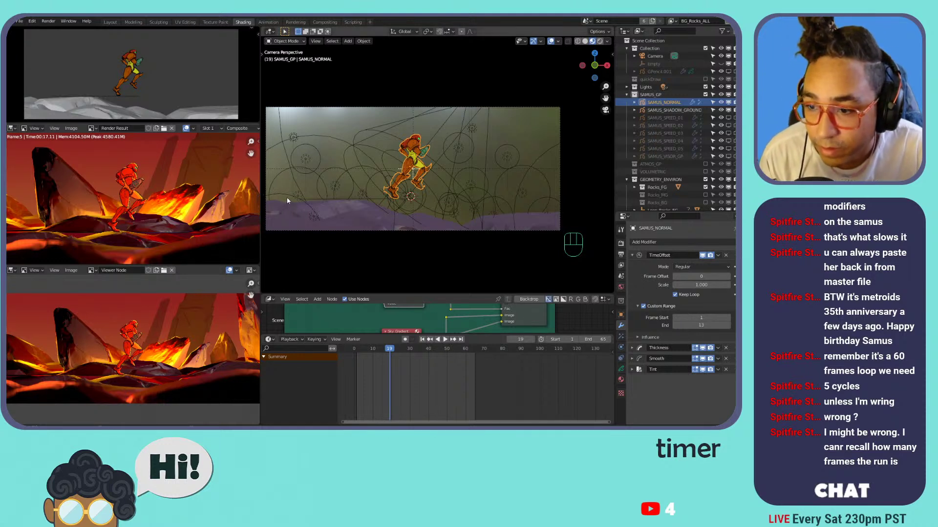
# - Play the loop repeatedly from the camera view with Loop_Rocks_FG selected to examine the rocks' speed and the restart point
pyautogui.press('space')
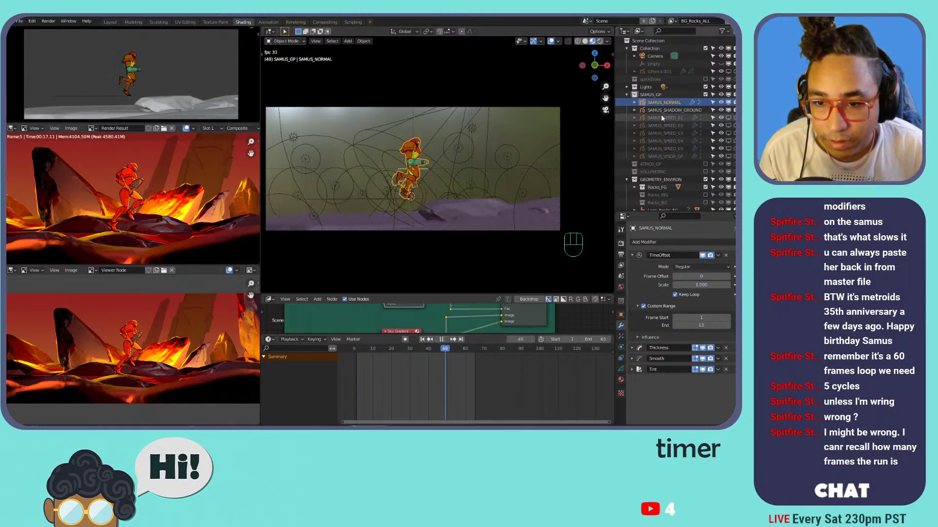
pyautogui.press('space')
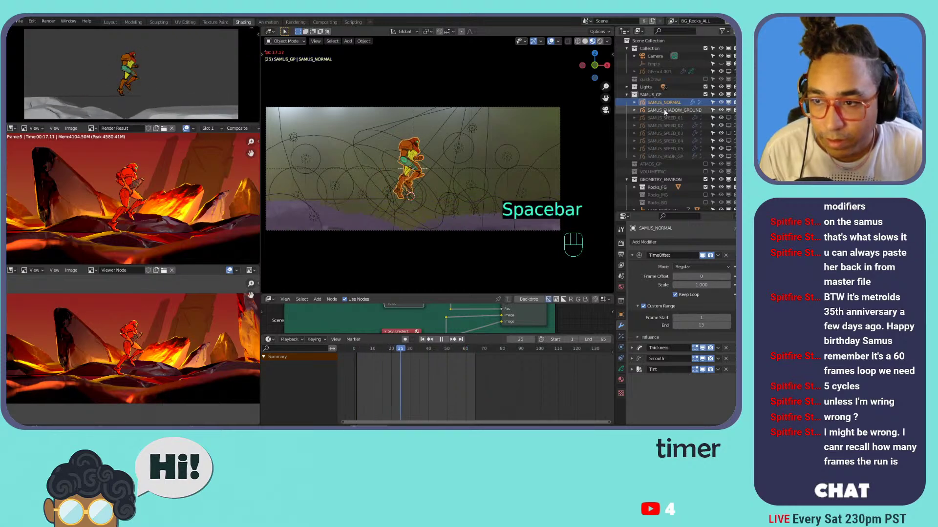
pyautogui.scroll(-1, 670, 178)
pyautogui.click(635, 202)
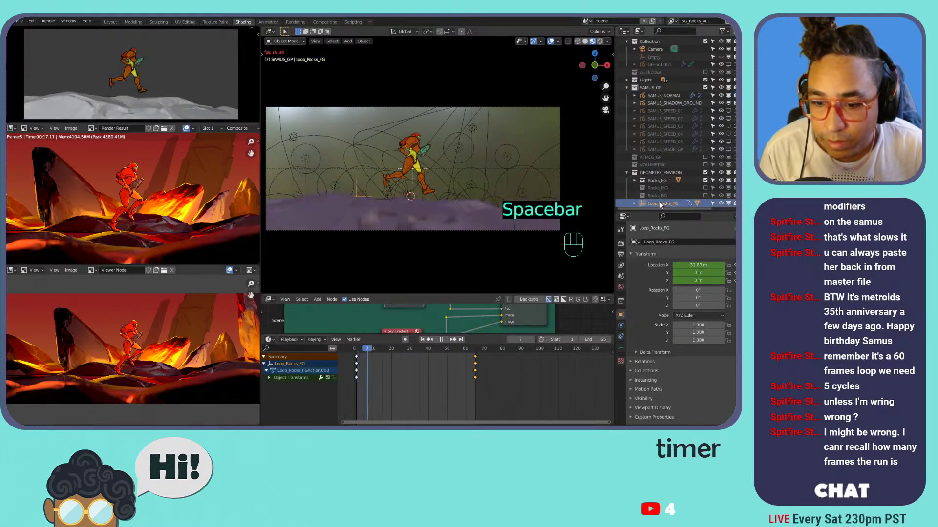
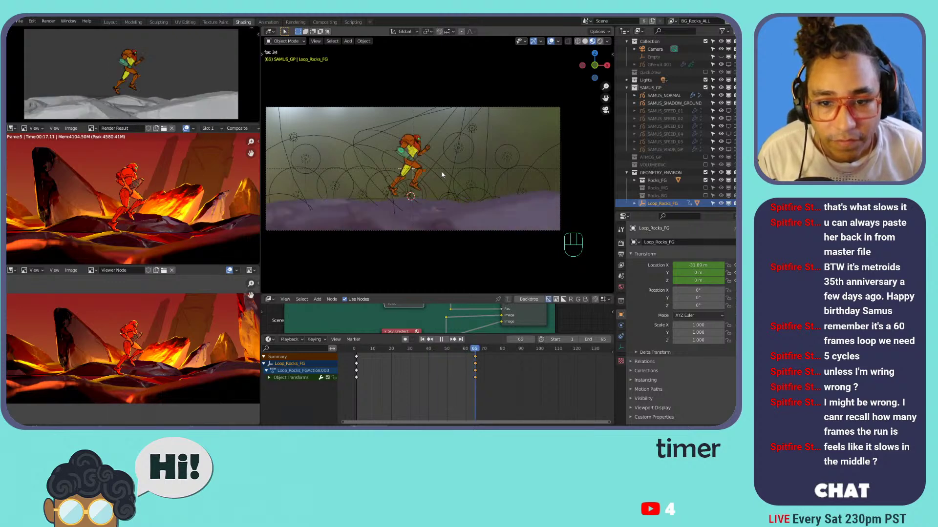
pyautogui.press('space')
pyautogui.click(359, 349)
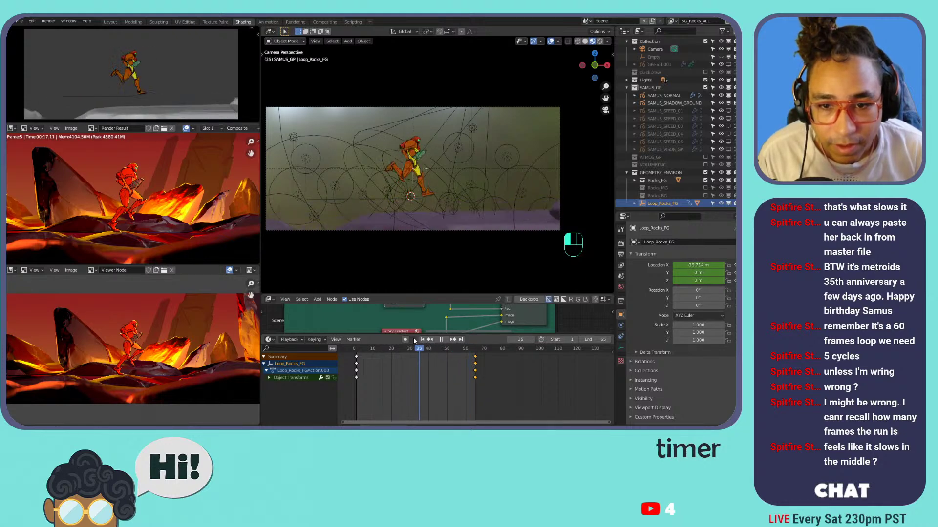
pyautogui.press('space')
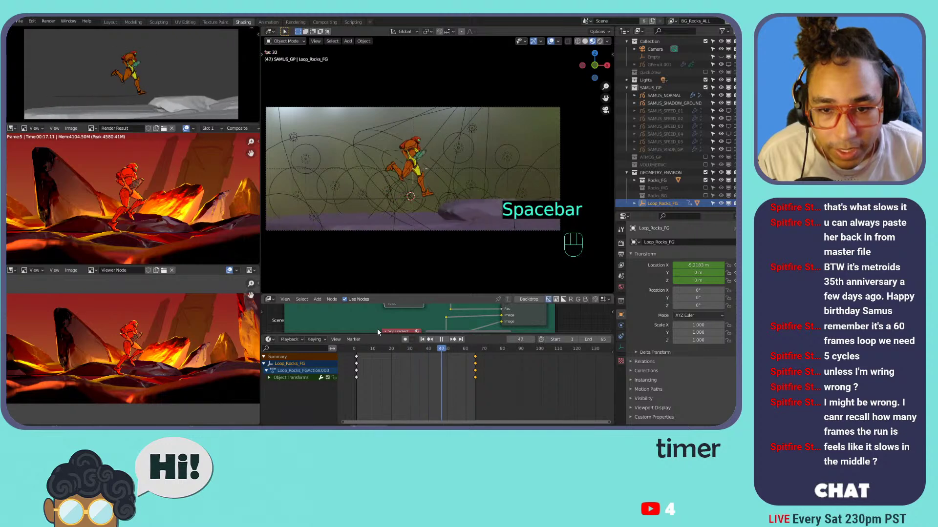
pyautogui.press('space')
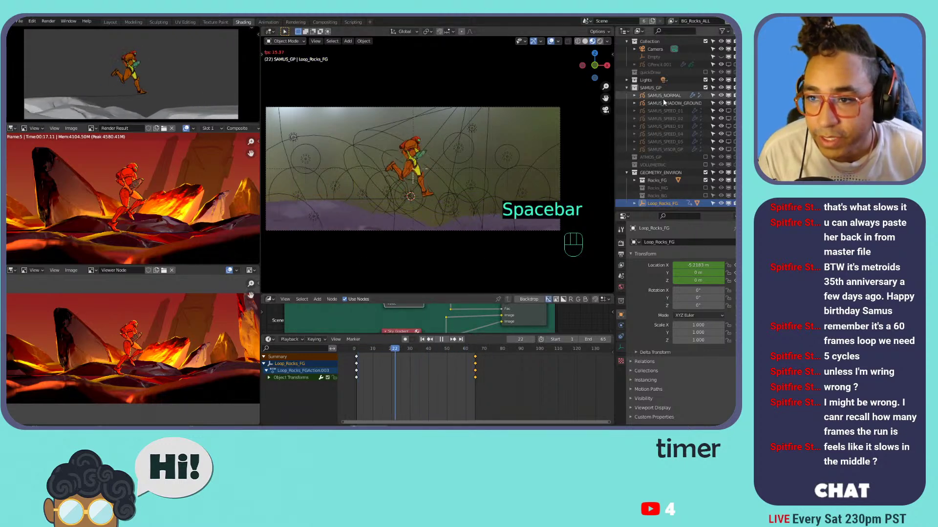
pyautogui.press('space')
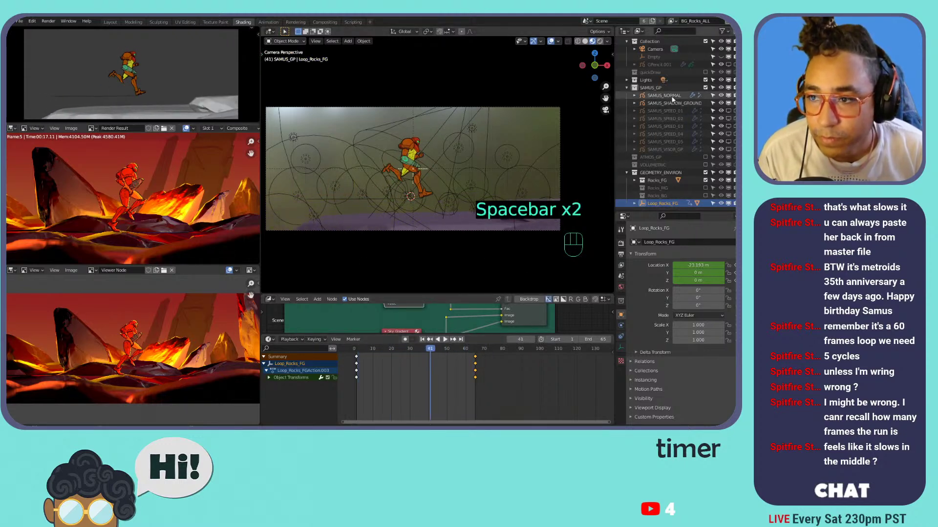
# - Save the file and switch SAMUS_NORMAL to Draw mode
pyautogui.keyDown('ctrl'); pyautogui.click(655, 95); pyautogui.keyUp('ctrl')
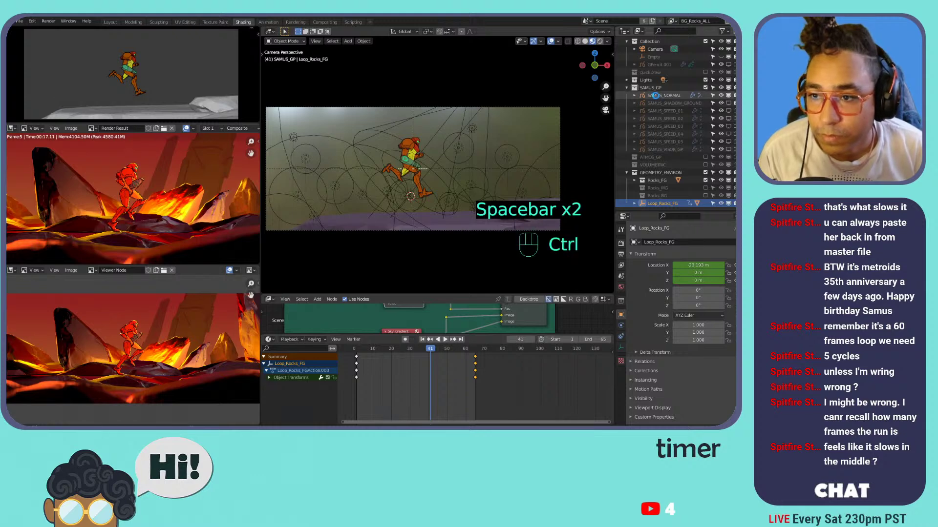
pyautogui.hotkey('ctrl', 's')
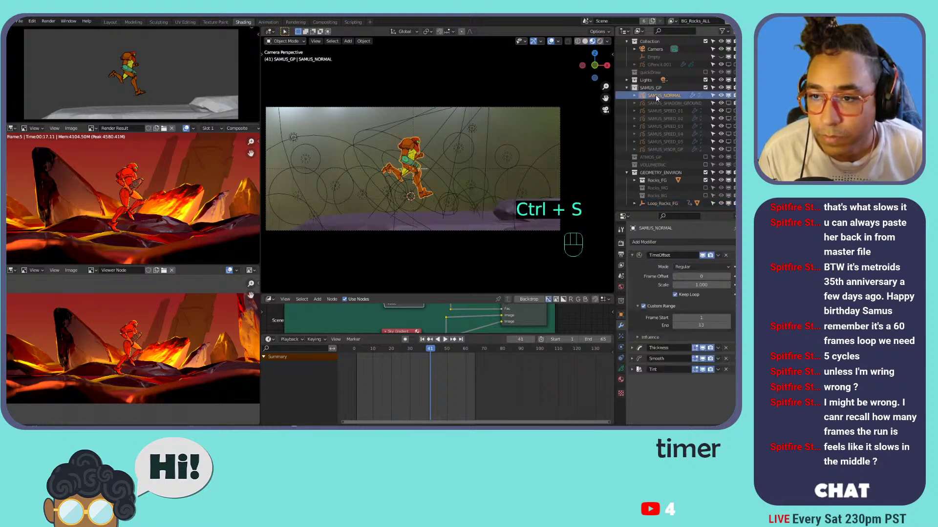
pyautogui.click(285, 41)
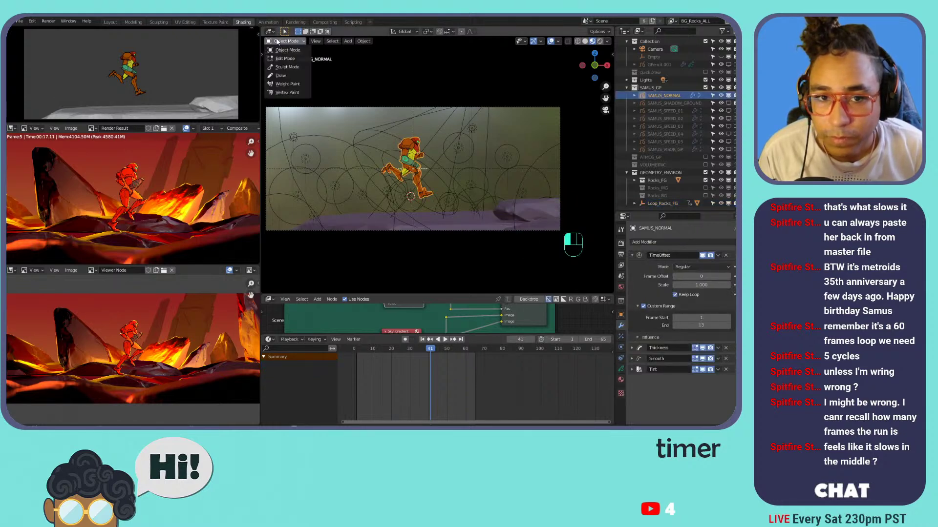
pyautogui.click(297, 77)
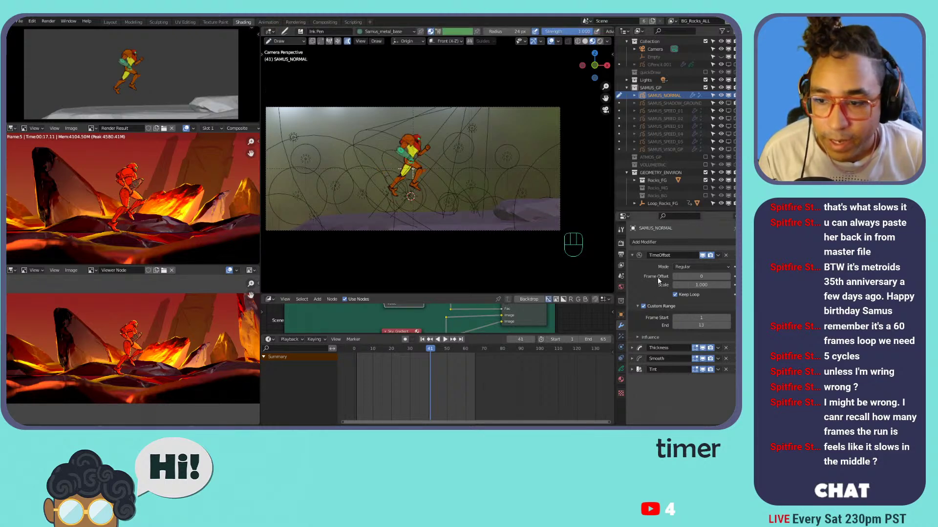
# - Look through SAMUS_NORMAL's grease pencil layers and select the topmost layer
pyautogui.click(621, 368)
pyautogui.scroll(-3, 666, 291)
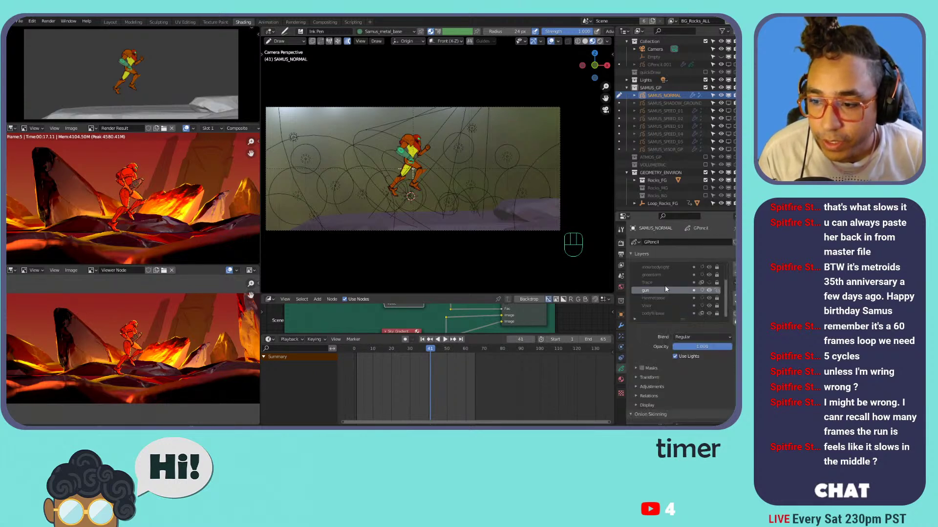
pyautogui.scroll(3, 655, 293)
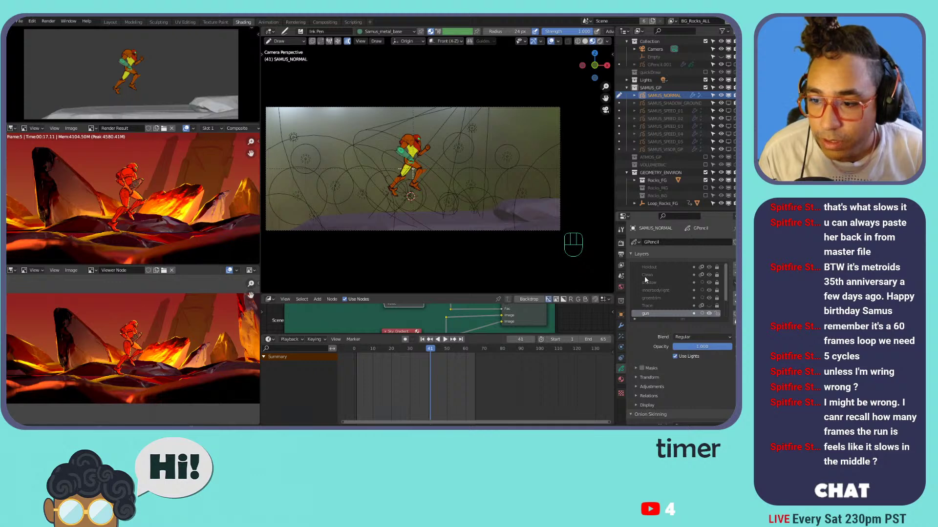
pyautogui.click(647, 275)
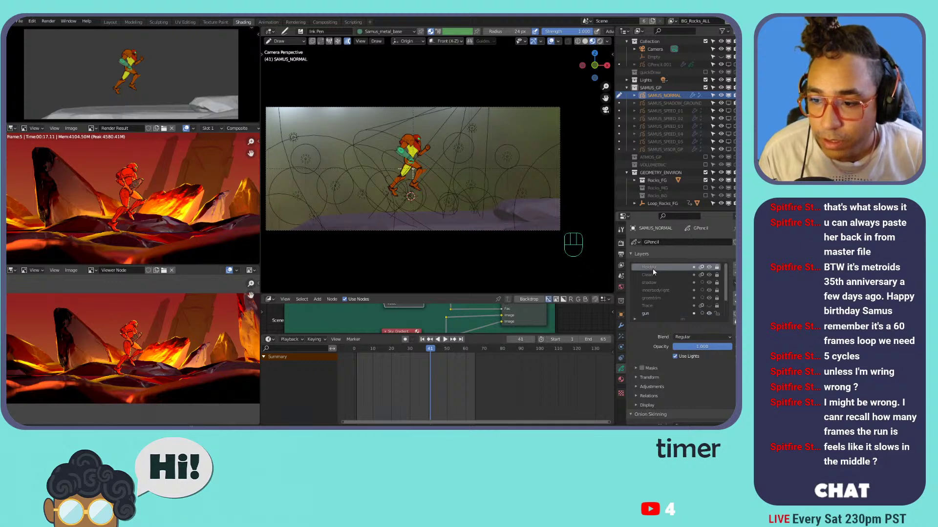
# - Switch the timeline to a Dope Sheet in Grease Pencil mode and enlarge it to show all of SAMUS_NORMAL's layer channels
pyautogui.click(269, 339)
pyautogui.click(372, 259)
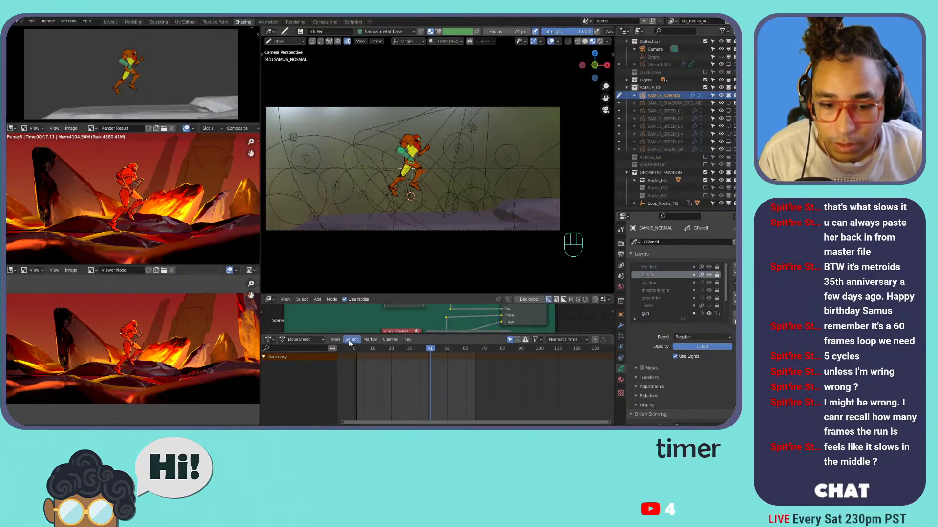
pyautogui.click(298, 339)
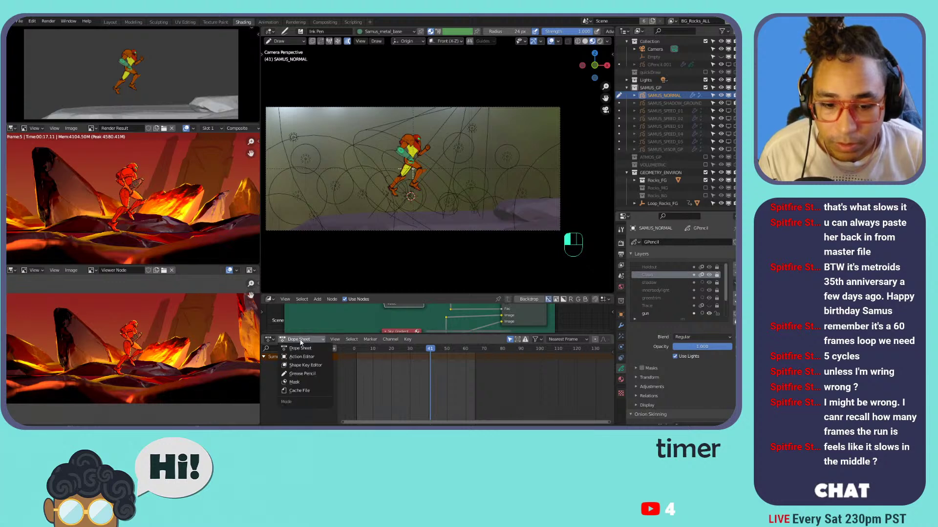
pyautogui.click(302, 373)
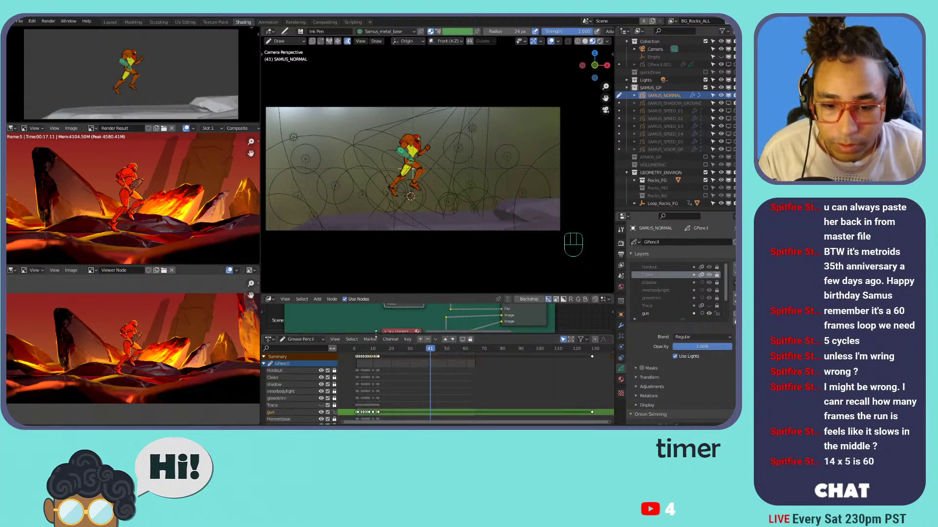
pyautogui.moveTo(376, 333); pyautogui.dragTo(376, 304)
pyautogui.scroll(3, 363, 354)
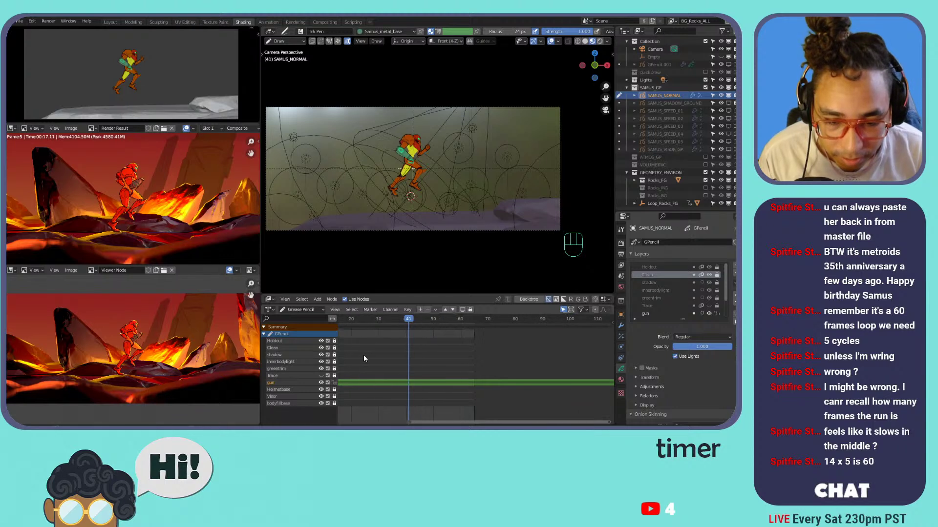
pyautogui.scroll(3, 365, 354)
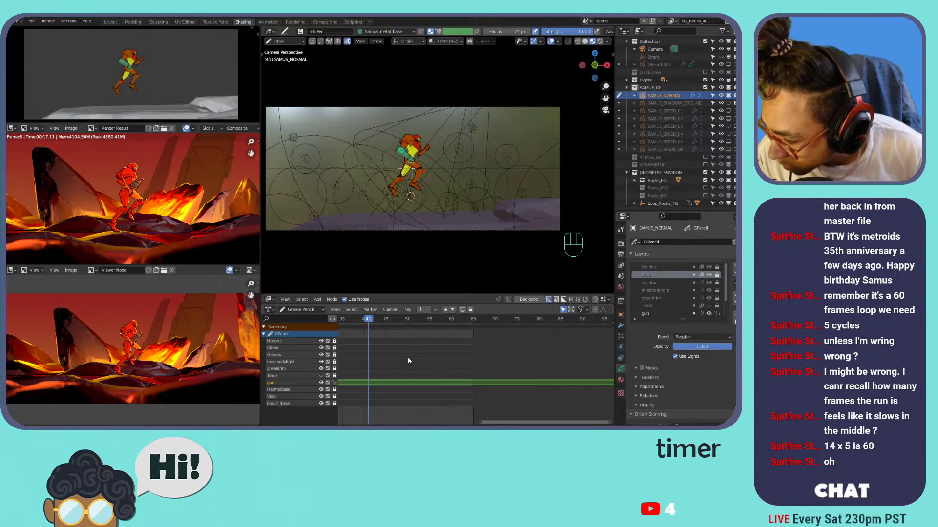
pyautogui.scroll(2, 440, 375)
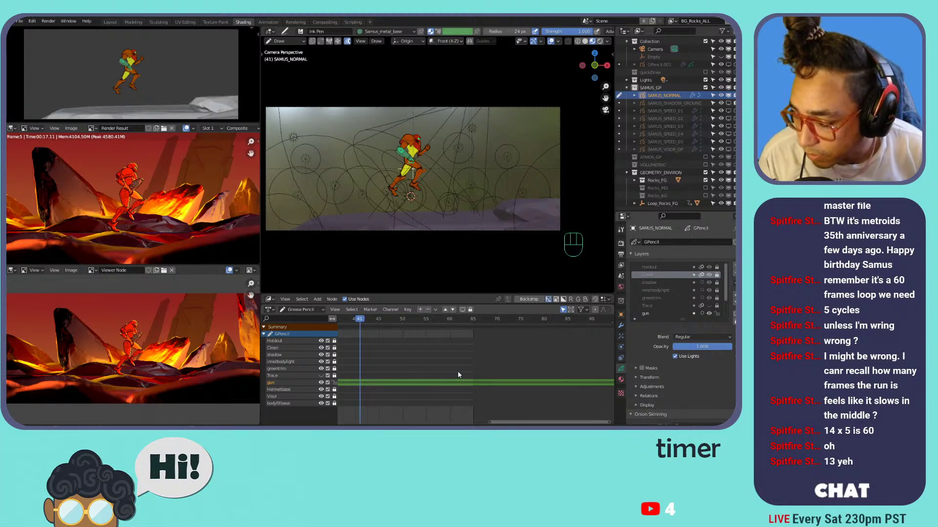
# - Switch to the Calculator, multiply 14 by 5 to check the alternative loop length, and close it
pyautogui.press('KP_Multiply')
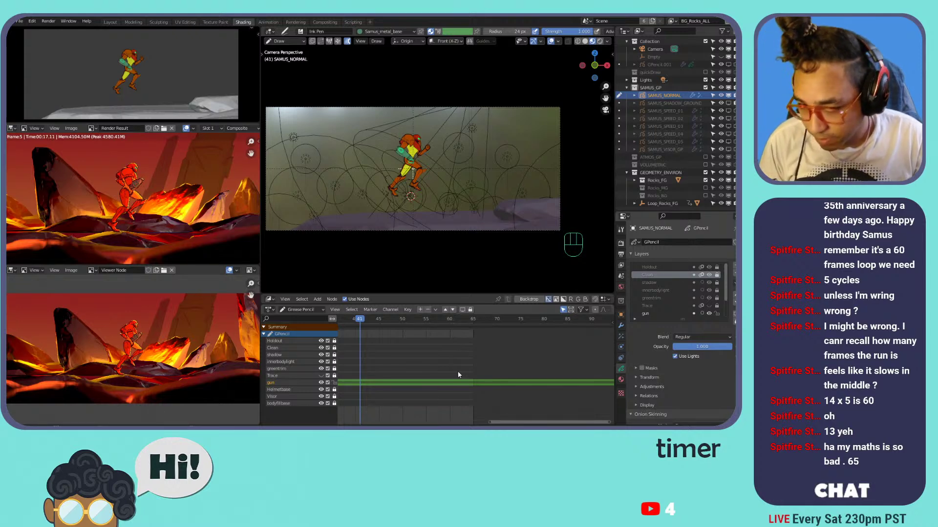
pyautogui.press('XF86Calculator')
pyautogui.write('14')
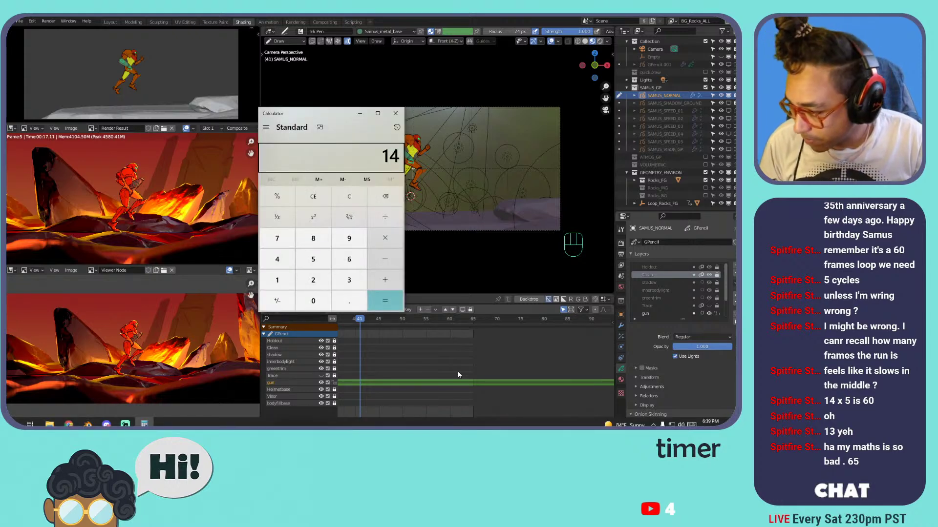
pyautogui.write(' × 5')
pyautogui.press('Return')
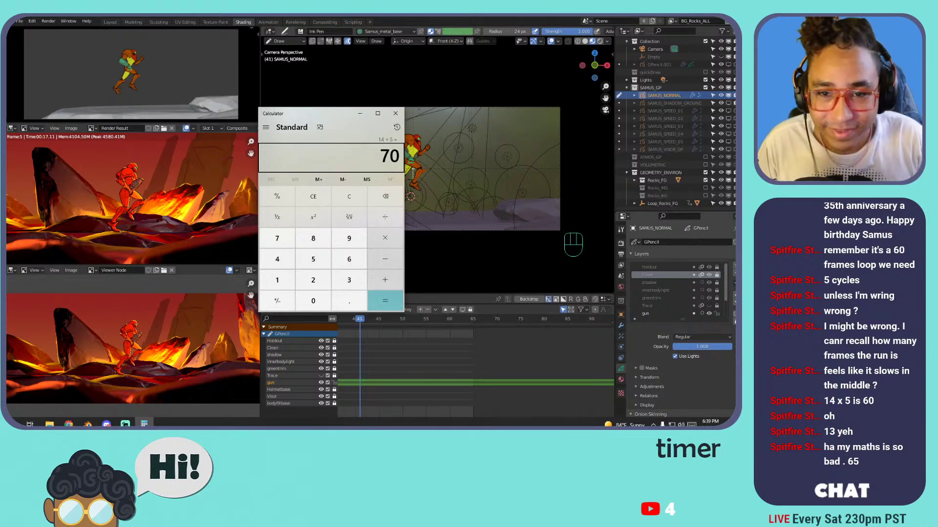
pyautogui.click(396, 113)
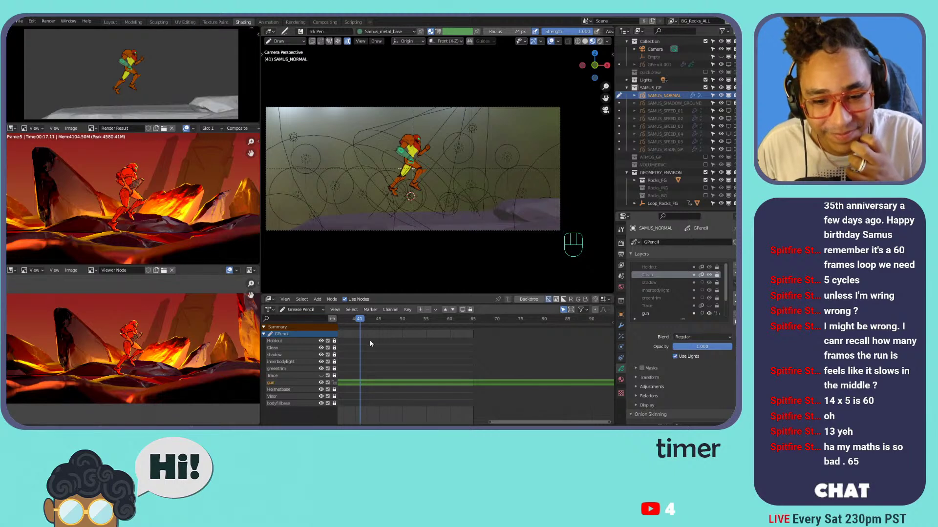
# - Find SAMUS_NORMAL's run-cycle keyframes near the timeline's start and play the animation from the first one
pyautogui.click(338, 323)
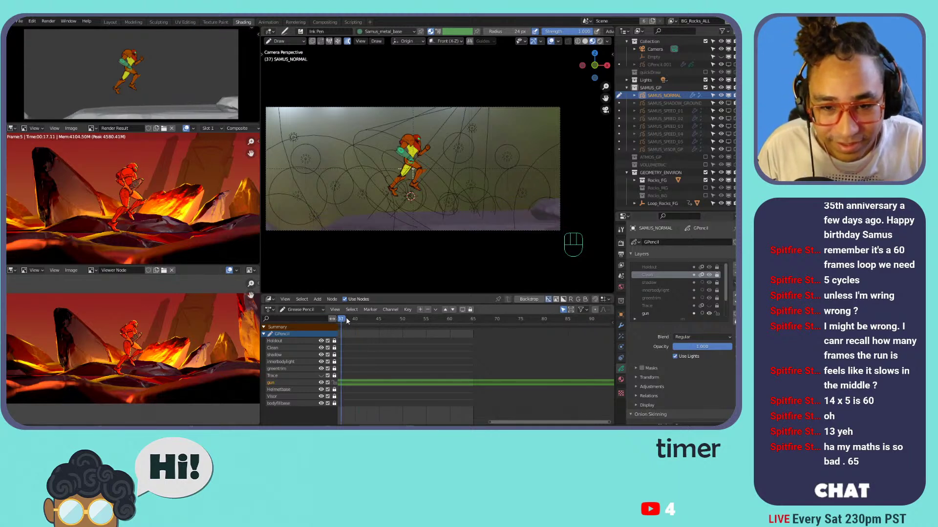
pyautogui.click(348, 320)
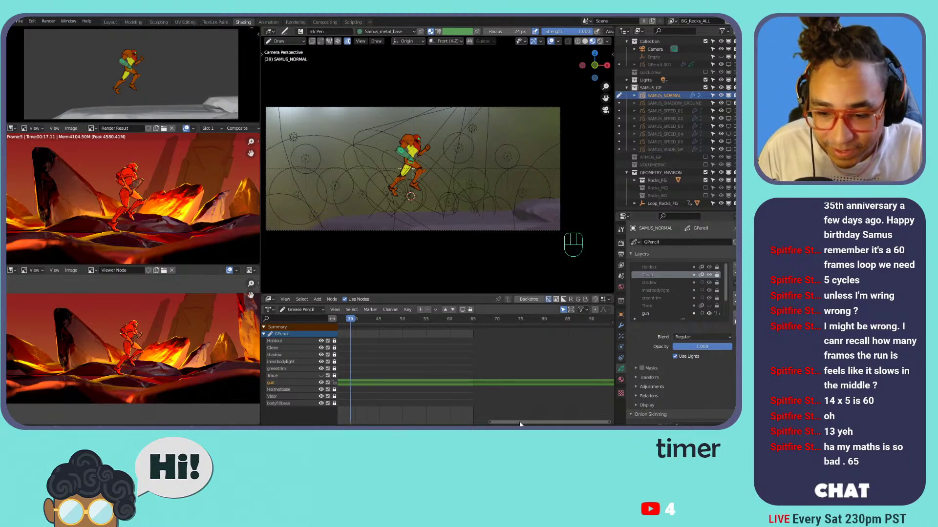
pyautogui.moveTo(534, 423); pyautogui.dragTo(386, 424)
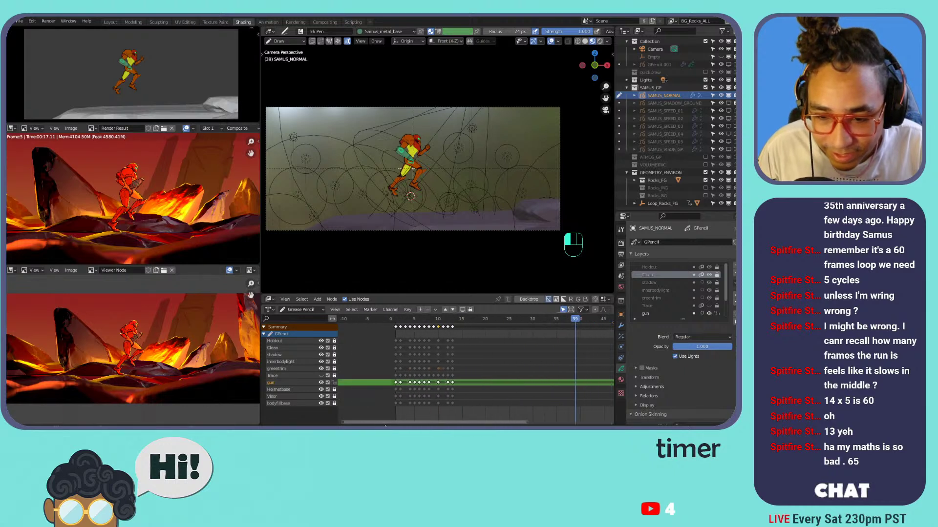
pyautogui.click(440, 322)
pyautogui.moveTo(441, 323); pyautogui.dragTo(397, 325)
pyautogui.press('space')
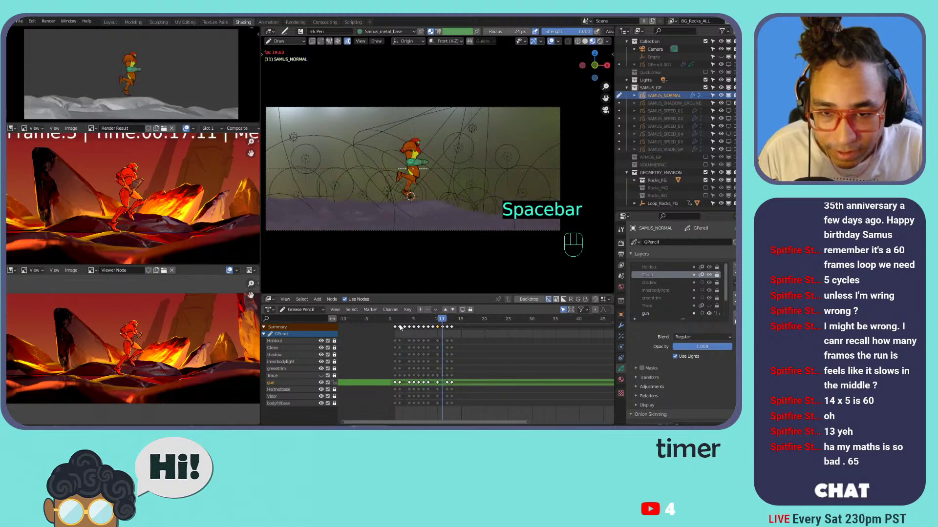
pyautogui.press('space')
pyautogui.press('space')
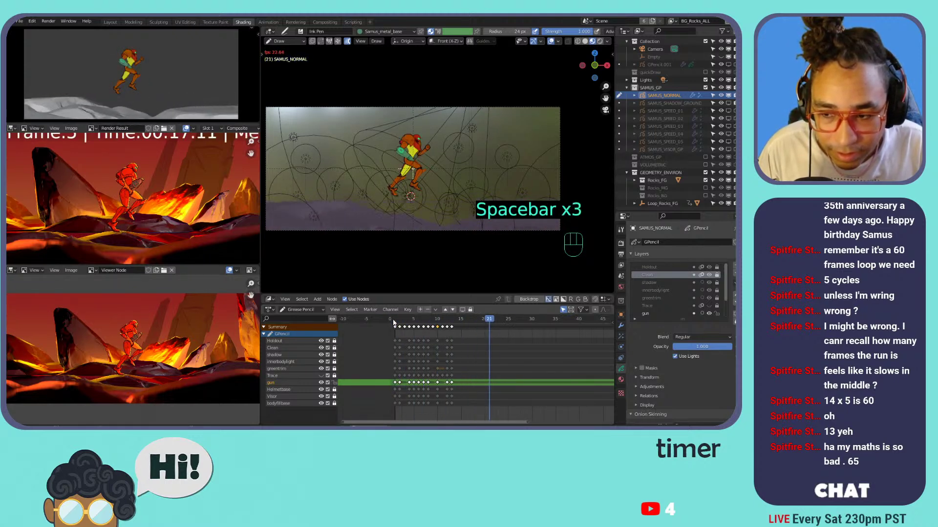
pyautogui.press('space')
# - Scrub back and forth across SAMUS_NORMAL's keyframes and replay from the start to examine how long the run cycle lasts
pyautogui.click(397, 322)
pyautogui.moveTo(397, 323); pyautogui.dragTo(457, 320)
pyautogui.moveTo(454, 321); pyautogui.dragTo(438, 320)
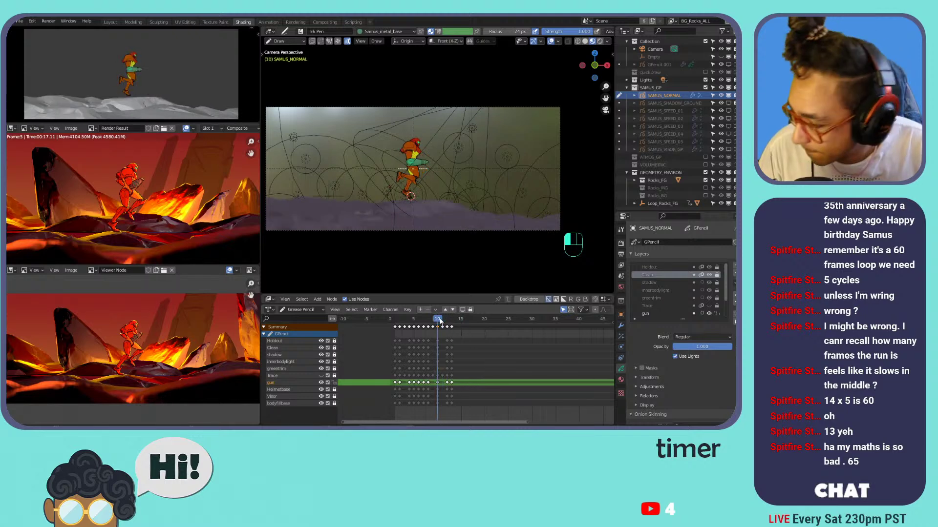
pyautogui.click(398, 327)
pyautogui.press('space')
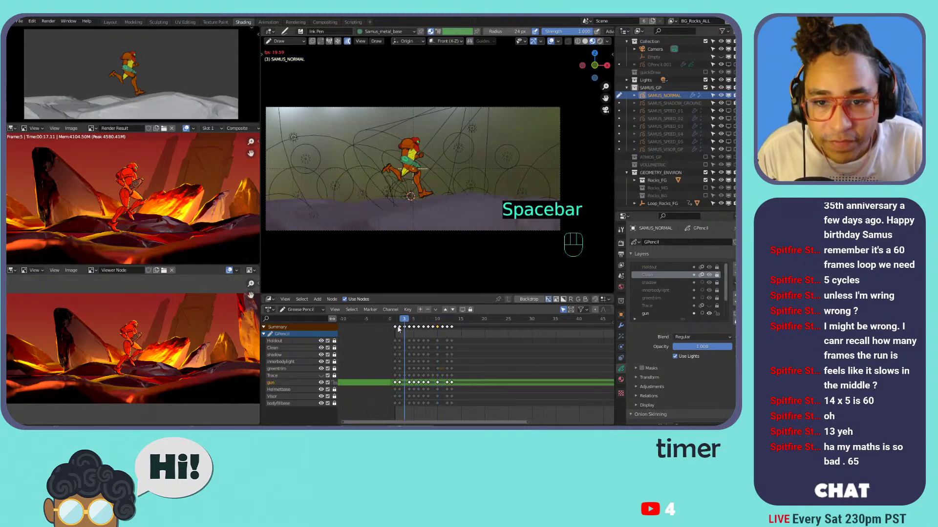
pyautogui.press('space')
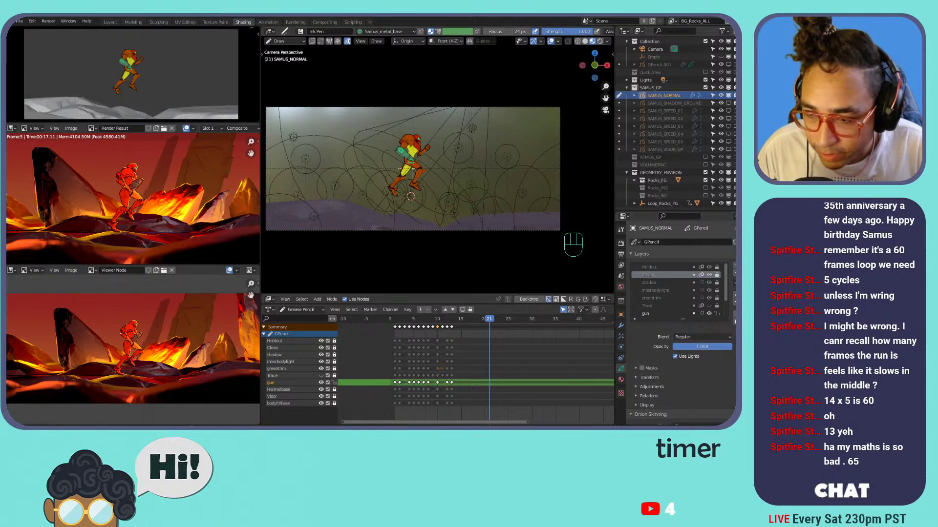
# - Return SAMUS_NORMAL to Object Mode and play the loop to examine the run against the foreground rocks
pyautogui.click(278, 41)
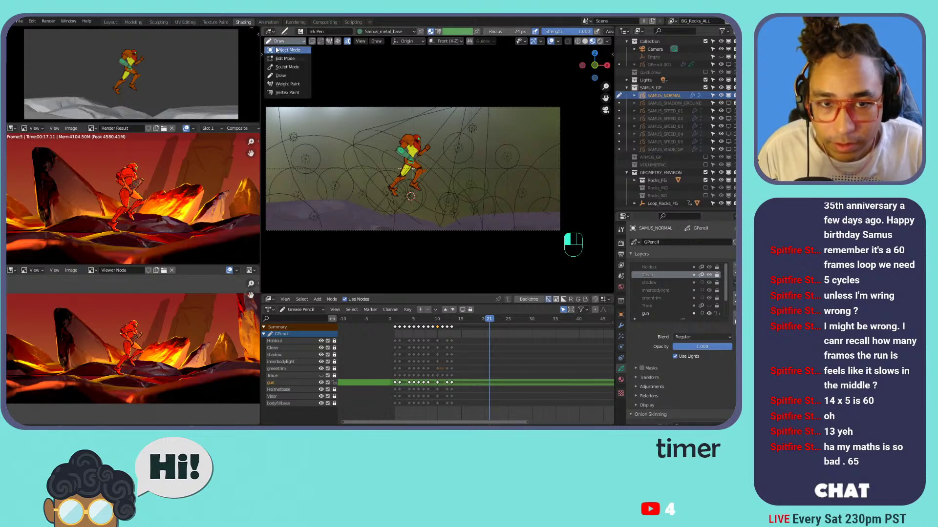
pyautogui.click(283, 49)
pyautogui.press('space')
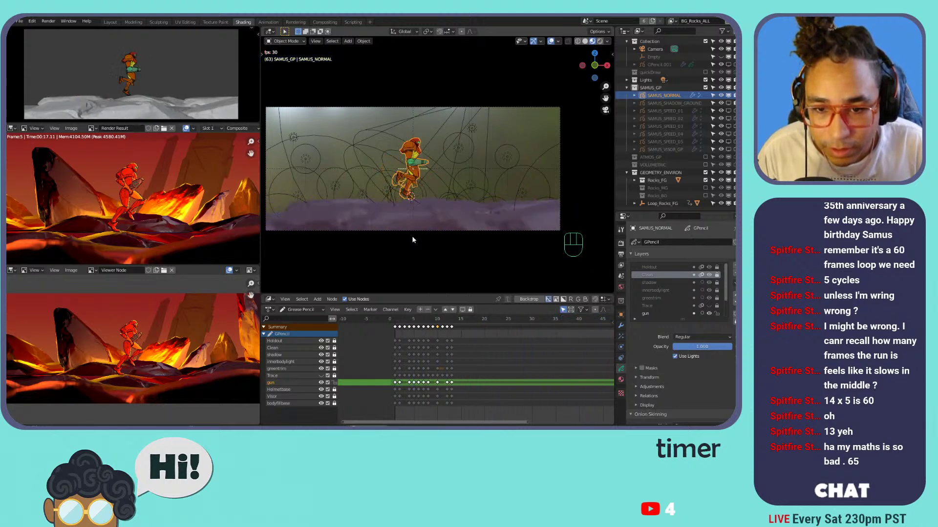
pyautogui.press('space')
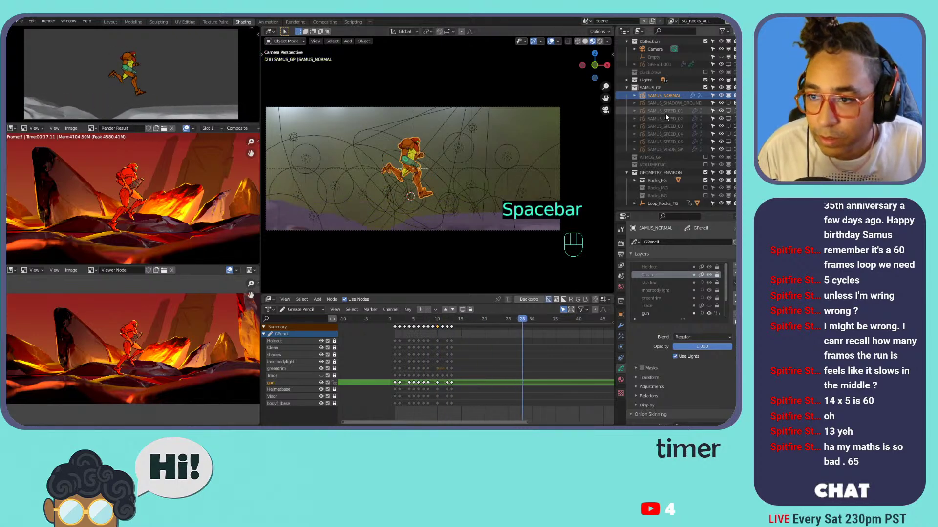
# - Set the viewport to Rendered shading and render frame 28
pyautogui.click(600, 41)
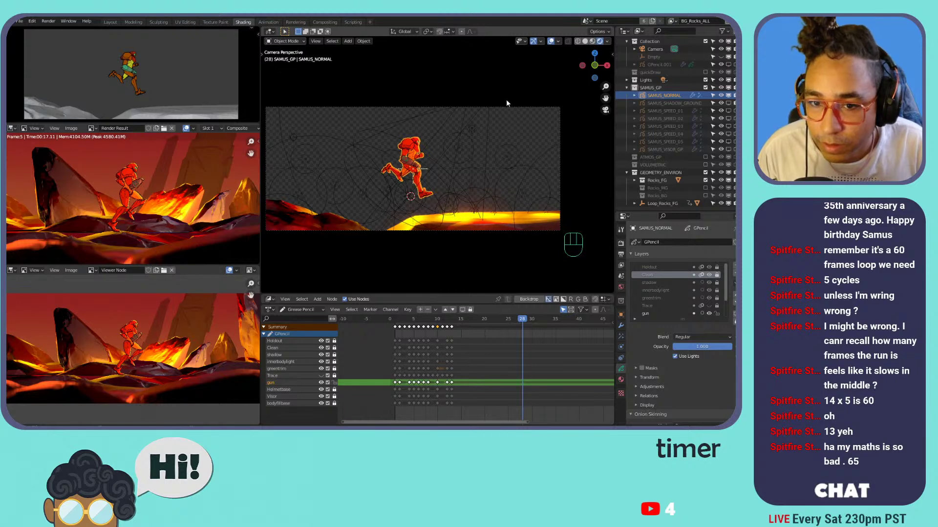
pyautogui.scroll(1, 463, 135)
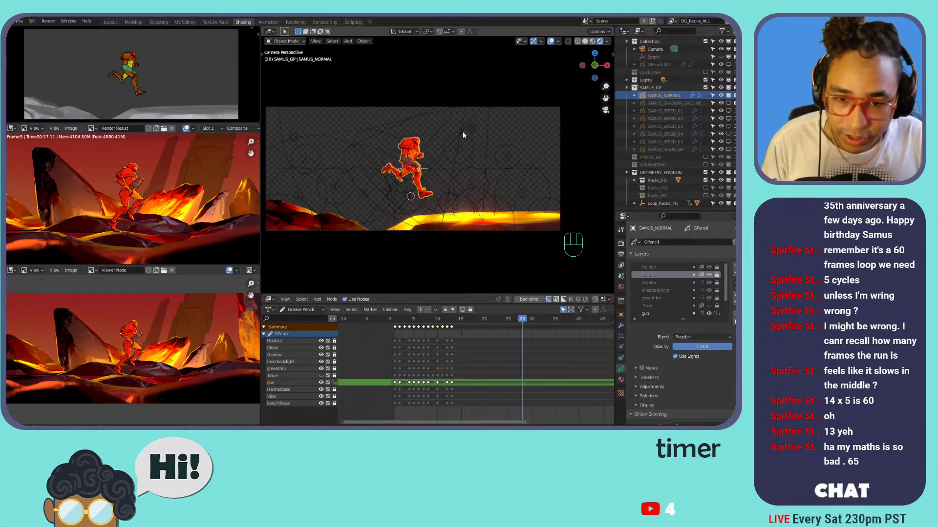
pyautogui.press('F12')
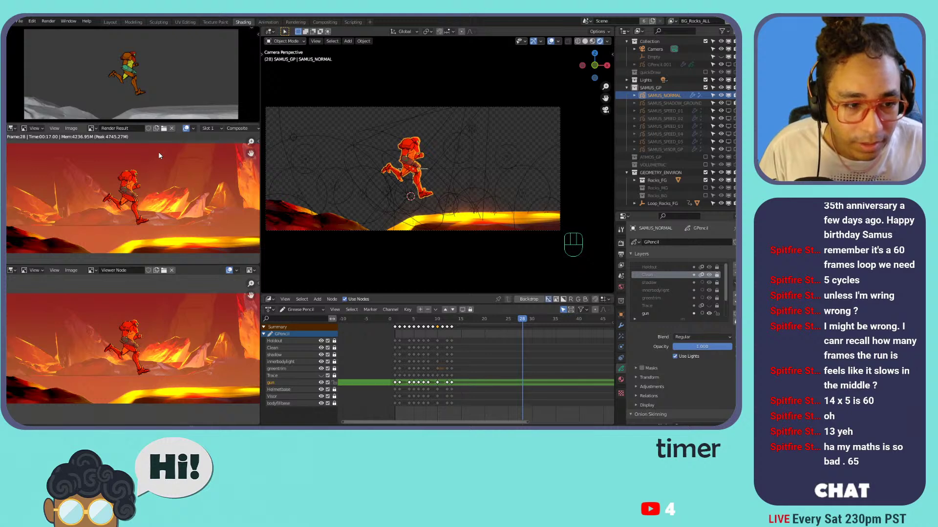
# - Examine the foreground rocks and lava at the bottom of the rendered image up close, and fit the image back into view
pyautogui.moveTo(181, 237); pyautogui.dragTo(200, 190, button='middle')
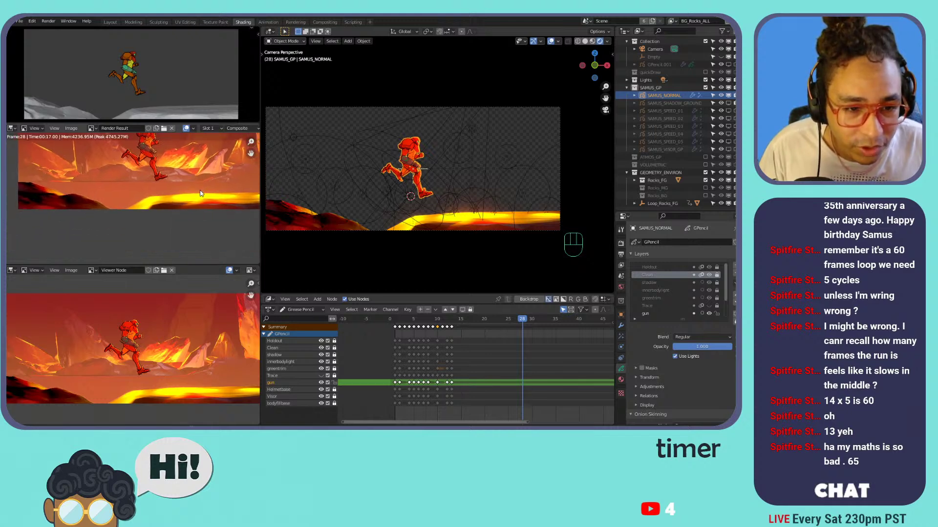
pyautogui.scroll(2, 194, 209)
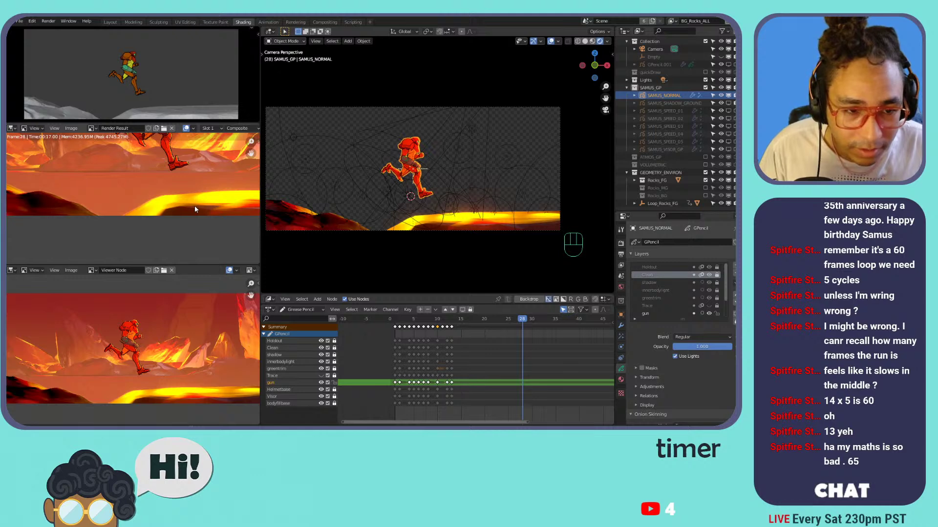
pyautogui.scroll(2, 194, 209)
pyautogui.moveTo(194, 209); pyautogui.dragTo(142, 205, button='middle')
pyautogui.scroll(-5, 137, 207)
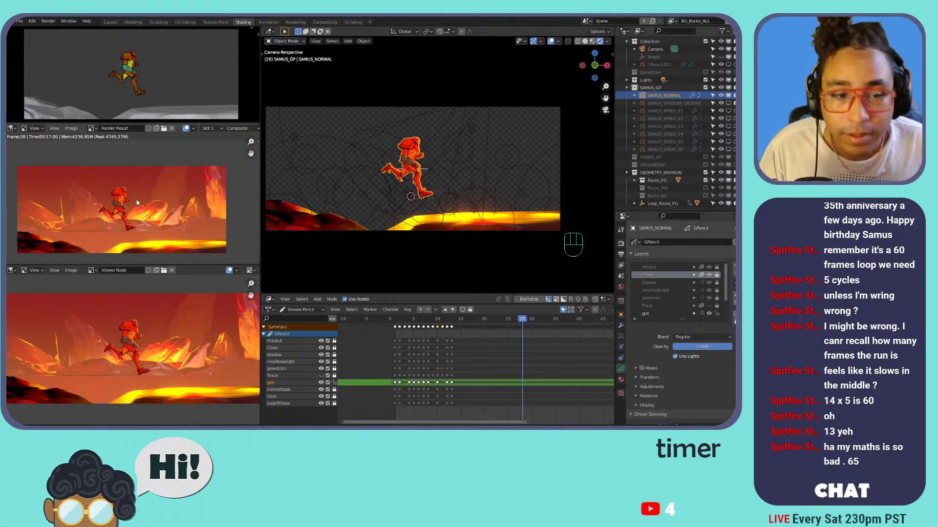
pyautogui.press('Home')
# - Enlarge the compositor node editor between the viewport and the dope sheet and bring the input image nodes into view
pyautogui.click(270, 311)
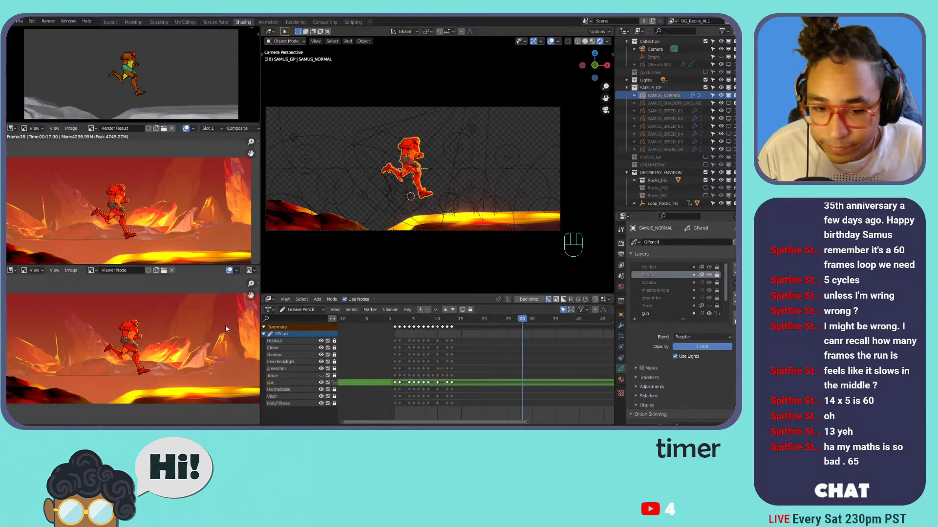
pyautogui.click(269, 298)
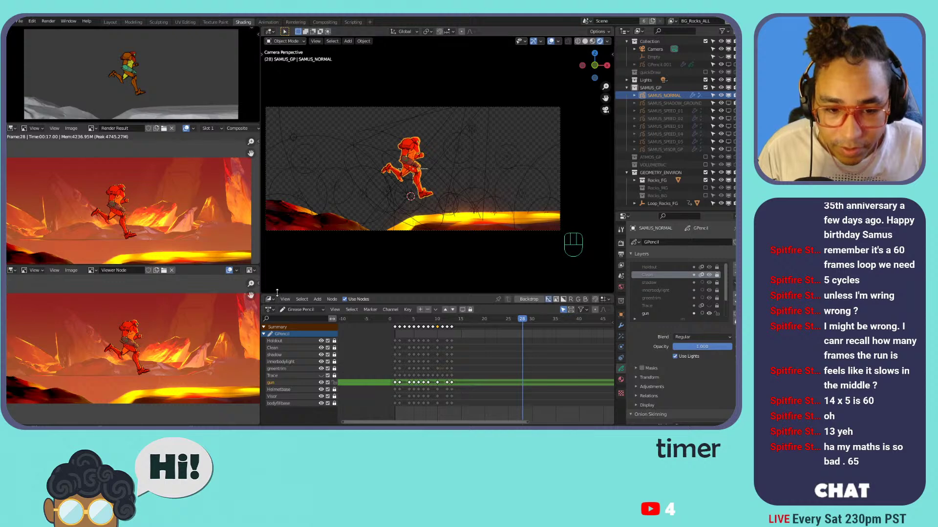
pyautogui.moveTo(277, 295); pyautogui.dragTo(280, 110)
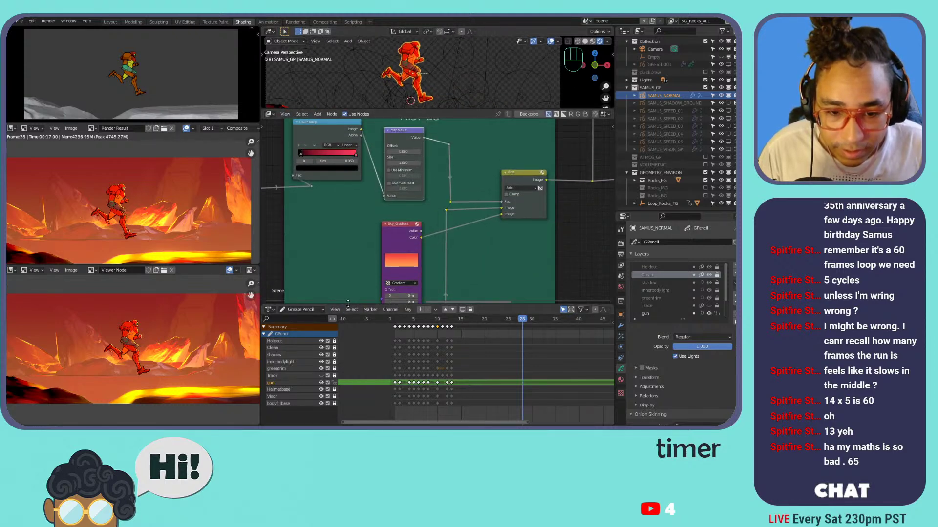
pyautogui.moveTo(349, 306); pyautogui.dragTo(361, 356)
pyautogui.scroll(-5, 379, 279)
pyautogui.moveTo(335, 254); pyautogui.dragTo(386, 263, button='middle')
pyautogui.scroll(1, 432, 230)
pyautogui.scroll(-2, 432, 230)
pyautogui.scroll(5, 439, 229)
pyautogui.scroll(-4, 561, 271)
pyautogui.moveTo(404, 190); pyautogui.dragTo(588, 215, button='middle')
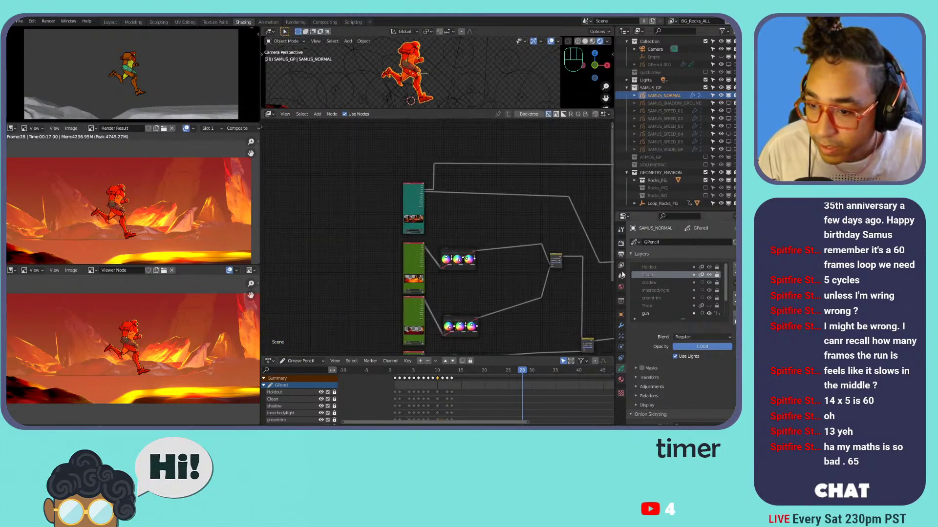